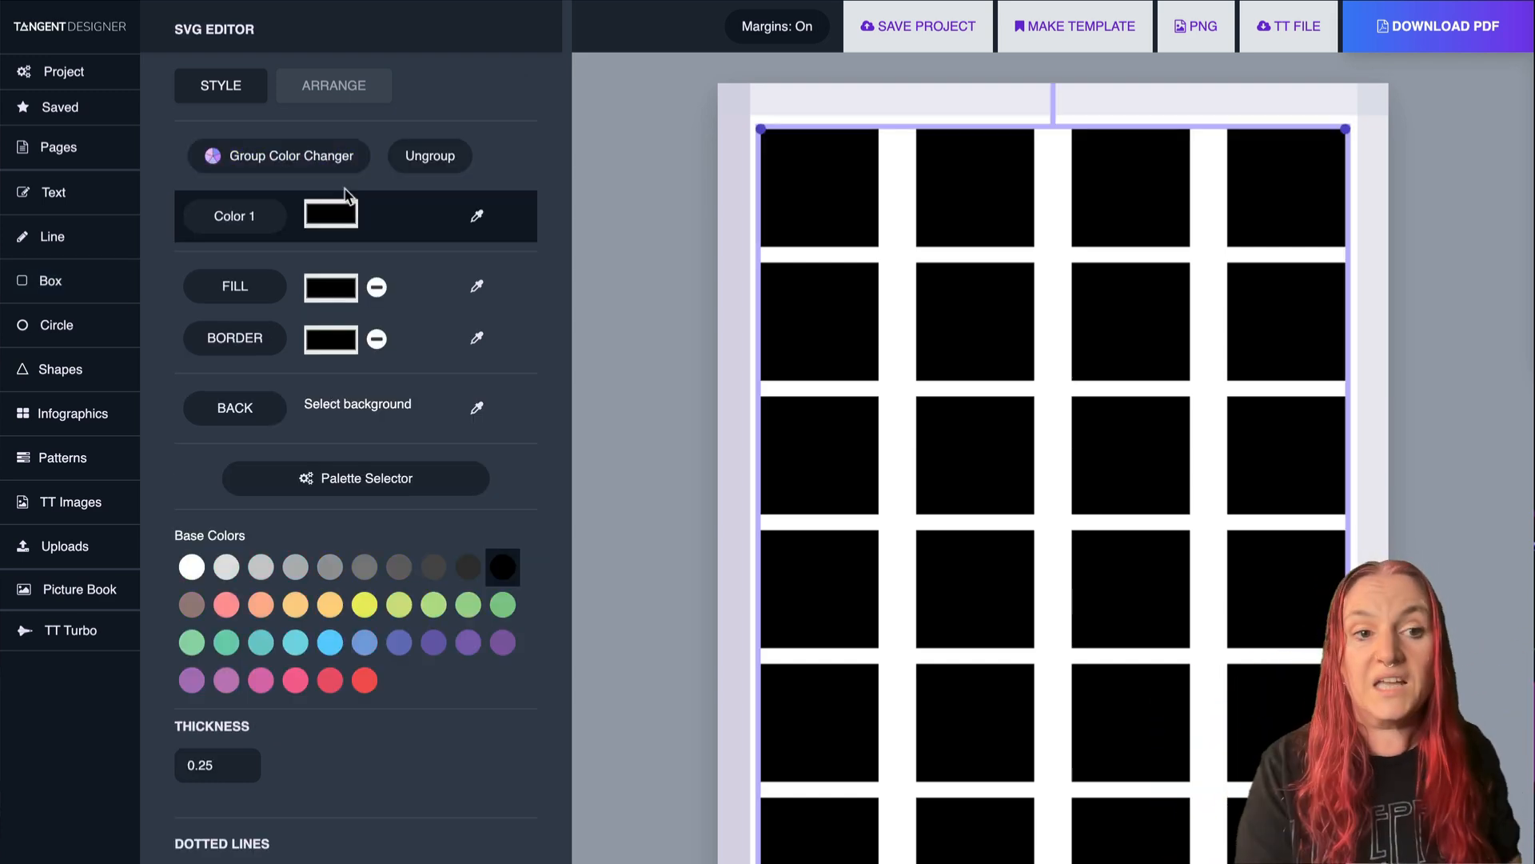
Apply the Amethyst Mist theme to the grouped grid of squares and randomize its colors across them.
left_click(252, 156)
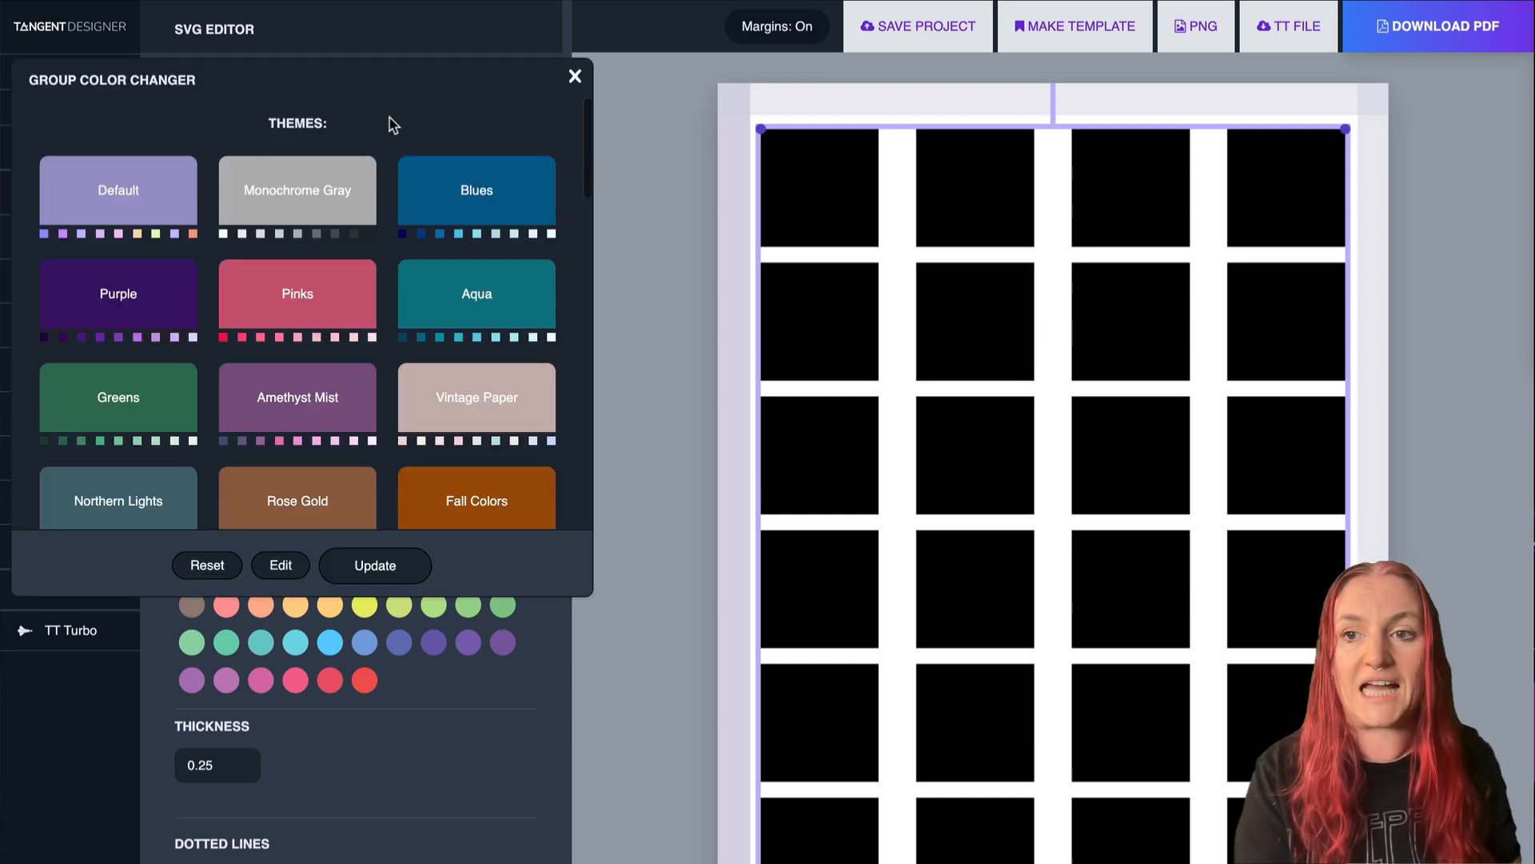
scroll(392, 124, "down", 1)
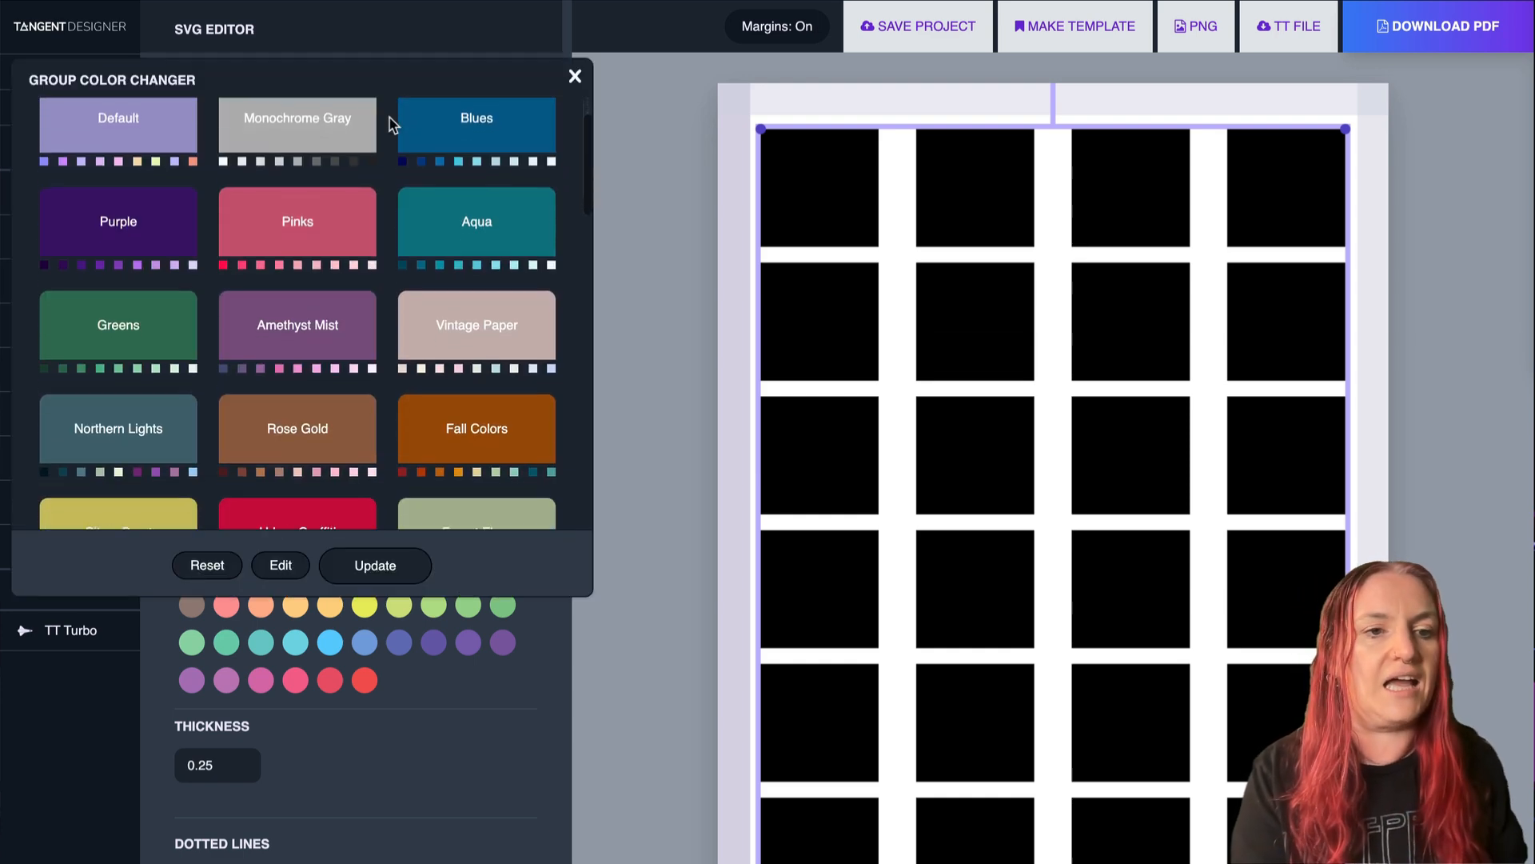
left_click(304, 305)
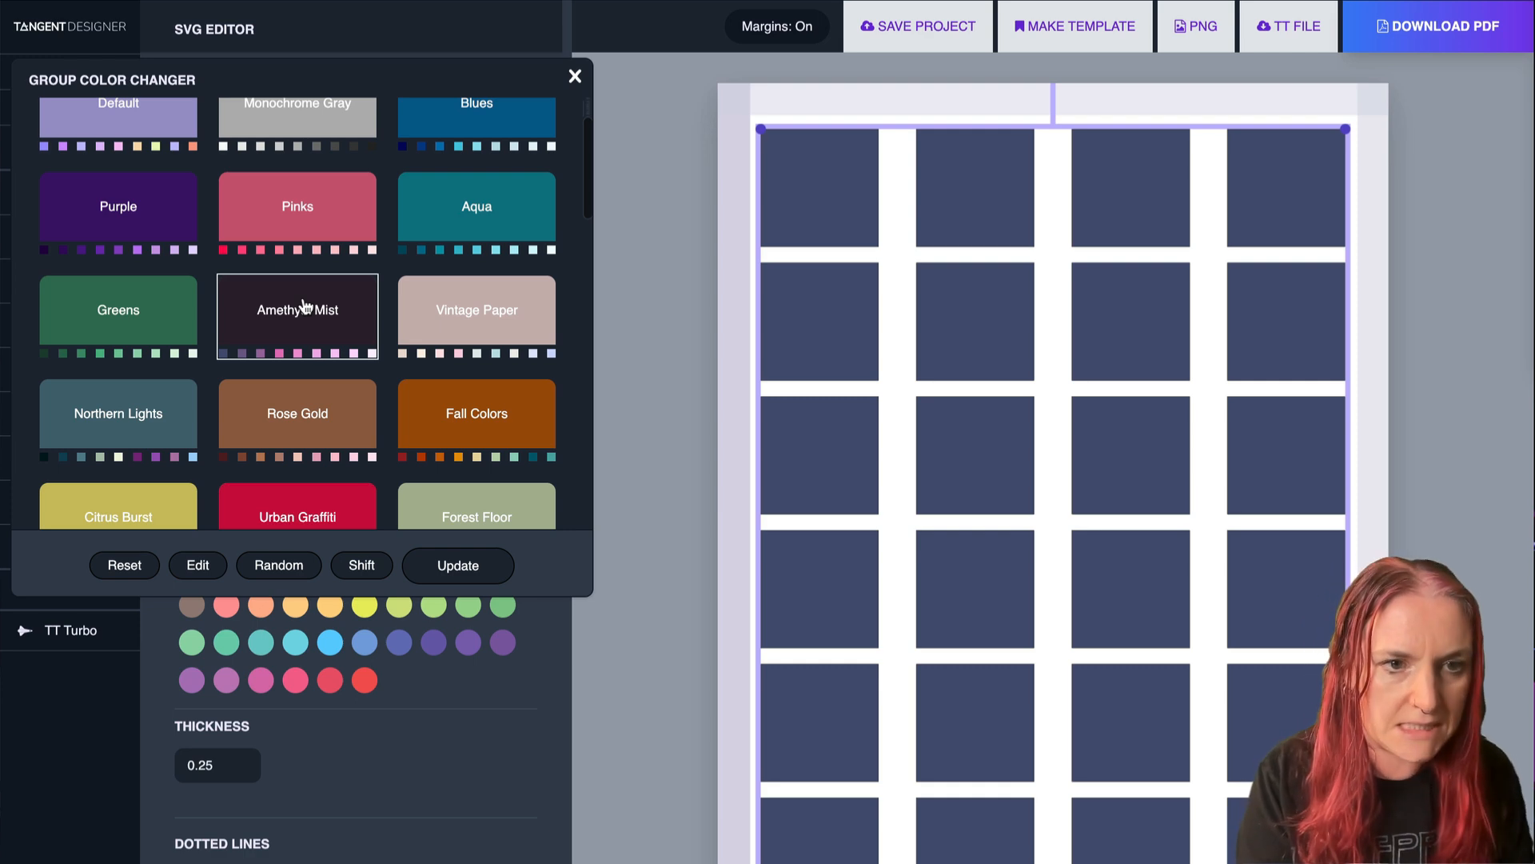
left_click(273, 571)
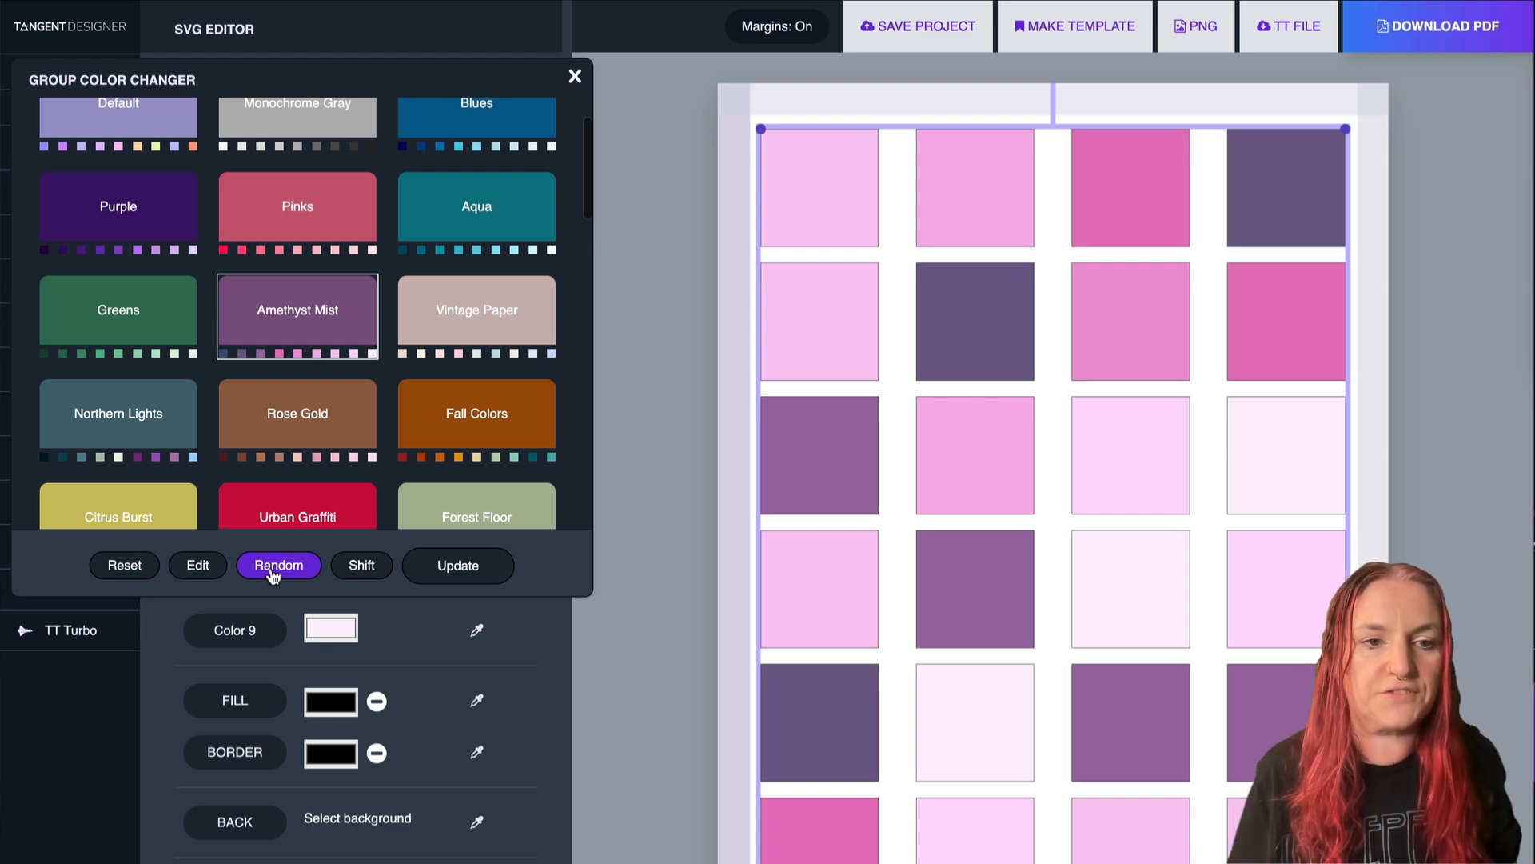
Shift the theme colors across the squares five times and apply the updated colors to the group.
scroll(360, 544, "down", 1)
left_click(362, 519)
left_click(364, 521)
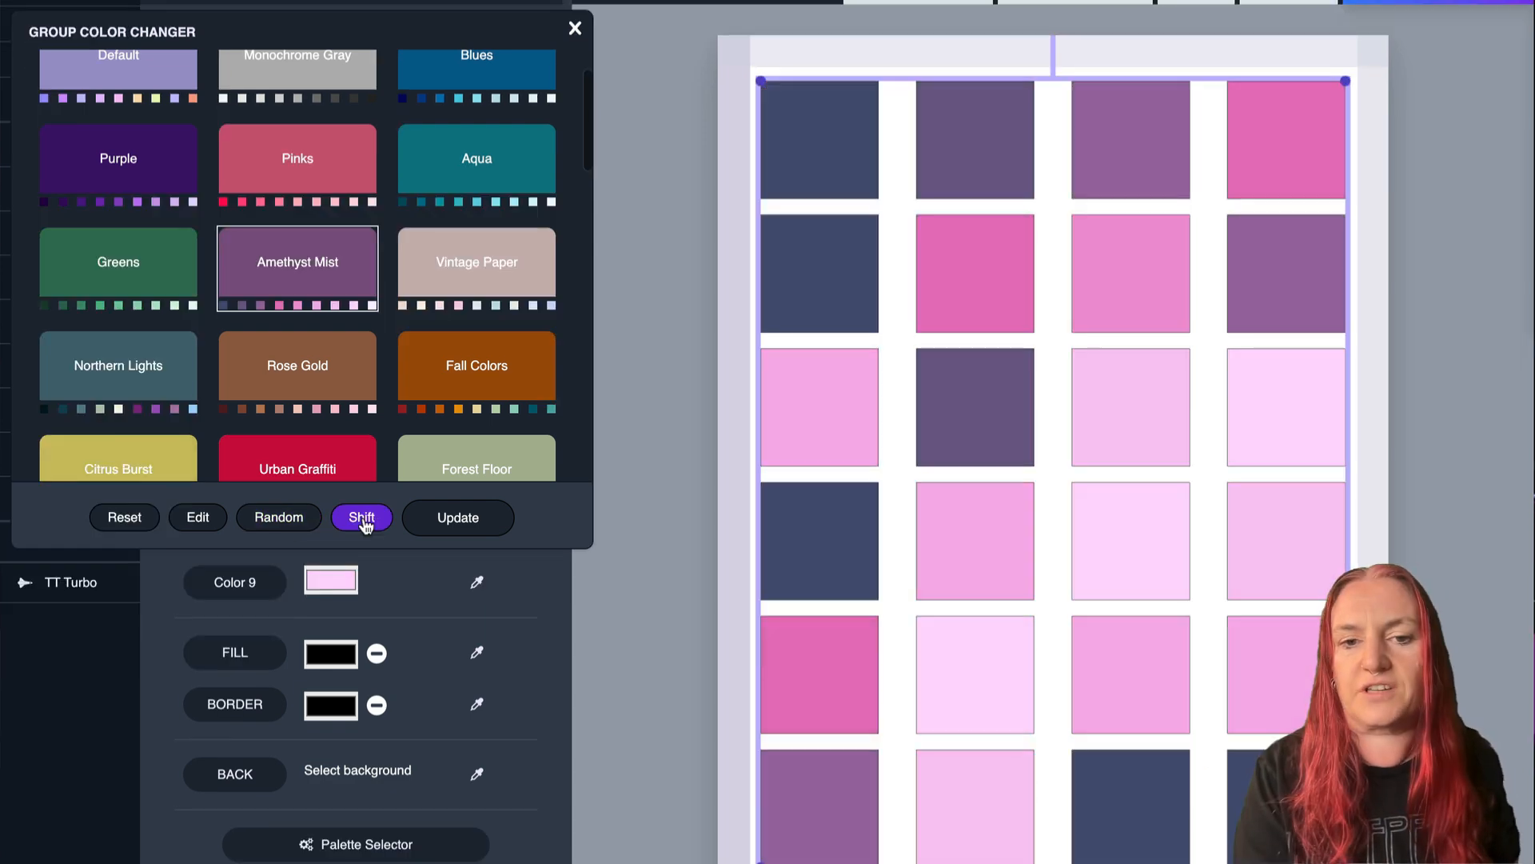
left_click(362, 518)
left_click(361, 518)
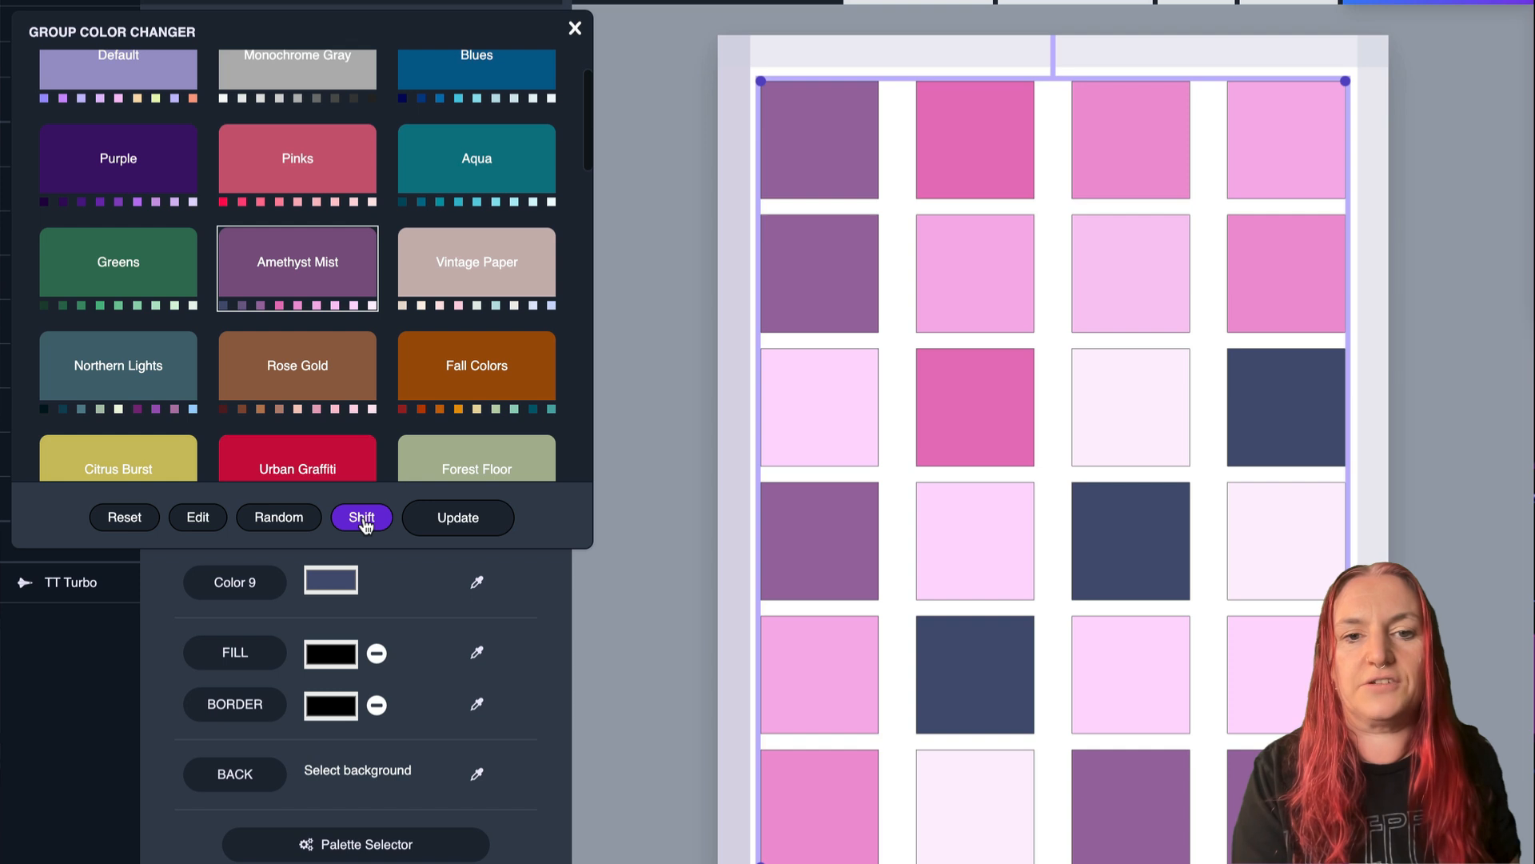
left_click(361, 519)
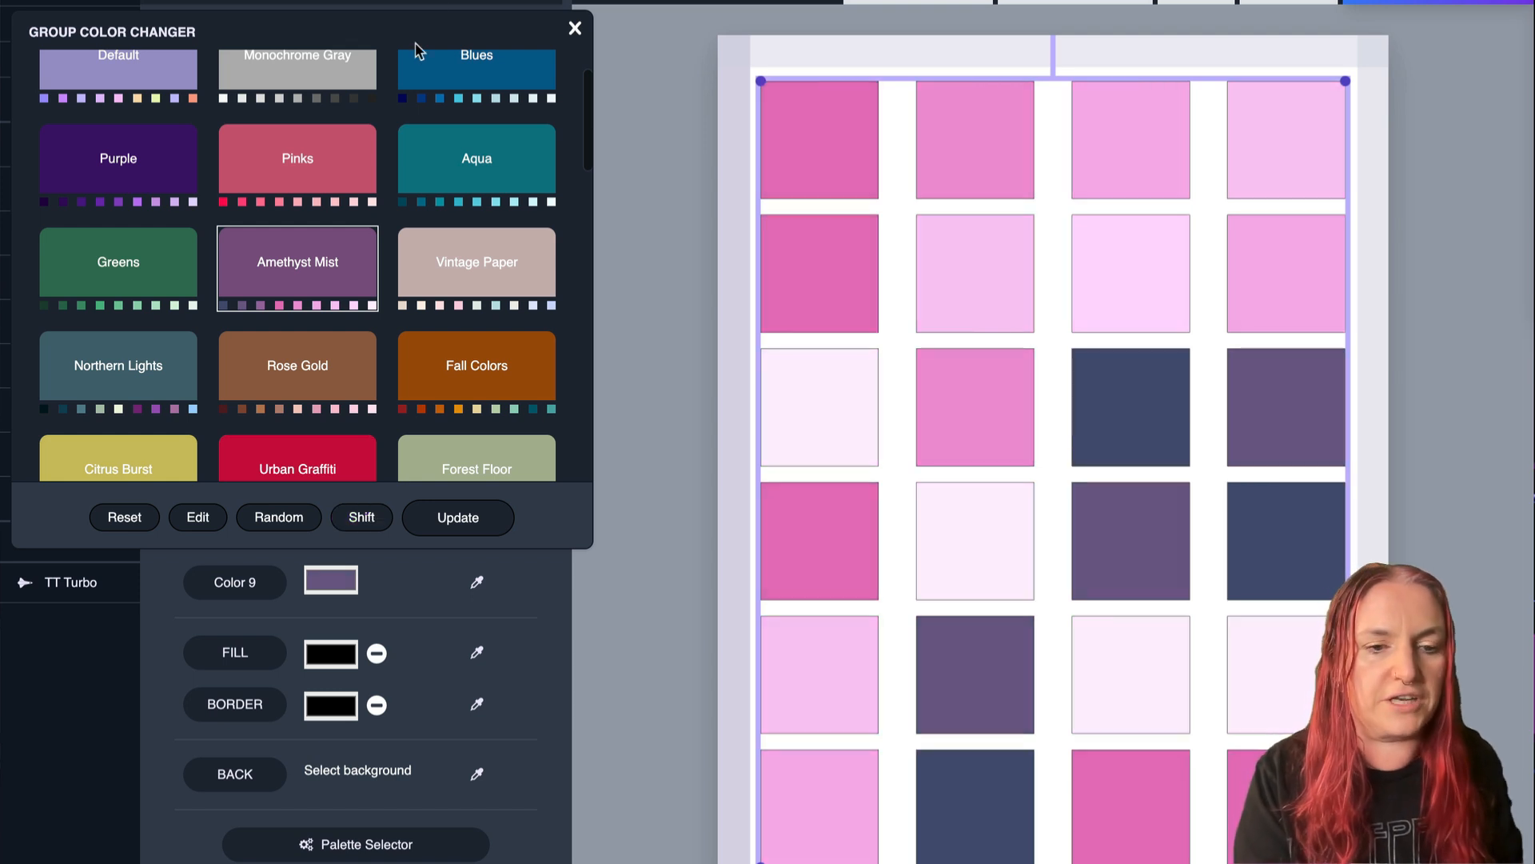
left_click(462, 522)
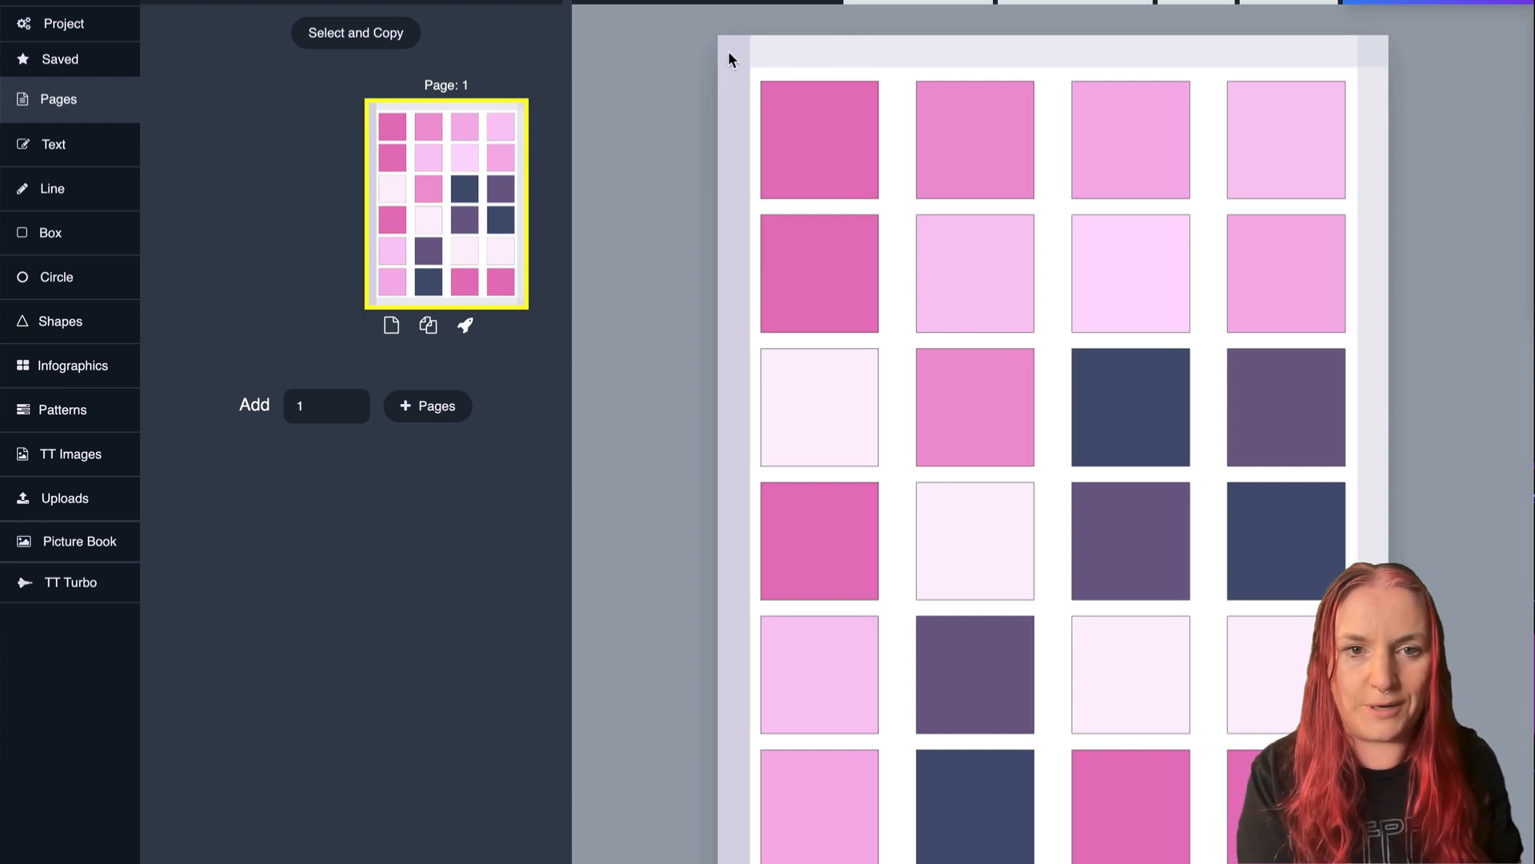
Convert the whole grid of squares to a sketch with Random style and Random angle, keeping the outline on.
scroll(729, 53, "up", 1)
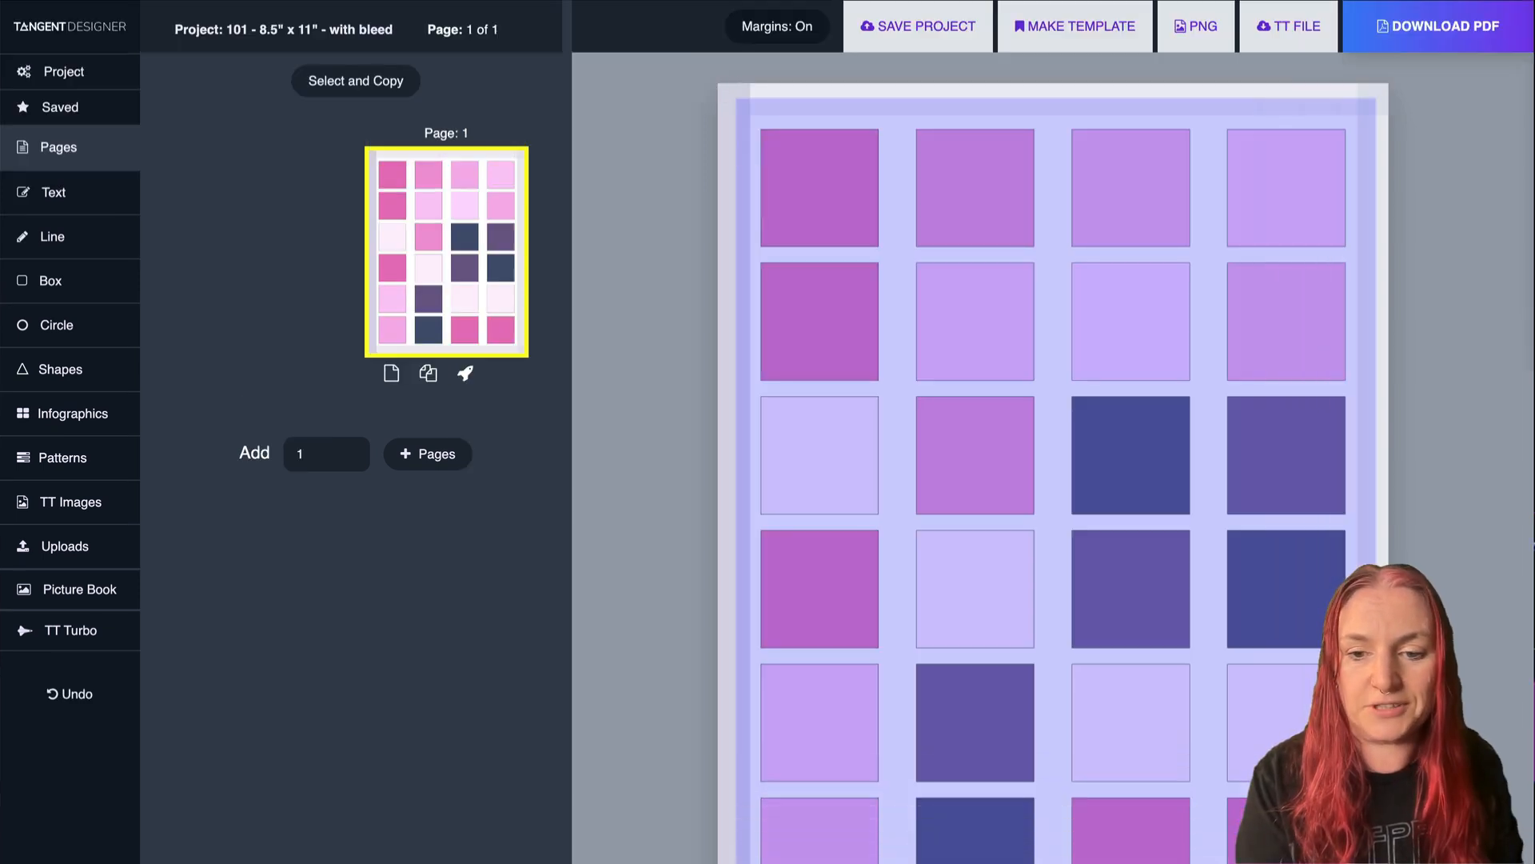
left_click(764, 136)
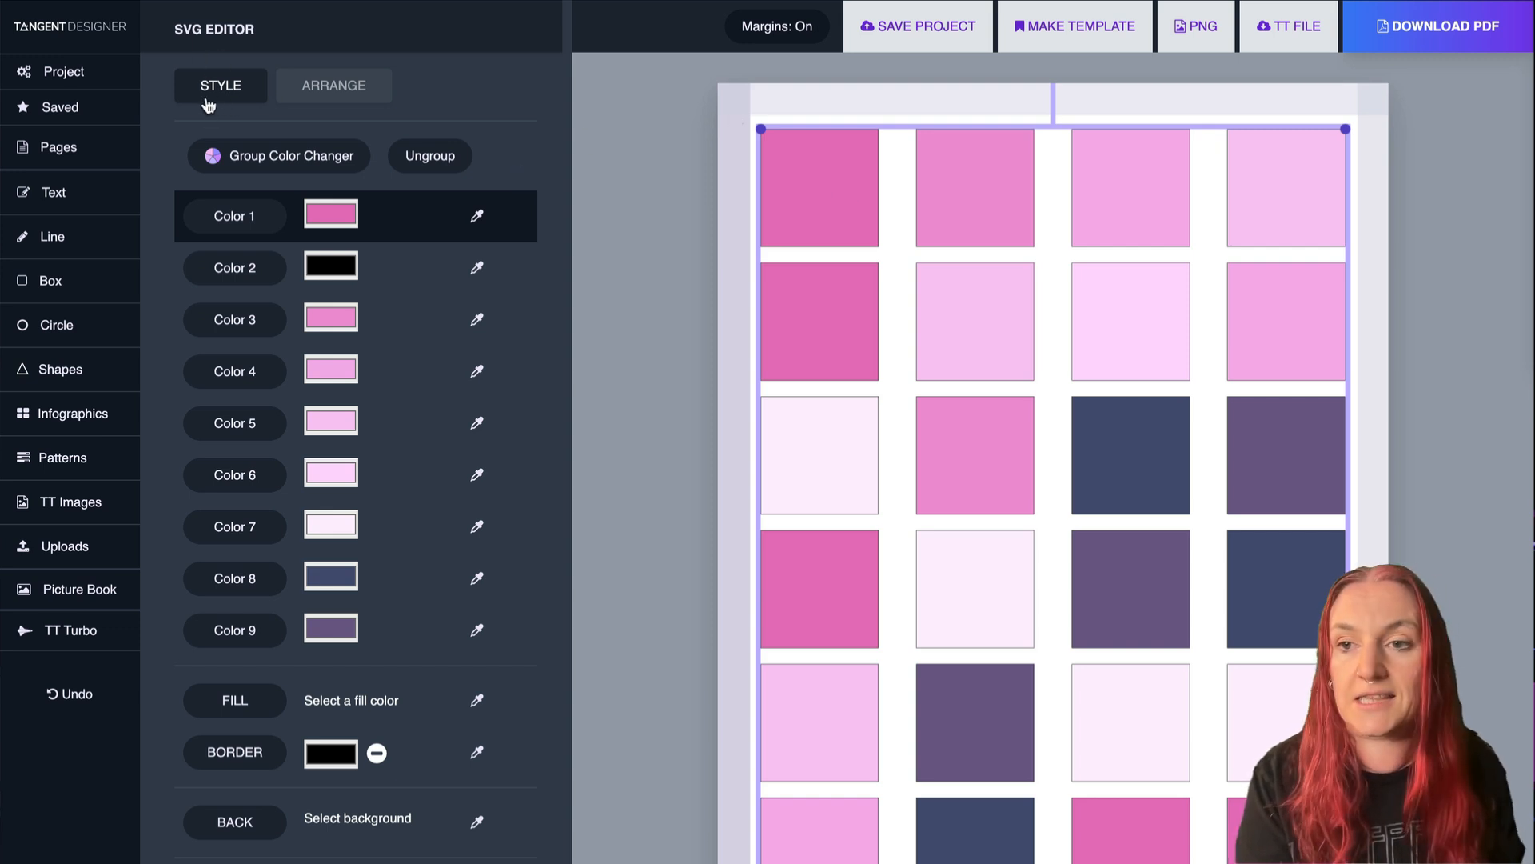
scroll(311, 190, "down", 9)
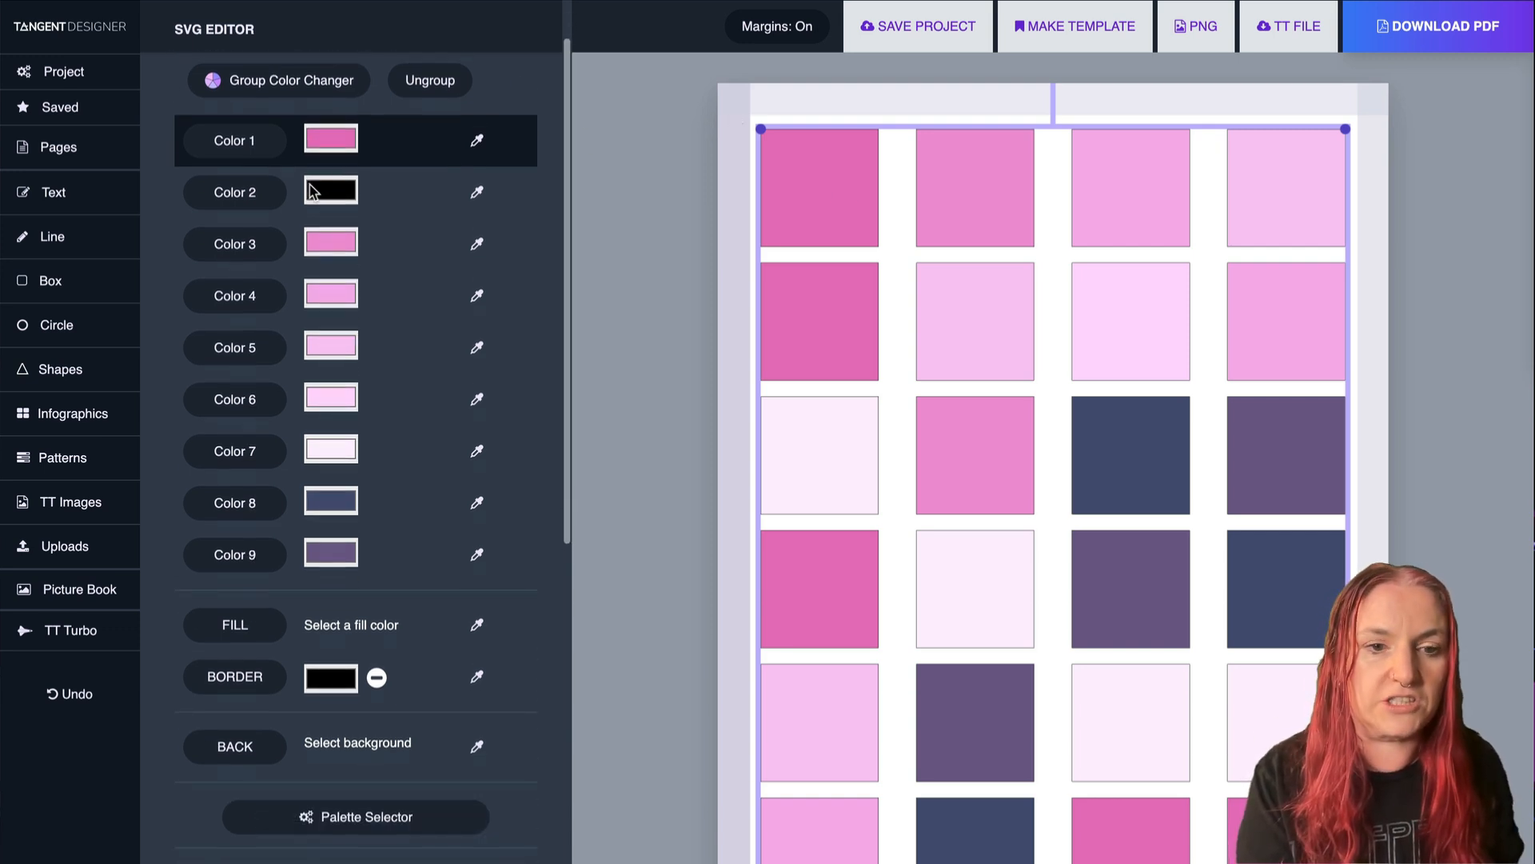
scroll(310, 189, "down", 6)
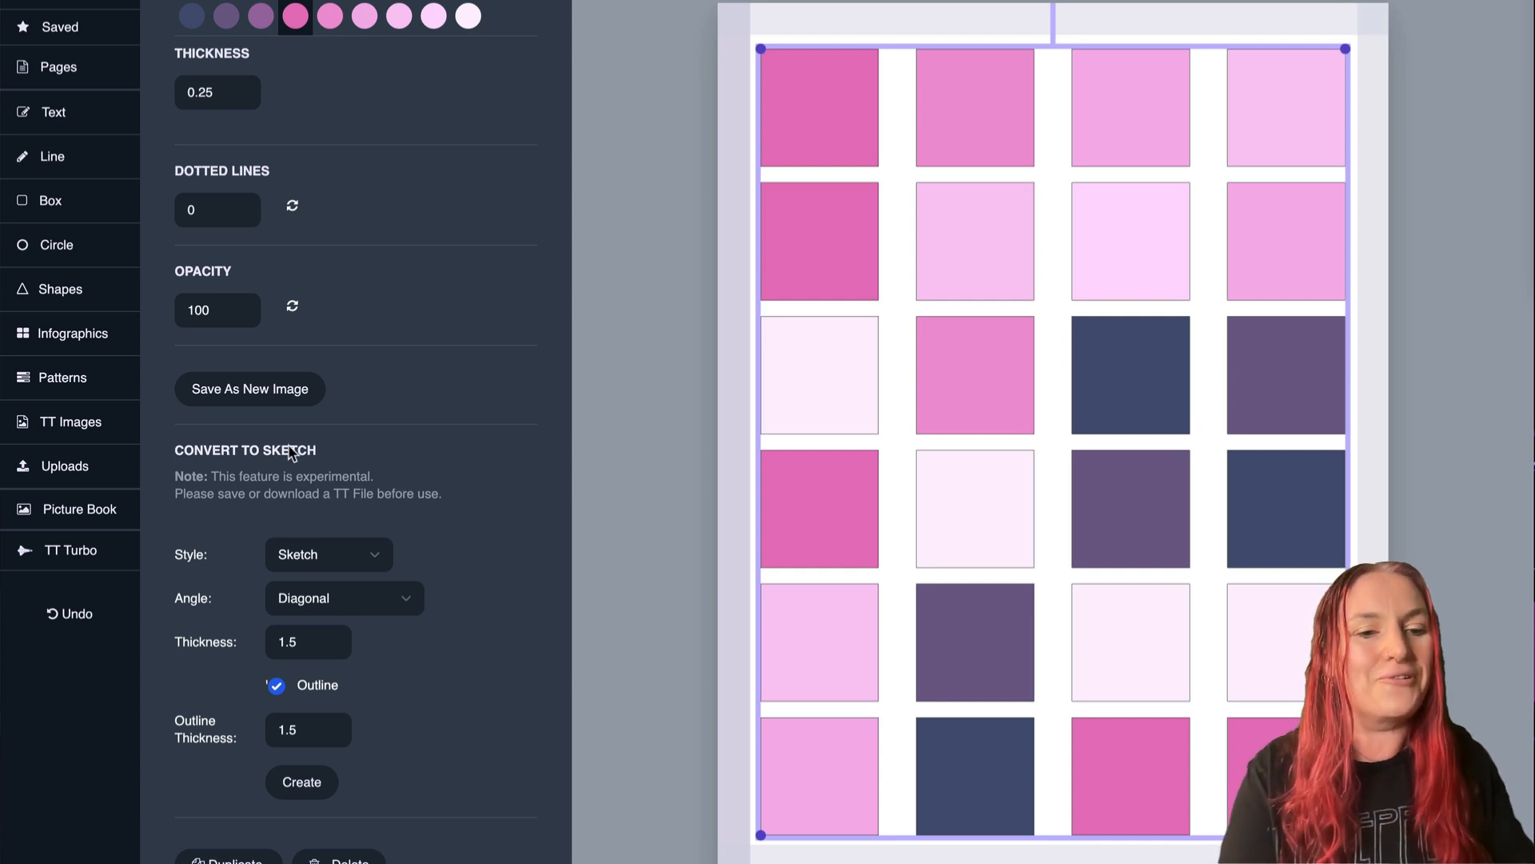
left_click(375, 561)
left_click(338, 724)
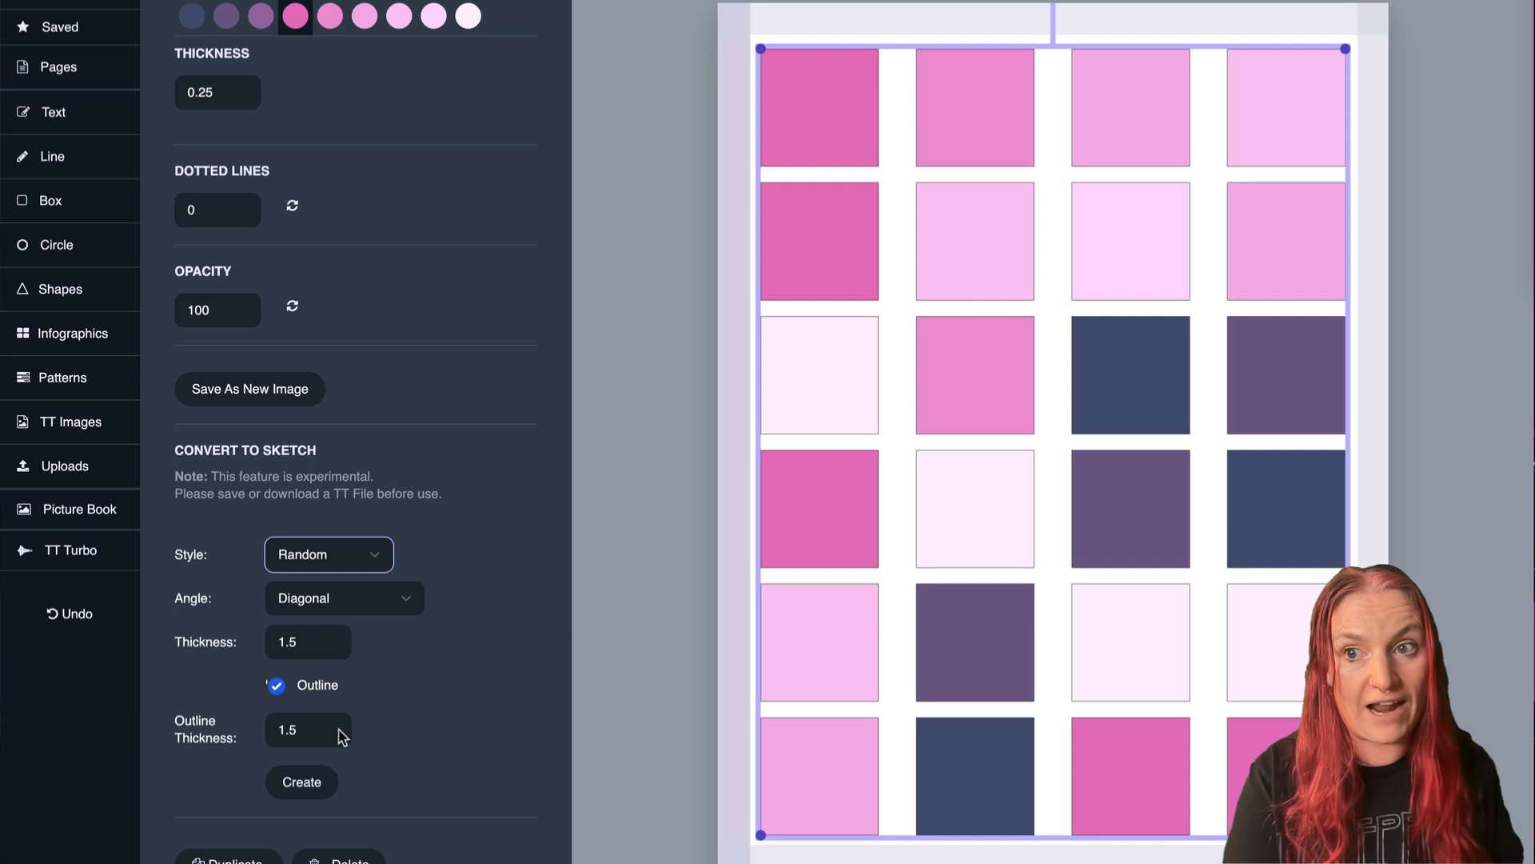
left_click(366, 599)
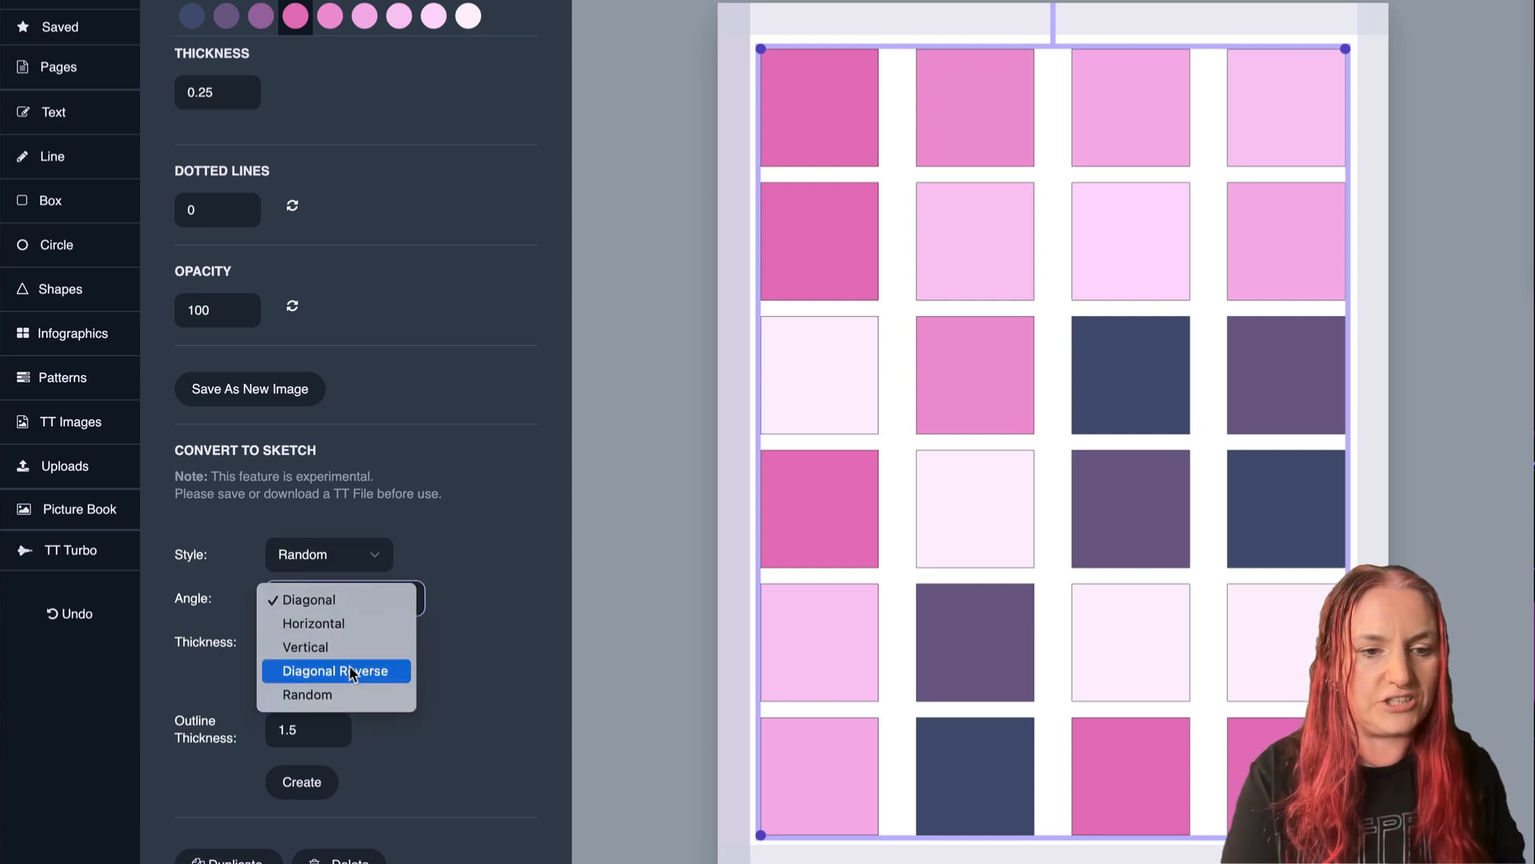
left_click(339, 695)
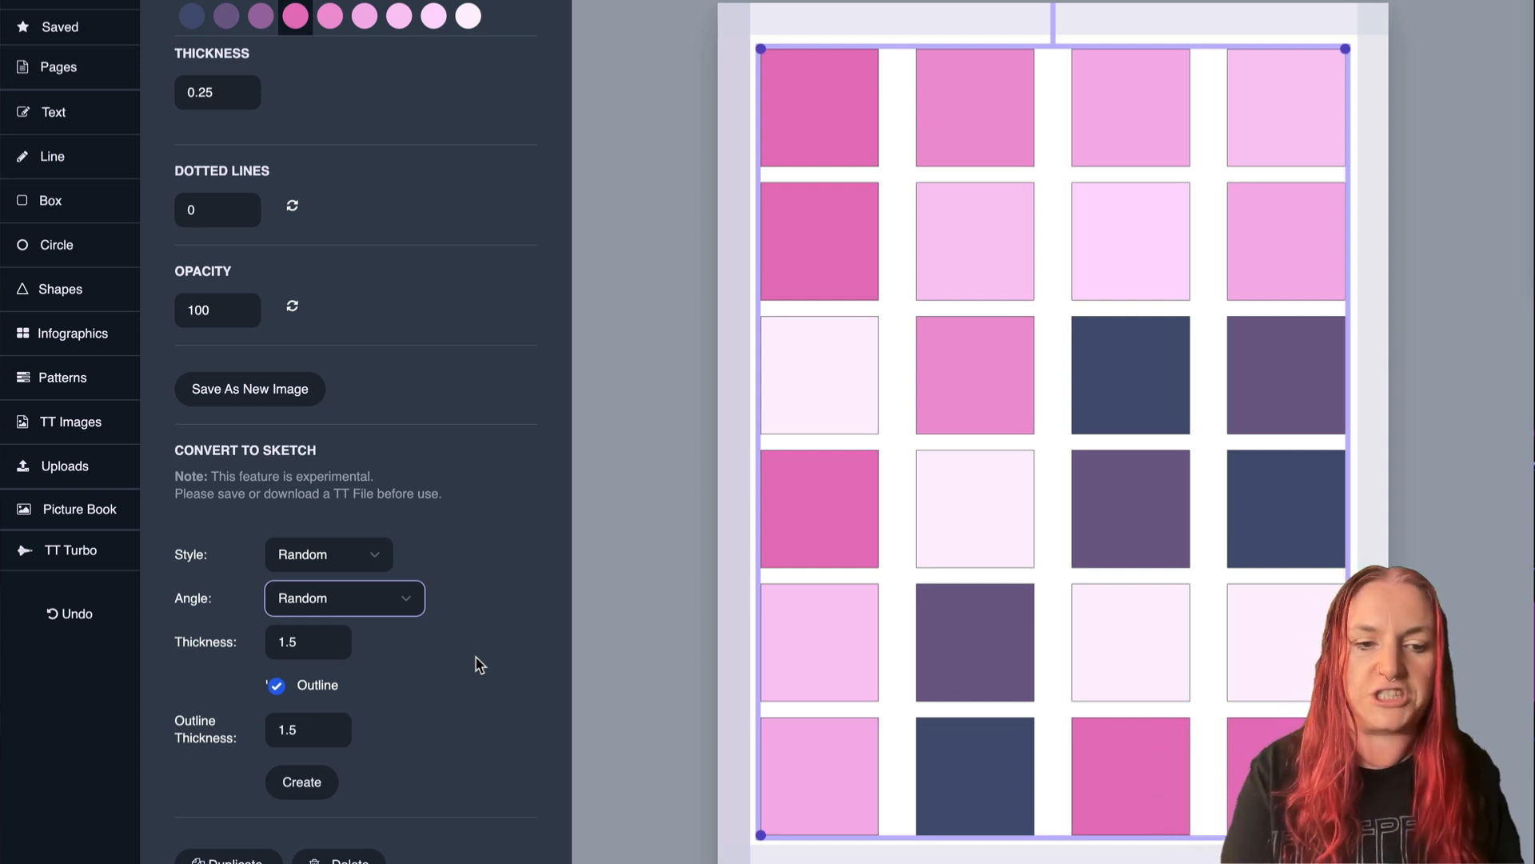
left_click(303, 783)
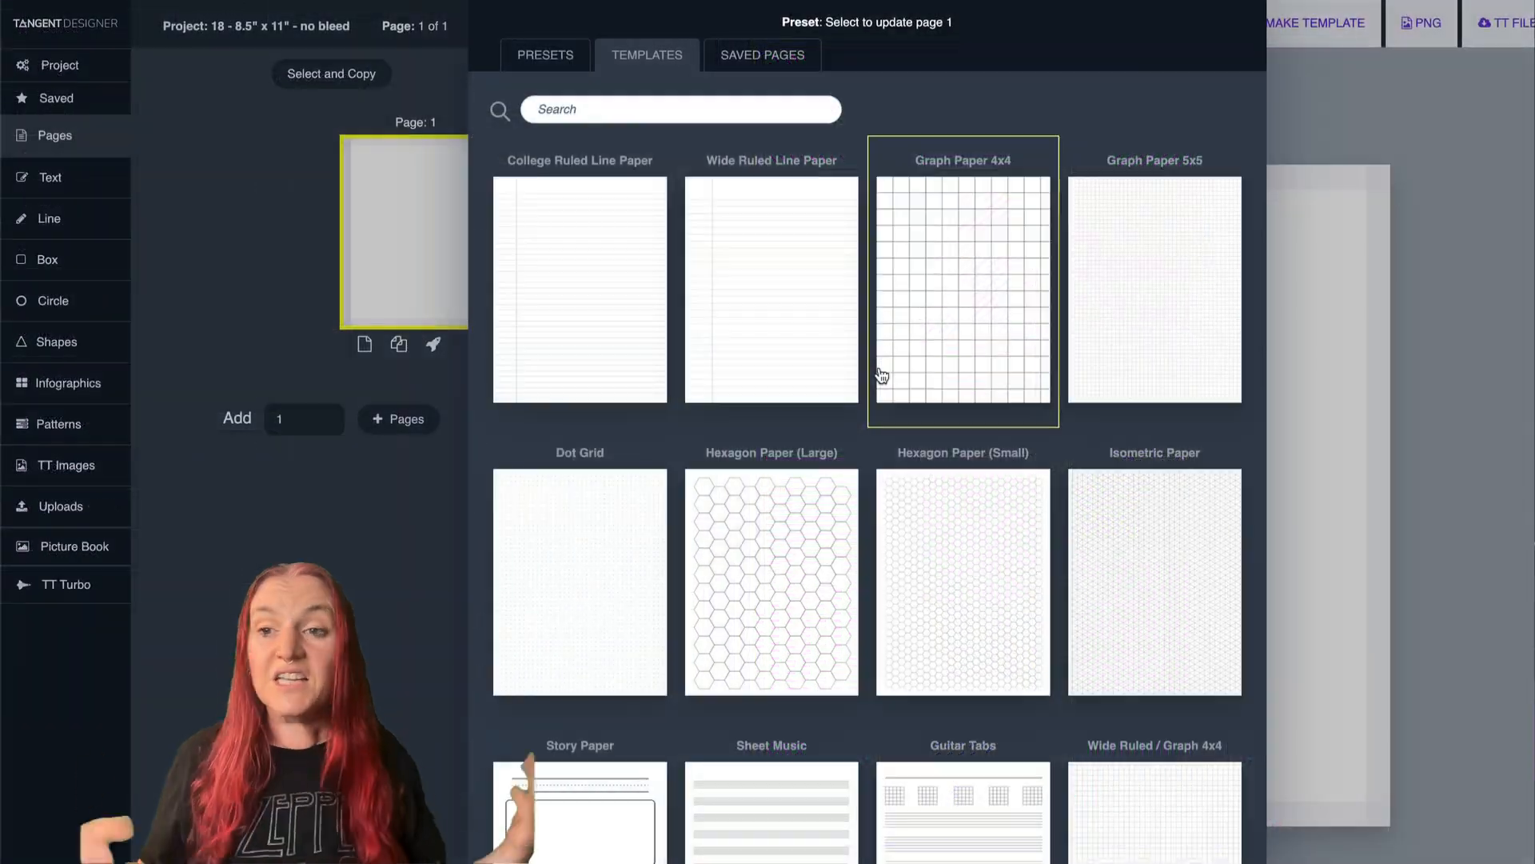
Browse the page templates available for page 1.
scroll(882, 376, "down", 20)
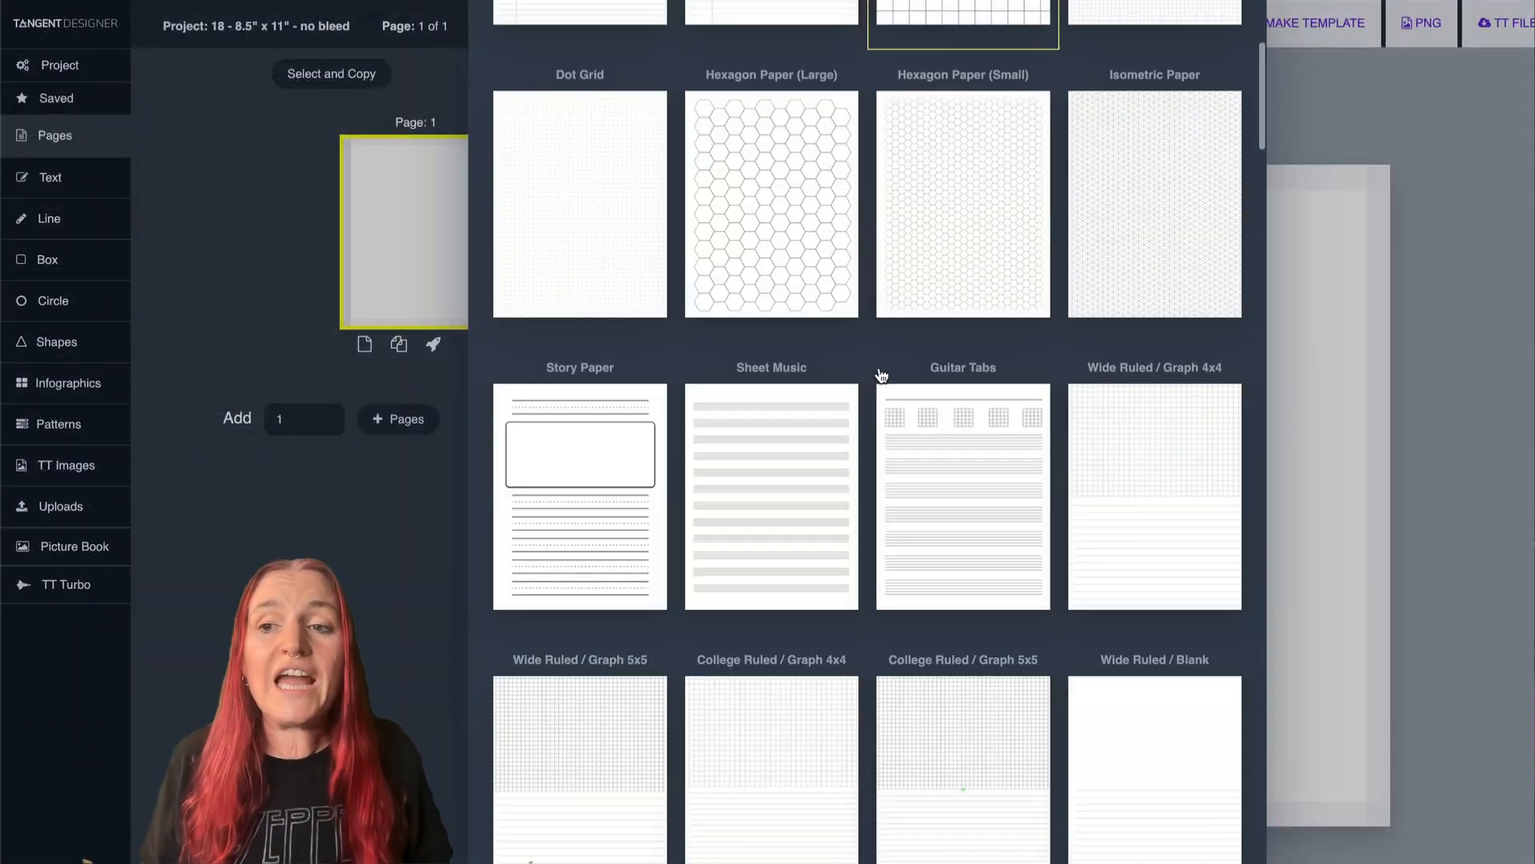
scroll(885, 377, "down", 20)
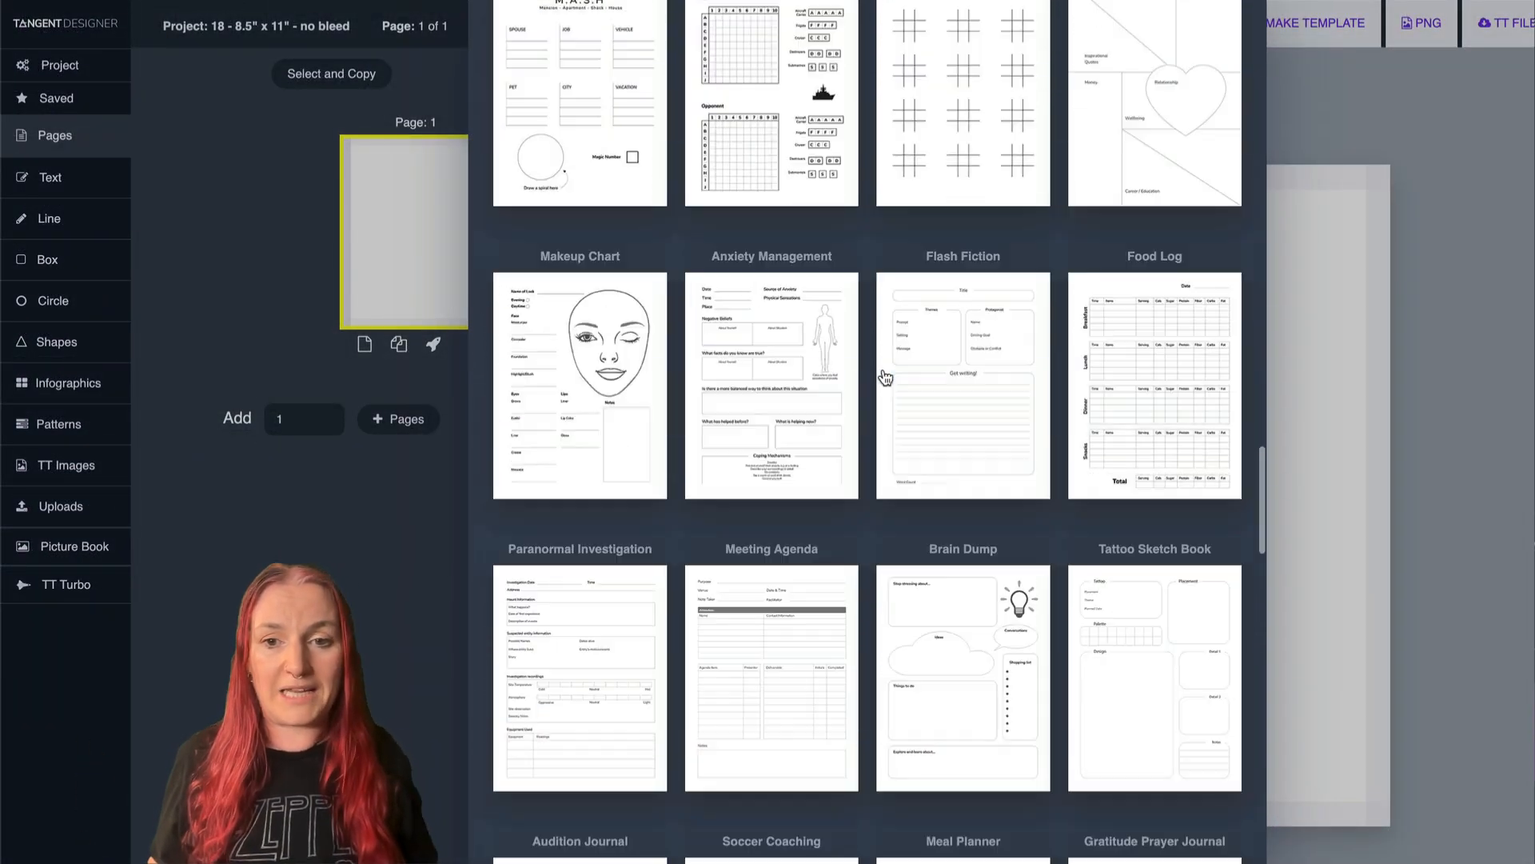
scroll(886, 377, "down", 20)
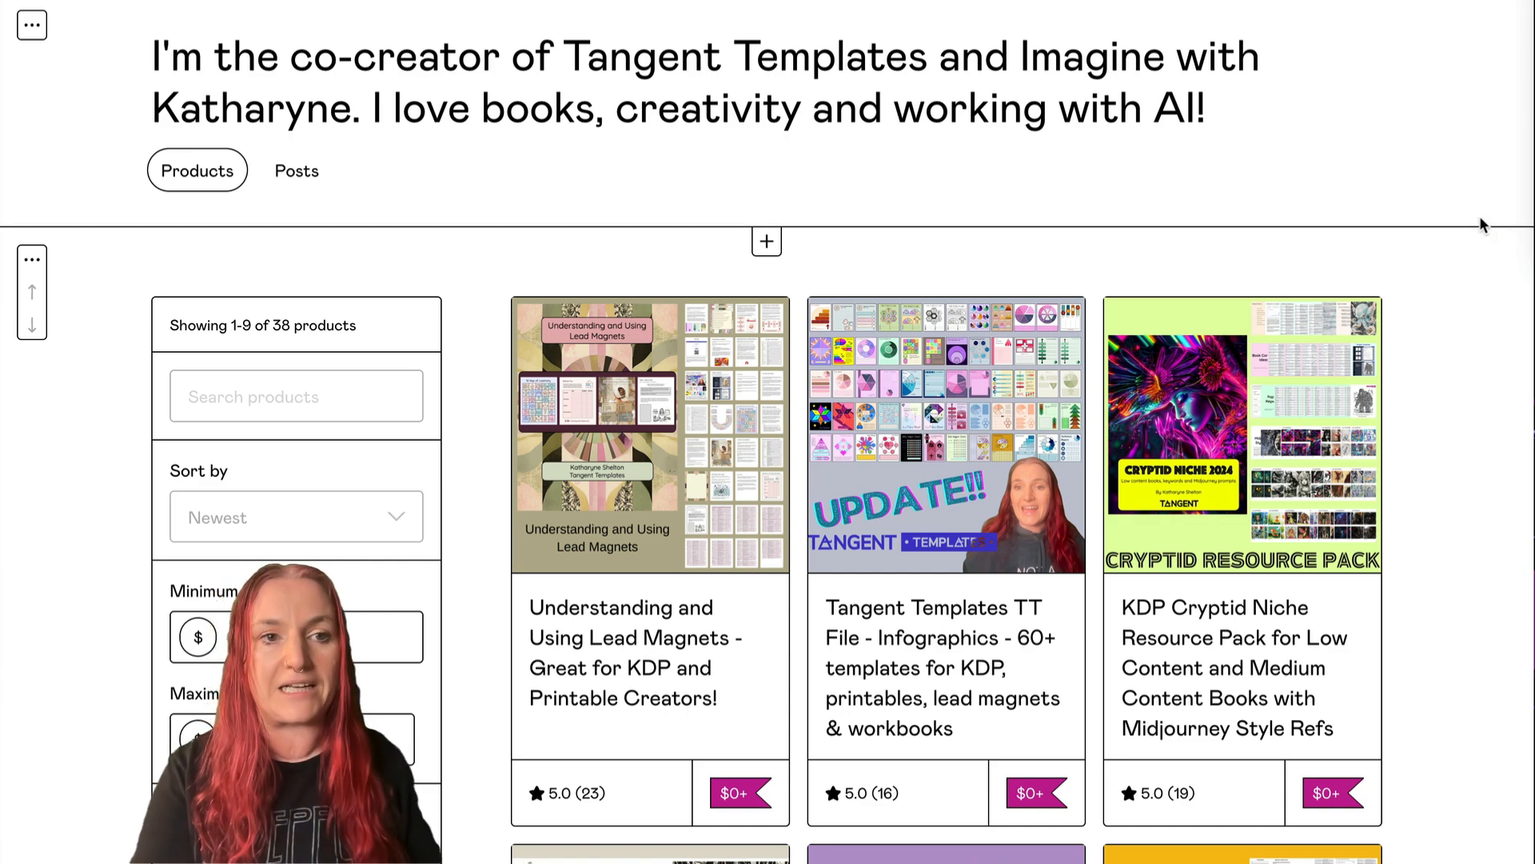
In the online product store, open the Understanding and Using Lead Magnets guide and set its price to $0.
left_click(658, 638)
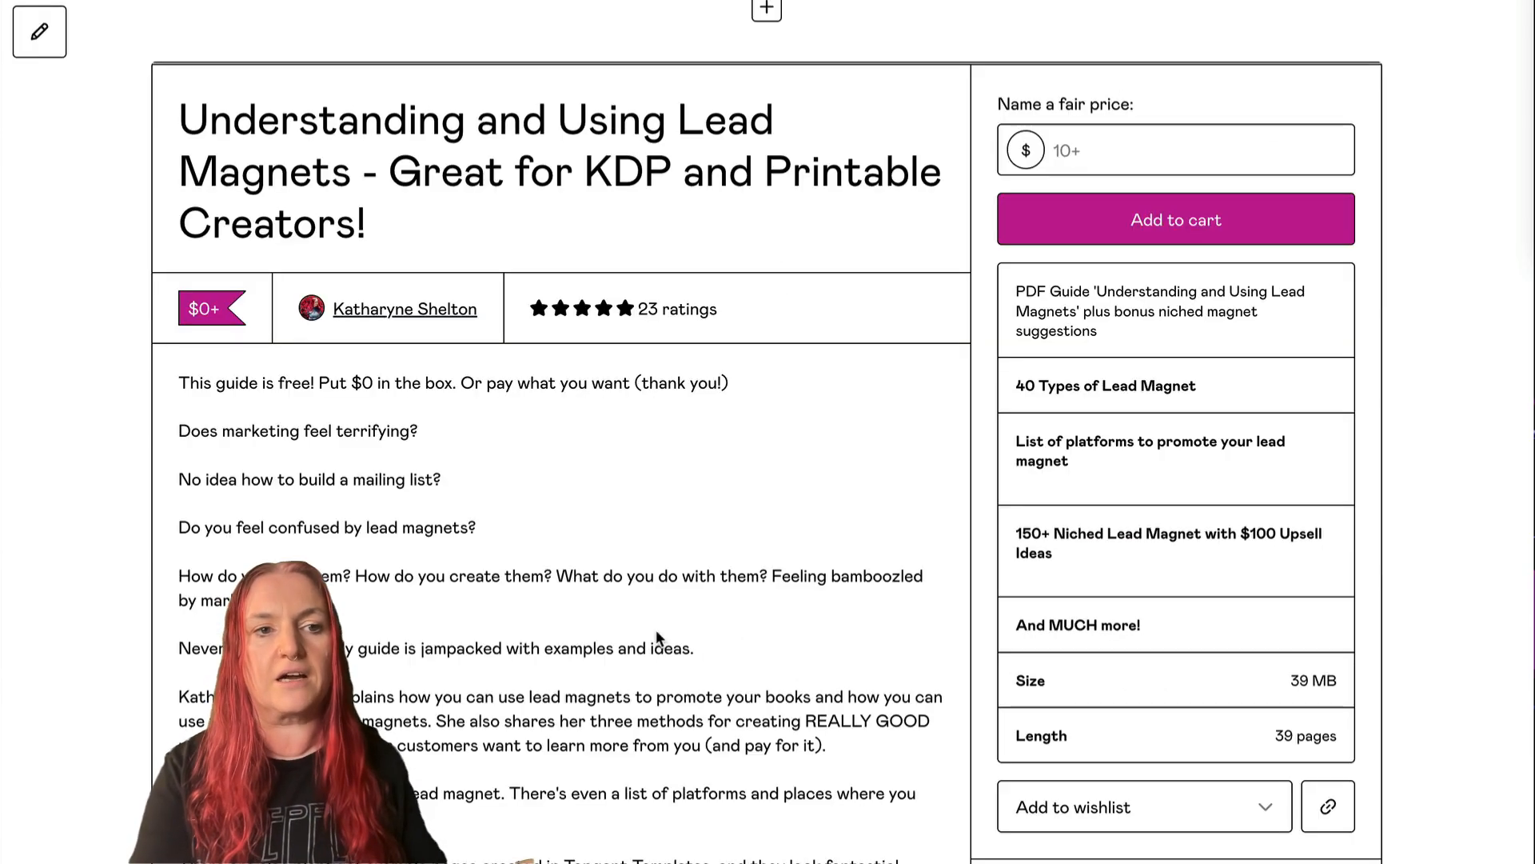
scroll(868, 71, "down", 10)
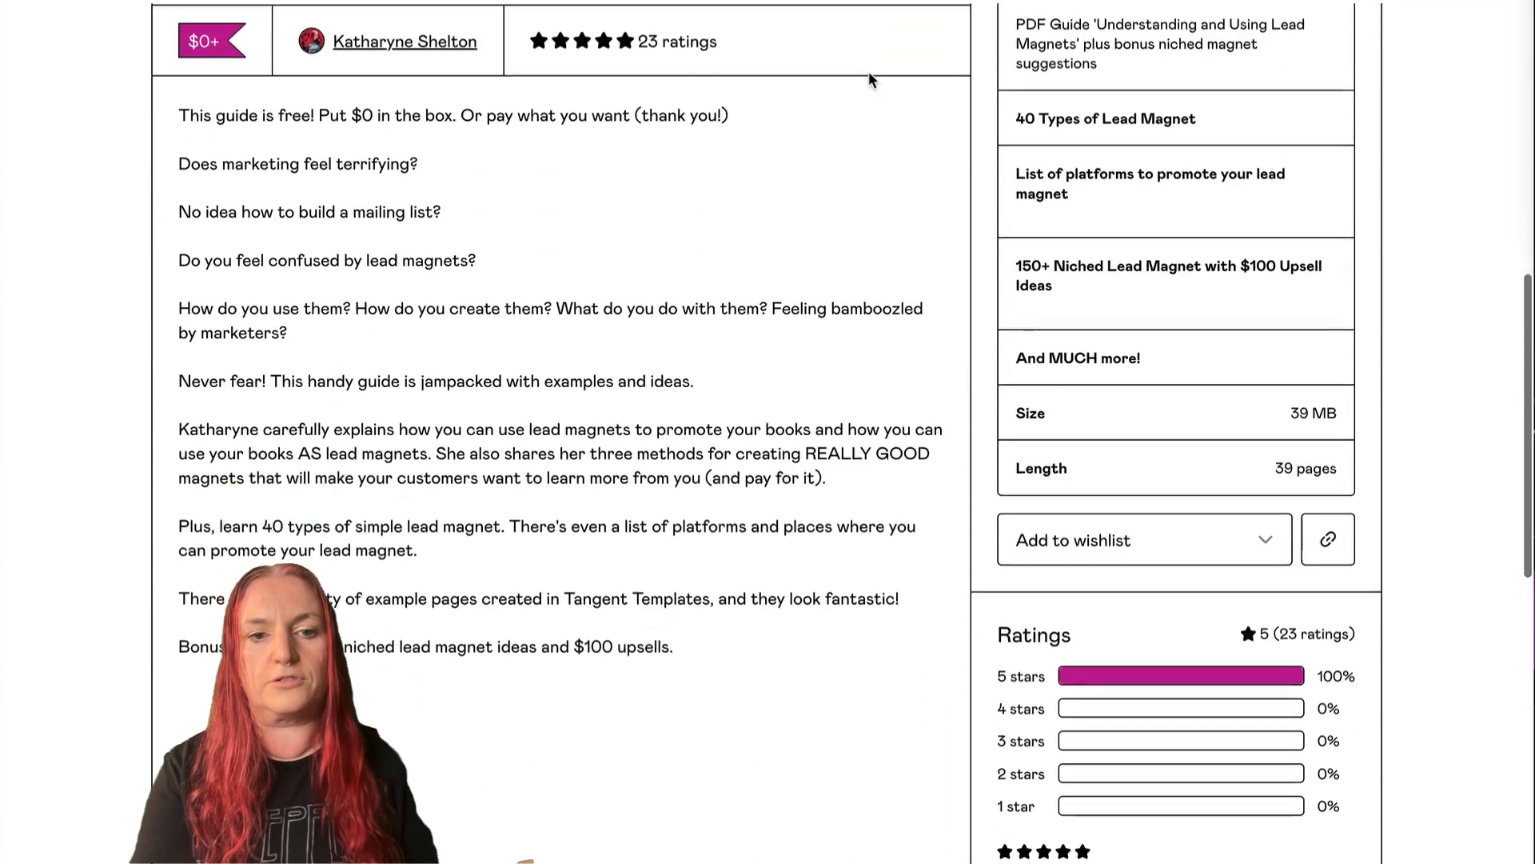
scroll(868, 70, "up", 13)
scroll(866, 271, "down", 3)
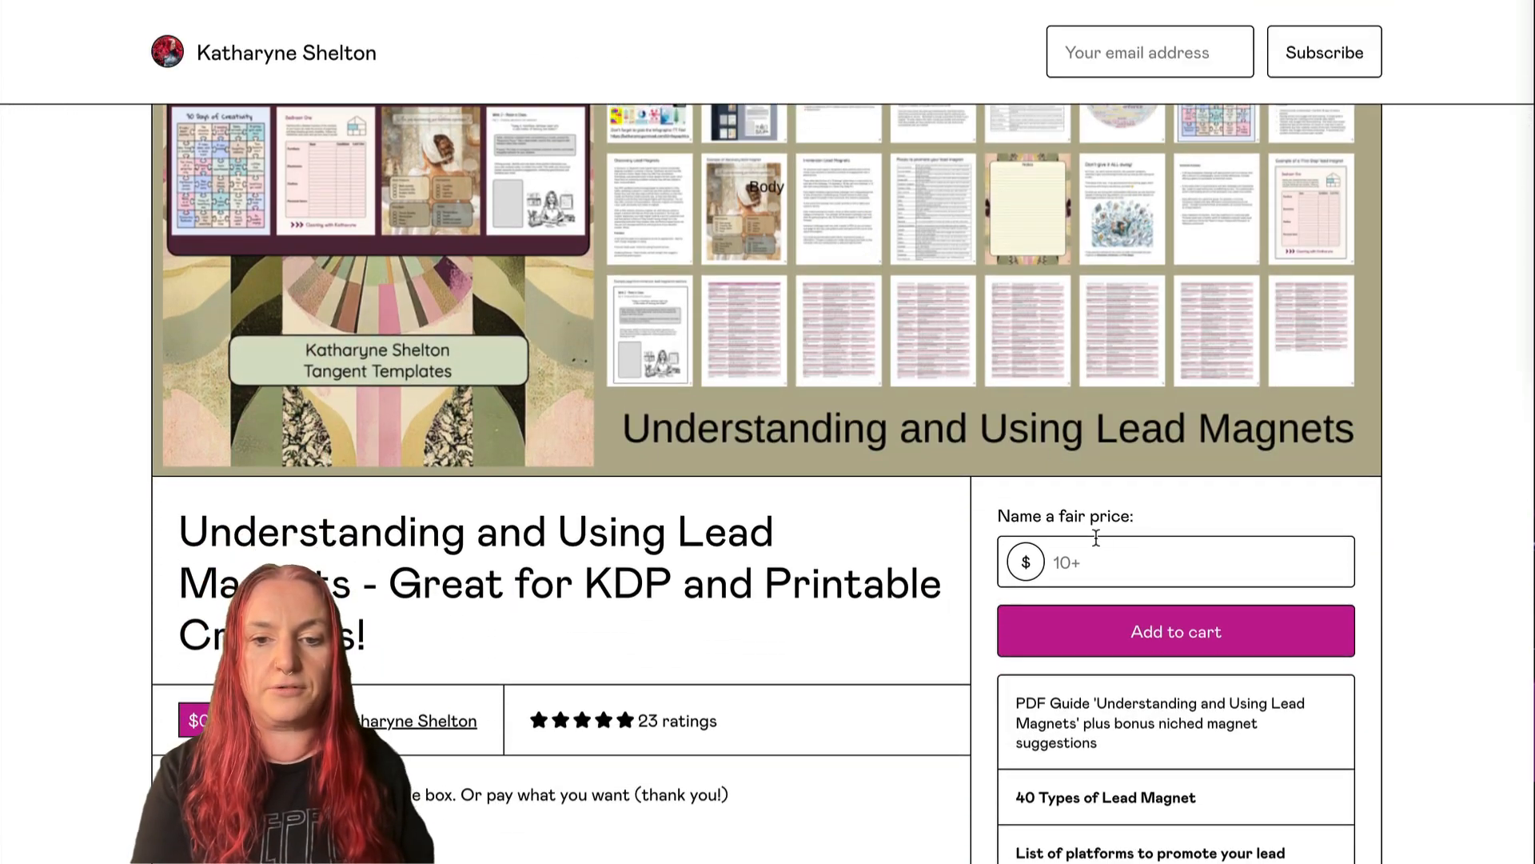
left_click(1097, 544)
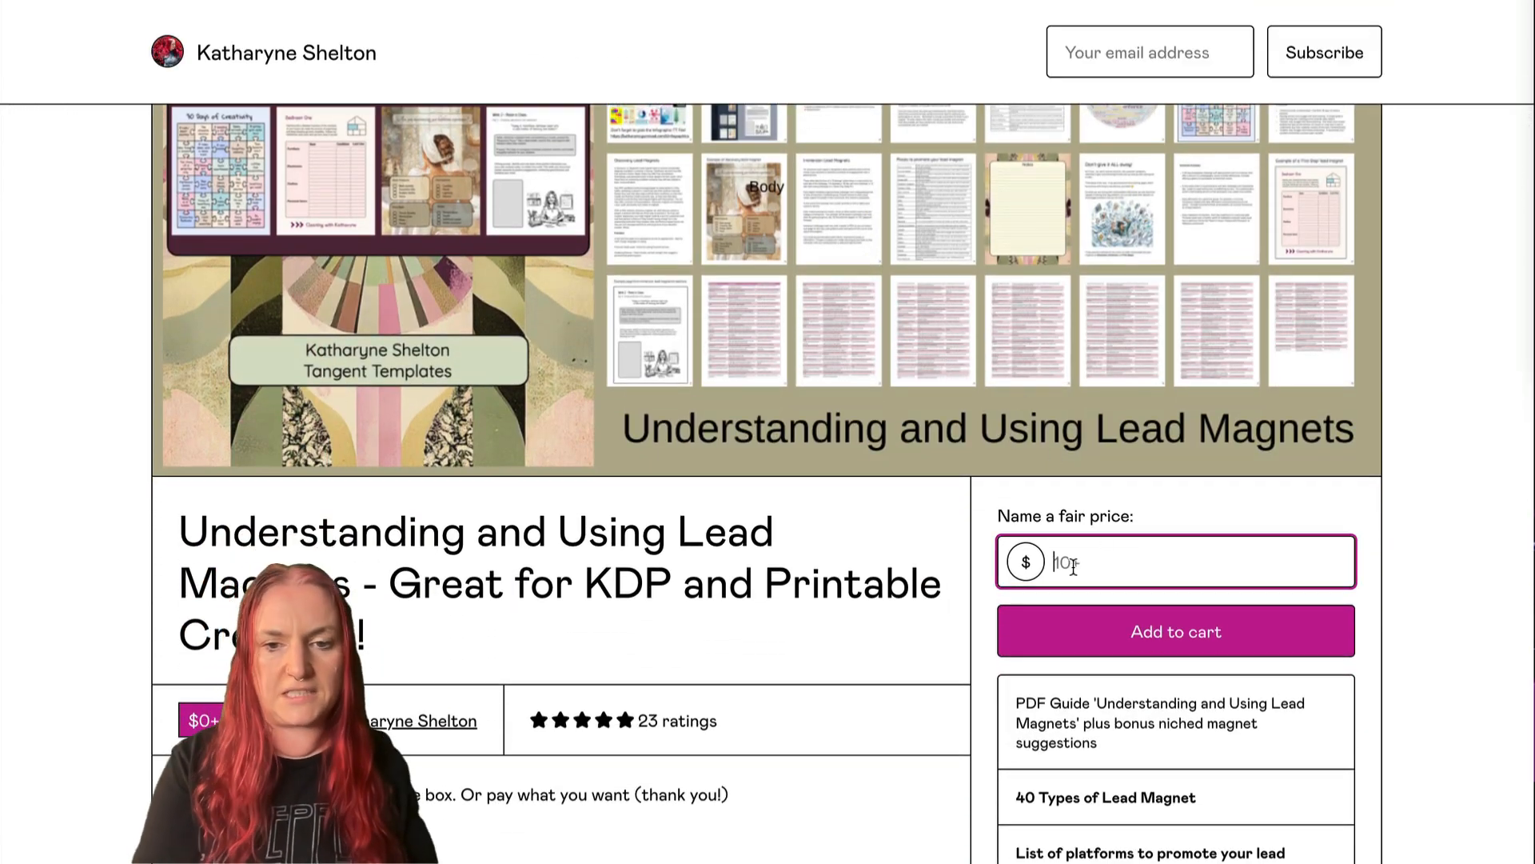
type("0")
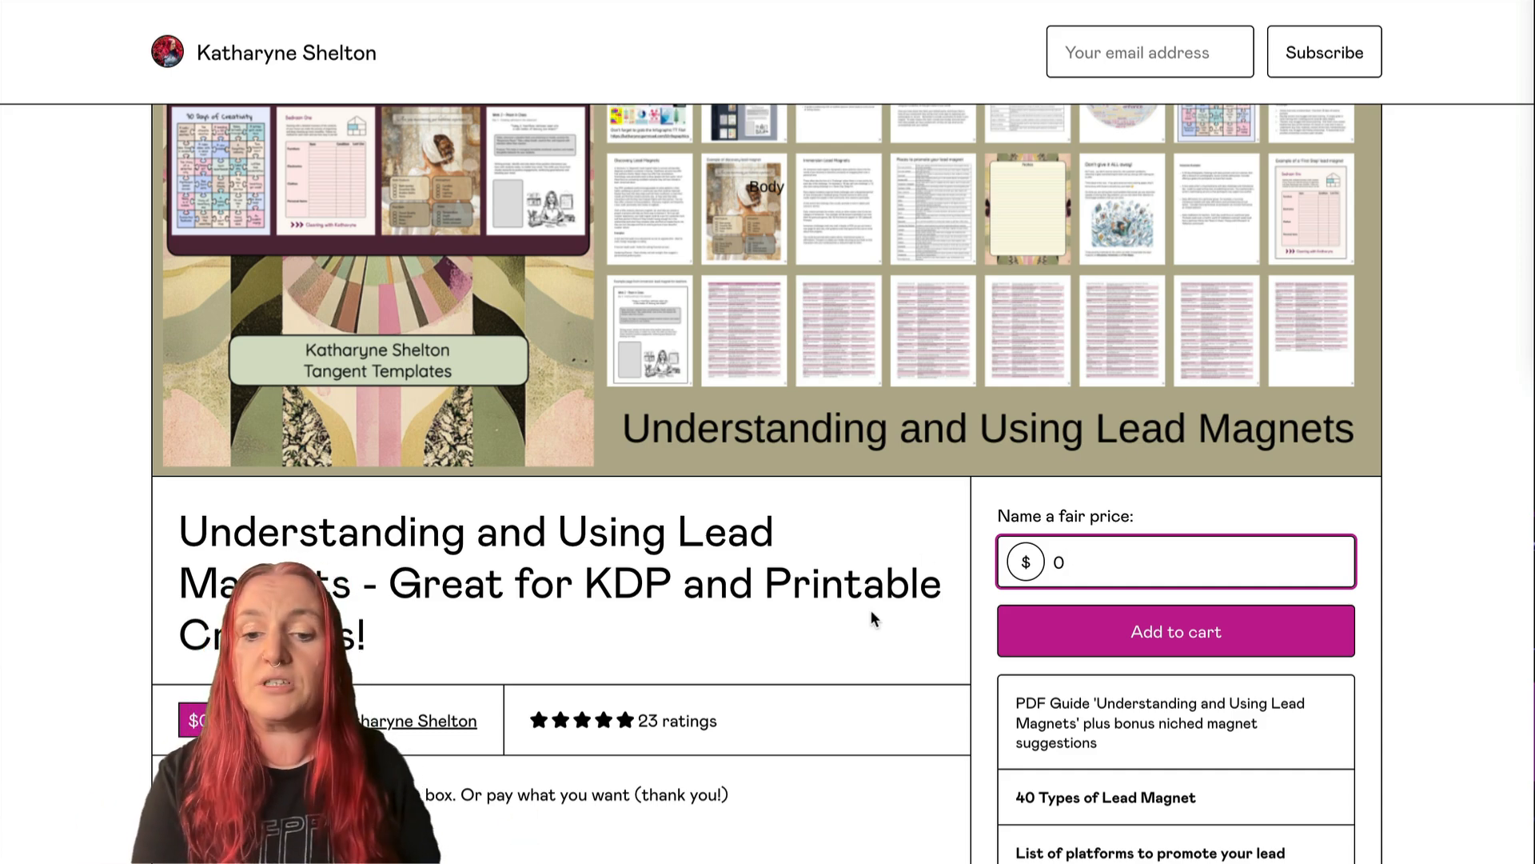
Look through the customer reviews on the lead magnets guide's product page and return to its title and price.
scroll(871, 609, "down", 8)
scroll(871, 611, "down", 8)
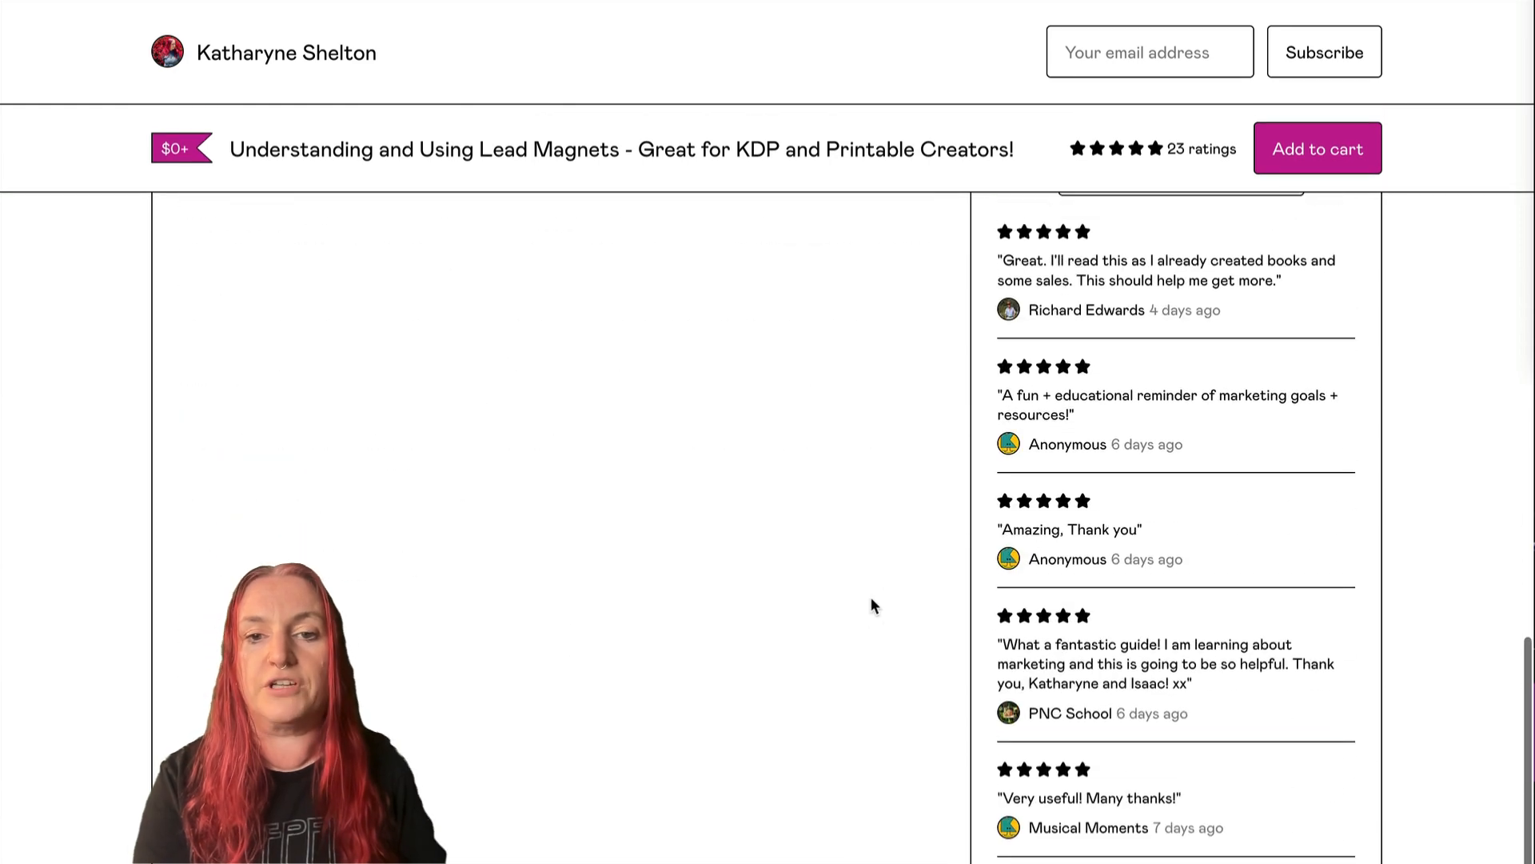
scroll(871, 598, "down", 1)
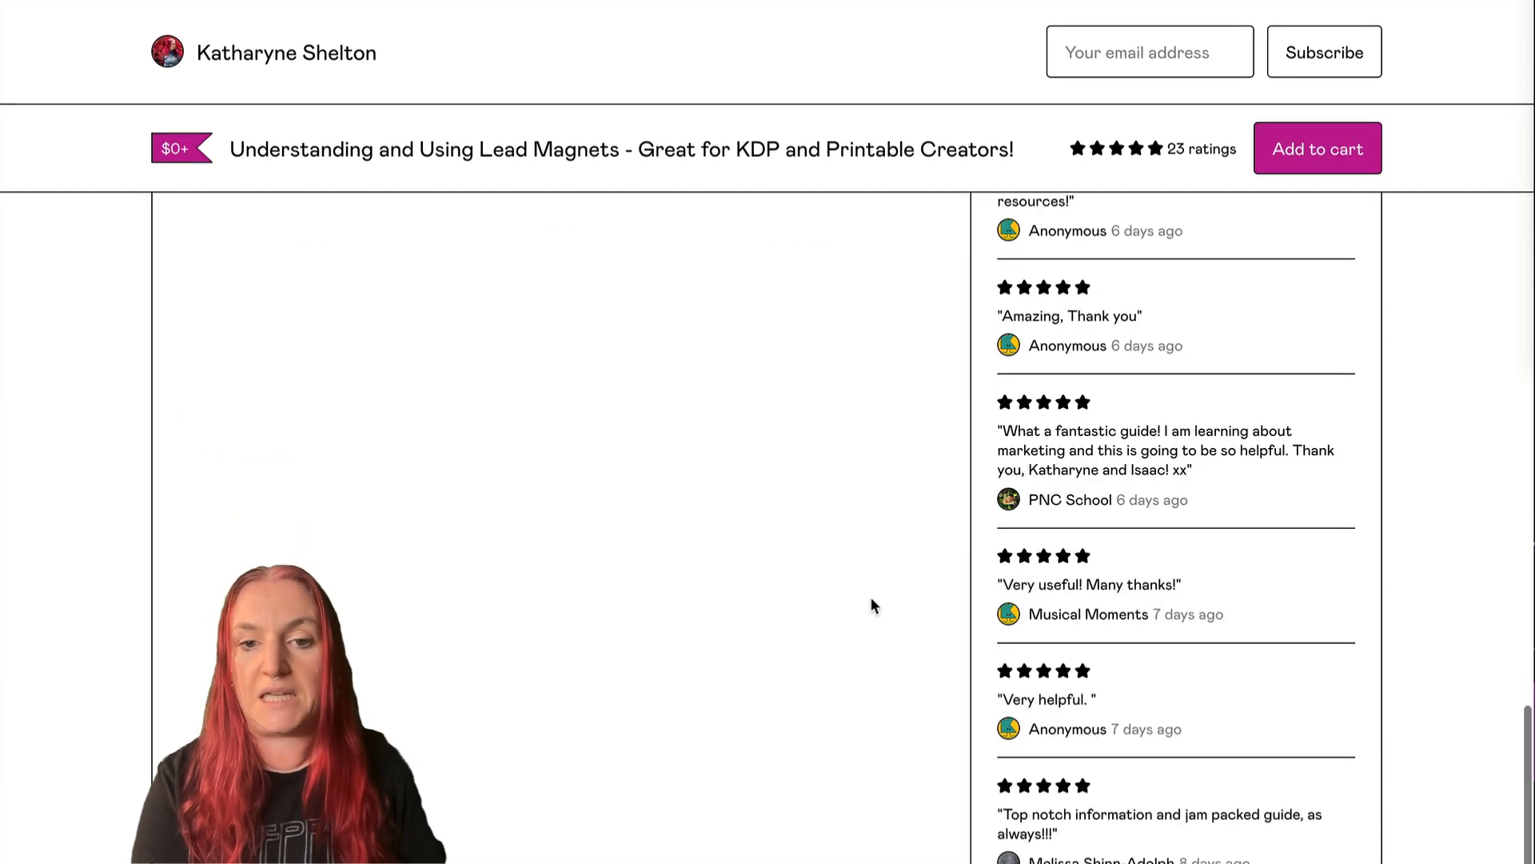
scroll(952, 436, "down", 1)
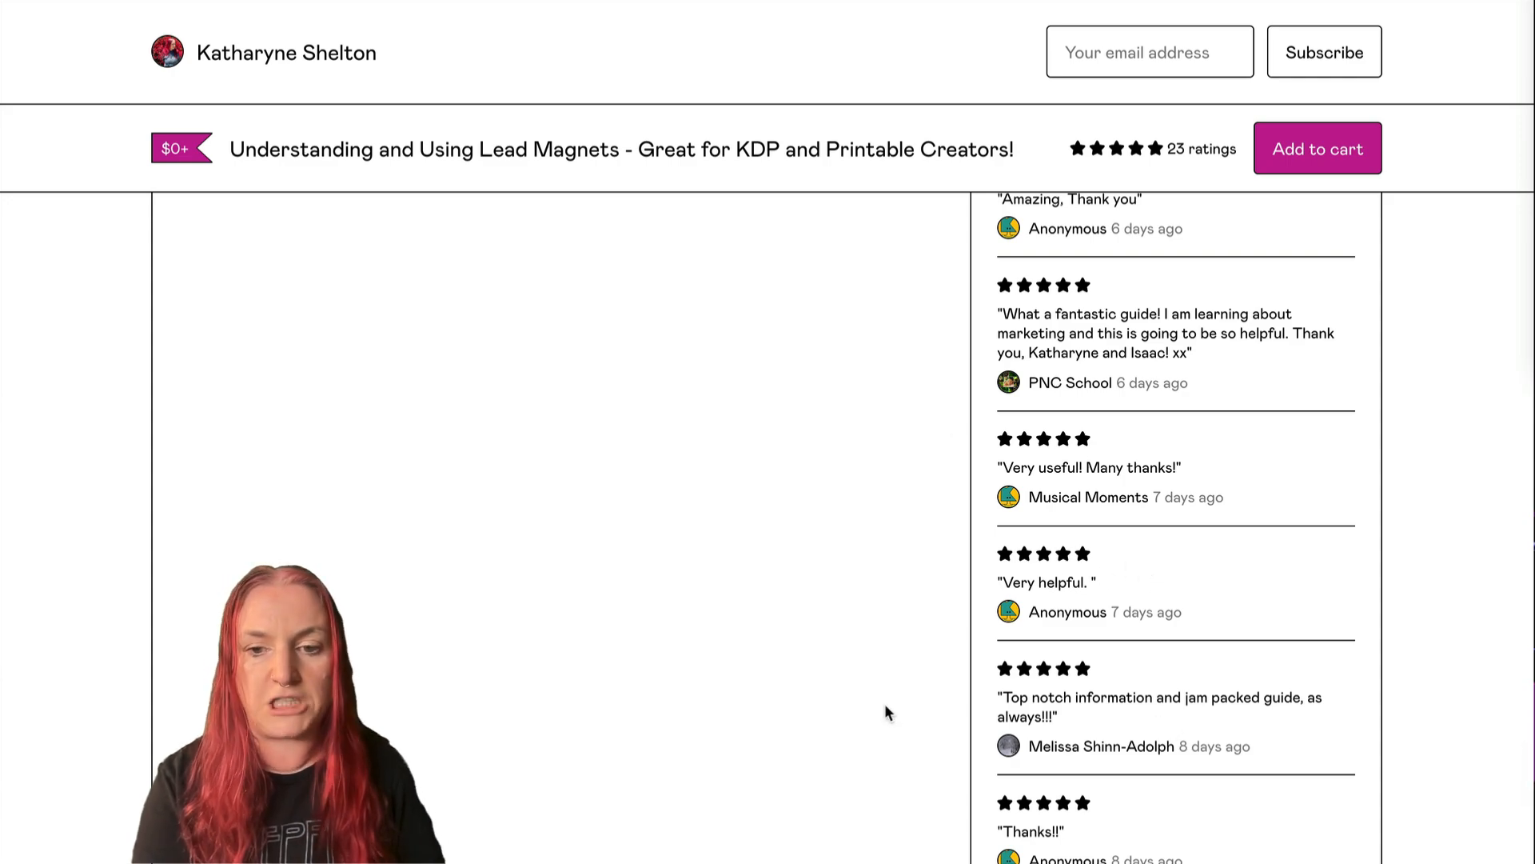
scroll(885, 703, "up", 10)
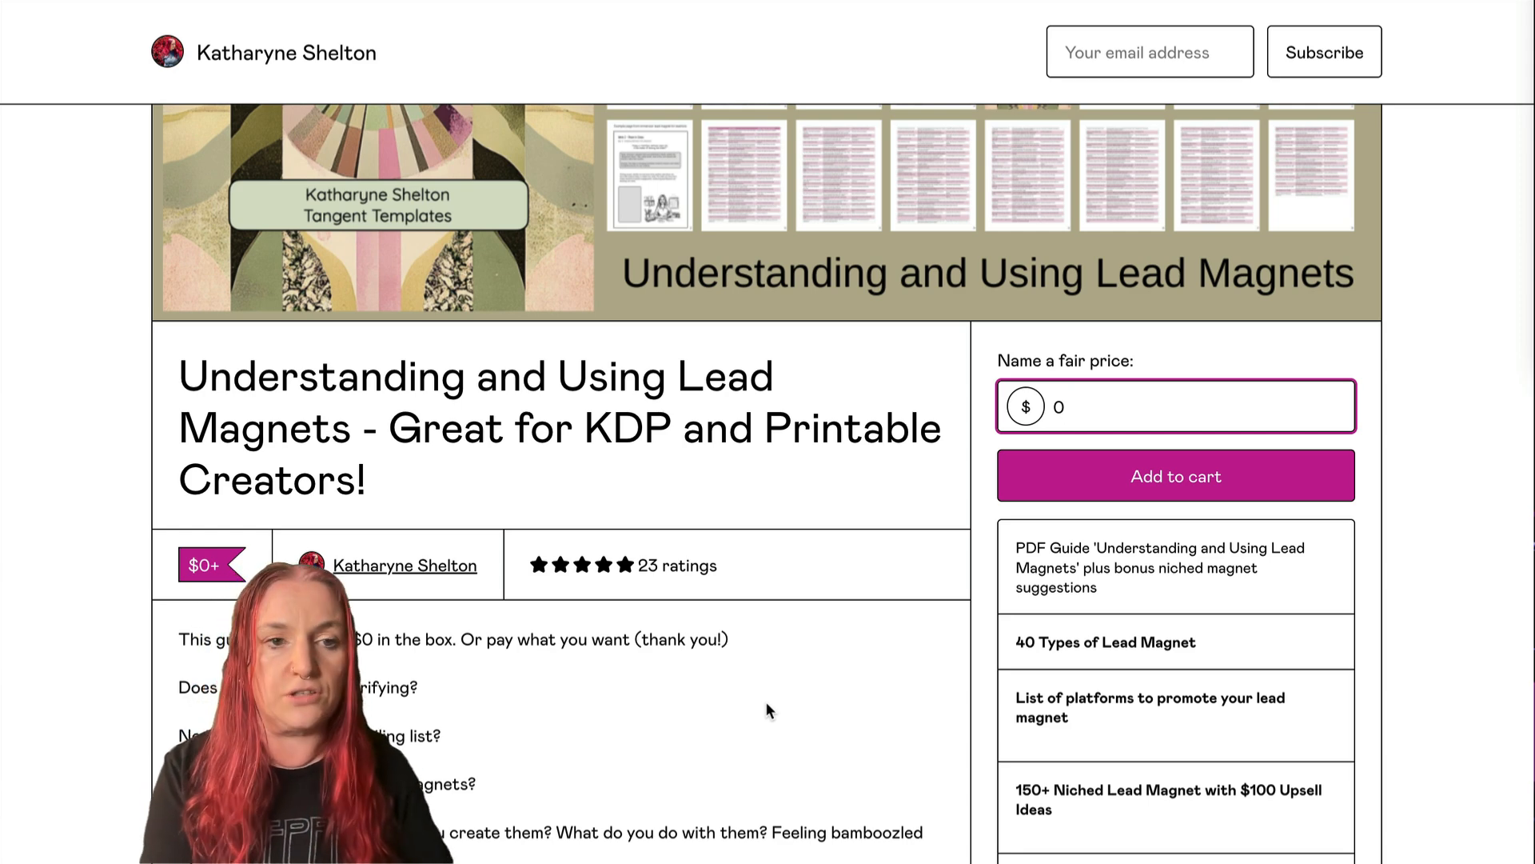
scroll(766, 702, "up", 1)
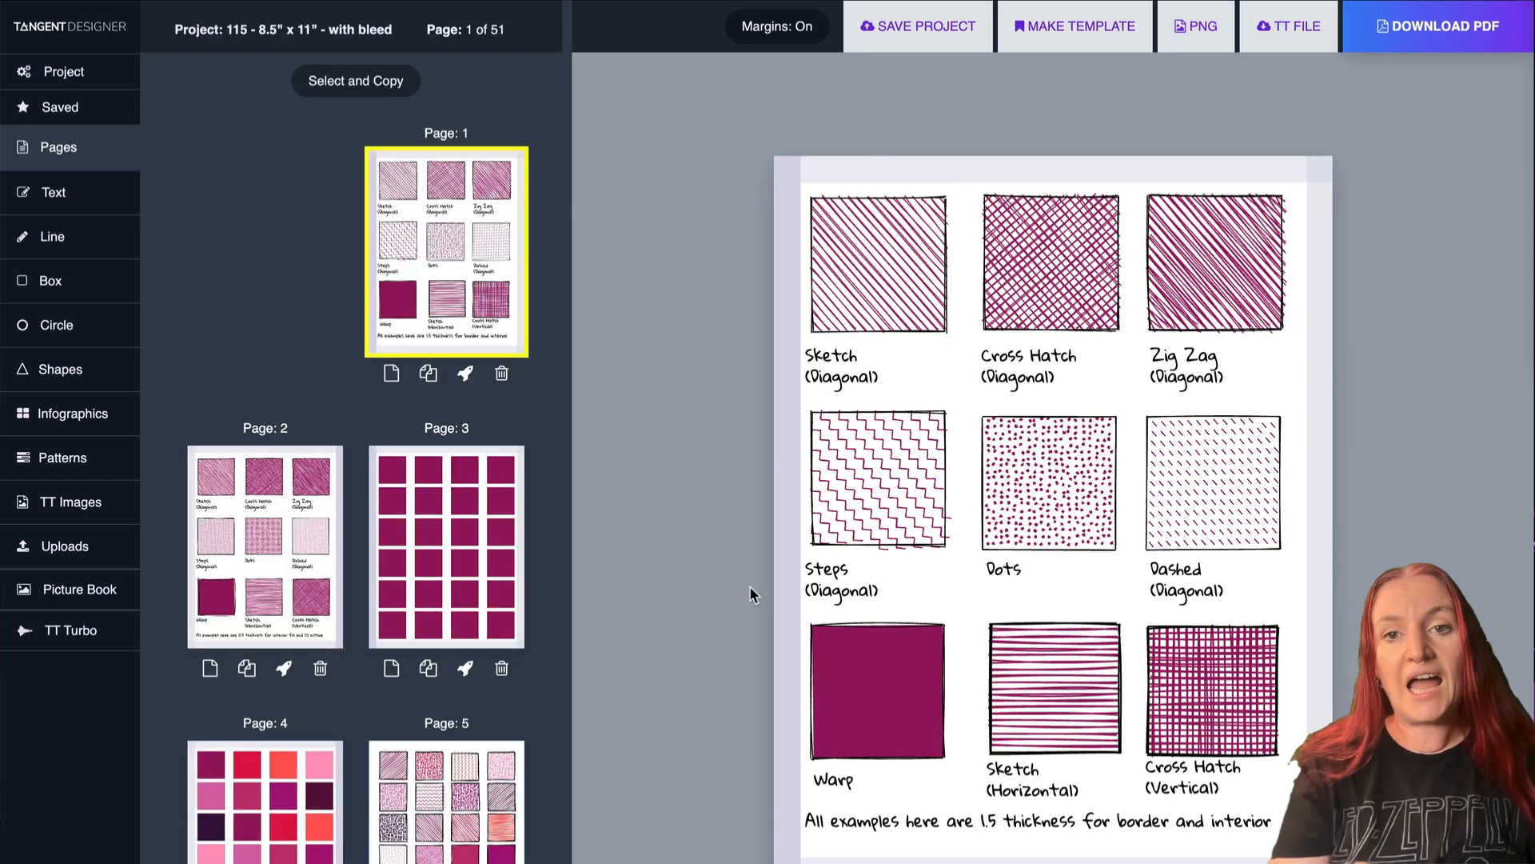
Switch to Tangent Designer and view the export and import options for TT project files, leaving the project as is.
left_click(1283, 29)
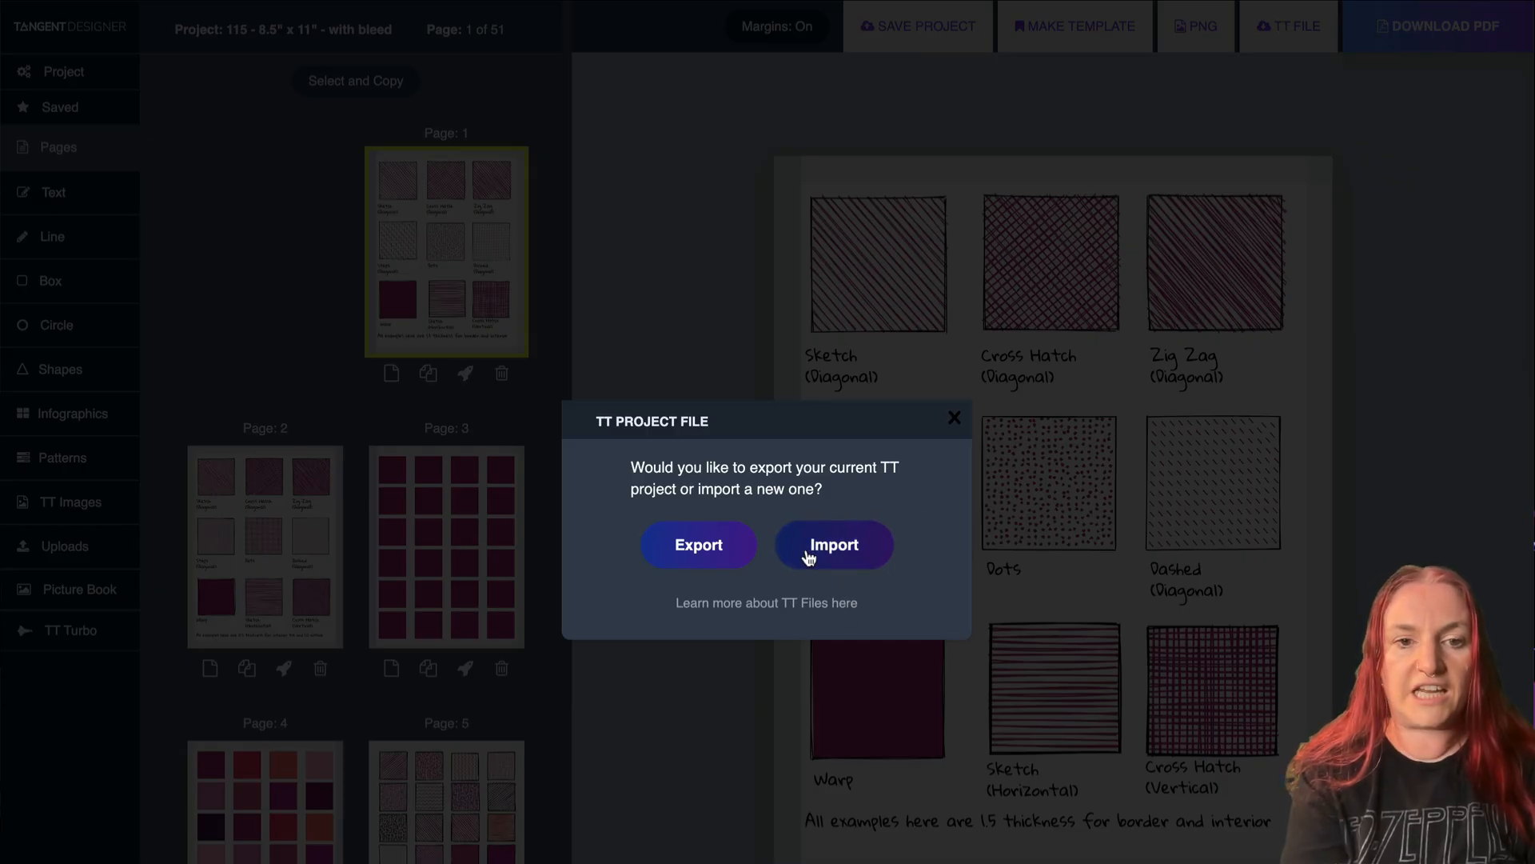
left_click(955, 420)
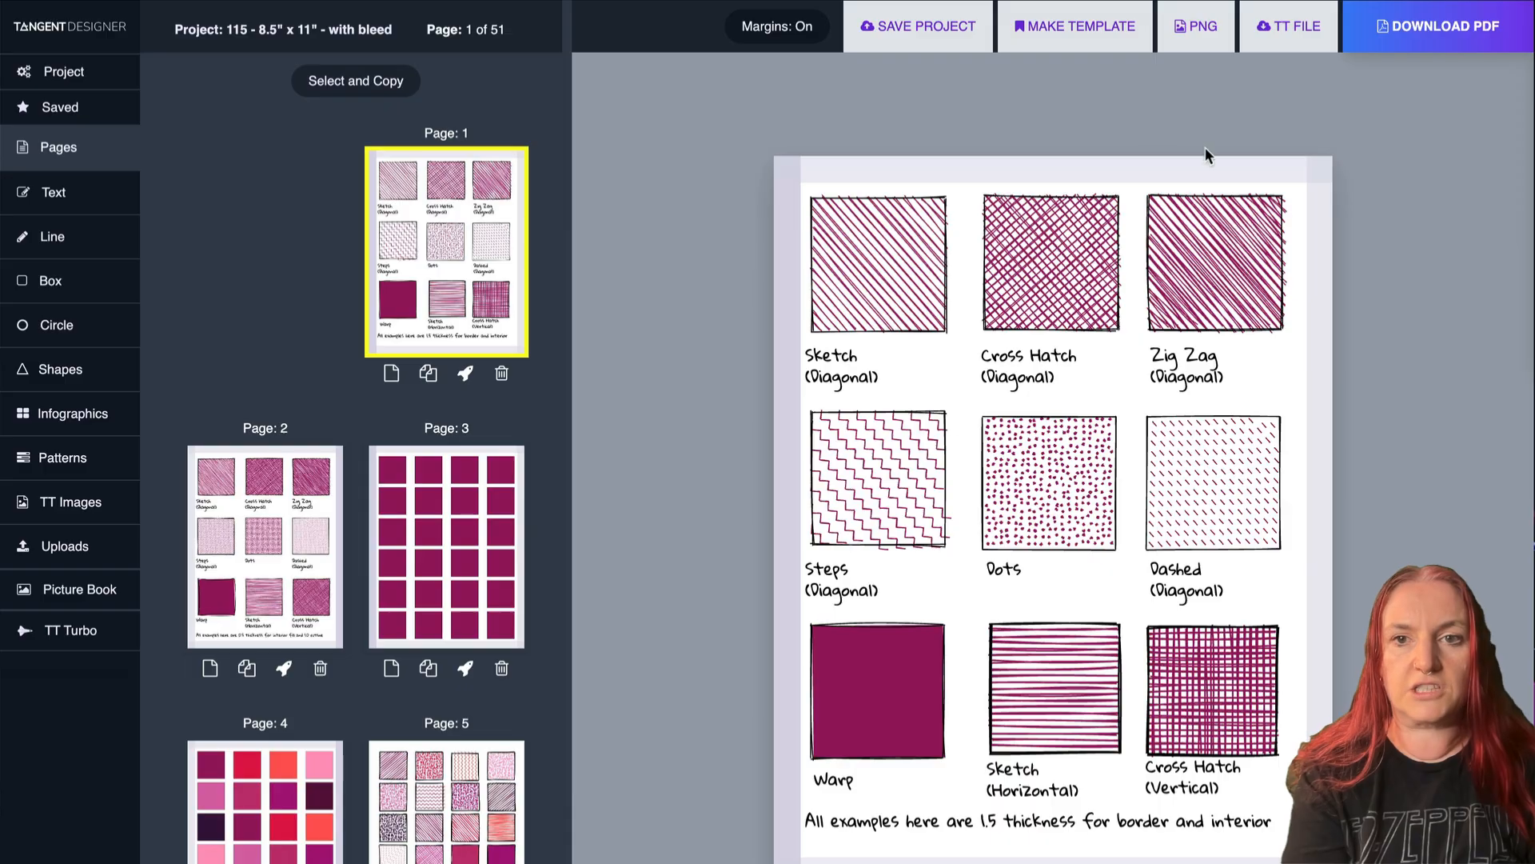
left_click(1285, 24)
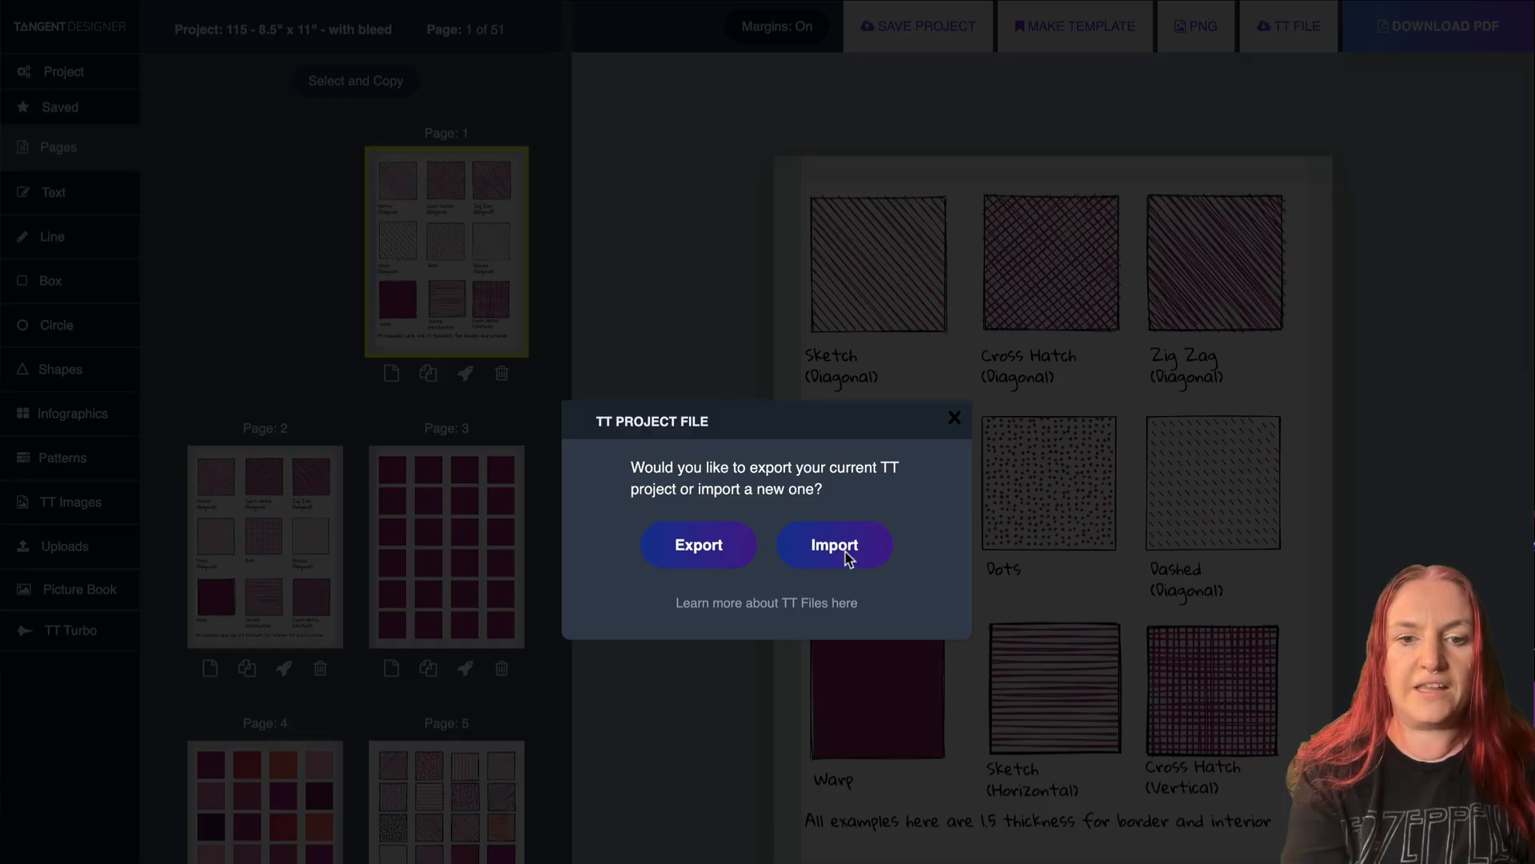
left_click(955, 417)
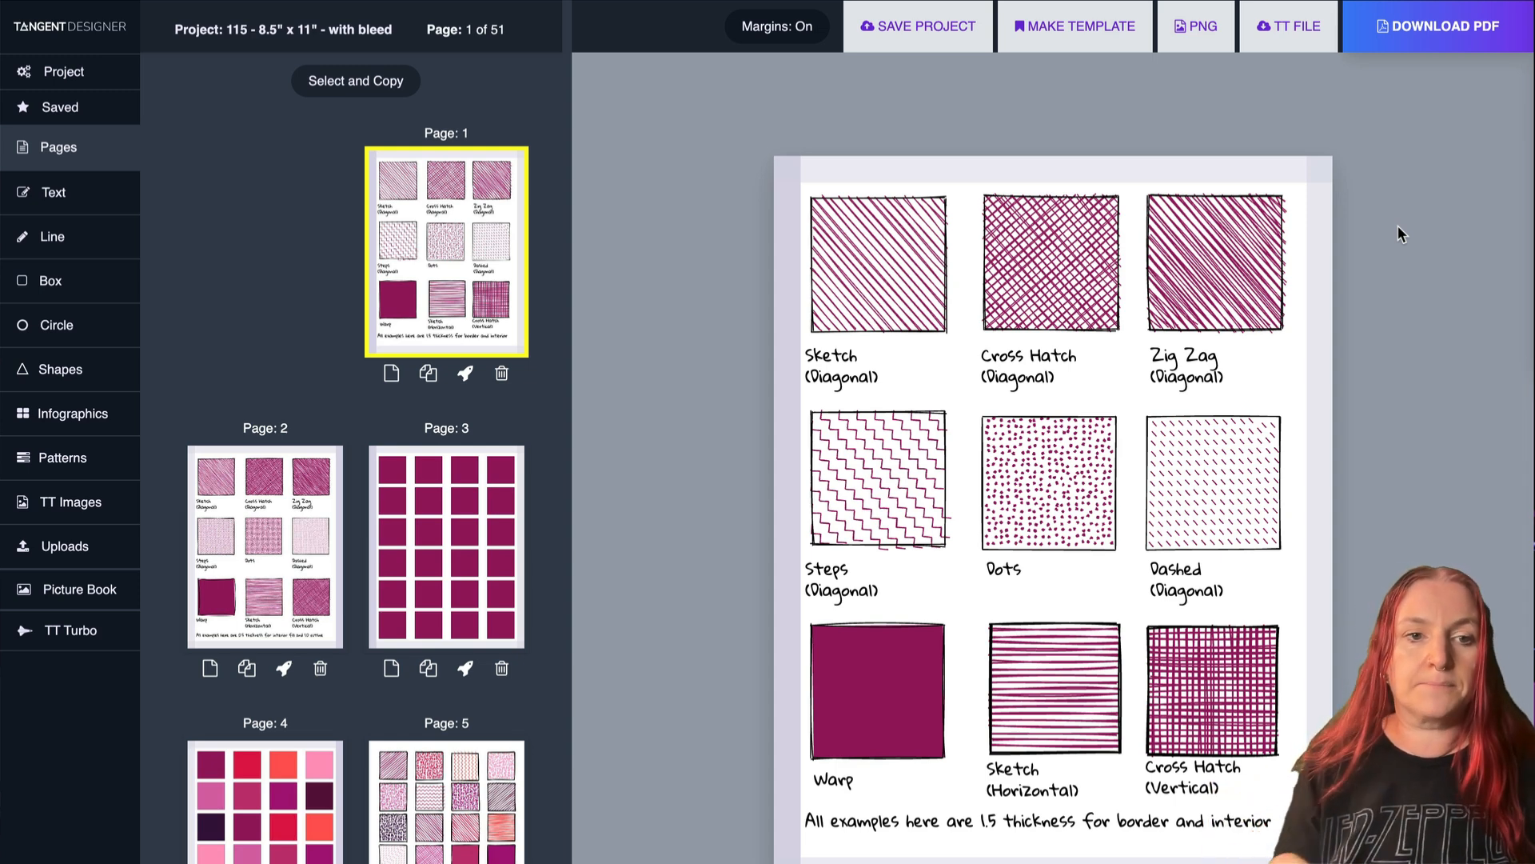
Select the Zig Zag (Diagonal) sample square on page 1 and show its Convert to Sketch settings.
scroll(1397, 224, "down", 1)
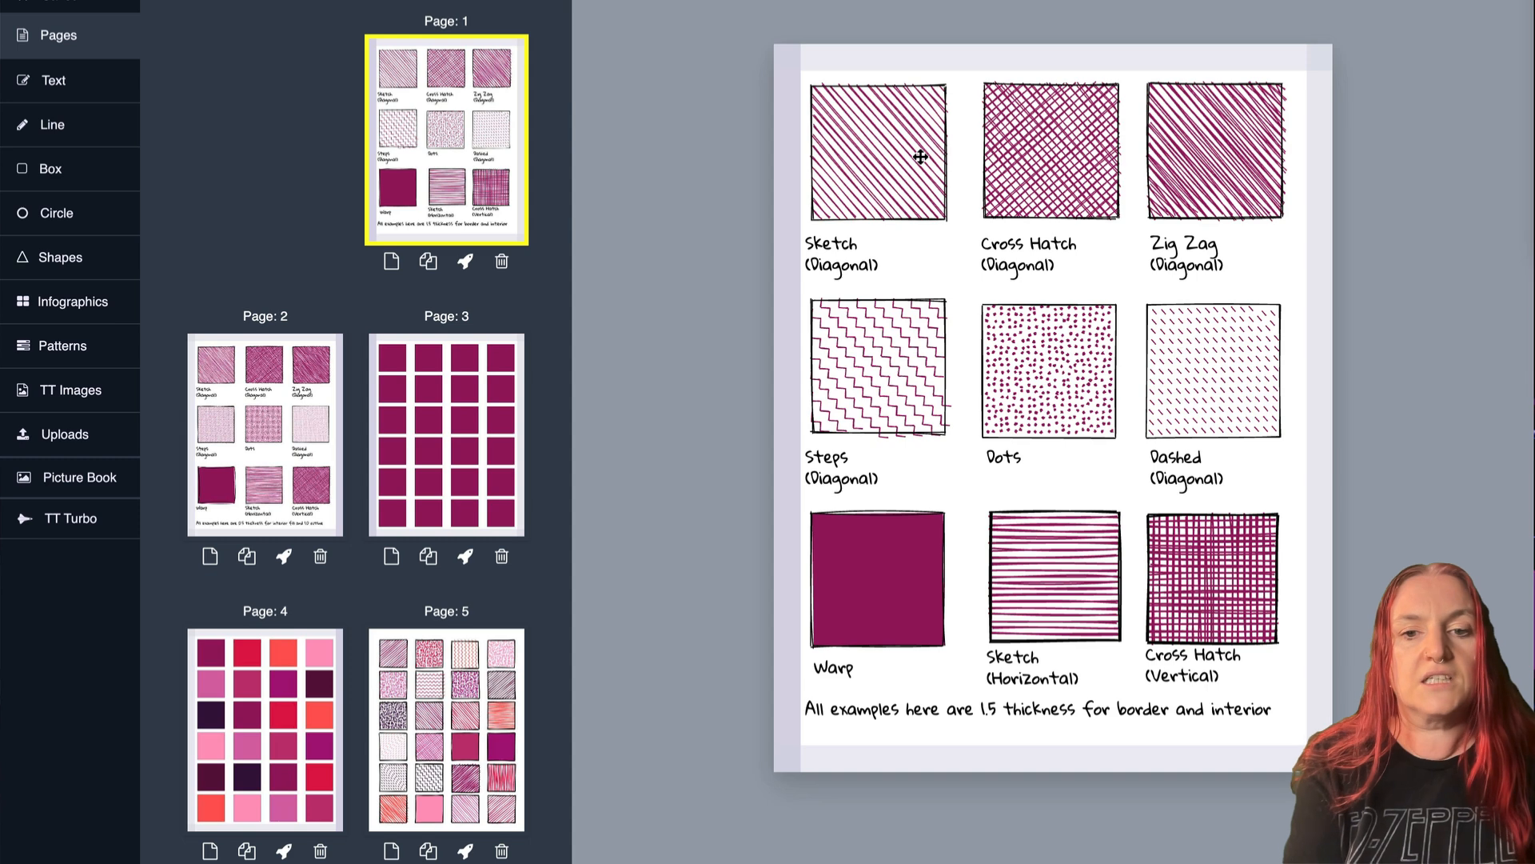
left_click(1191, 180)
scroll(422, 468, "down", 10)
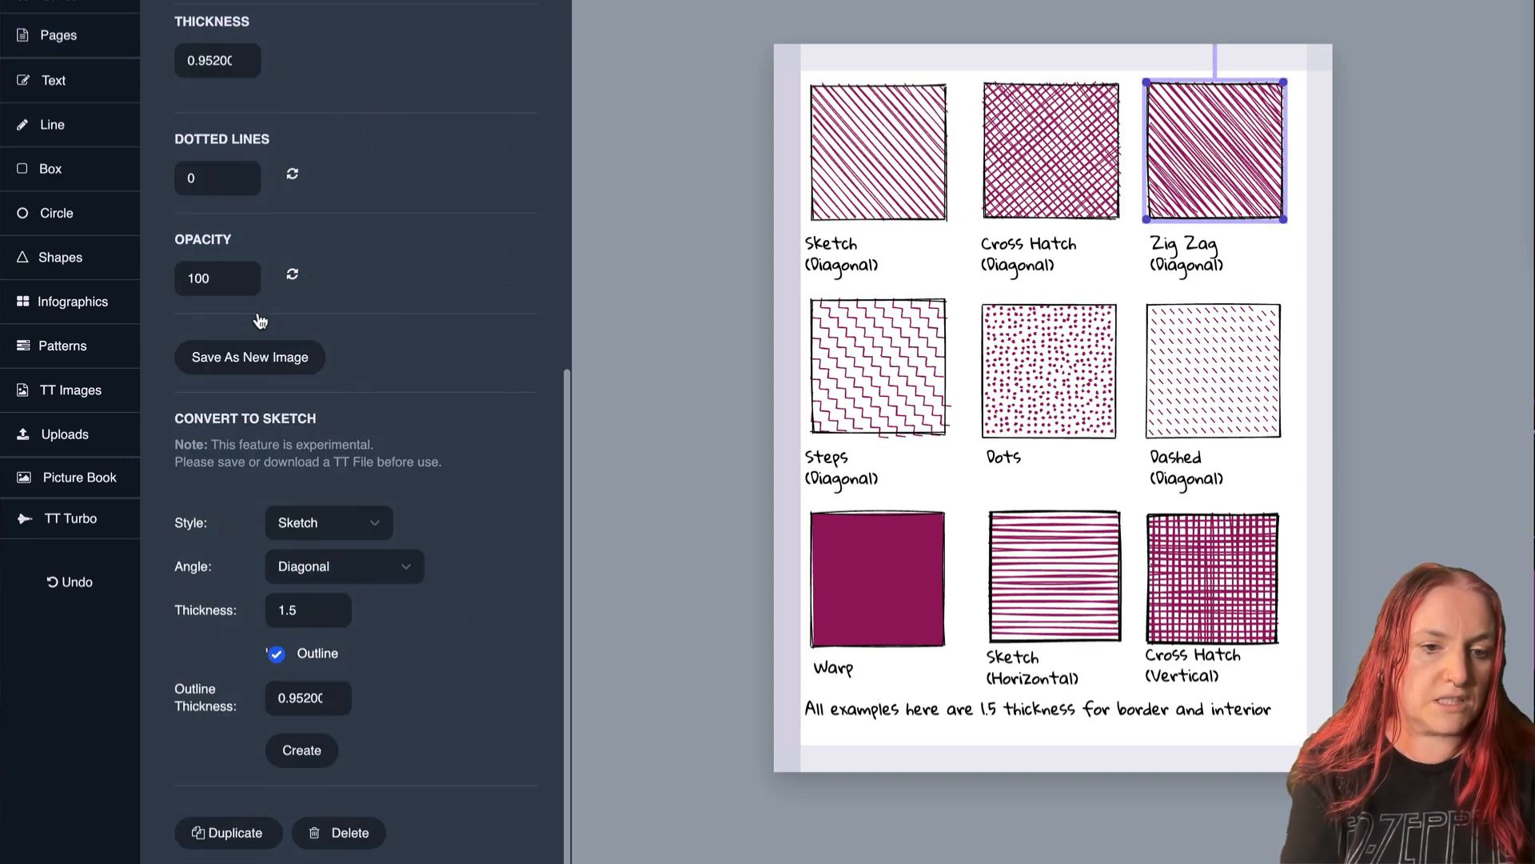
View the available Convert to Sketch styles and angles, keeping Sketch and Diagonal selected.
left_click(318, 530)
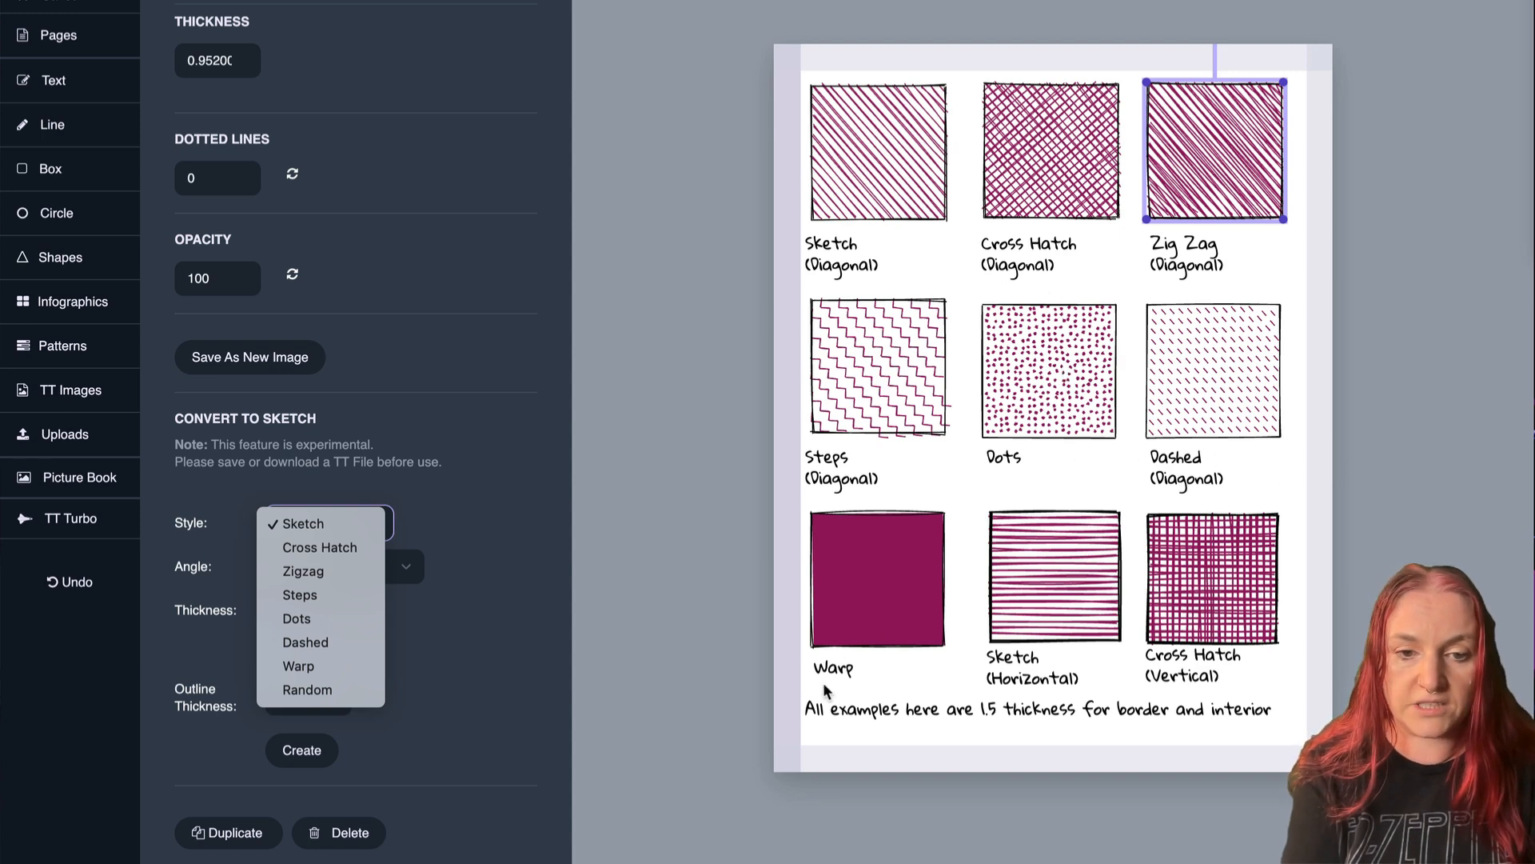
left_click(436, 496)
left_click(366, 572)
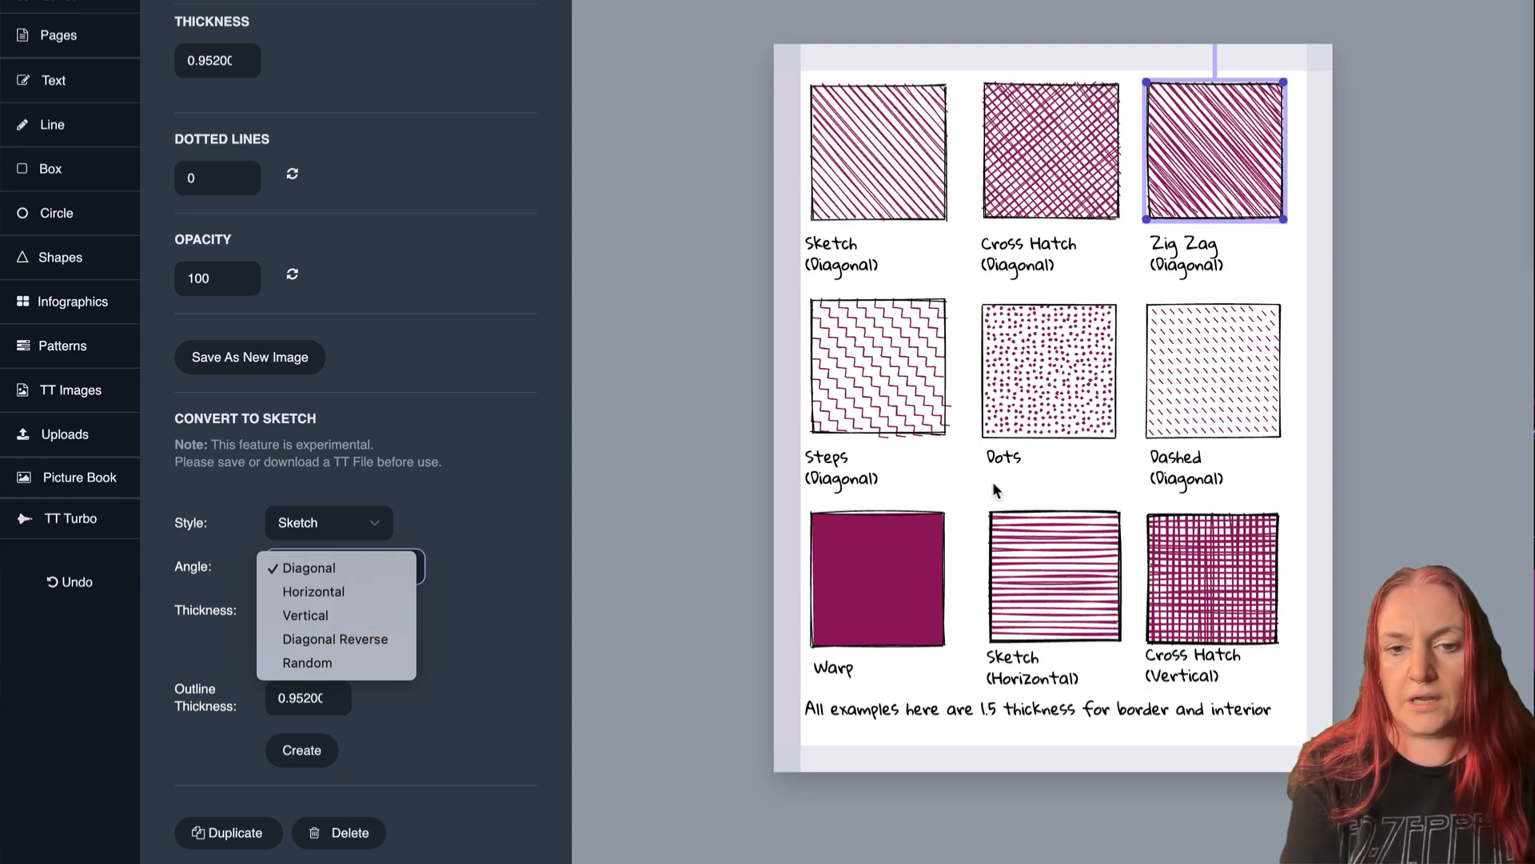
left_click(1009, 492)
scroll(1014, 496, "up", 2)
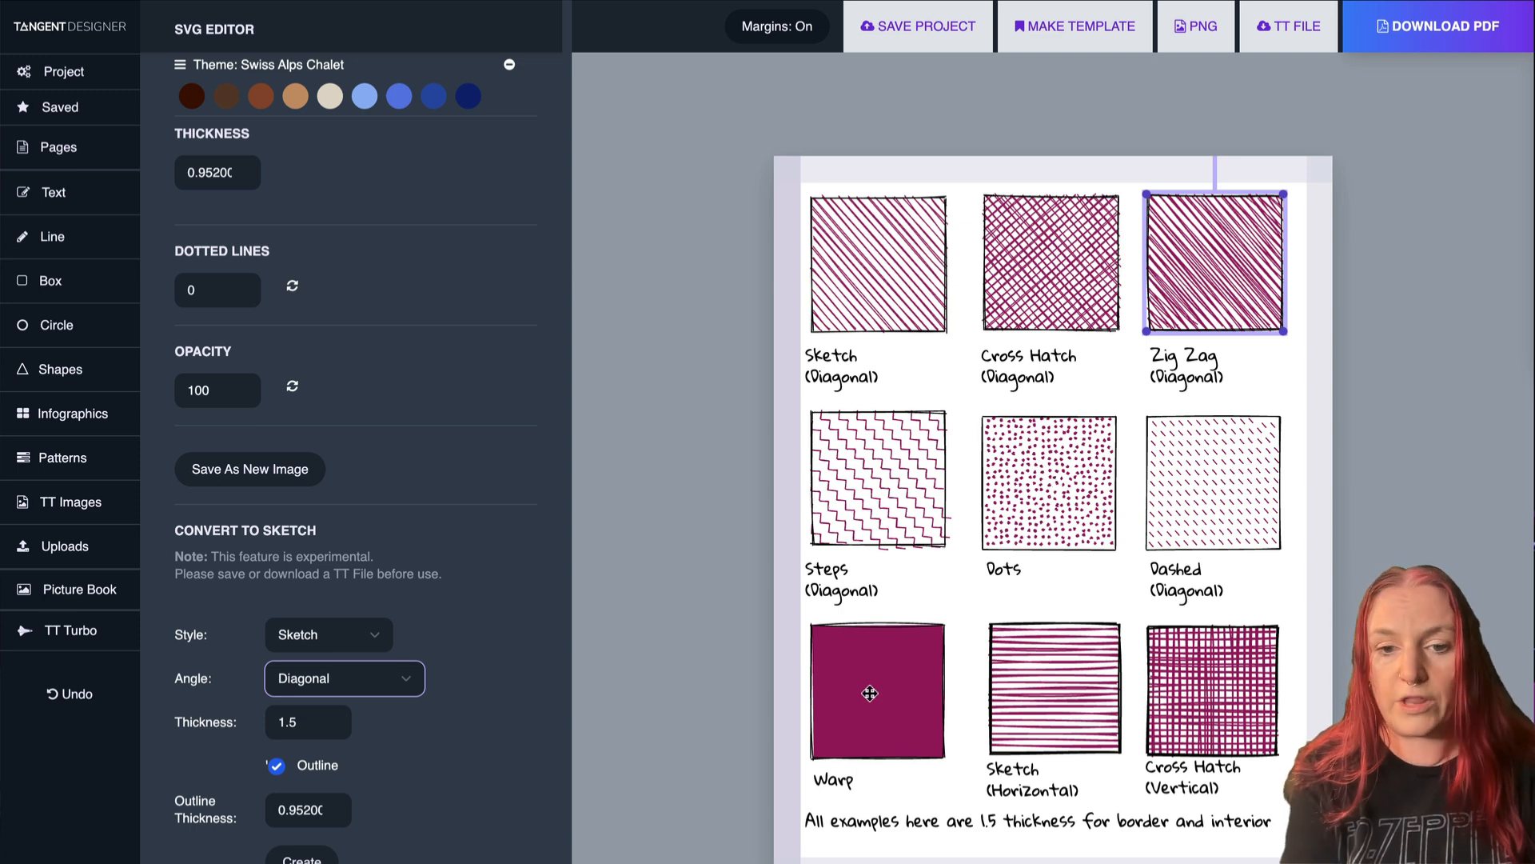
scroll(871, 480, "down", 1)
Select the diagonal Sketch and Cross Hatch samples, then the Sketch (Horizontal) and Cross Hatch (Vertical) samples to compare their line patterns and settings.
left_click(871, 164)
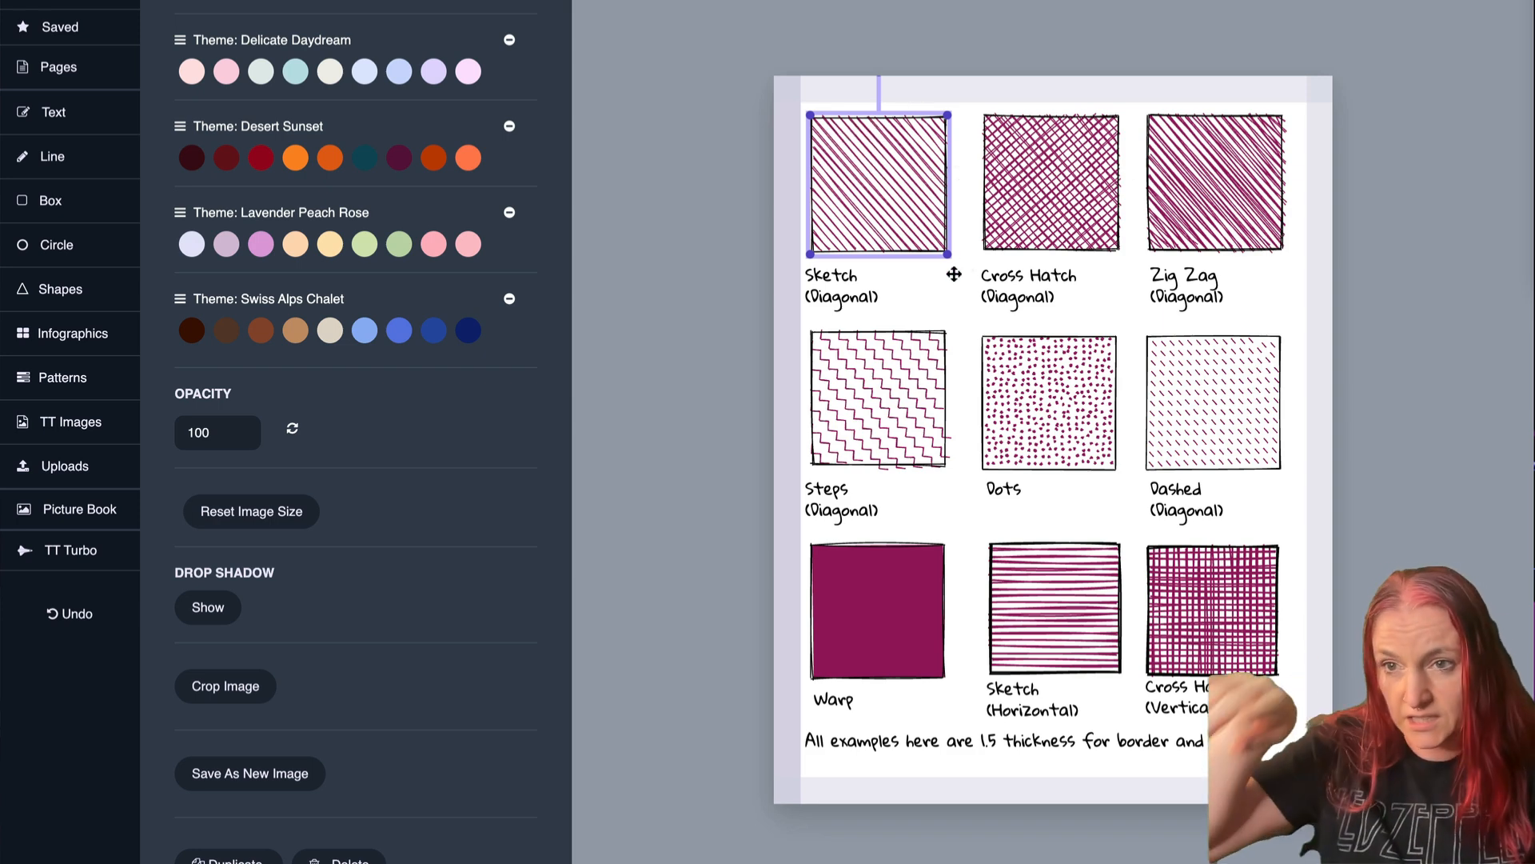
left_click(1096, 244)
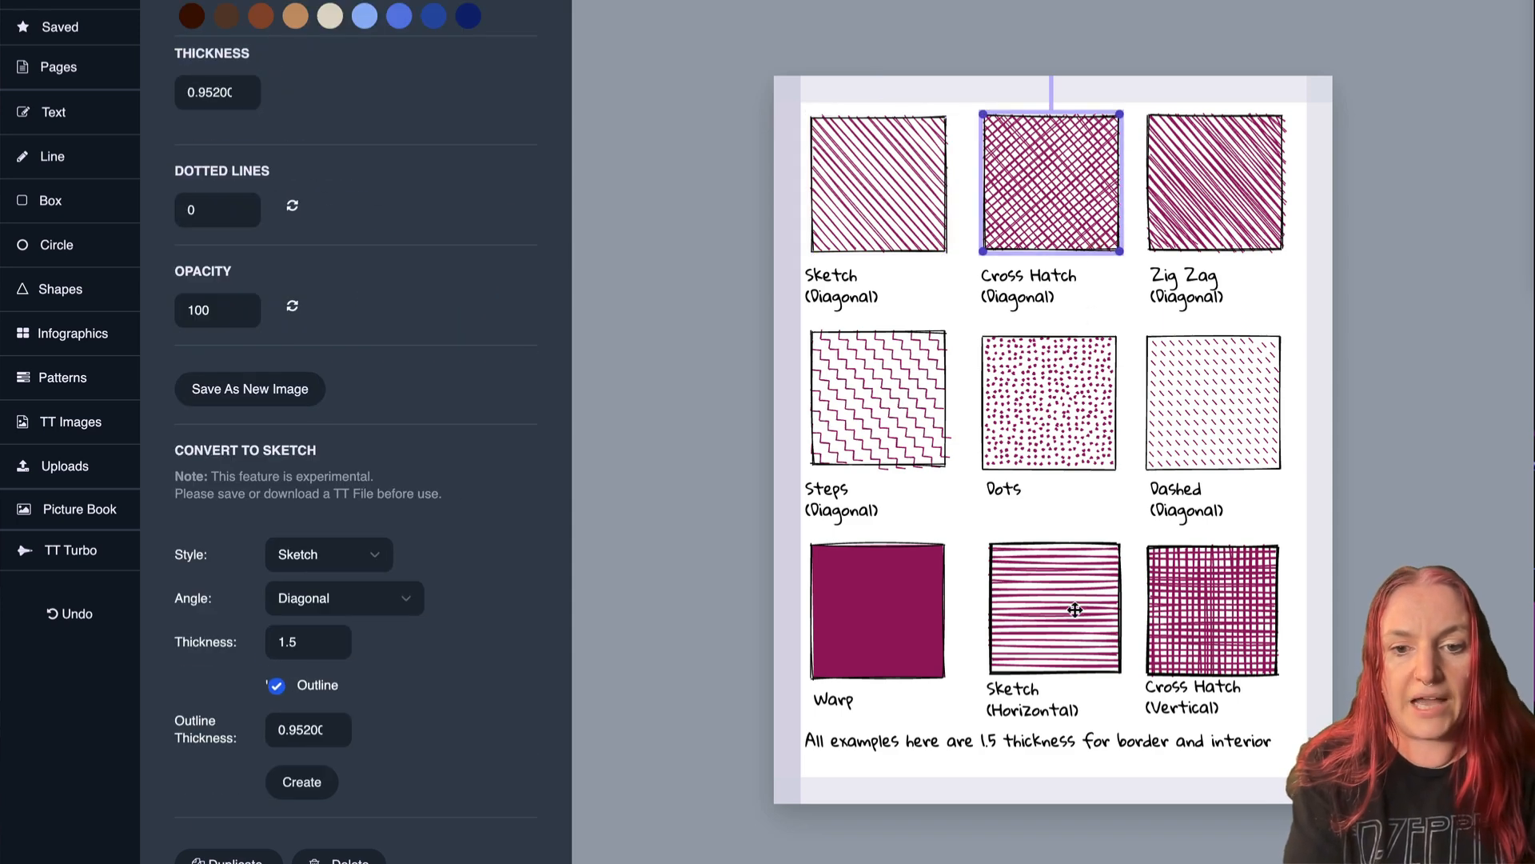
left_click(1190, 611)
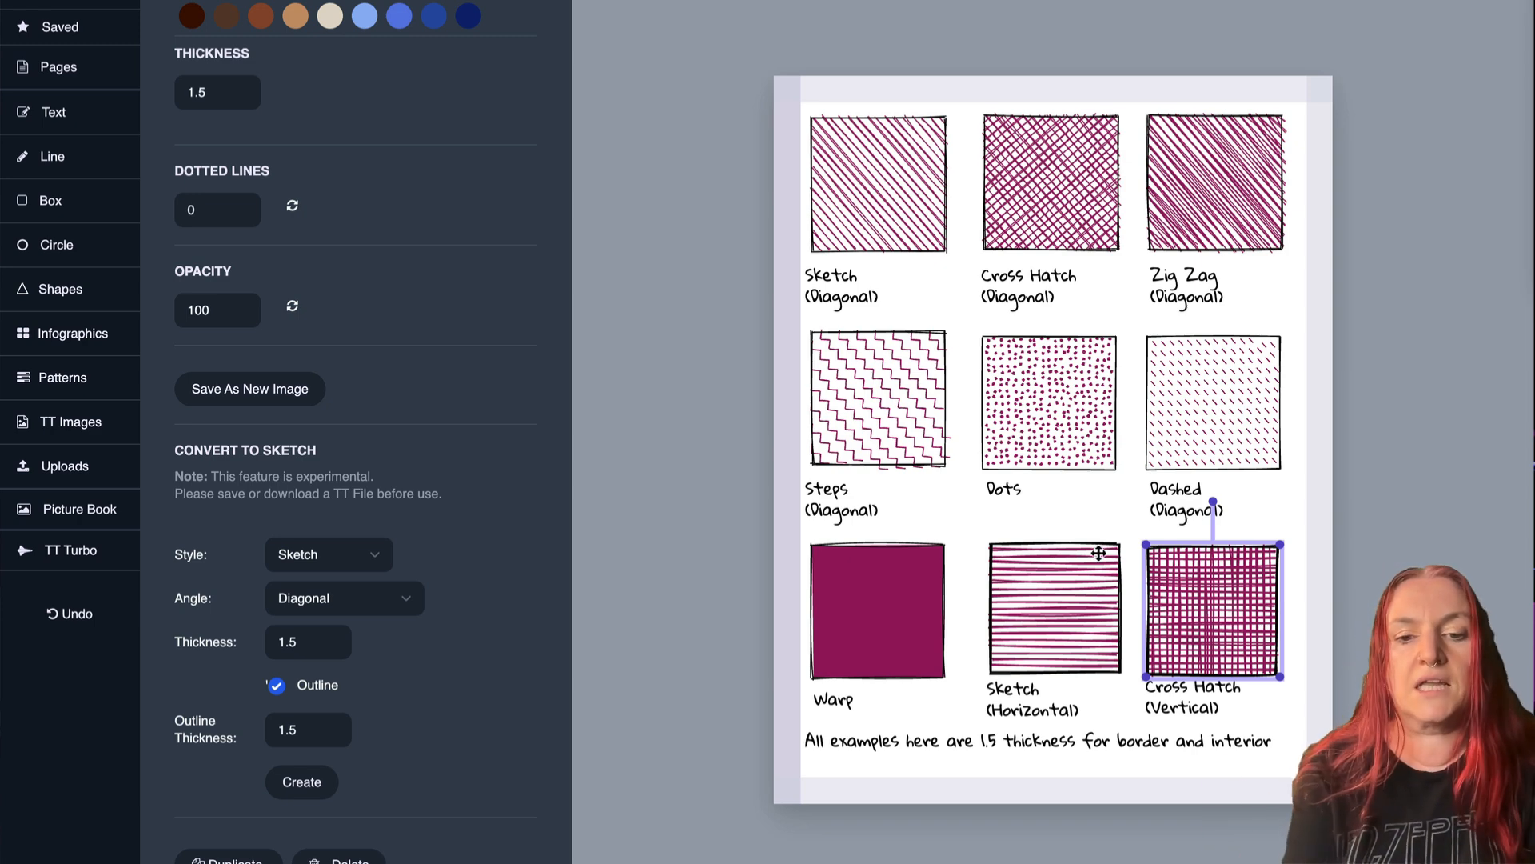
left_click(1030, 611)
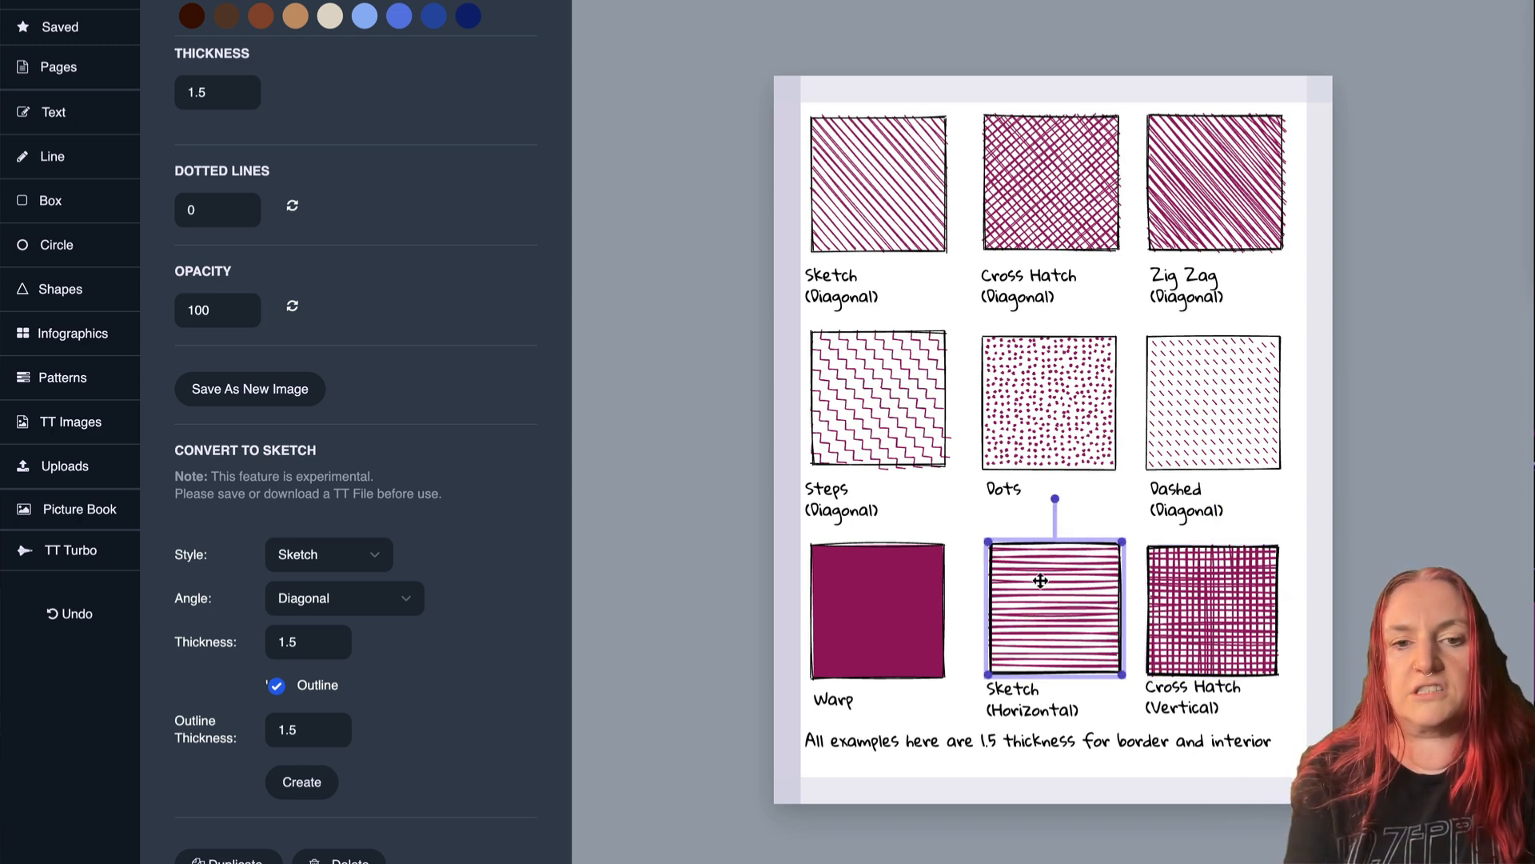
left_click(1247, 633)
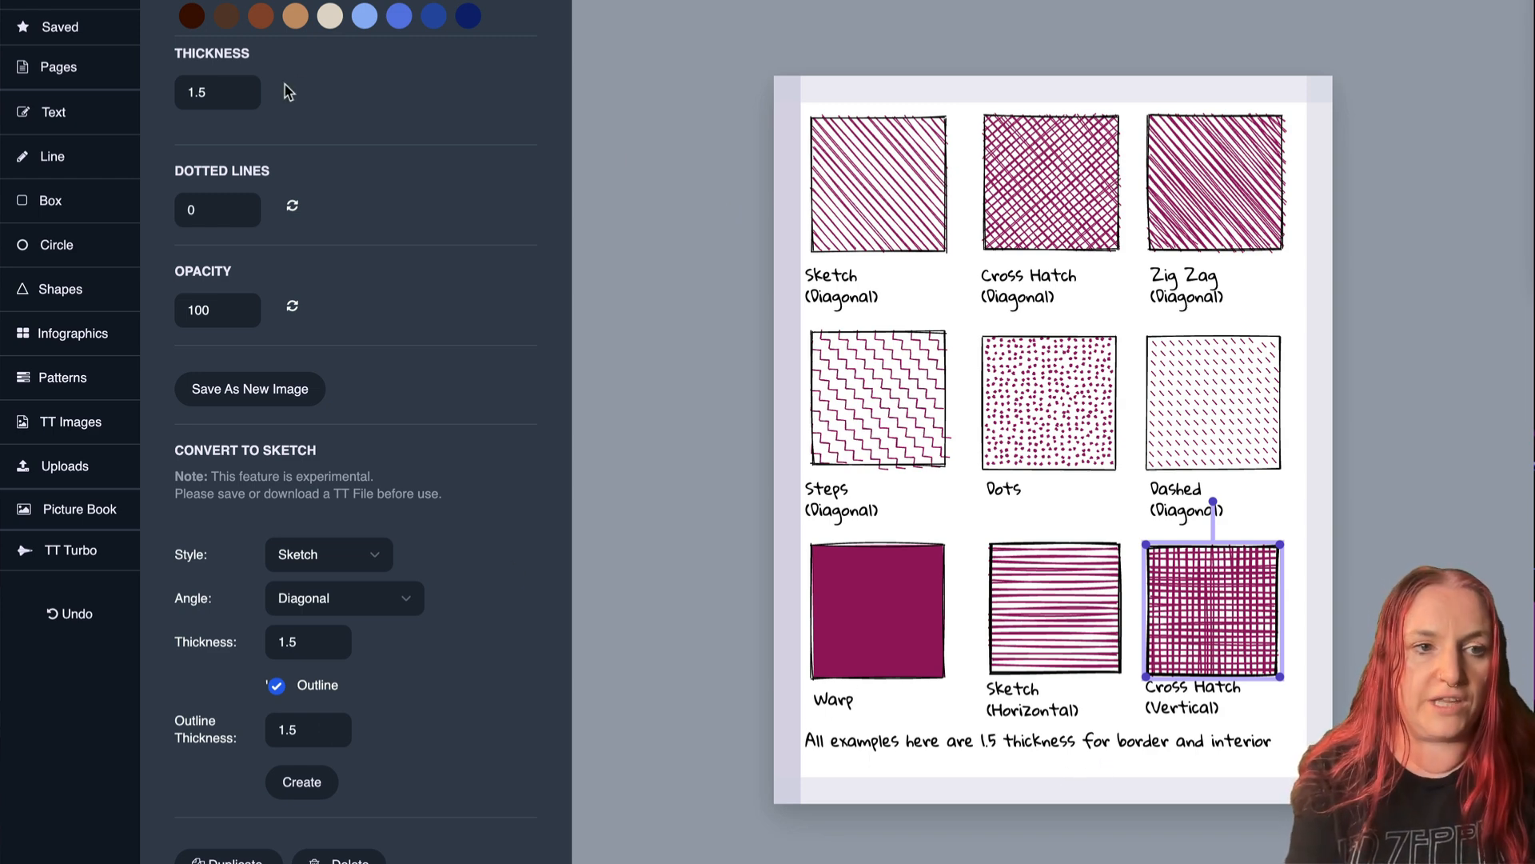
Compare the 1.5 thickness samples on page 1 with the 0.5 fill and 1.0 outline samples on page 2.
left_click(22, 70)
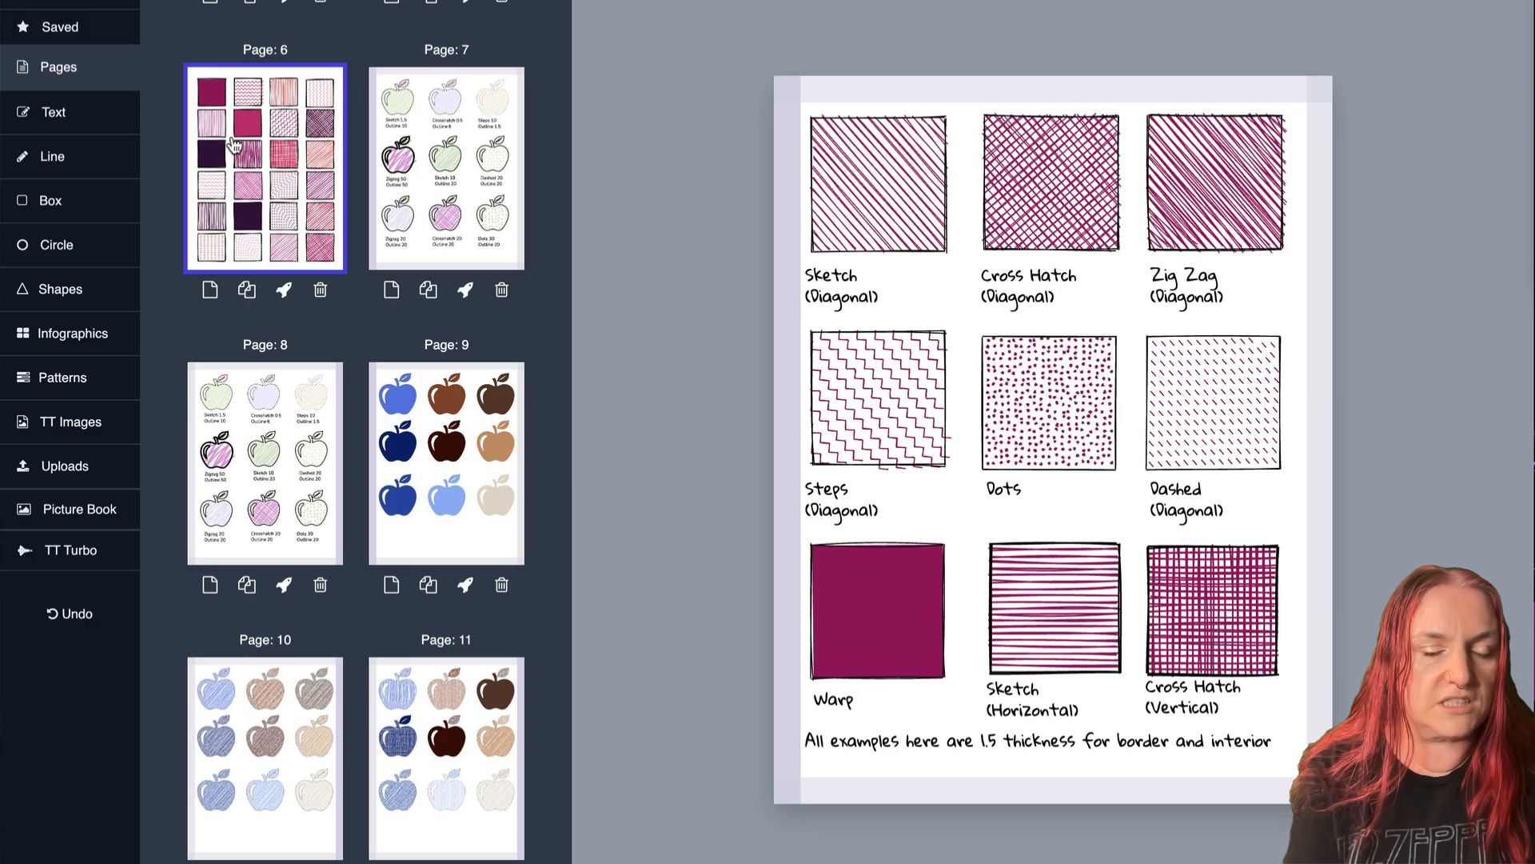
scroll(235, 146, "up", 10)
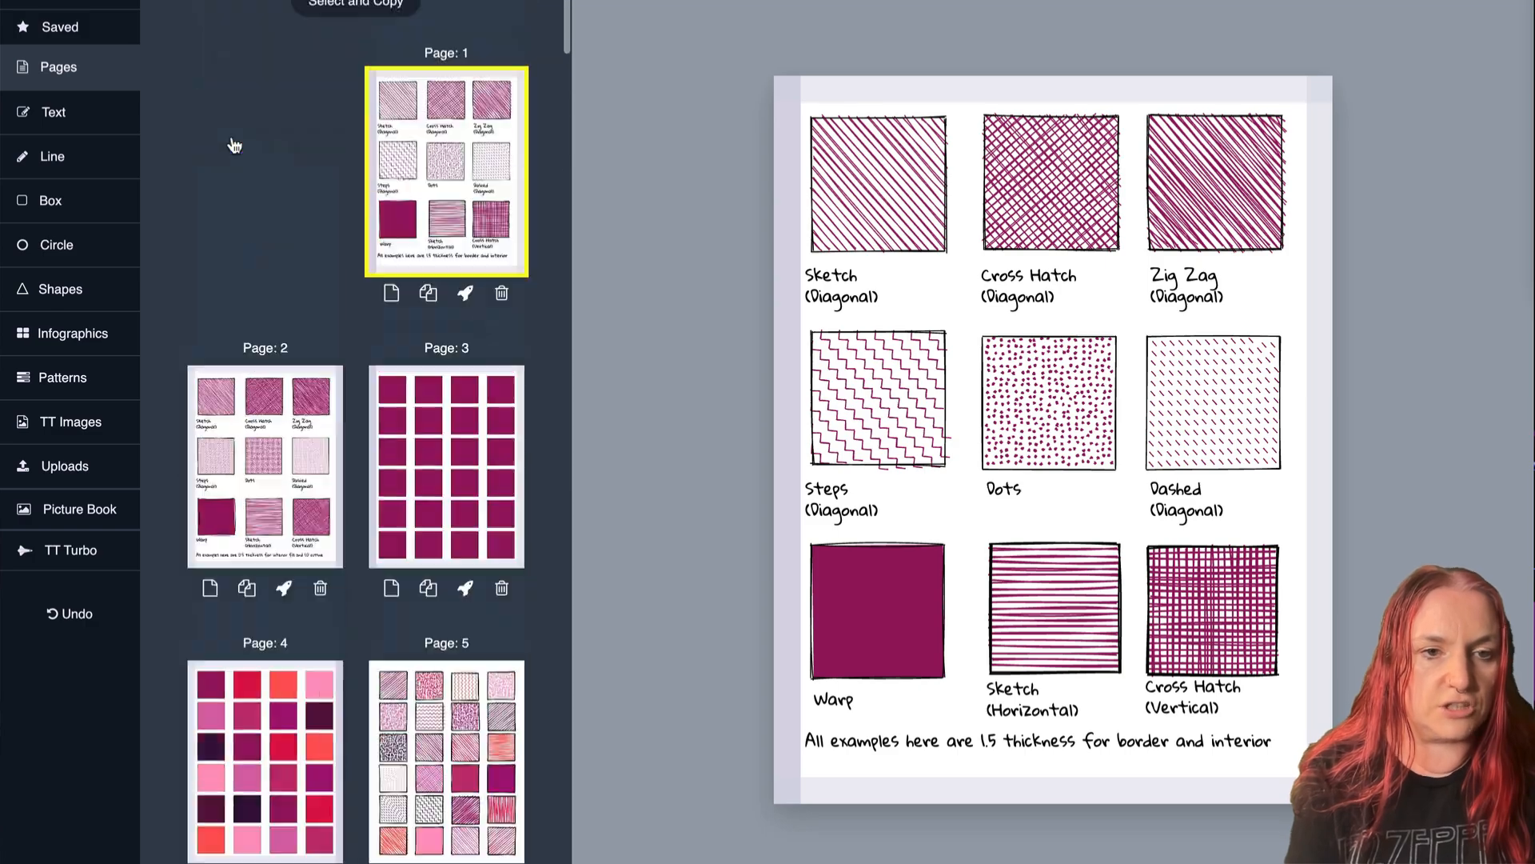
left_click(261, 477)
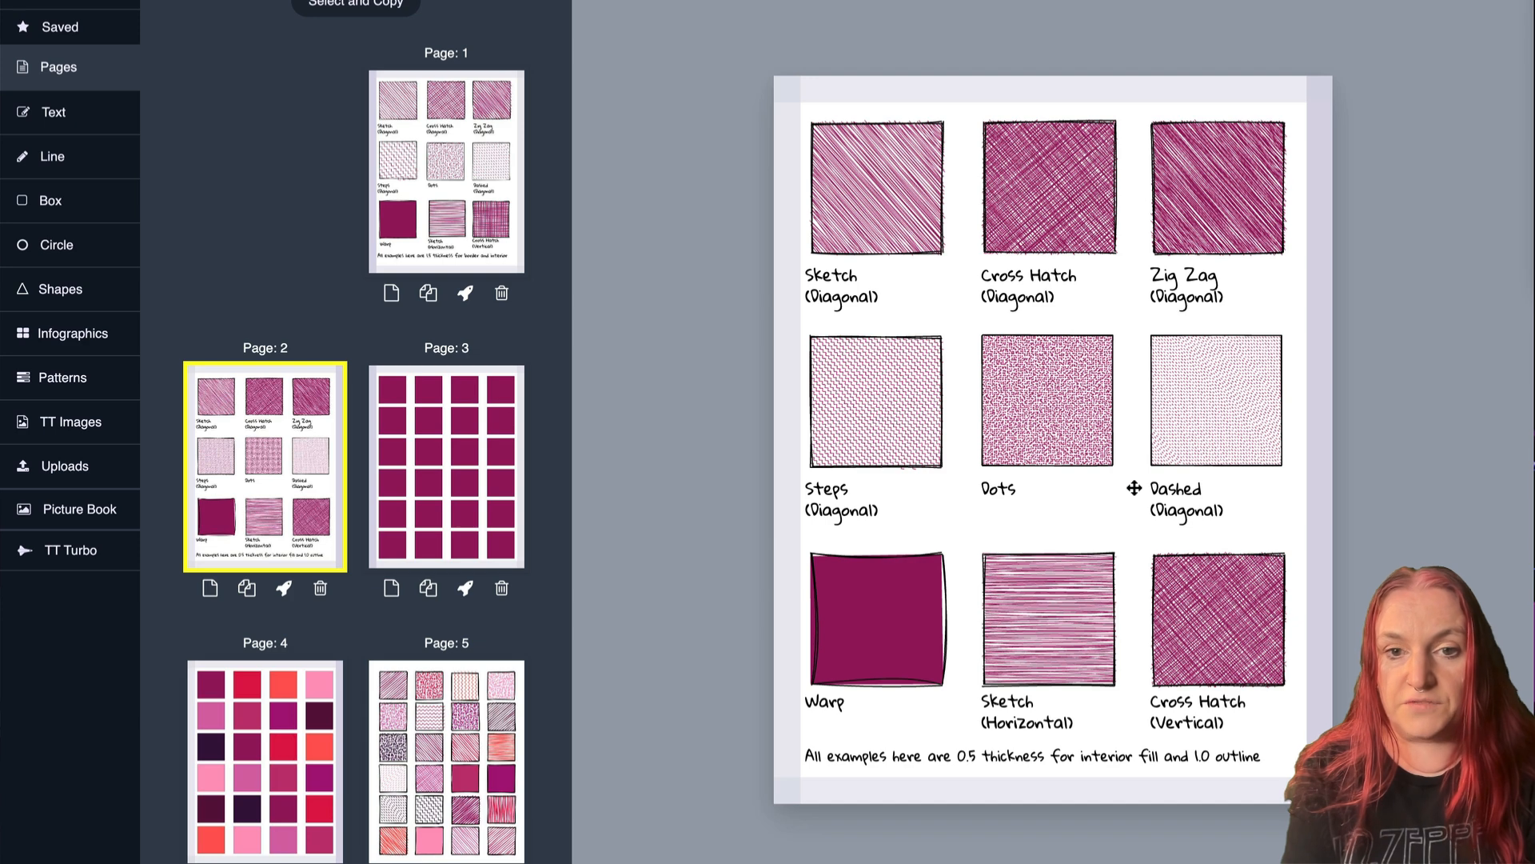
left_click(468, 130)
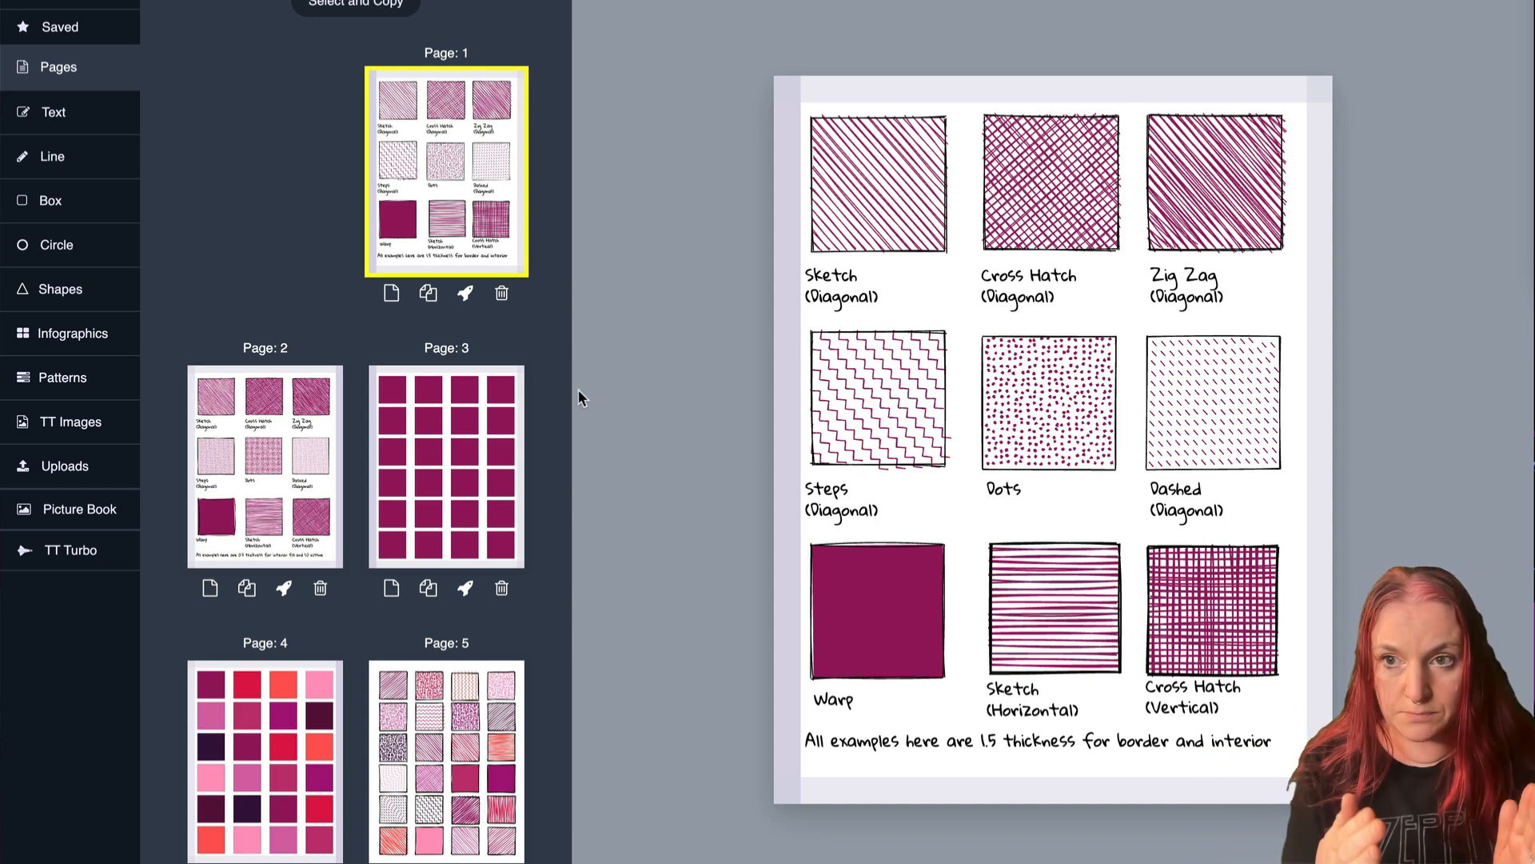
left_click(305, 462)
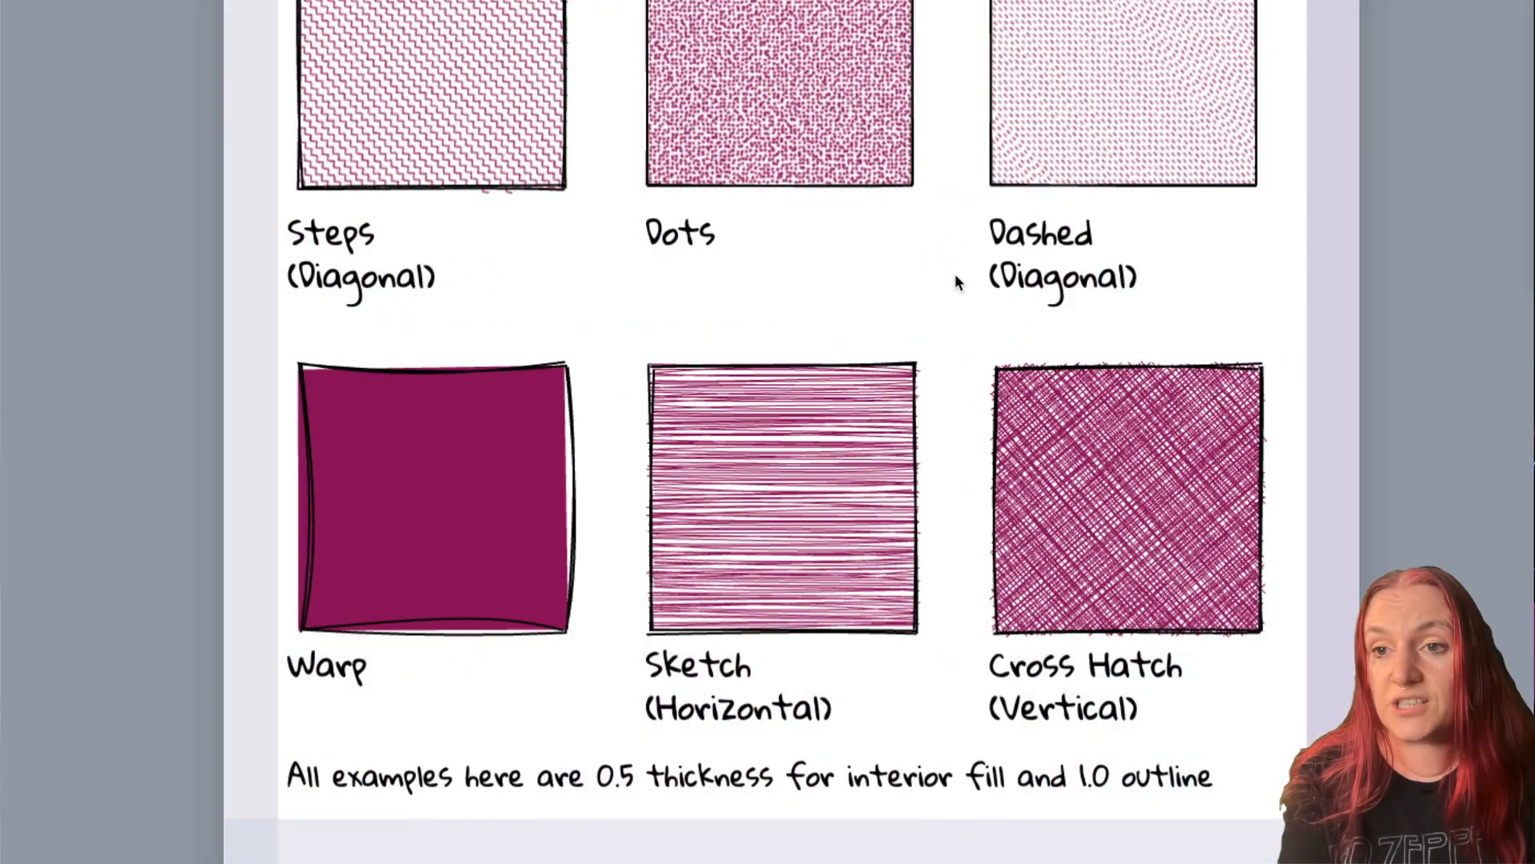
scroll(957, 273, "down", 3)
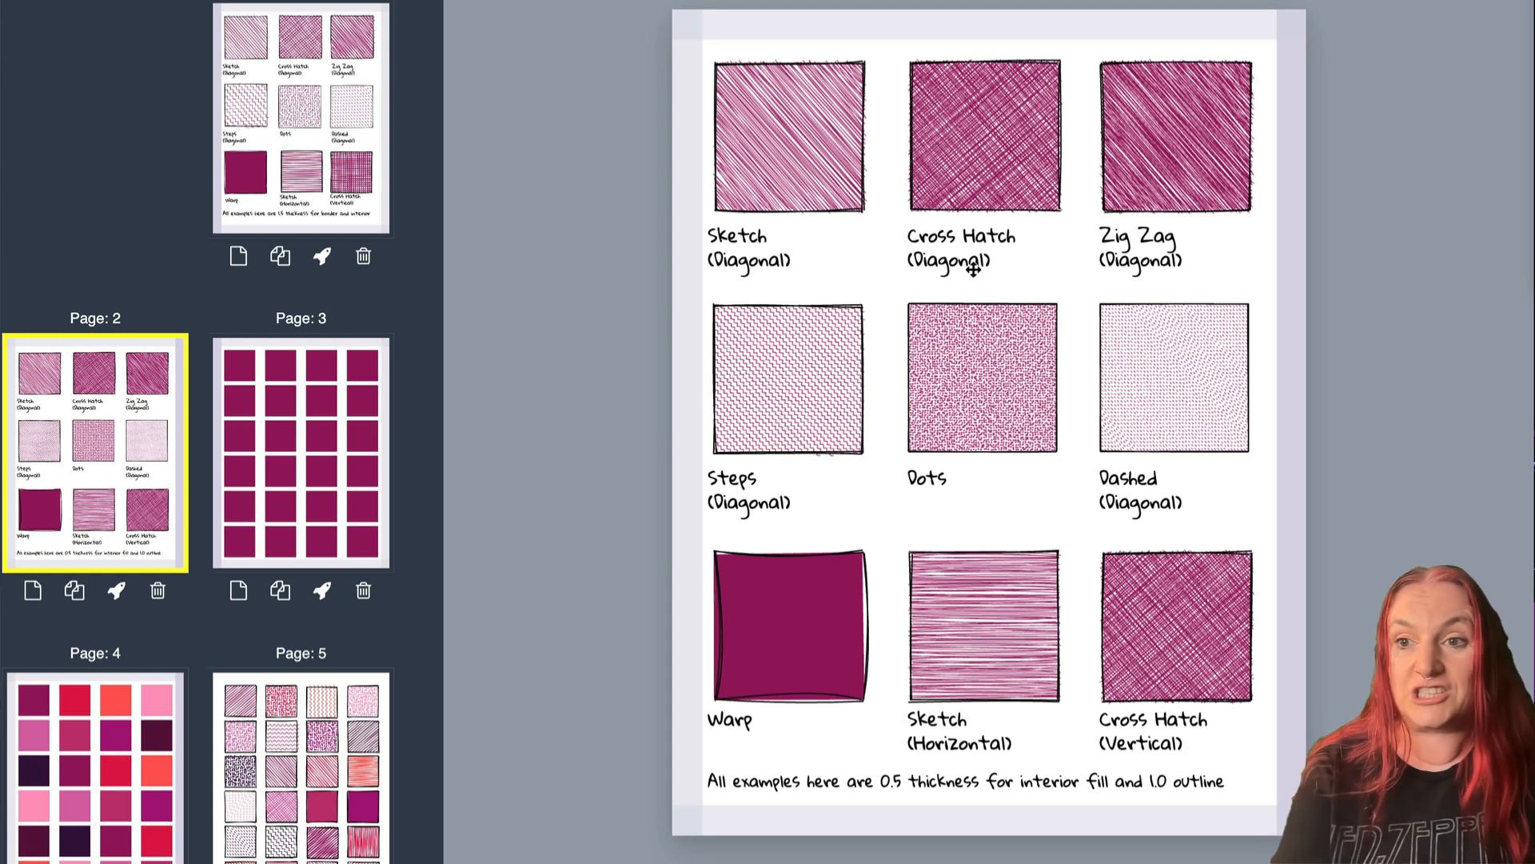
Open page 3, select all its squares and recolor them with the Amethyst Mist theme, randomizing the colors.
left_click(278, 467)
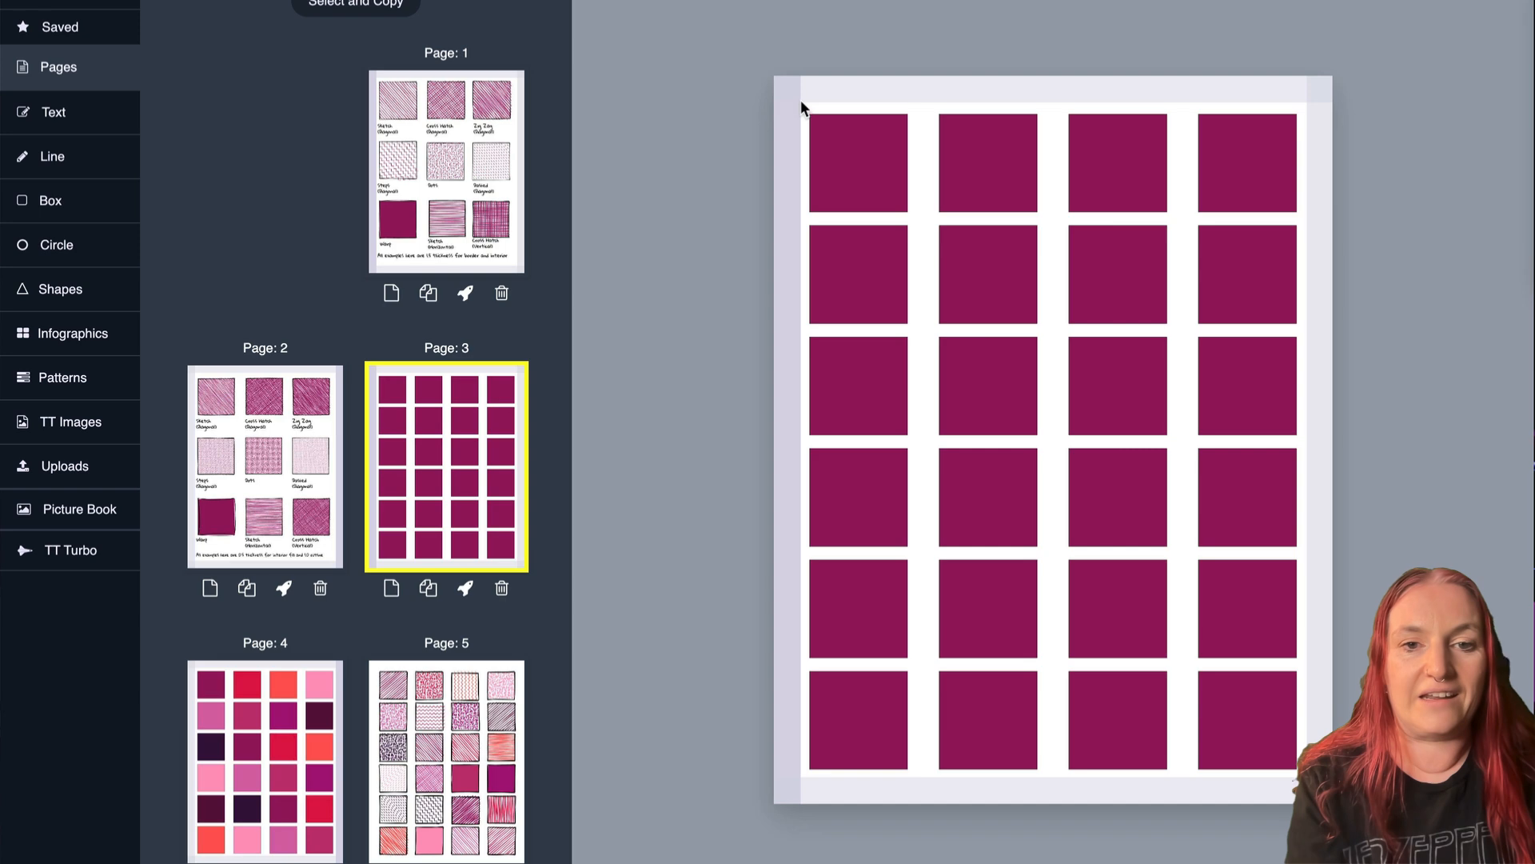
left_click_drag(802, 102, 1321, 773)
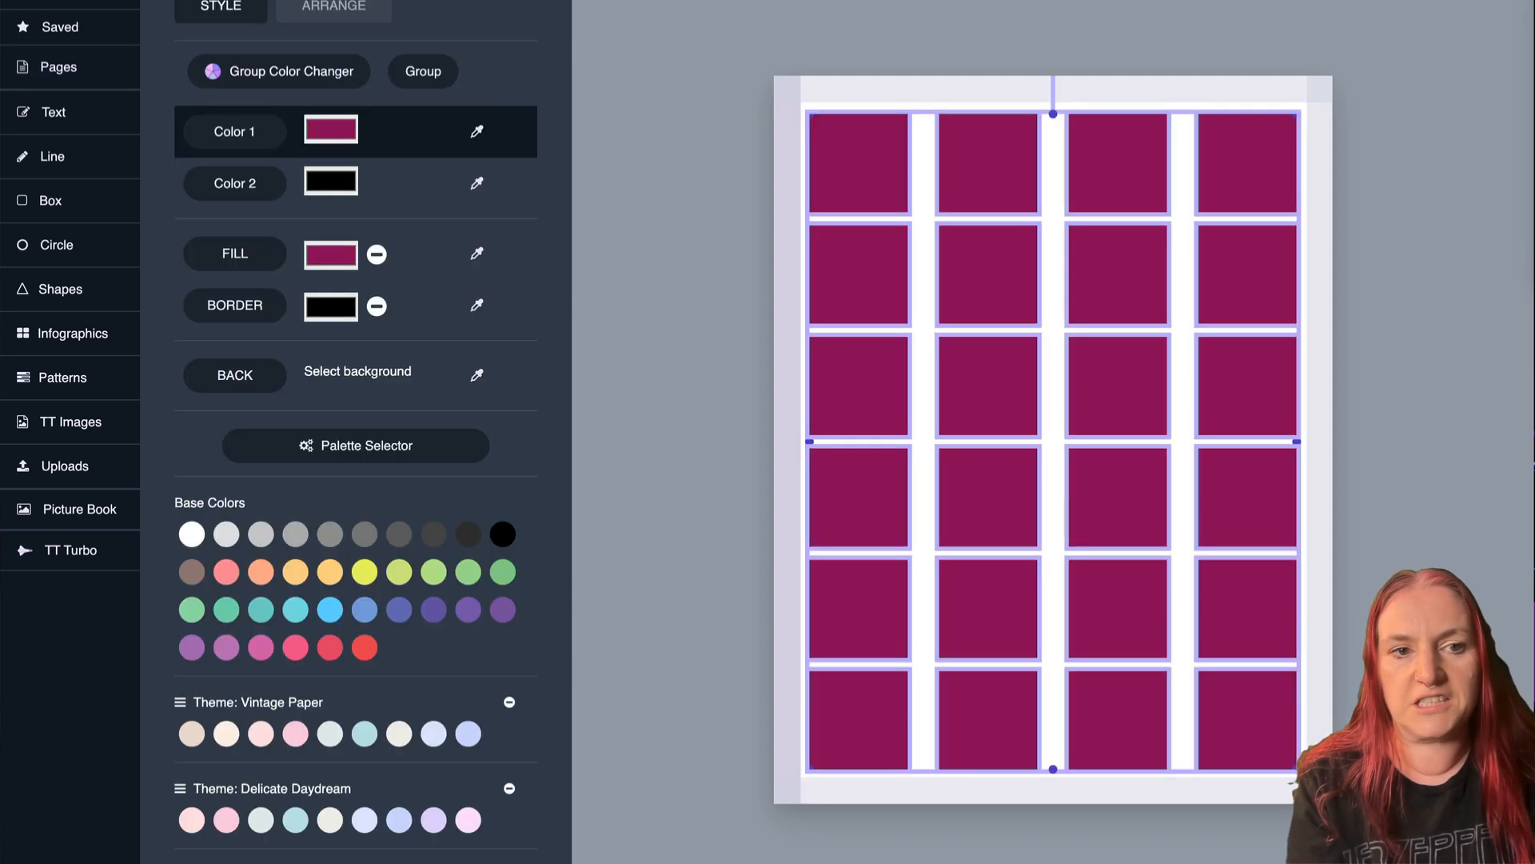
left_click(310, 70)
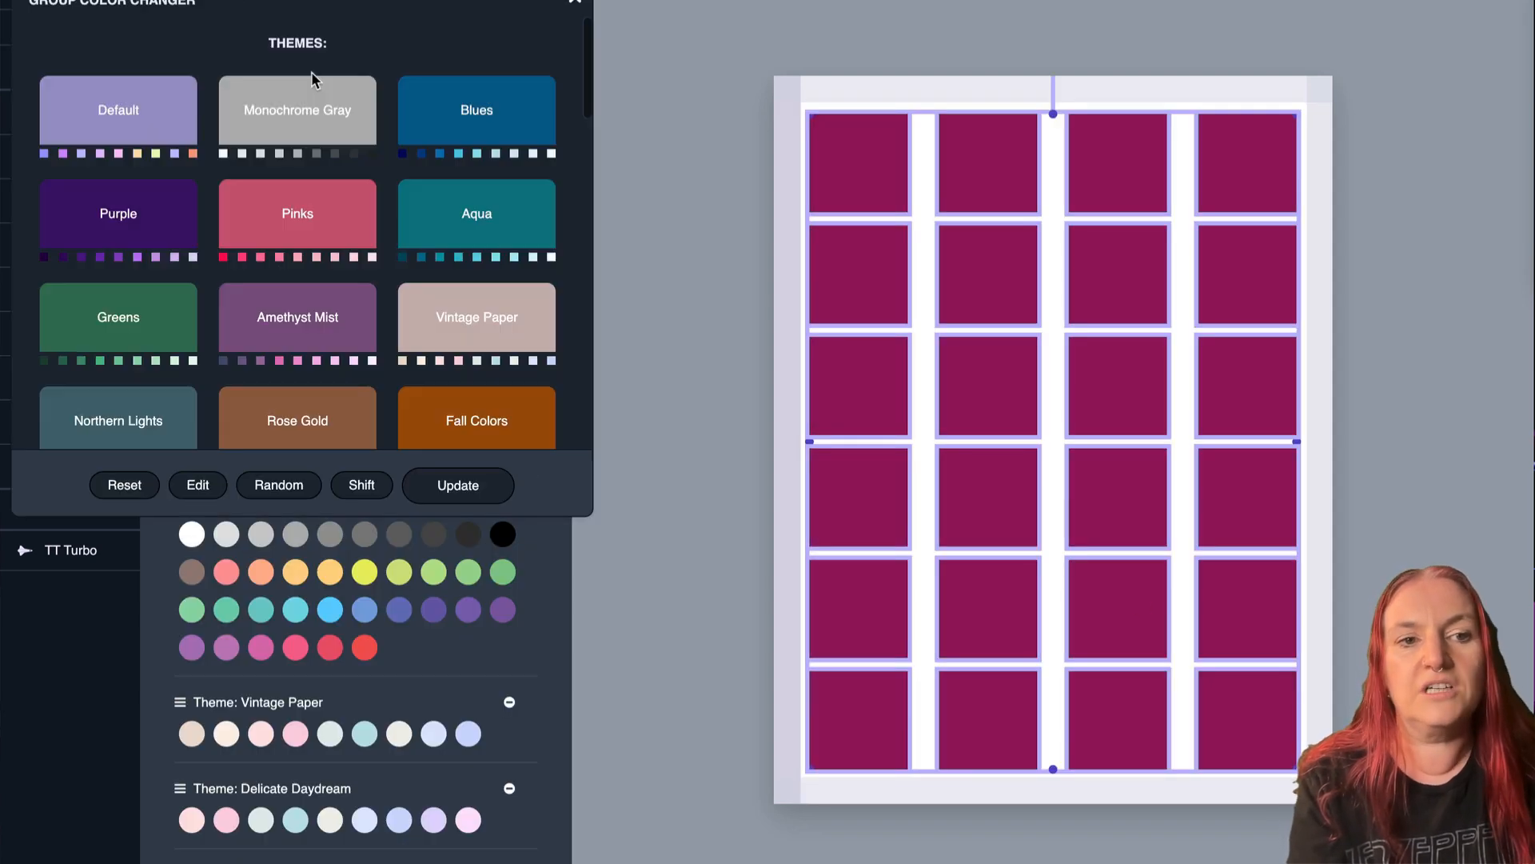
left_click(308, 313)
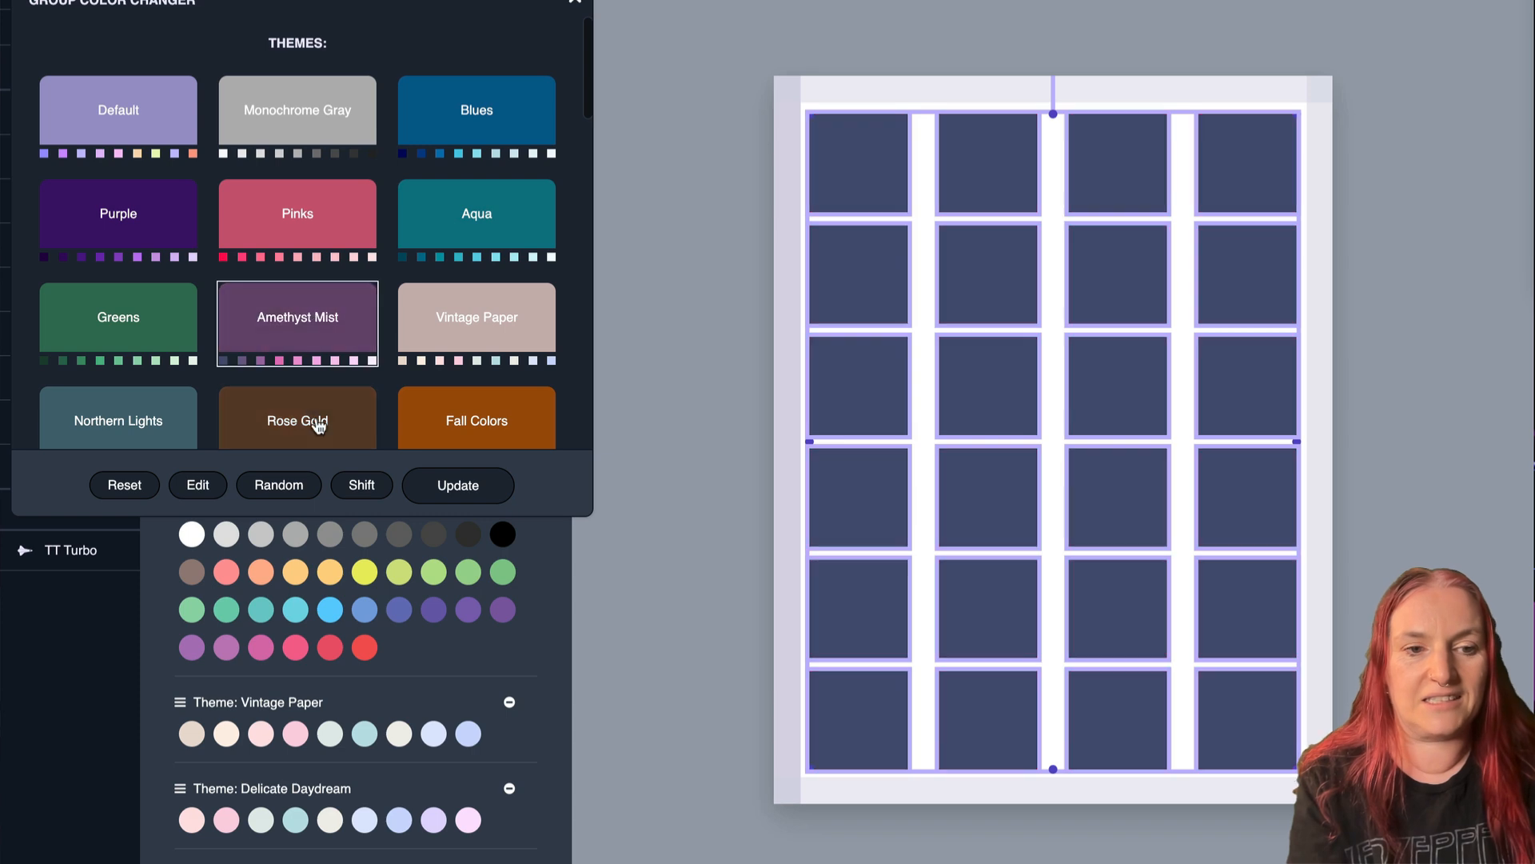
left_click(280, 488)
left_click(280, 488)
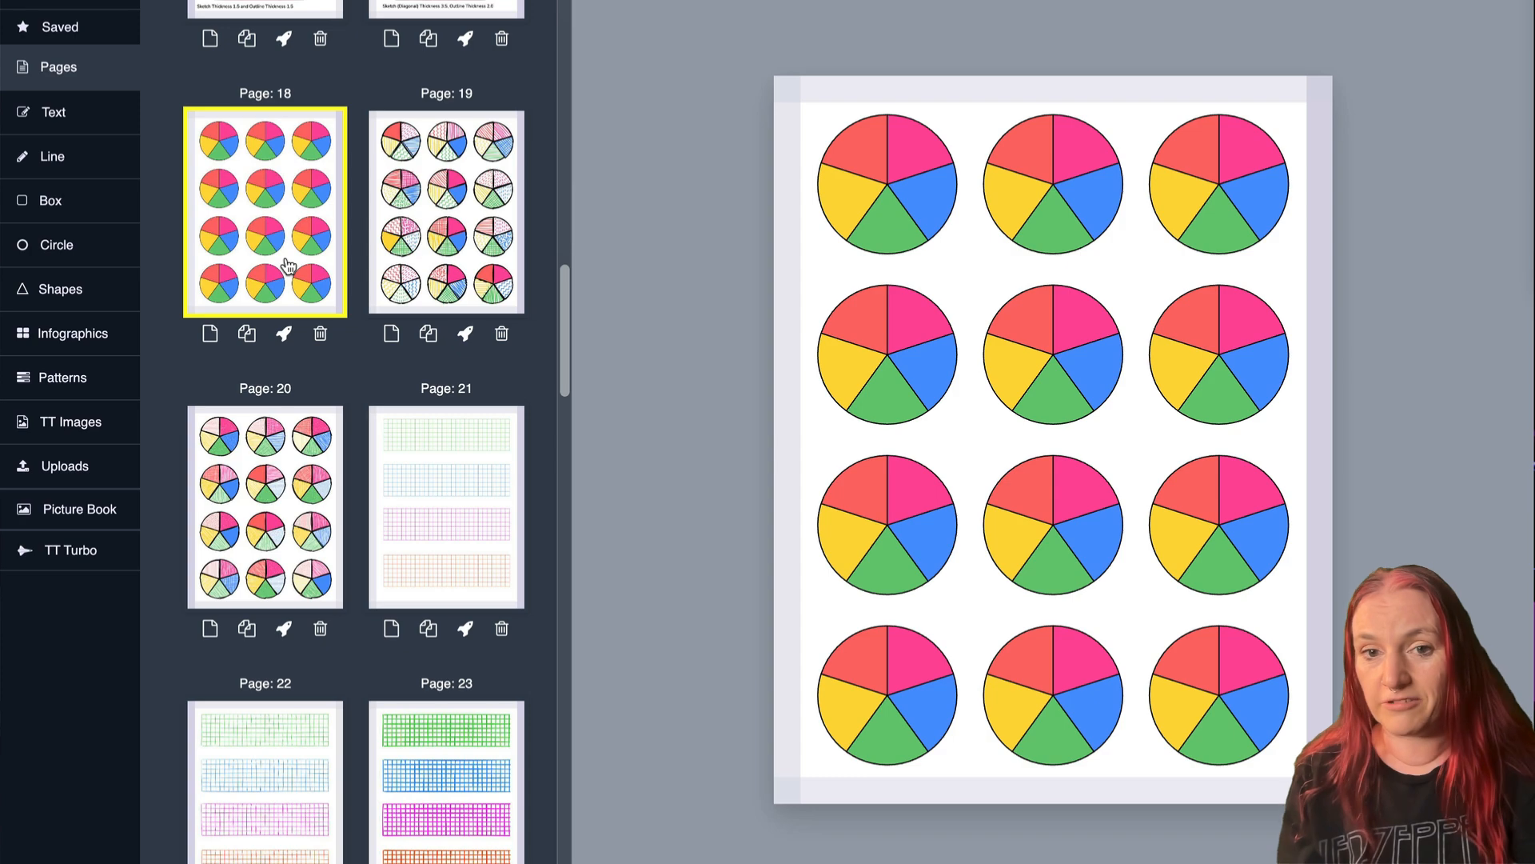
View the sketched pie circle samples on pages 19 and 20.
left_click(458, 186)
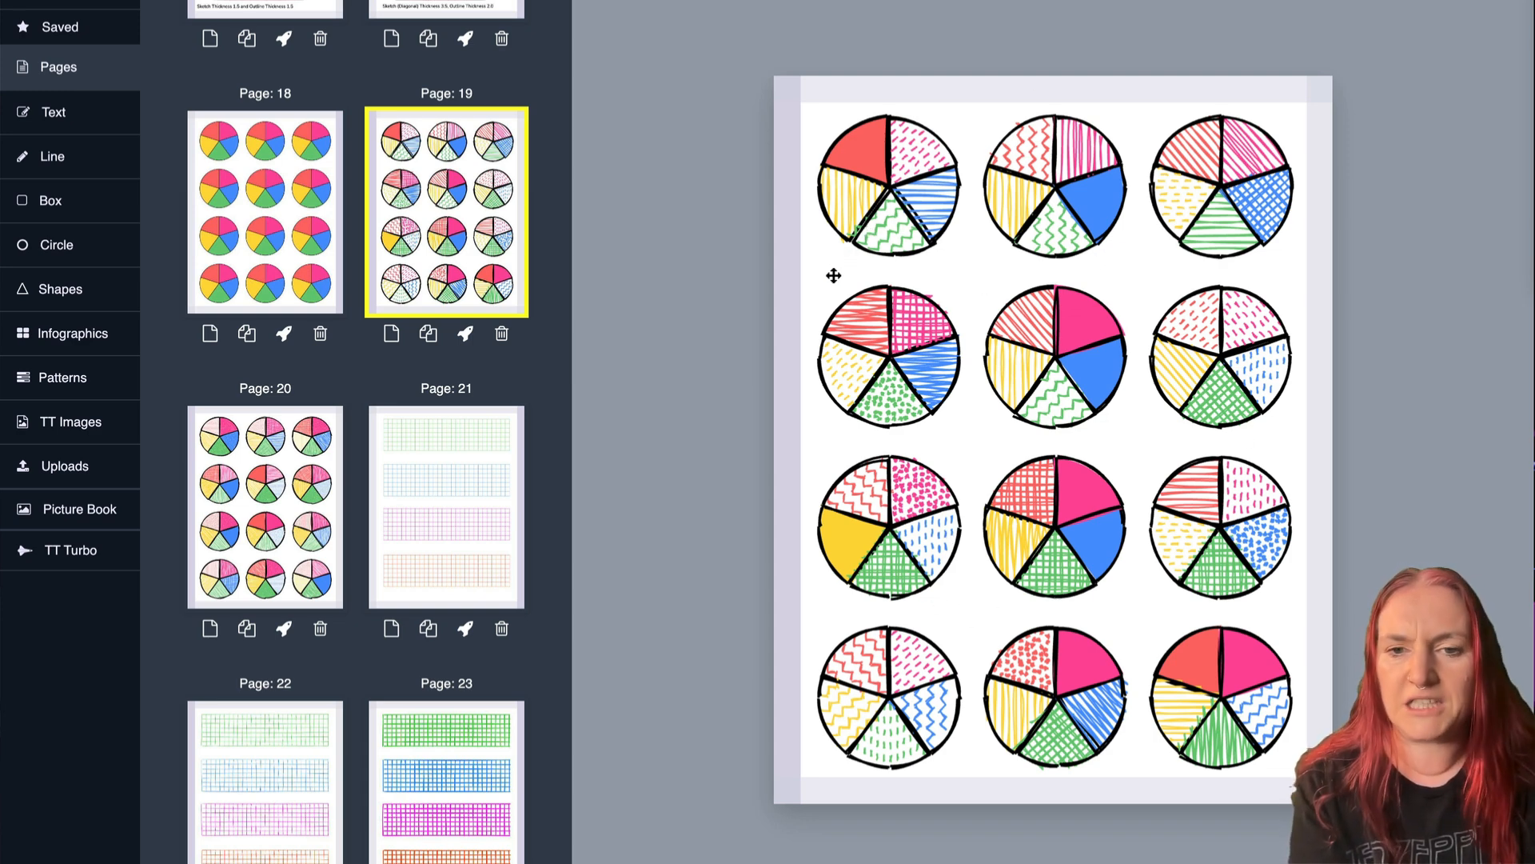
left_click(326, 483)
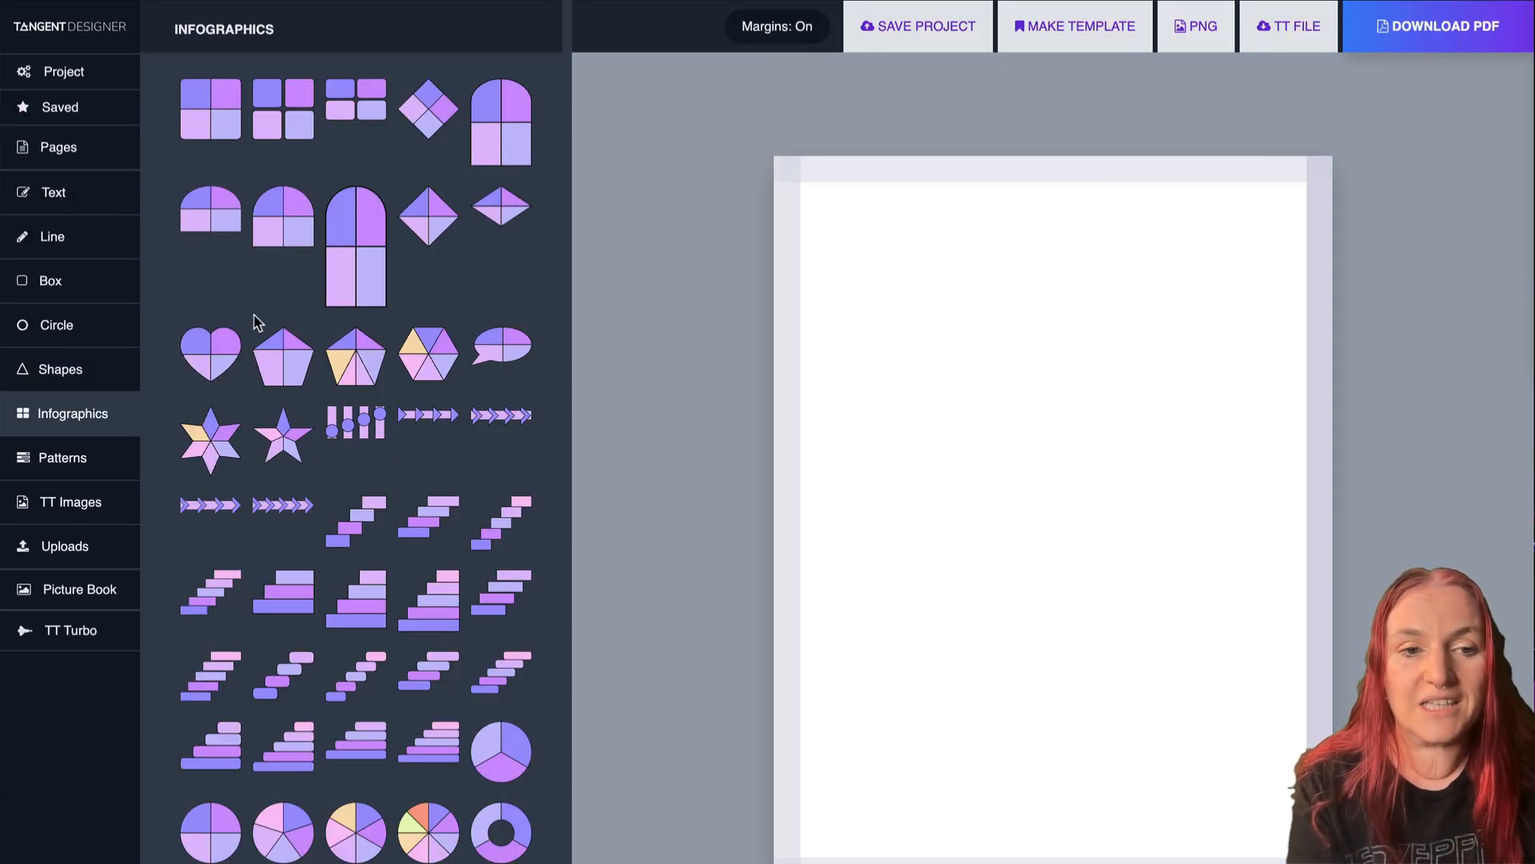
Insert the six-pointed star infographic on the blank page, move it toward the upper-left corner and enlarge it to nearly the page width.
left_click(214, 453)
left_click(1024, 422)
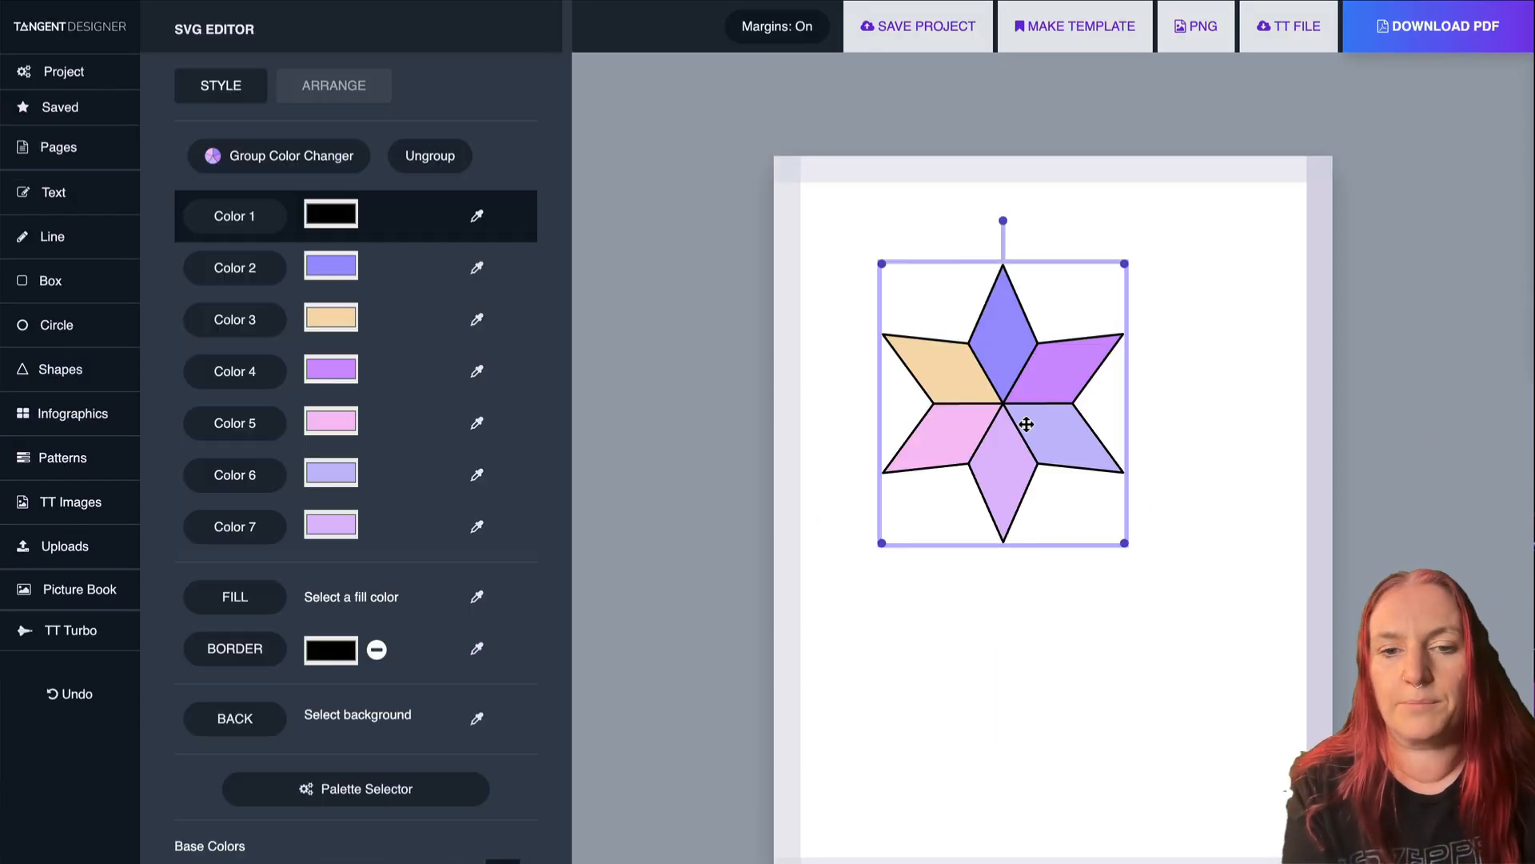
left_click_drag(1024, 421, 980, 372)
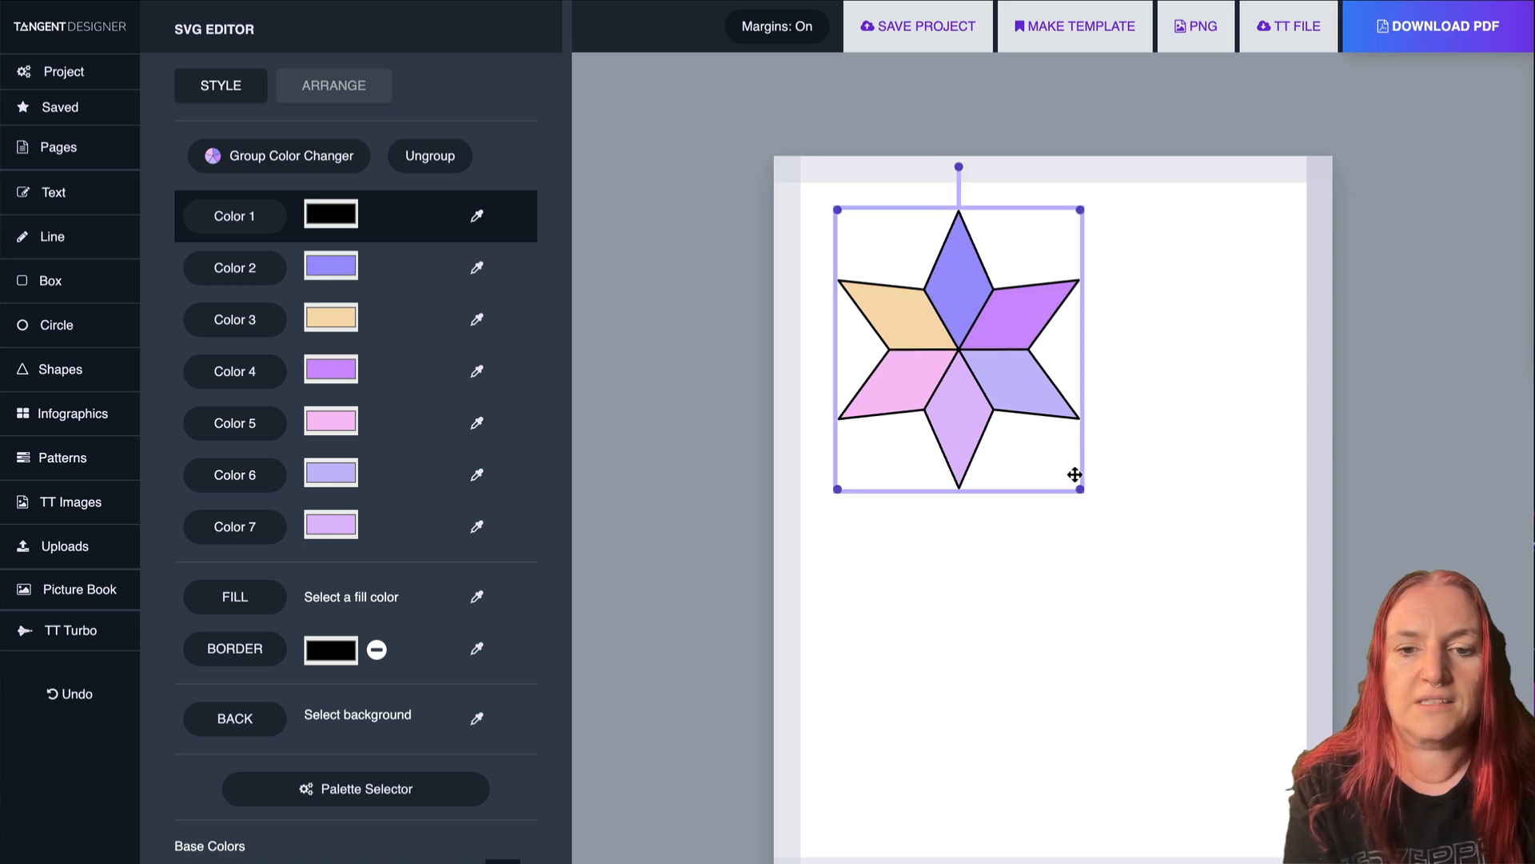
left_click_drag(1078, 491, 1241, 731)
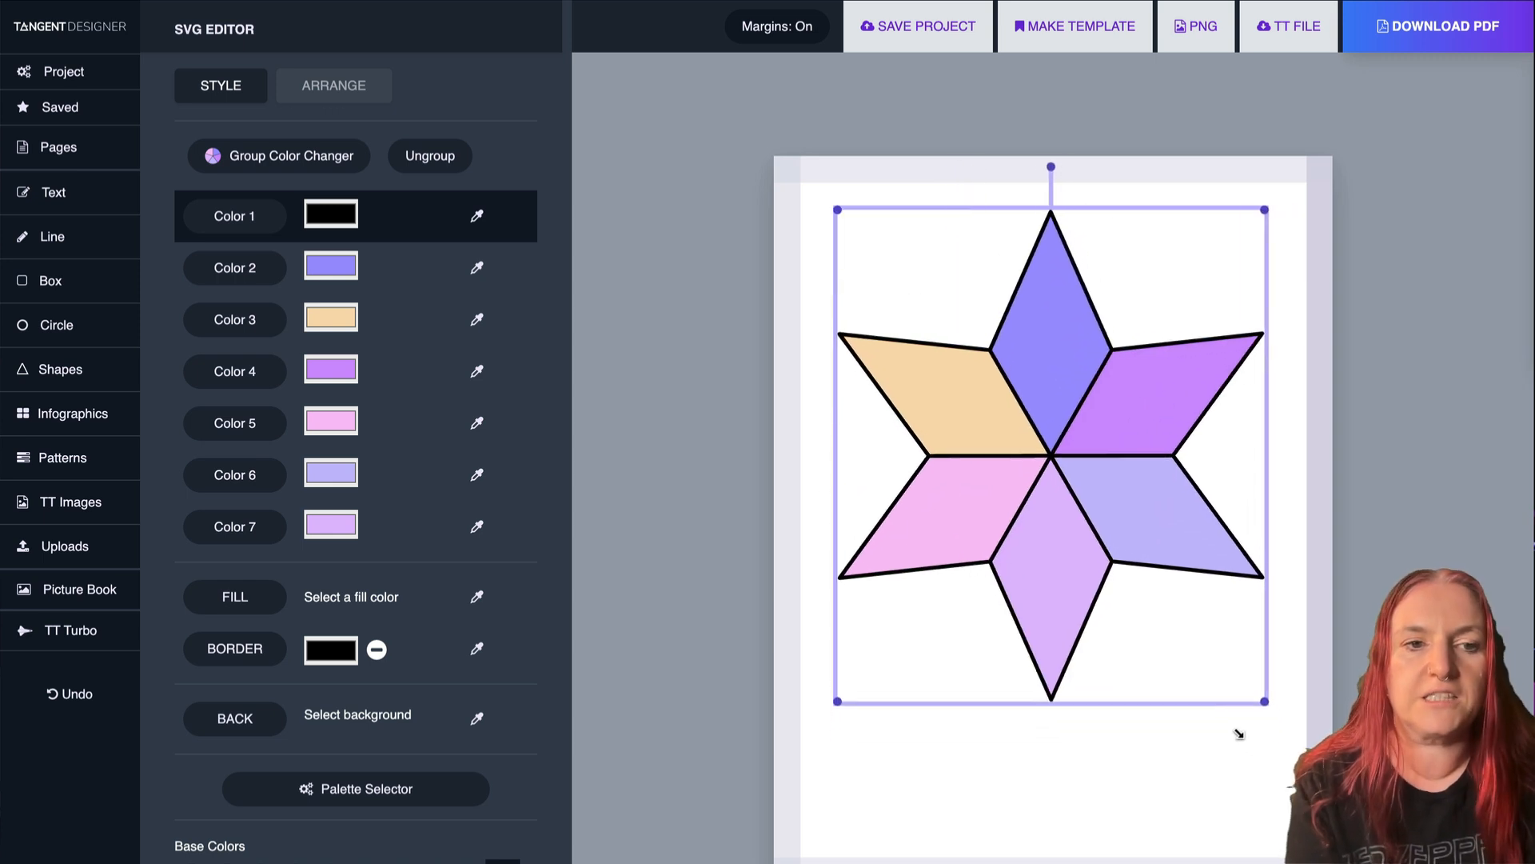
Recolor the star with the Urban Graffiti theme and shift the colors around its points until the top point is indigo.
left_click(316, 155)
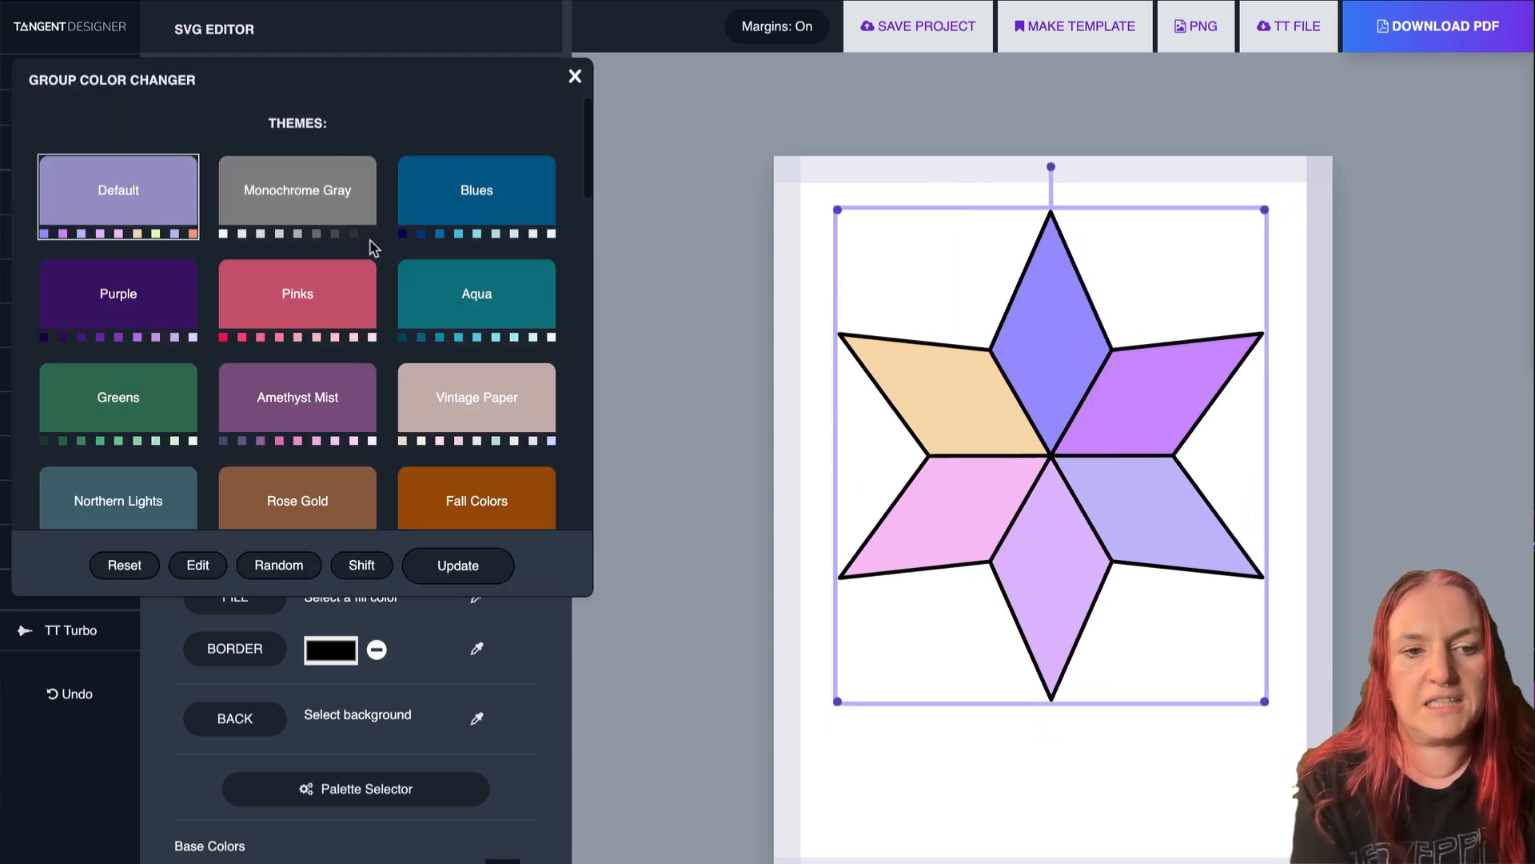
scroll(360, 236, "down", 5)
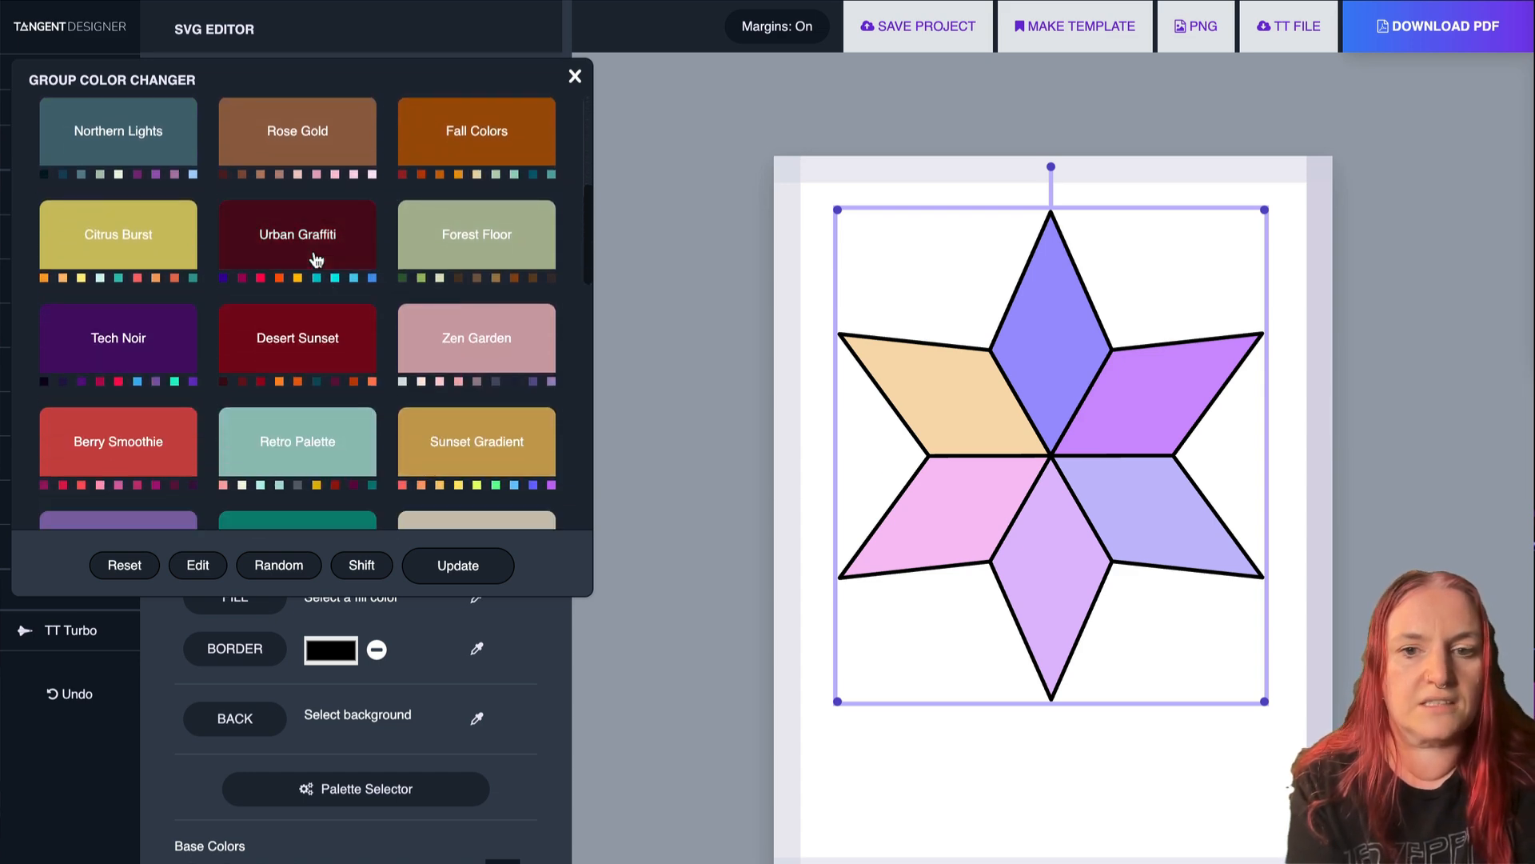
left_click(346, 234)
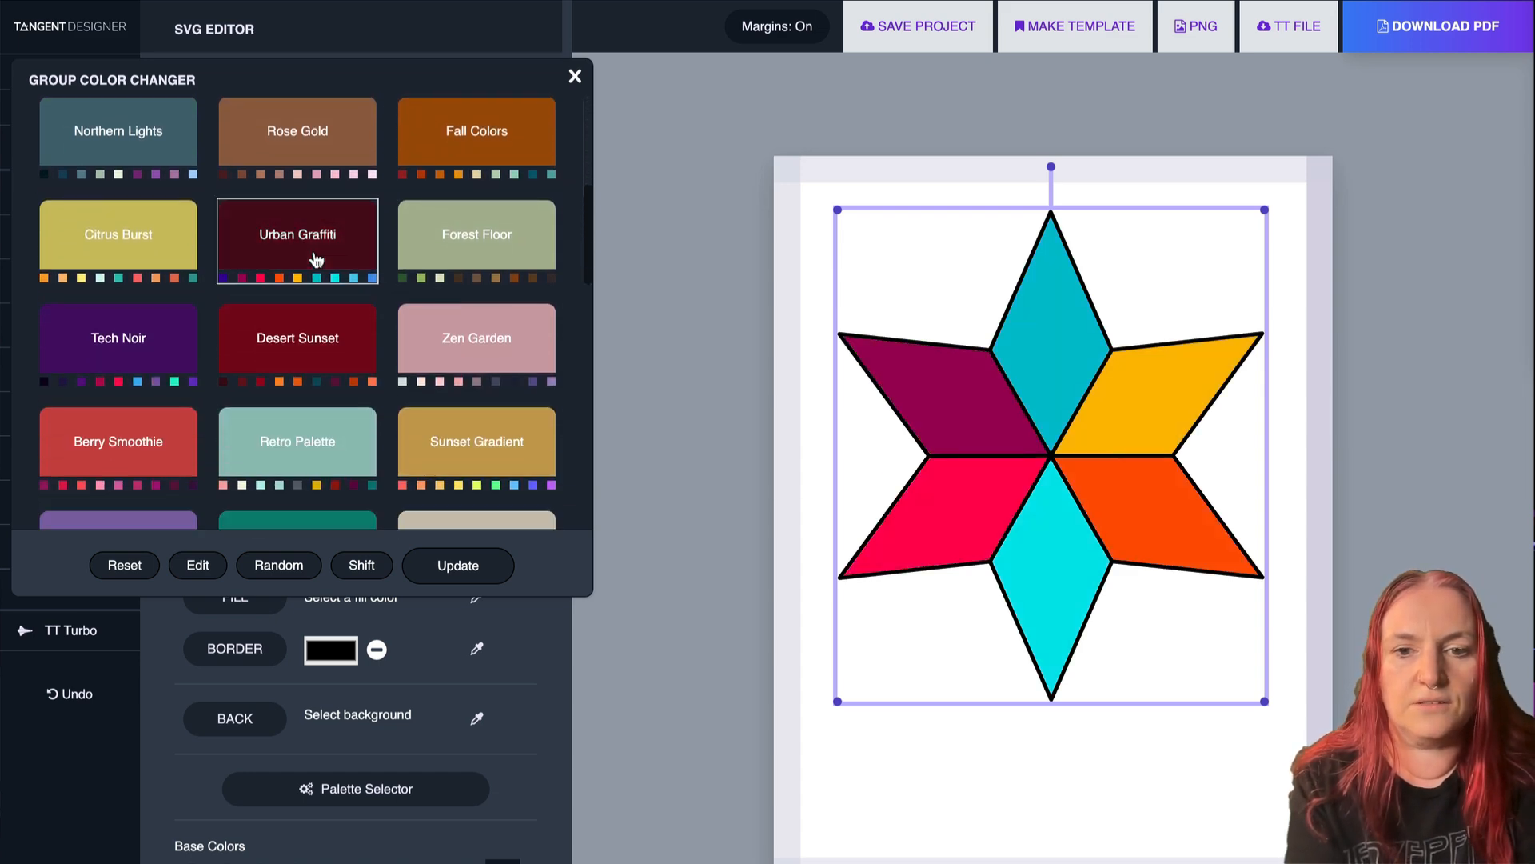
left_click(364, 565)
left_click(367, 564)
left_click(366, 565)
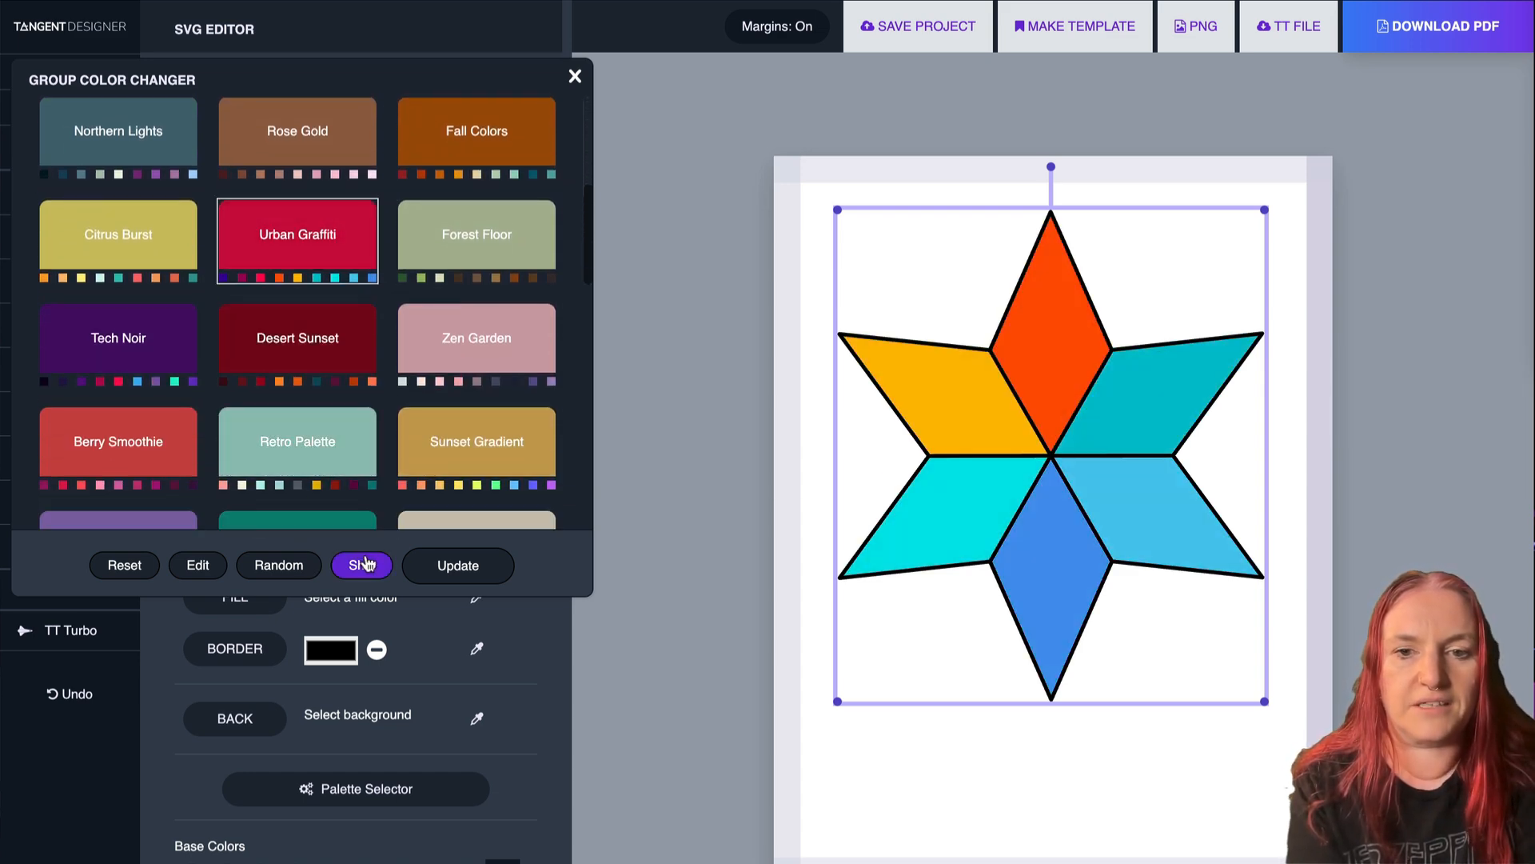
left_click(367, 564)
left_click(366, 565)
left_click(366, 565)
left_click(366, 565)
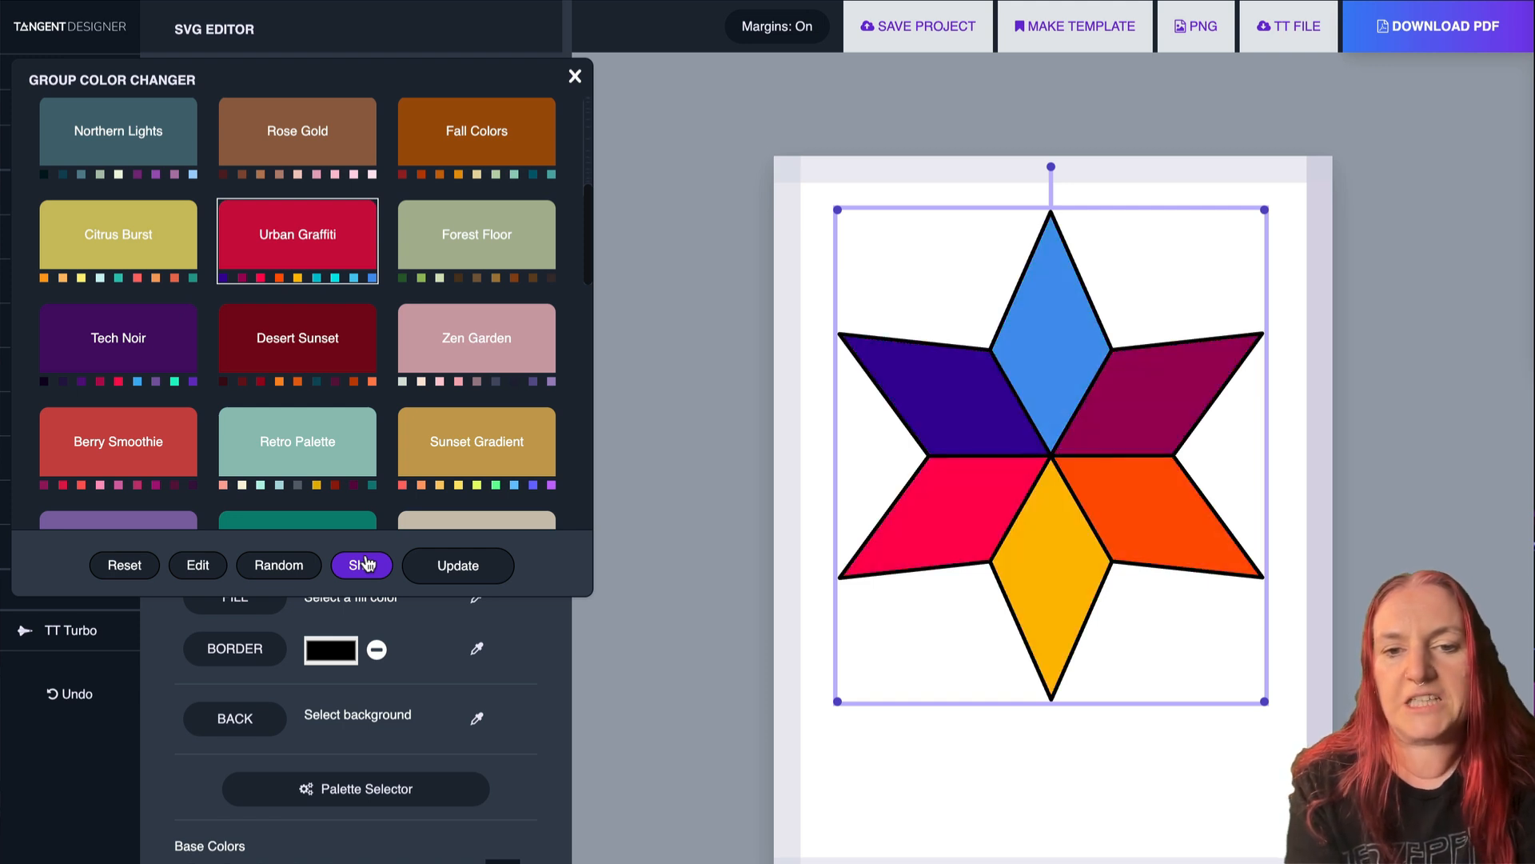
left_click(367, 565)
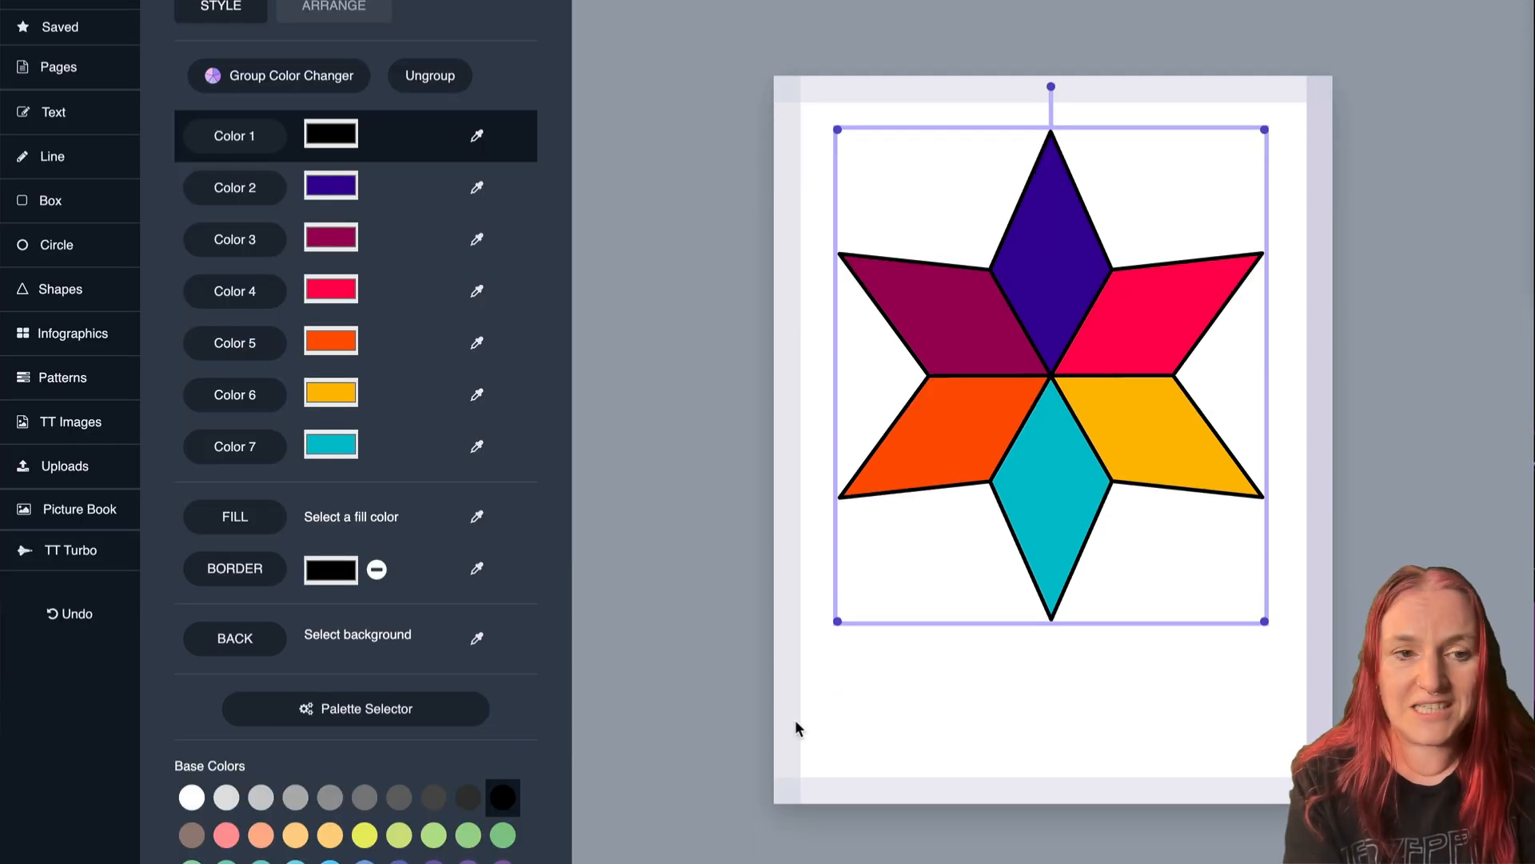
Set the star's sketch conversion to the Sketch style, Diagonal angle and a thickness of 3.5.
scroll(421, 164, "down", 15)
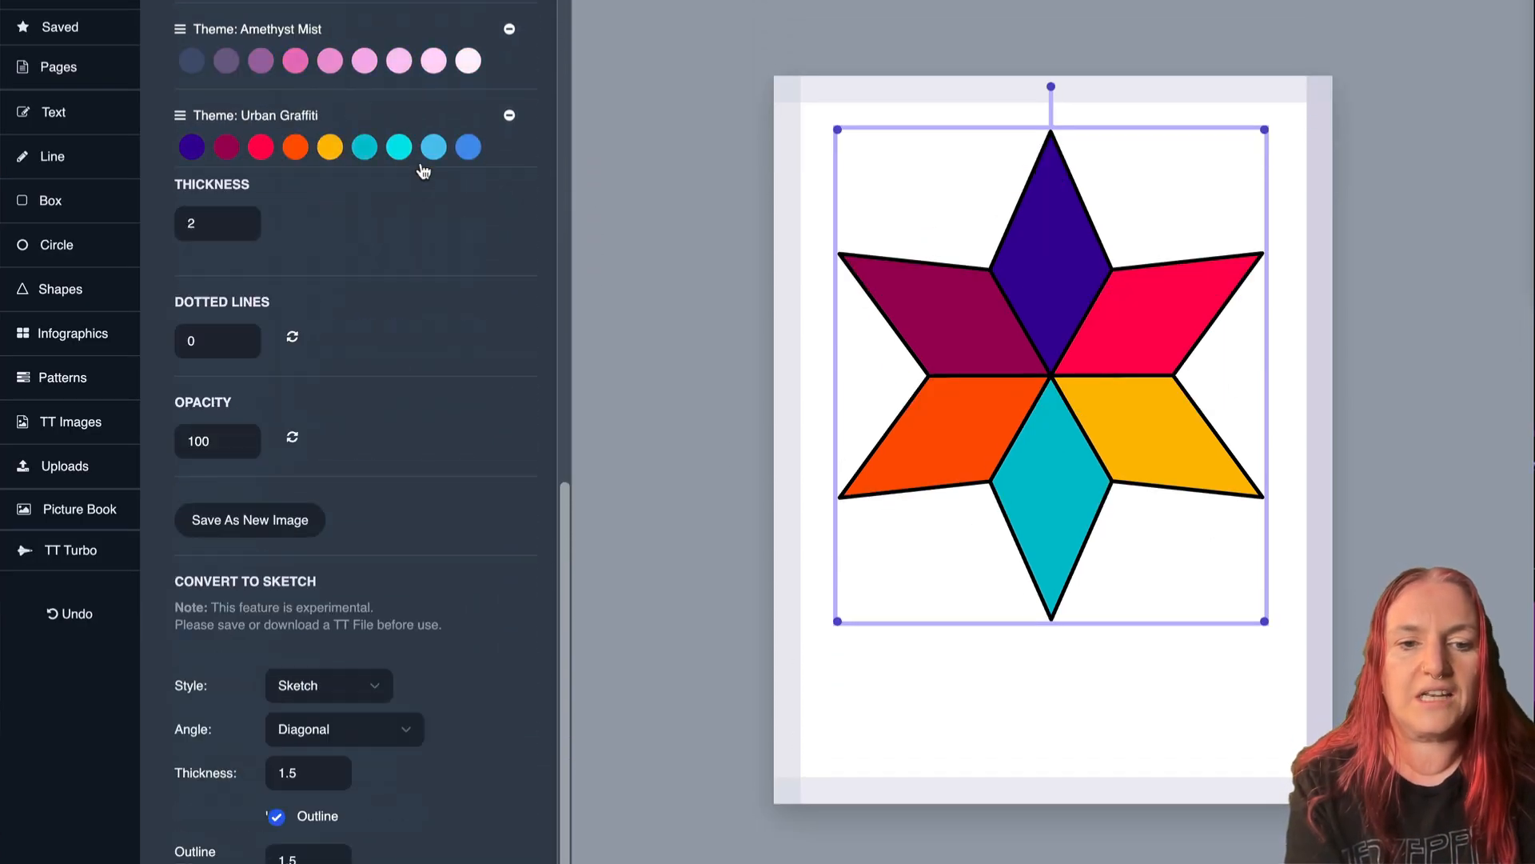
scroll(421, 166, "down", 2)
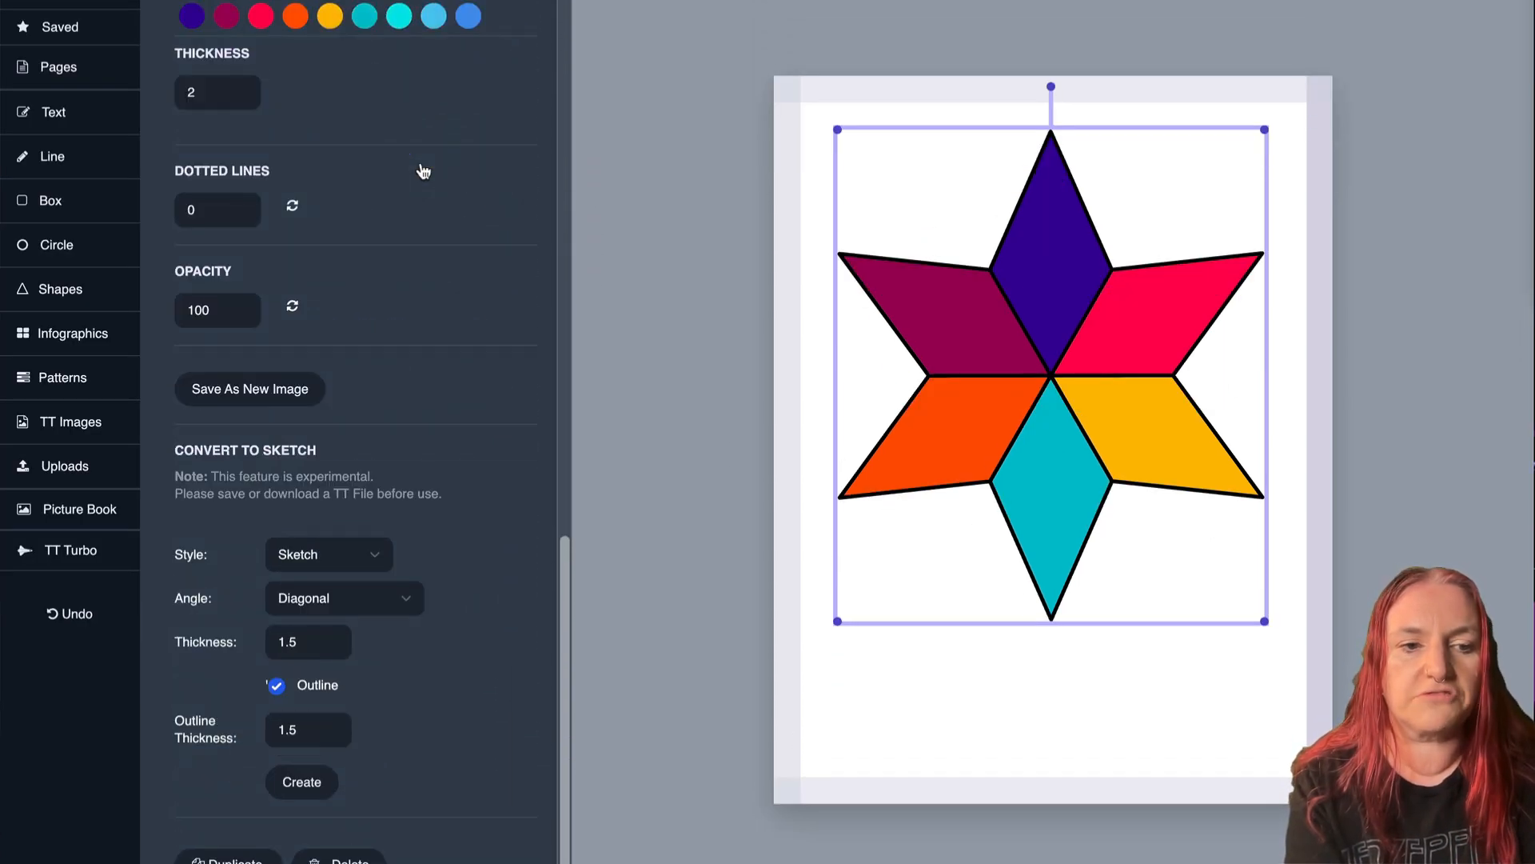
left_click(376, 555)
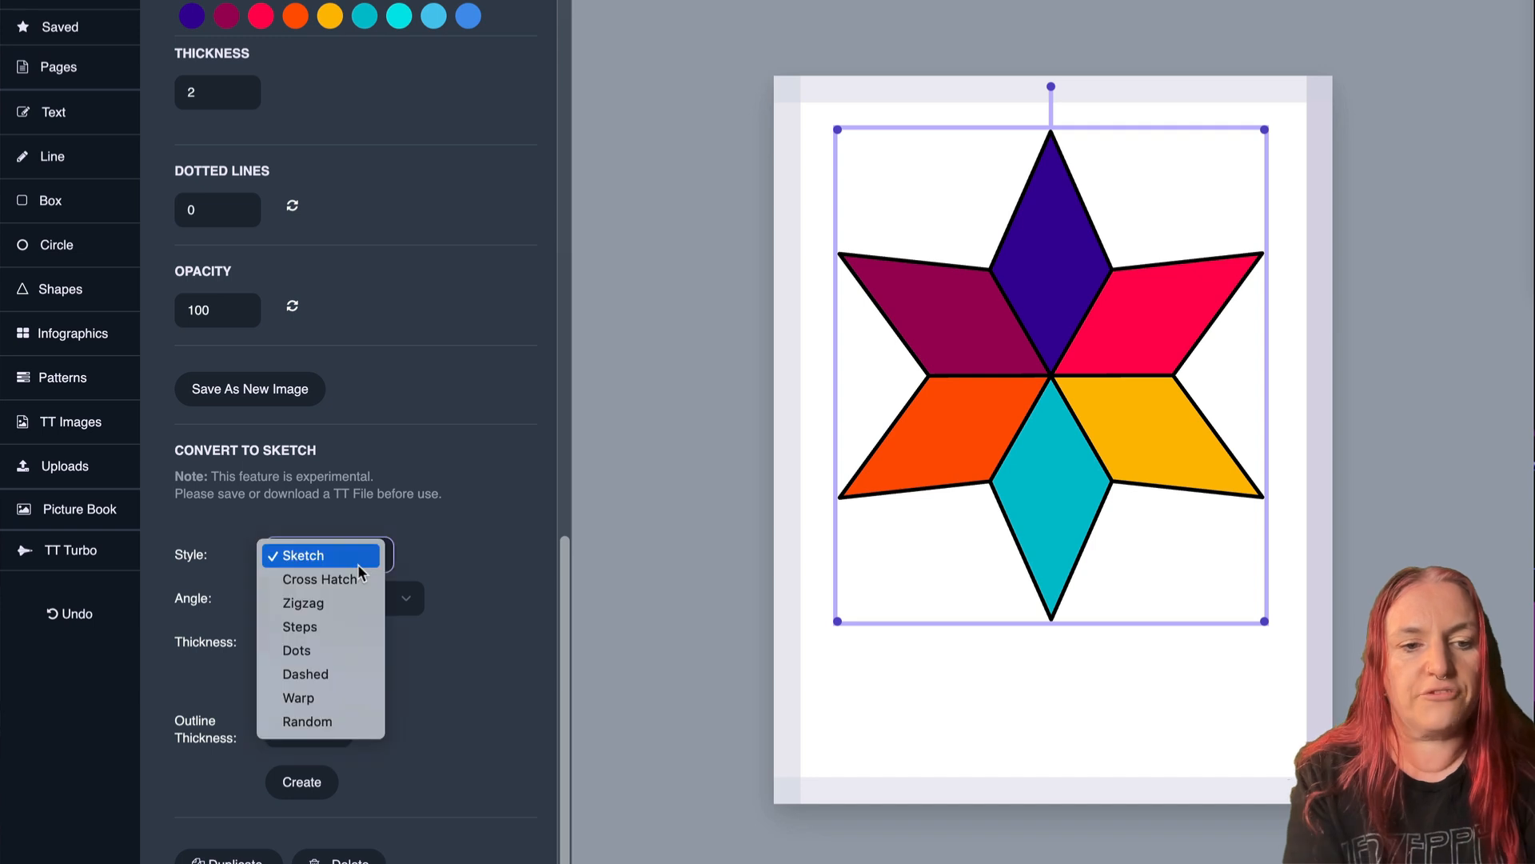
left_click(313, 563)
left_click(404, 608)
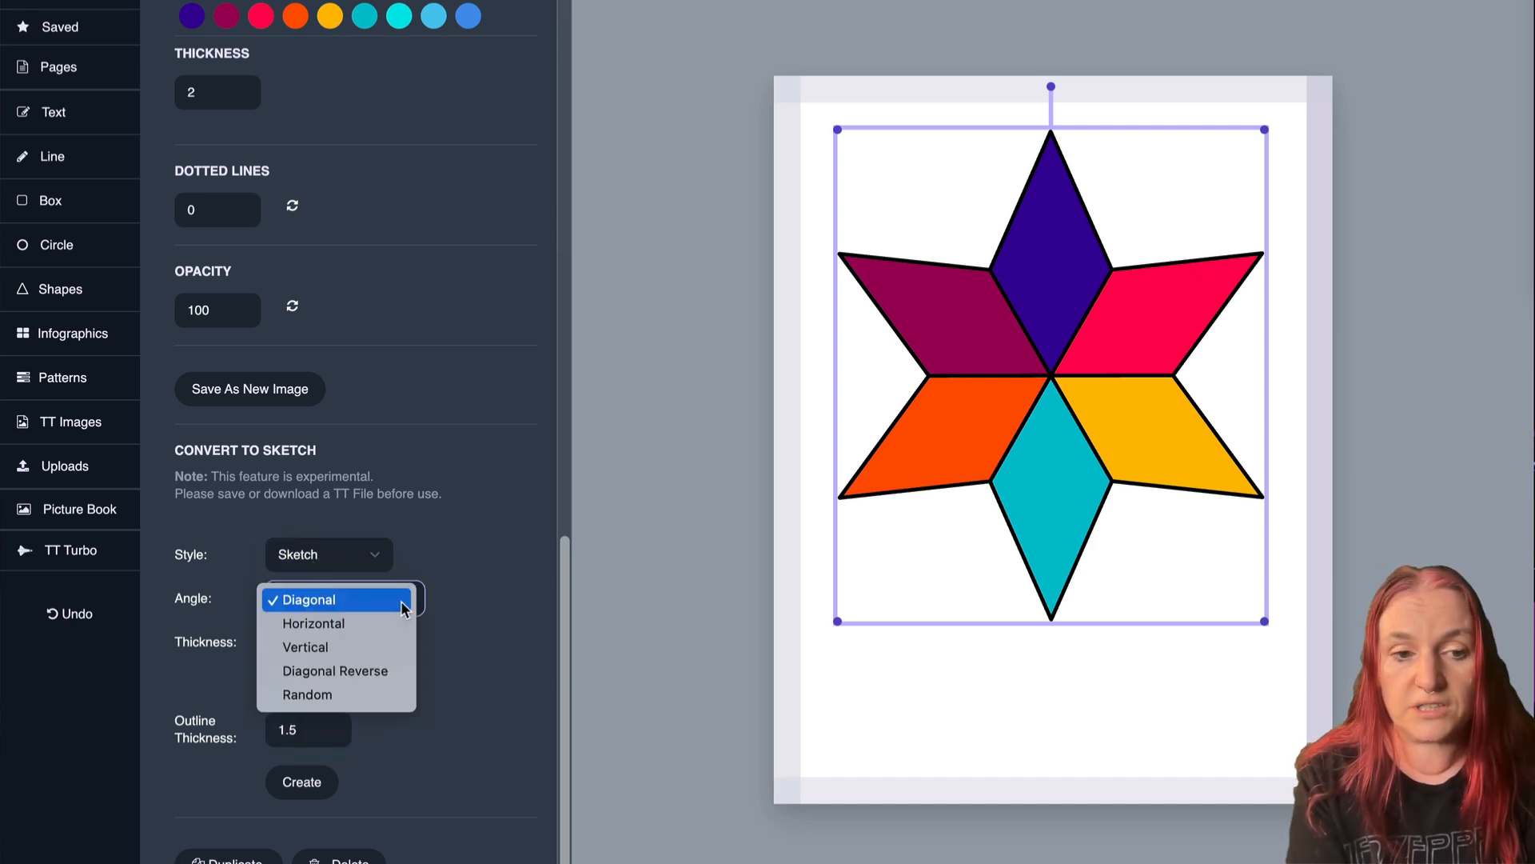
left_click(332, 610)
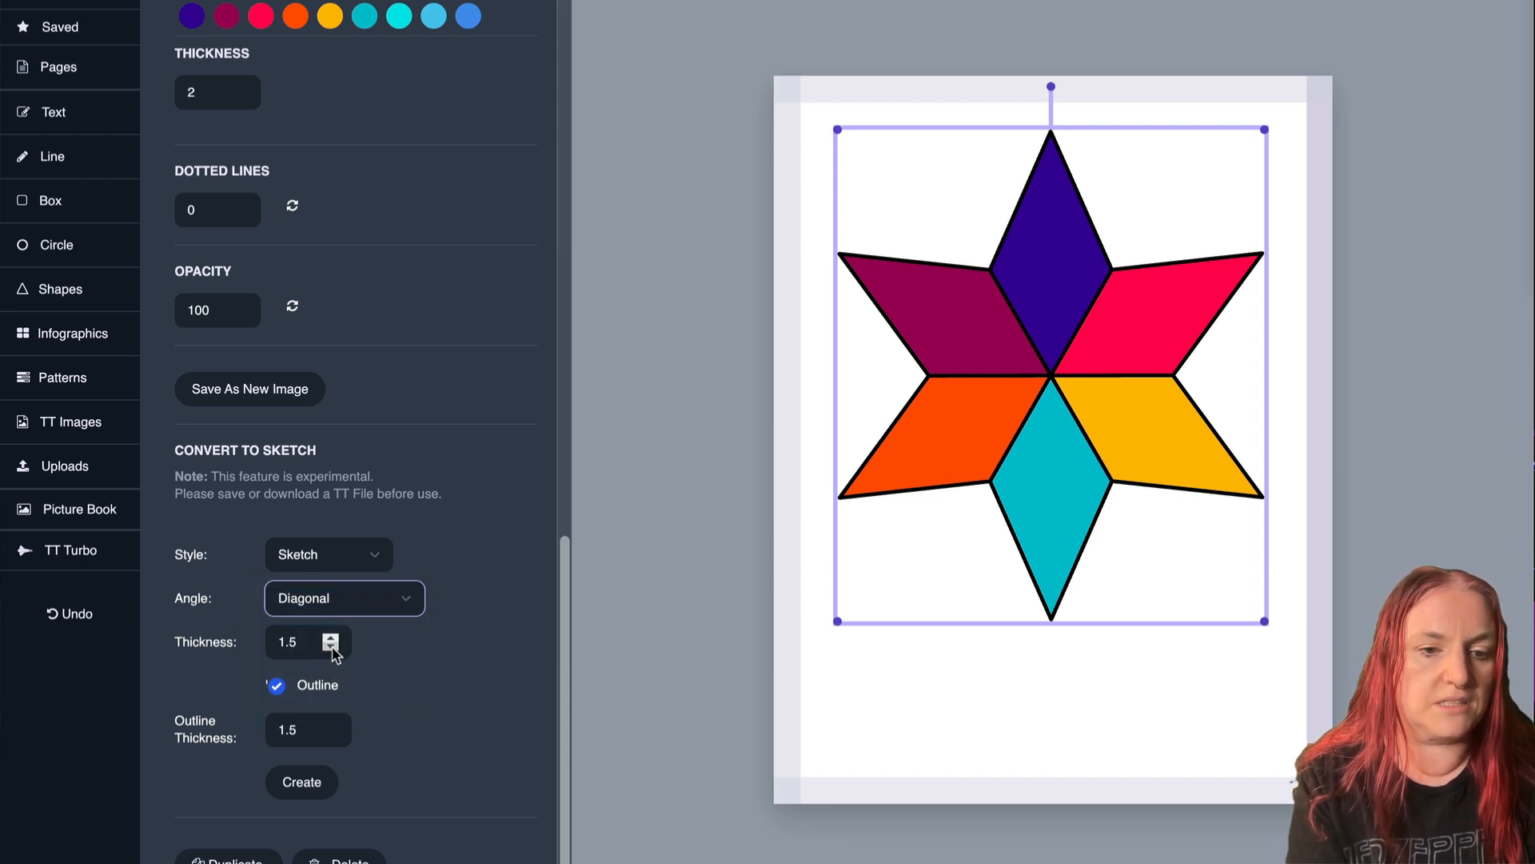
left_click(330, 638)
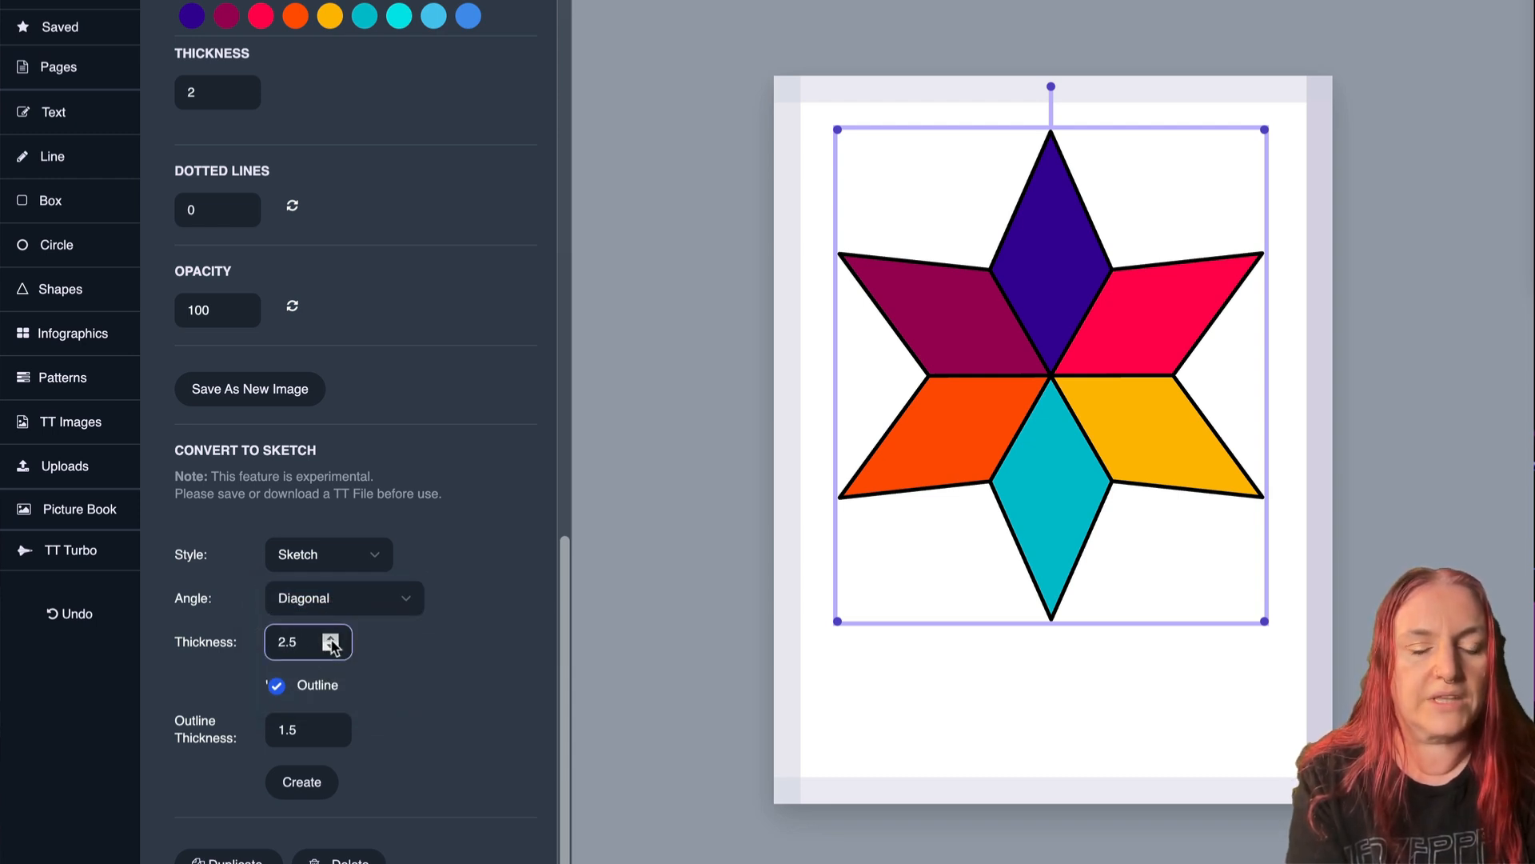
left_click(330, 638)
left_click(331, 638)
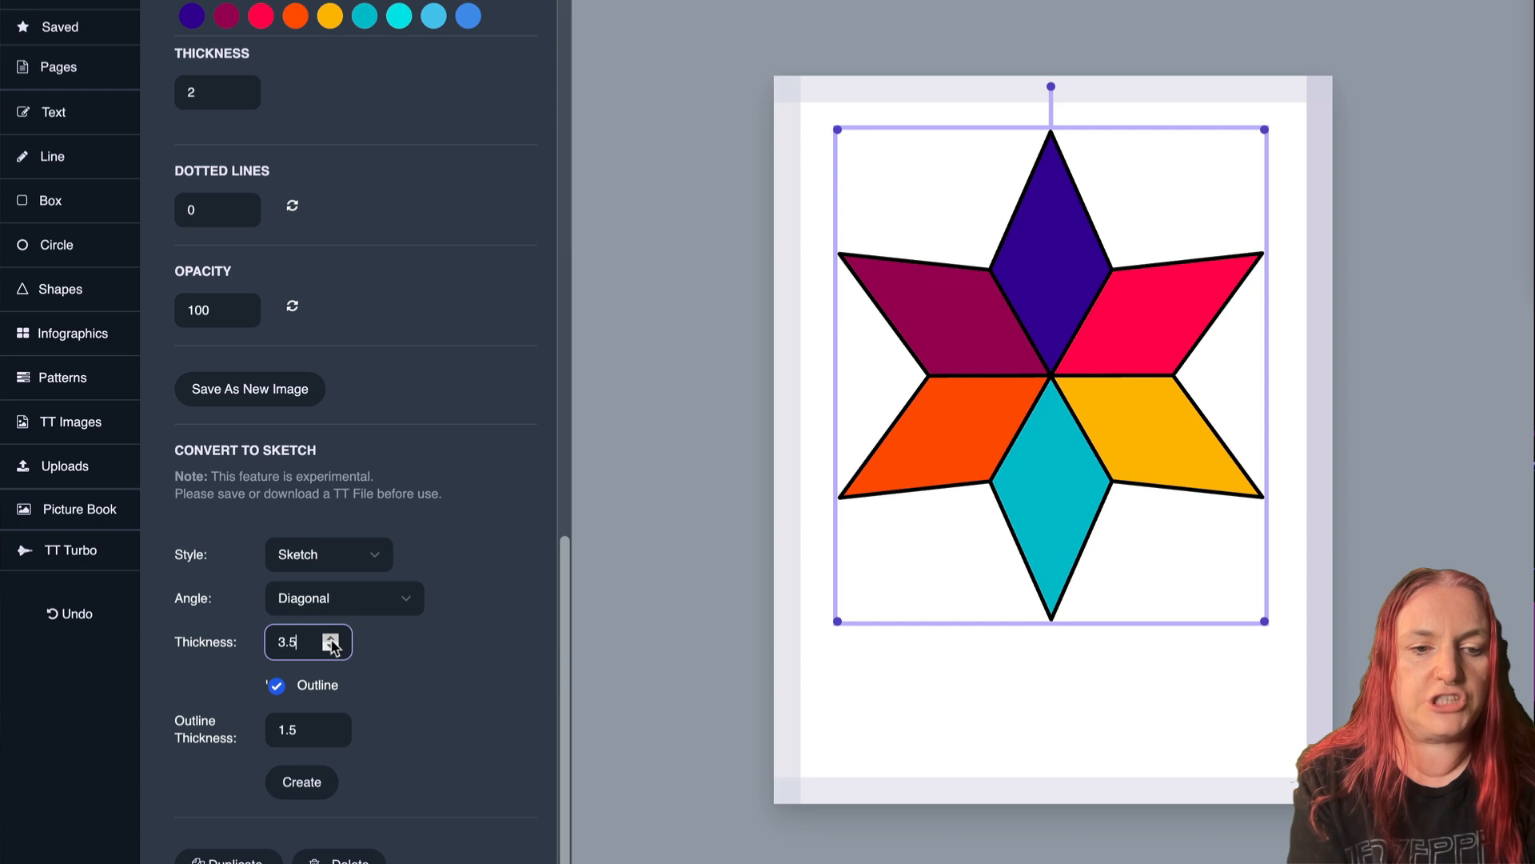
Convert the star to a sketch with an outline thickness of 3.5, and undo the conversion.
left_click(330, 726)
left_click(331, 726)
left_click(331, 725)
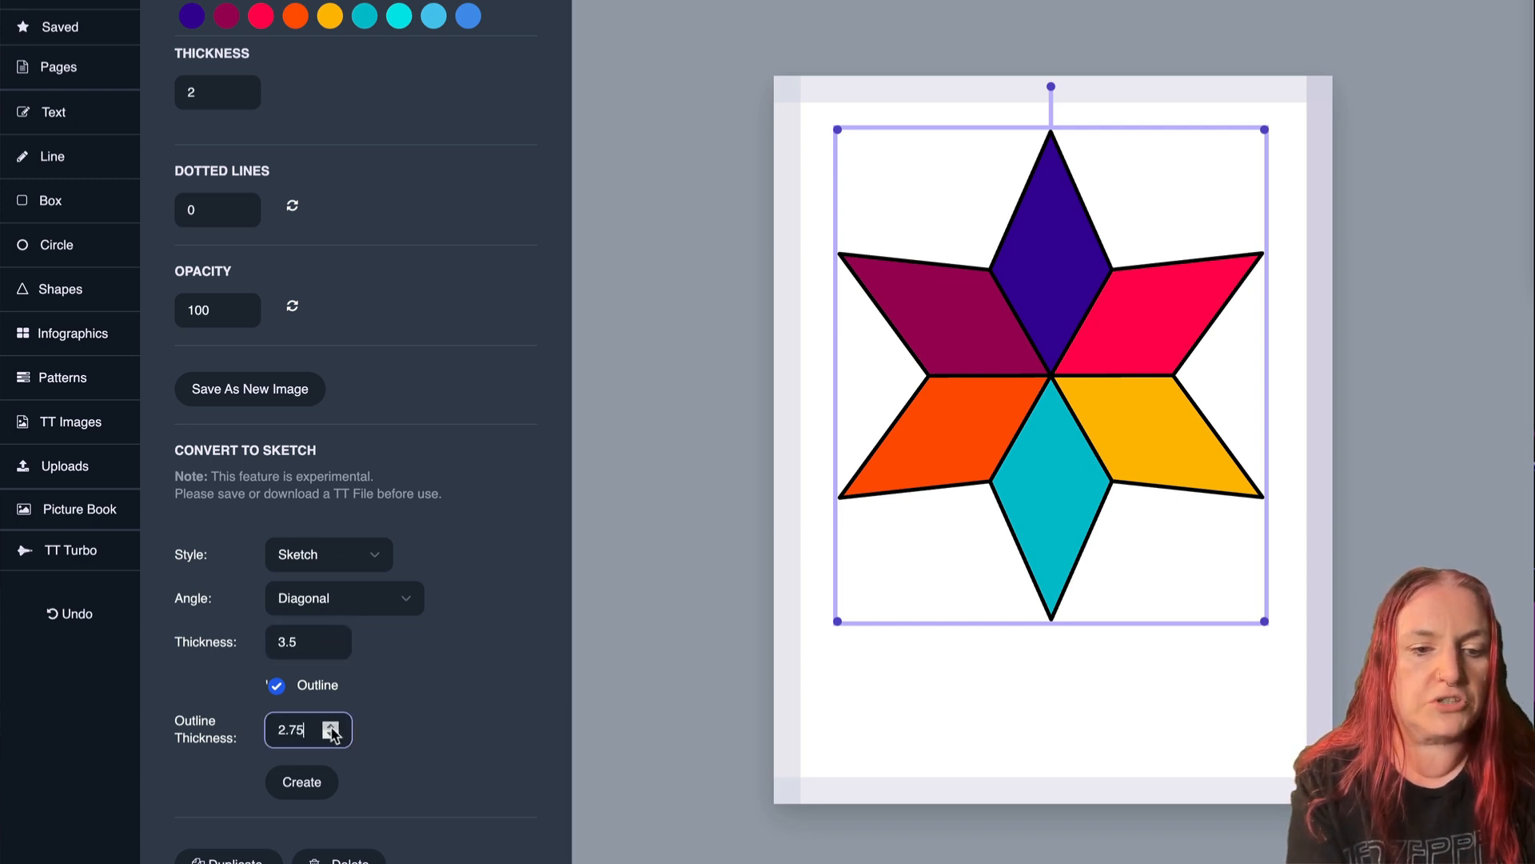
left_click(331, 728)
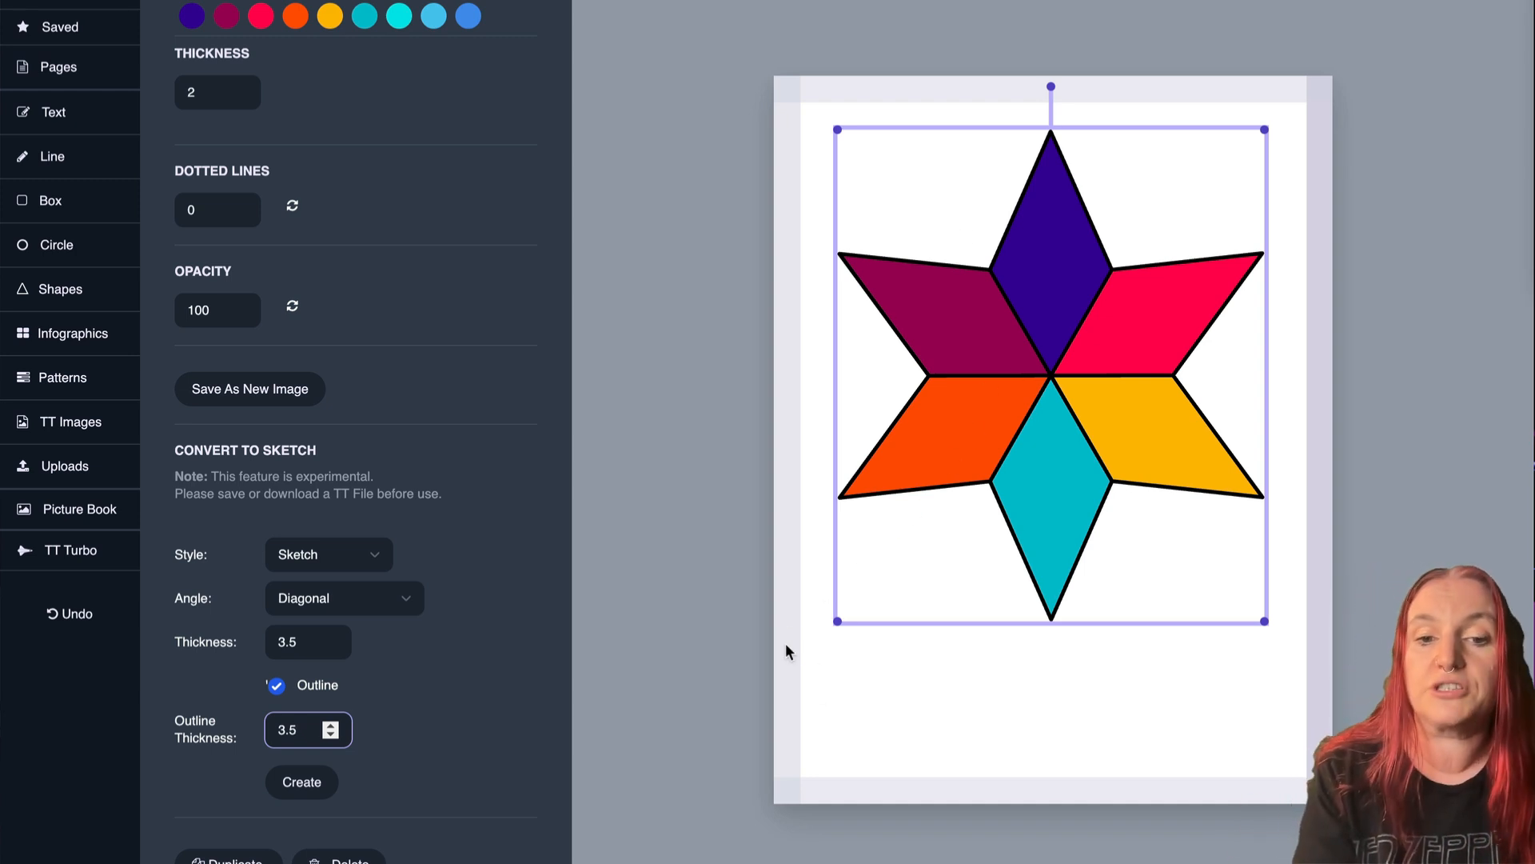
left_click(302, 784)
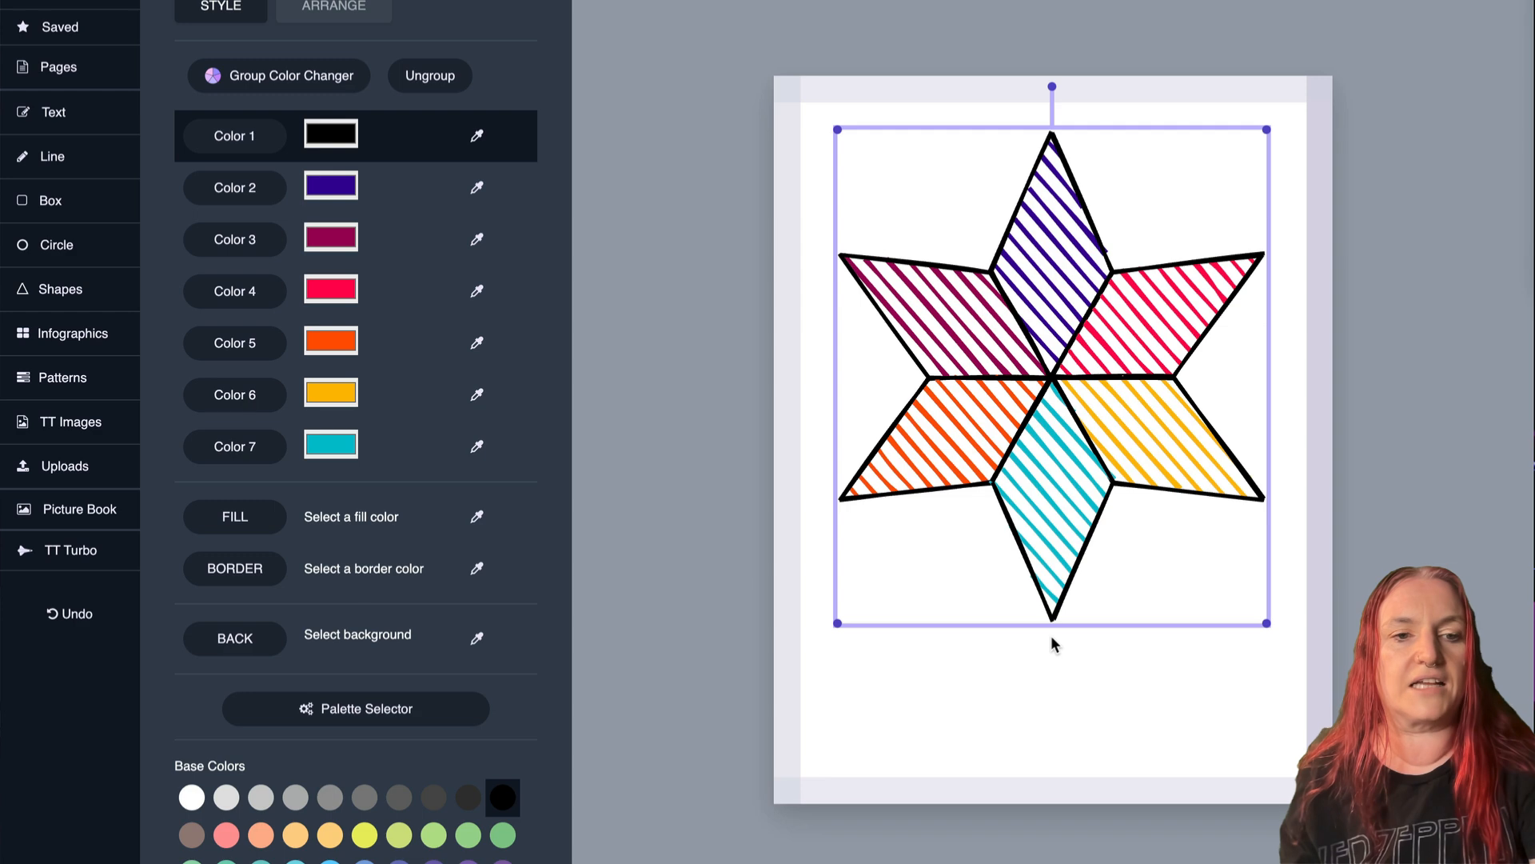
key("ctrl+z")
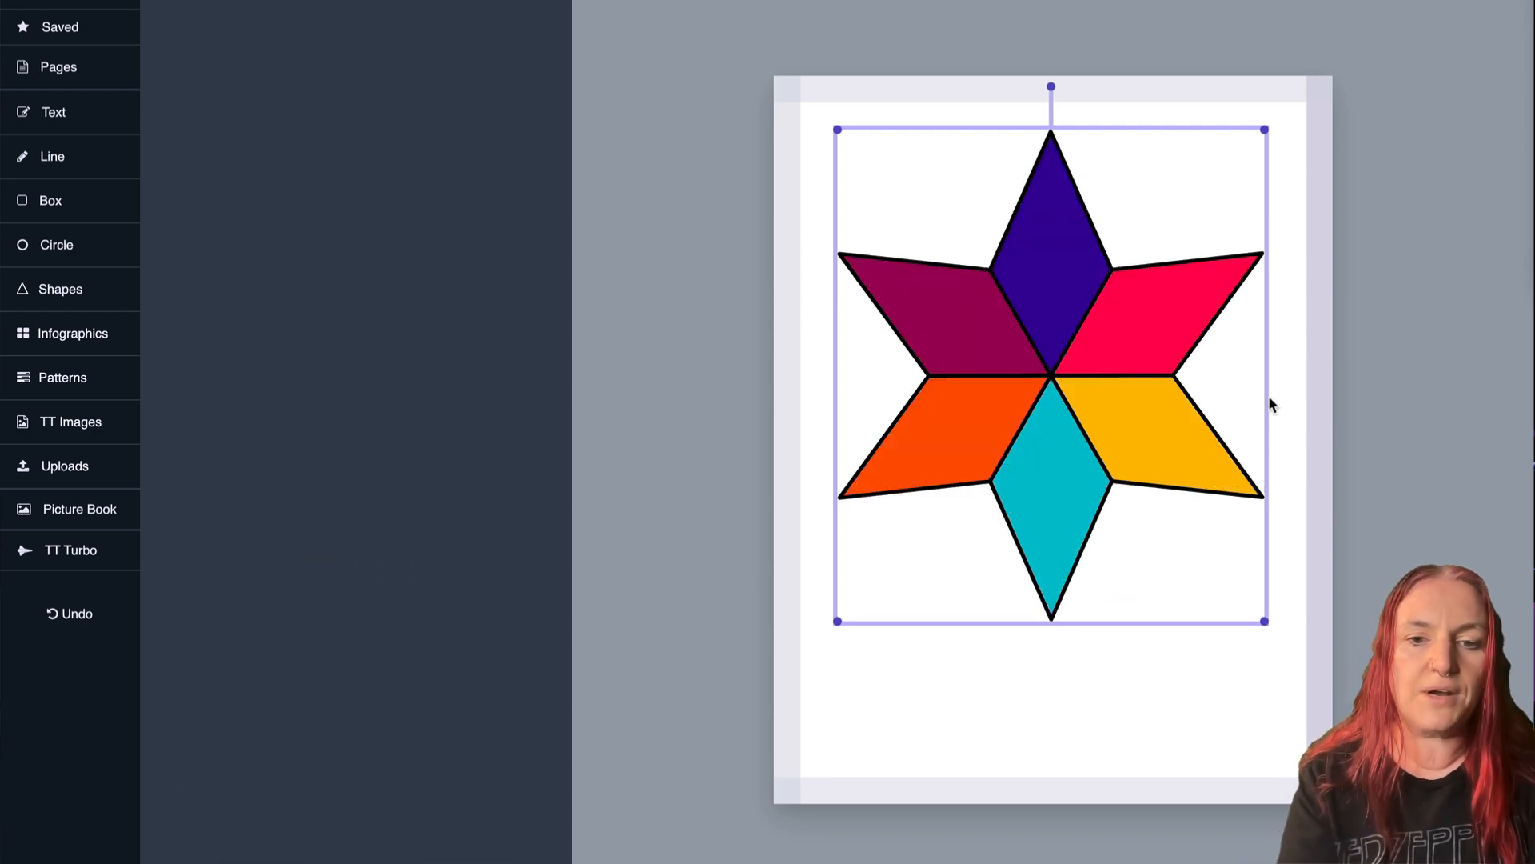
Select the solid-colored star again and set its sketch thickness to .5.
left_click(1139, 396)
scroll(367, 332, "down", 8)
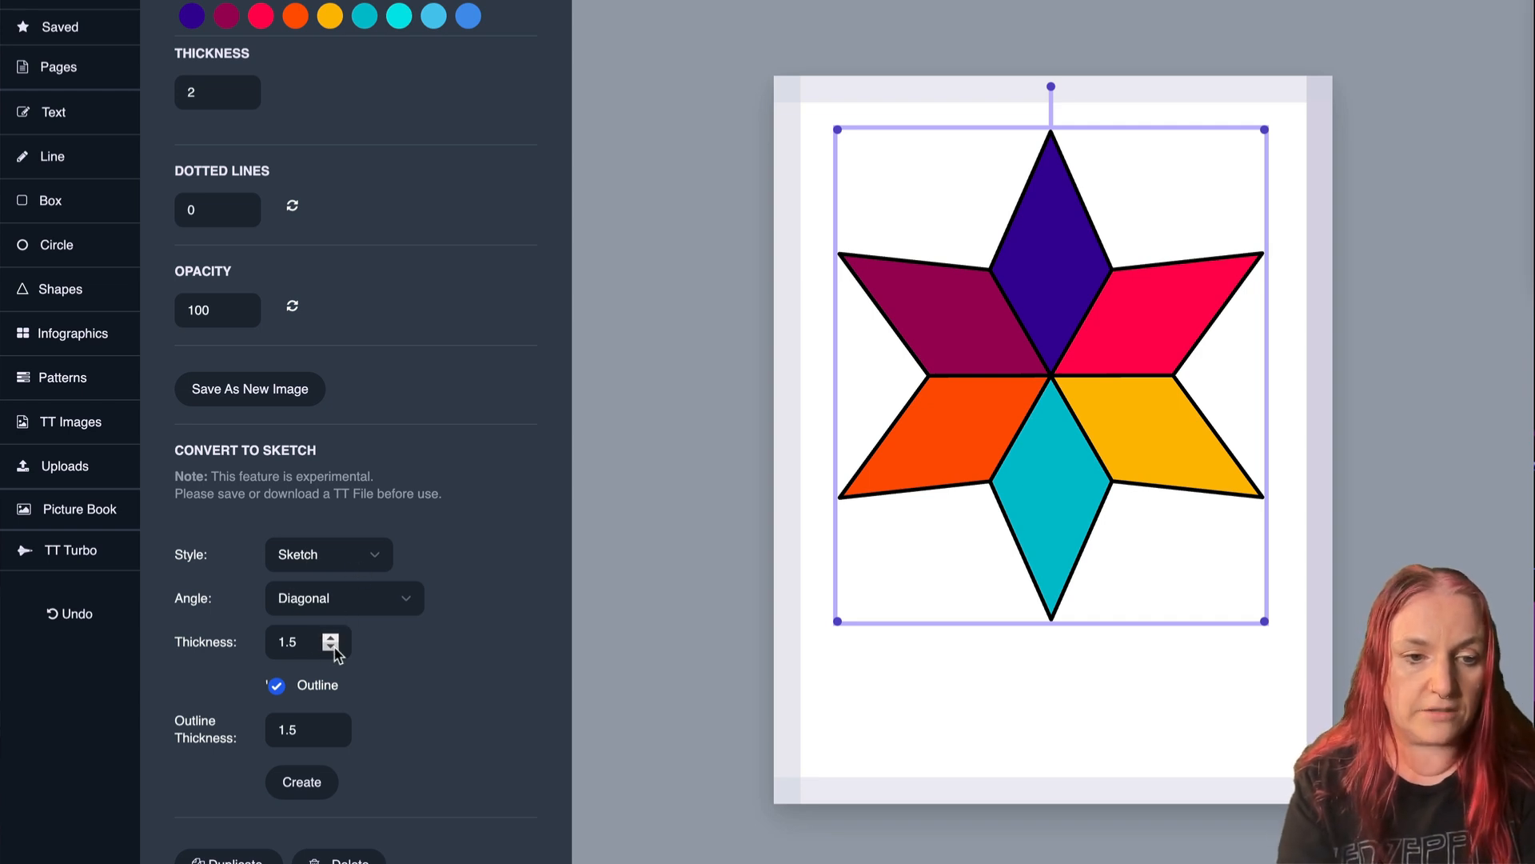
left_click_drag(319, 639, 250, 603)
type(".")
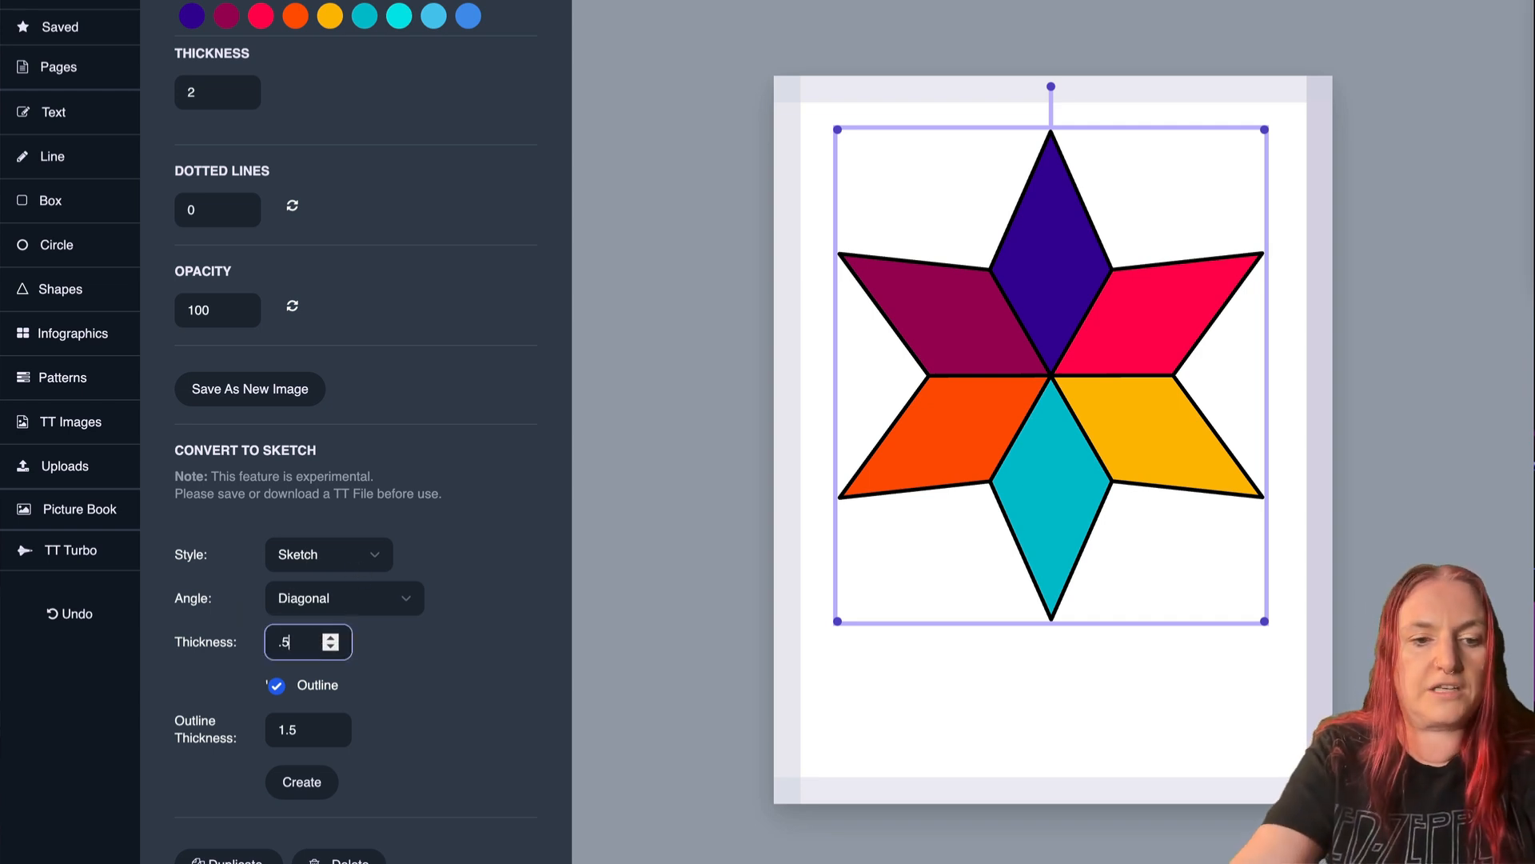
type("5")
left_click(310, 726)
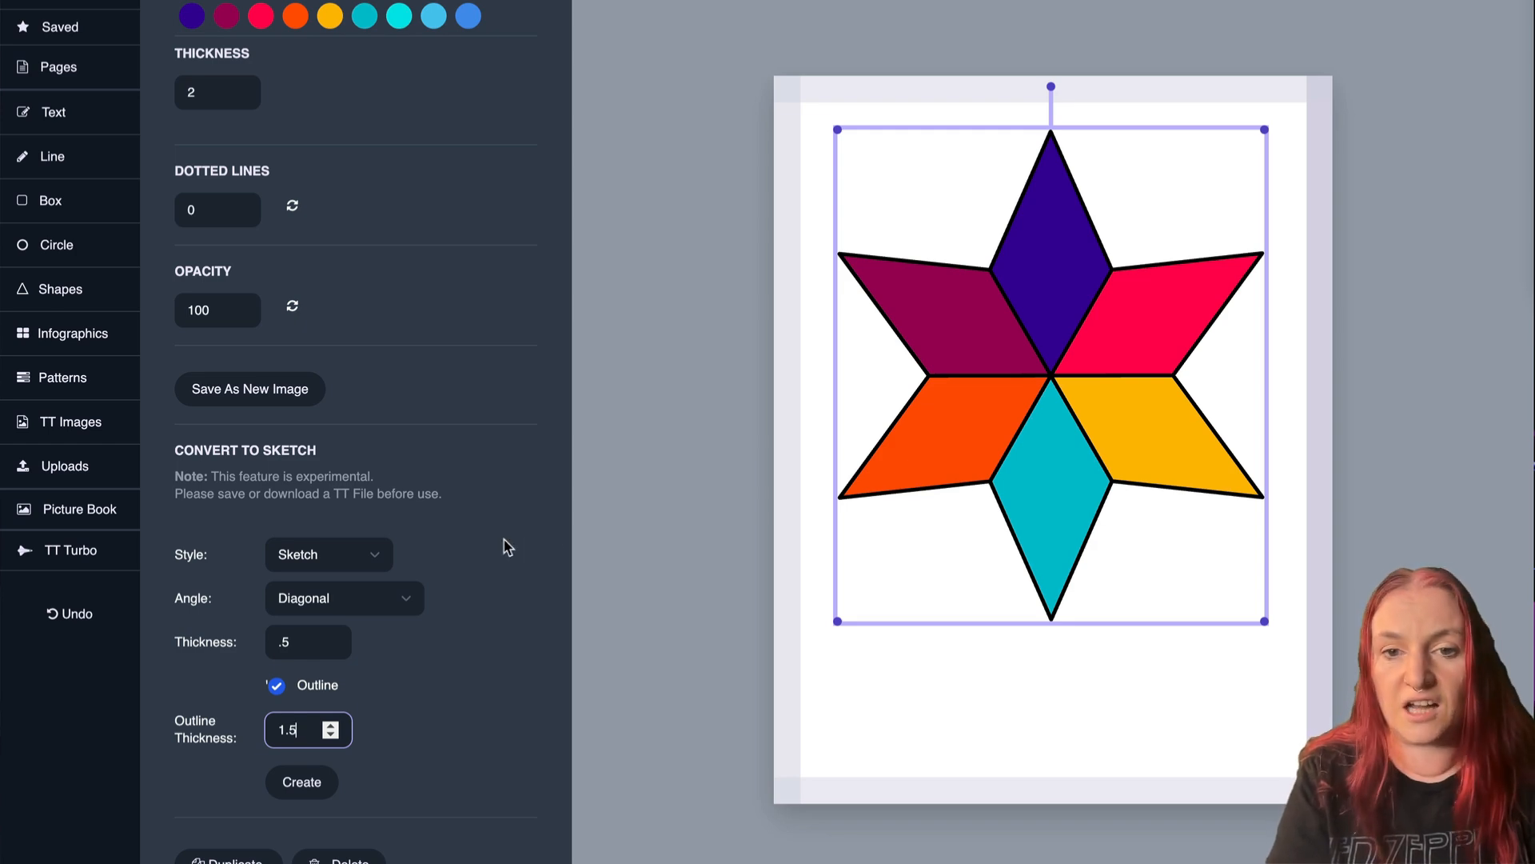
Recolor the star's black borders to white from the base colors.
scroll(506, 544, "up", 10)
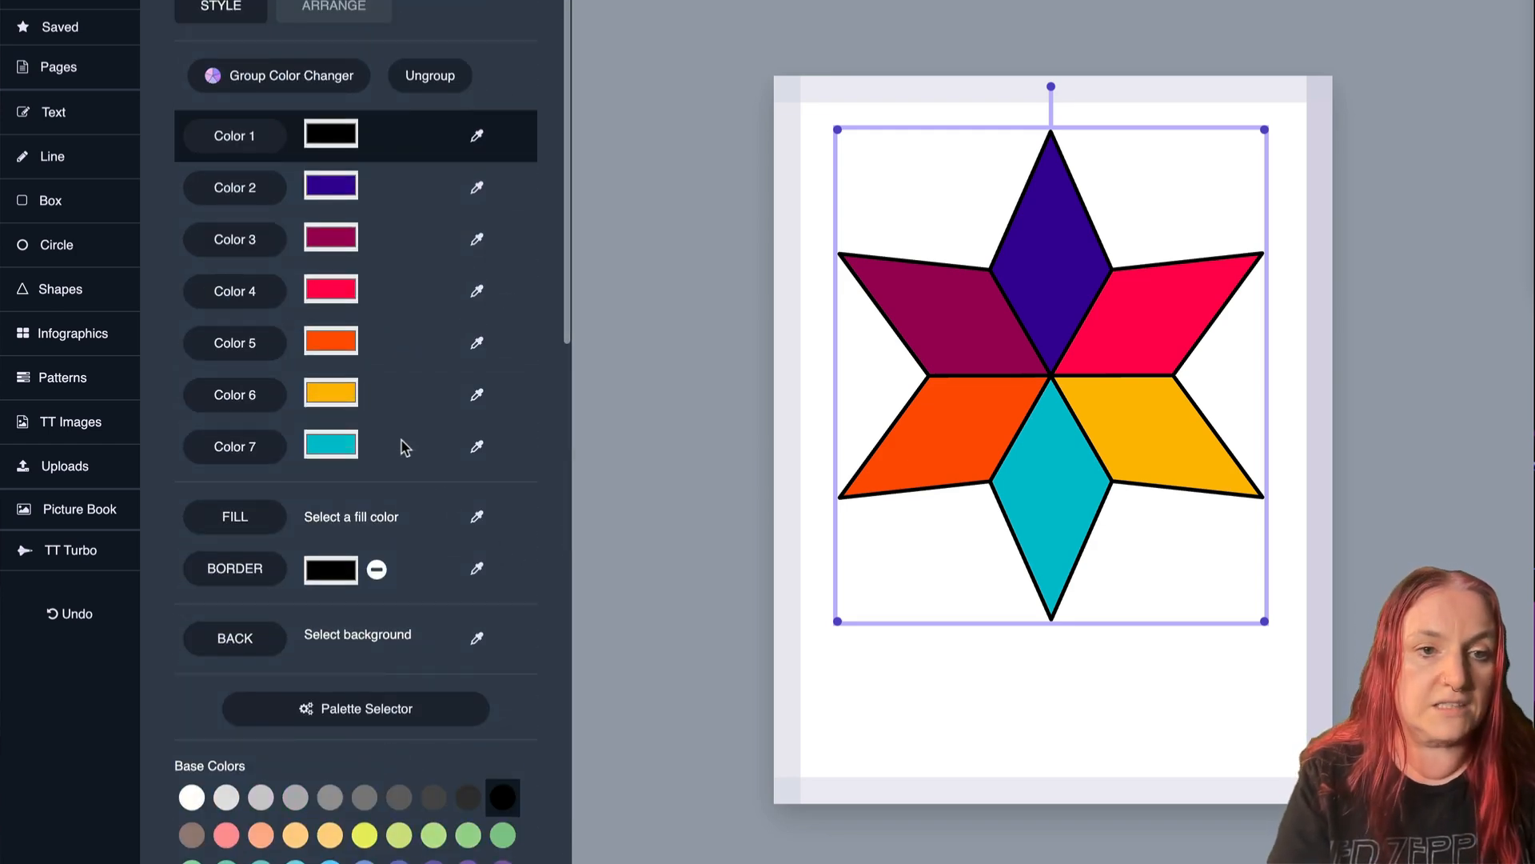
scroll(405, 446, "down", 5)
left_click(190, 413)
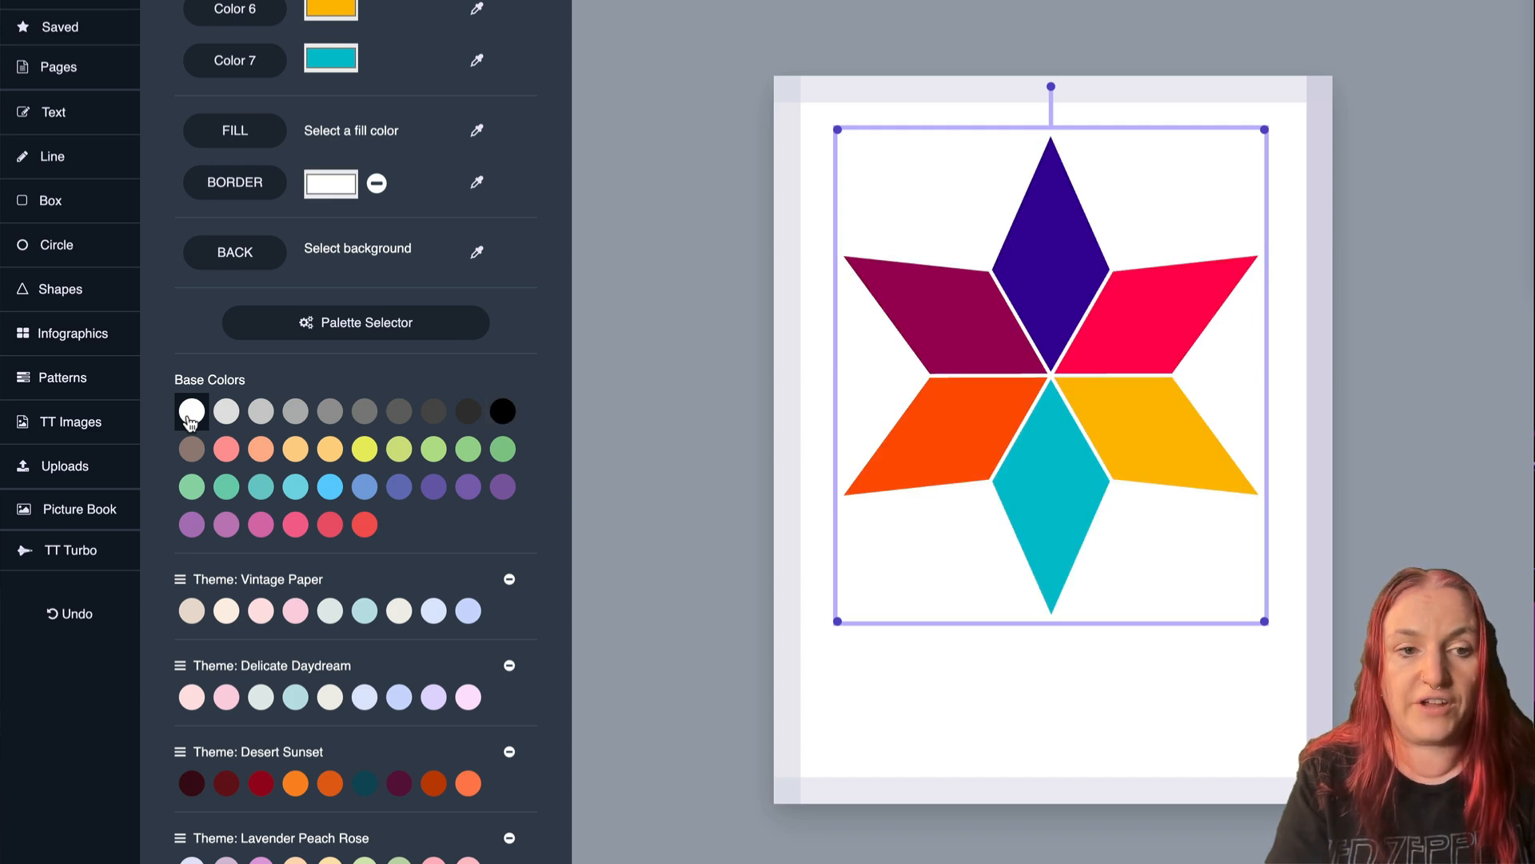
Turn off the sketch outline and convert the star to a diagonal Sketch with a thickness of .5.
scroll(549, 263, "down", 15)
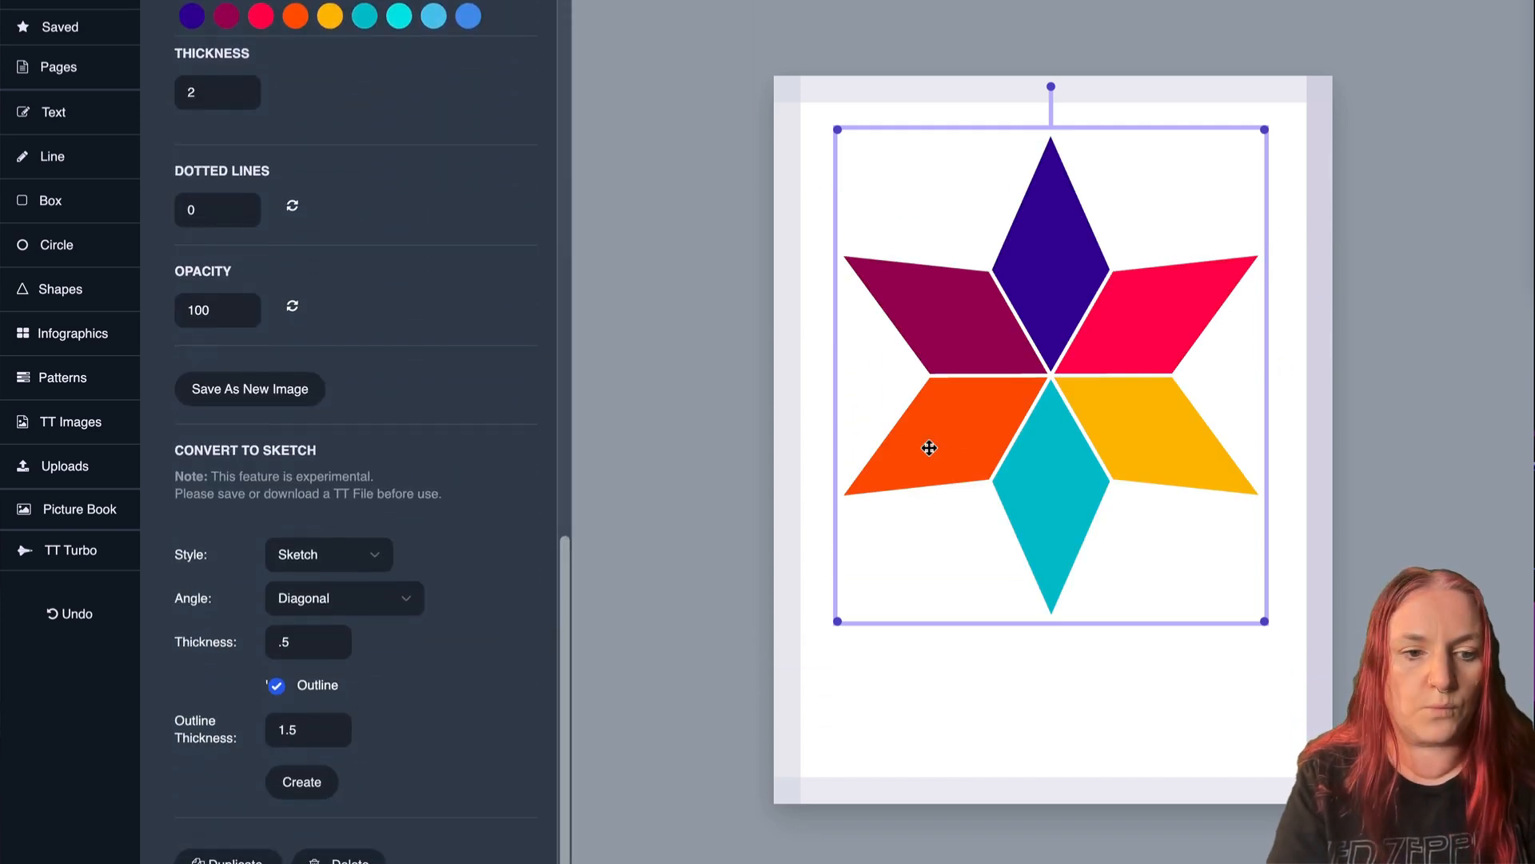
left_click(277, 686)
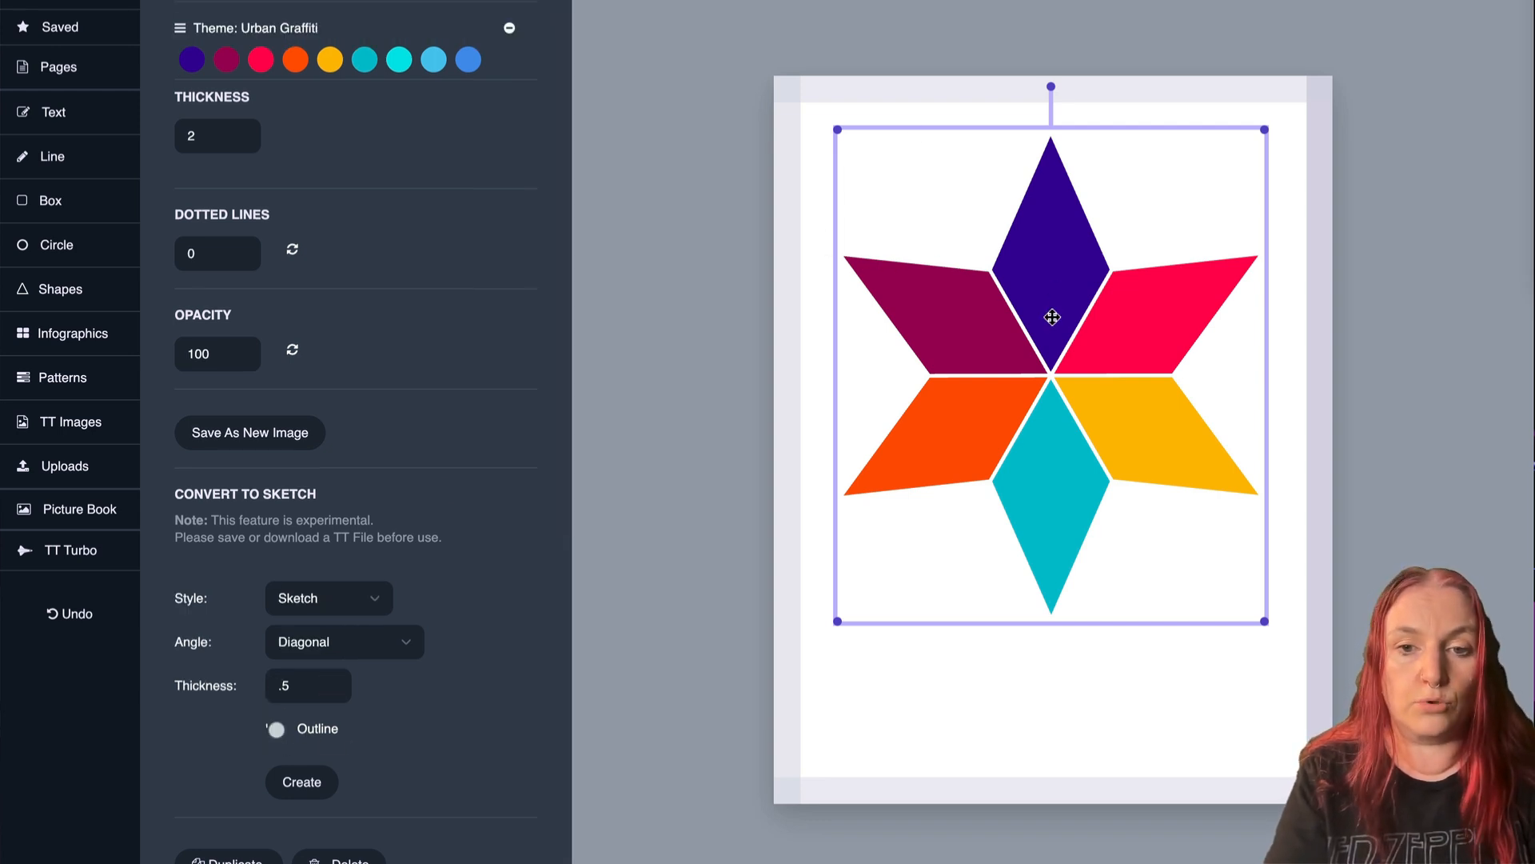
left_click(302, 784)
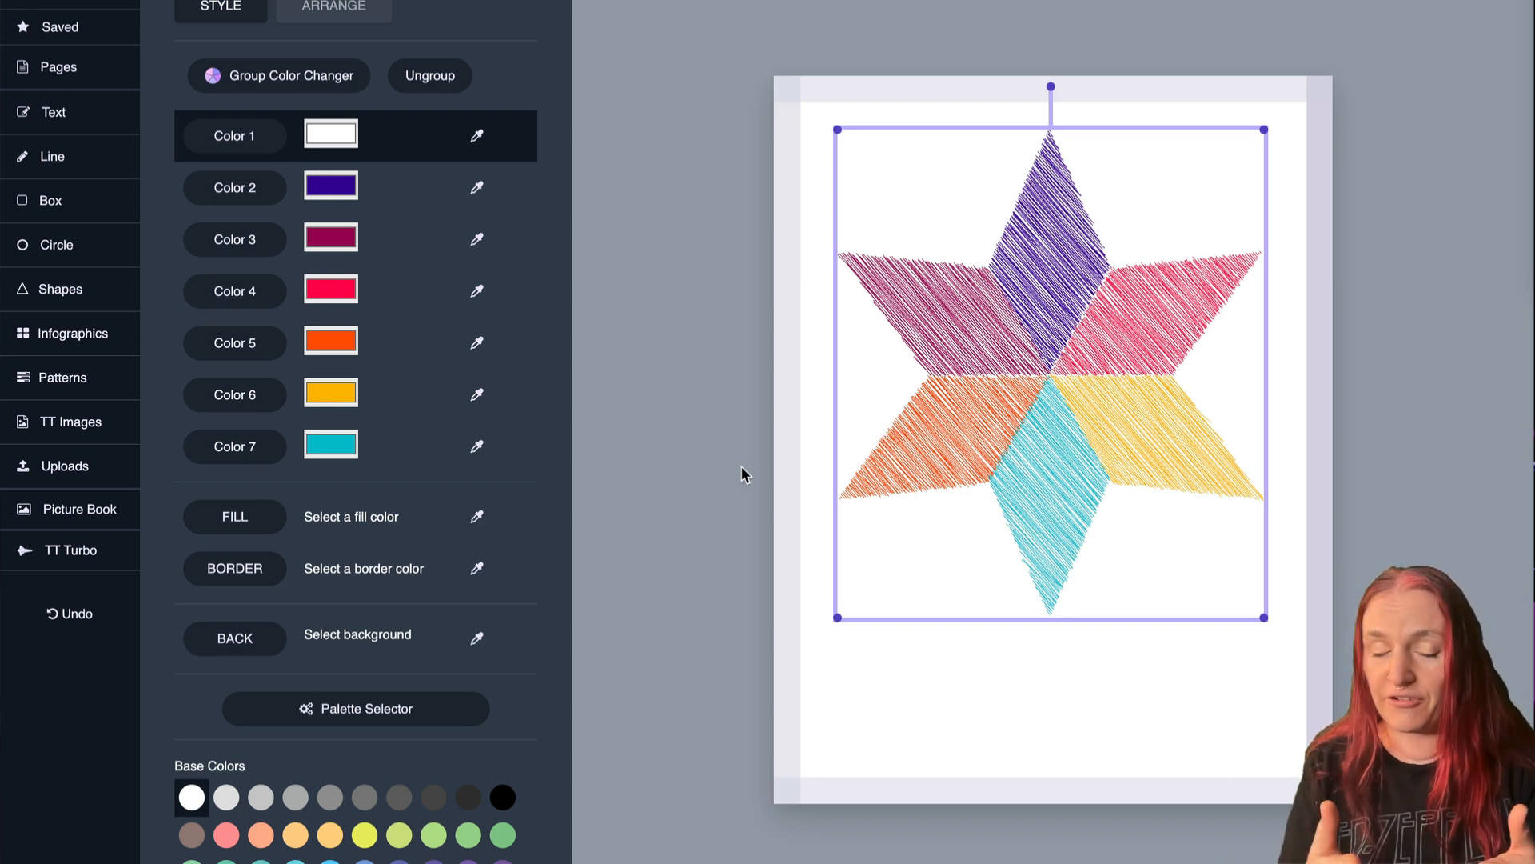
Shrink the sketched star, move it to the page's upper-right corner, then enlarge it to nearly the page width and center it horizontally.
scroll(528, 435, "down", 15)
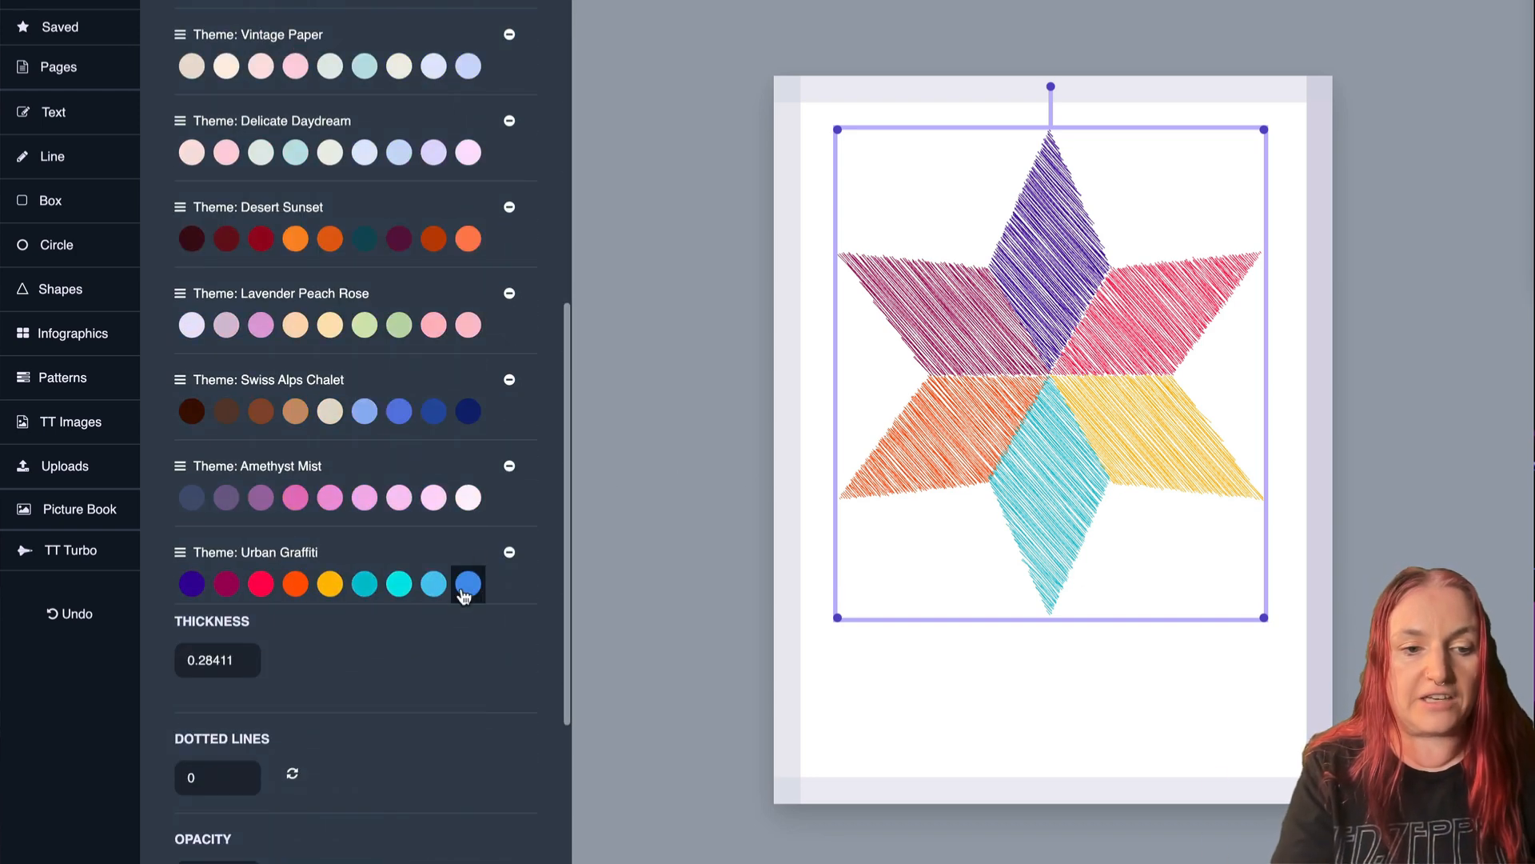
scroll(446, 637, "down", 2)
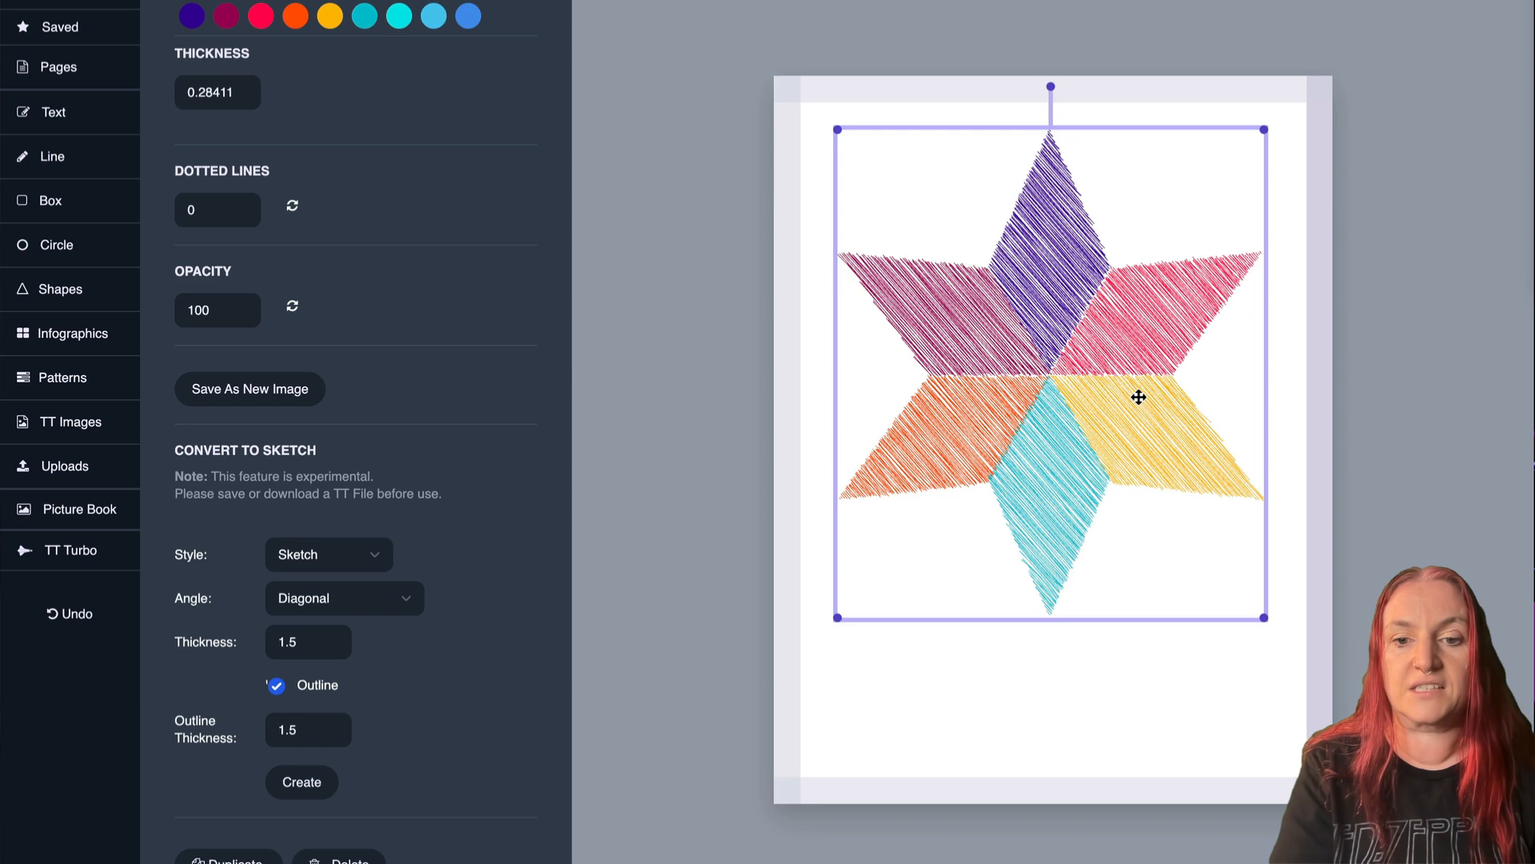
left_click_drag(1264, 618, 1010, 326)
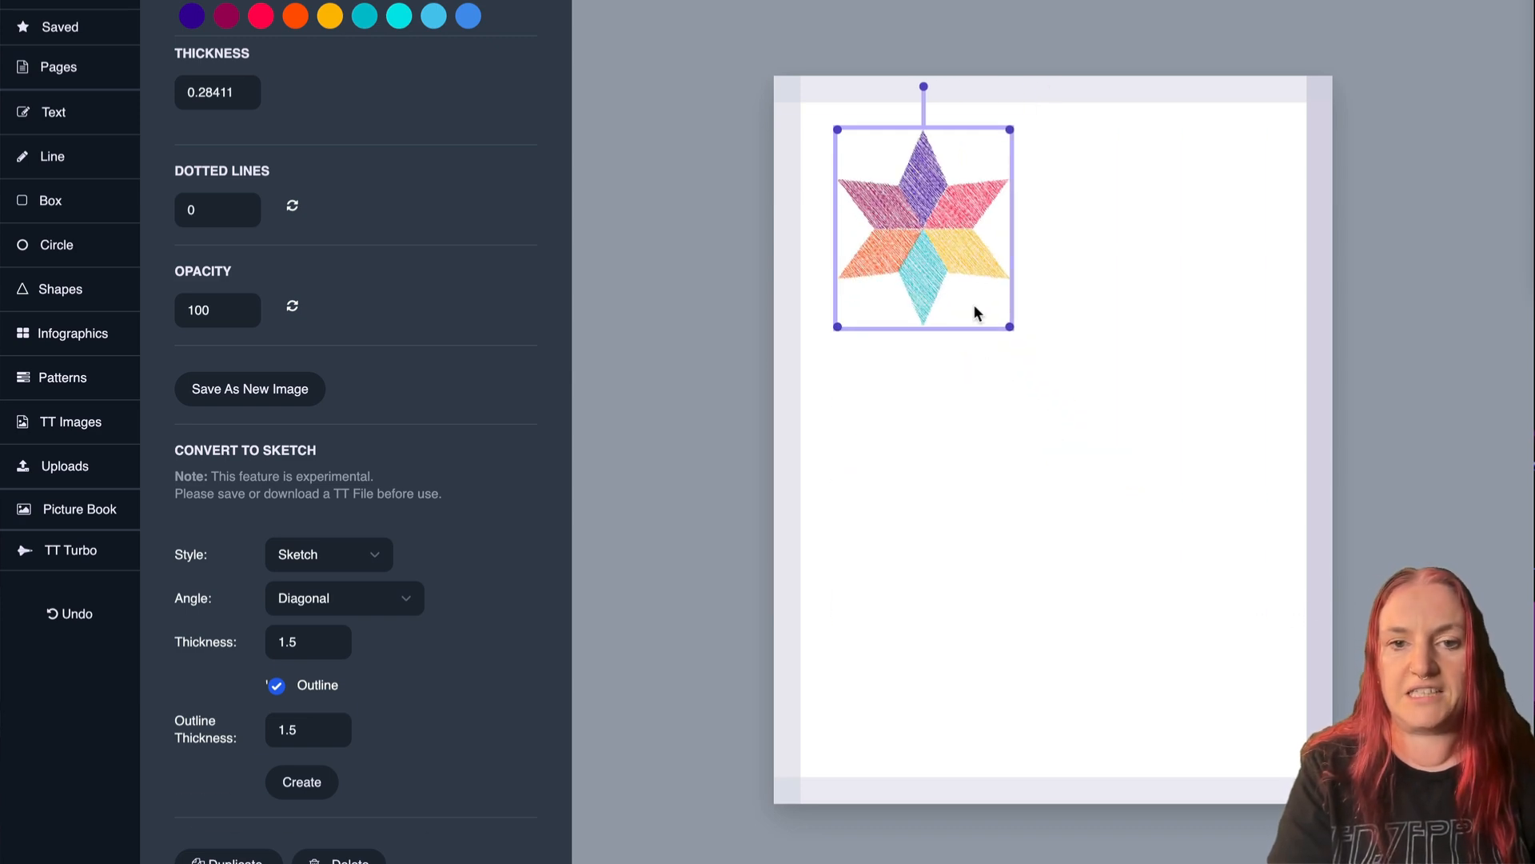
left_click_drag(934, 228, 1232, 214)
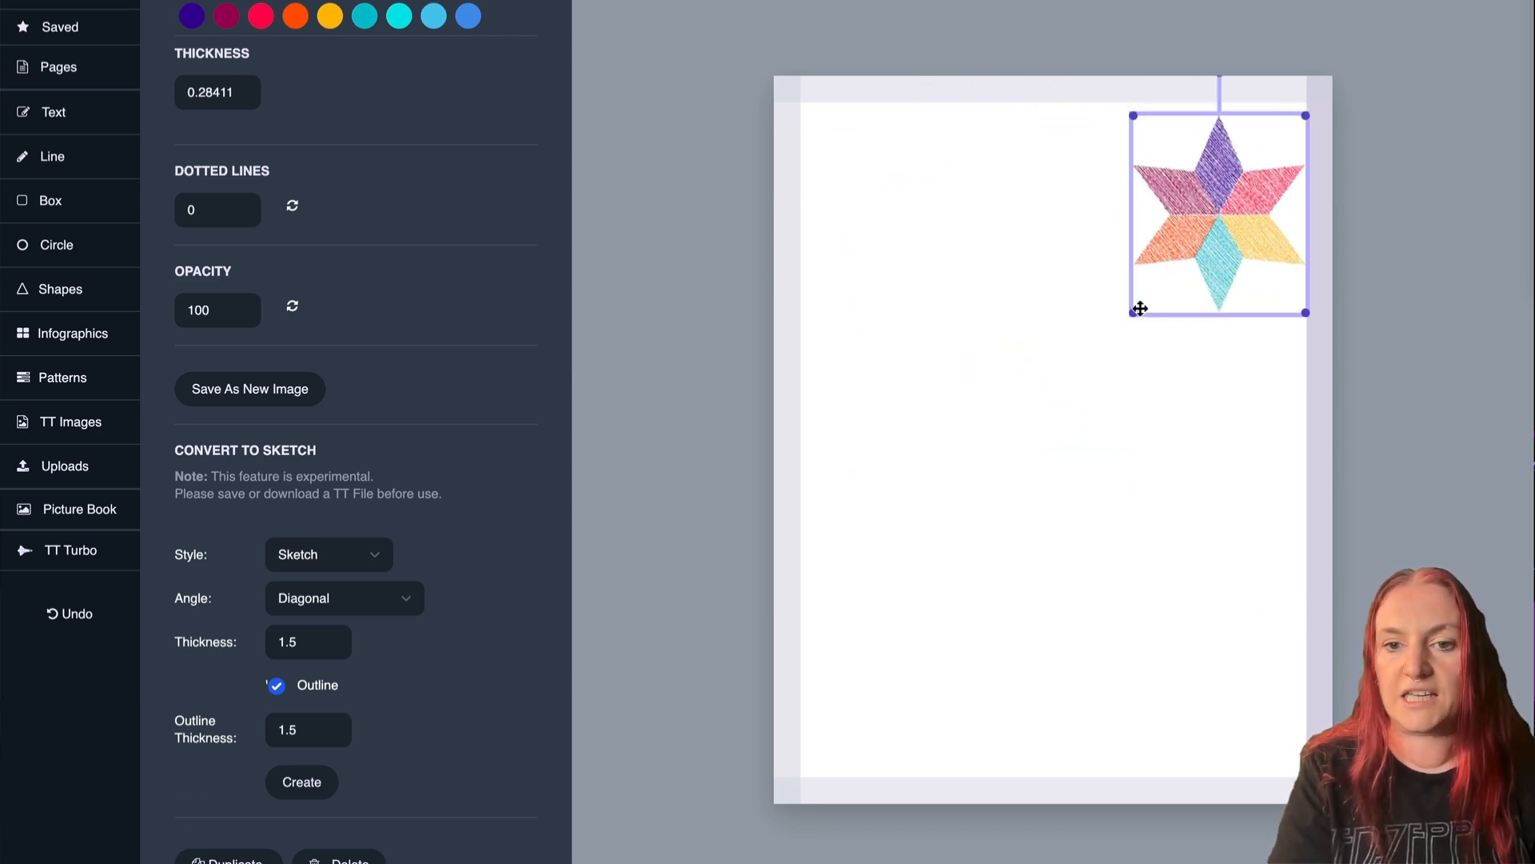
left_click_drag(1140, 308, 802, 652)
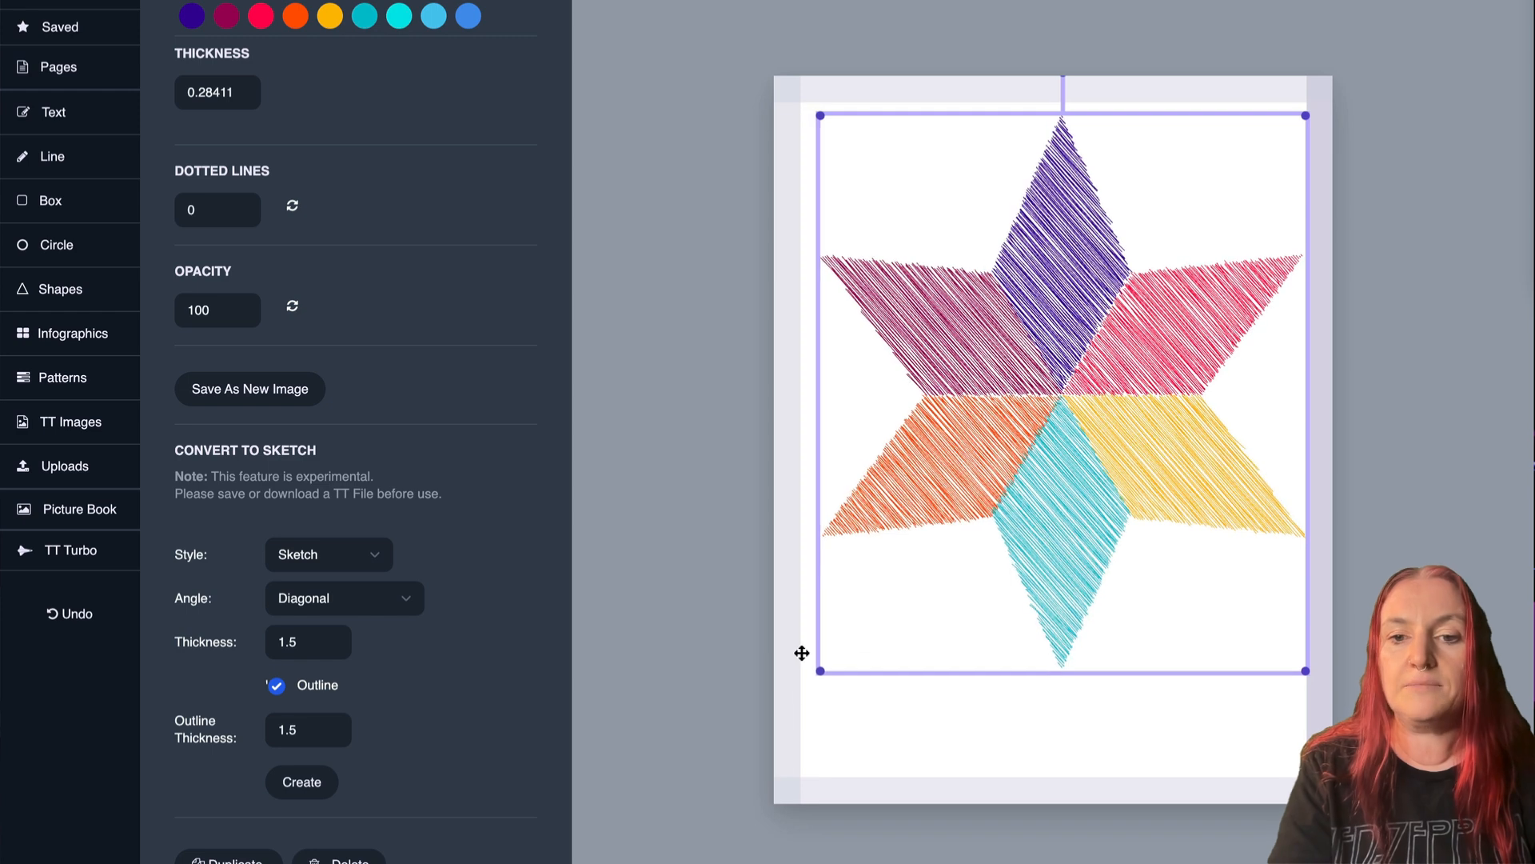
left_click_drag(994, 387, 991, 391)
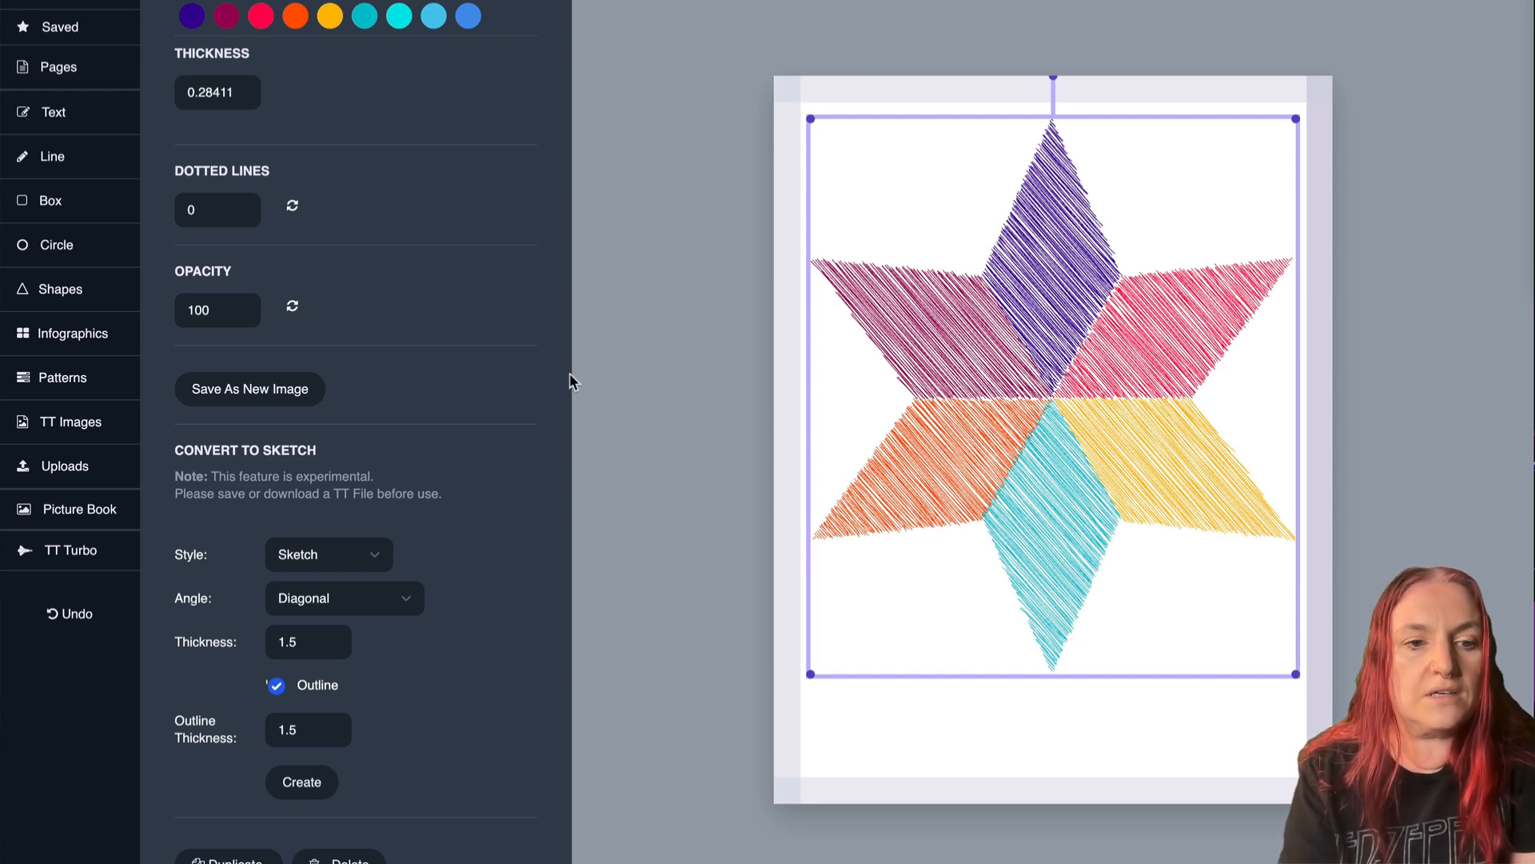
Save the sketched star as a new image.
left_click(272, 397)
scroll(264, 120, "up", 5)
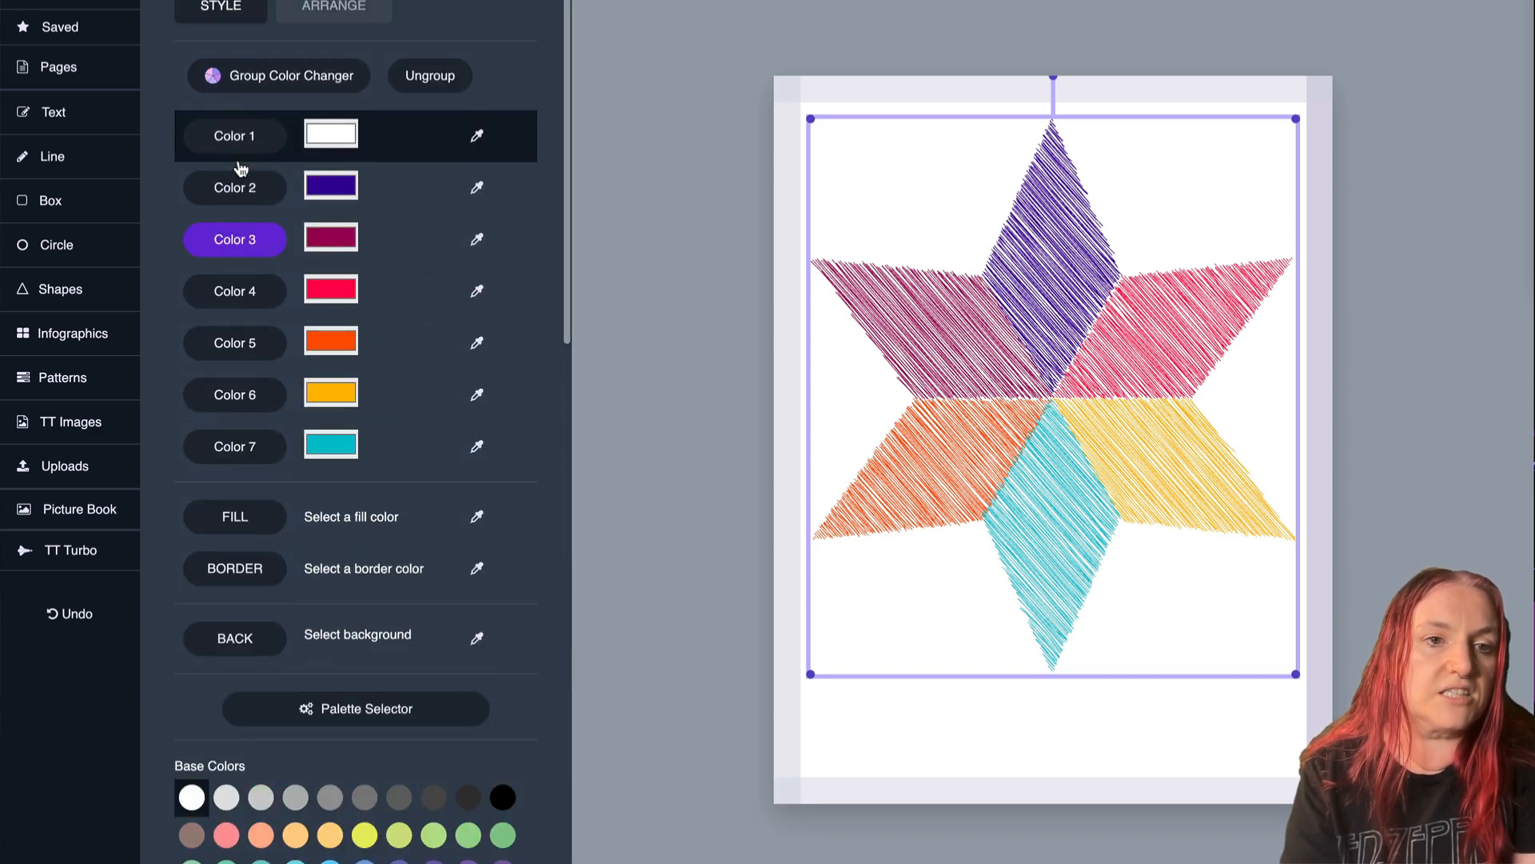
scroll(336, 452, "down", 10)
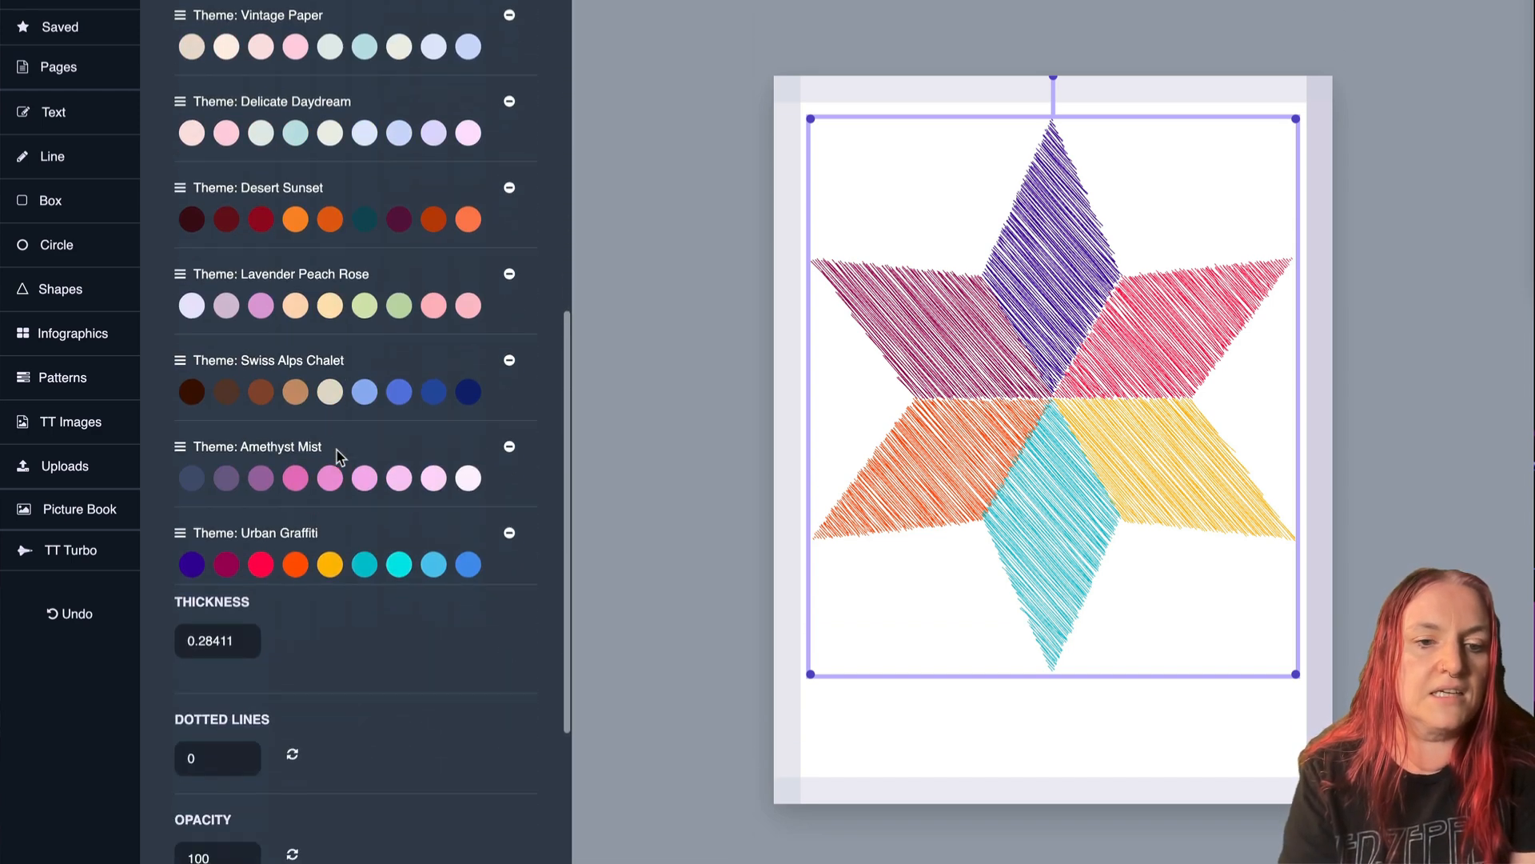
scroll(338, 424, "down", 3)
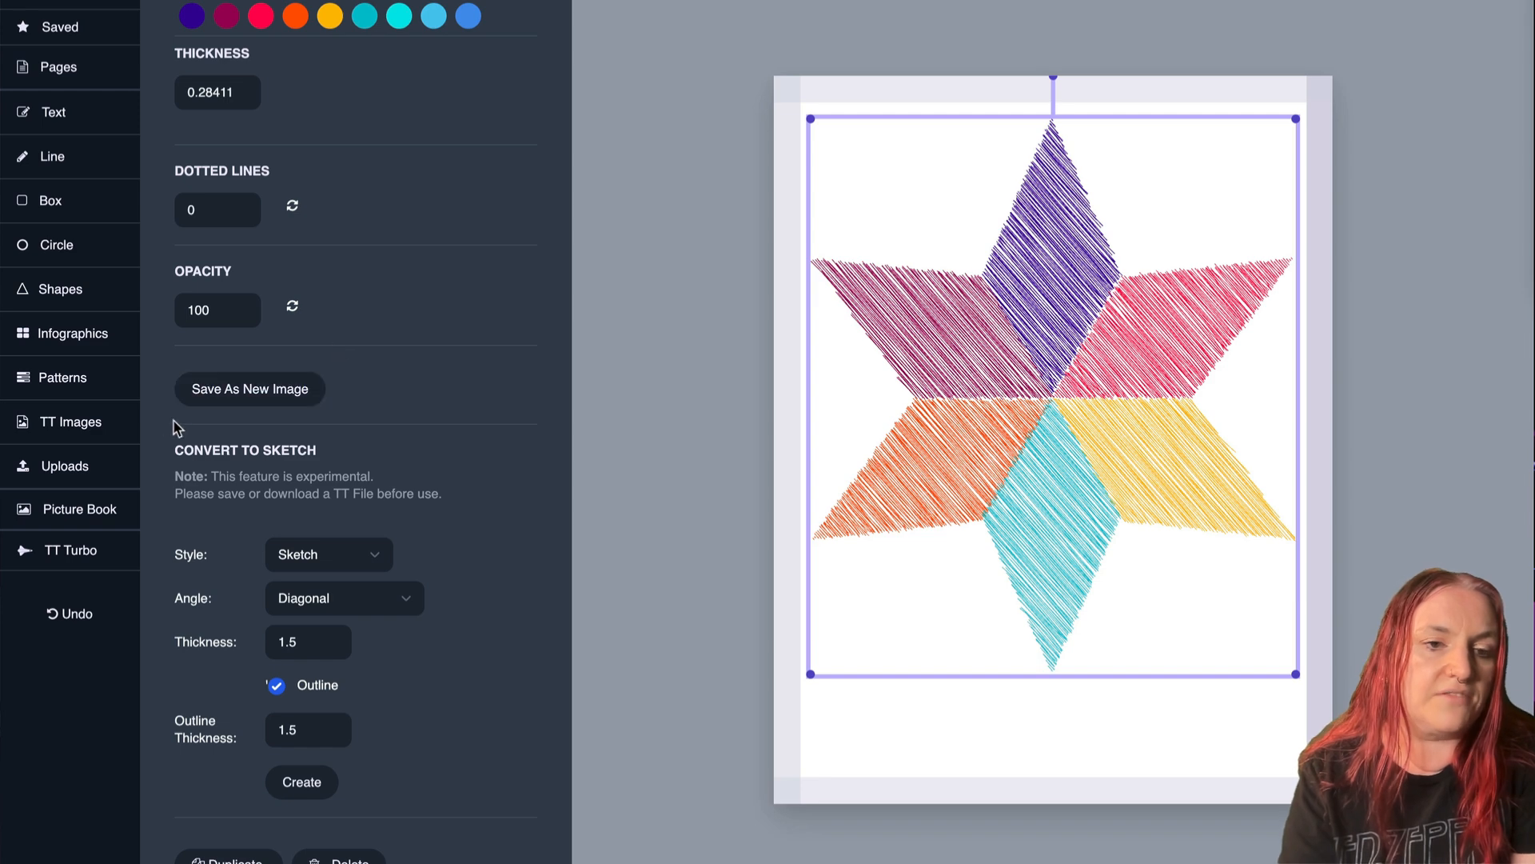
left_click(273, 398)
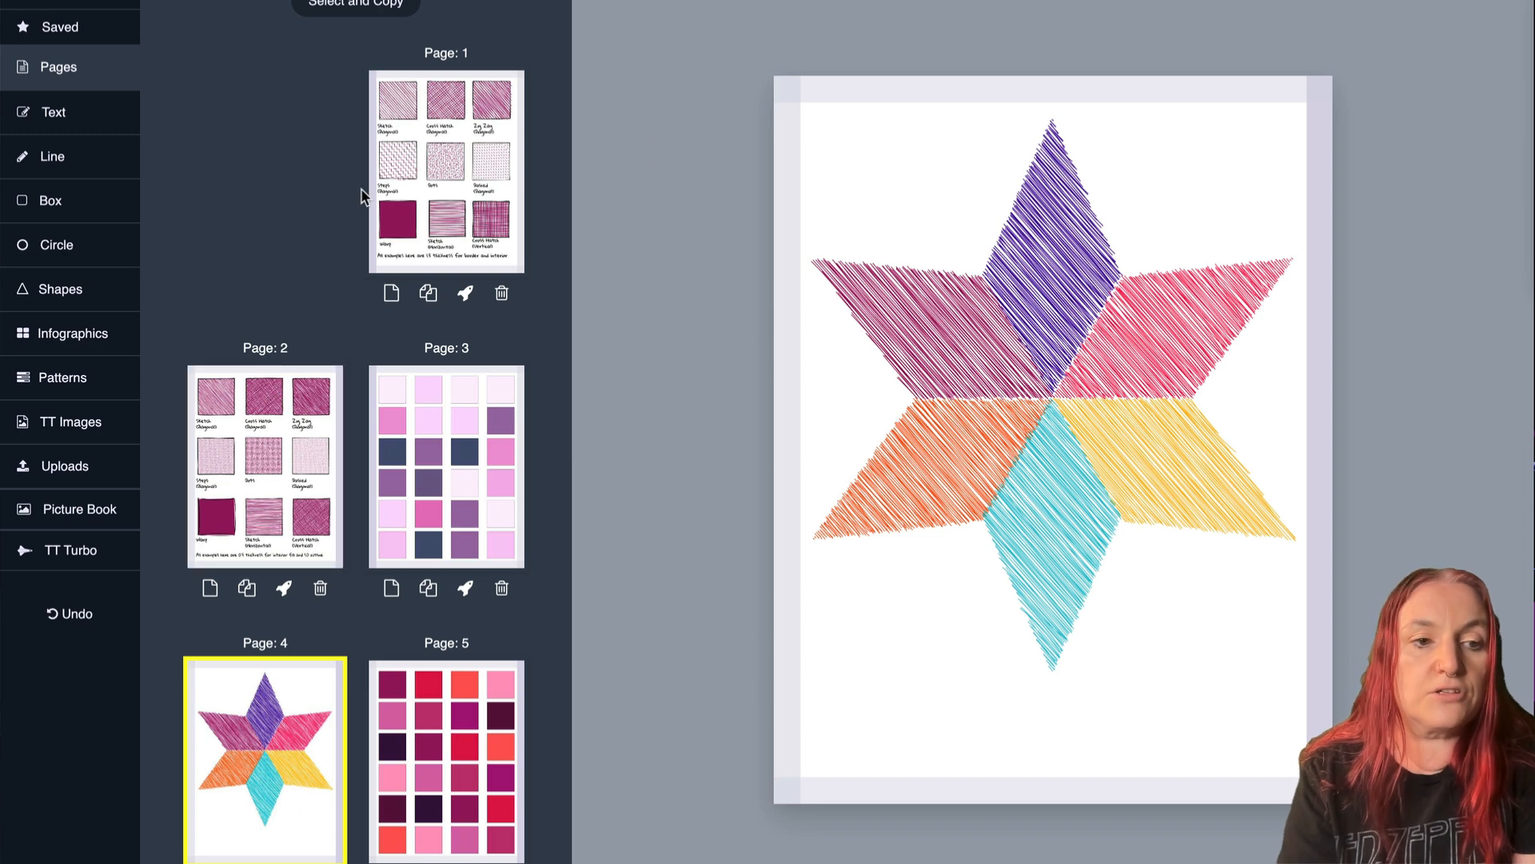
Insert the saved star image from the TT Generated uploads folder and offset it down and to the right over the original.
left_click(36, 488)
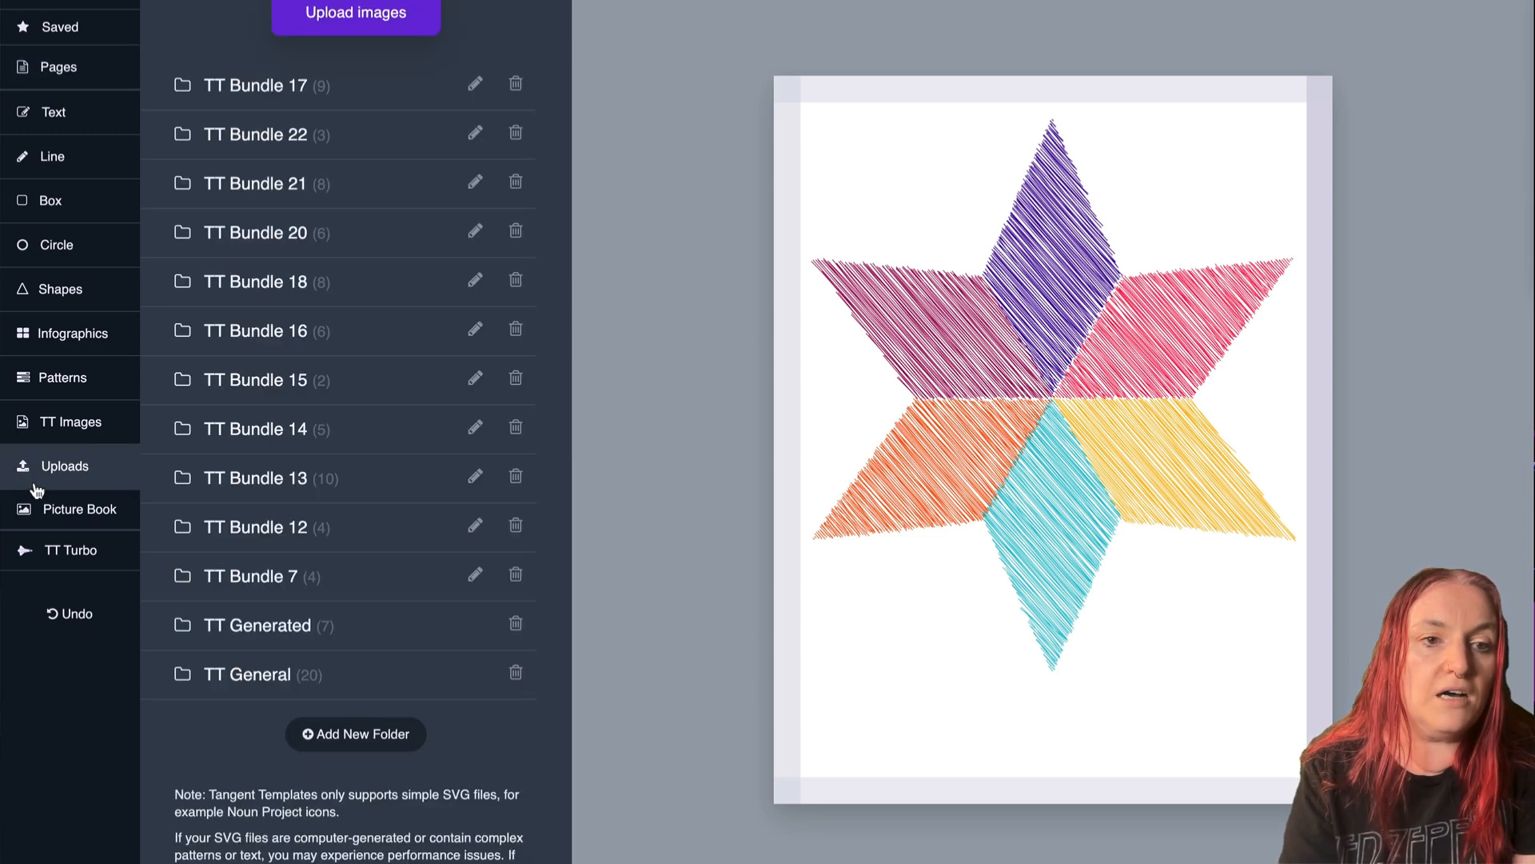
left_click(252, 632)
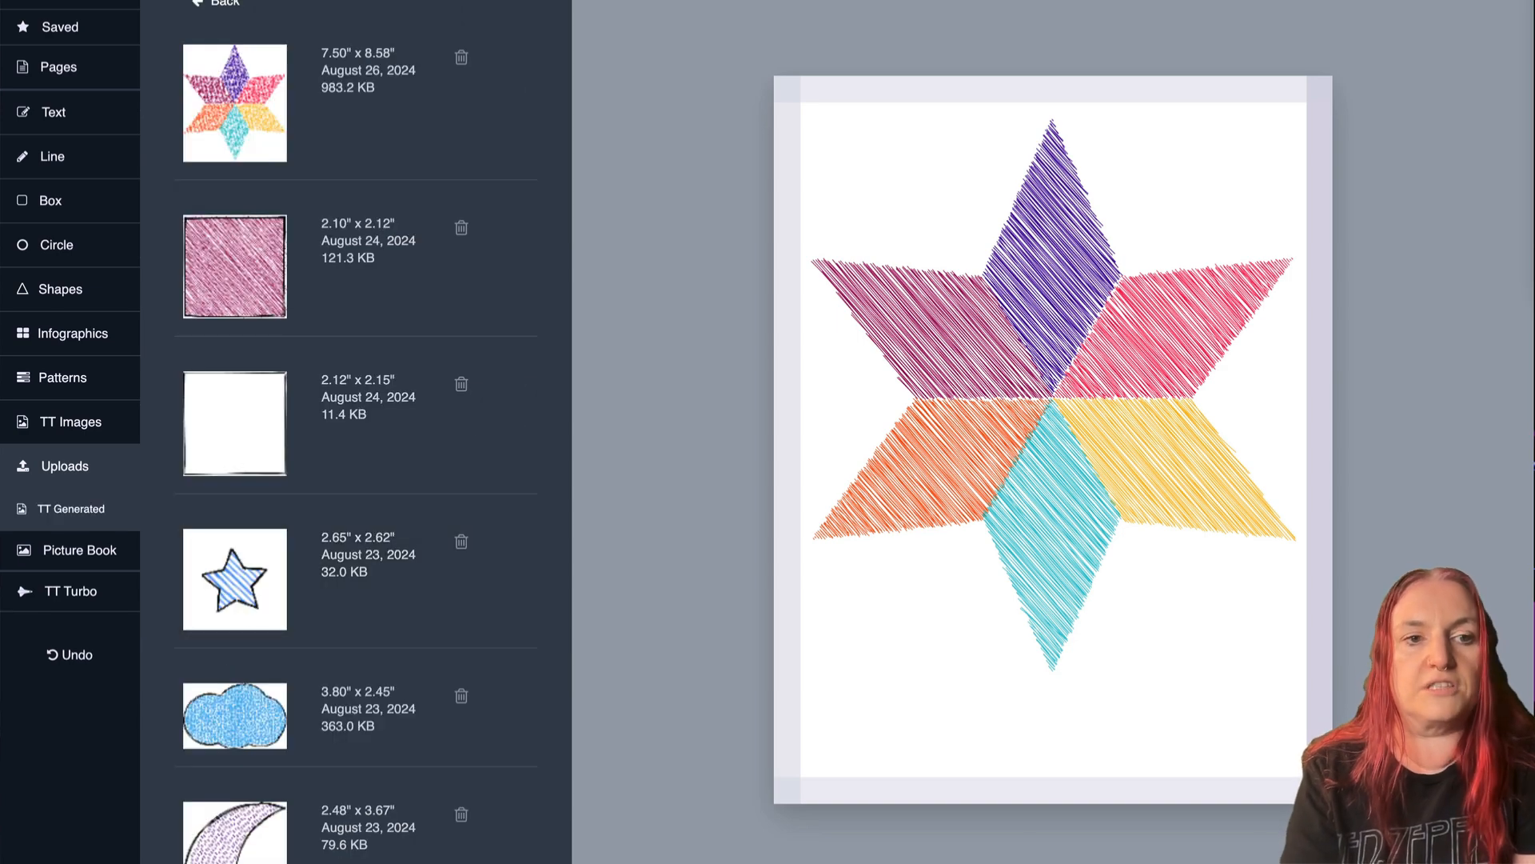
left_click(222, 97)
left_click(1087, 496)
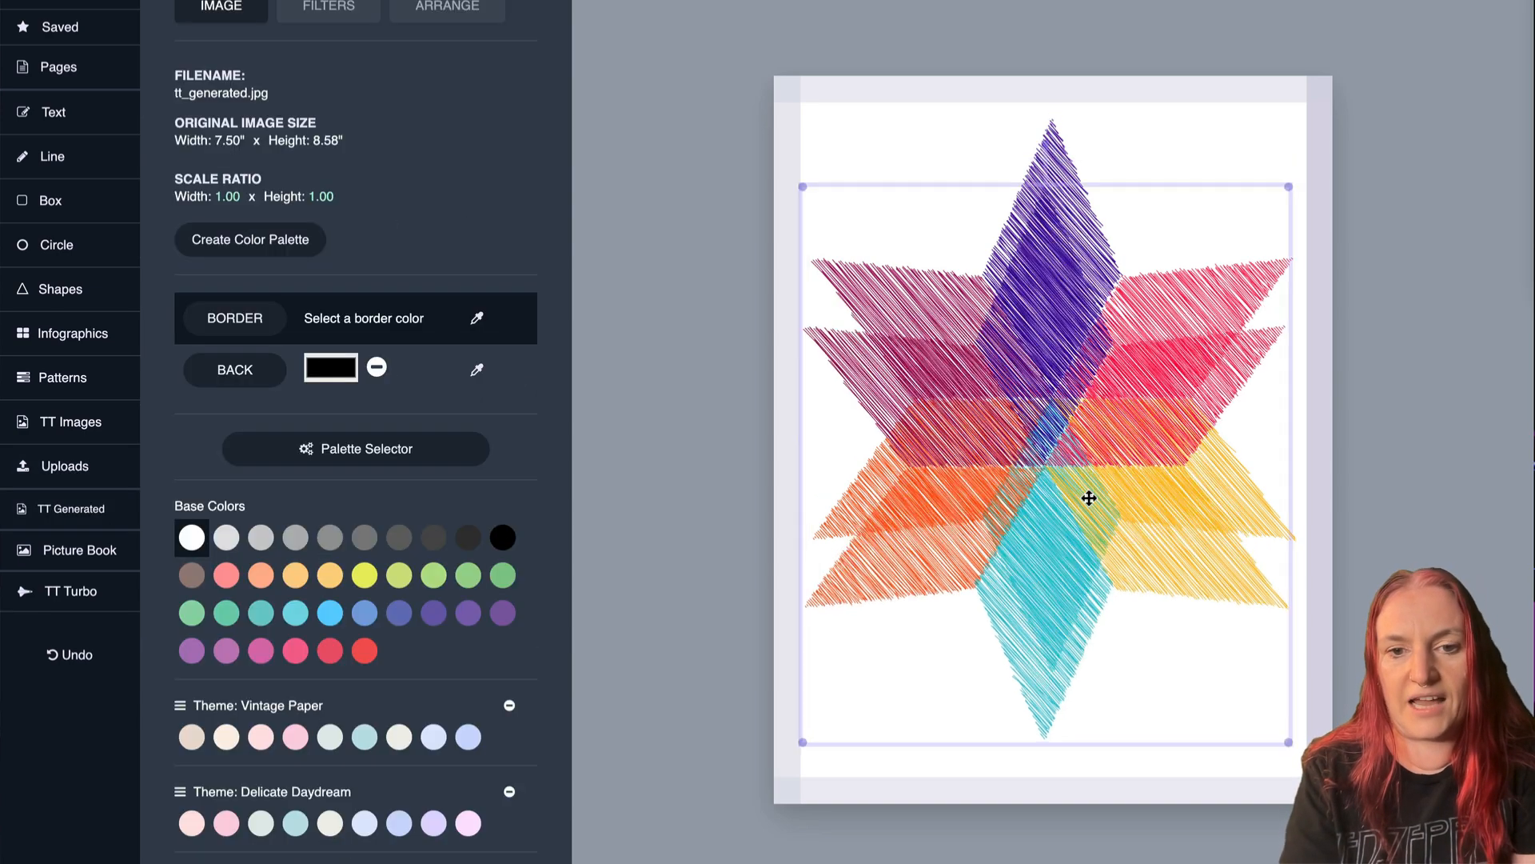
left_click_drag(1087, 497, 1168, 596)
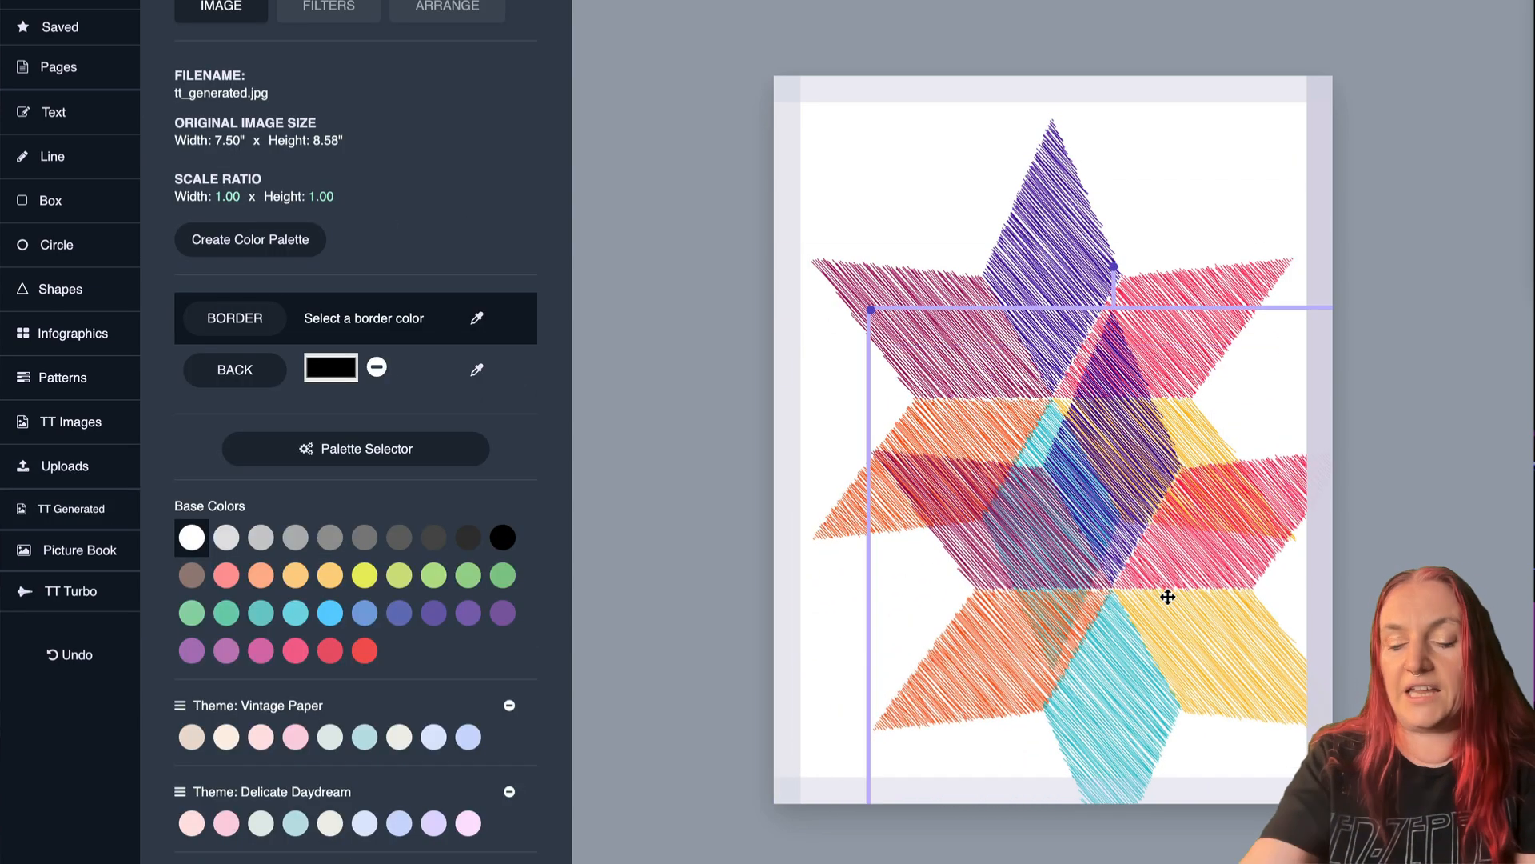
Clear the stars from the page and insert the five-slice pie infographic in the page's upper half.
key("Delete")
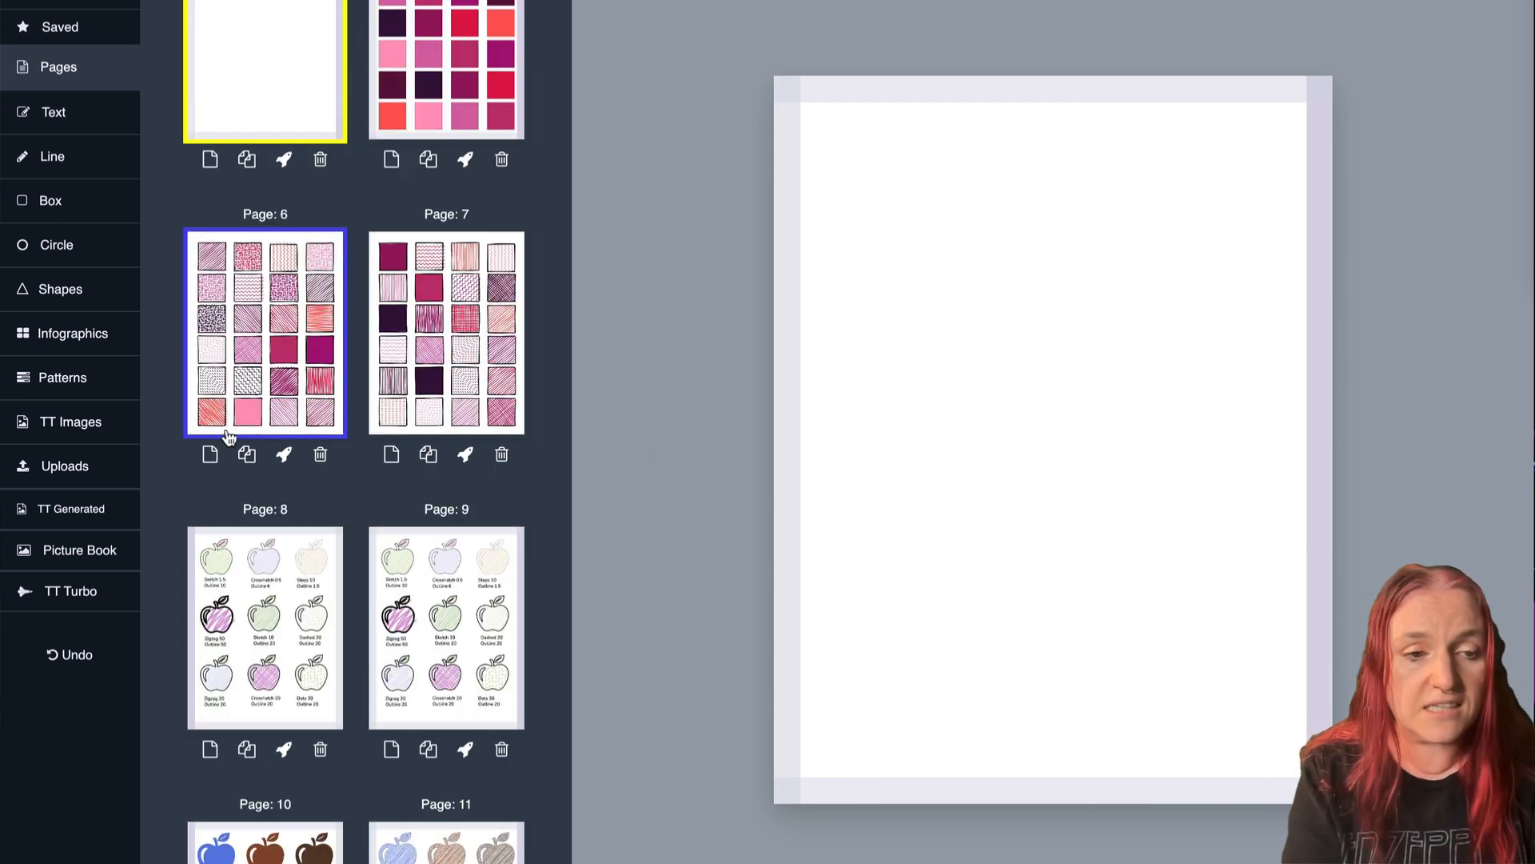
left_click(53, 347)
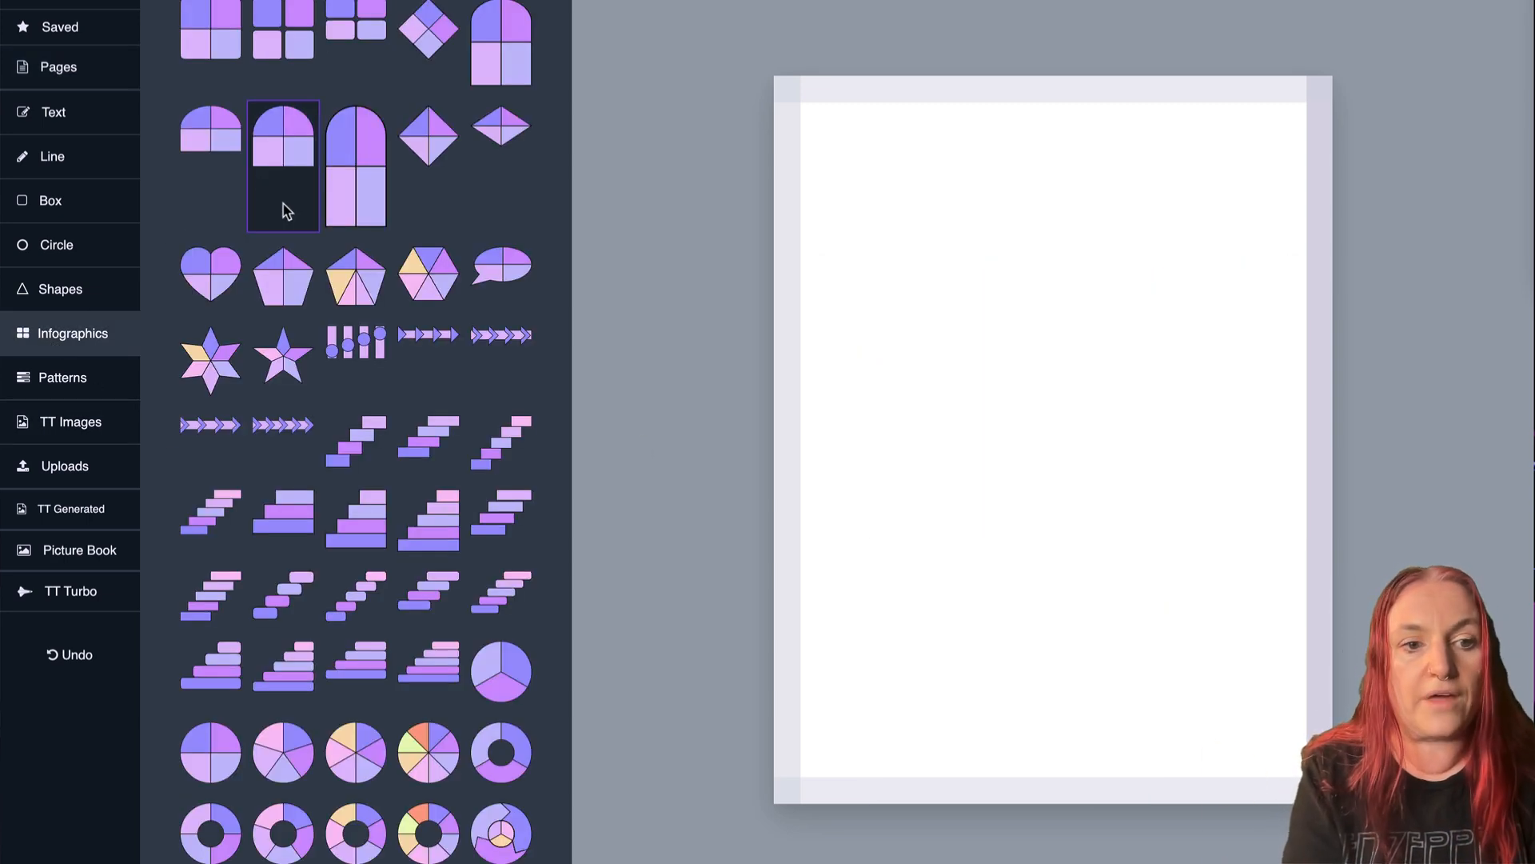
left_click(286, 754)
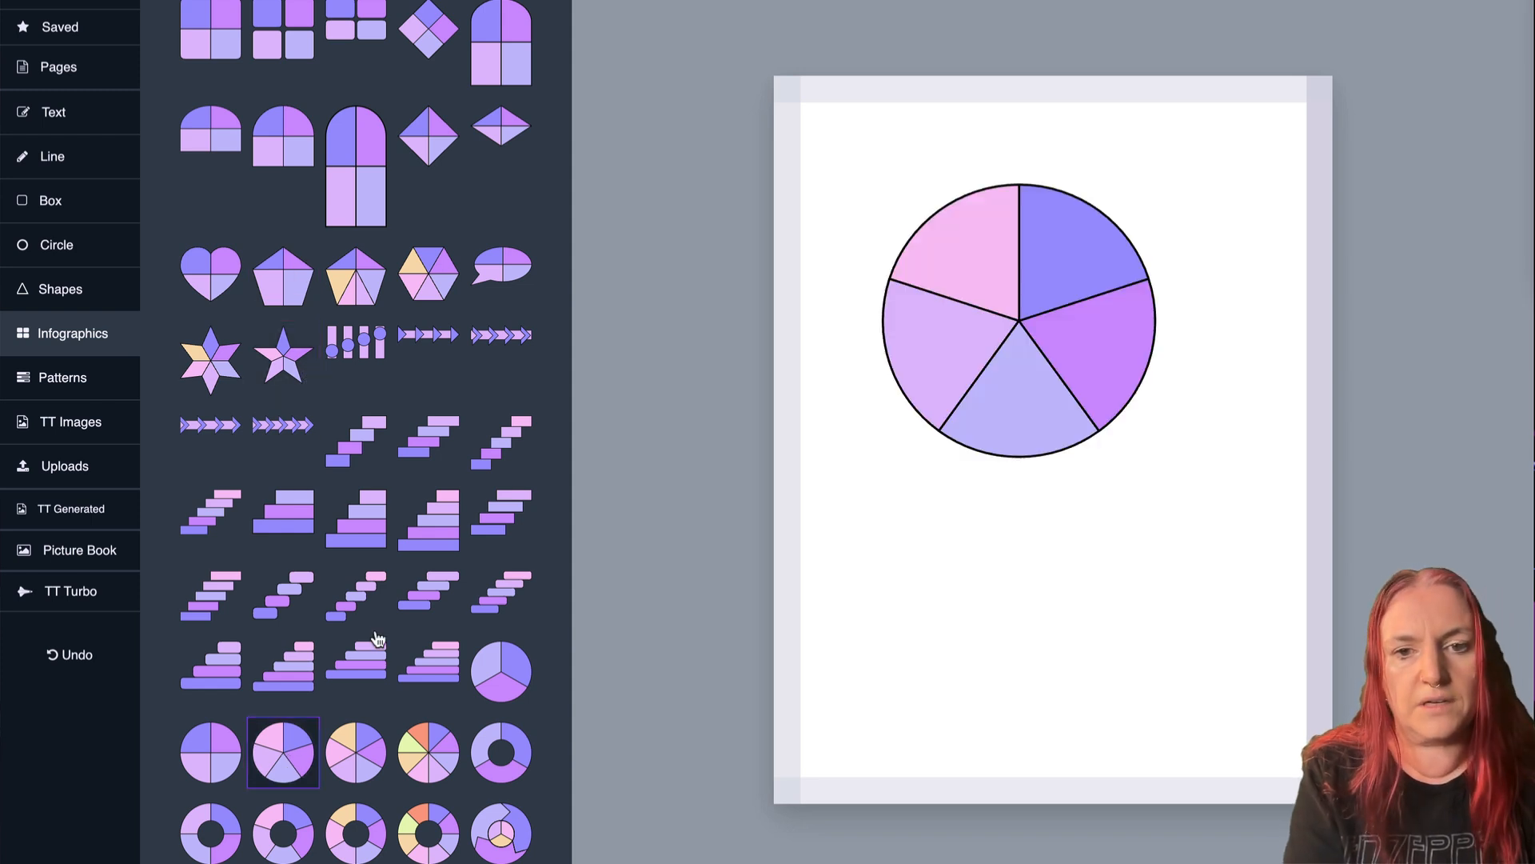
left_click(1068, 266)
left_click_drag(1068, 266, 1054, 247)
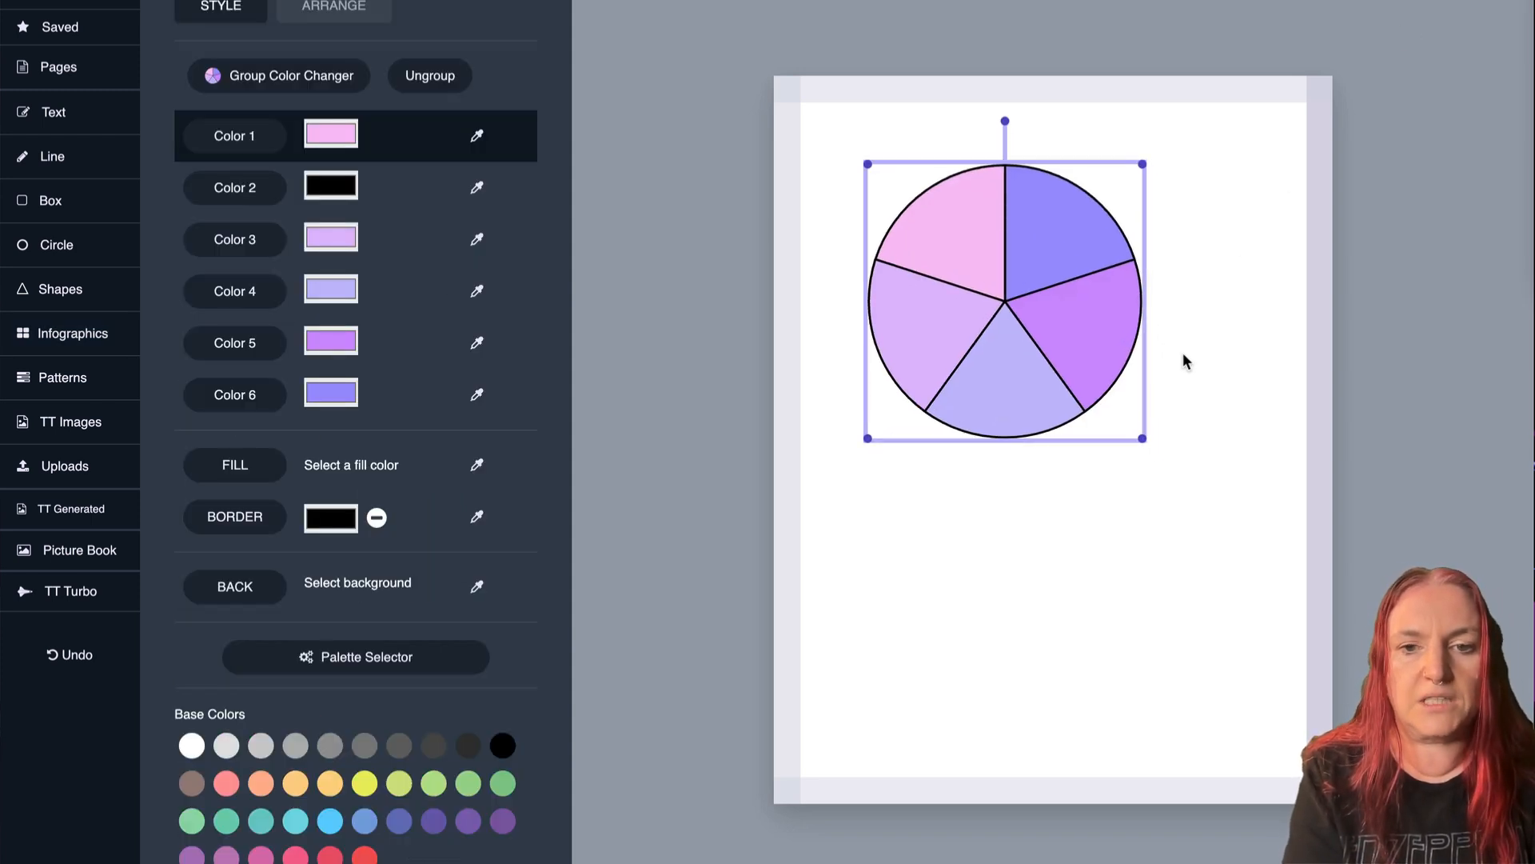
Recolor the pie infographic with the Northern Lights theme.
left_click(232, 75)
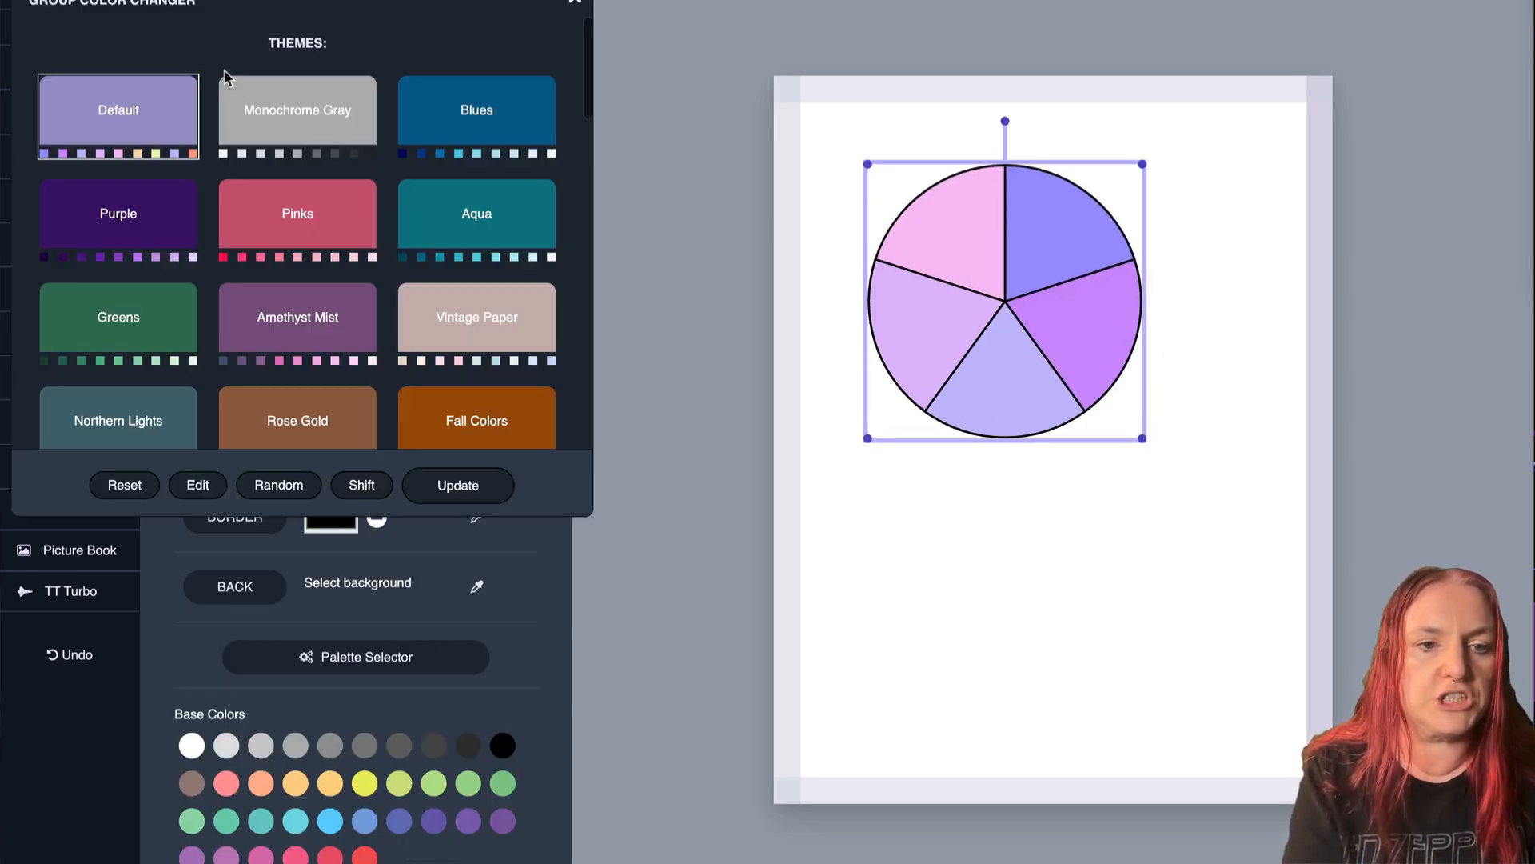
scroll(302, 204, "down", 2)
scroll(301, 202, "down", 3)
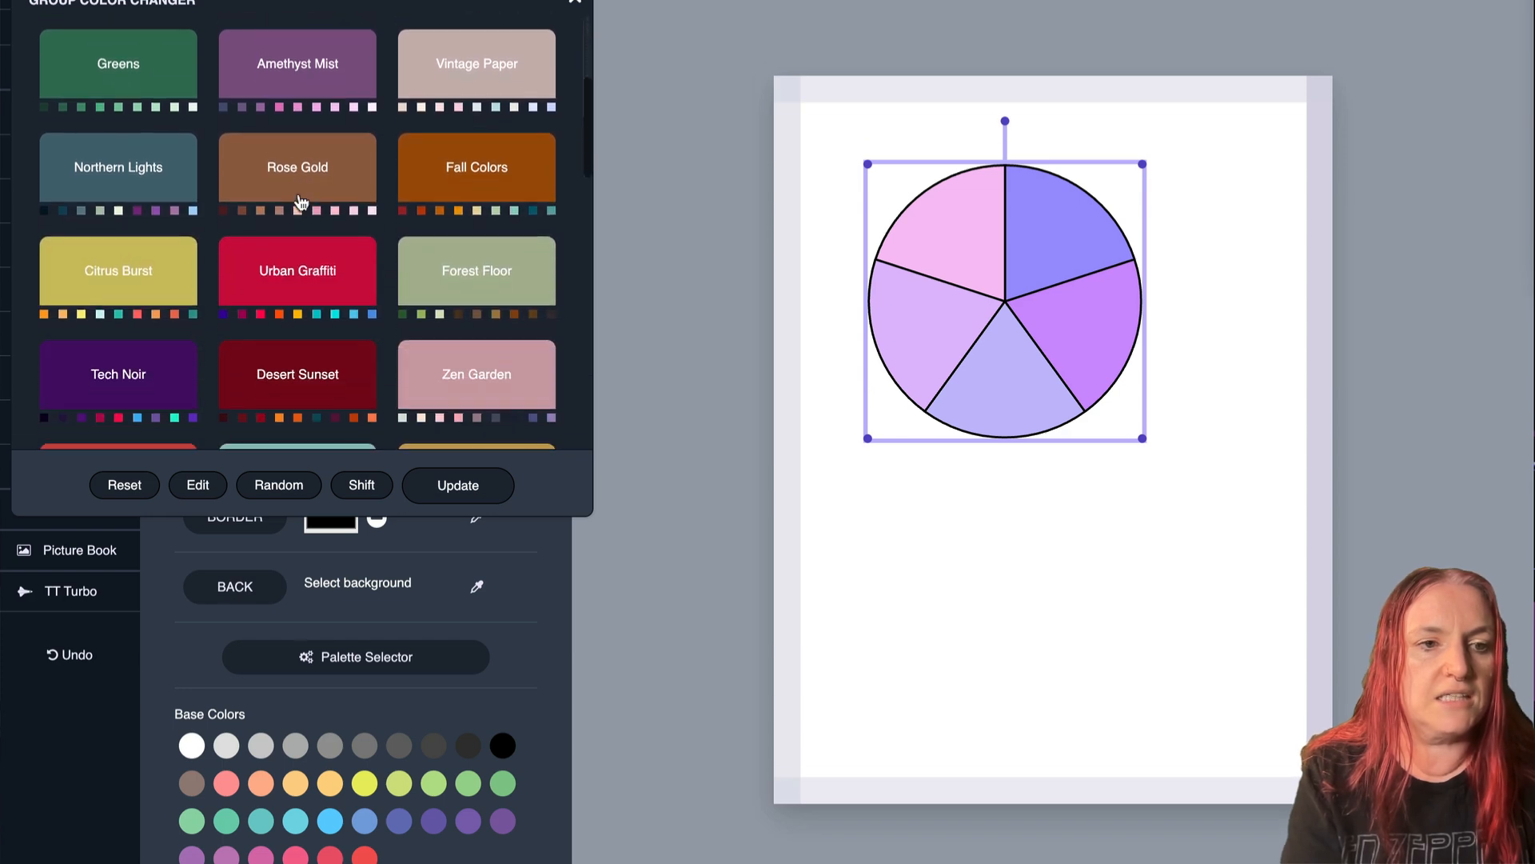
left_click(100, 154)
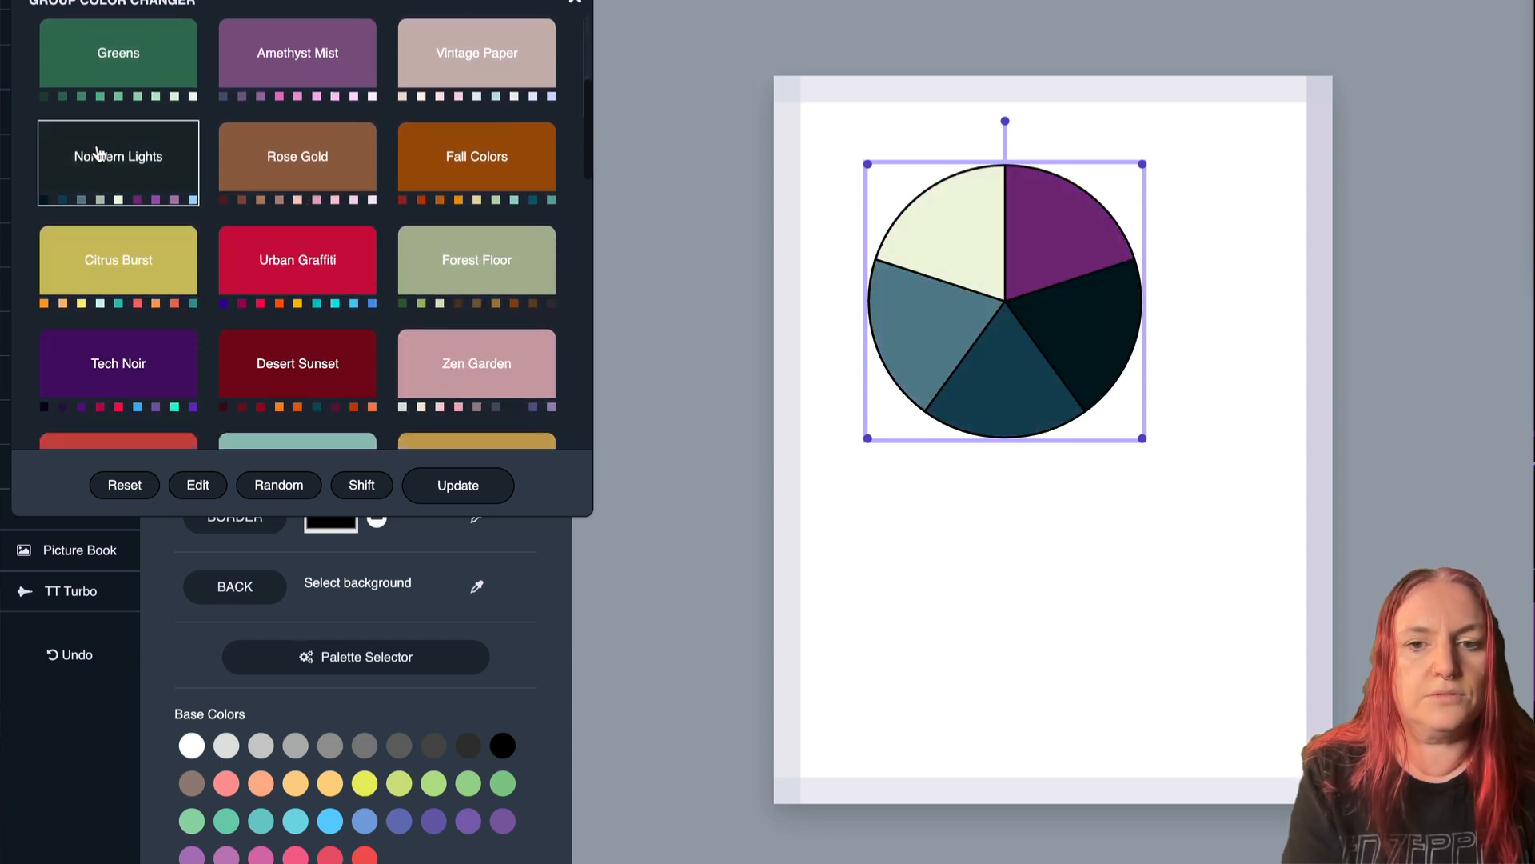
left_click(468, 499)
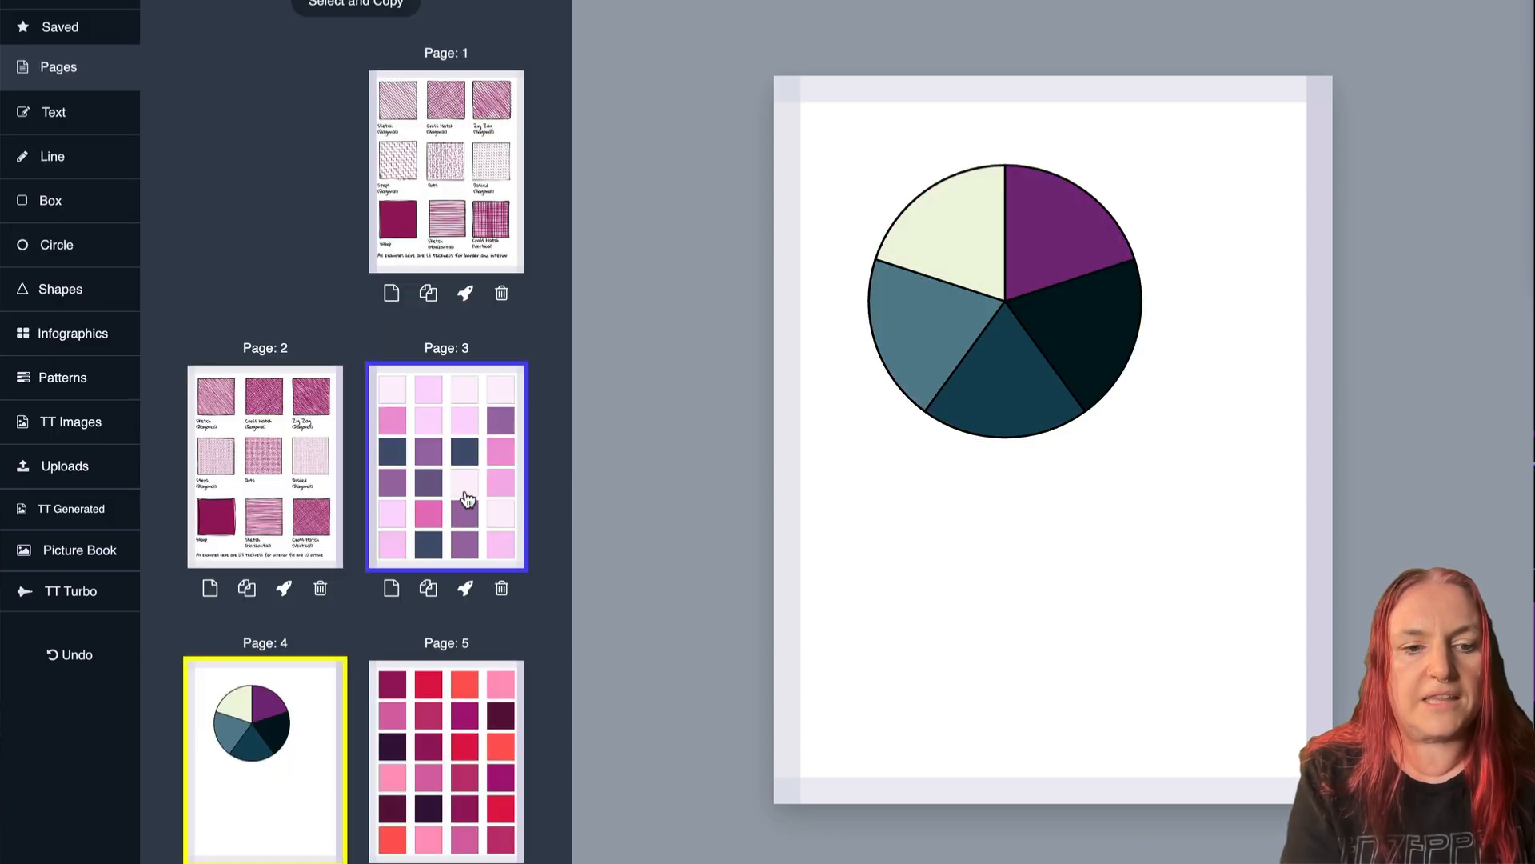
Convert the pie to a sketch with Random style, Random angle, a thickness of 1.5 and an outline thickness of 1.5.
left_click(926, 333)
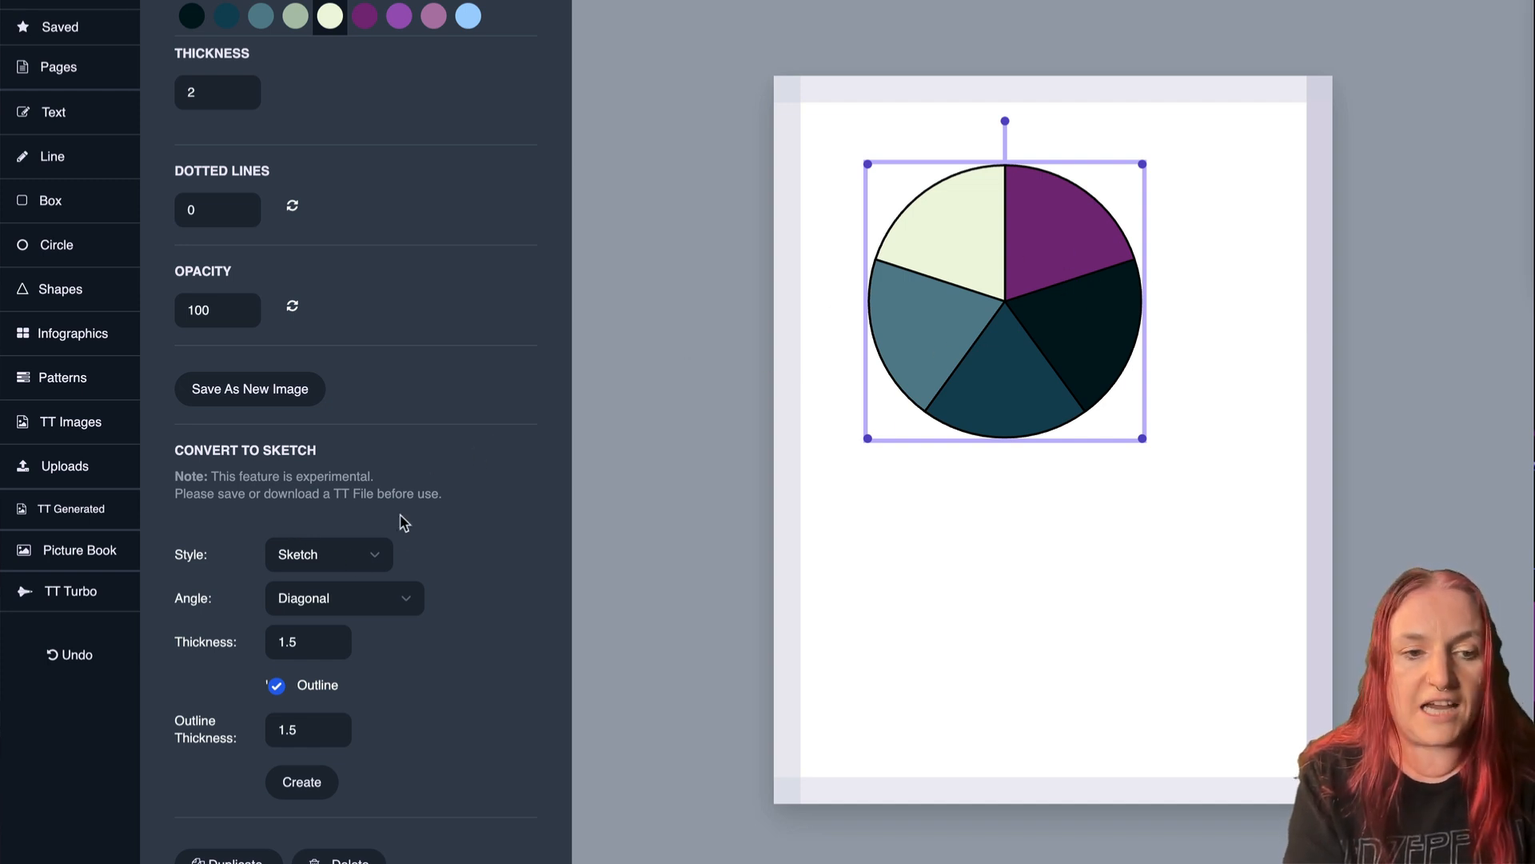
left_click(376, 563)
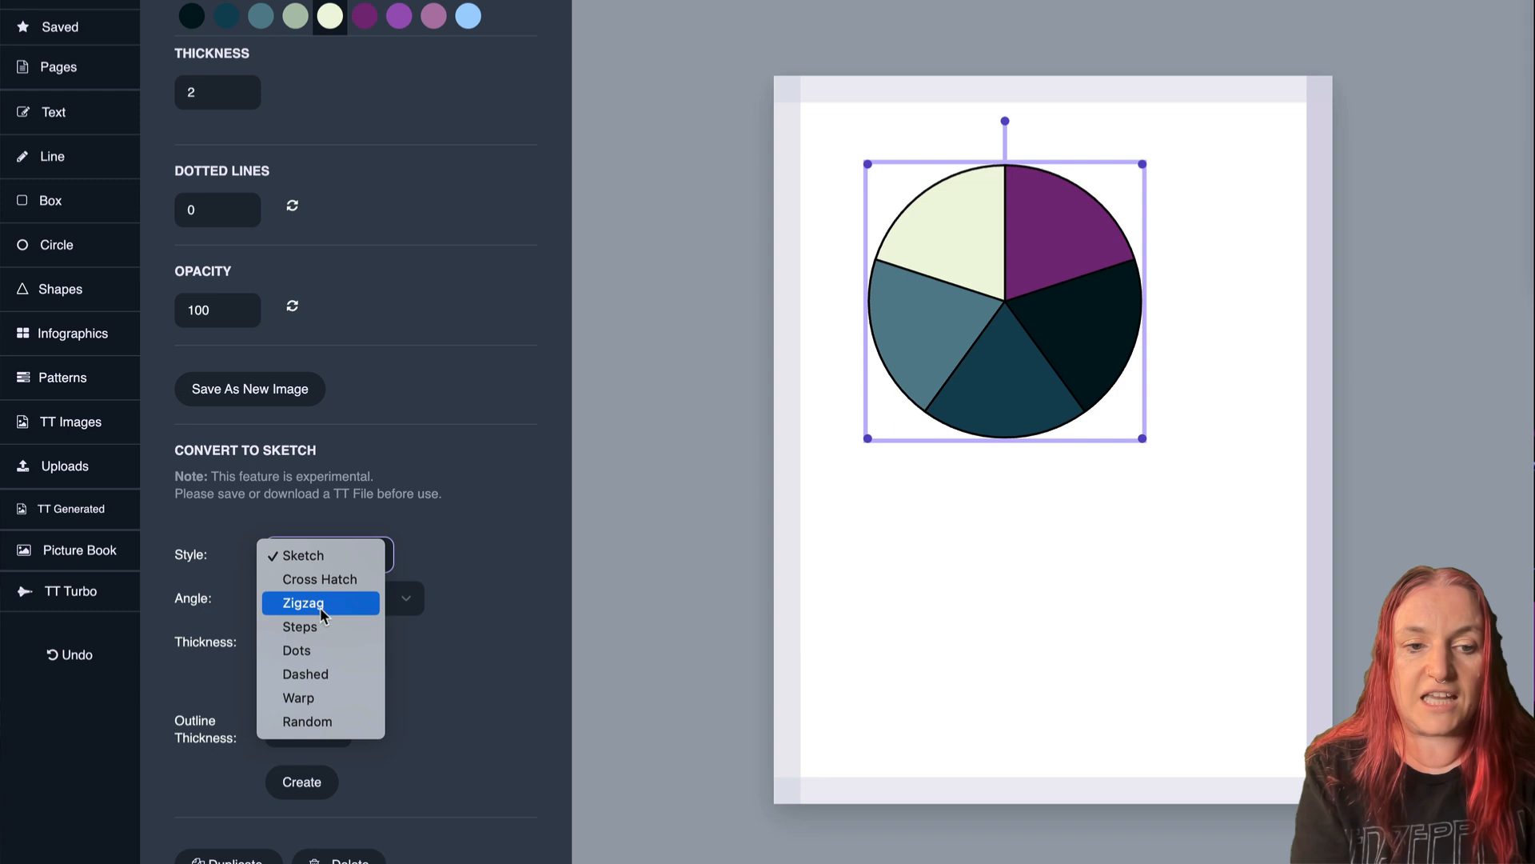
left_click(349, 722)
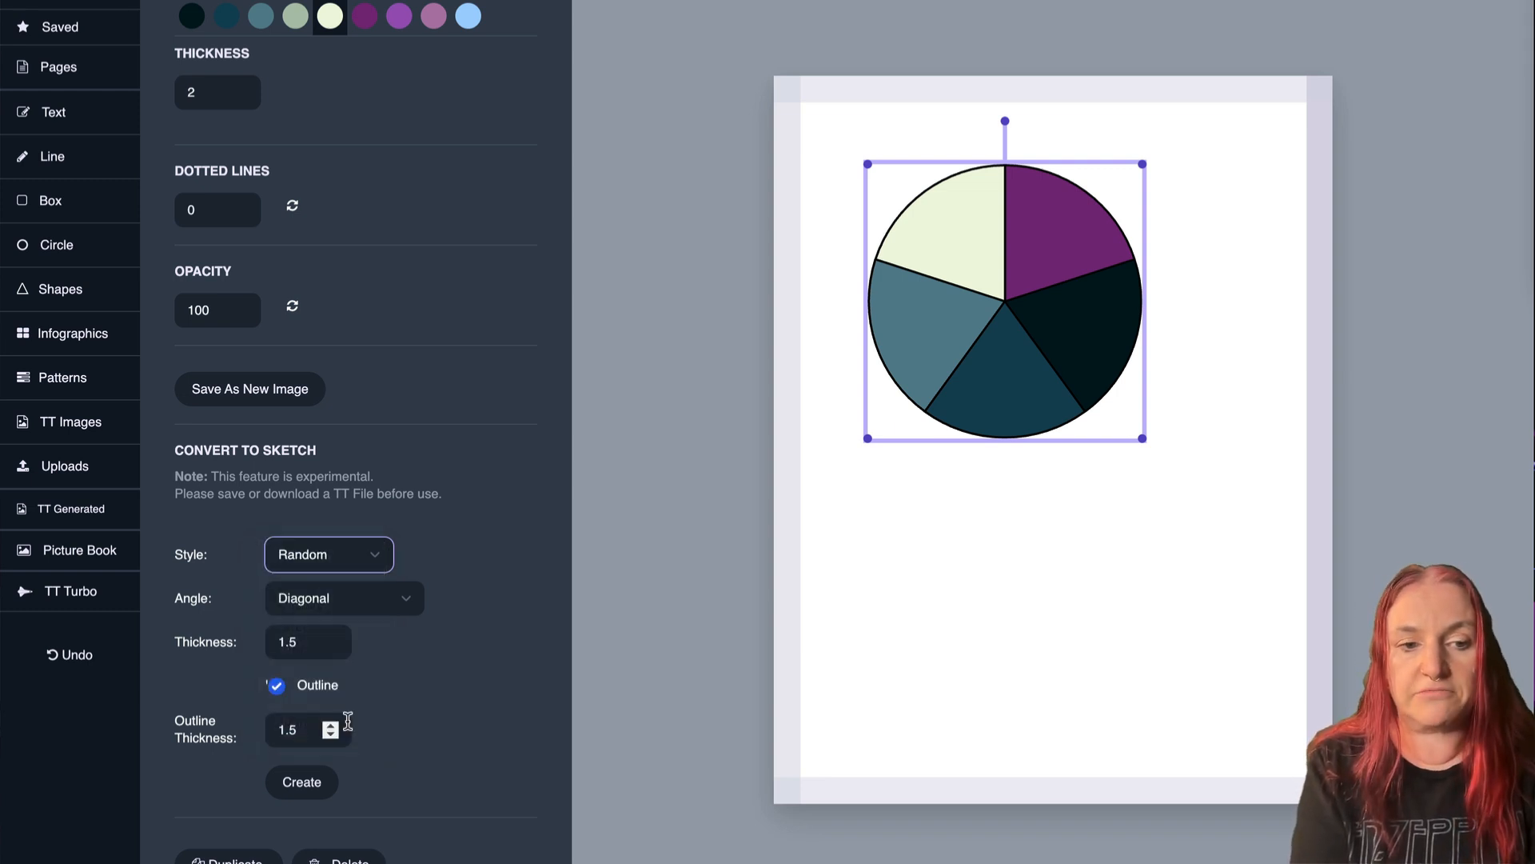
left_click(411, 603)
left_click(411, 604)
left_click(364, 696)
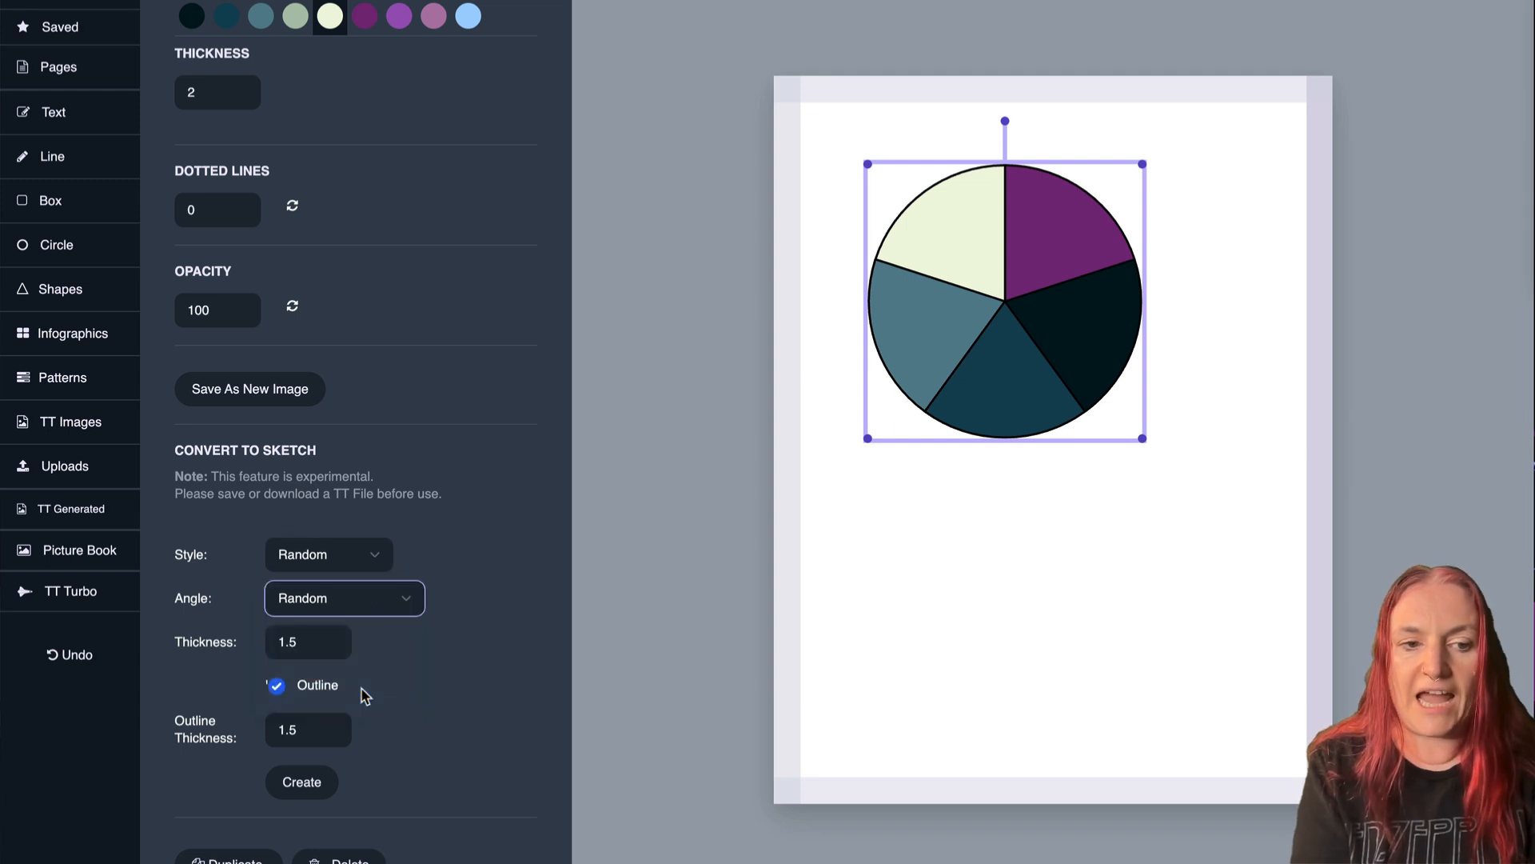
left_click(301, 792)
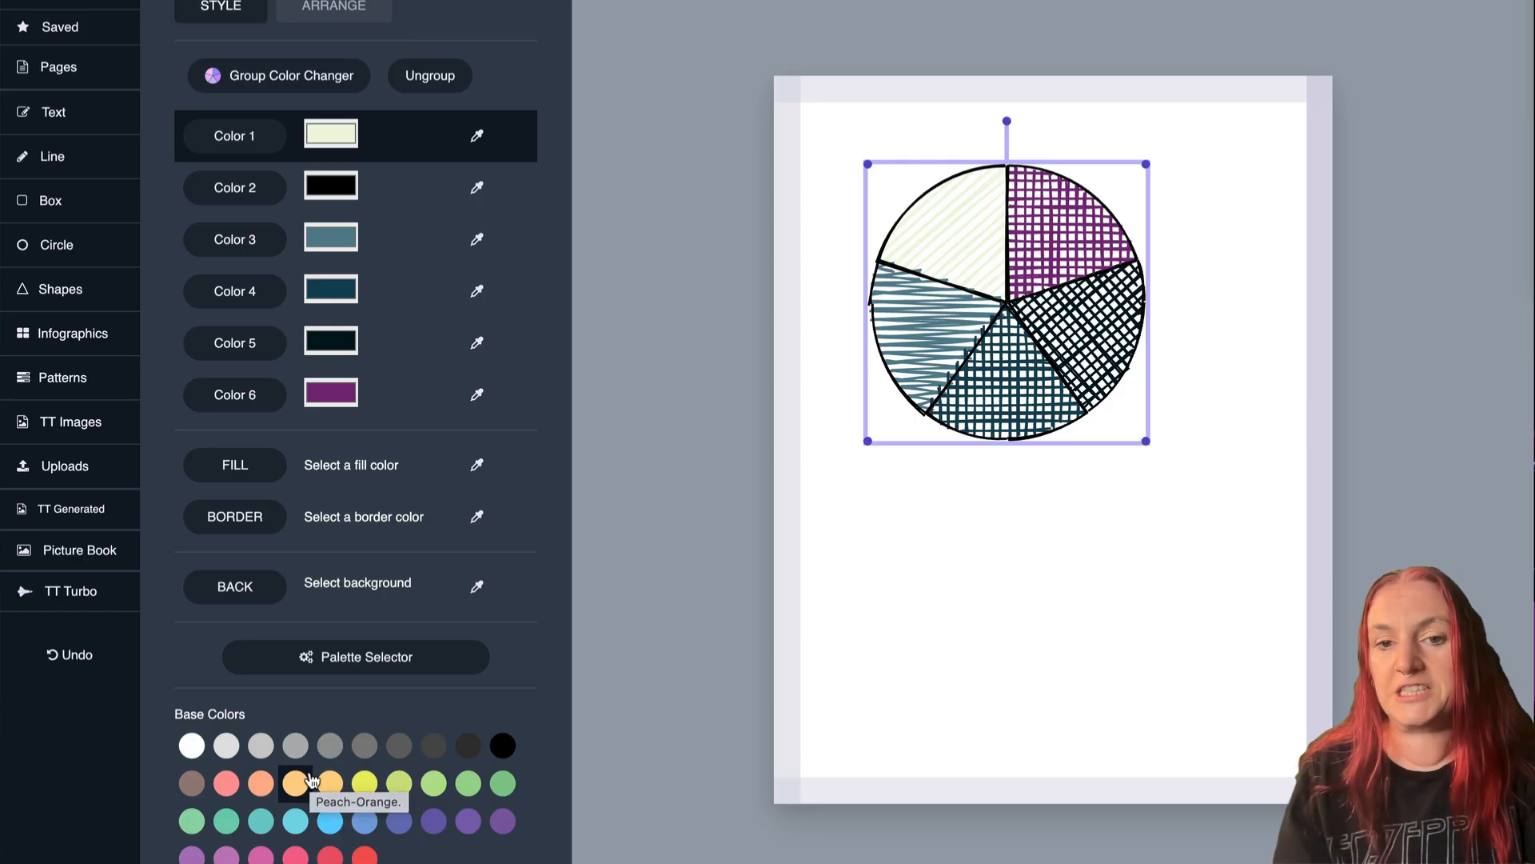
Move the sketched pie slightly down and to the right.
left_click(1082, 558)
left_click(997, 261)
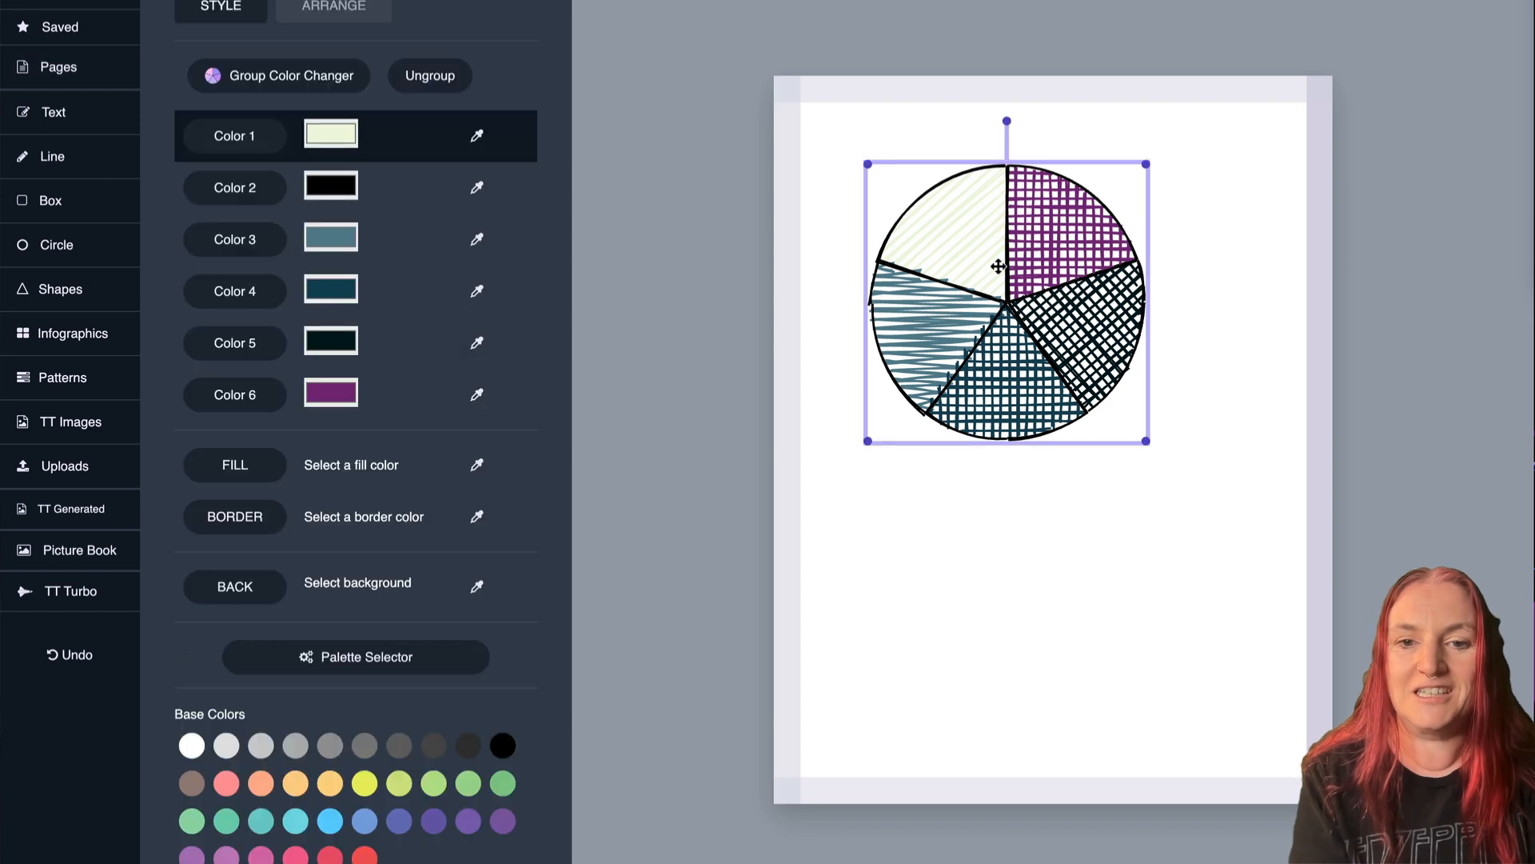
mouse_move(997, 260)
left_mouse_down()
mouse_move(1073, 325)
mouse_move(1008, 269)
left_mouse_up()
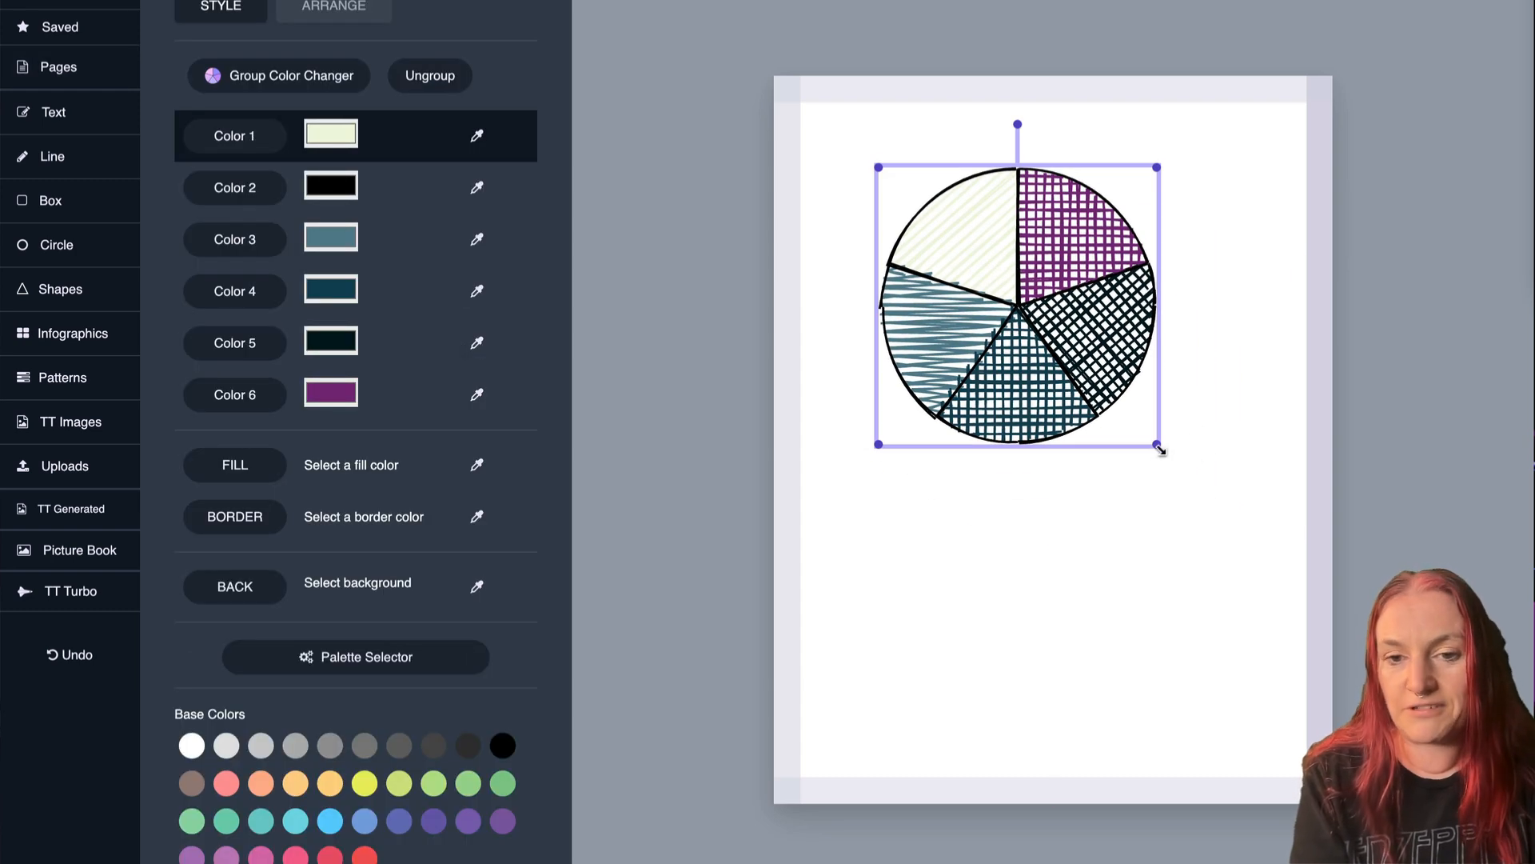
mouse_move(1158, 444)
left_mouse_down()
mouse_move(1285, 598)
mouse_move(1147, 462)
left_mouse_up()
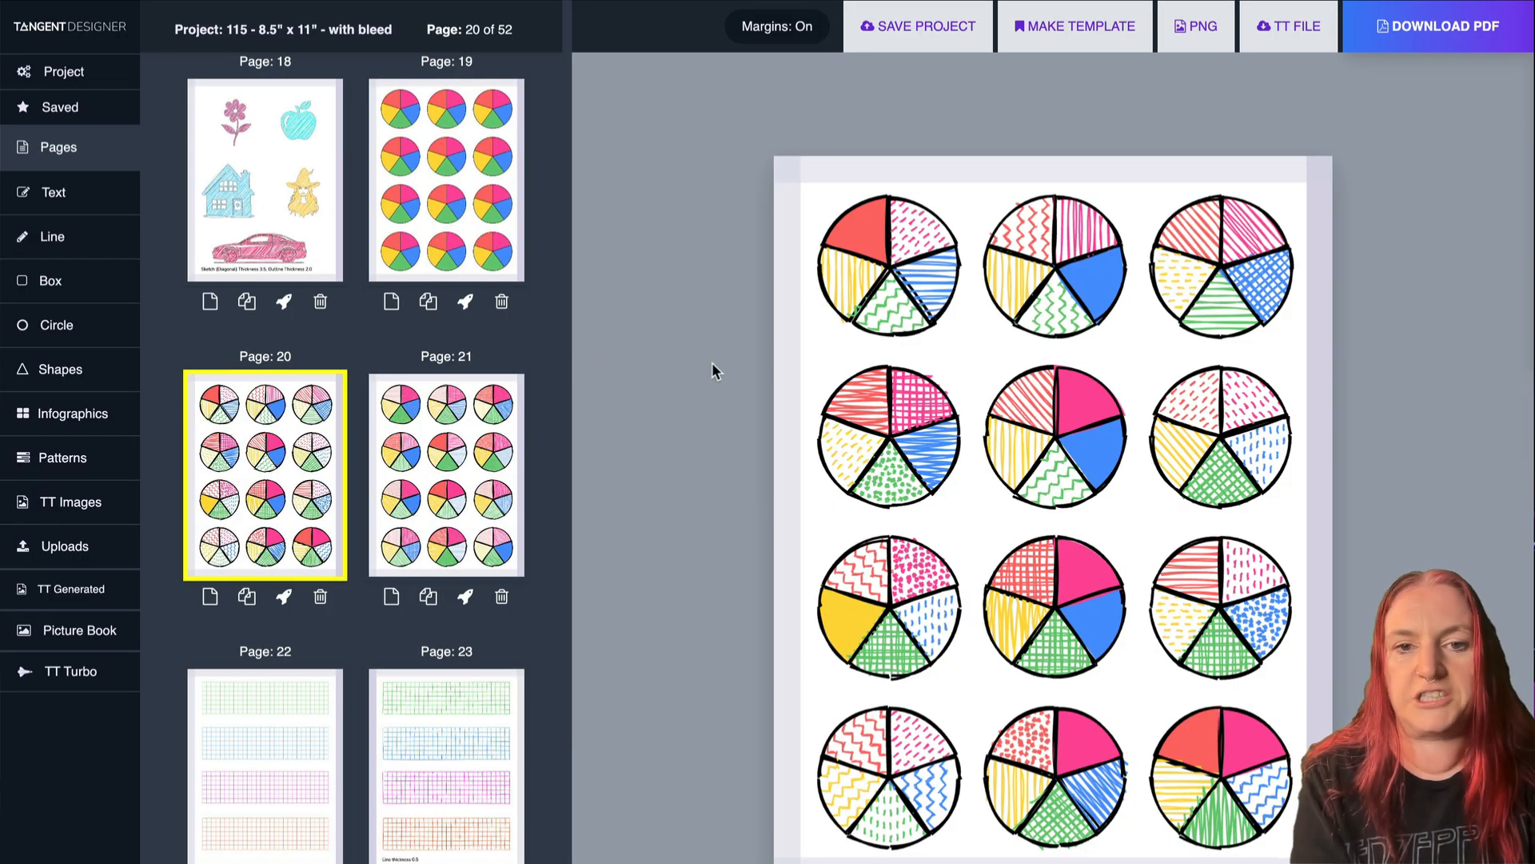
Examine the sketched pie samples on page 21 and return to page 4.
left_click(466, 439)
scroll(430, 334, "up", 20)
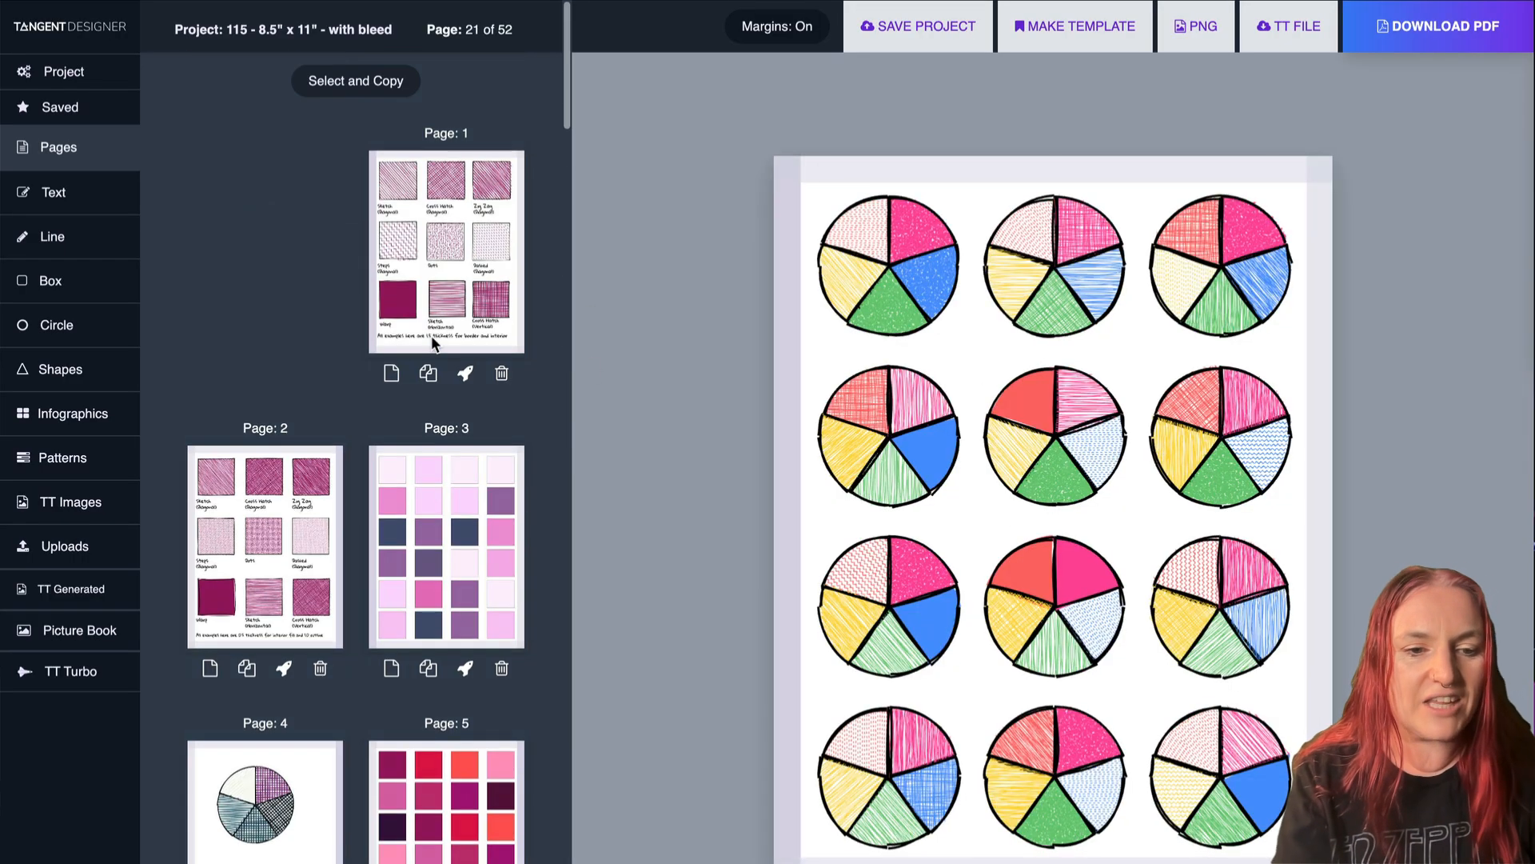
scroll(430, 335, "down", 3)
left_click(260, 621)
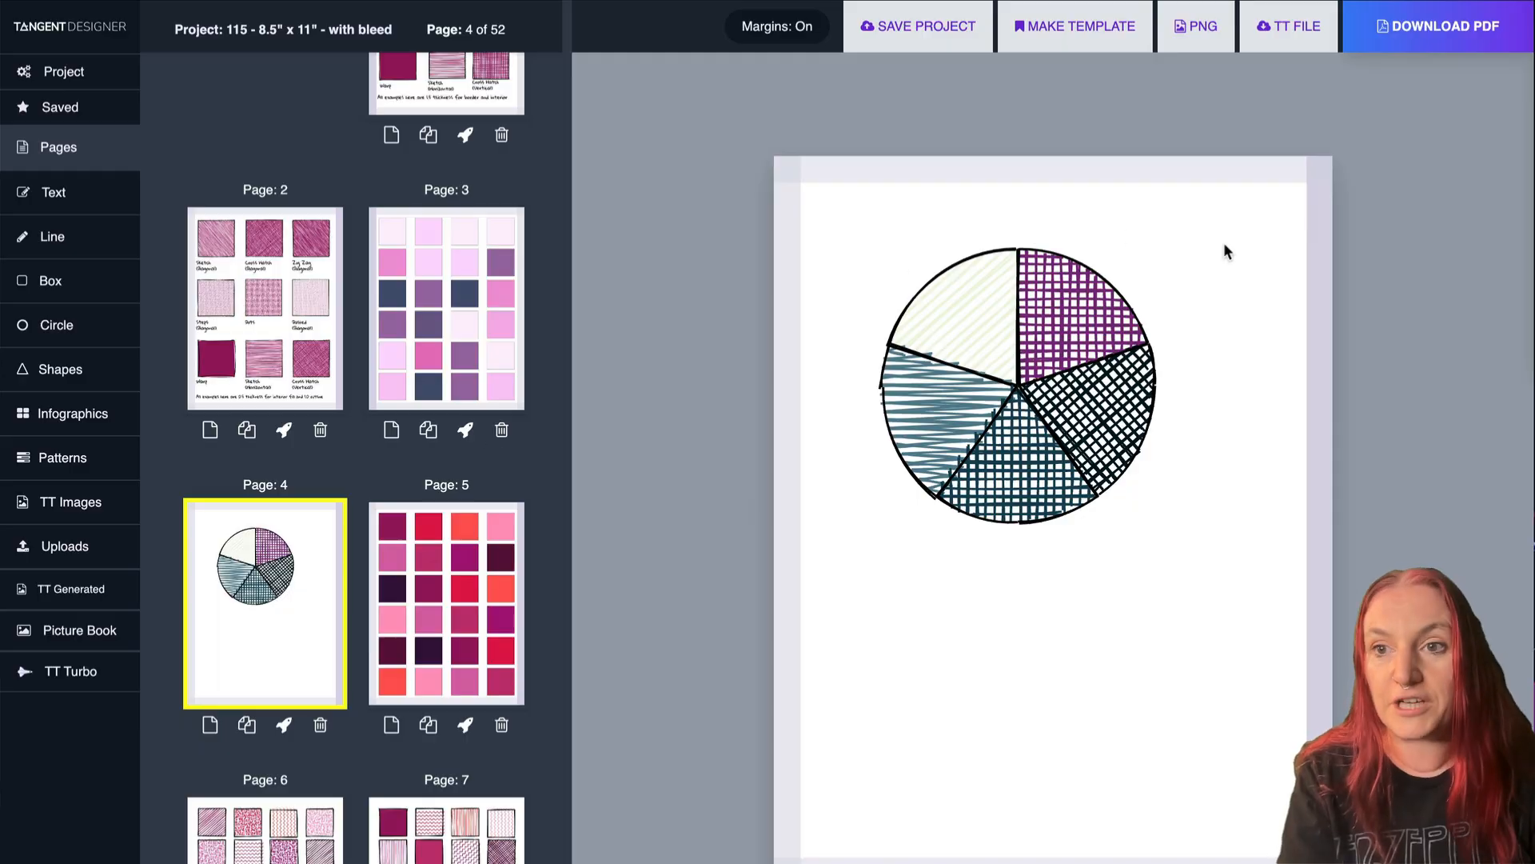
Add the title "What I do when I work from home" above the pie chart.
key("t")
left_click(954, 561)
left_click_drag(965, 484, 929, 220)
left_click(929, 221)
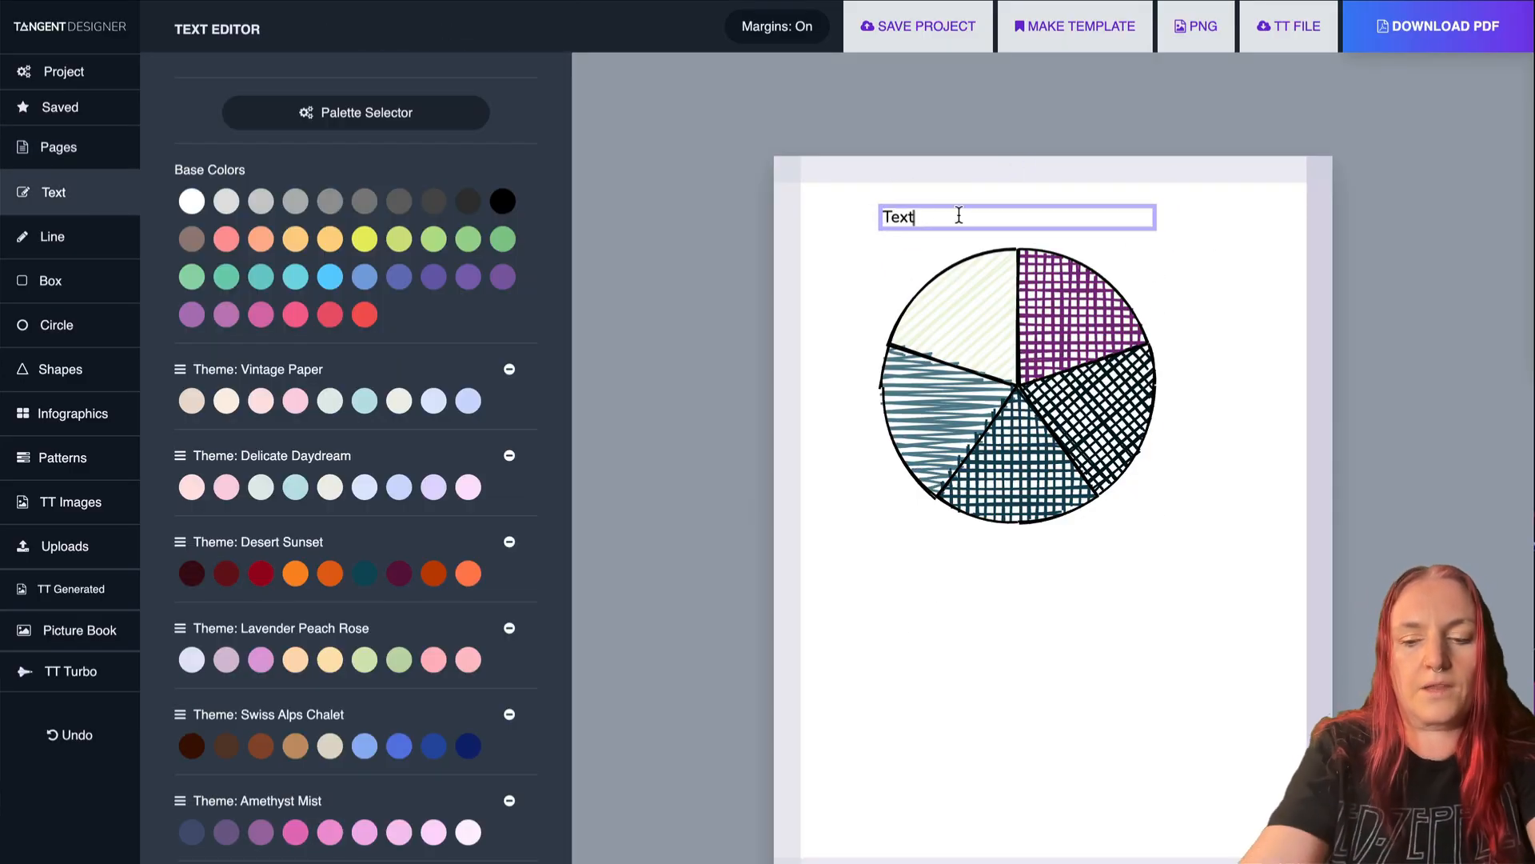
key("ctrl+a")
type("What I do ")
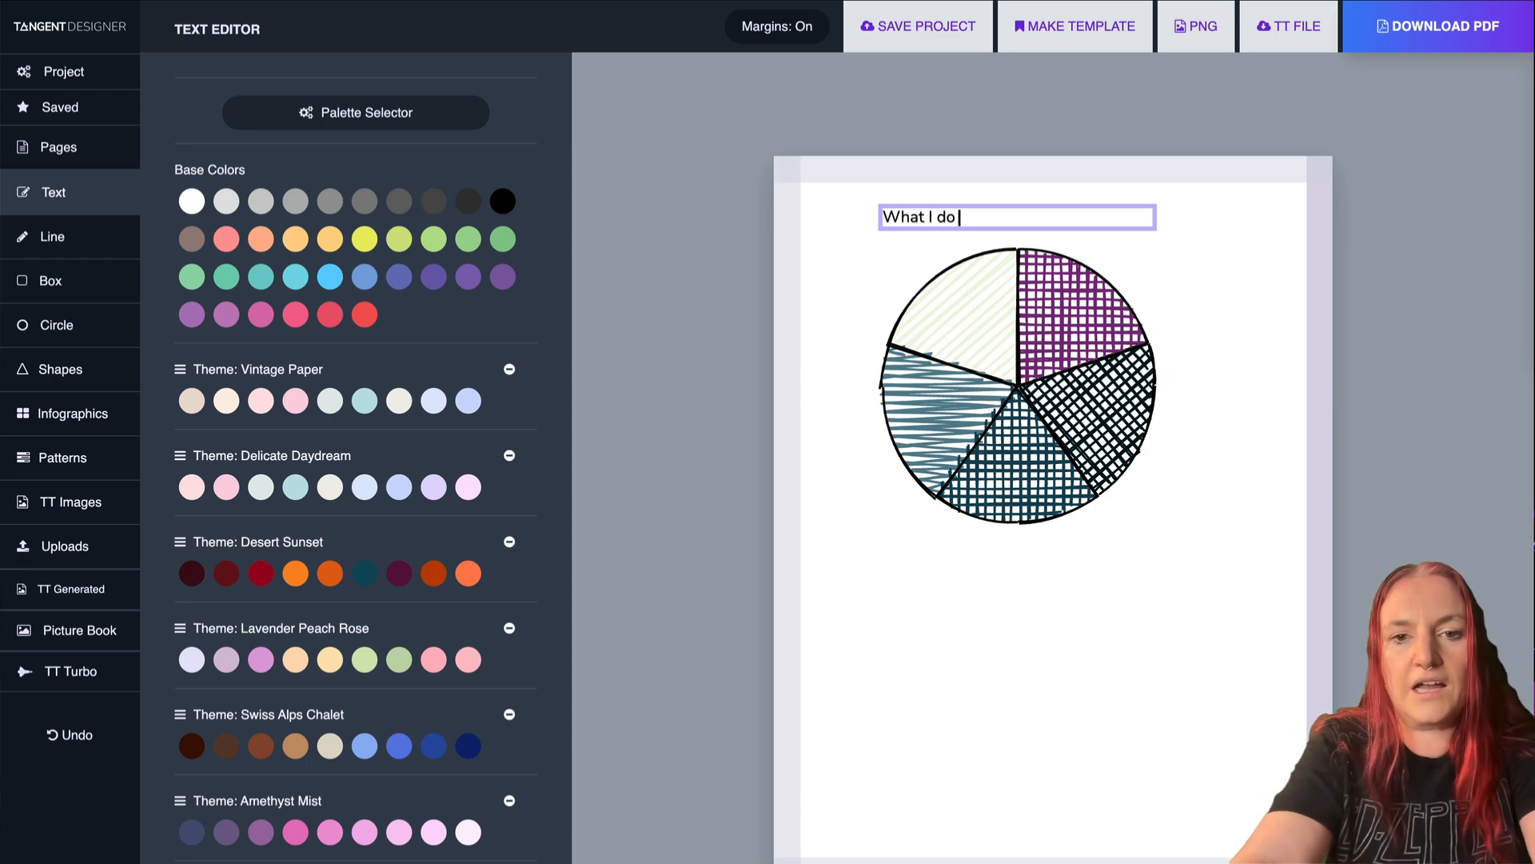
type("when I work f")
type("rom home")
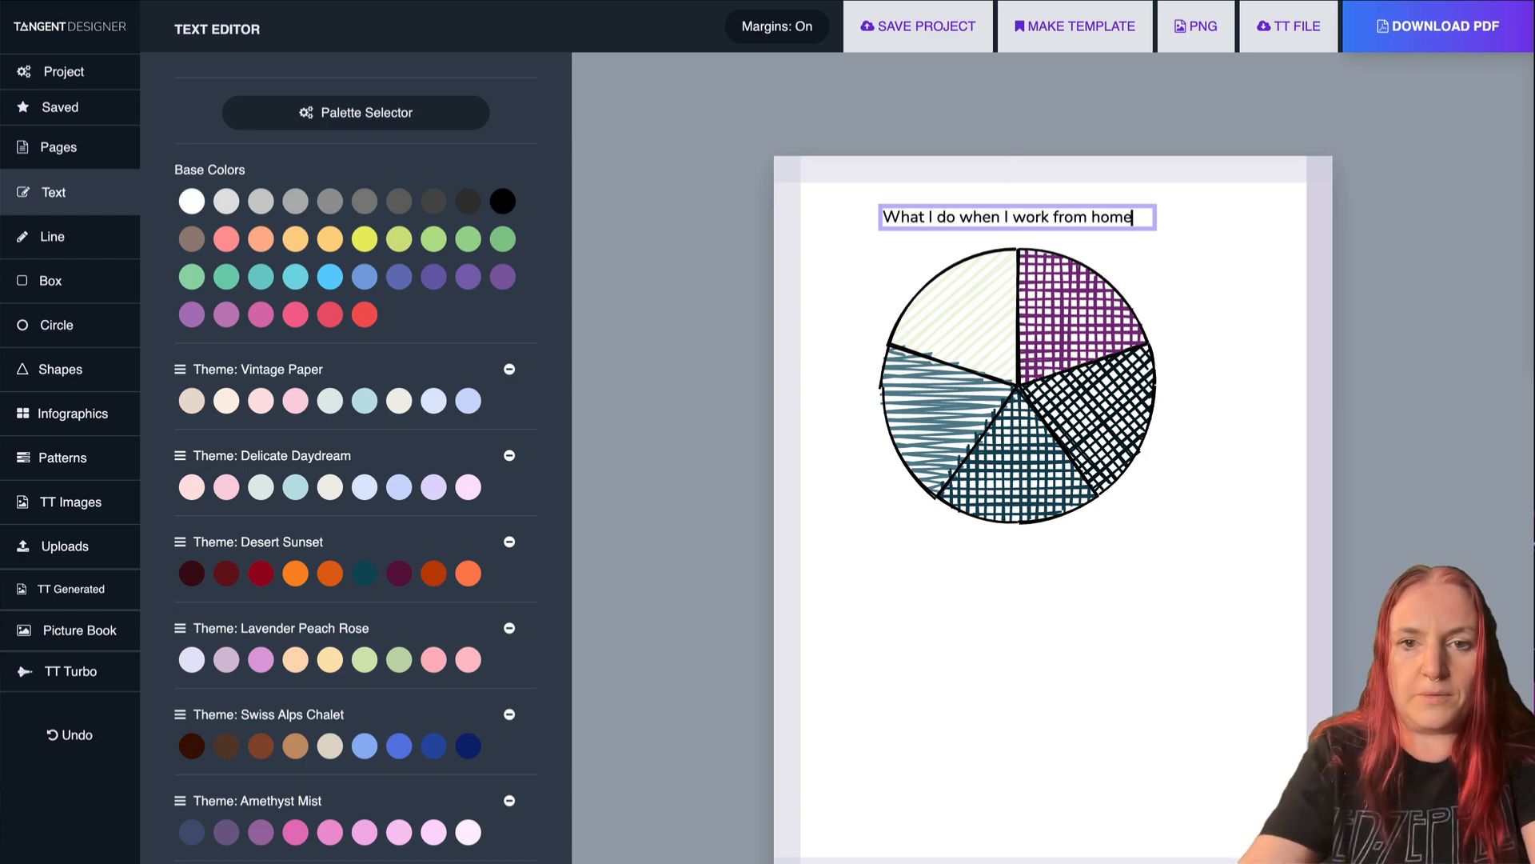
key("Return")
Duplicate the title, place the copy beside the purple slice and change its text to "Petting my cat".
key("ctrl+d")
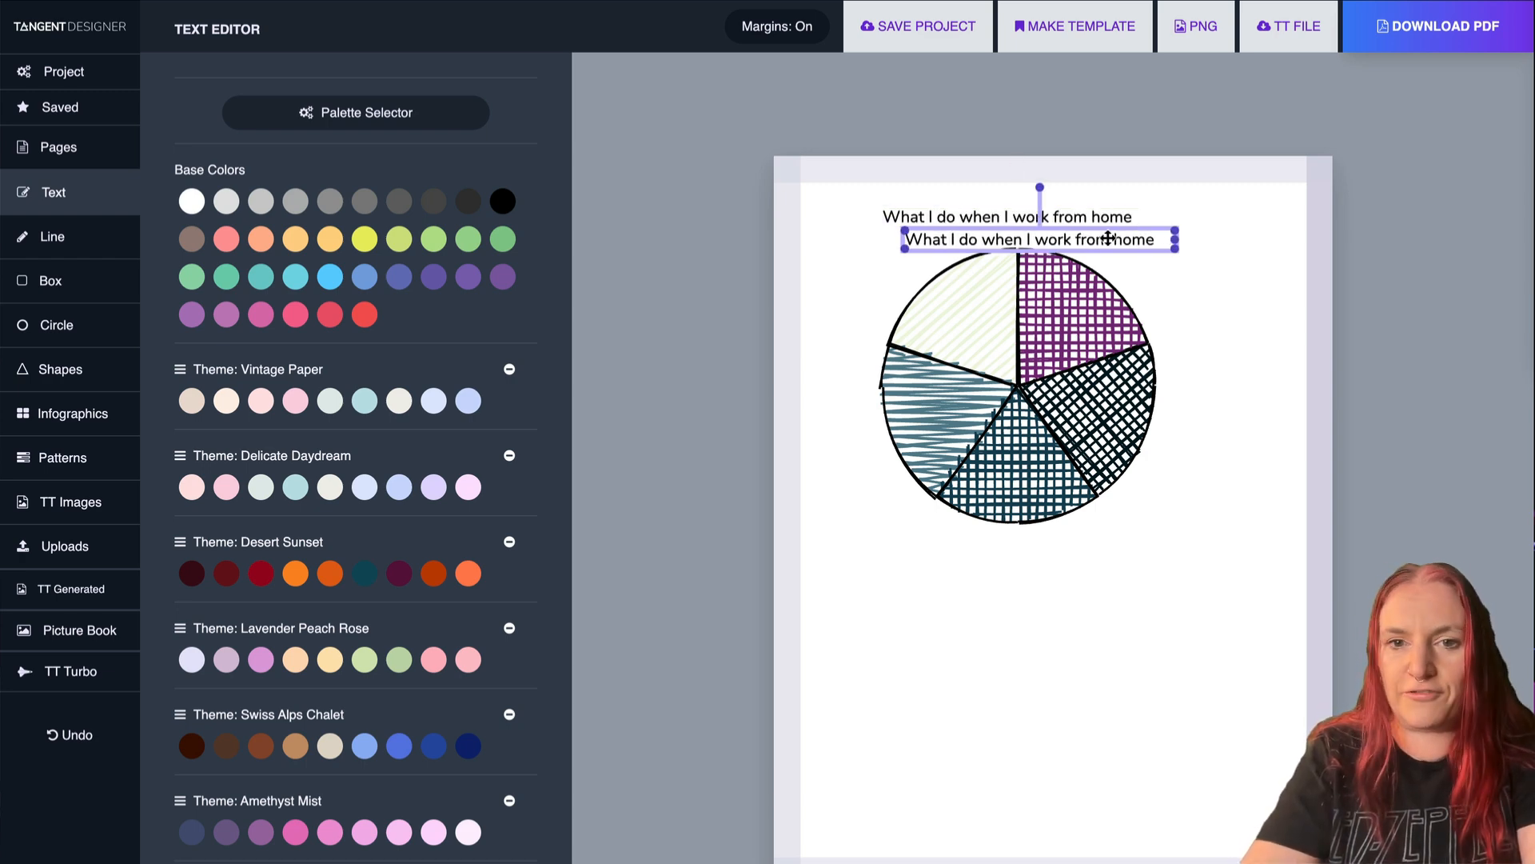
left_click_drag(1106, 244, 944, 184)
double_click(1243, 266)
type("Potting my cat")
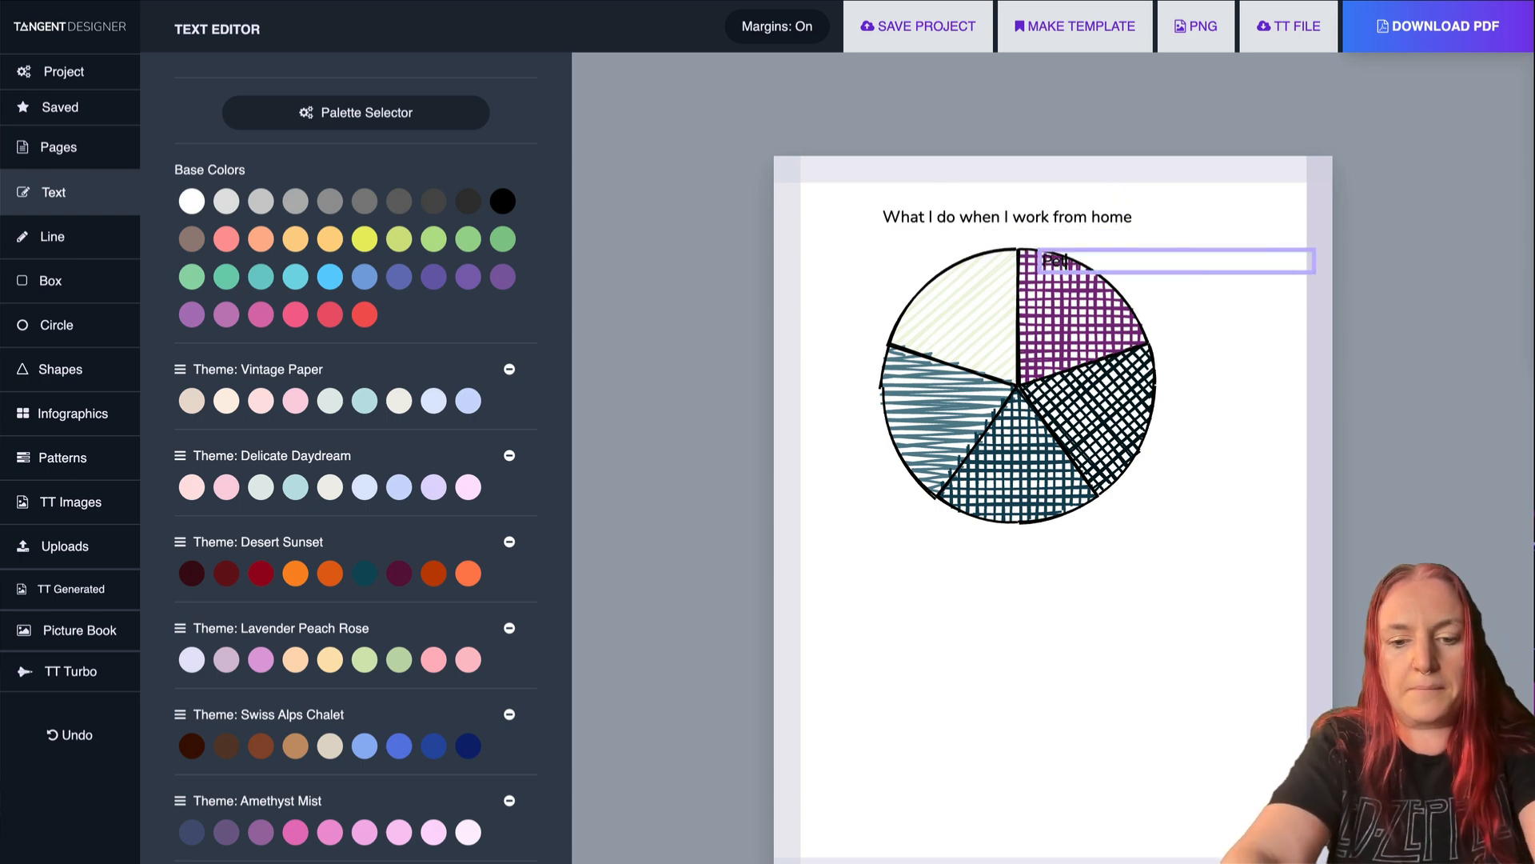
left_click(1211, 311)
Copy the cat label below the pie, narrow its text box and change the text to "Looking for snacks".
left_click_drag(1193, 264, 1097, 566)
key("super+v")
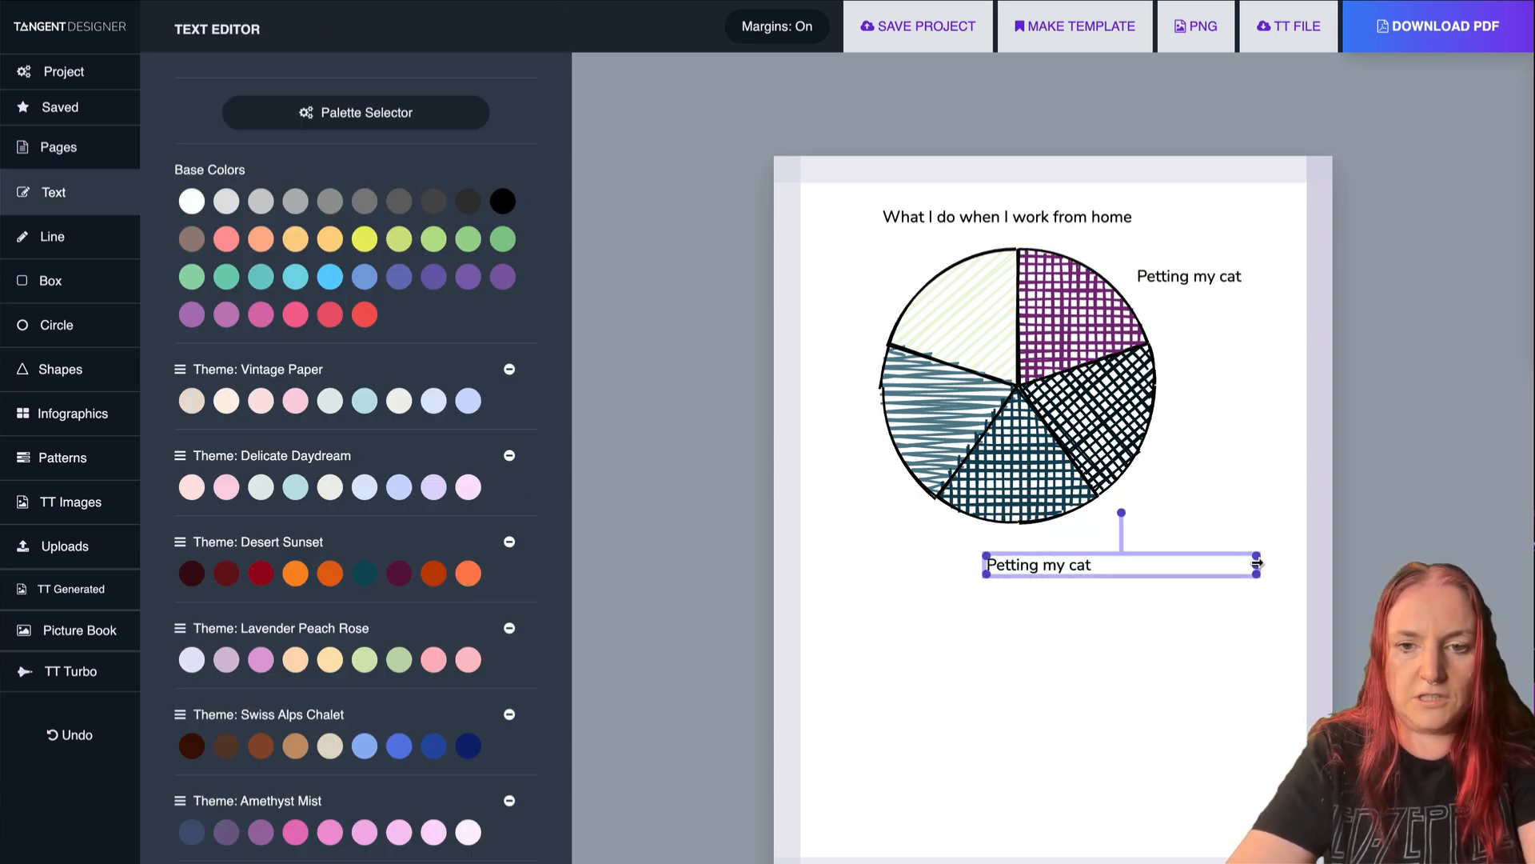
left_click_drag(1257, 564, 852, 502)
double_click(1112, 563)
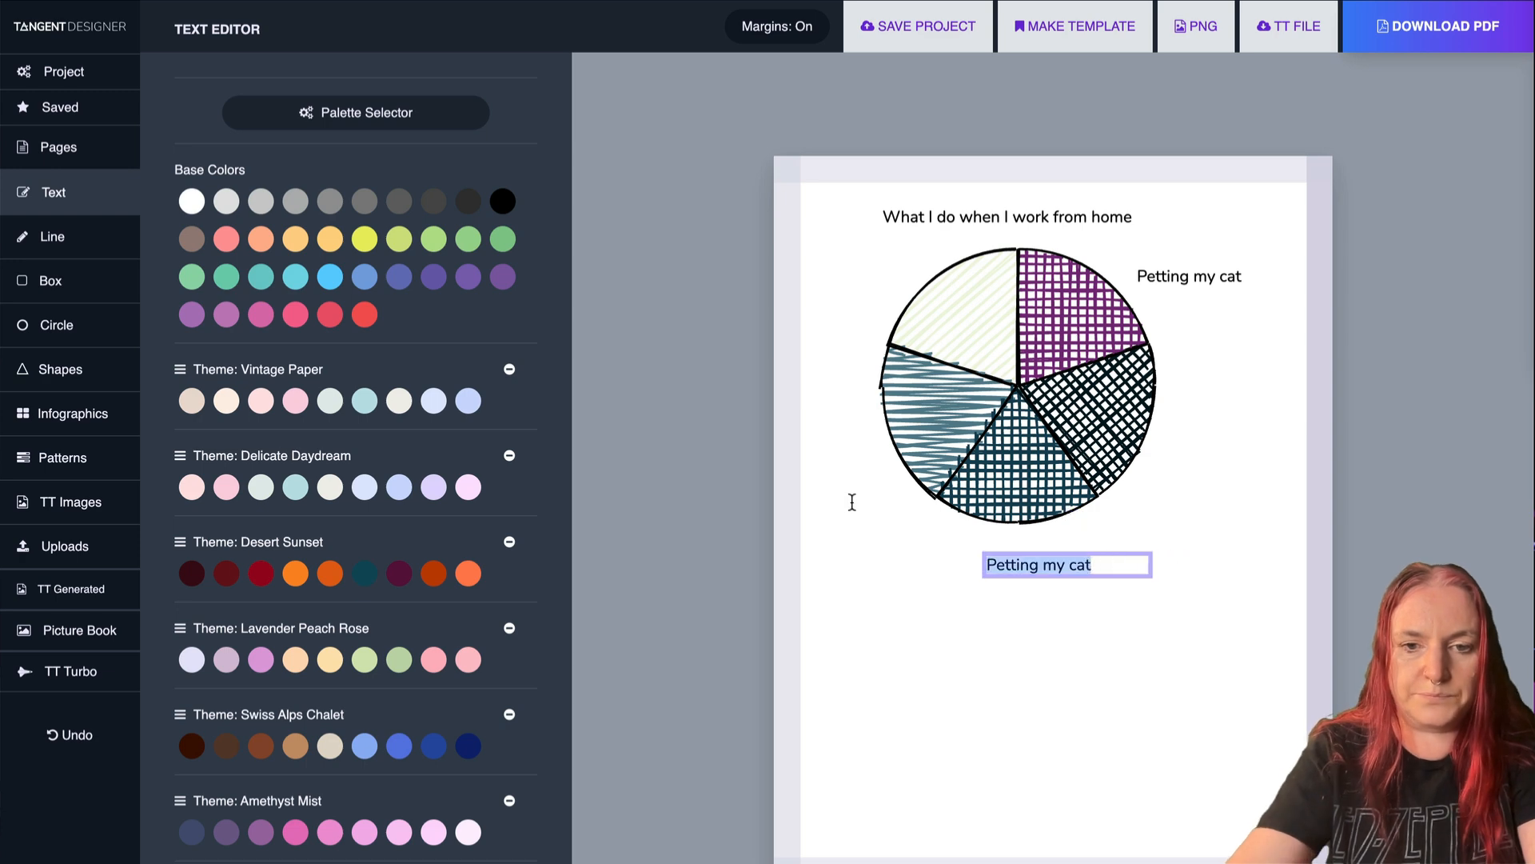
type("Looking for snacks")
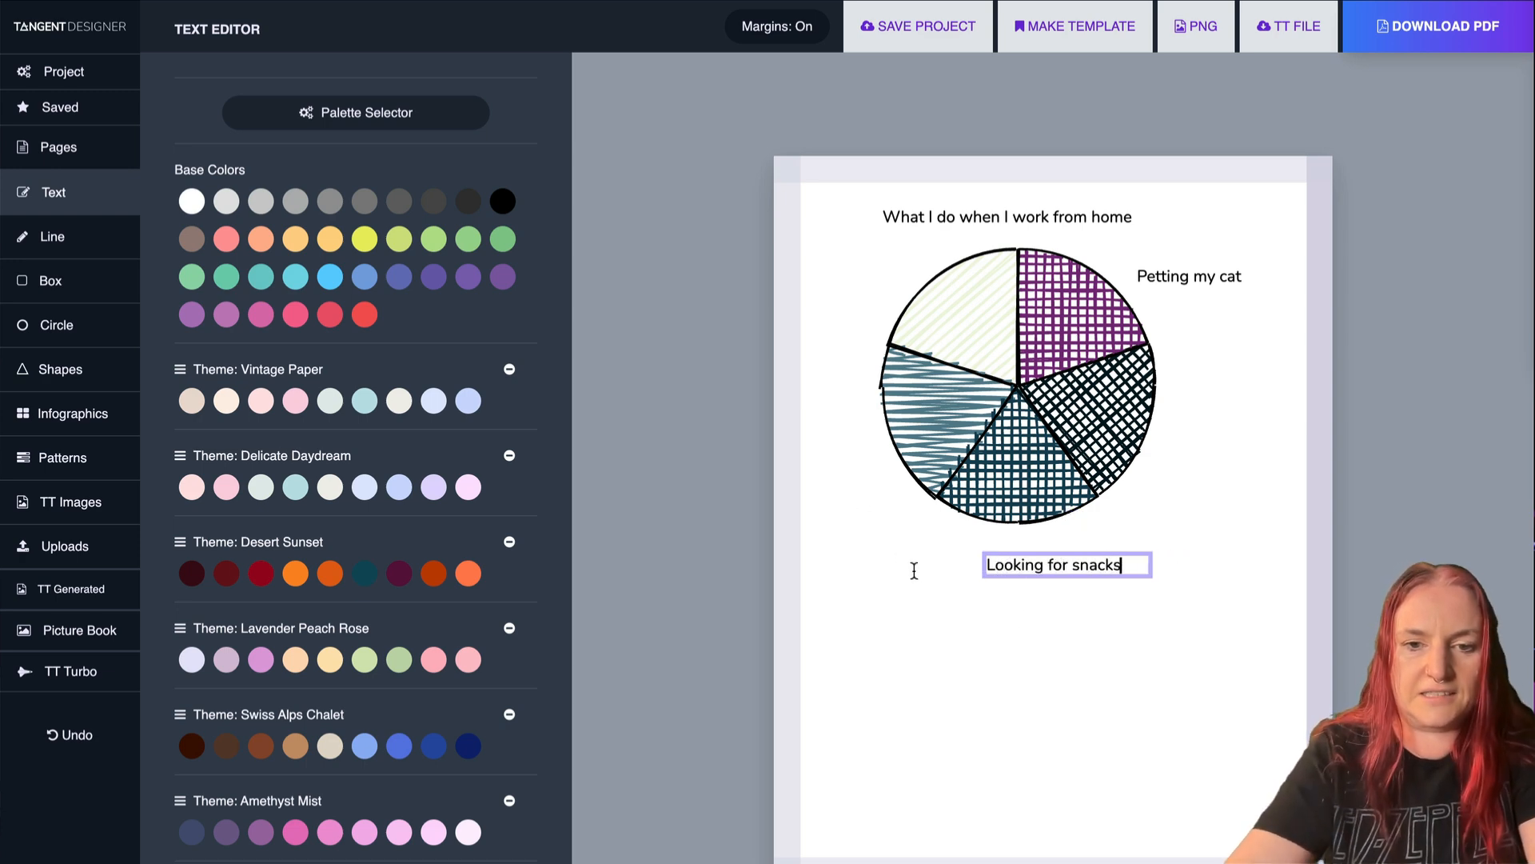
left_click(1063, 640)
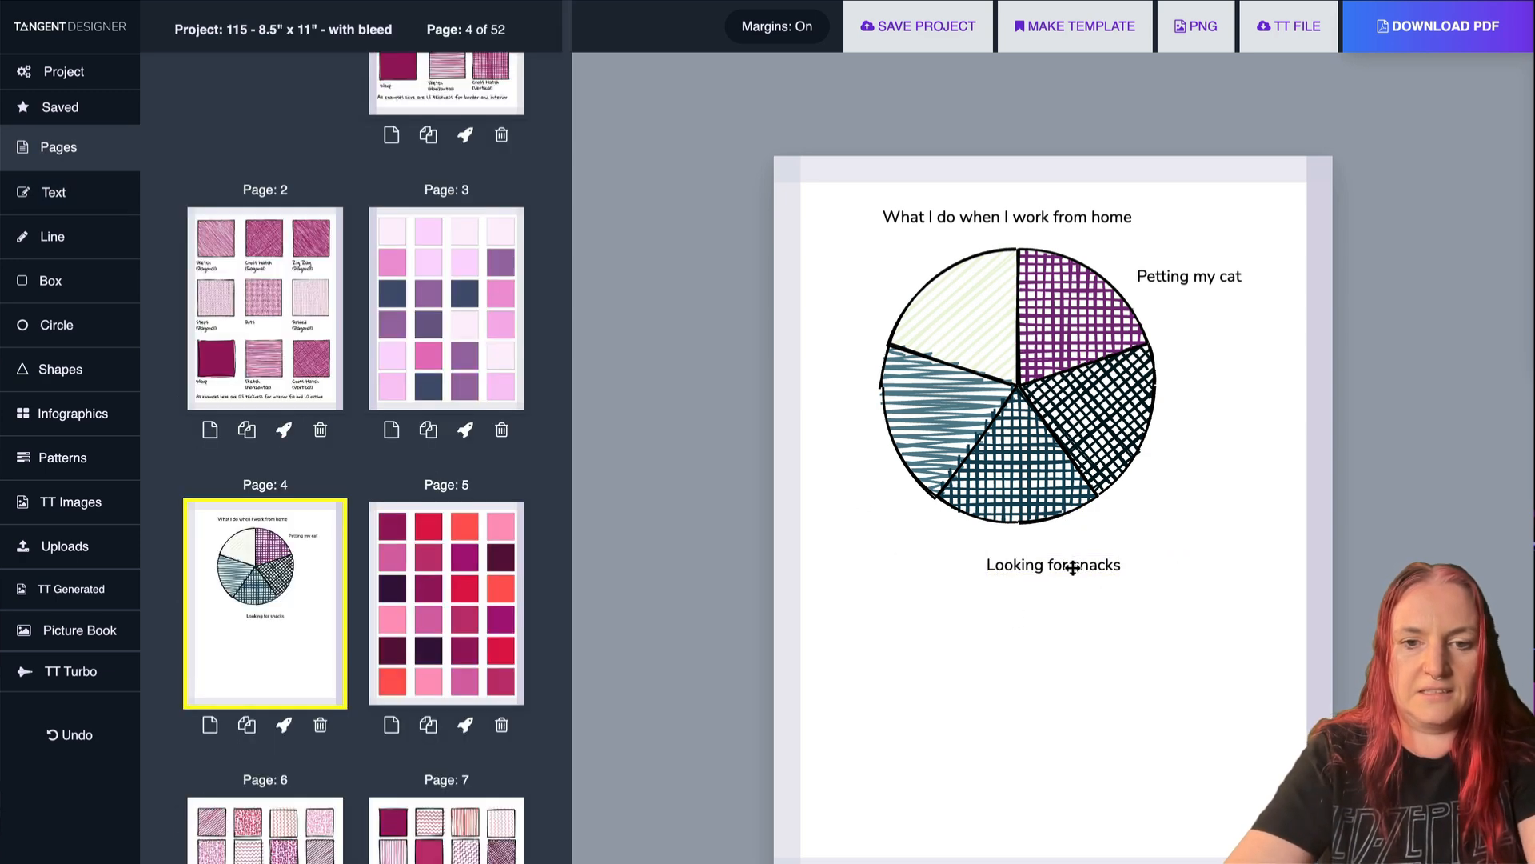
Move the "Looking for snacks" label beside the black slice and place a copy reading "Working" beneath the pie.
left_click_drag(1073, 566, 890, 542)
key("super+v")
left_click(1261, 505)
double_click(1048, 560)
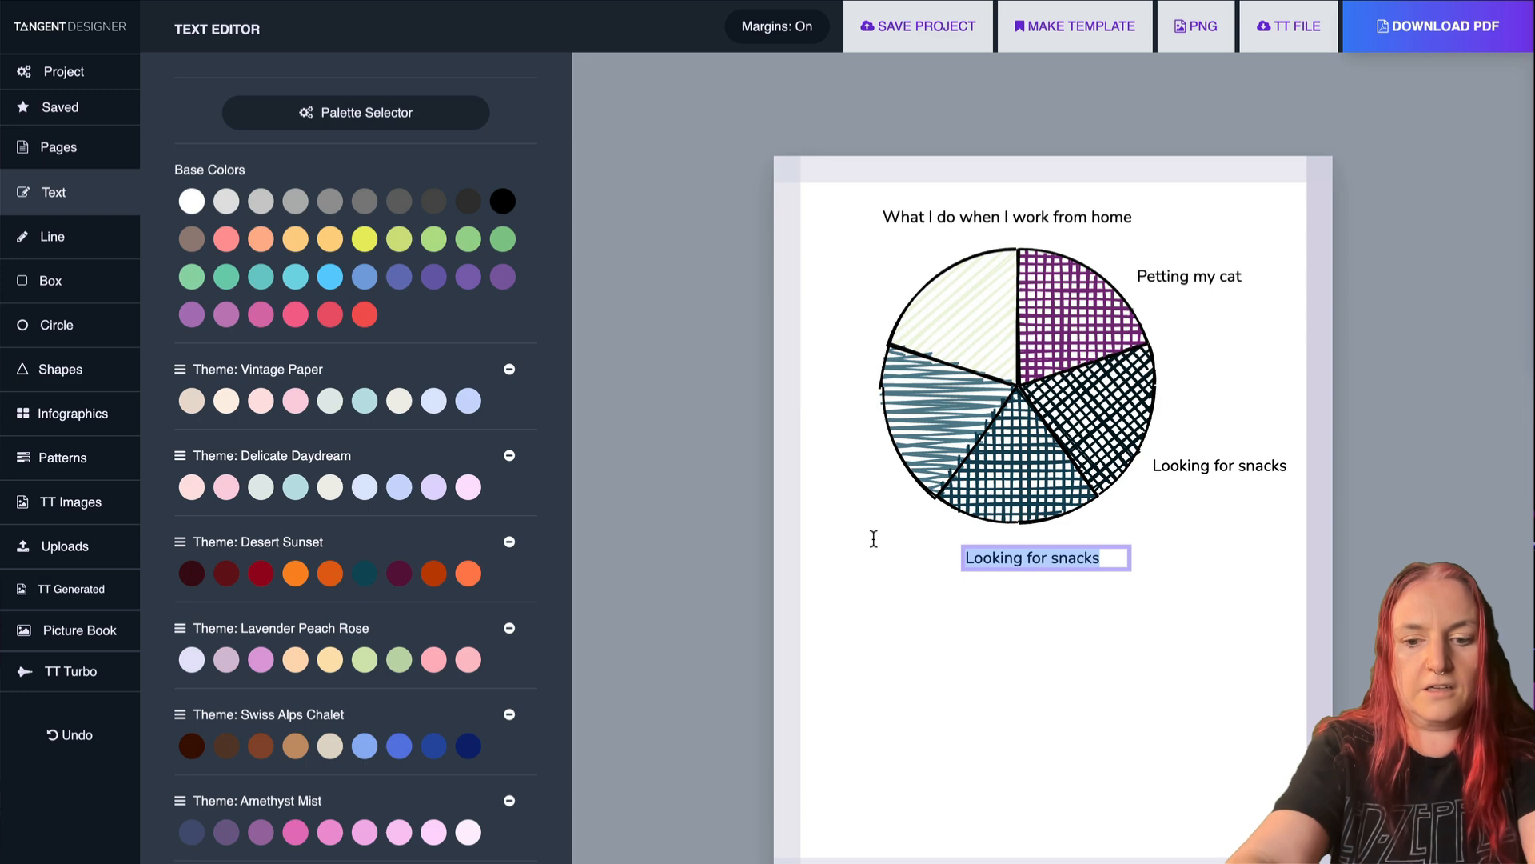
type("Working")
left_click(1015, 643)
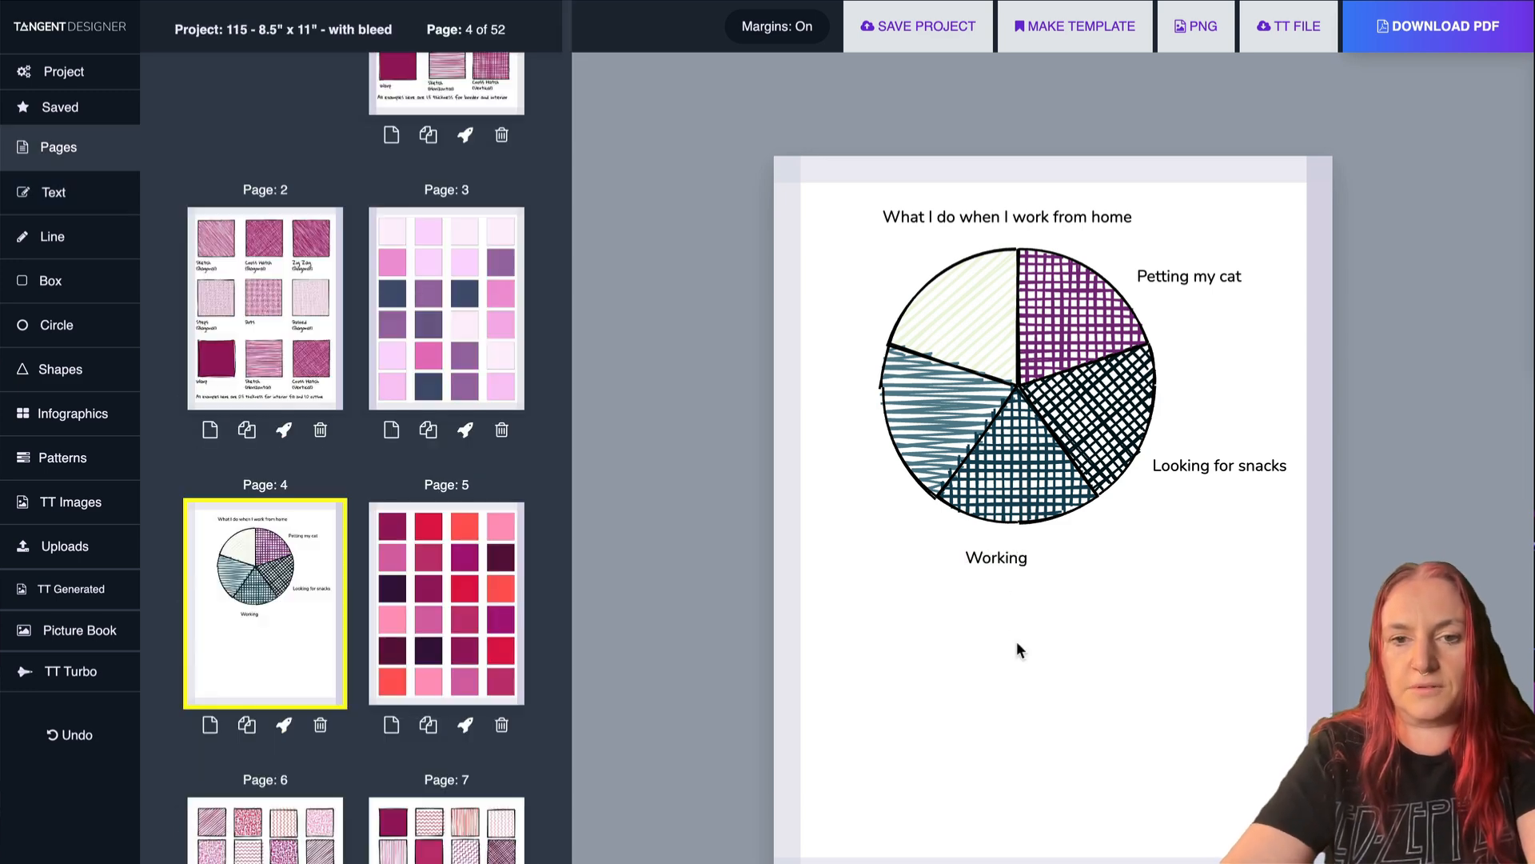
left_click_drag(1013, 557, 1025, 550)
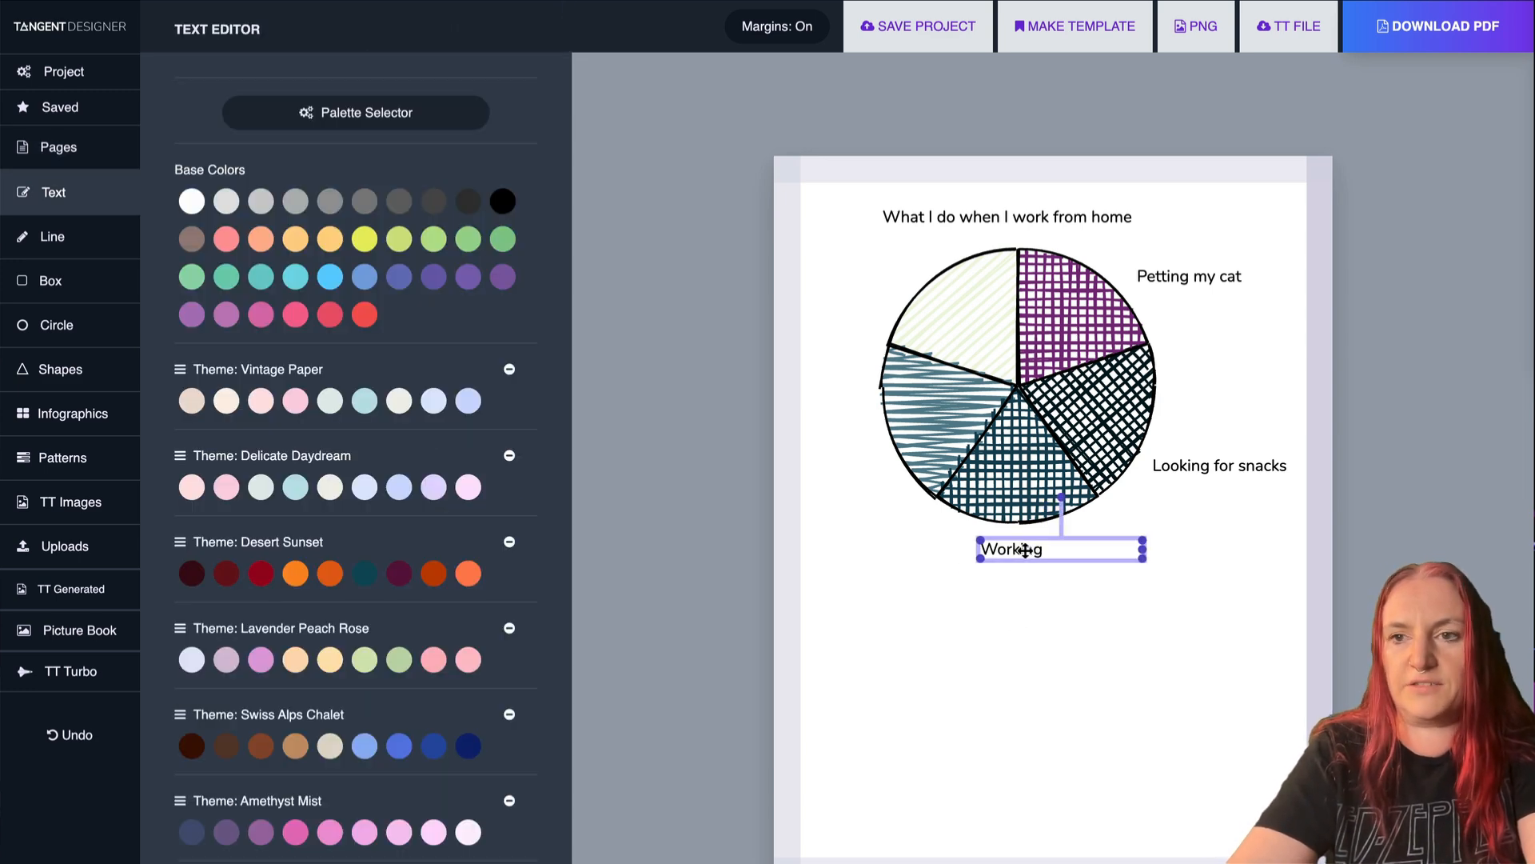
left_click(1046, 630)
Ungroup the sketched pie chart into separate slices.
left_click(997, 321)
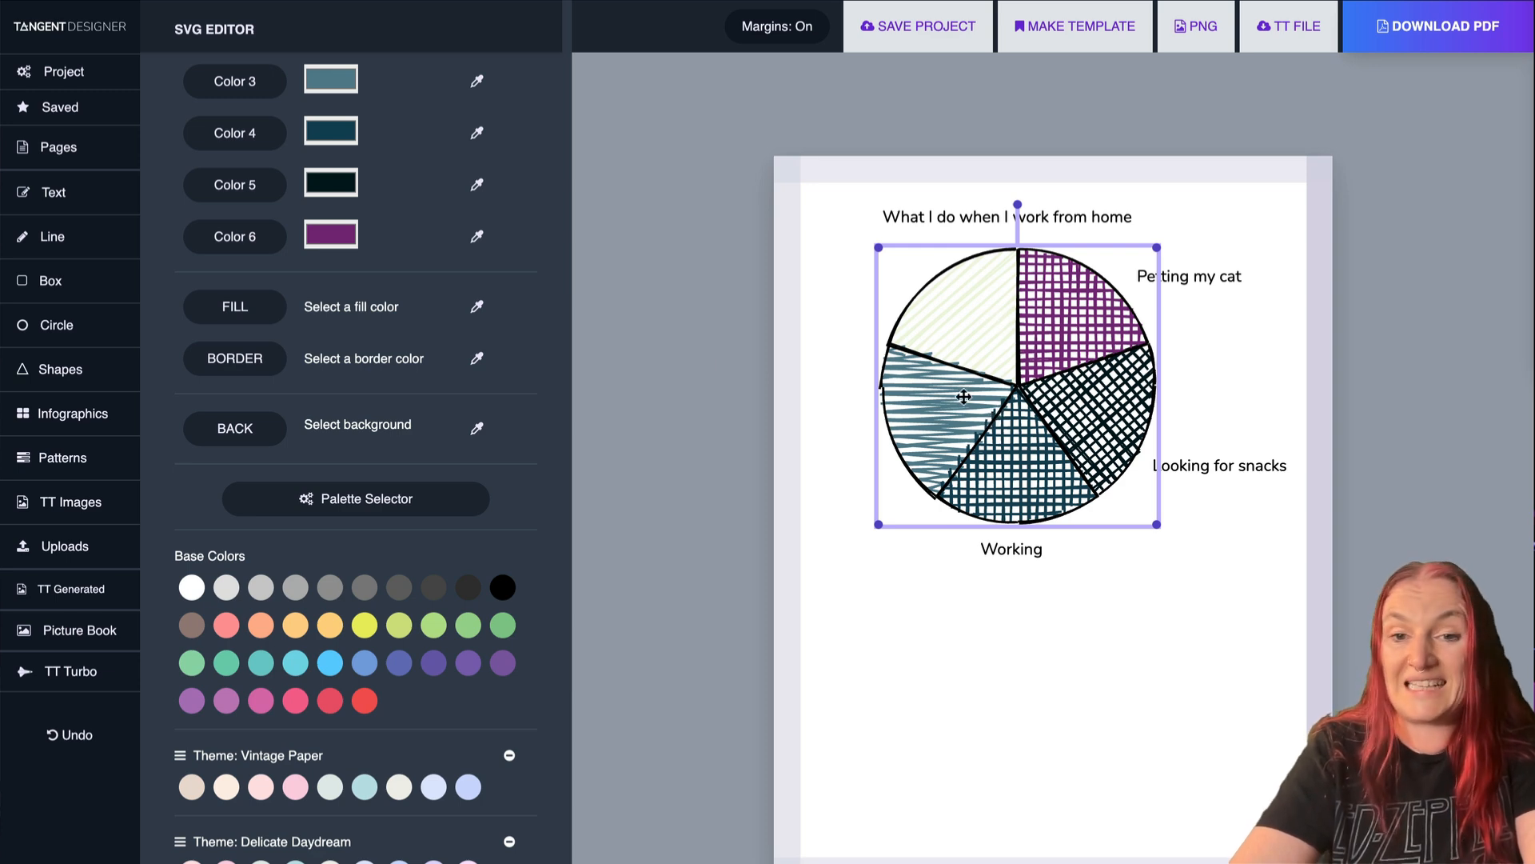
scroll(541, 246, "up", 3)
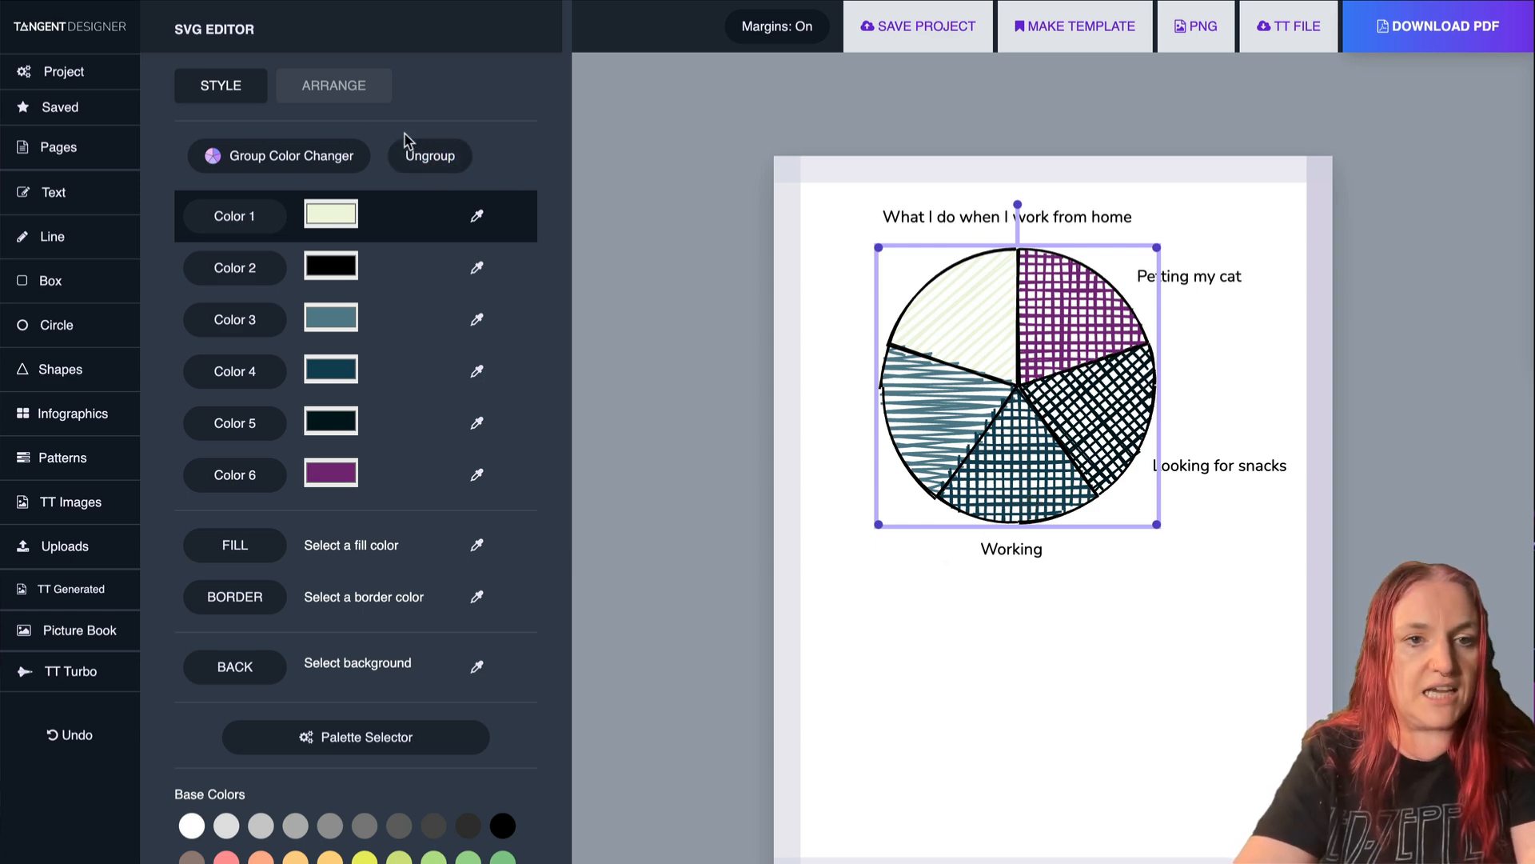
left_click(358, 88)
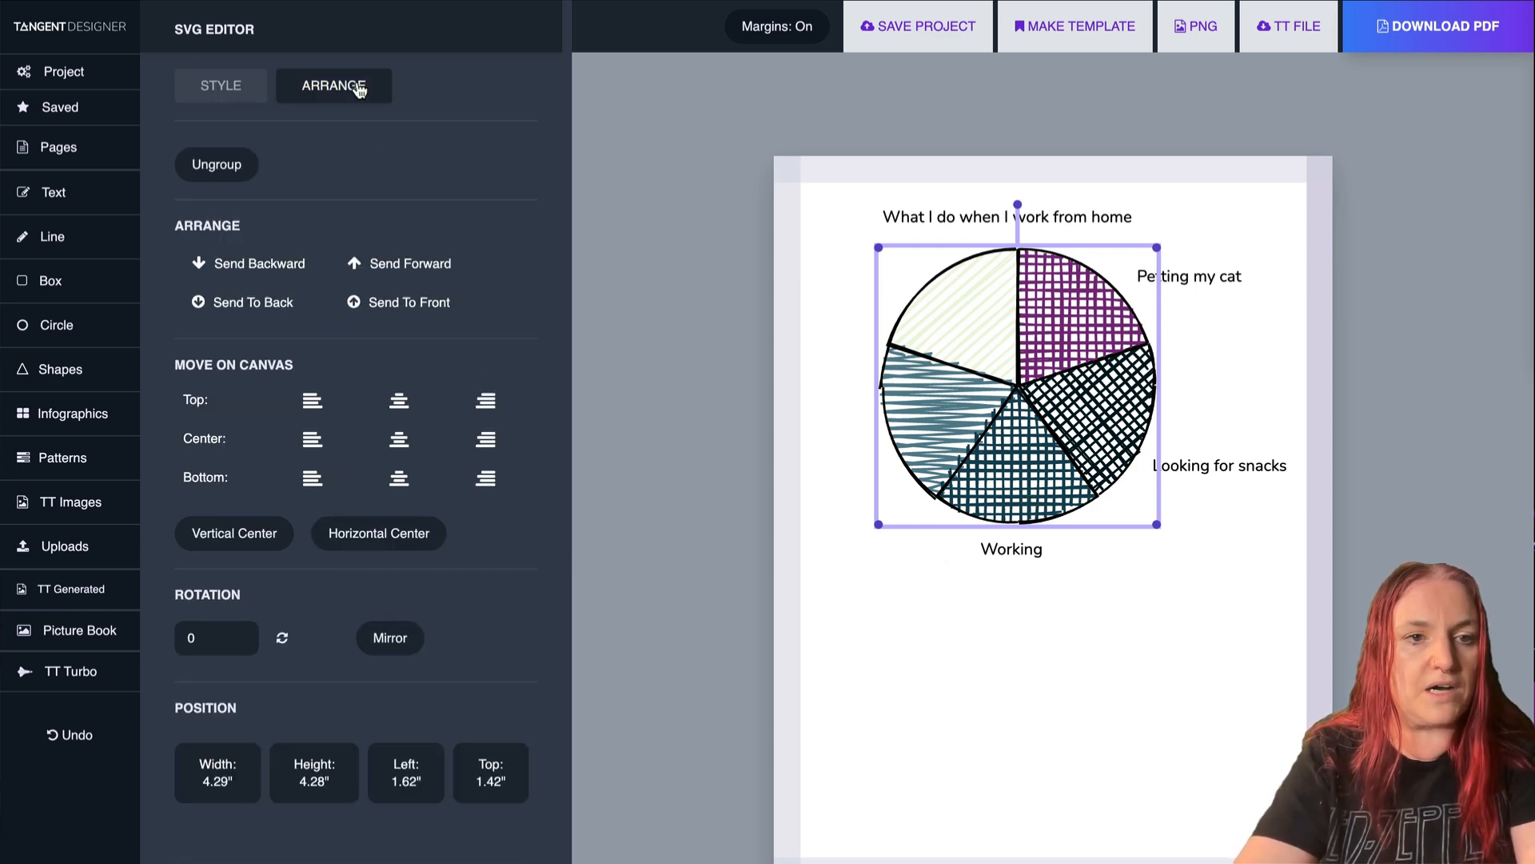
left_click(229, 89)
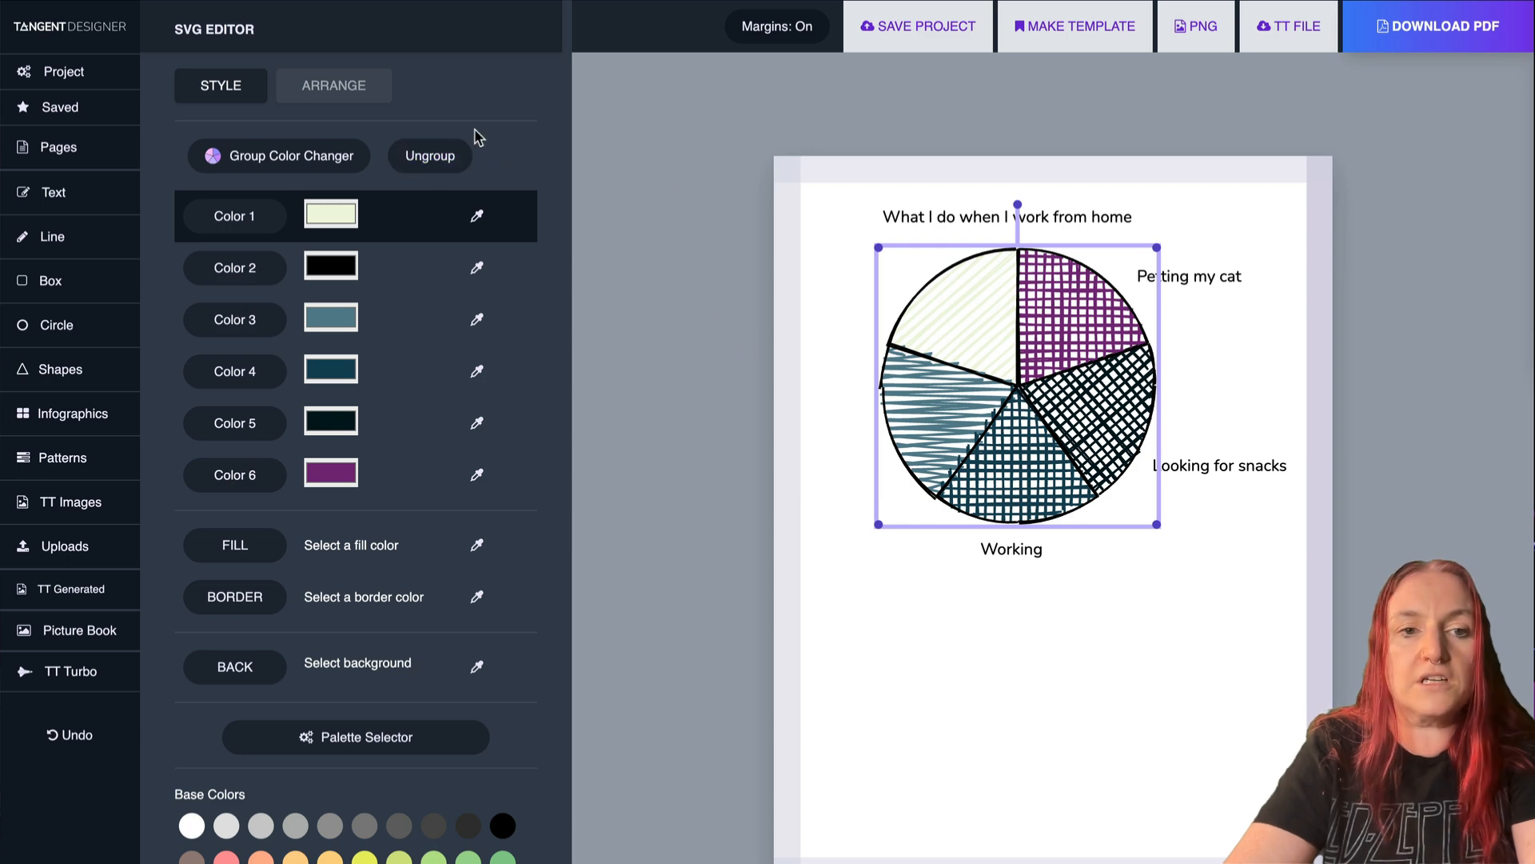
left_click(445, 162)
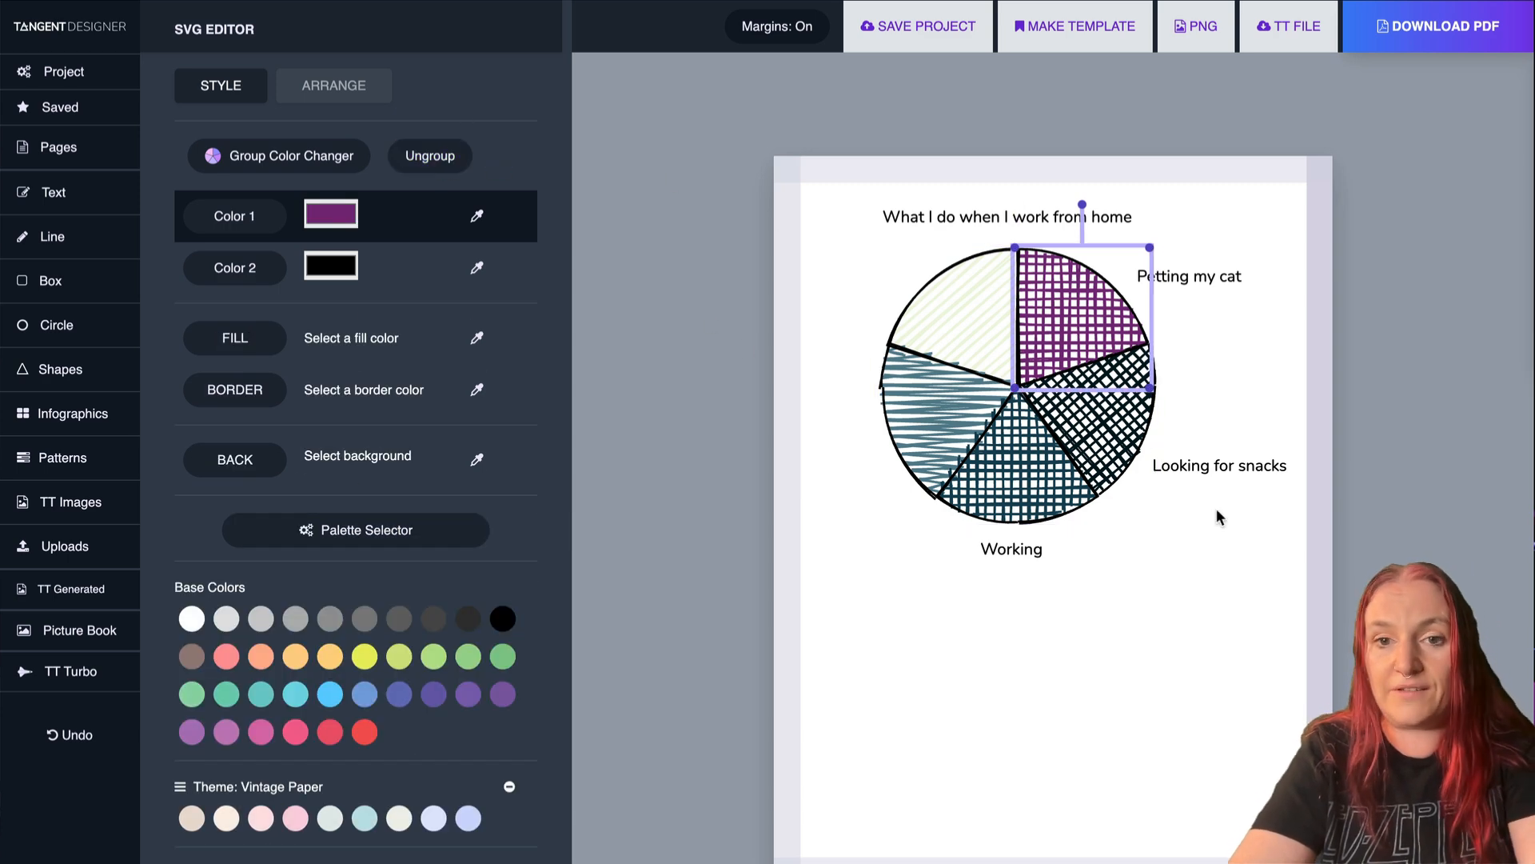
Offset the black crosshatched slice slightly outward from the rest of the pie, to the right and down.
left_click(1090, 492)
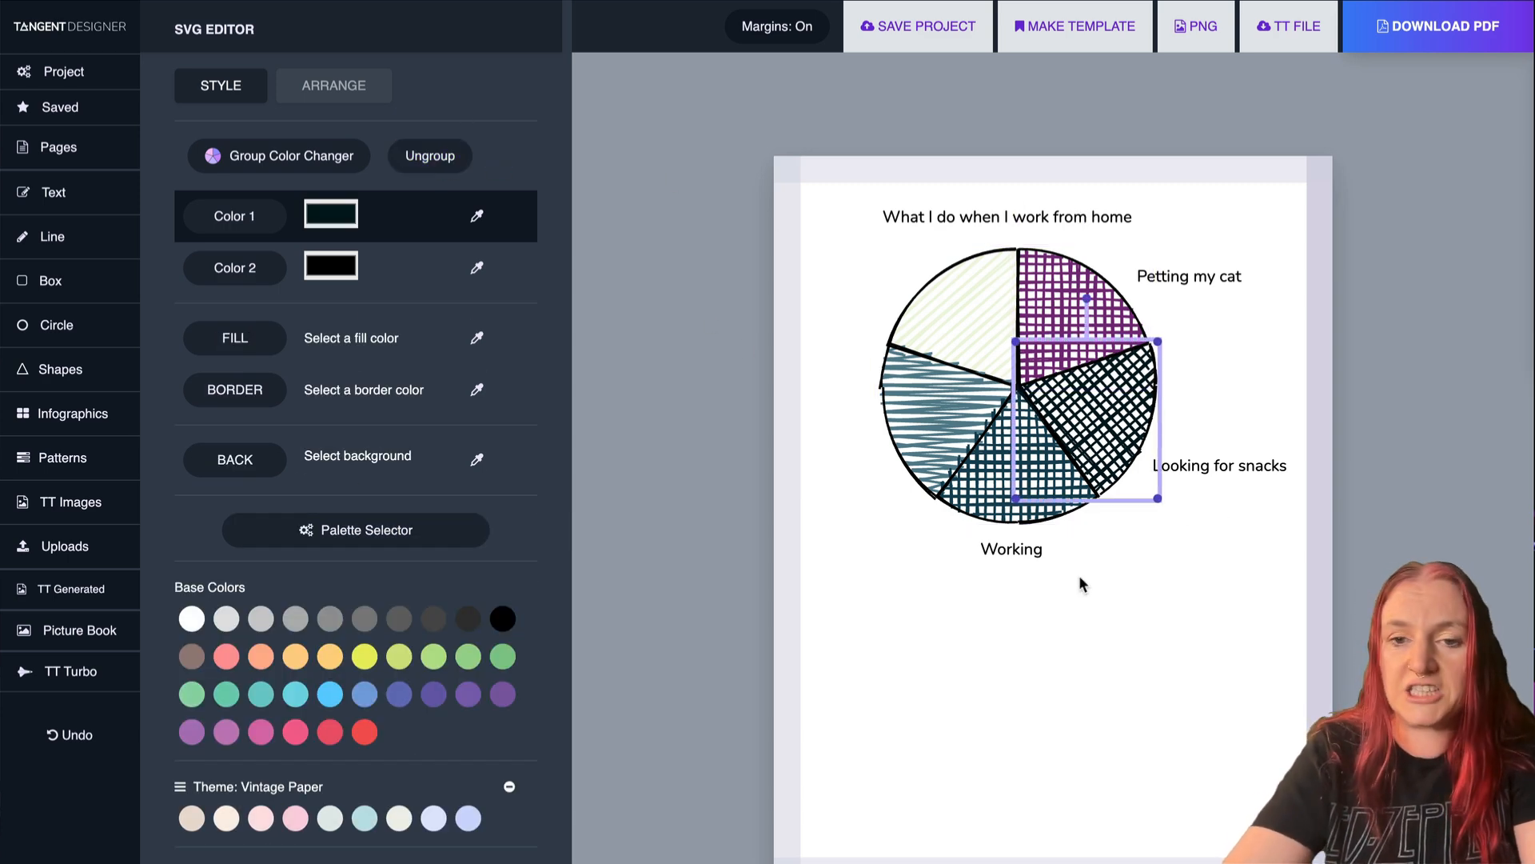
key("Right")
key("Right")
key("Right")
key("Right")
key("Right")
key("Right")
key("Down")
key("Down")
key("Right")
key("Right")
key("Right")
key("Right")
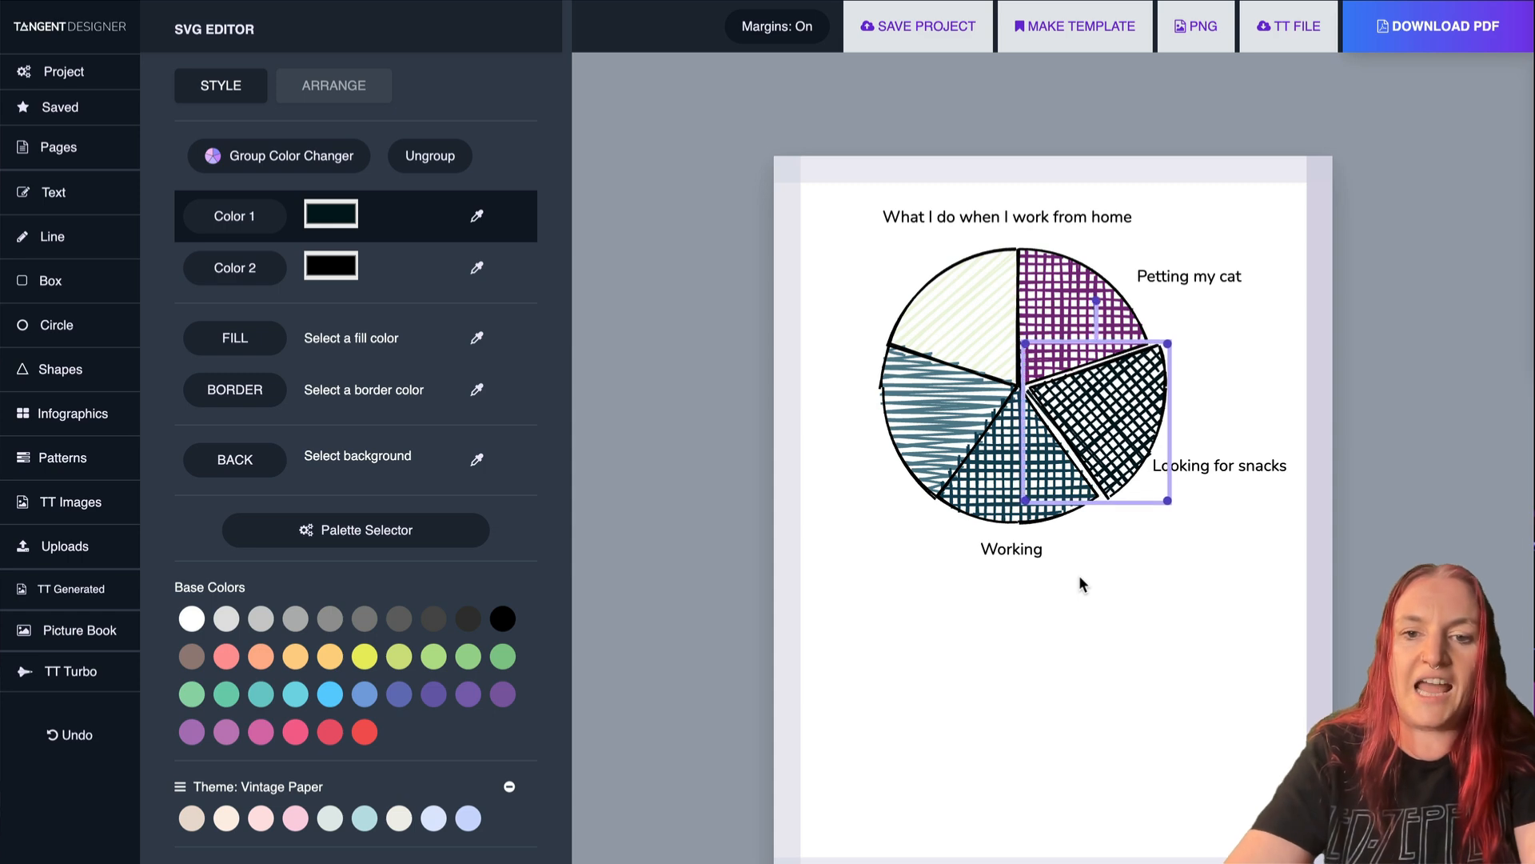
key("Down")
key("Down")
key("Right")
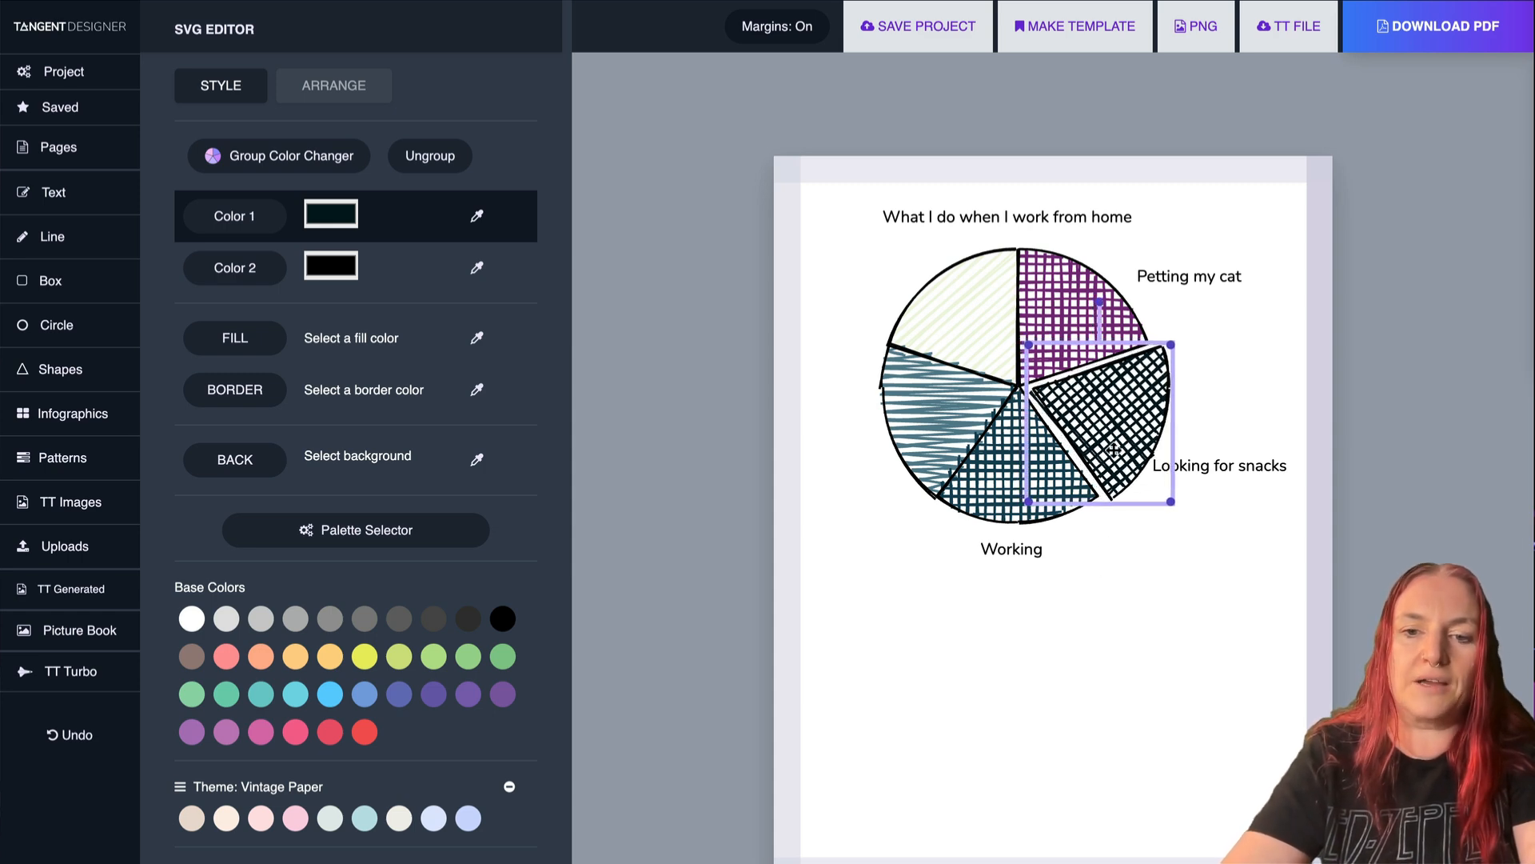
mouse_move(1114, 451)
left_mouse_down()
mouse_move(1168, 483)
mouse_move(1209, 778)
mouse_move(1240, 733)
mouse_move(1114, 470)
mouse_move(1121, 453)
left_mouse_up()
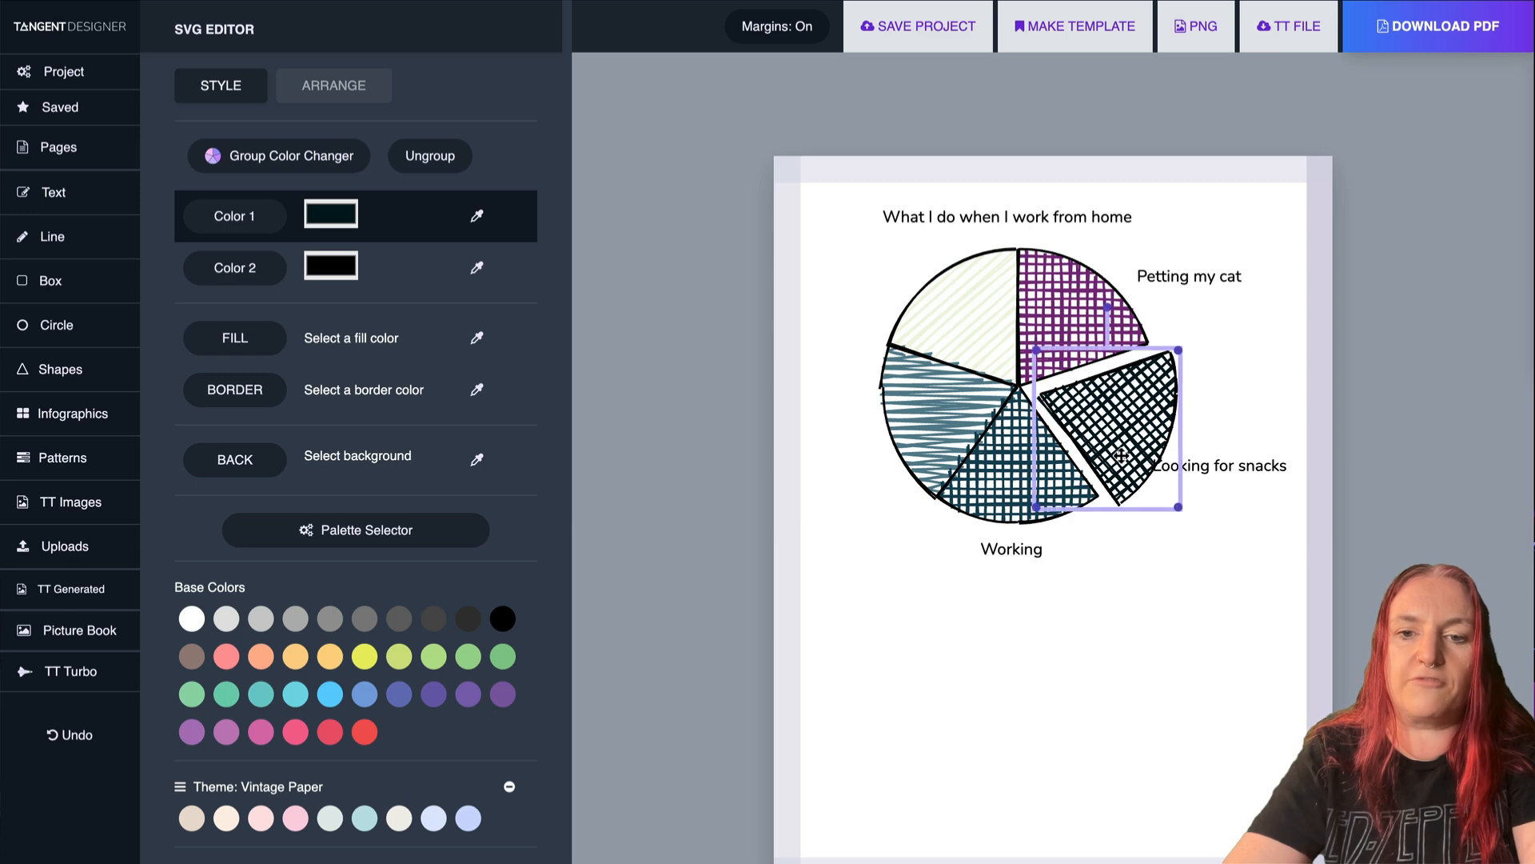
Lower the "Looking for snacks" label clear of the black slice and shift the slice slightly back toward the pie.
left_click(1236, 465)
left_click_drag(1235, 465, 1236, 510)
left_click(1111, 399)
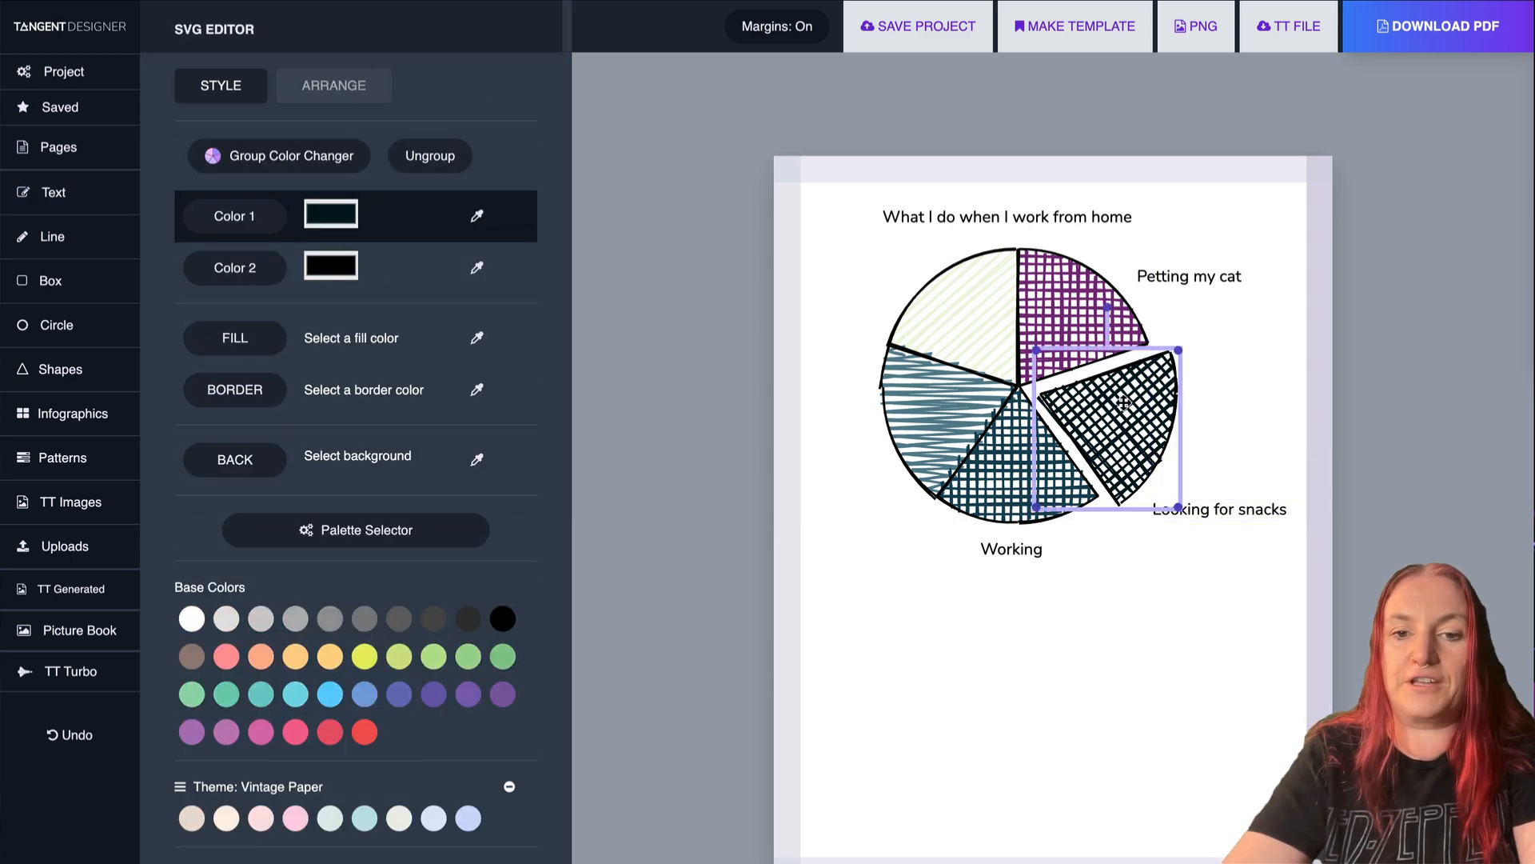
left_click_drag(1111, 398, 1114, 401)
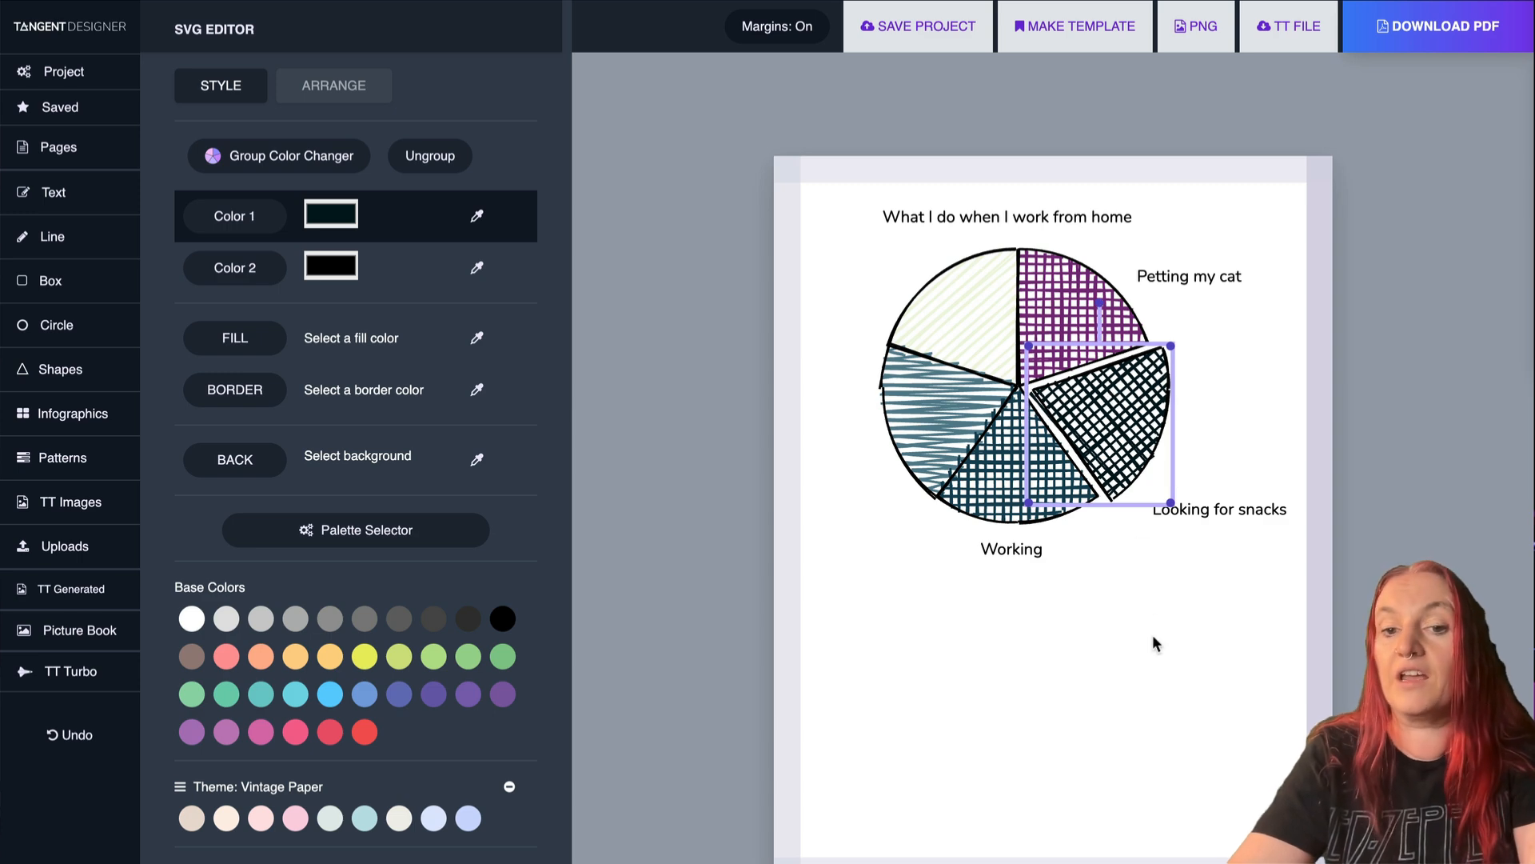
Recolor the detached black slice's hatching with the mauve from the Northern Lights theme, trying its teal and purple first.
left_click(1101, 572)
left_click(1123, 458)
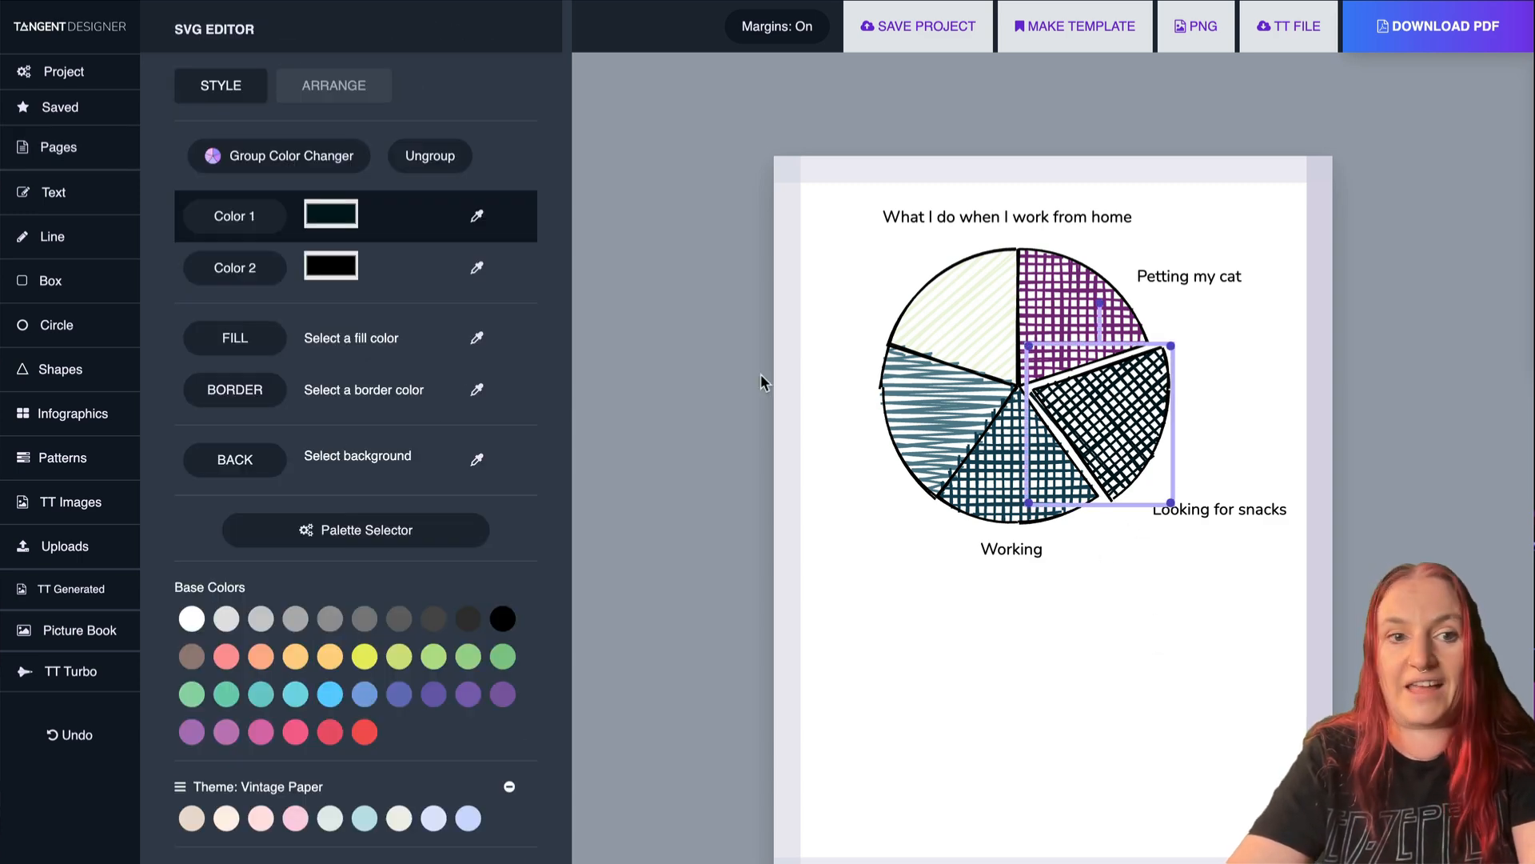
scroll(304, 648, "down", 10)
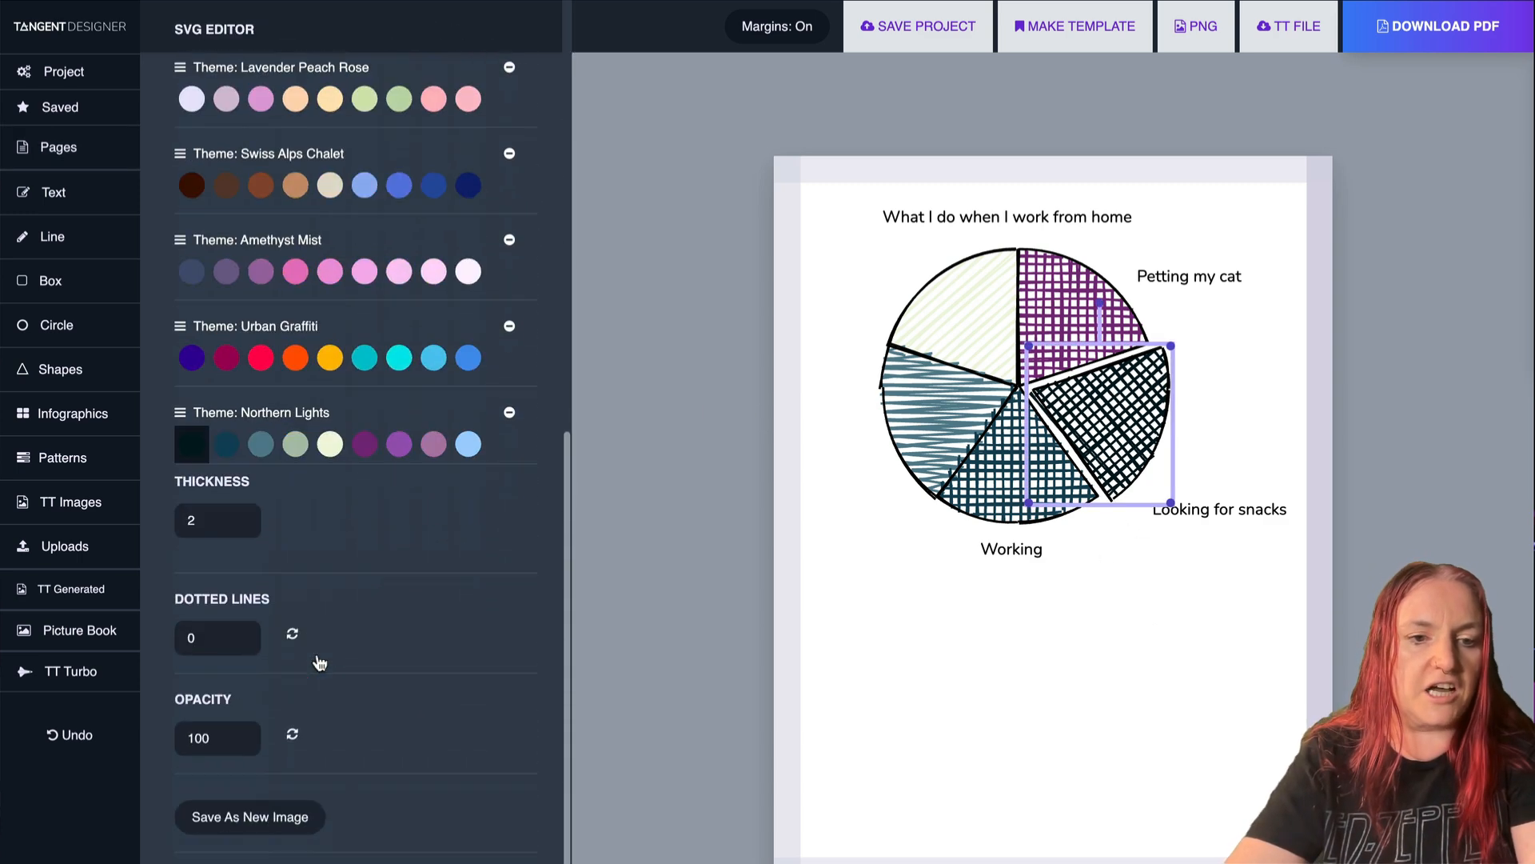
scroll(320, 642, "up", 3)
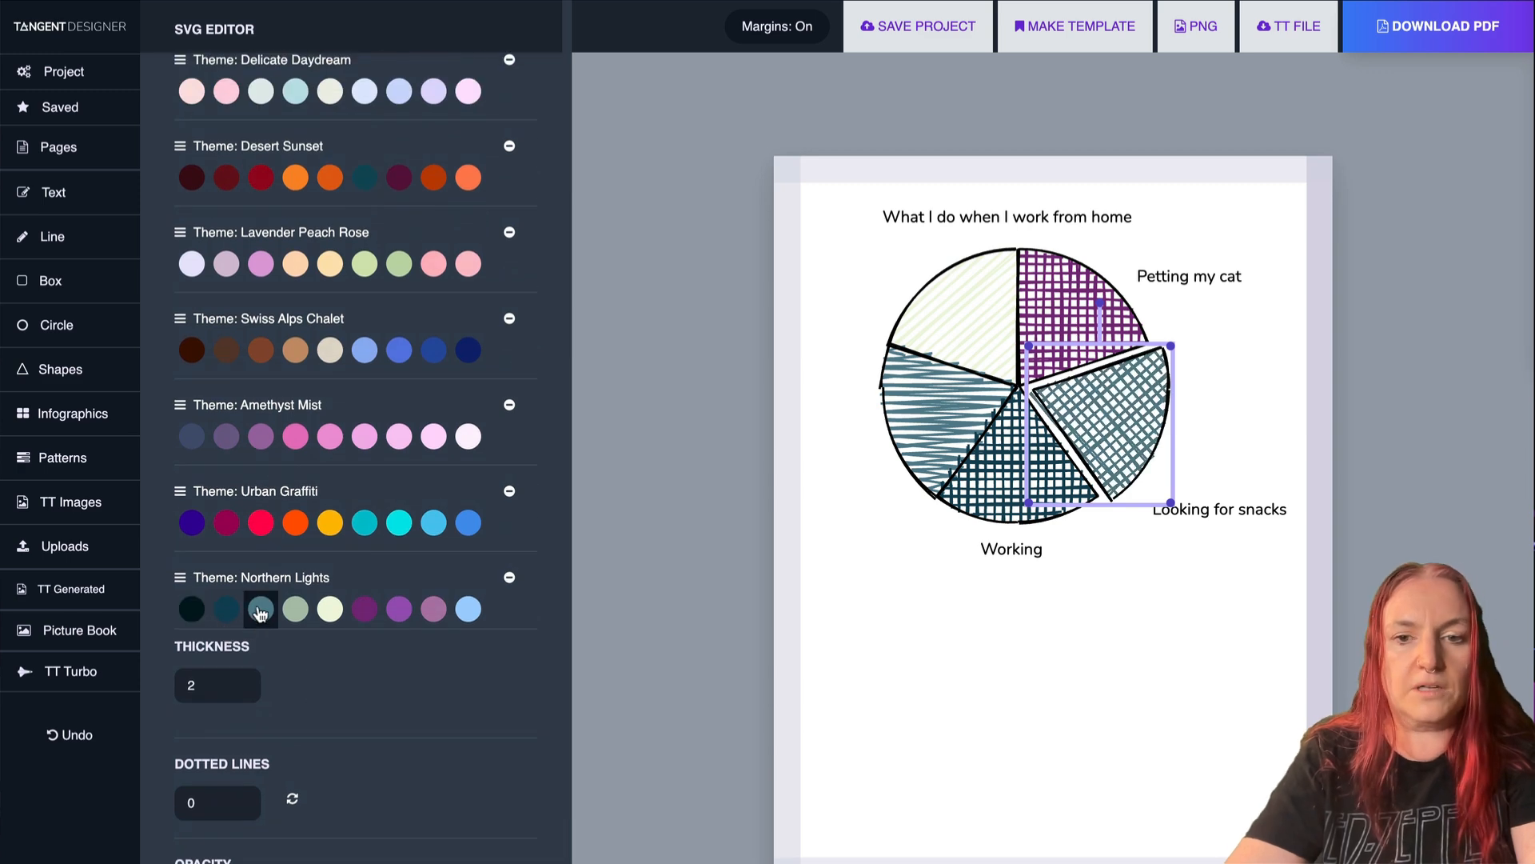
left_click(261, 609)
left_click(365, 610)
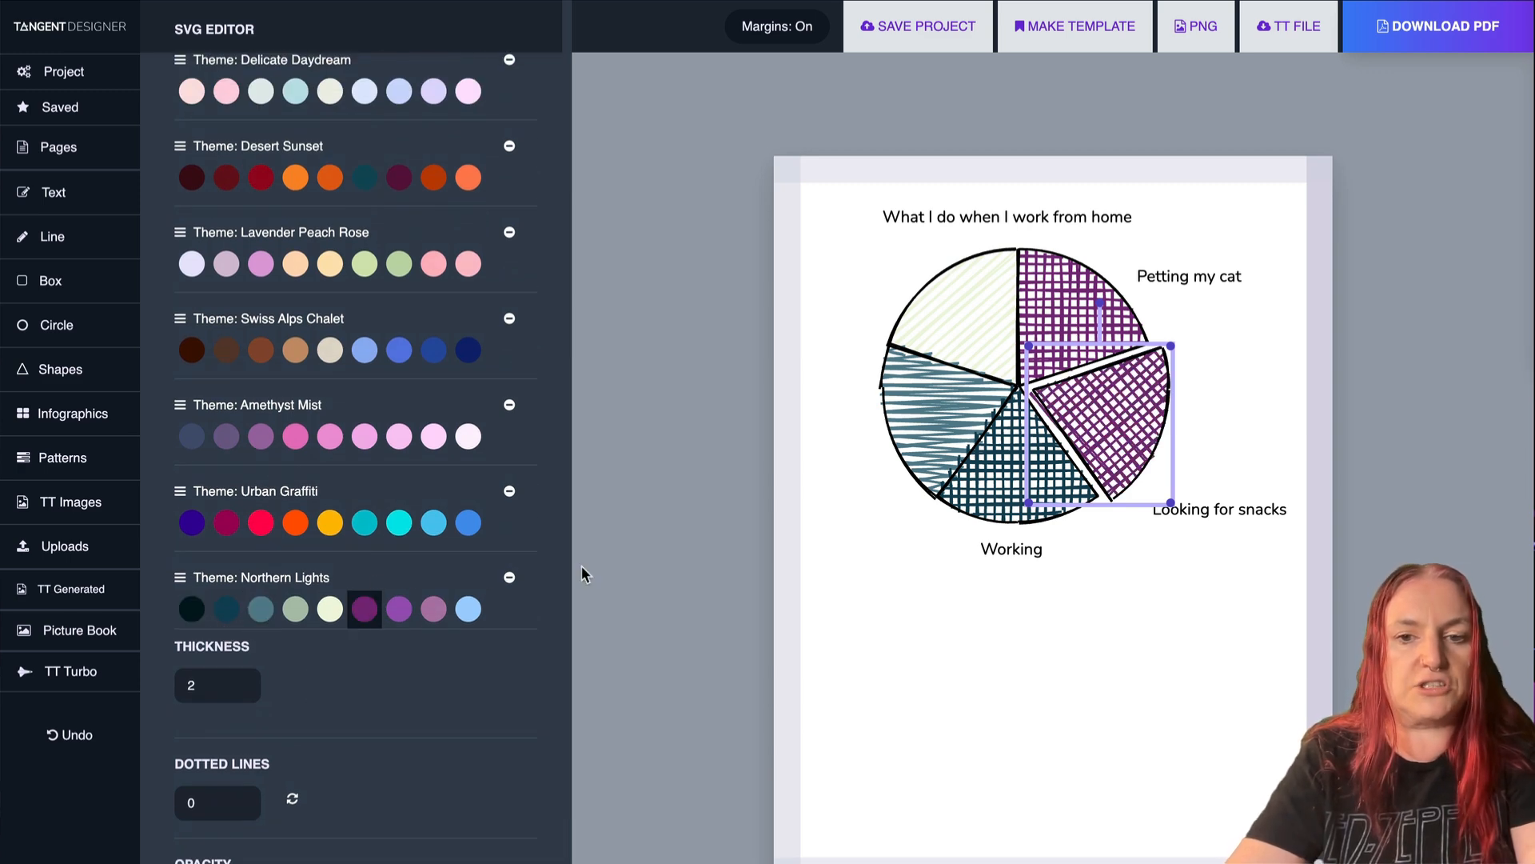
left_click(441, 611)
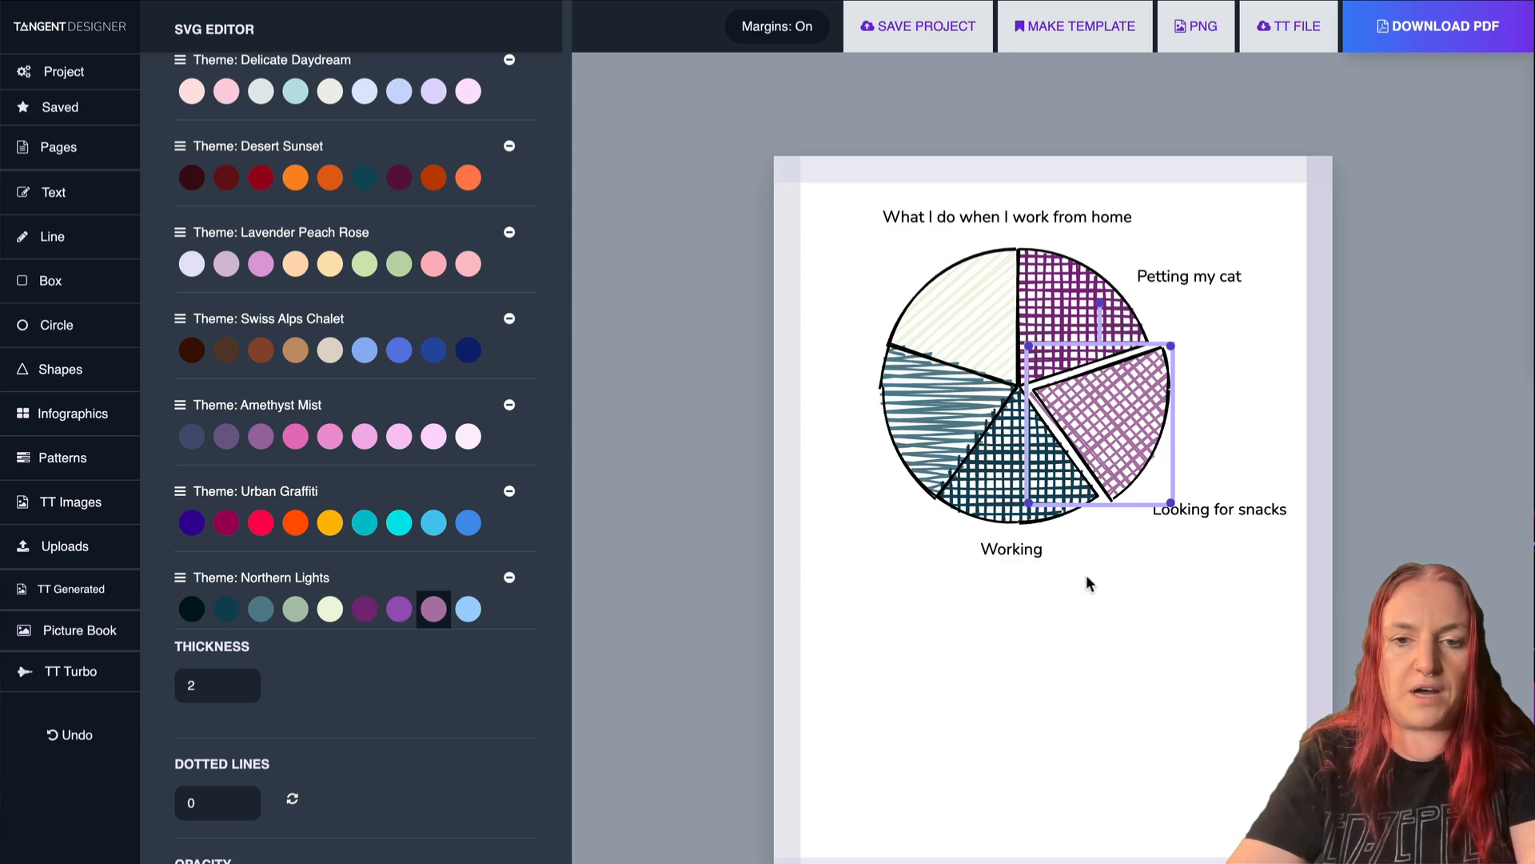
left_click(1110, 592)
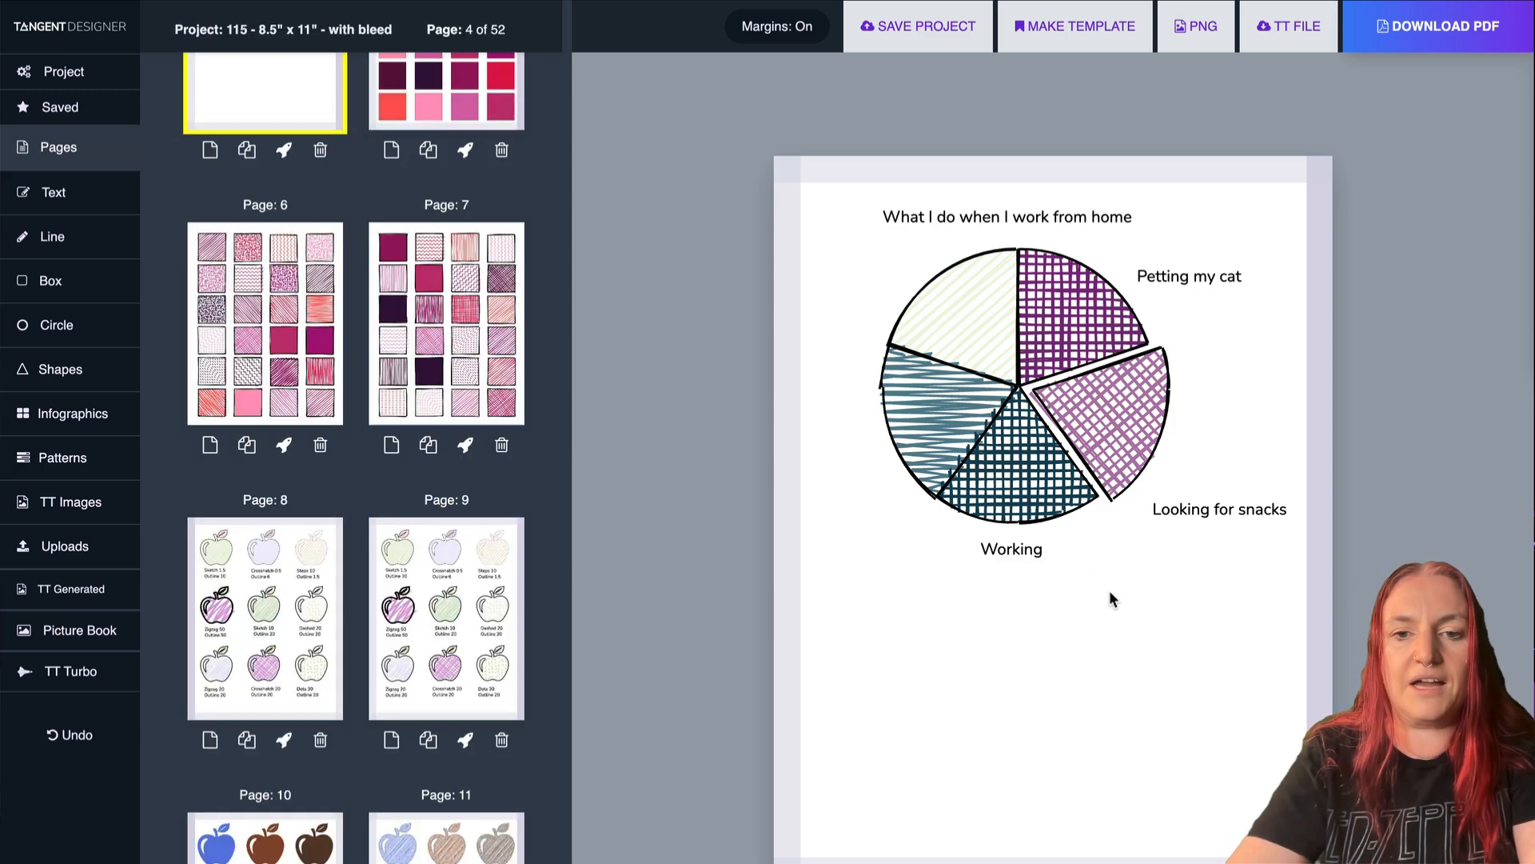
Ungroup the mauve slice and move its black outline to the empty area below the pie.
left_click(1128, 422)
scroll(497, 325, "up", 6)
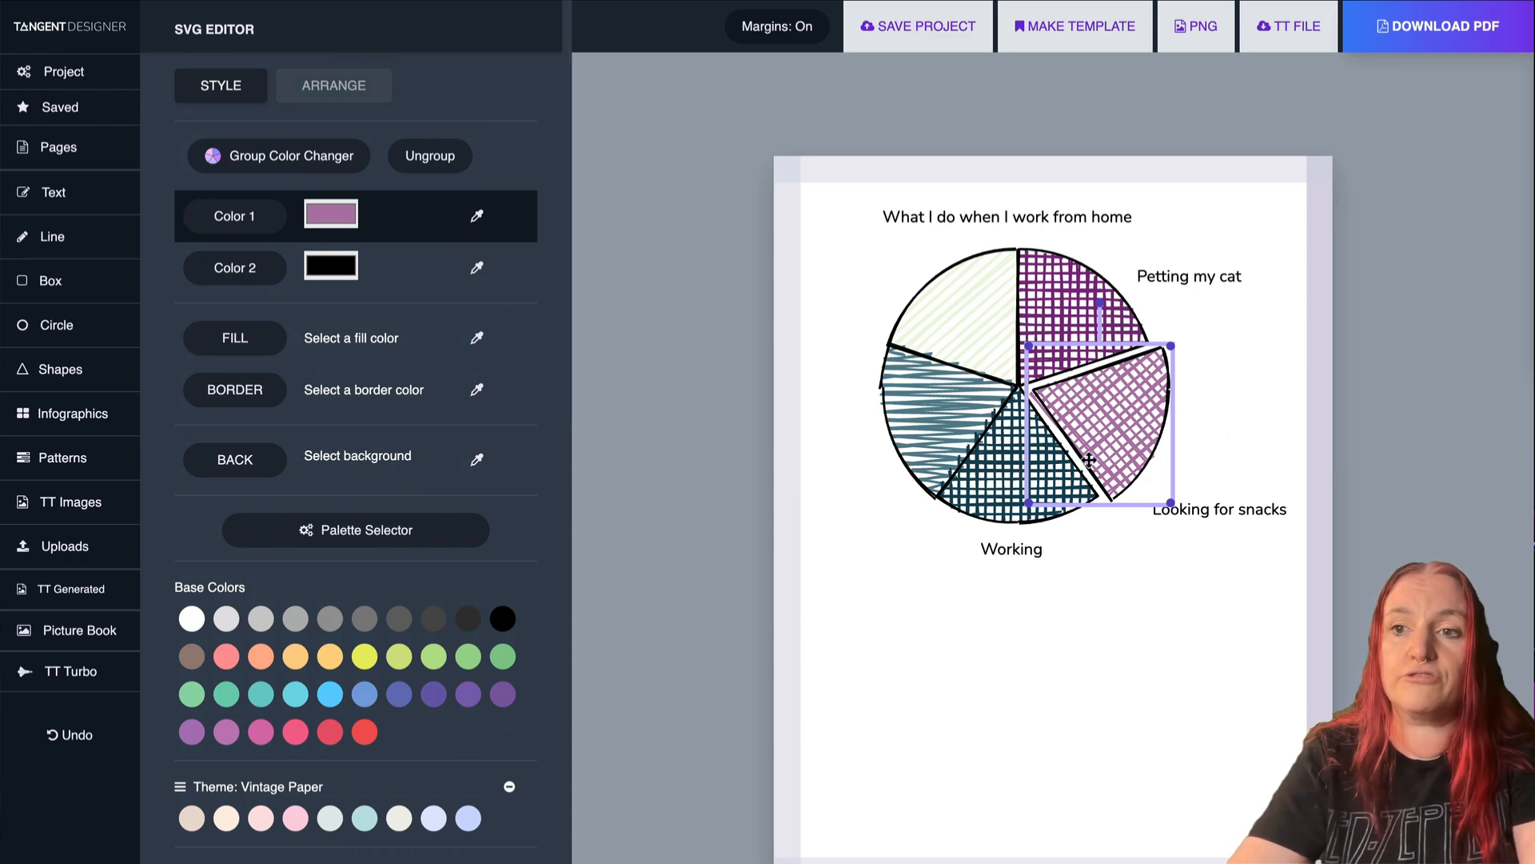
left_click(449, 165)
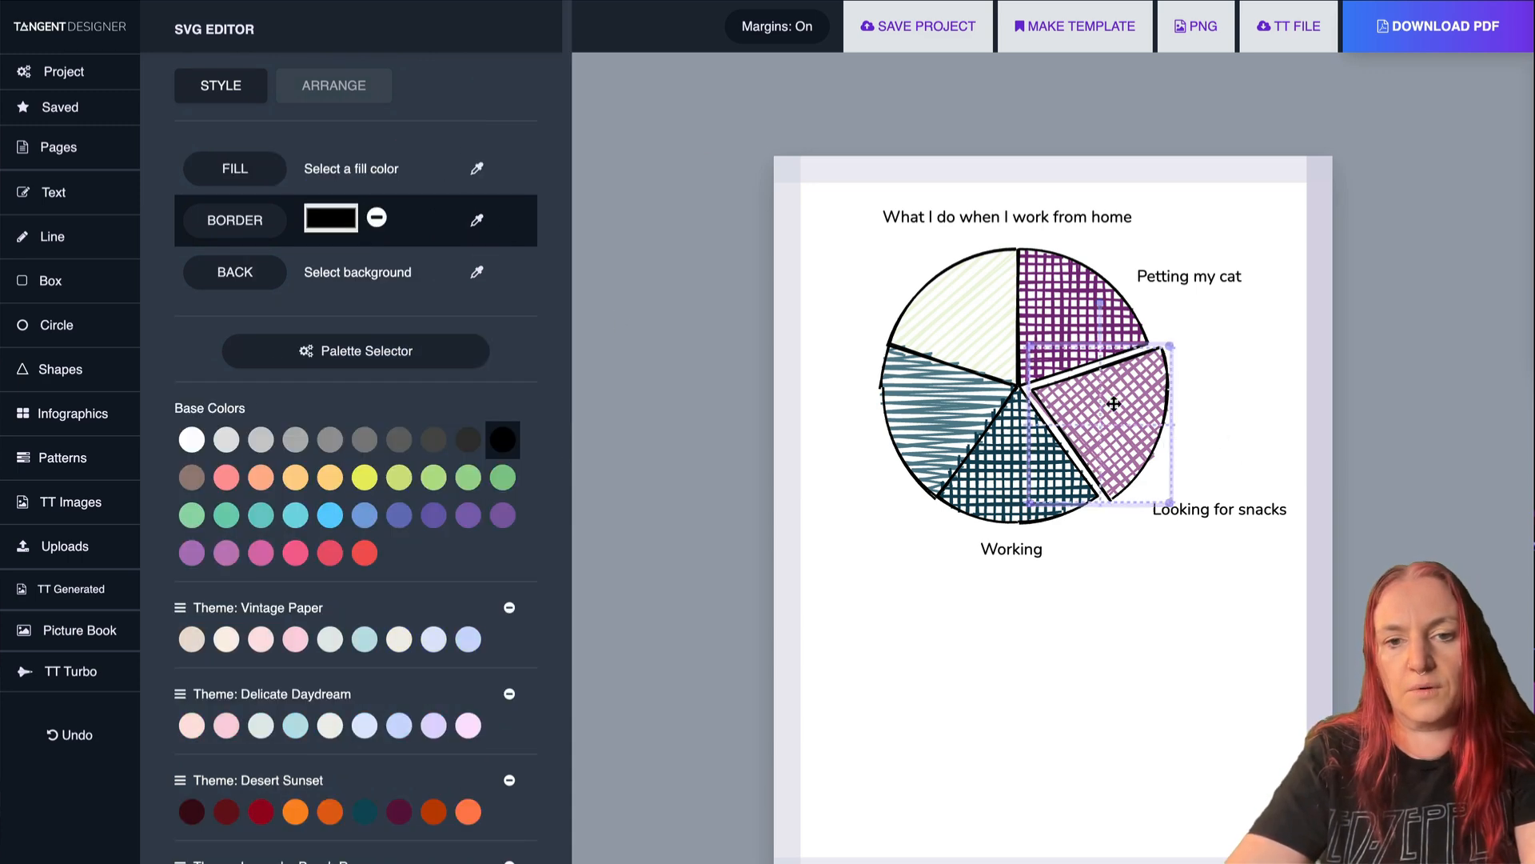
left_click_drag(1112, 399, 958, 653)
Try moving the slice's mauve hatching beside its outline below the pie, and undo that move.
left_click_drag(1130, 392, 1179, 665)
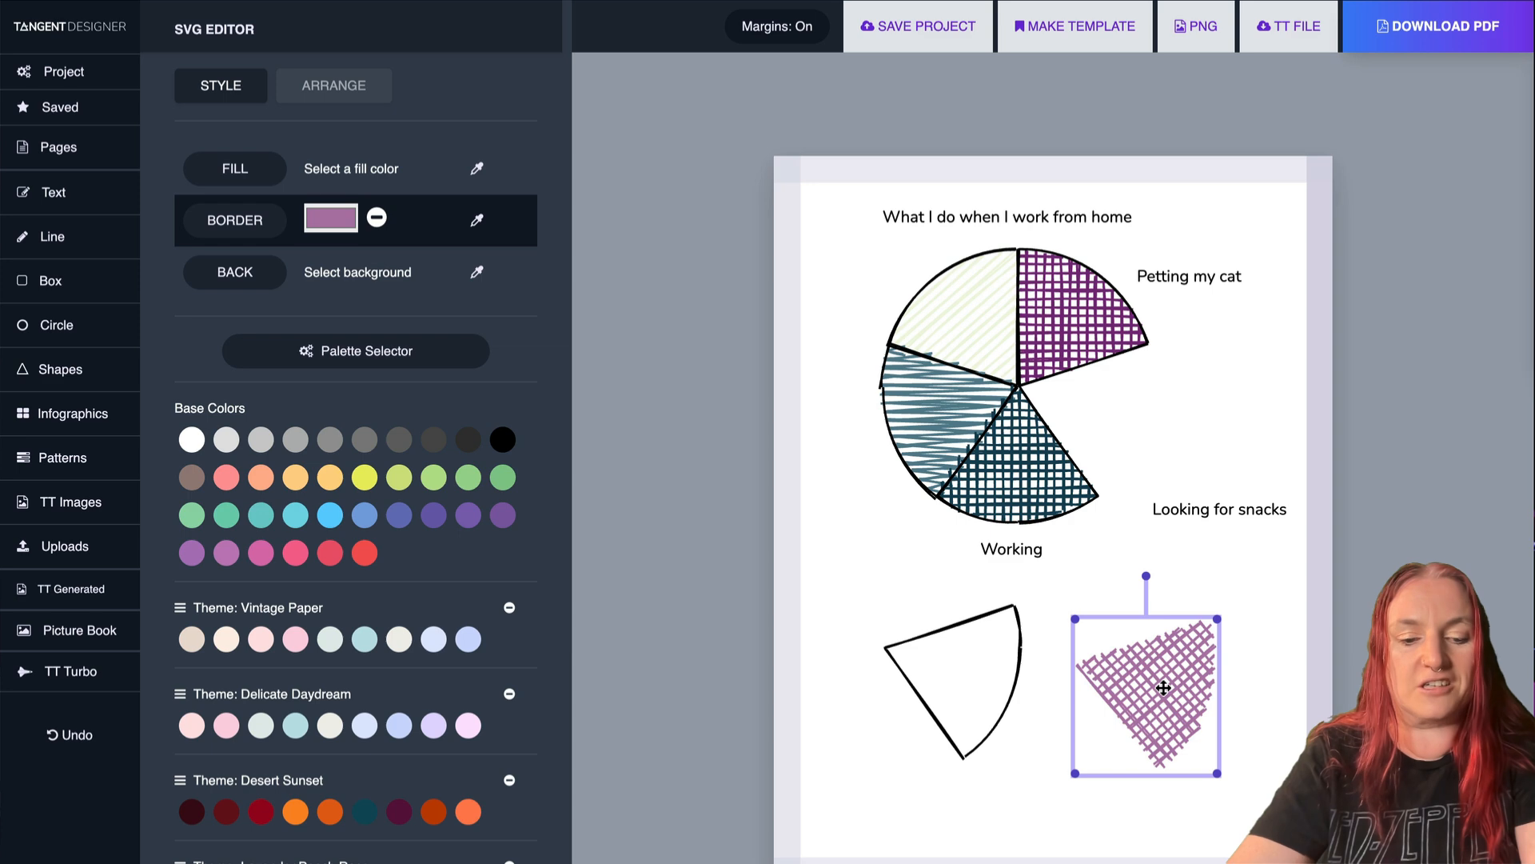
key("ctrl+z")
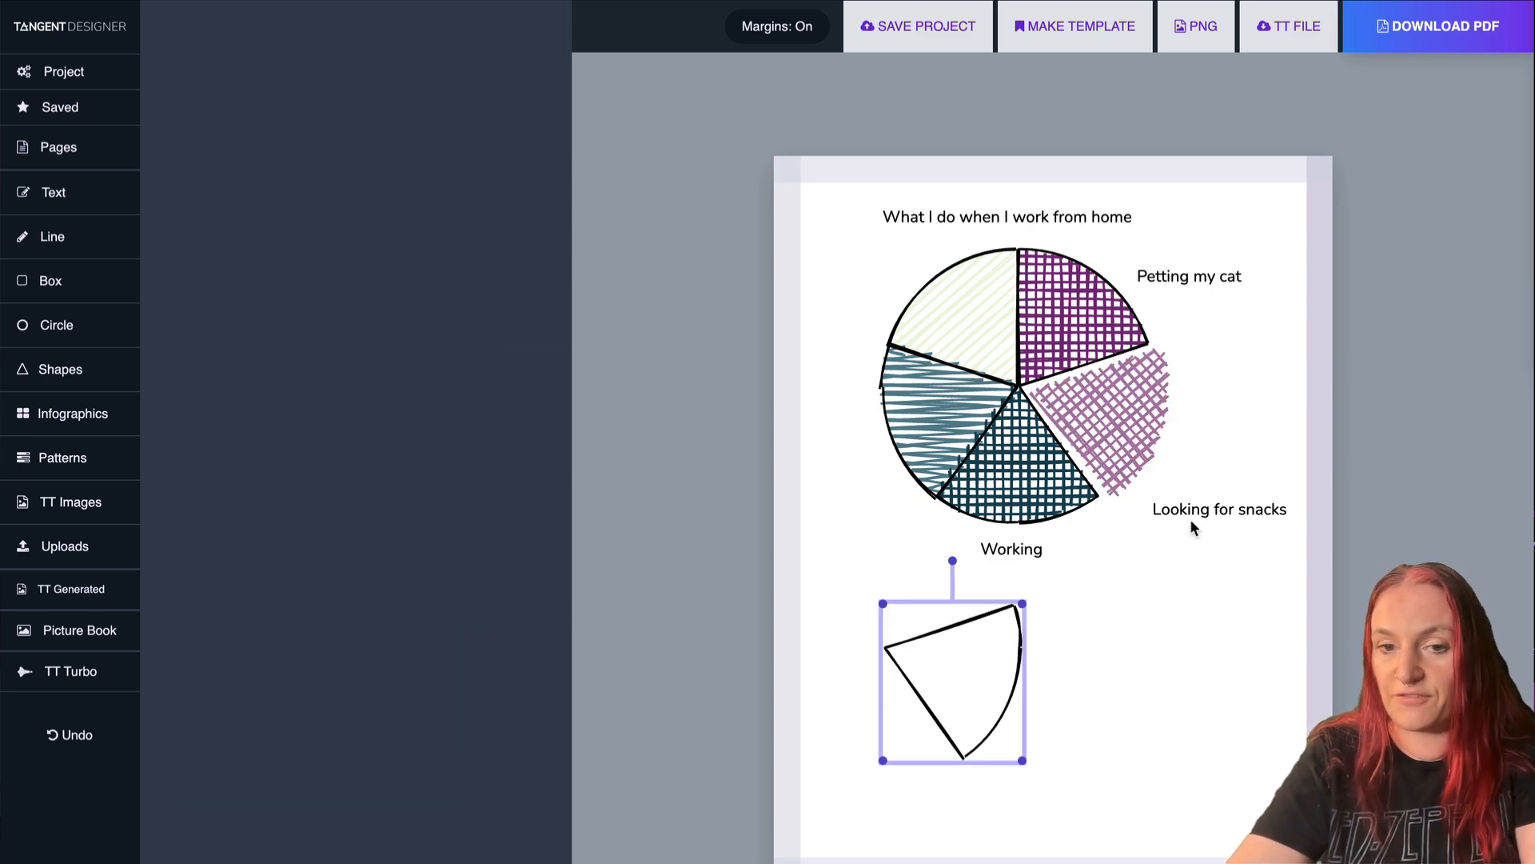
left_click(1143, 621)
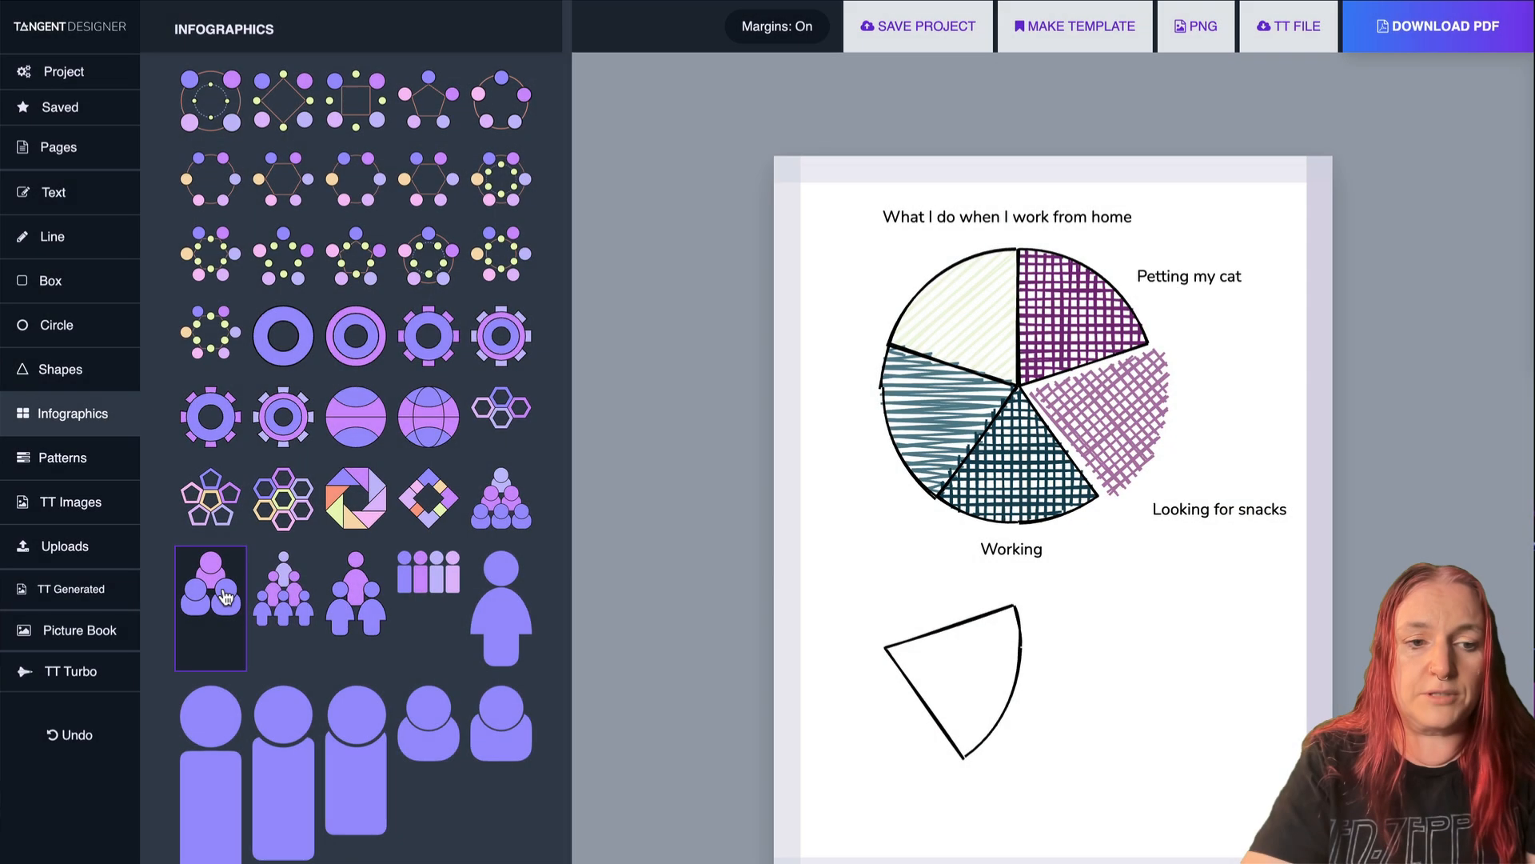
Add the three-person pyramid infographic and place it beneath the "Looking for snacks" label.
left_click(223, 593)
left_click_drag(1020, 404, 1206, 707)
scroll(360, 220, "up", 10)
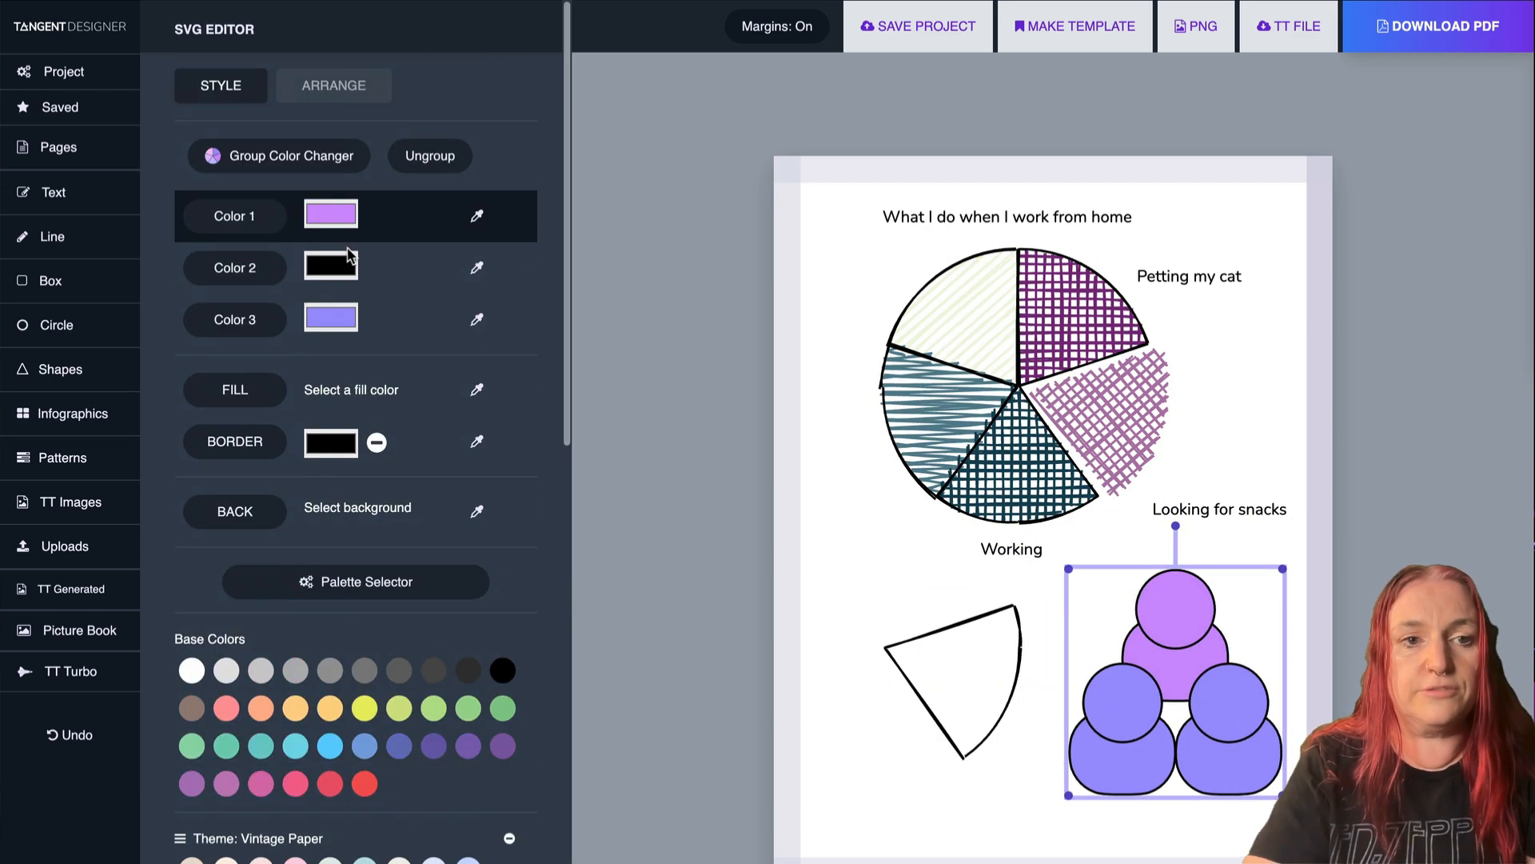
Ungroup the people infographic and move the lower-left person down and away from the others.
left_click(416, 157)
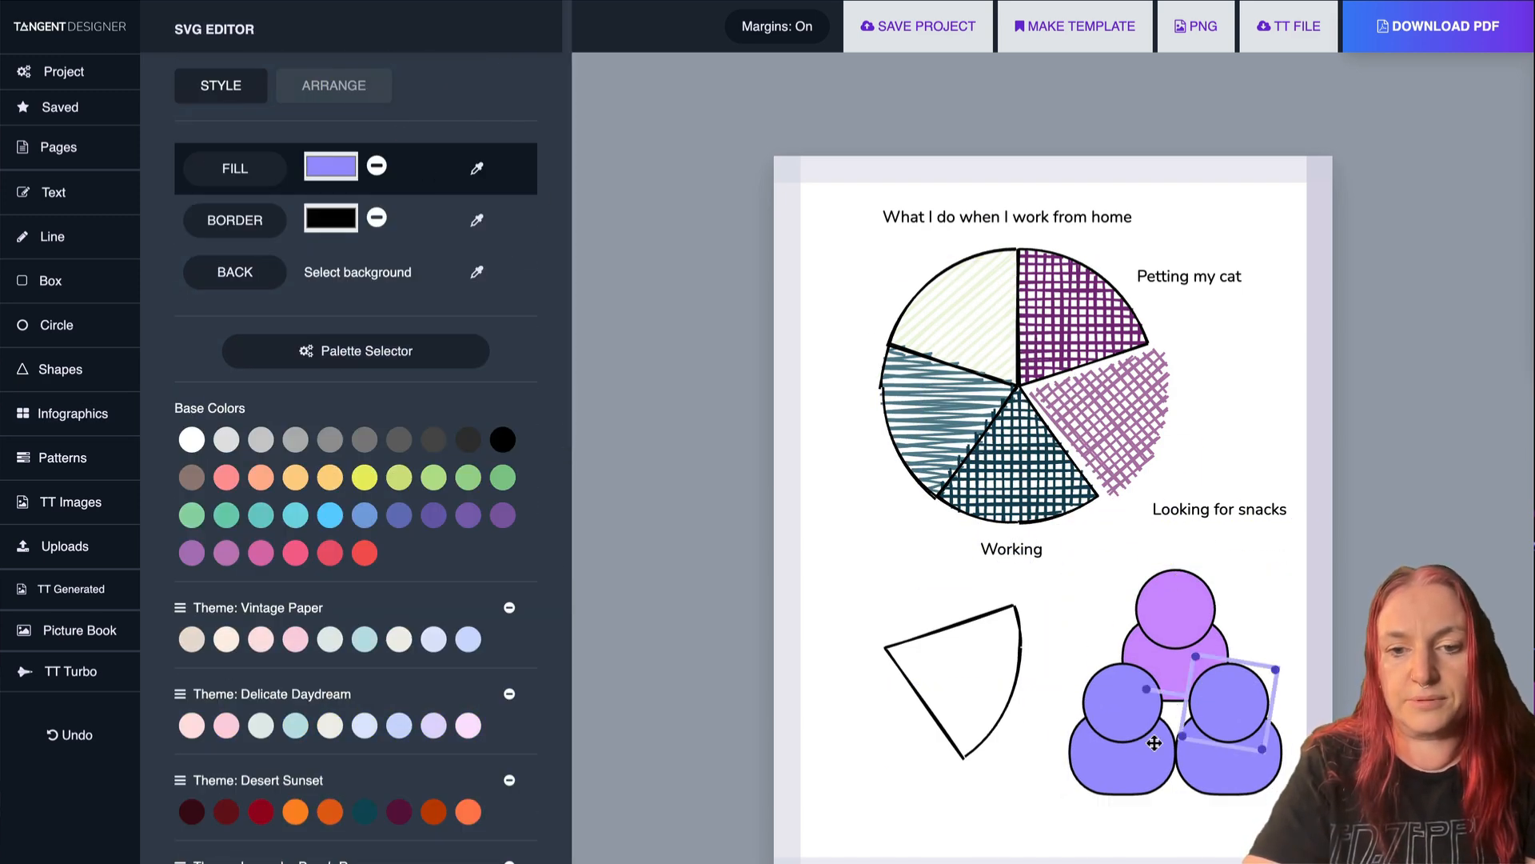
left_click(1118, 825)
left_click_drag(1131, 759, 1081, 786)
left_click(1119, 598)
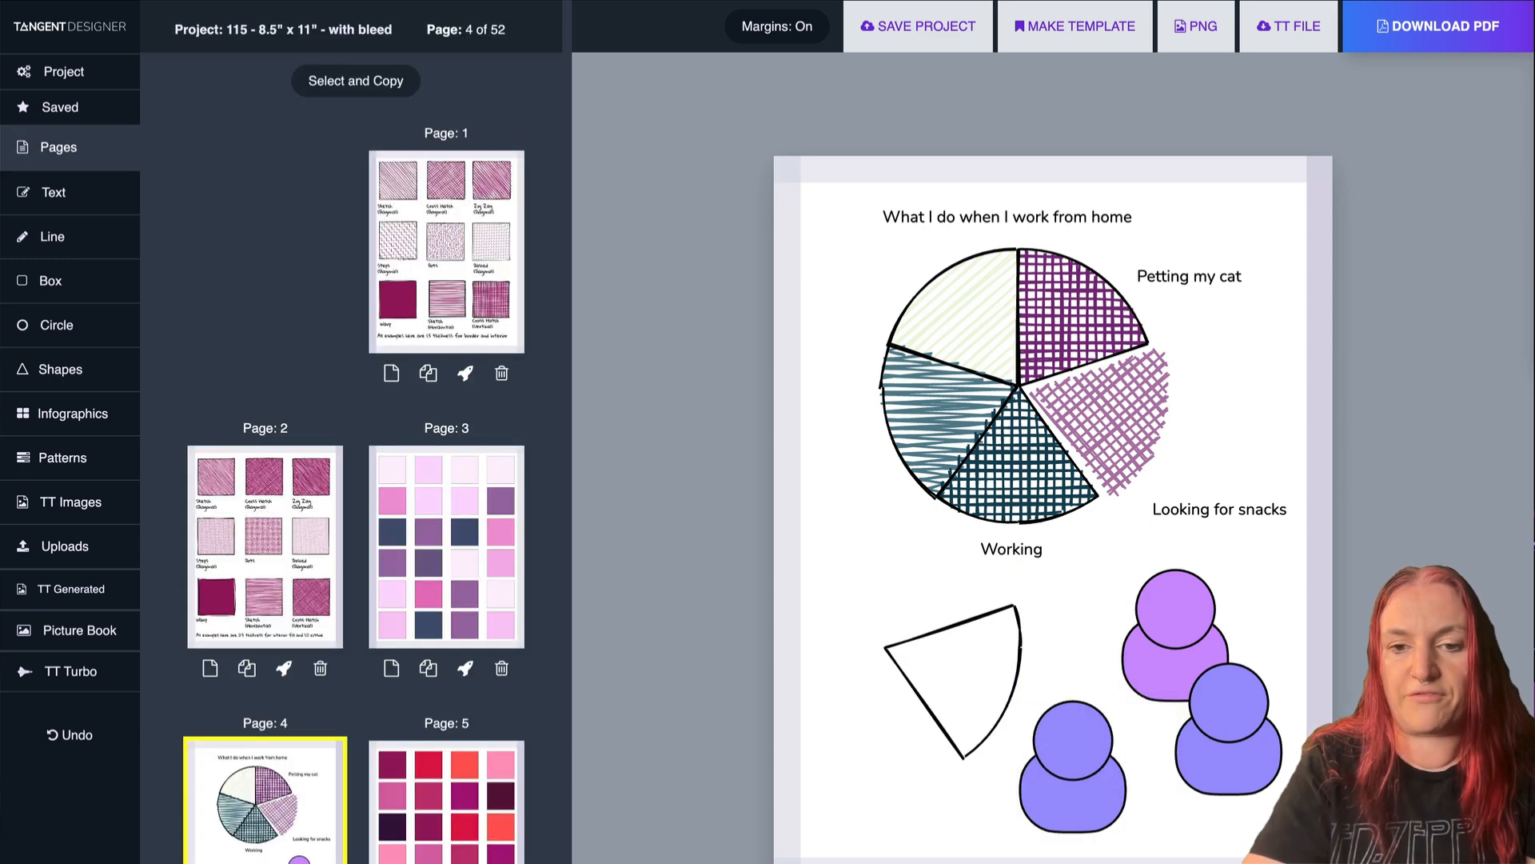
Fill the separated person's head with yellow and the body with light lime green from the base colors.
left_click(1082, 746)
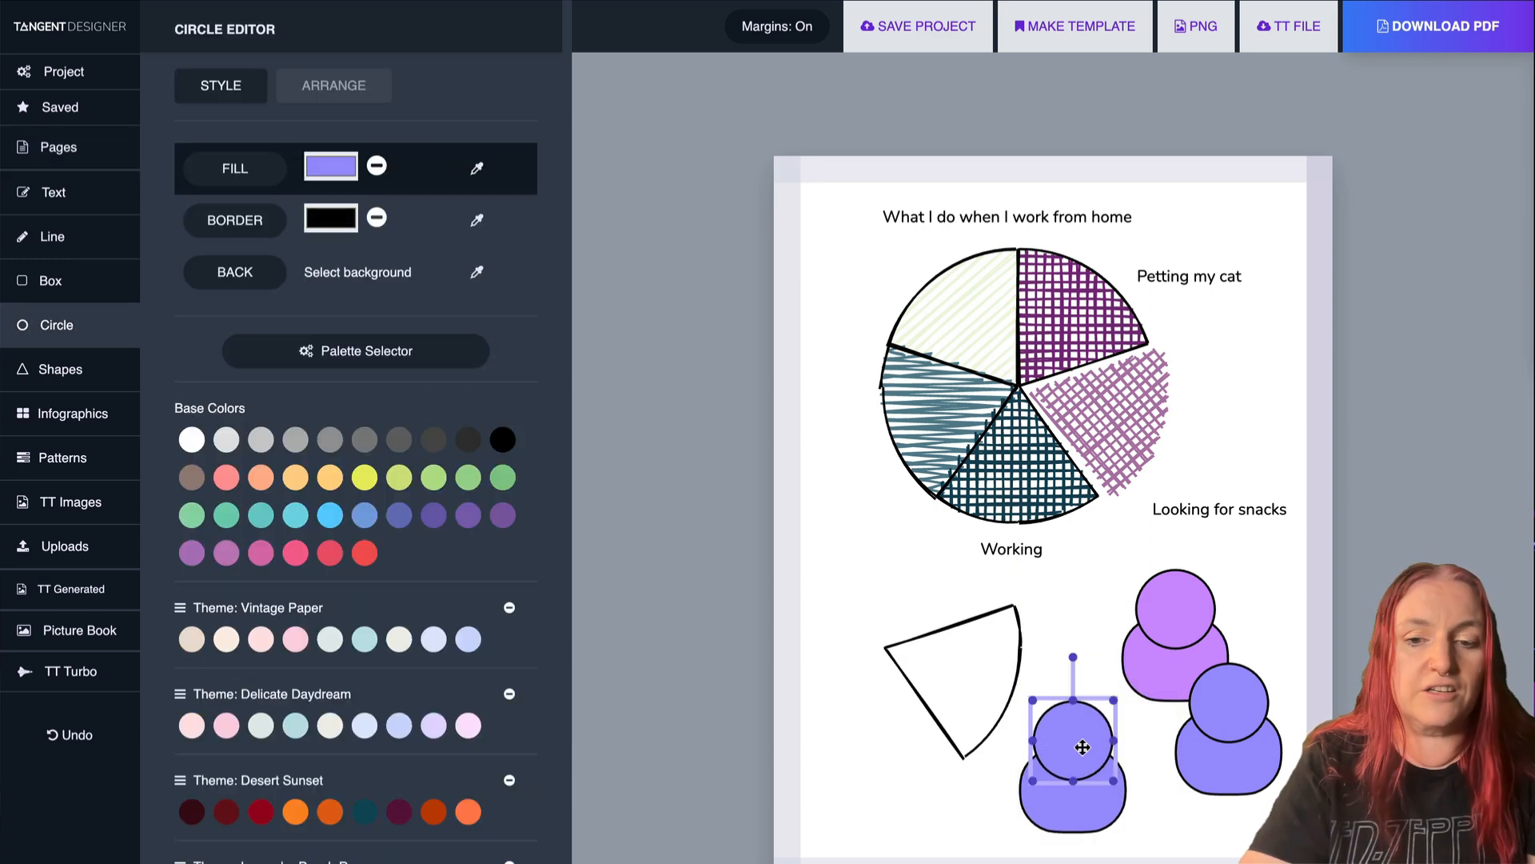
left_click(361, 477)
left_click(1085, 819)
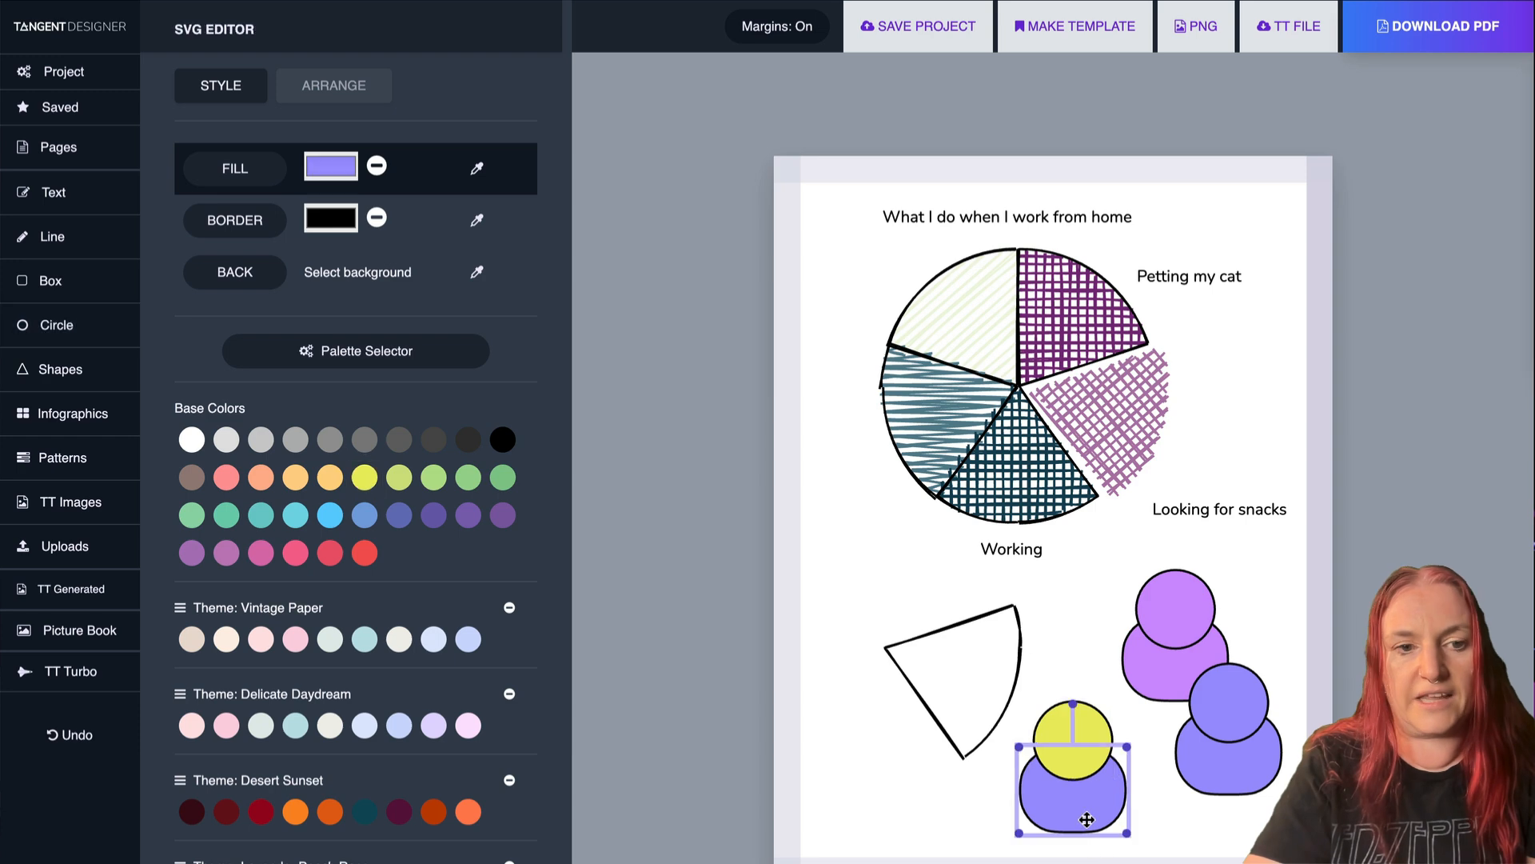
left_click(400, 480)
left_click(951, 827)
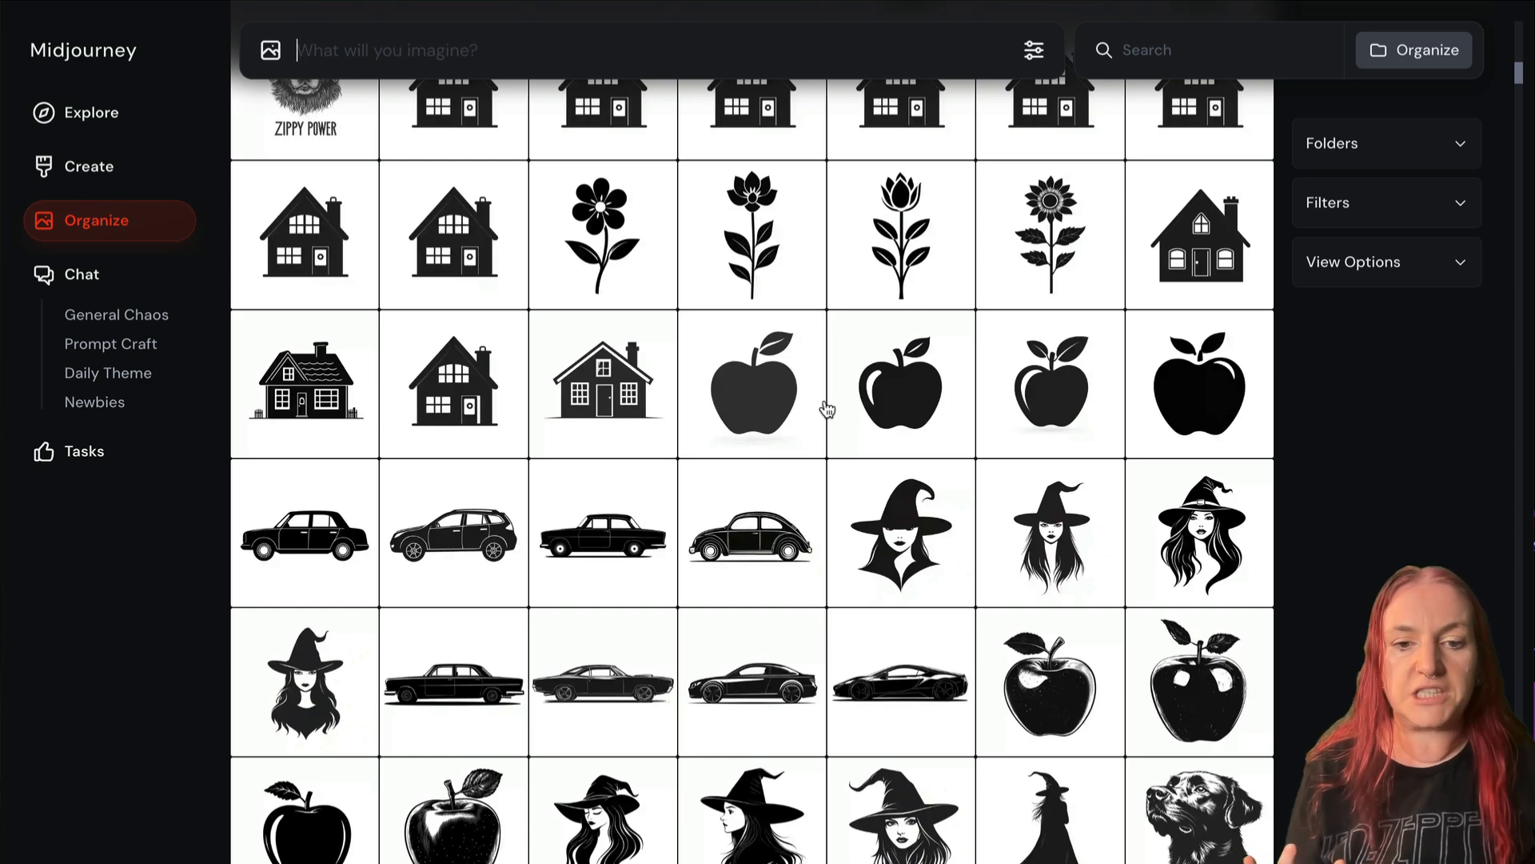
Browse the Midjourney silhouettes, and download the front-facing witch and the apple as vectors from Tangent Crystal.
scroll(1037, 321, "up", 2)
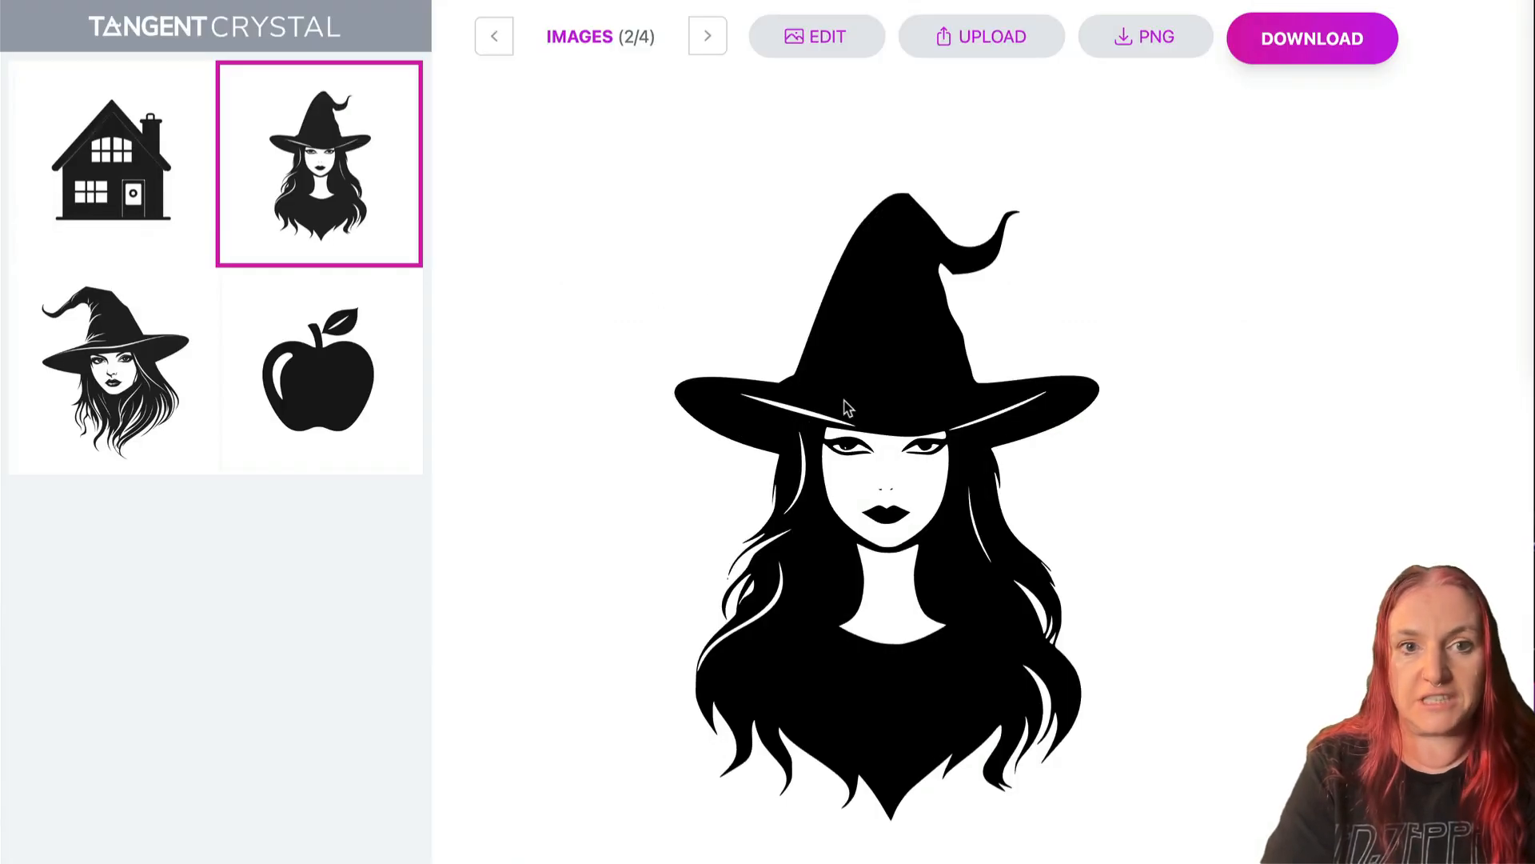
left_click(1330, 37)
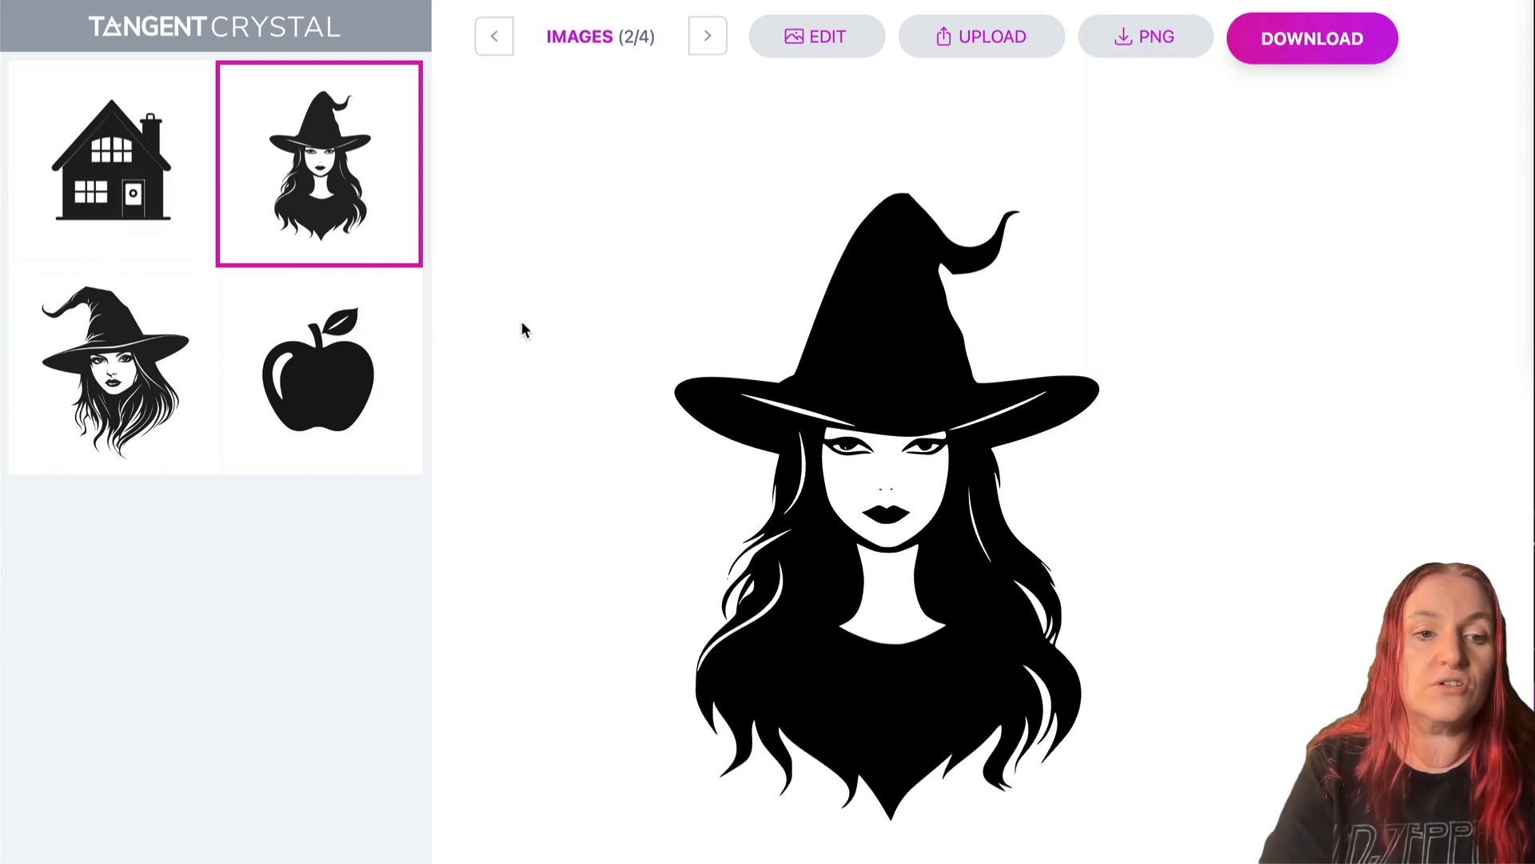
left_click(328, 376)
left_click(1289, 41)
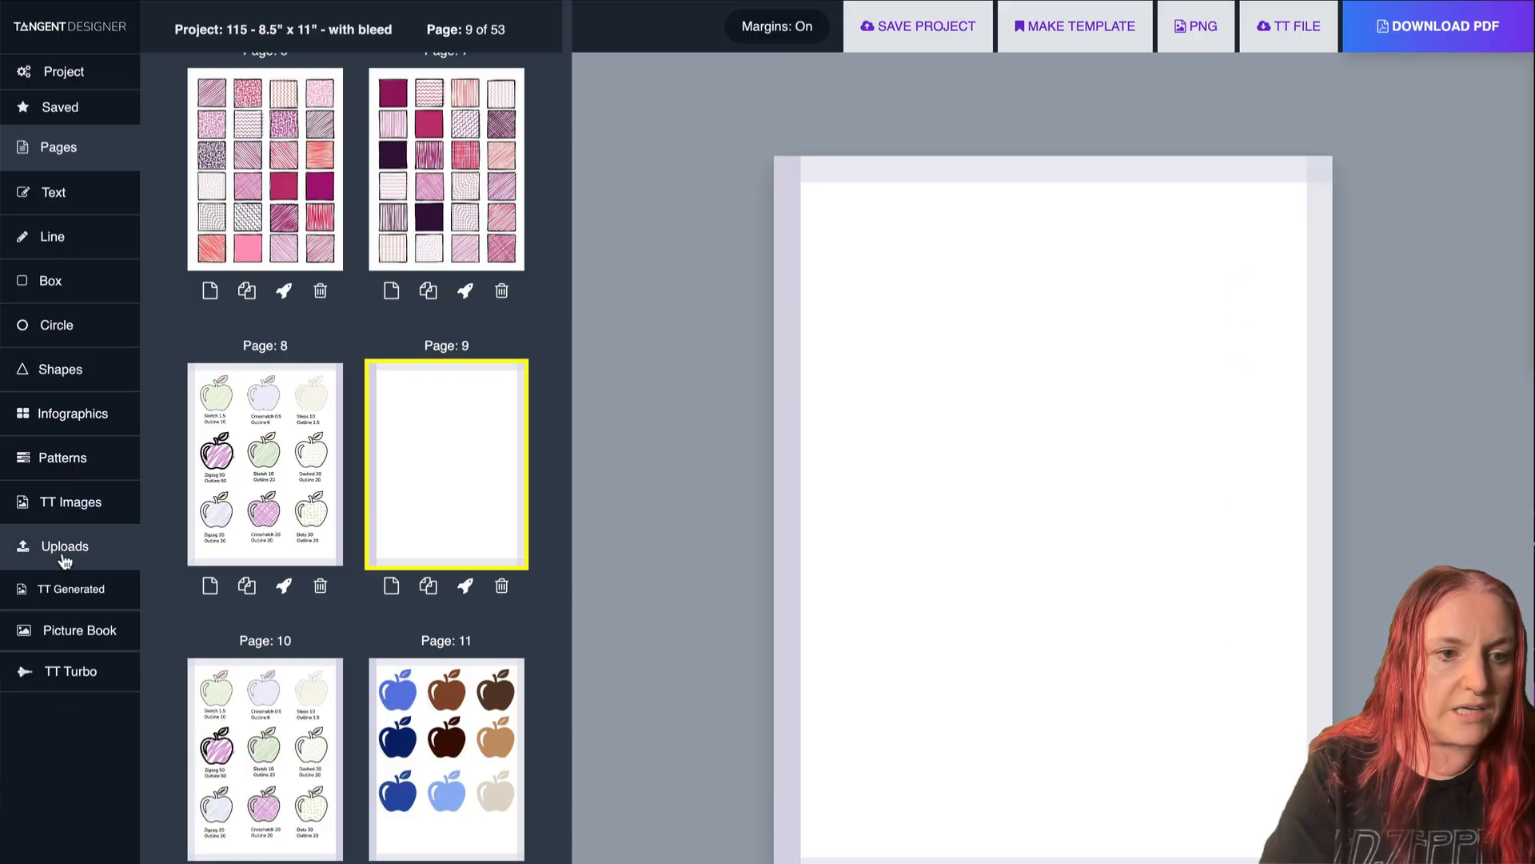
Upload the two newest files from Downloads to Tangent Designer, placing them in the new folder TT Bundle 19.
left_click(68, 550)
left_click(281, 95)
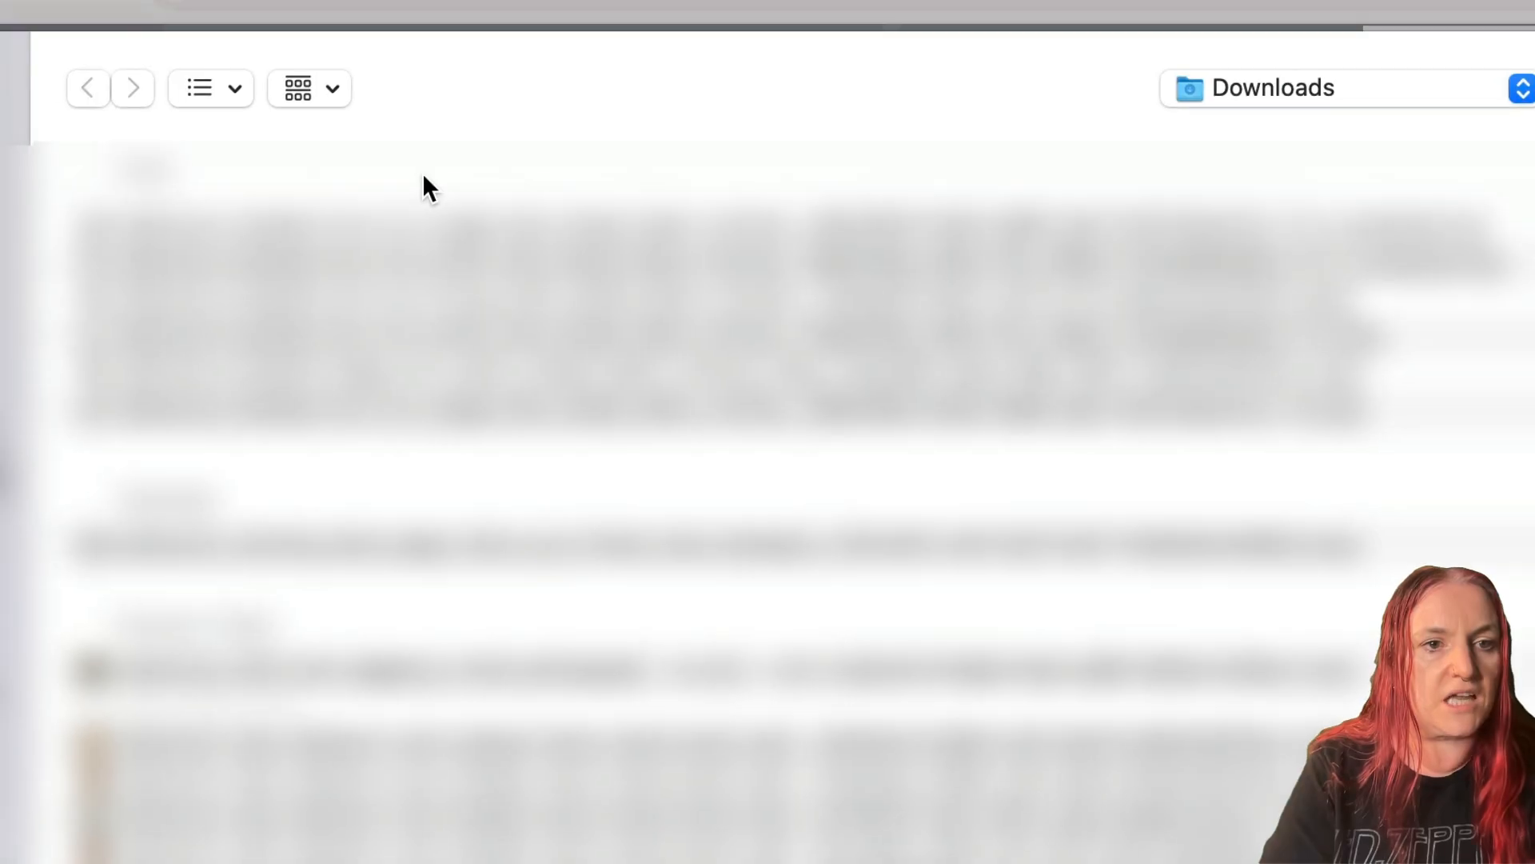
left_click(414, 216)
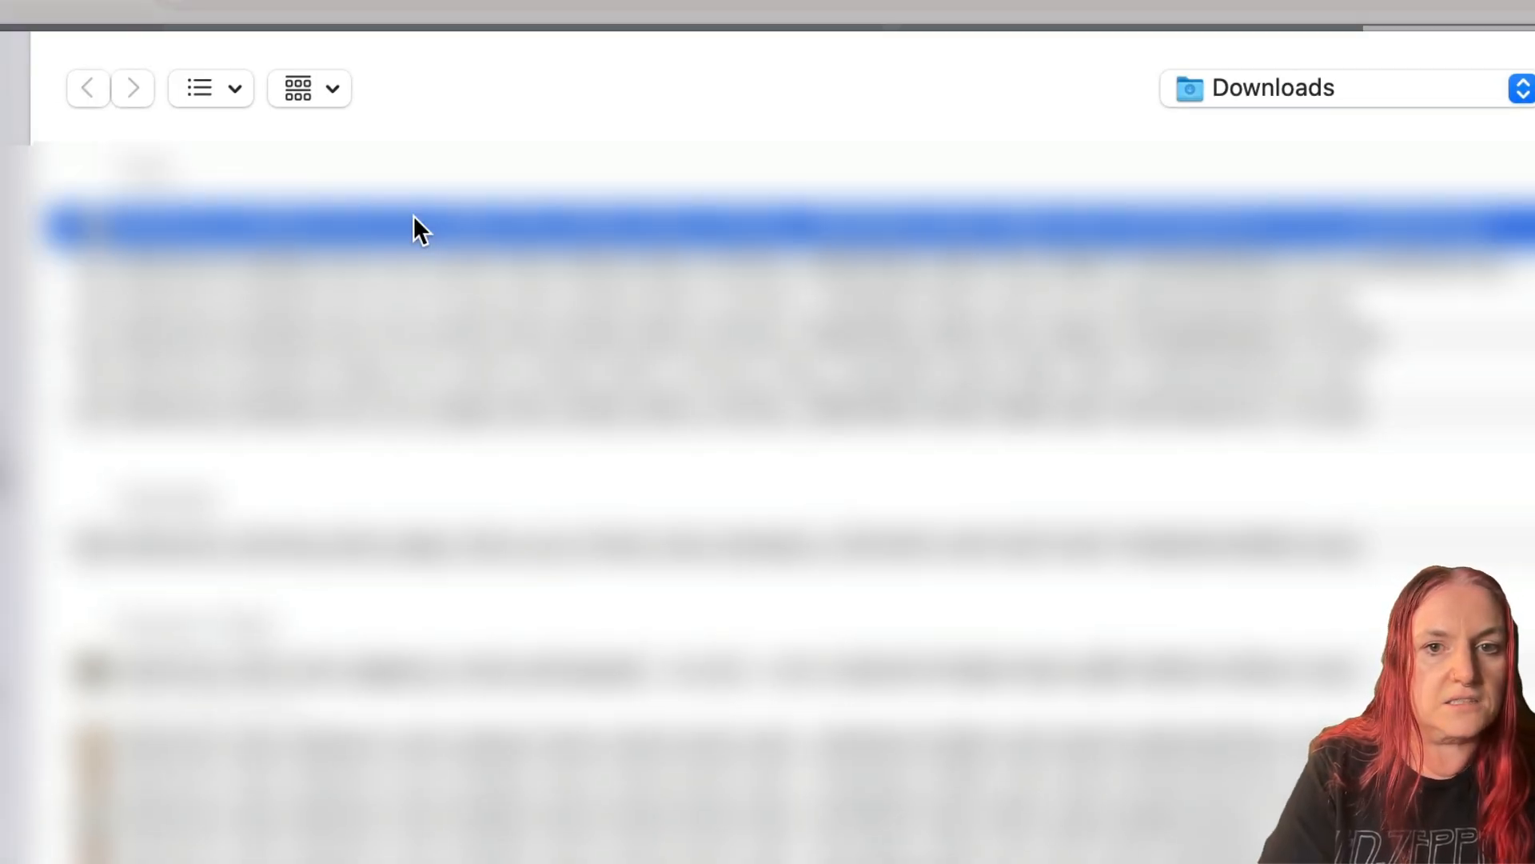
left_click(424, 292, "shift")
left_click(438, 252, "shift")
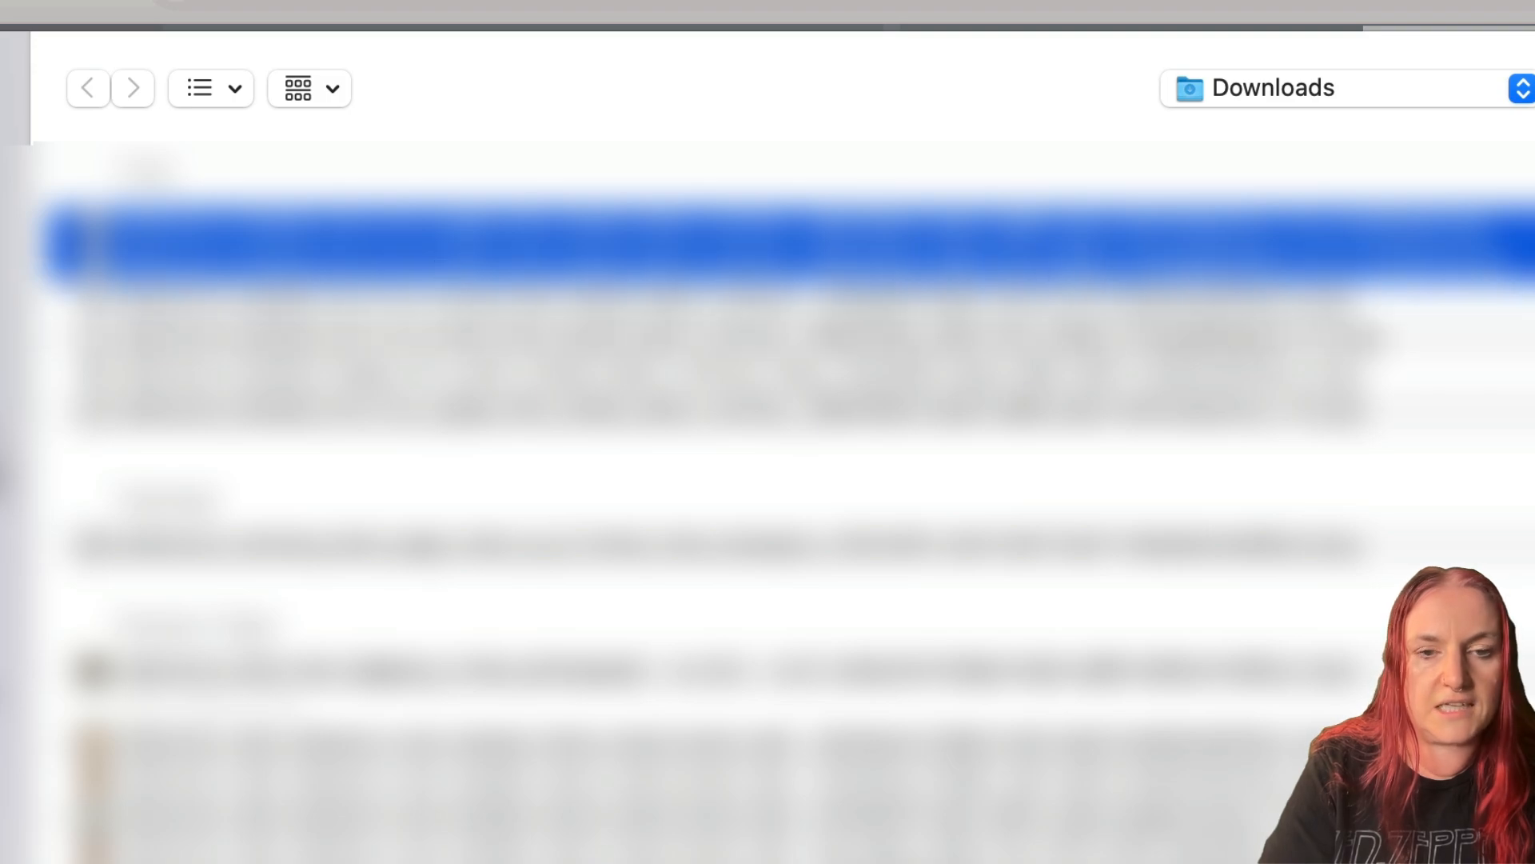
left_click(1511, 847)
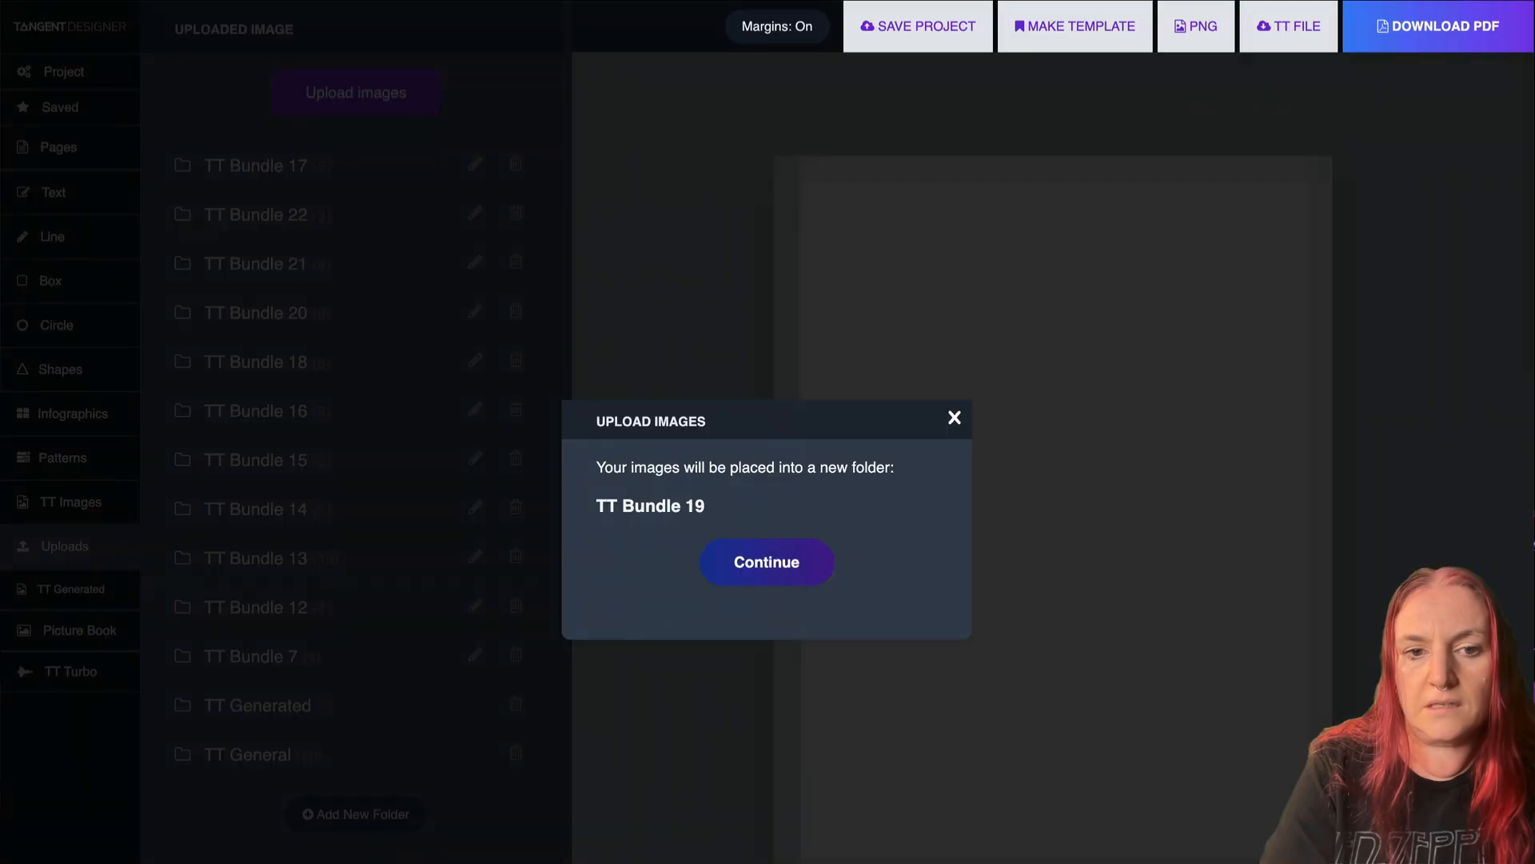
left_click(808, 560)
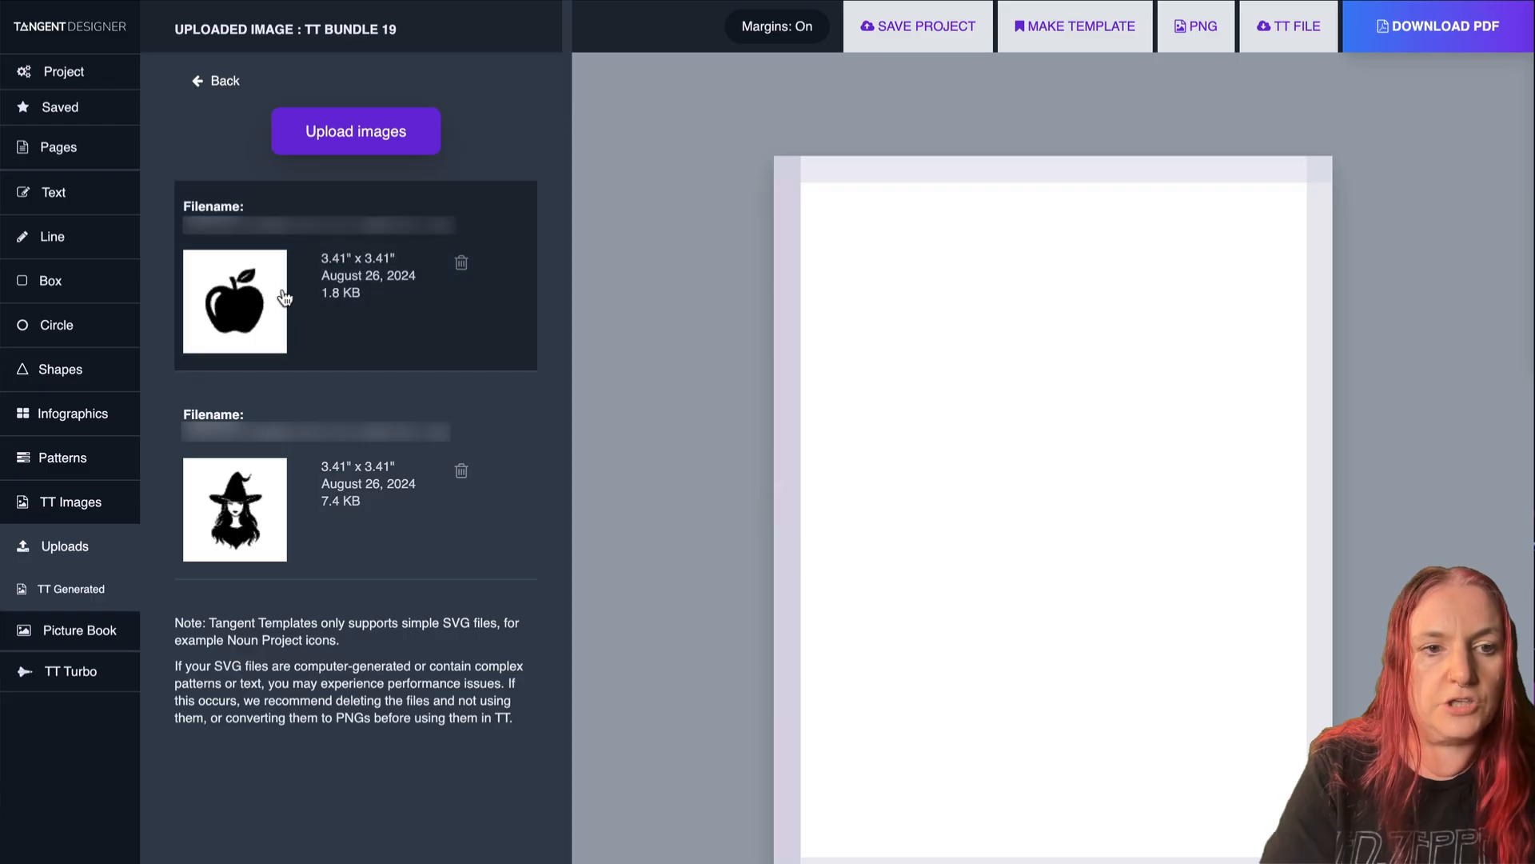
Place the uploaded apple in the upper part of blank page 9 and ungroup it into separate body and leaf shapes.
left_click(234, 300)
left_click_drag(1041, 568, 1027, 468)
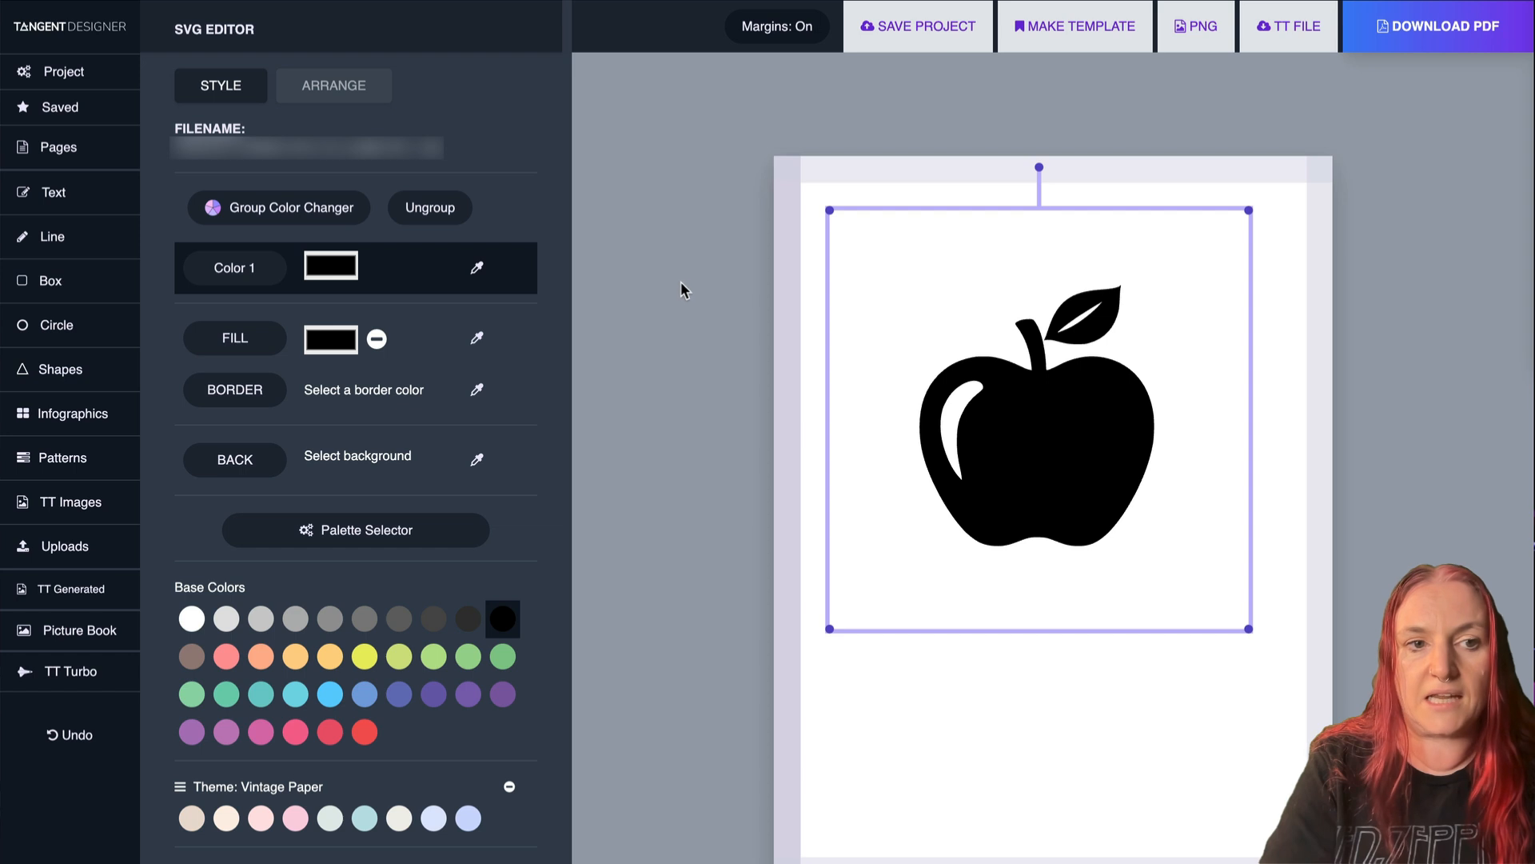
left_click(431, 208)
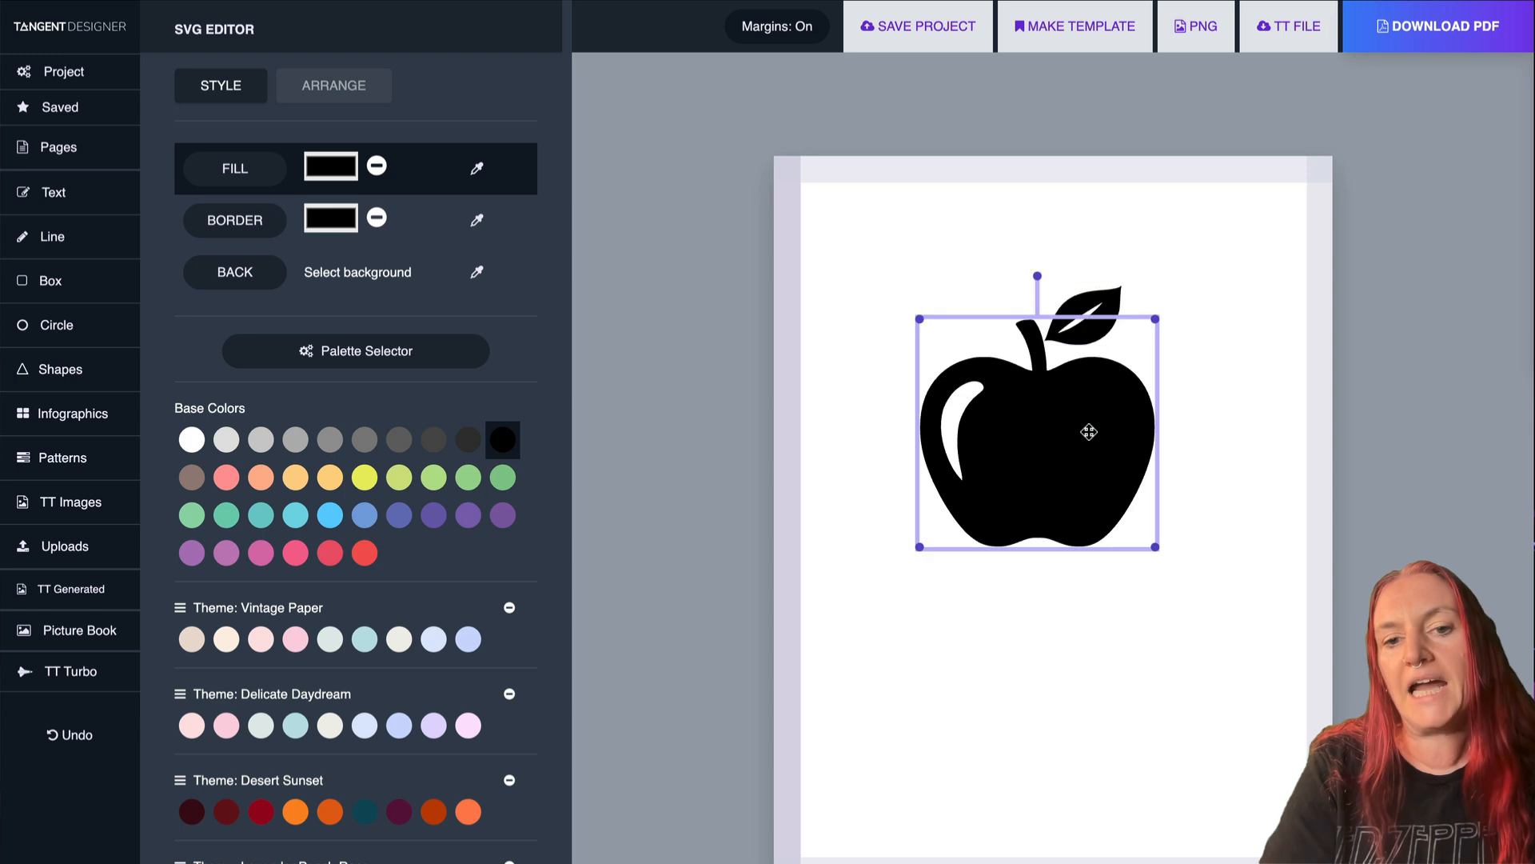
left_click(1099, 297)
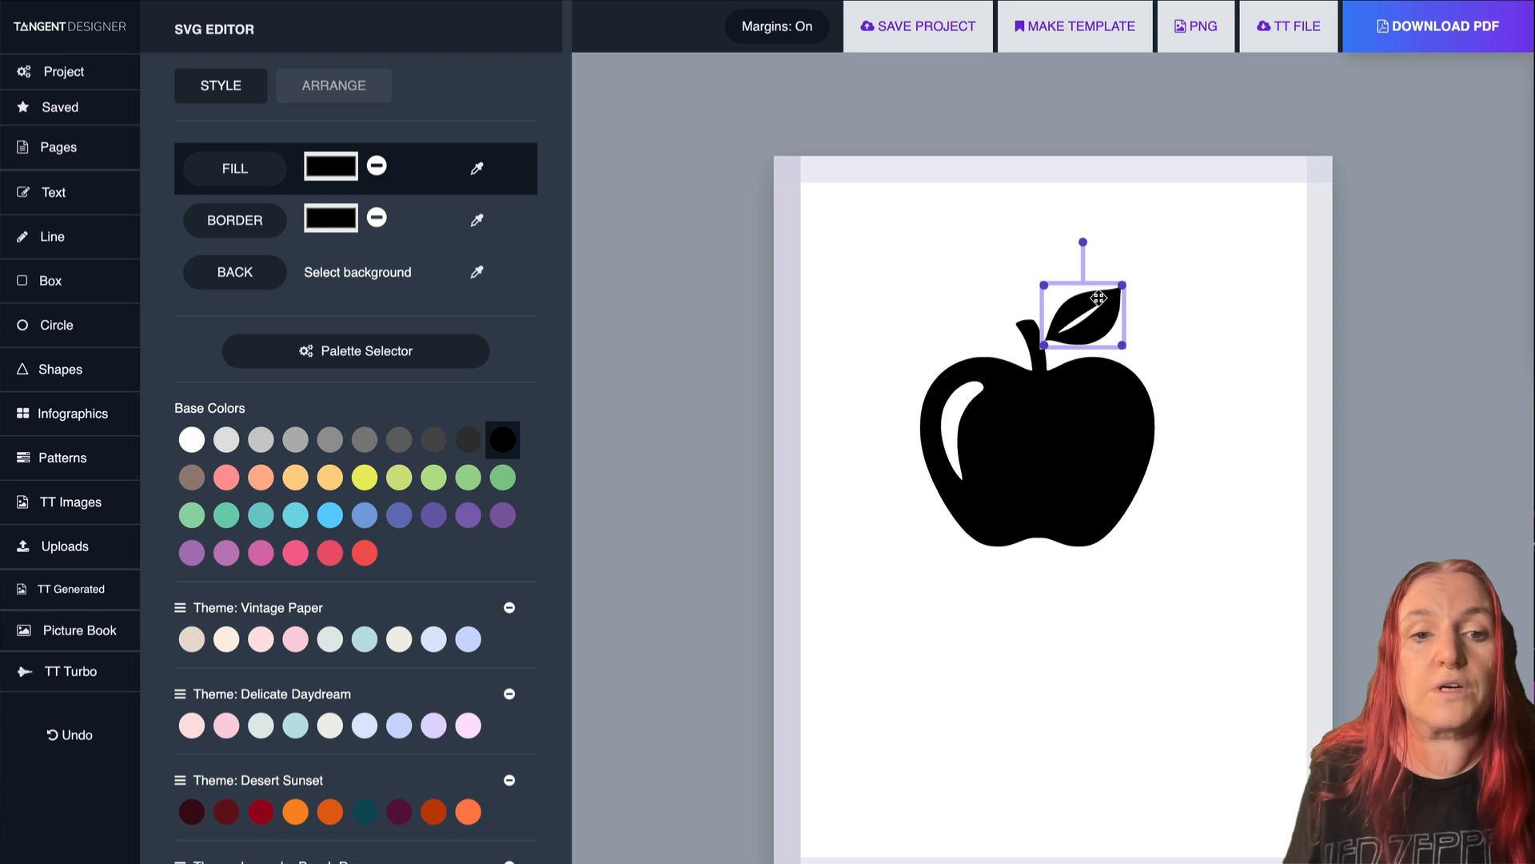
left_click(975, 255)
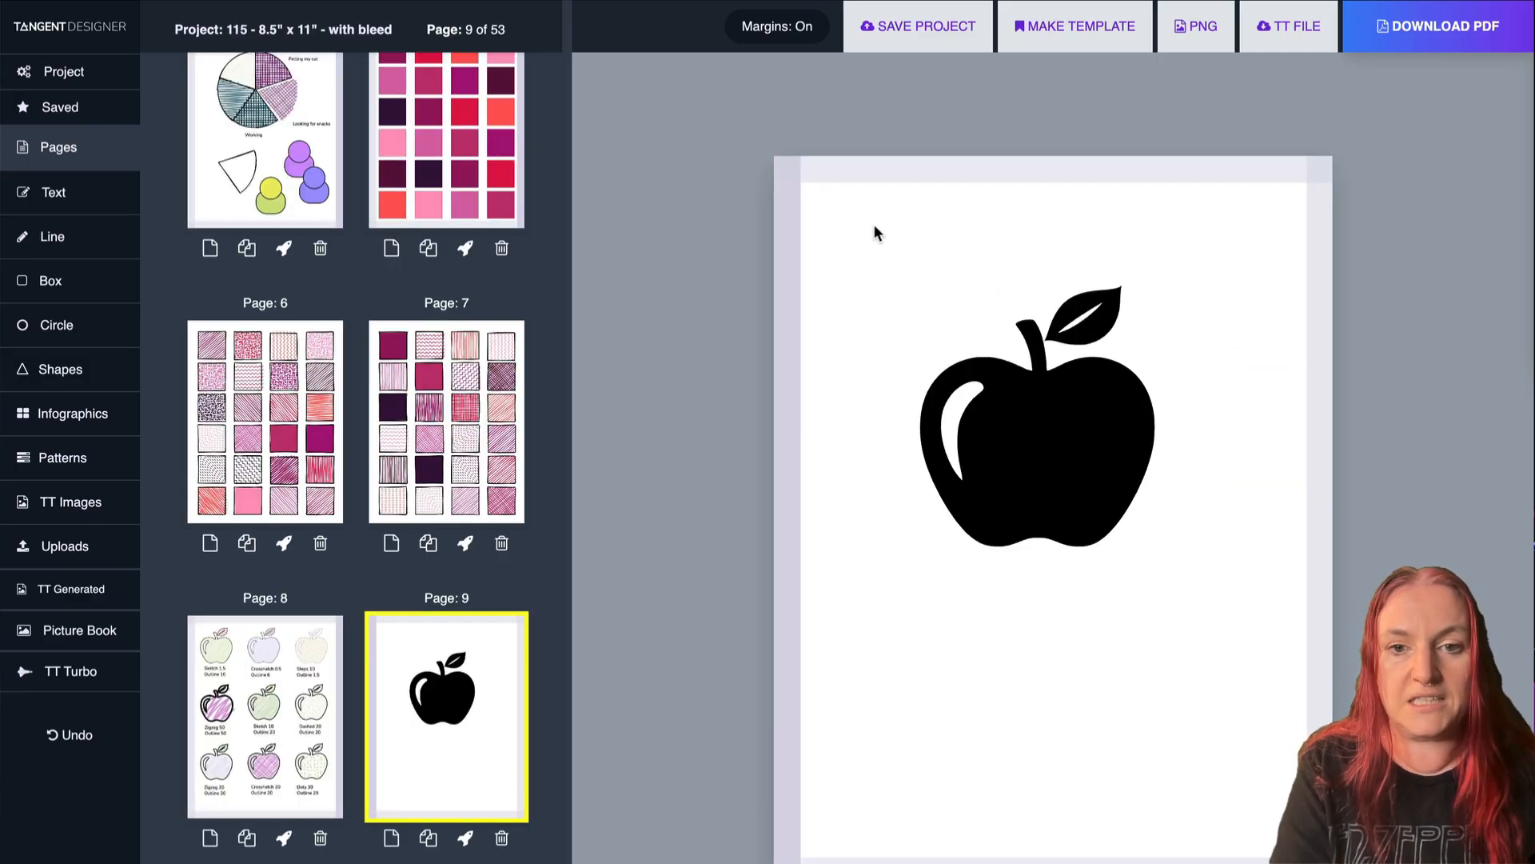
Regroup the apple's body and leaf and move the apple to the upper-right part of page 9.
left_click_drag(875, 233, 1275, 616)
scroll(552, 384, "up", 10)
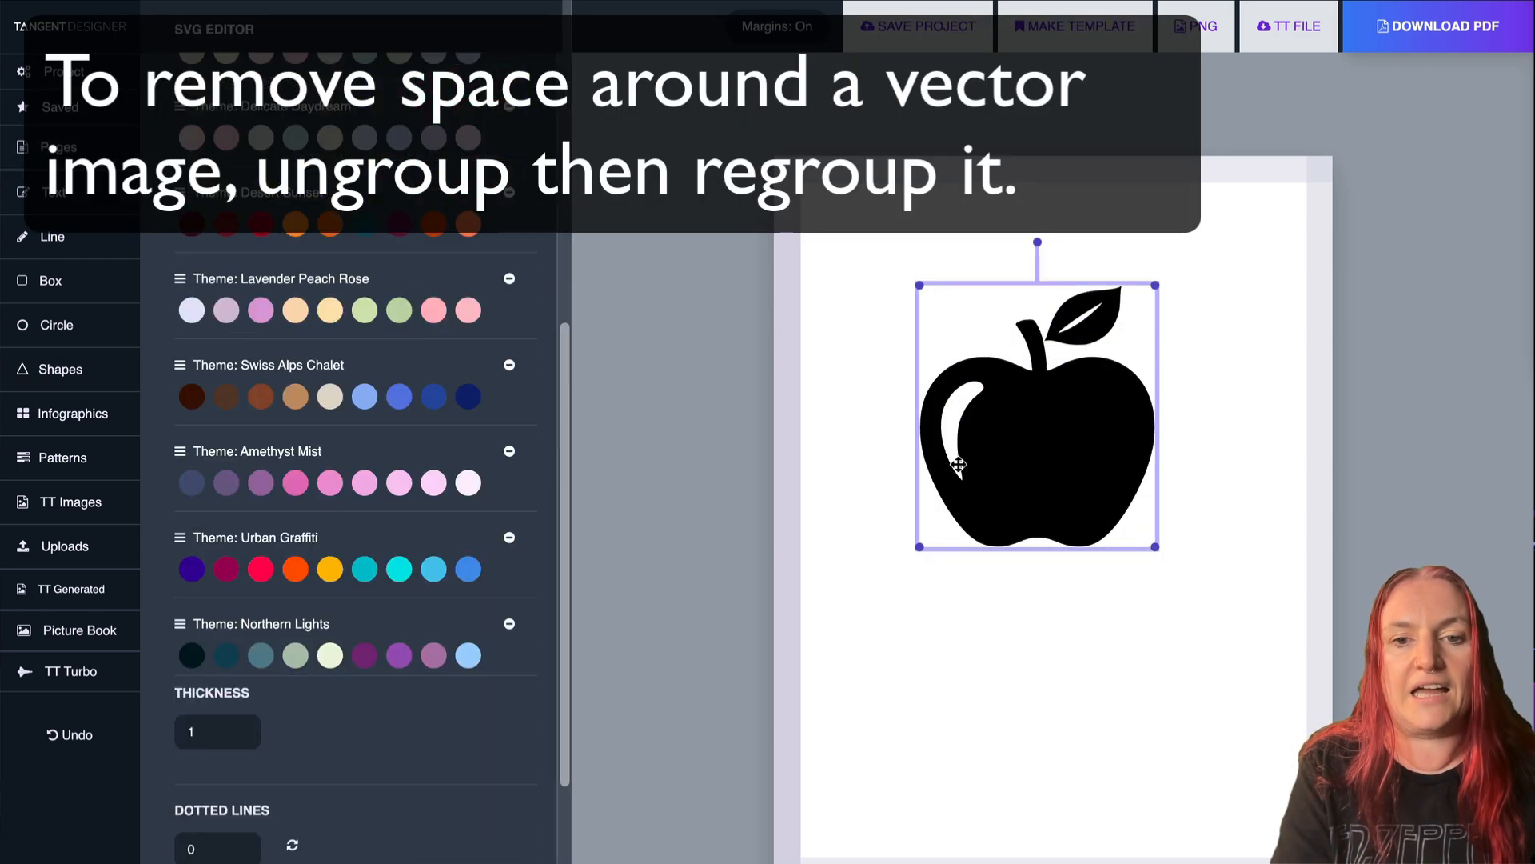
left_click_drag(958, 465, 1049, 407)
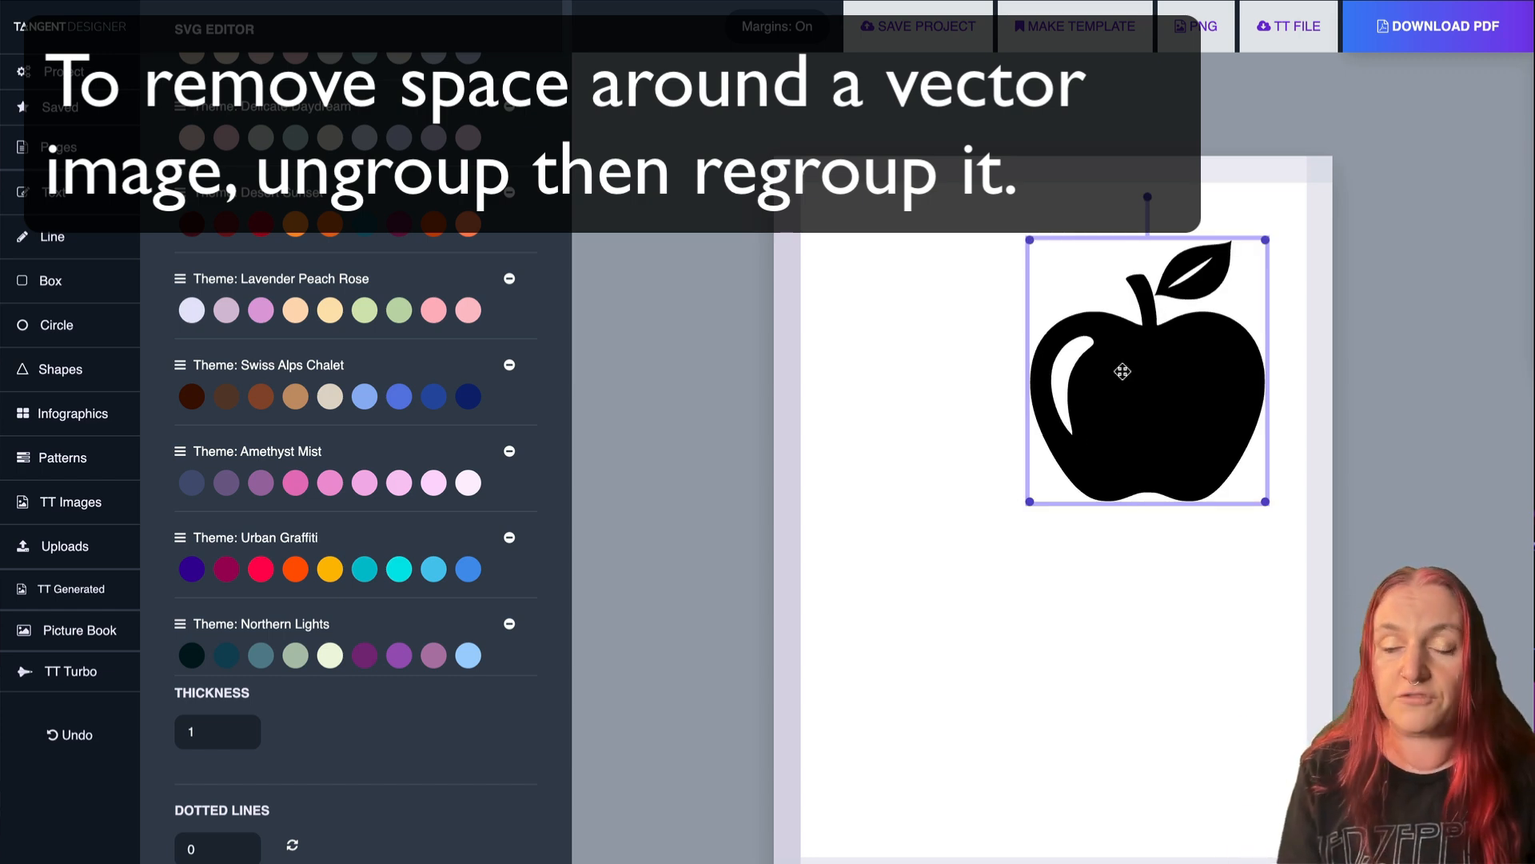
Ungroup the apple, then fill its body with sage green and its leaf with dark purple from the Northern Lights theme.
scroll(511, 500, "up", 9)
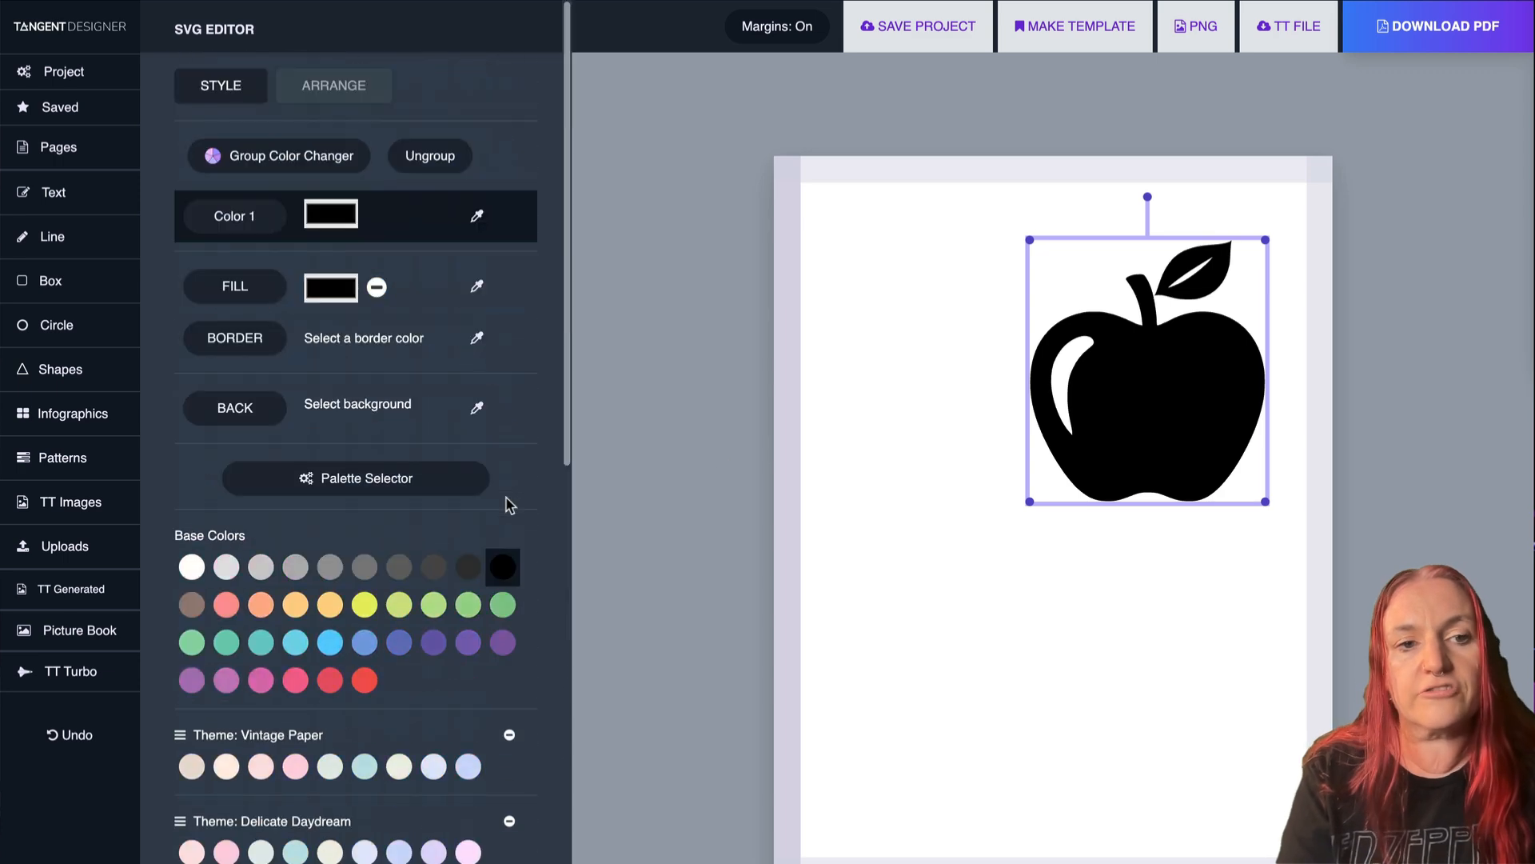
left_click(438, 153)
left_click(1175, 395)
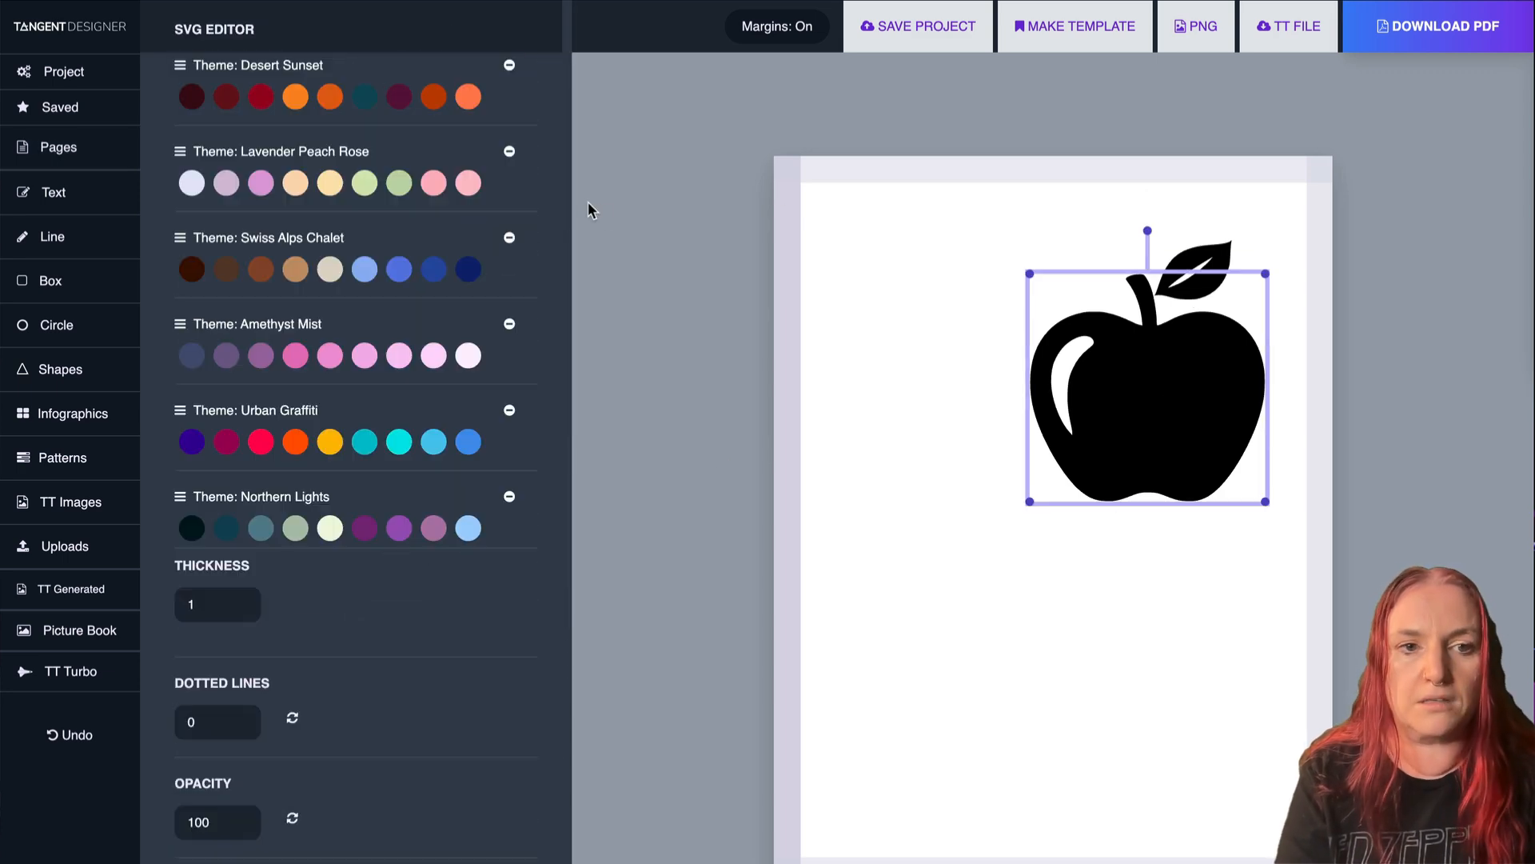
left_click(296, 526)
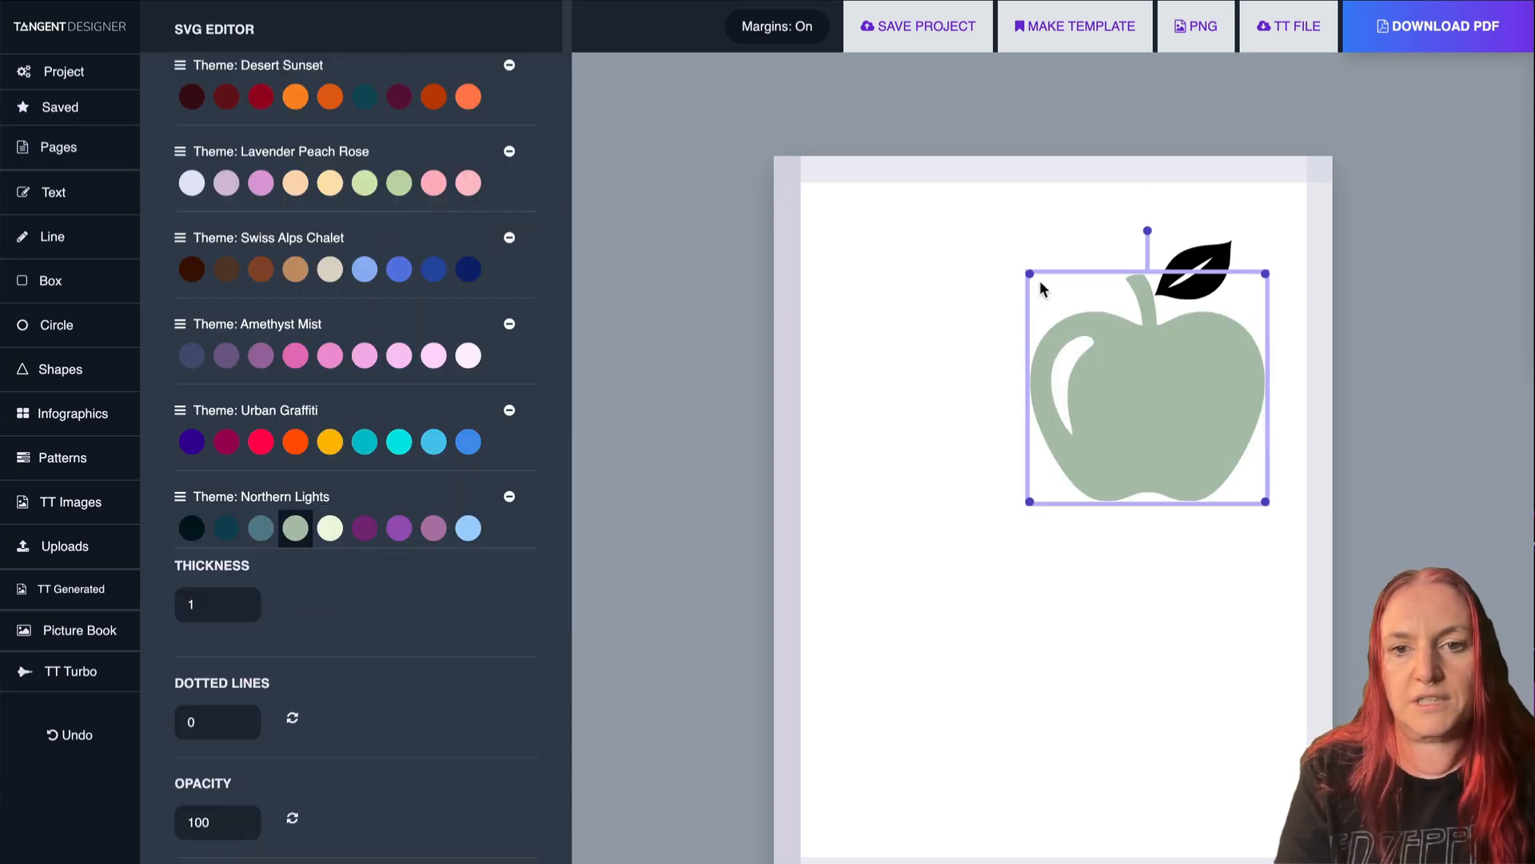
left_click(1195, 267)
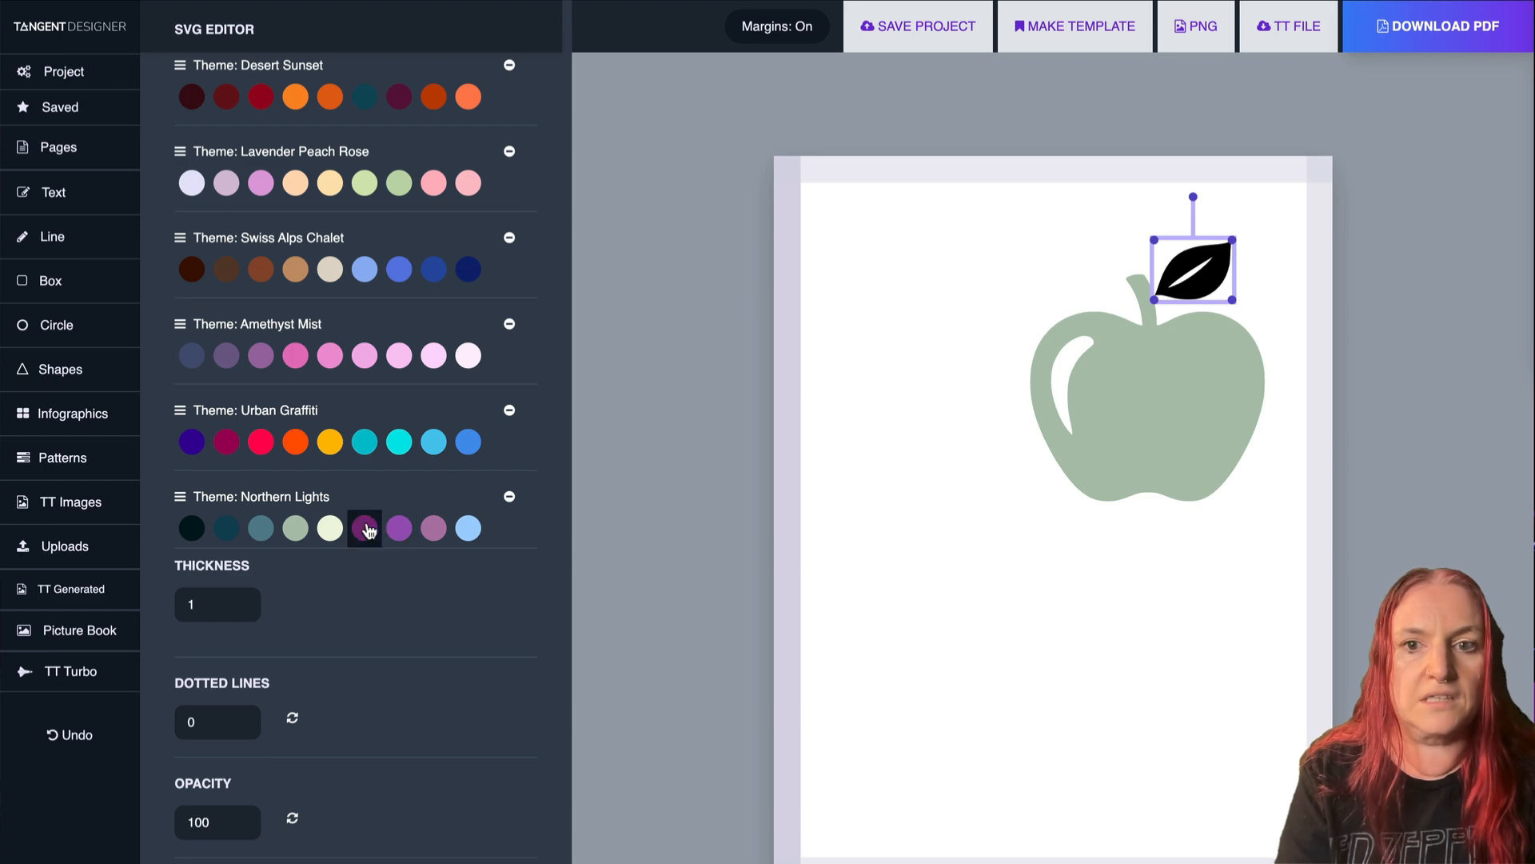
left_click(367, 529)
Group the green body with the purple leaf and shift the apple slightly left on the page.
left_click(1247, 478, "shift")
scroll(476, 296, "up", 9)
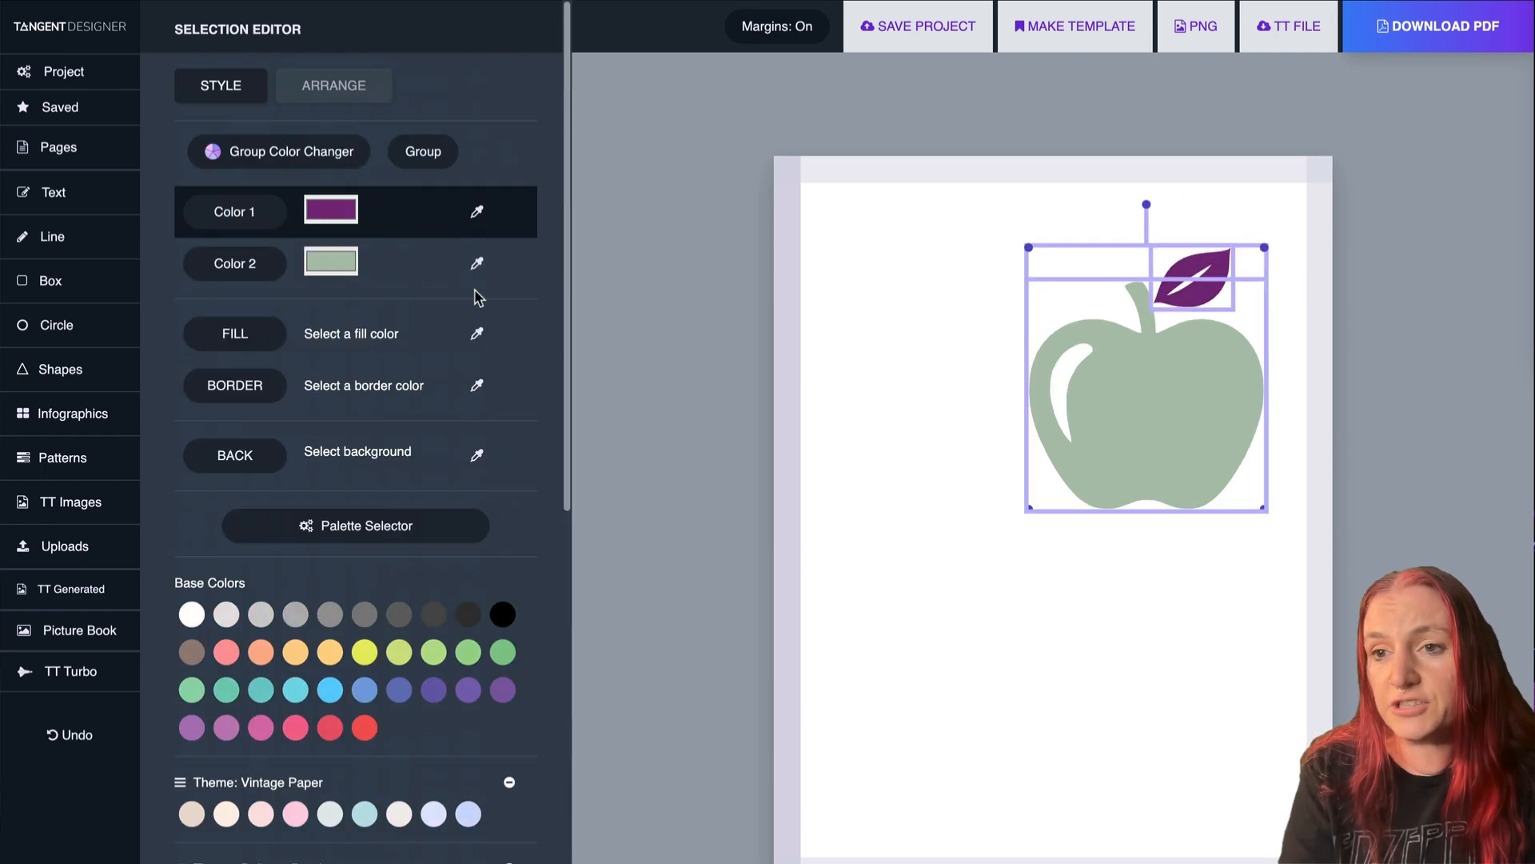
left_click(430, 152)
left_click(1106, 378)
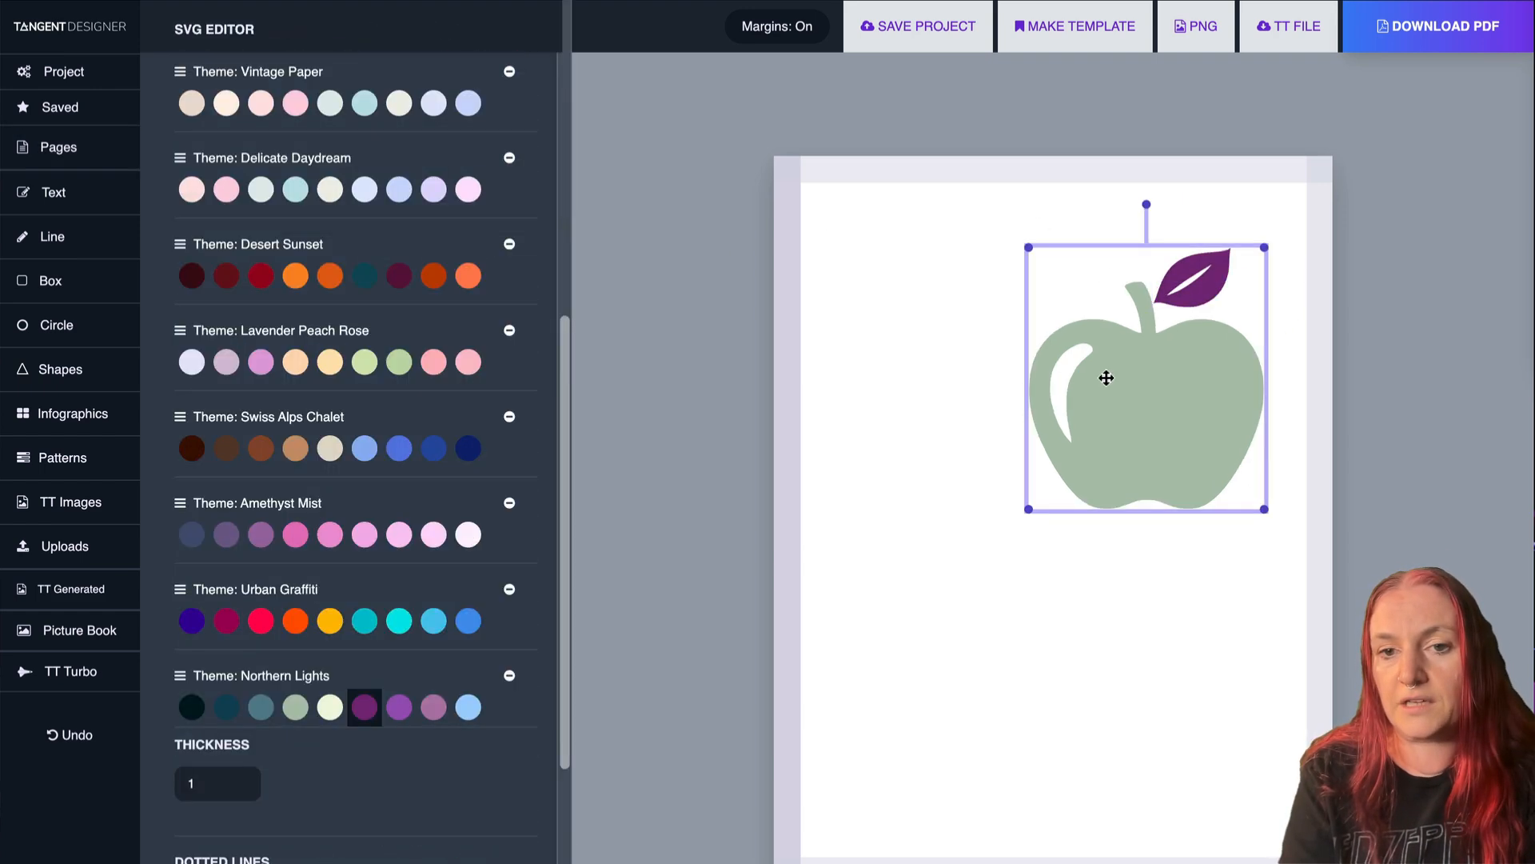
mouse_move(1106, 378)
left_mouse_down()
mouse_move(1058, 535)
mouse_move(1076, 382)
left_mouse_up()
Ungroup the two-colored apple into its separate leaf and body shapes.
scroll(288, 172, "up", 9)
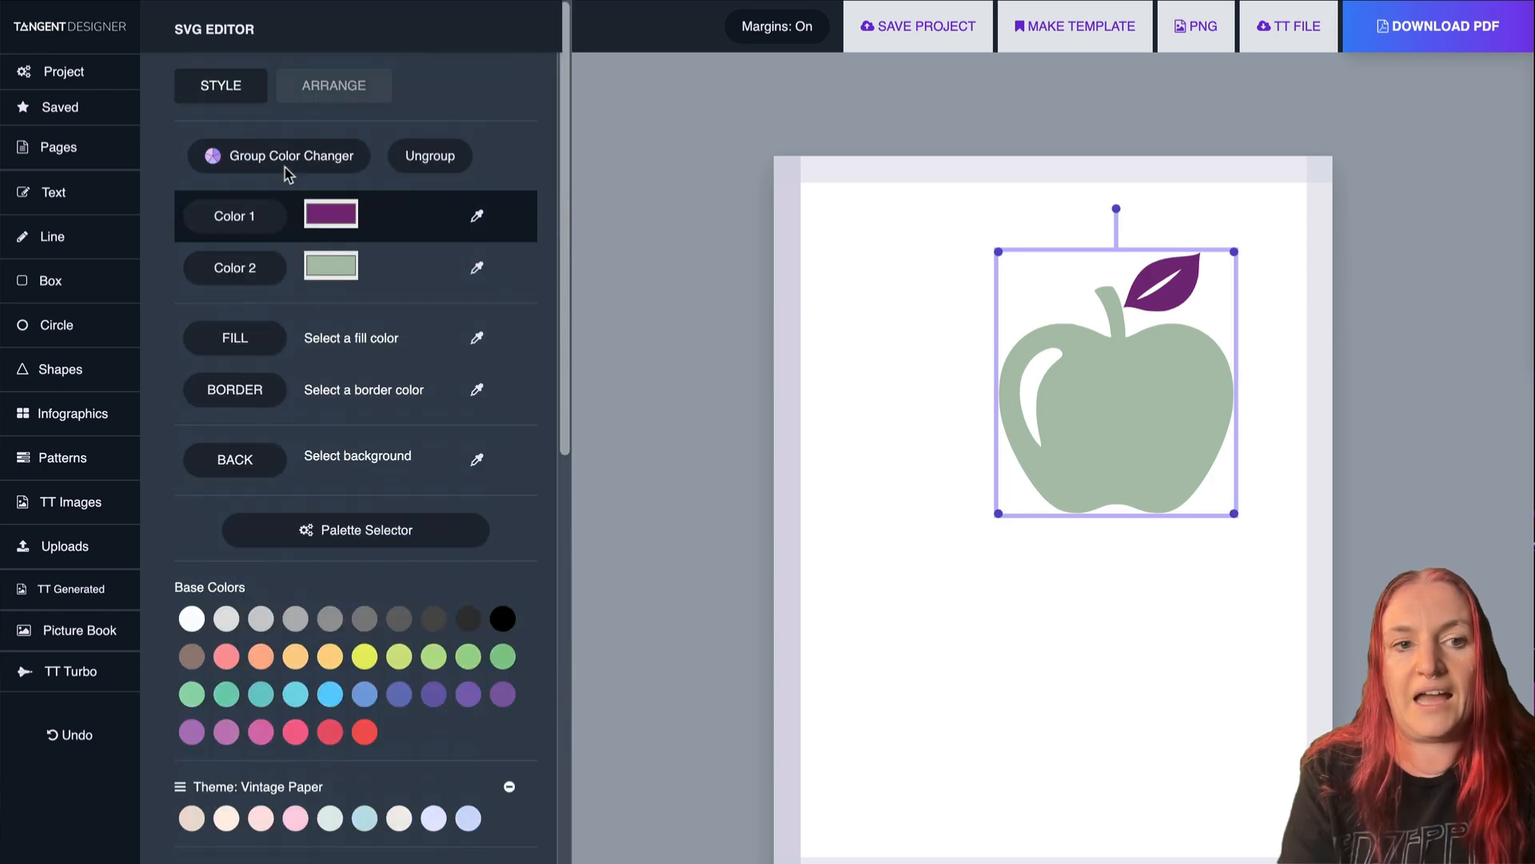
left_click(430, 155)
left_click(1171, 280)
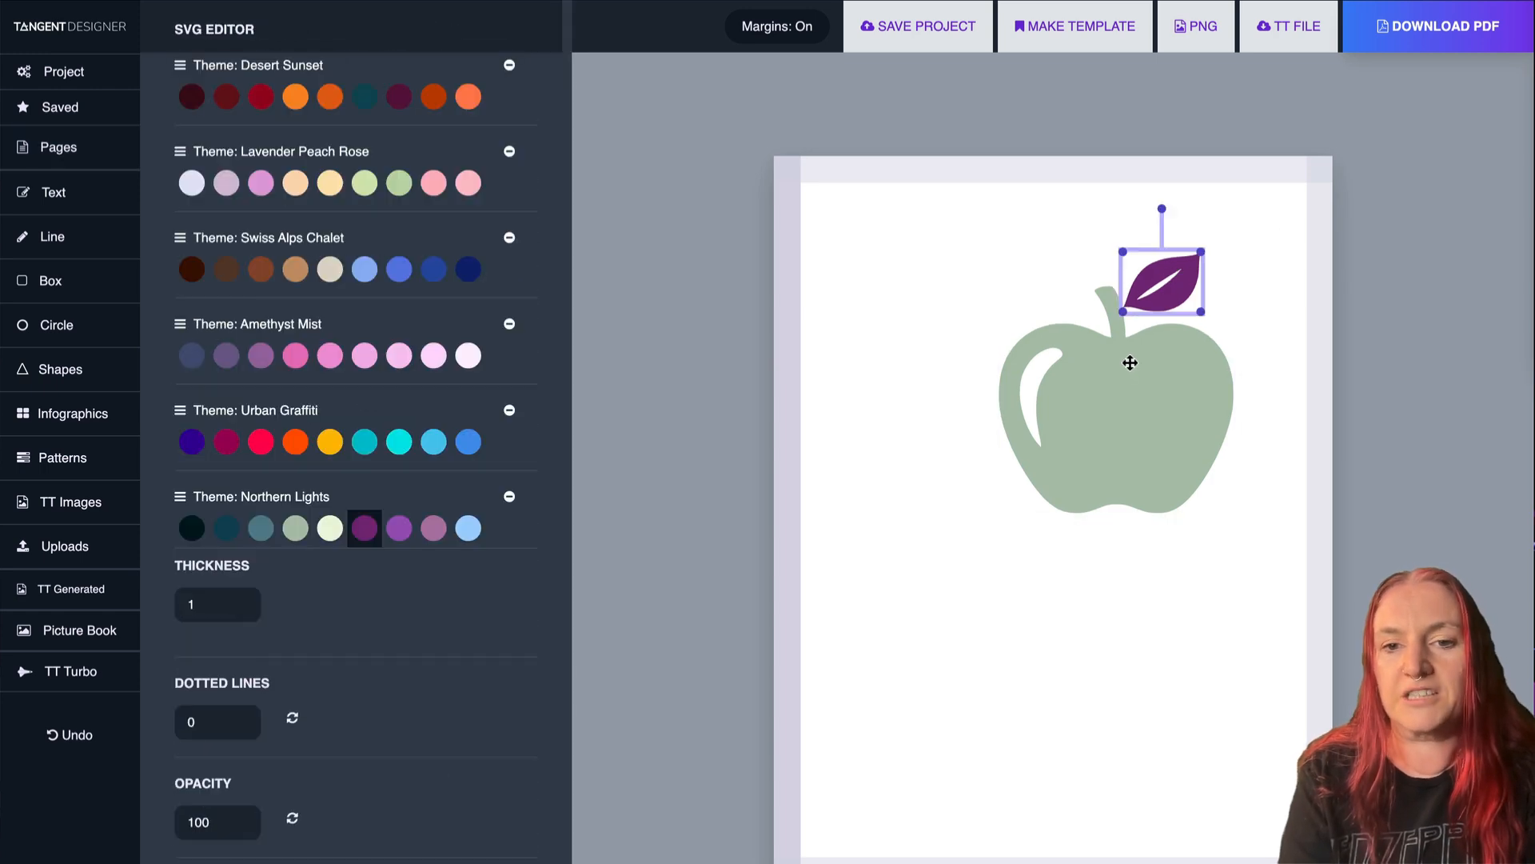
left_click(1130, 363)
Convert the apple's body and leaf together to a diagonal Sketch style with thickness .5 and no outline.
left_click(933, 180)
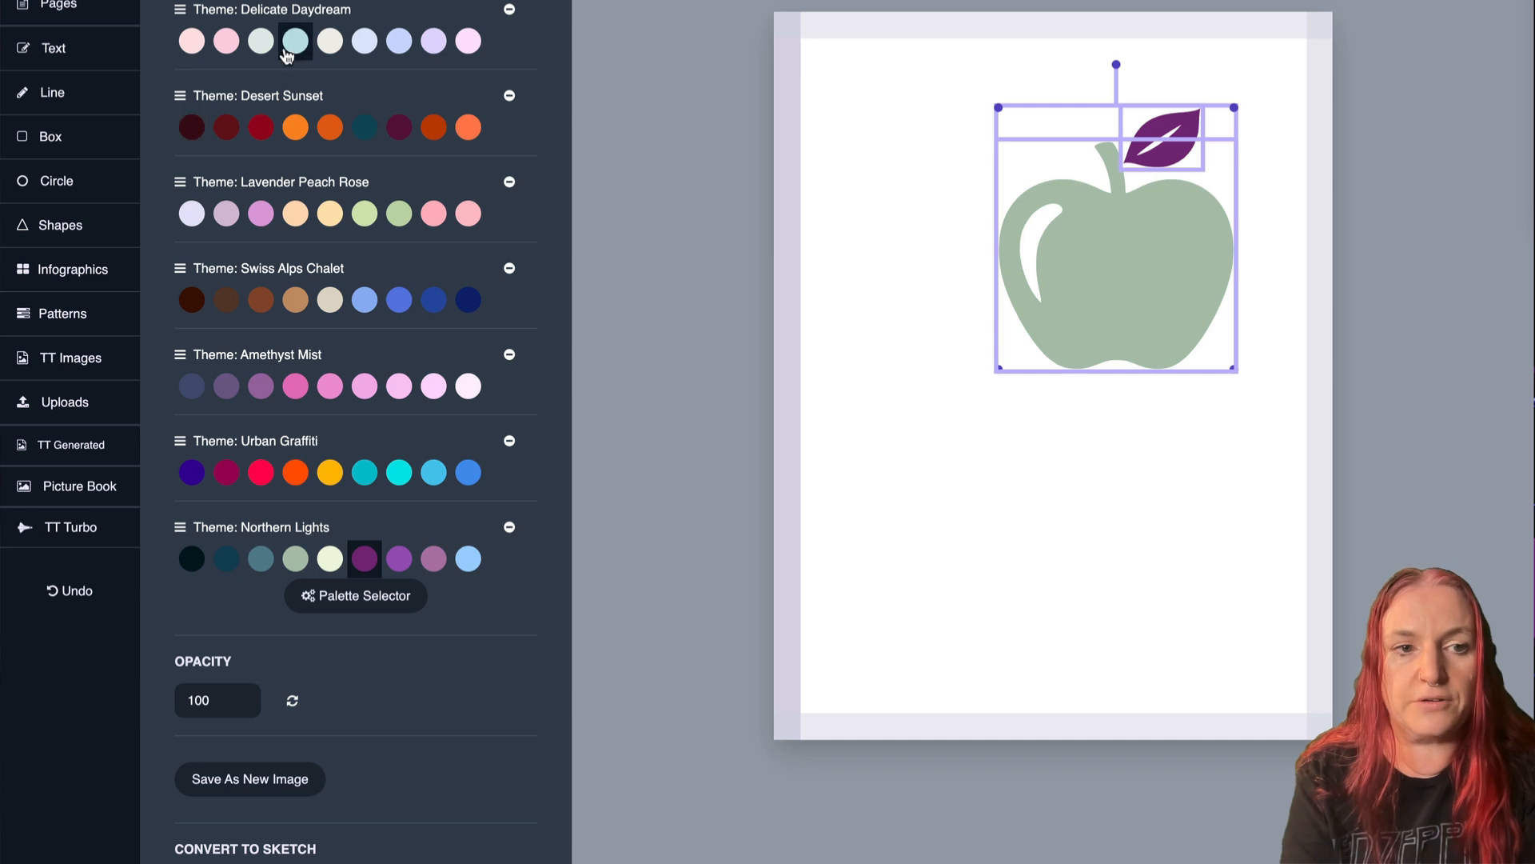
scroll(288, 53, "down", 4)
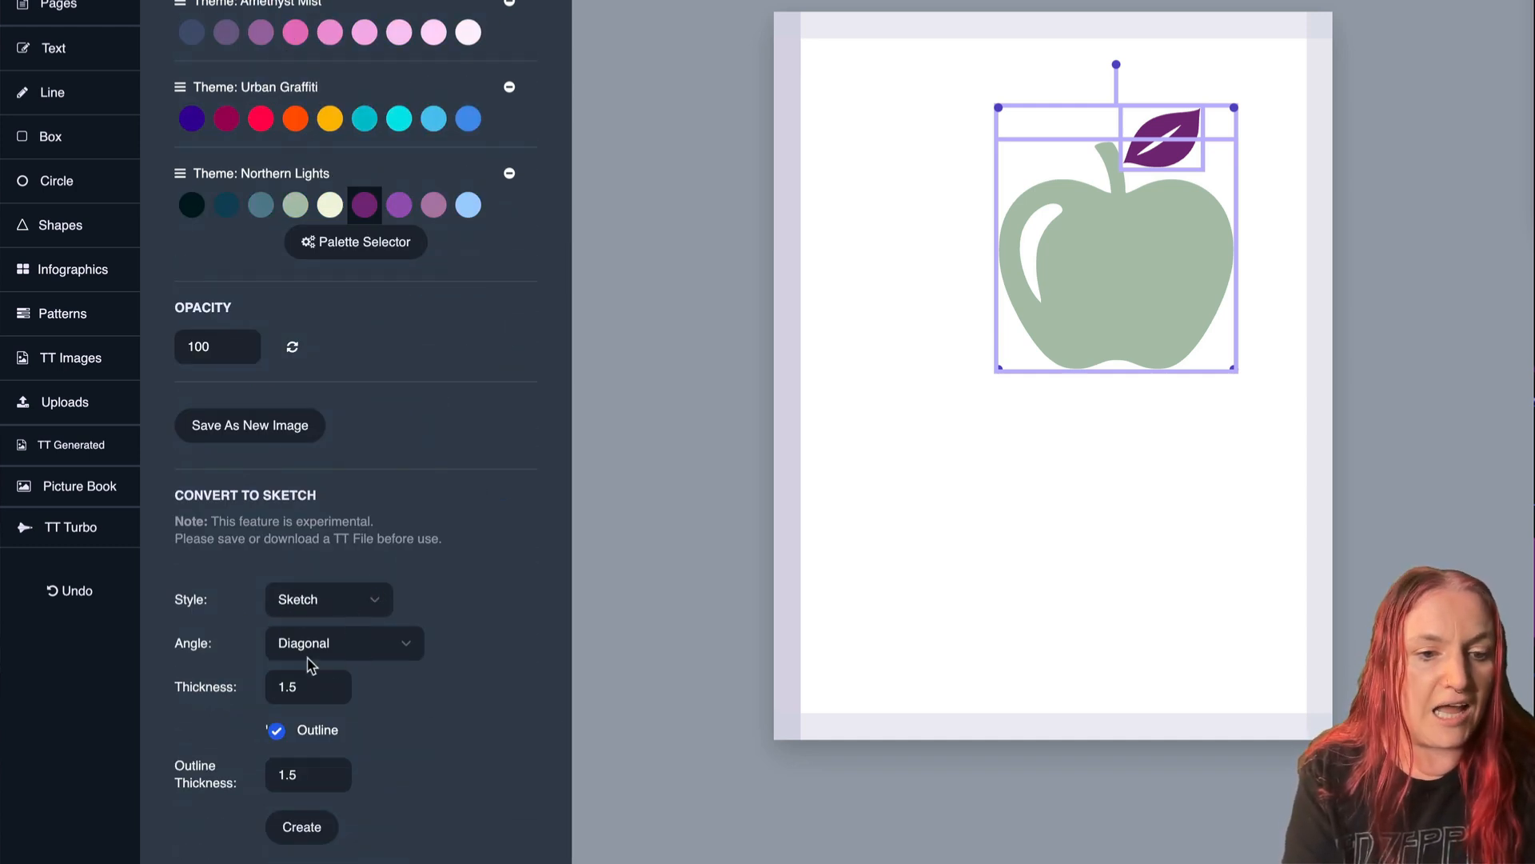
double_click(310, 687)
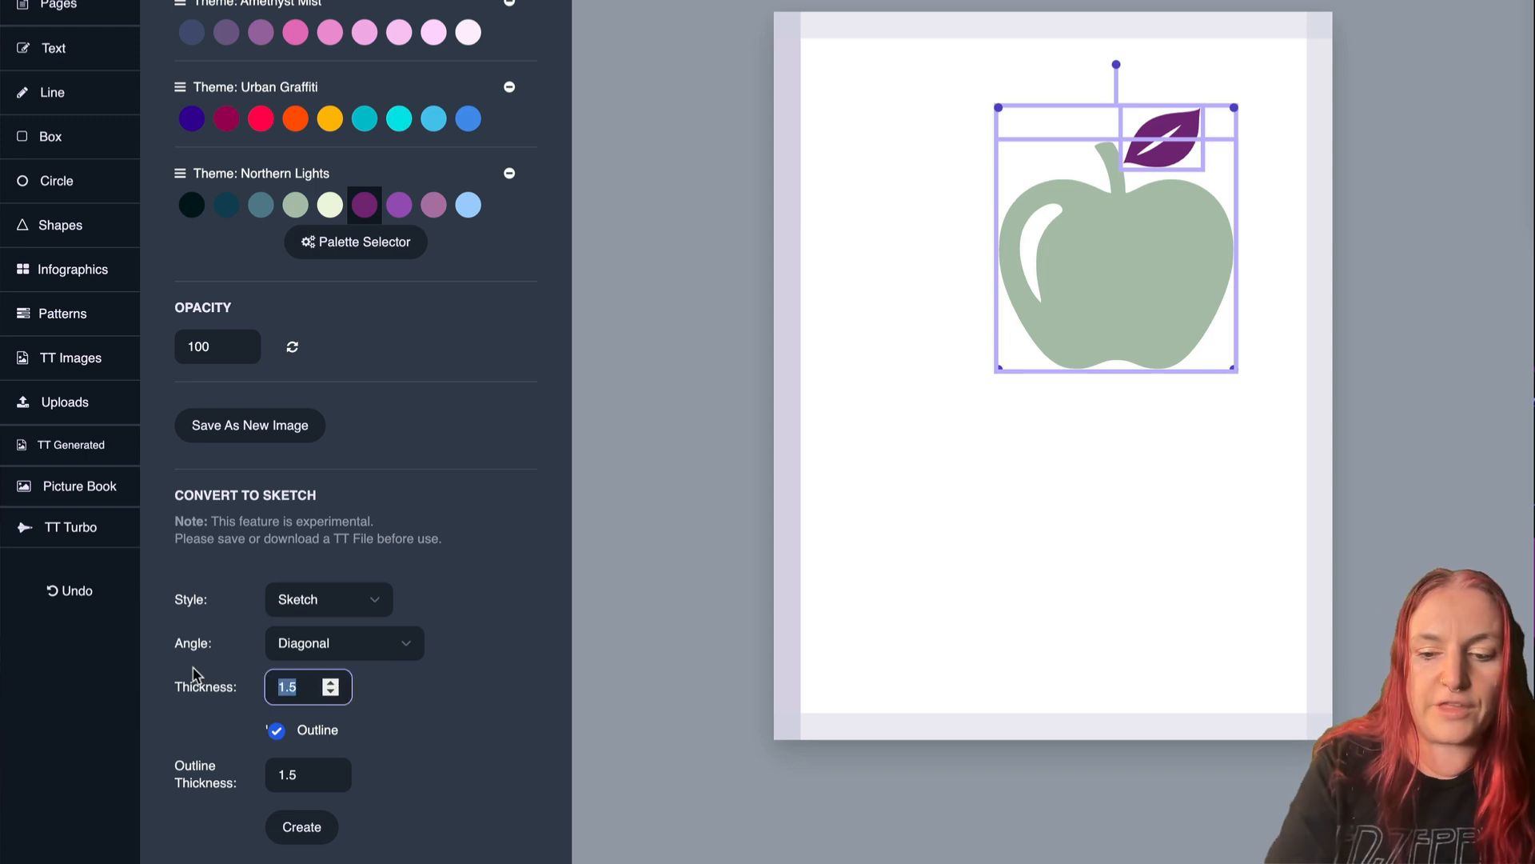
type(".")
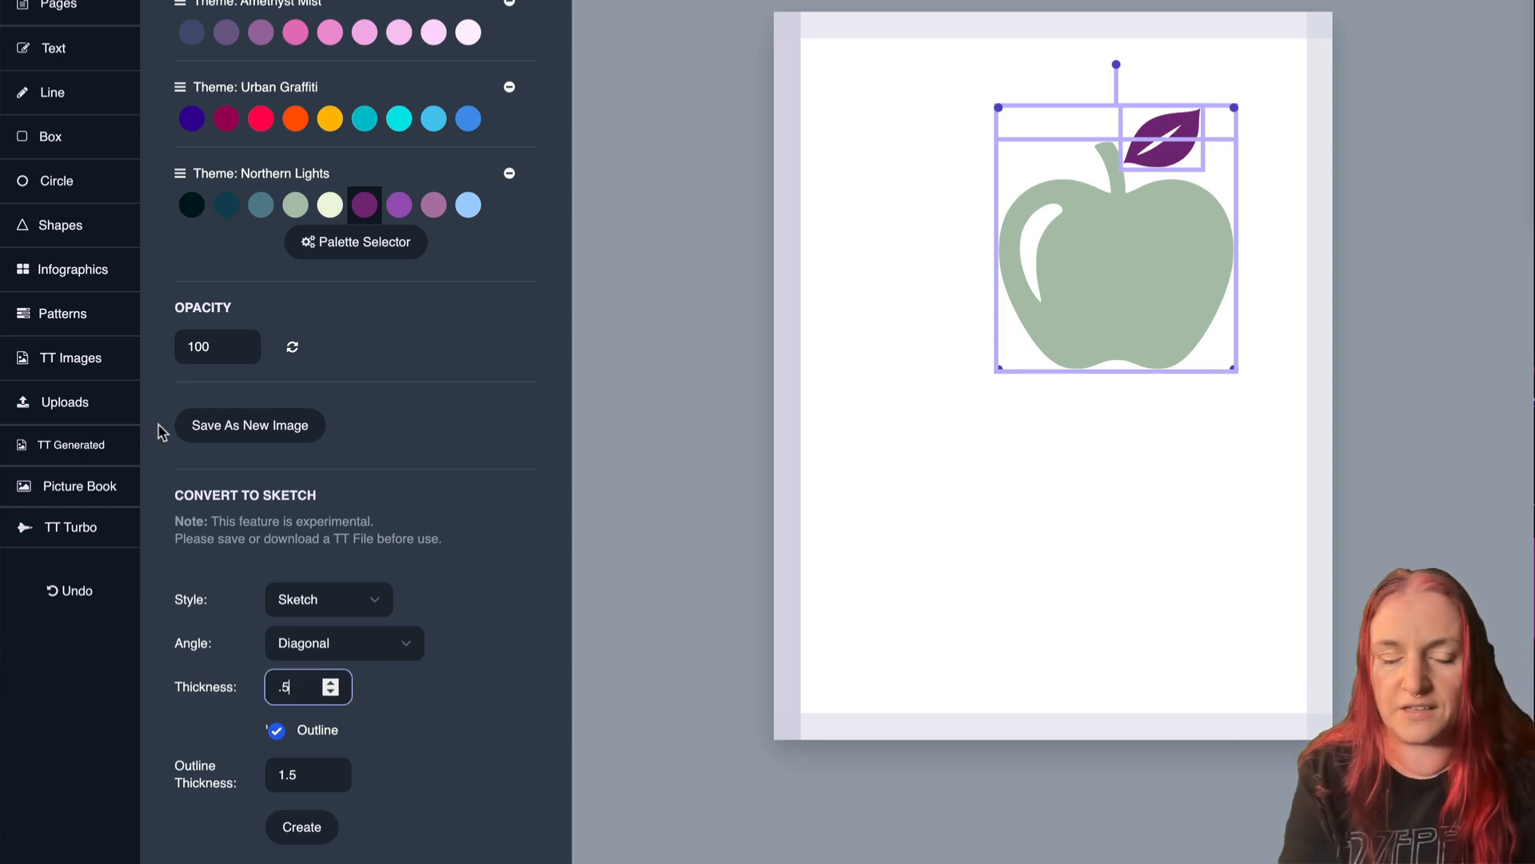
left_click(278, 730)
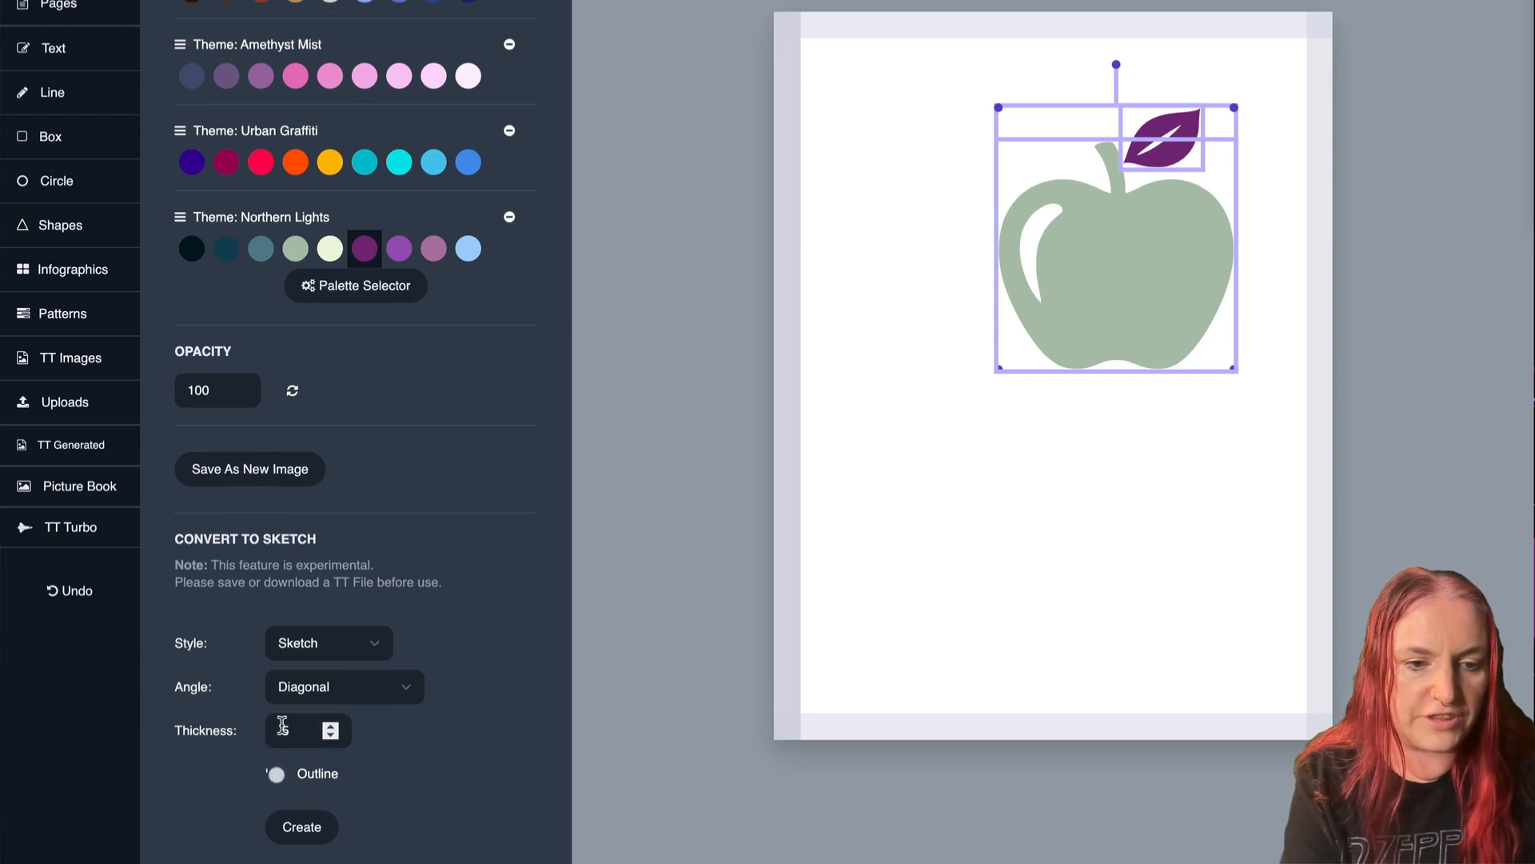
left_click(310, 831)
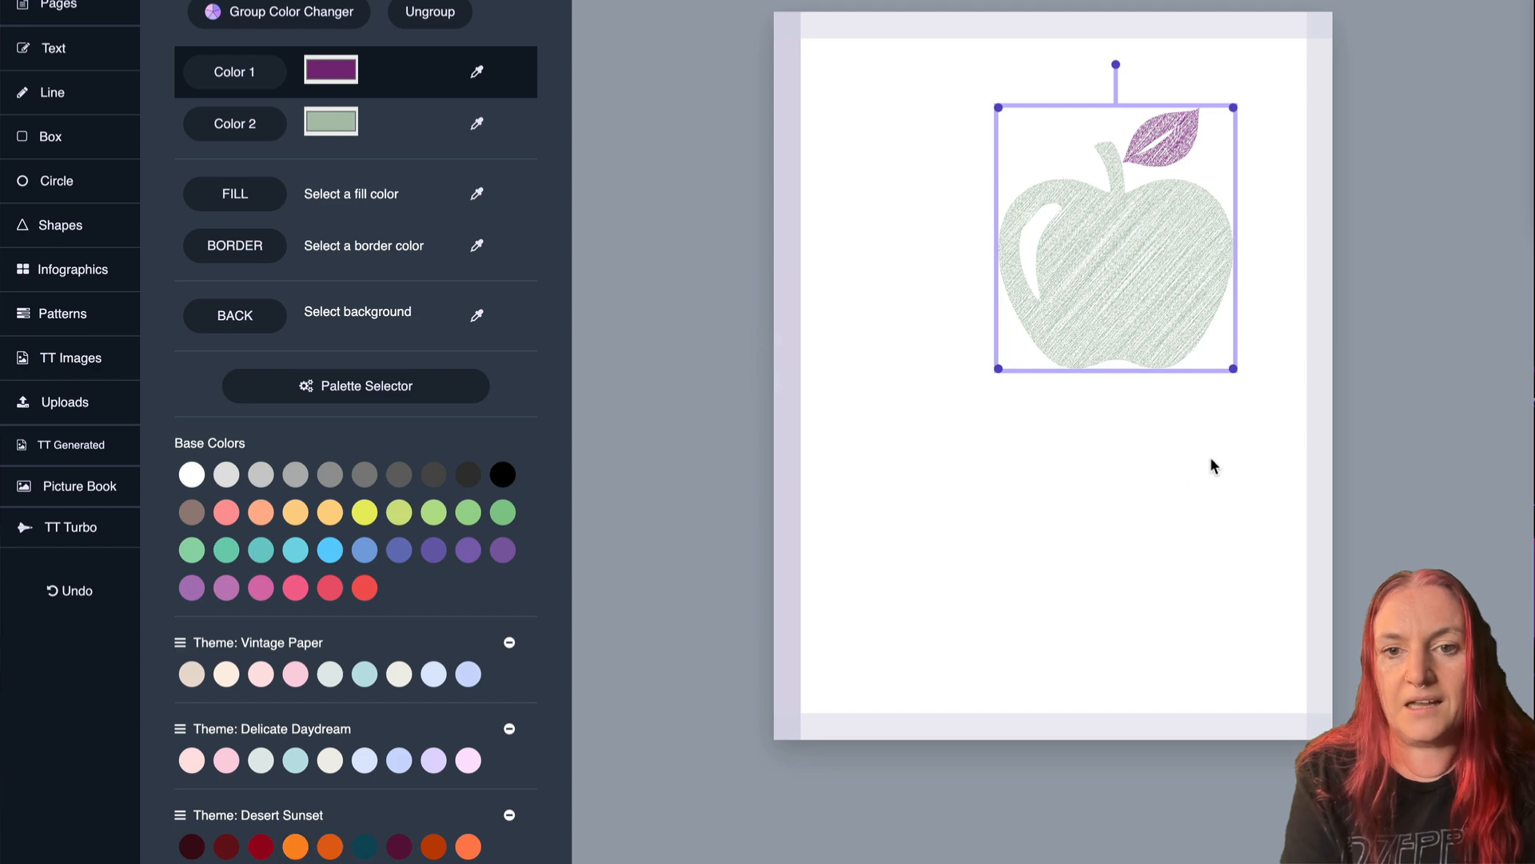
Reposition and enlarge the sketched apple in the page's upper-left area, and save it as a new image.
mouse_move(1133, 314)
left_mouse_down()
mouse_move(1050, 269)
mouse_move(991, 274)
left_mouse_up()
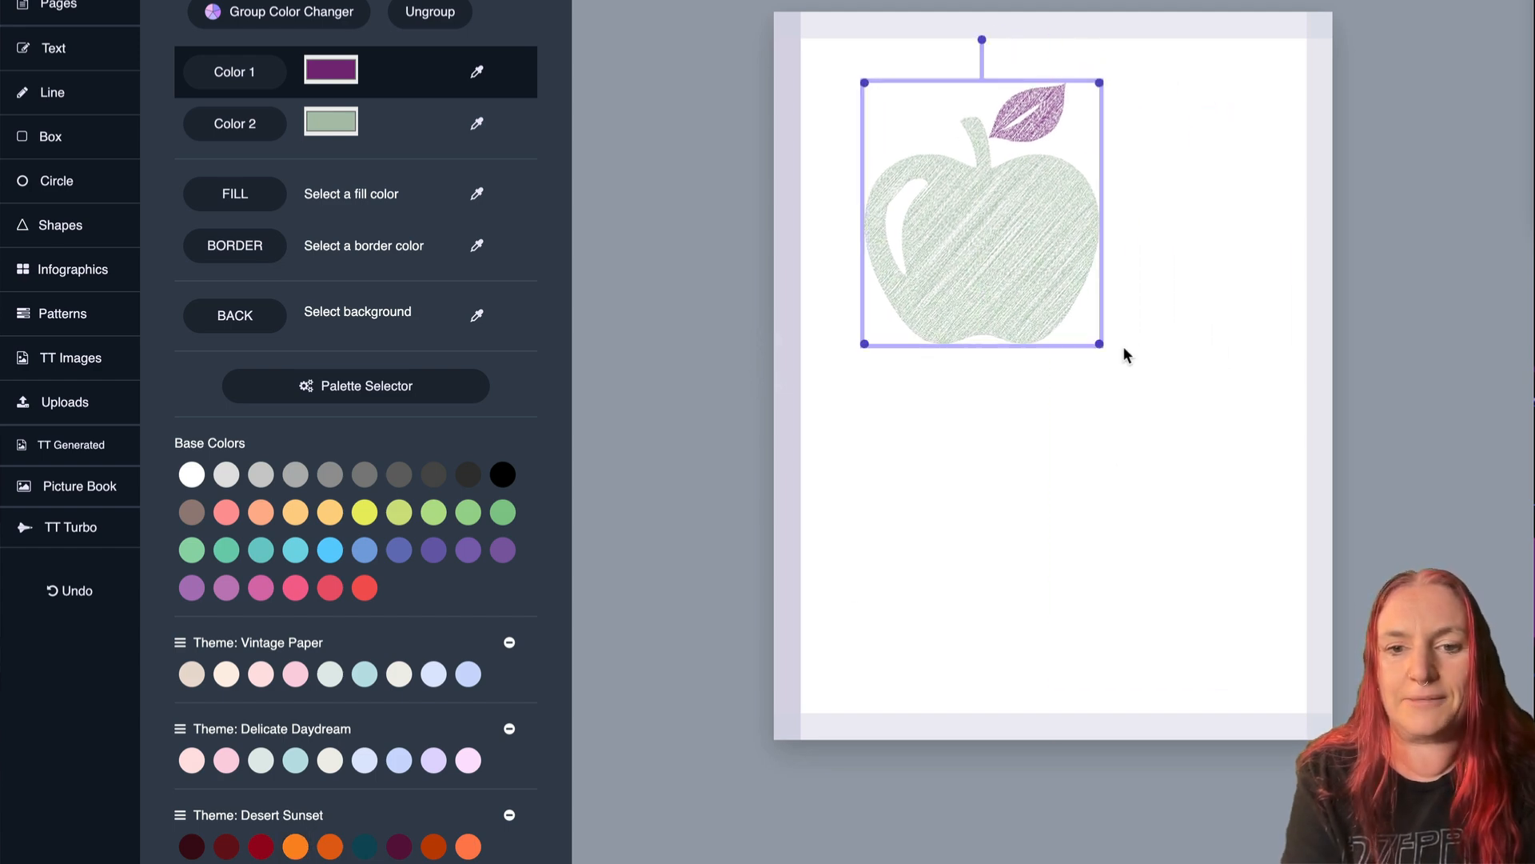
left_click_drag(1102, 345, 1118, 420)
scroll(306, 116, "down", 15)
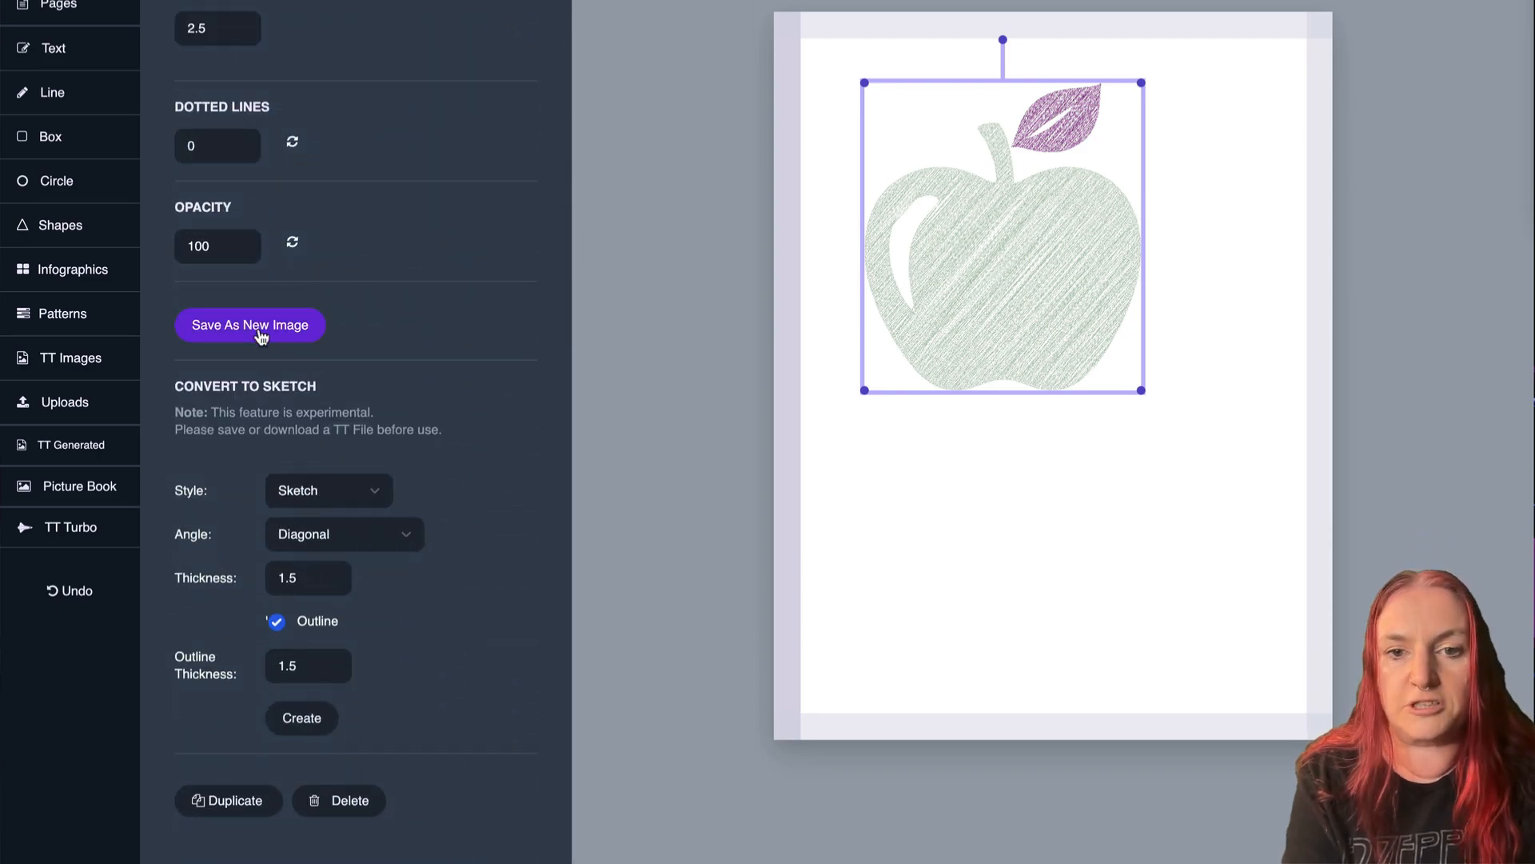
left_click(260, 336)
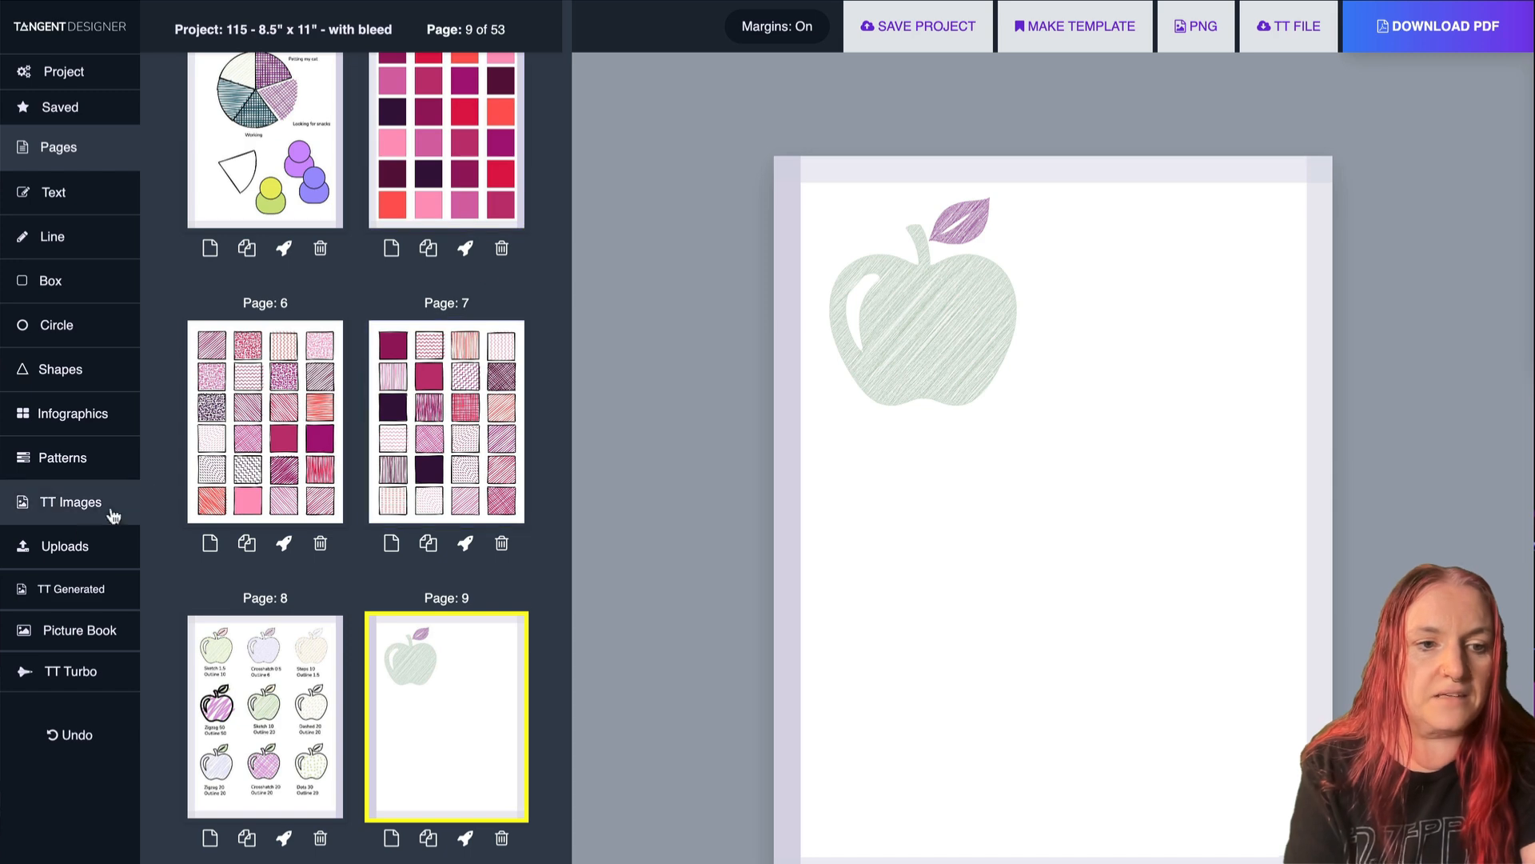
Place another apple from the TT Bundle 19 uploads in the lower-right part of page 9 and ungroup it.
left_click(60, 546)
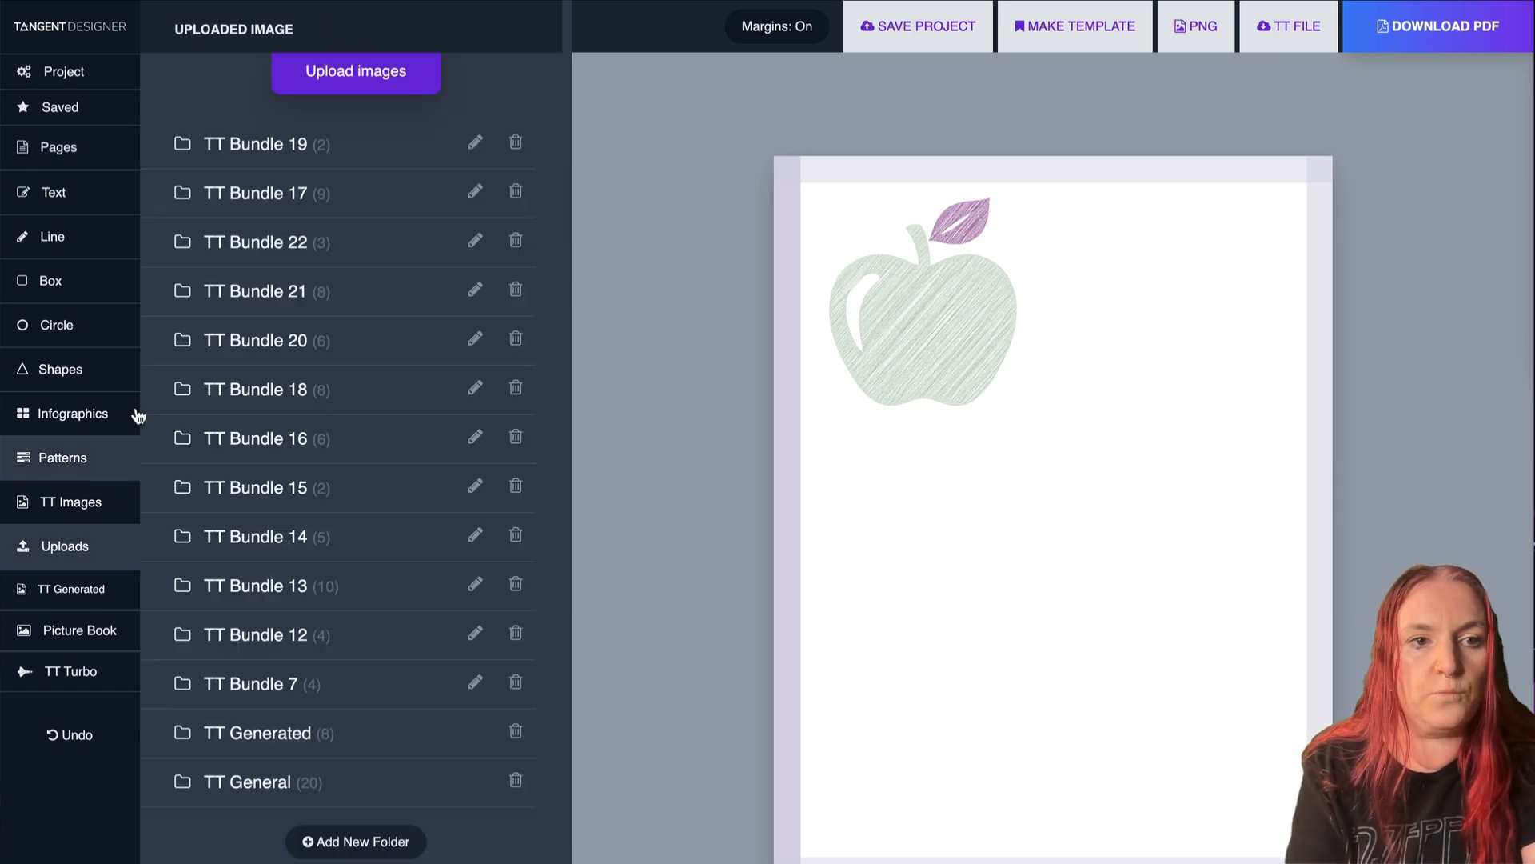
left_click(304, 147)
left_click(232, 340)
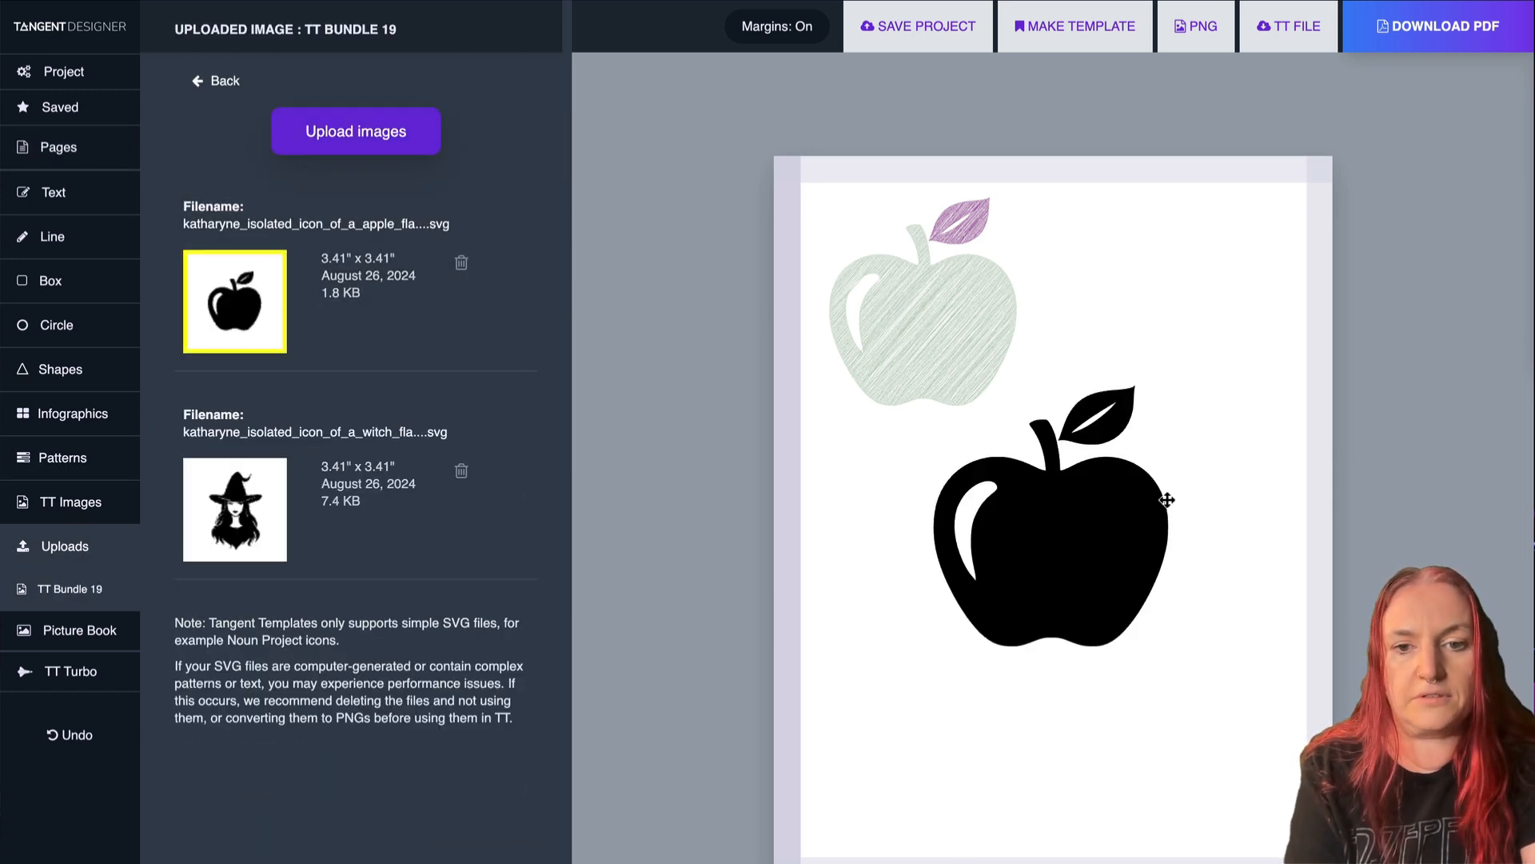
left_click_drag(1167, 500, 1114, 672)
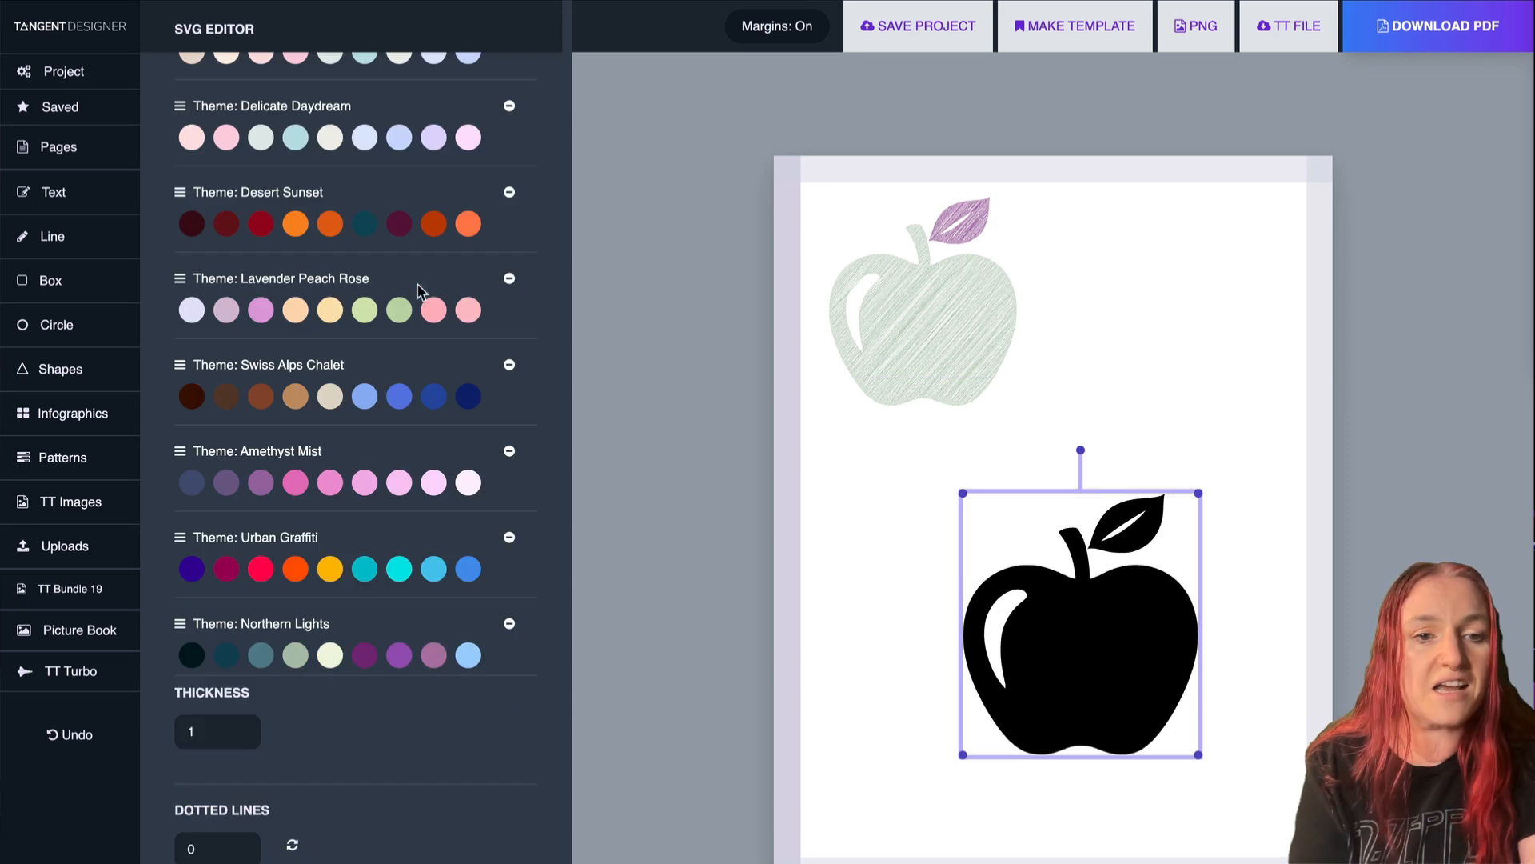
scroll(418, 291, "up", 9)
left_click(435, 154)
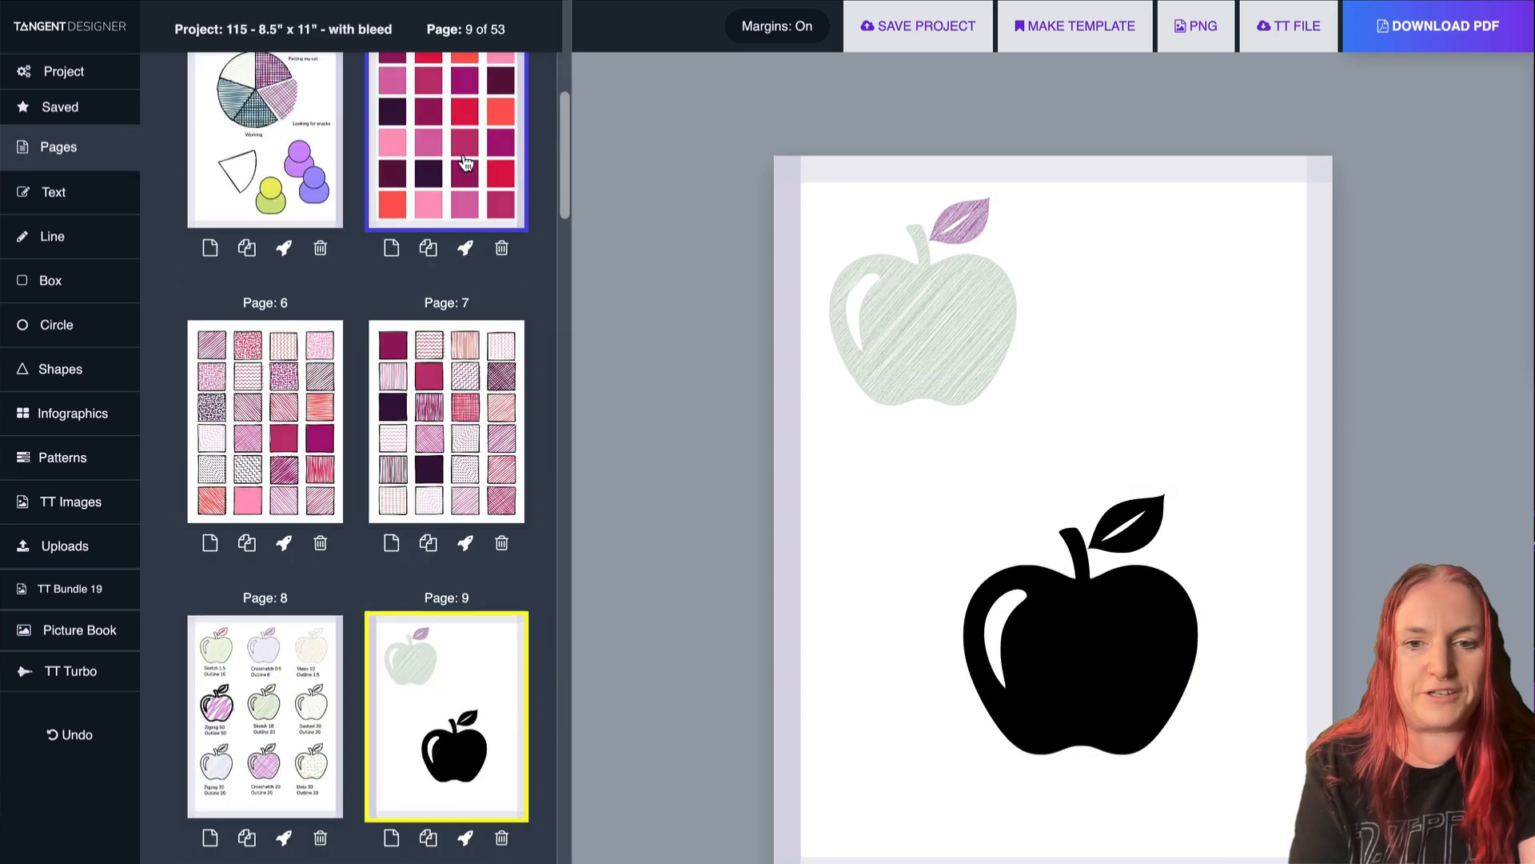
Fill the new apple's leaf with green from the base colors and its body with dark red from the Desert Sunset theme.
left_click(1152, 509)
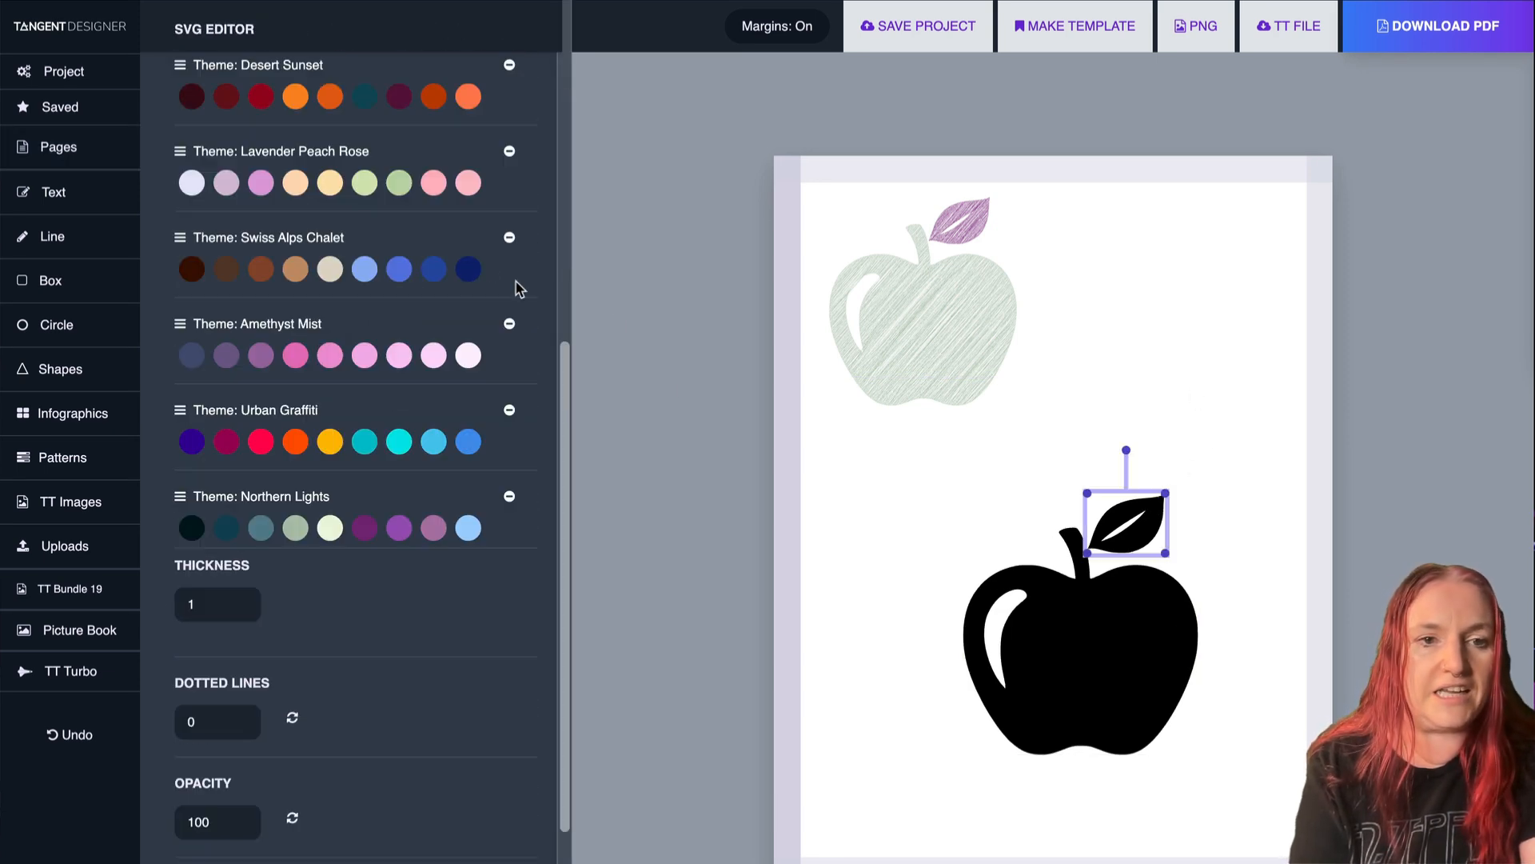
scroll(367, 269, "up", 5)
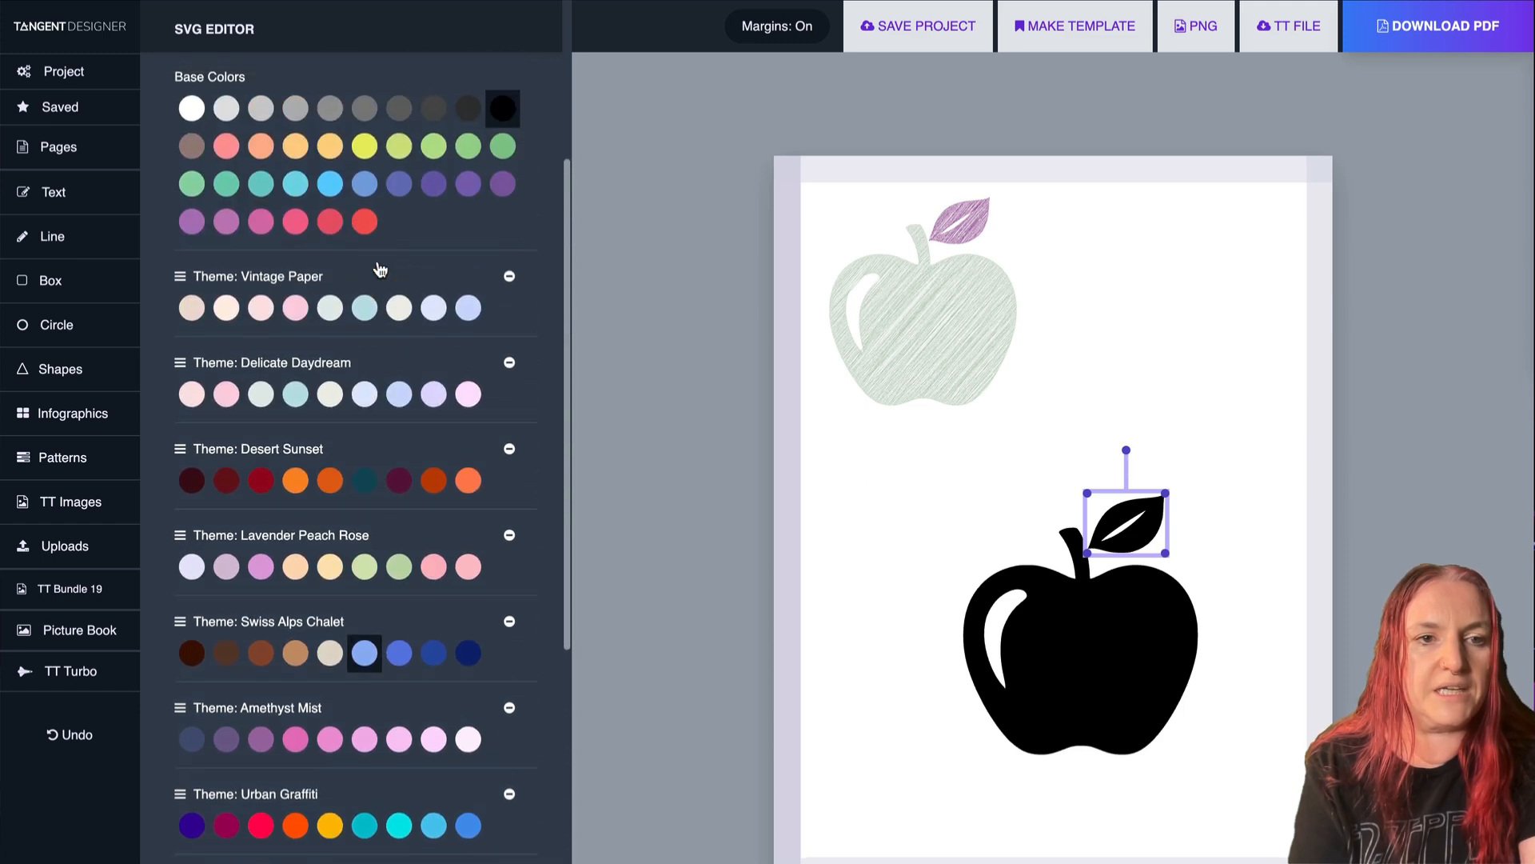
left_click(503, 148)
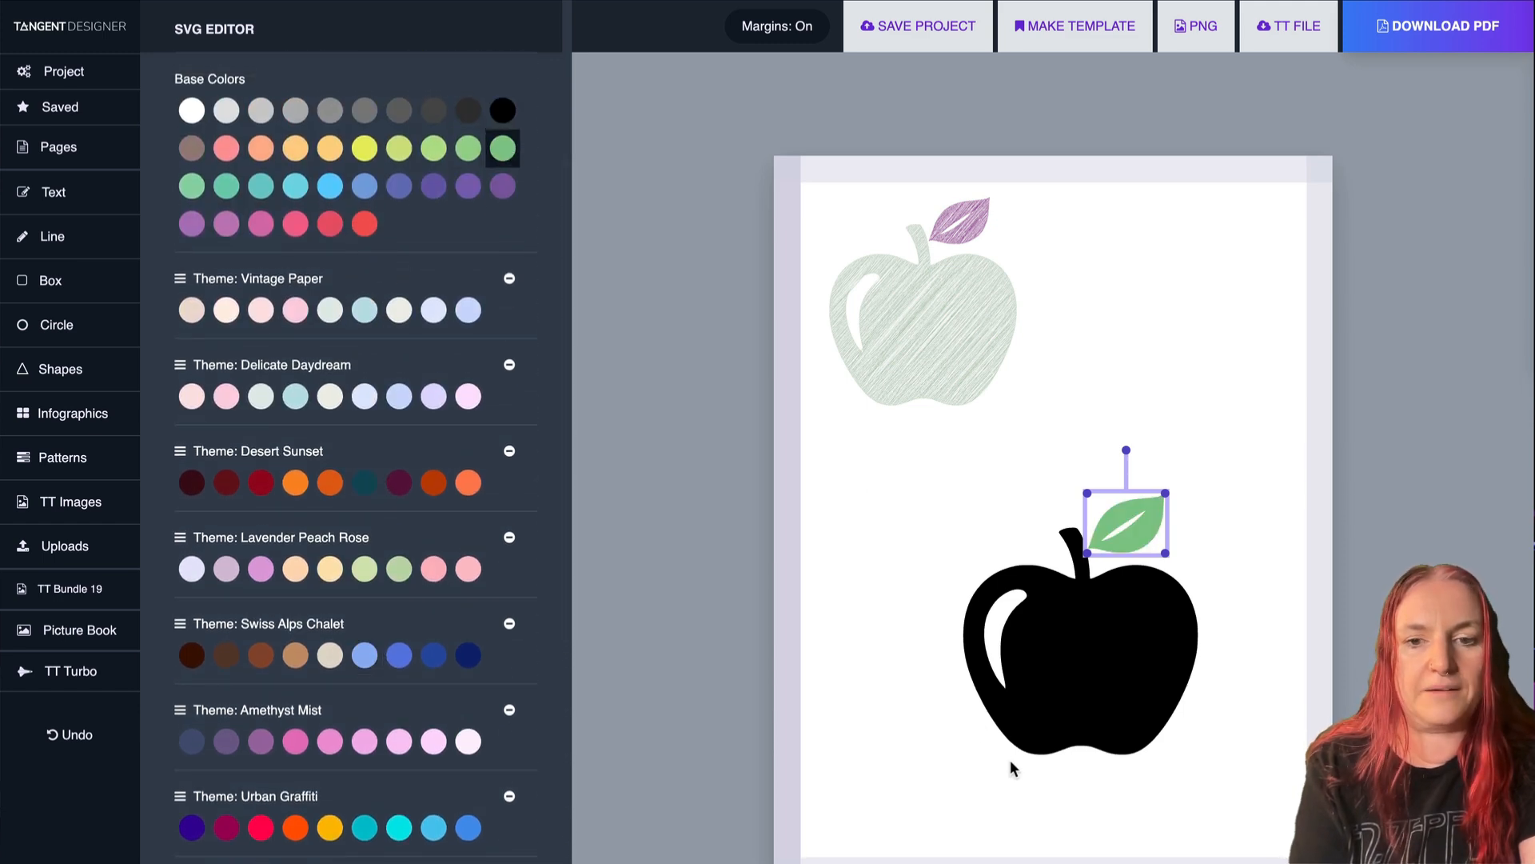
left_click(1062, 673)
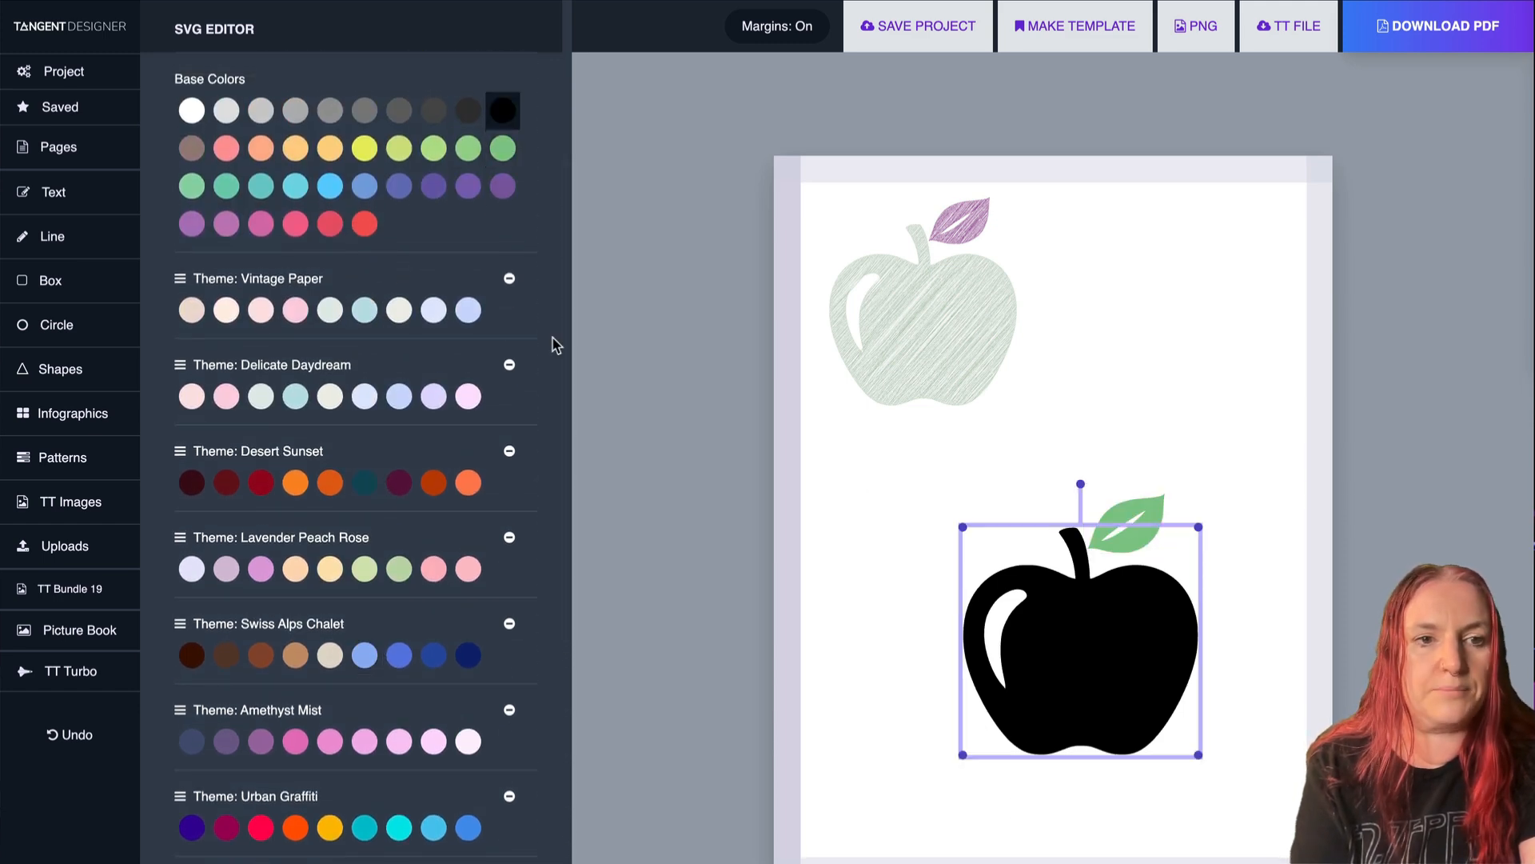
left_click(267, 485)
scroll(1225, 695, "down", 2)
left_click(1230, 600)
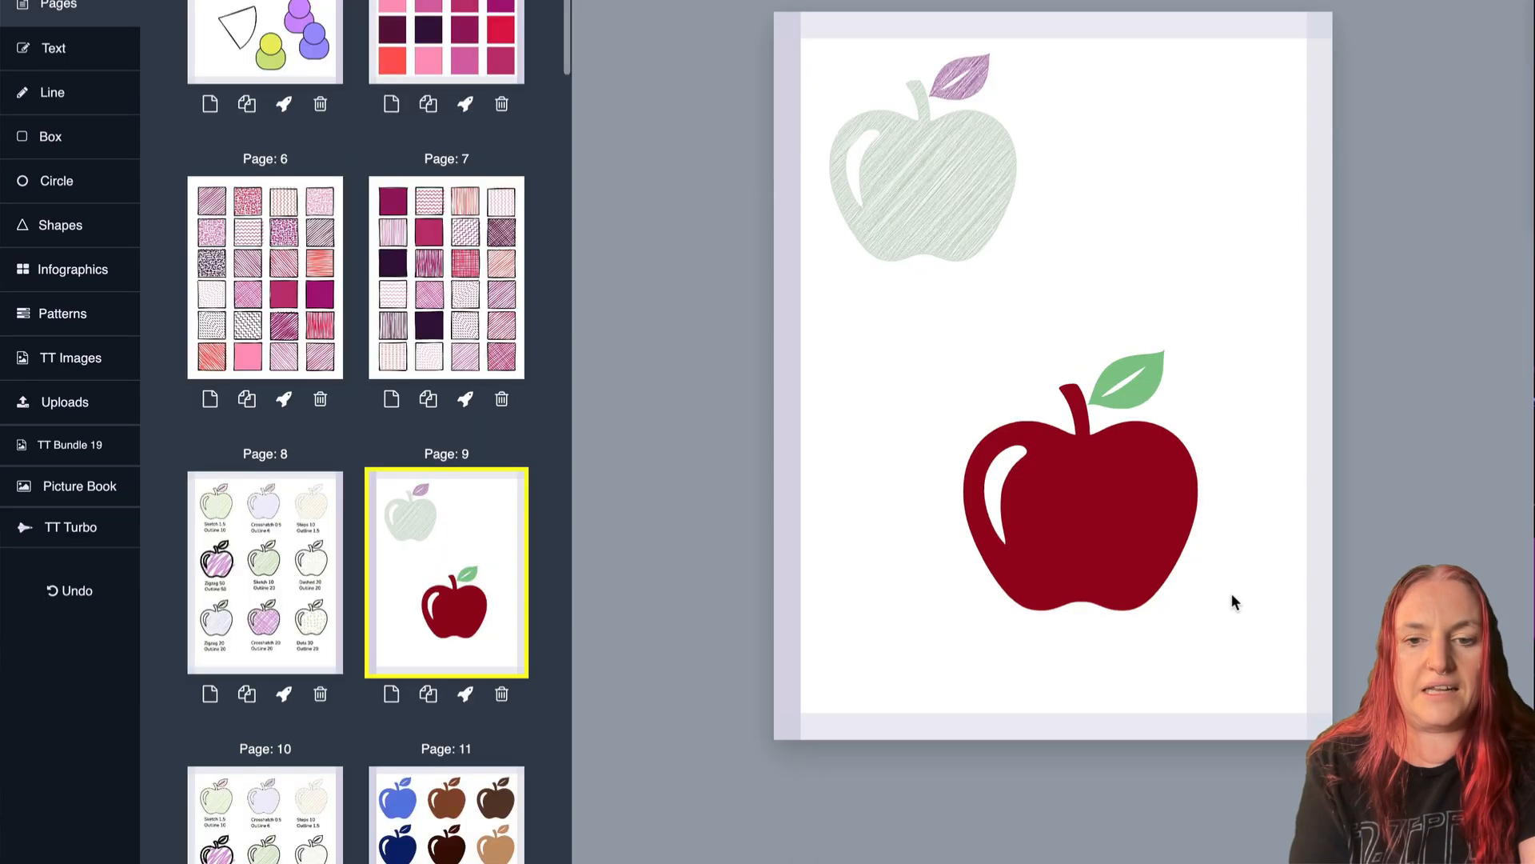
Set the sketch conversion for the red apple's body and leaf to Cross Hatch style with thickness 5.
left_click_drag(1231, 594, 990, 386)
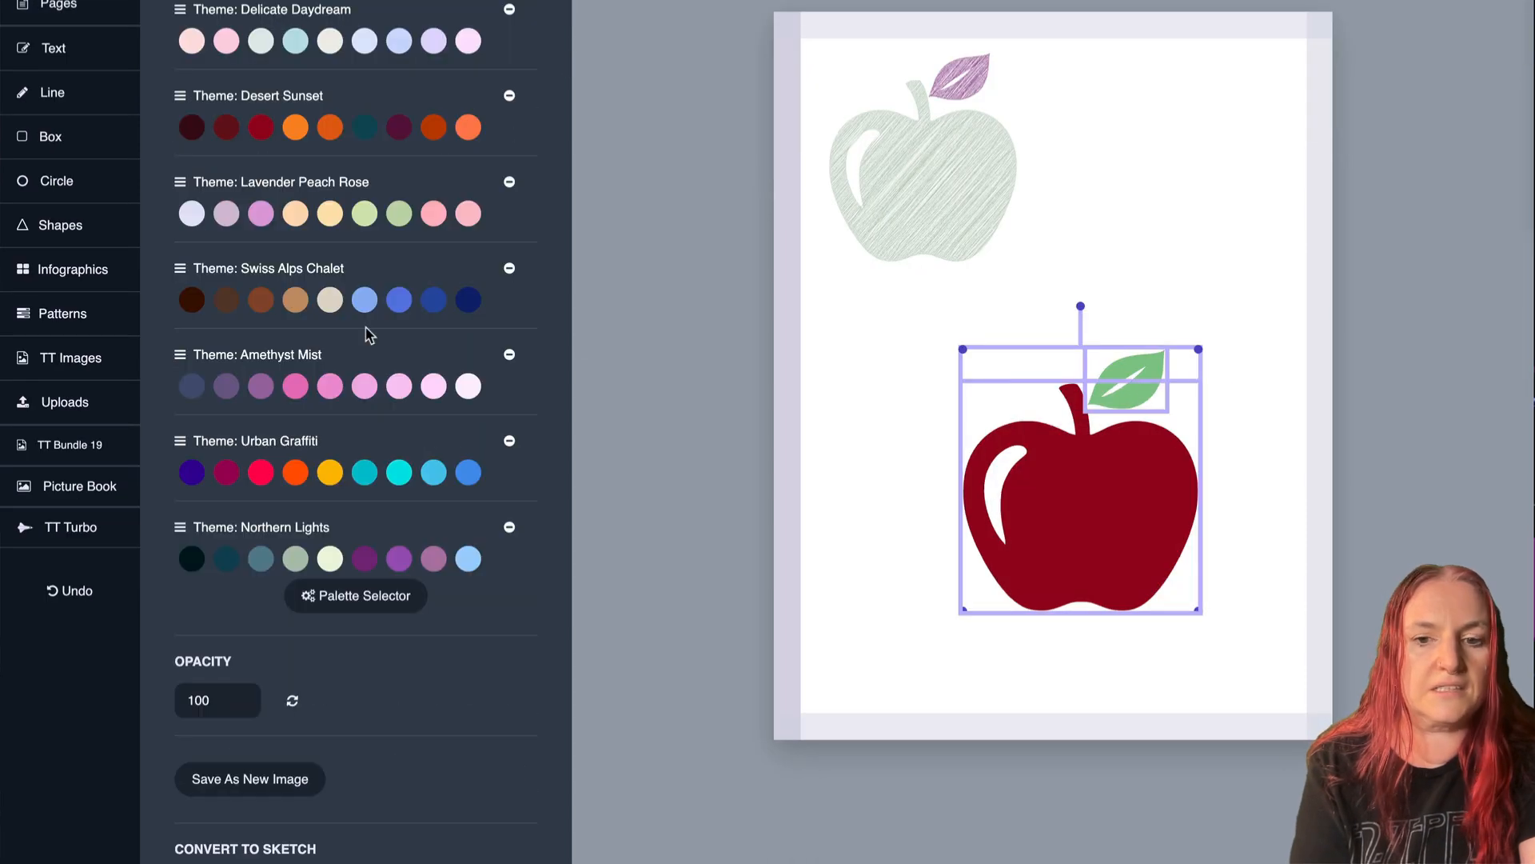
scroll(369, 335, "down", 4)
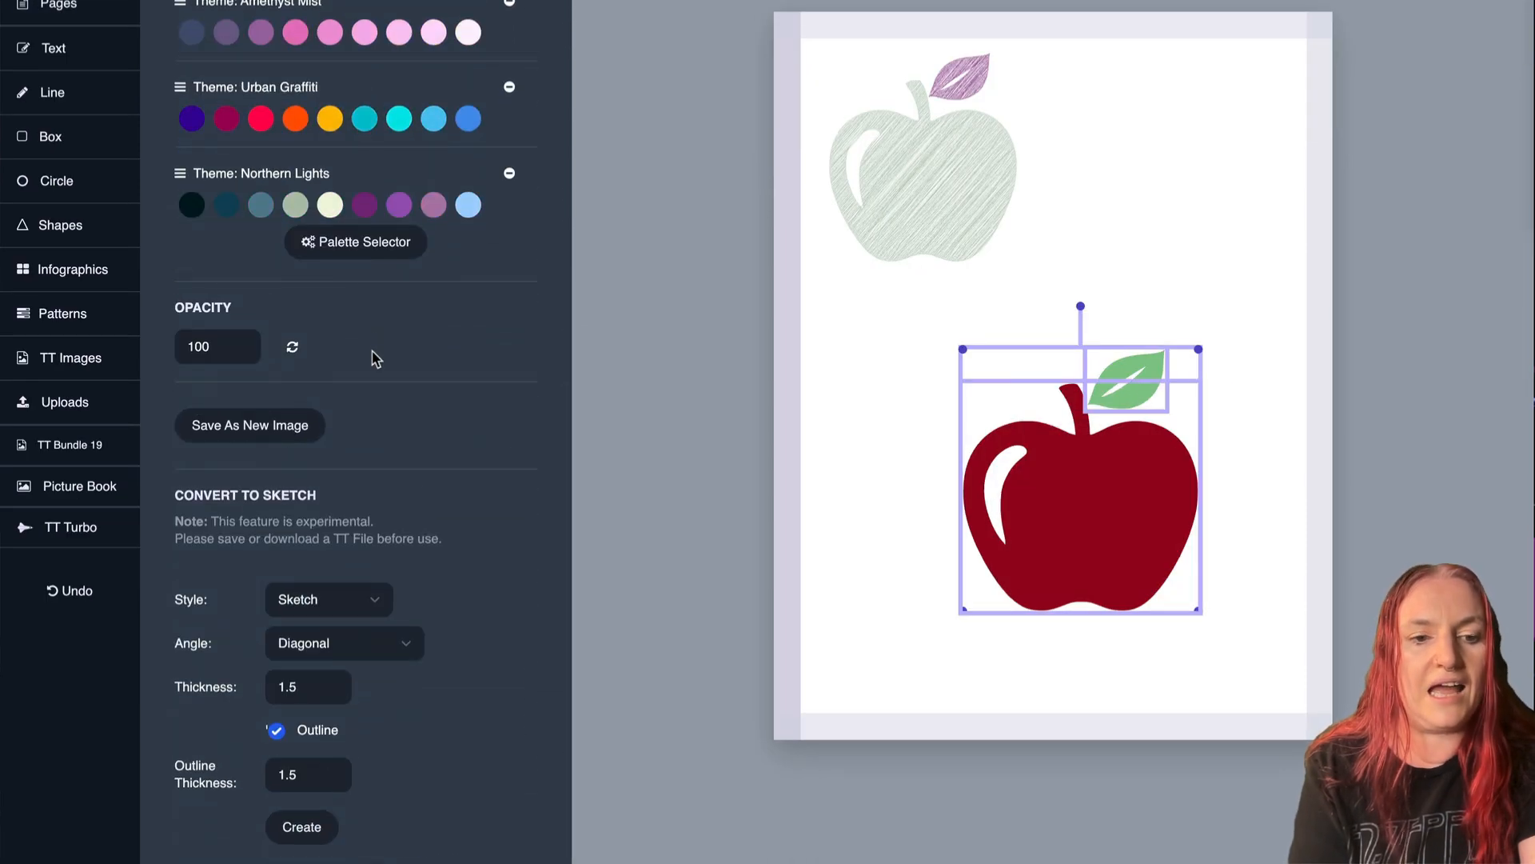
left_click(379, 605)
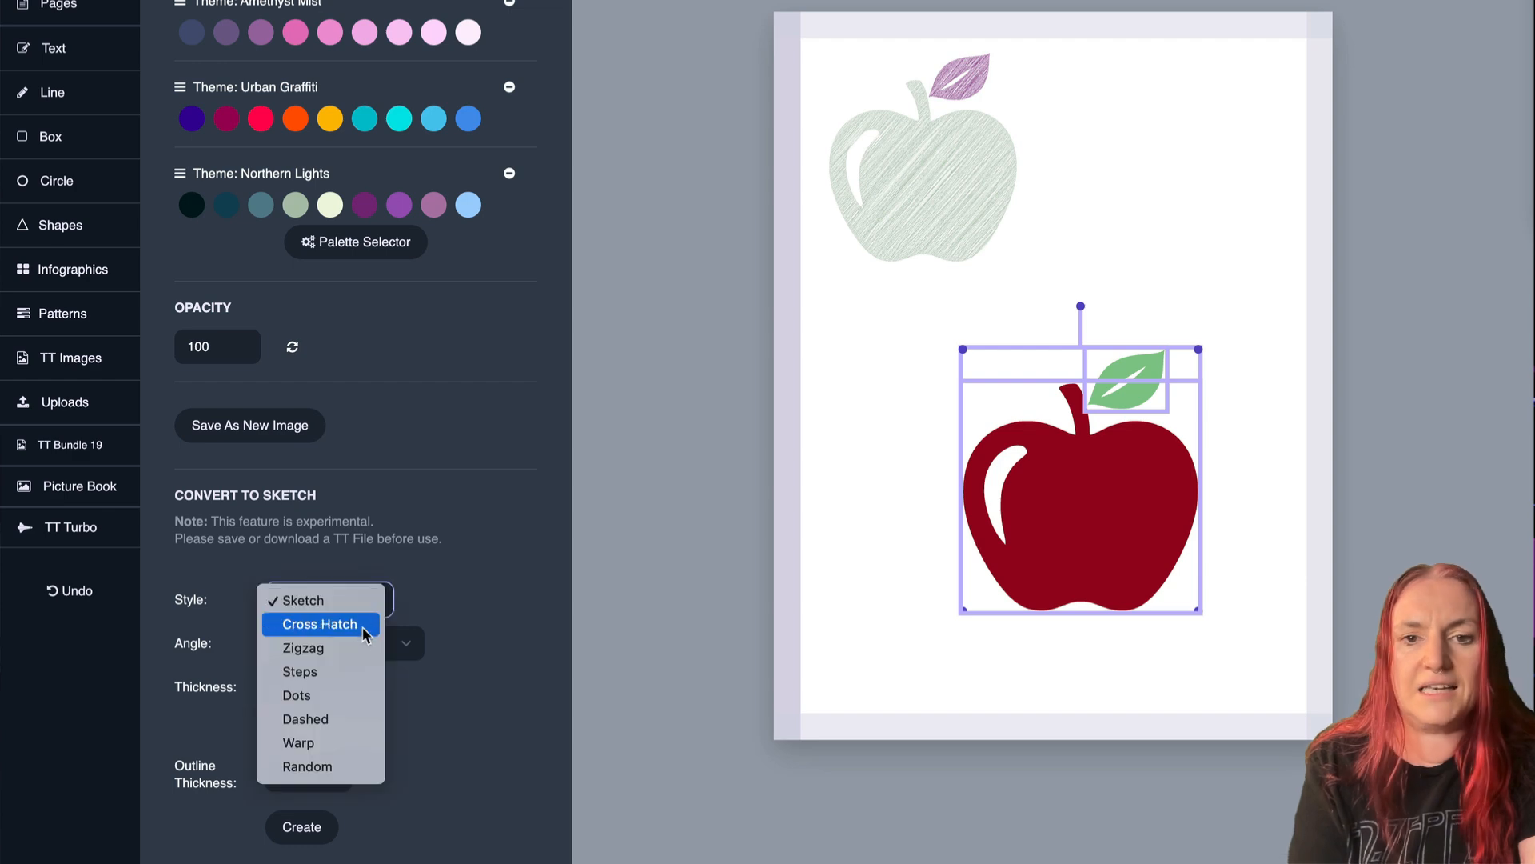
left_click(364, 625)
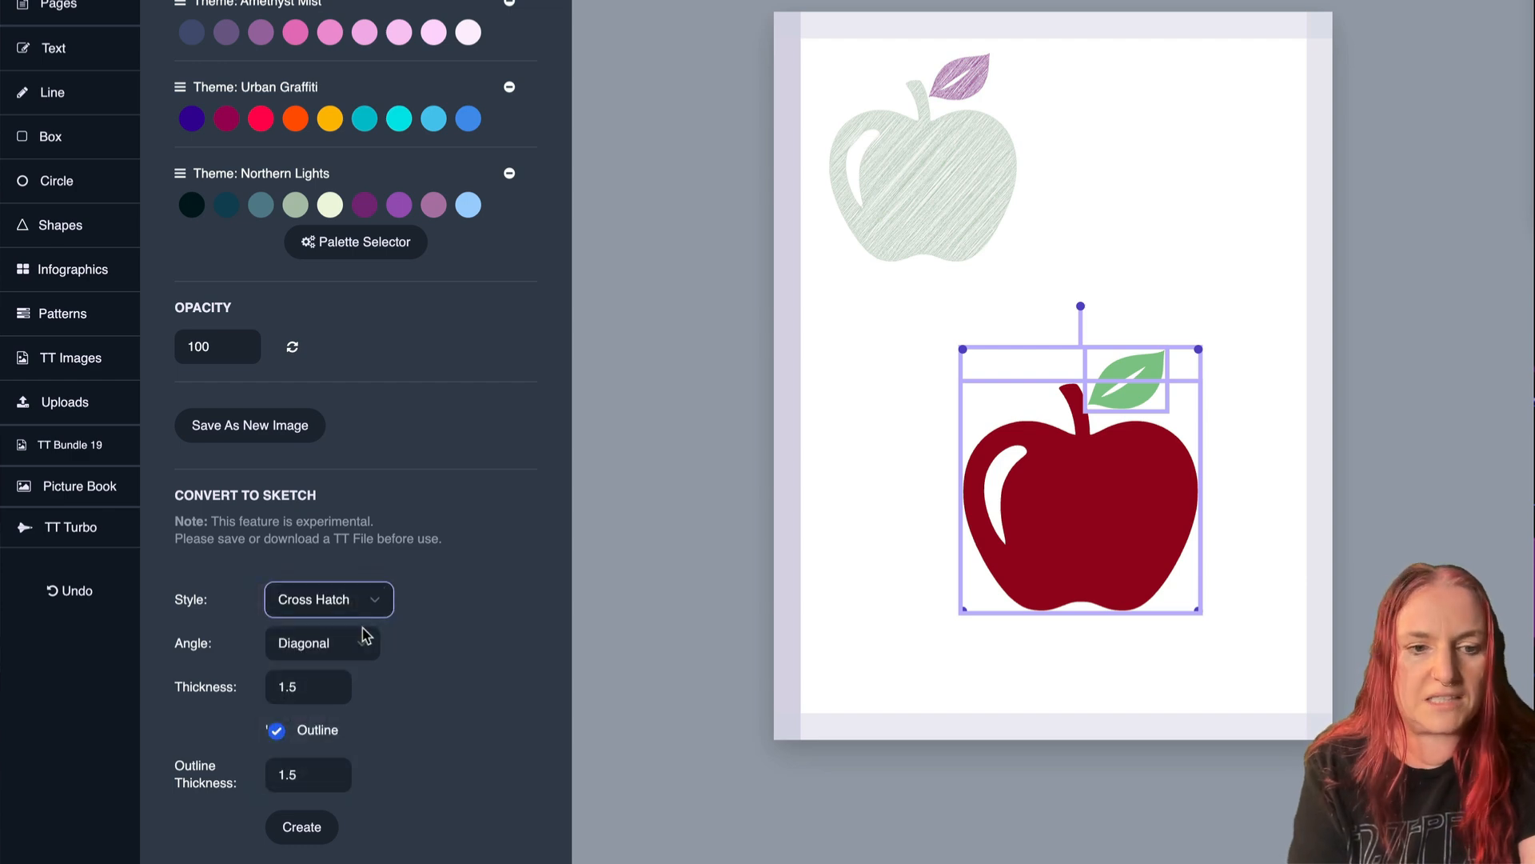
left_click(331, 682)
left_click(332, 682)
left_click(331, 682)
left_click(331, 682)
left_click(331, 683)
left_click(331, 682)
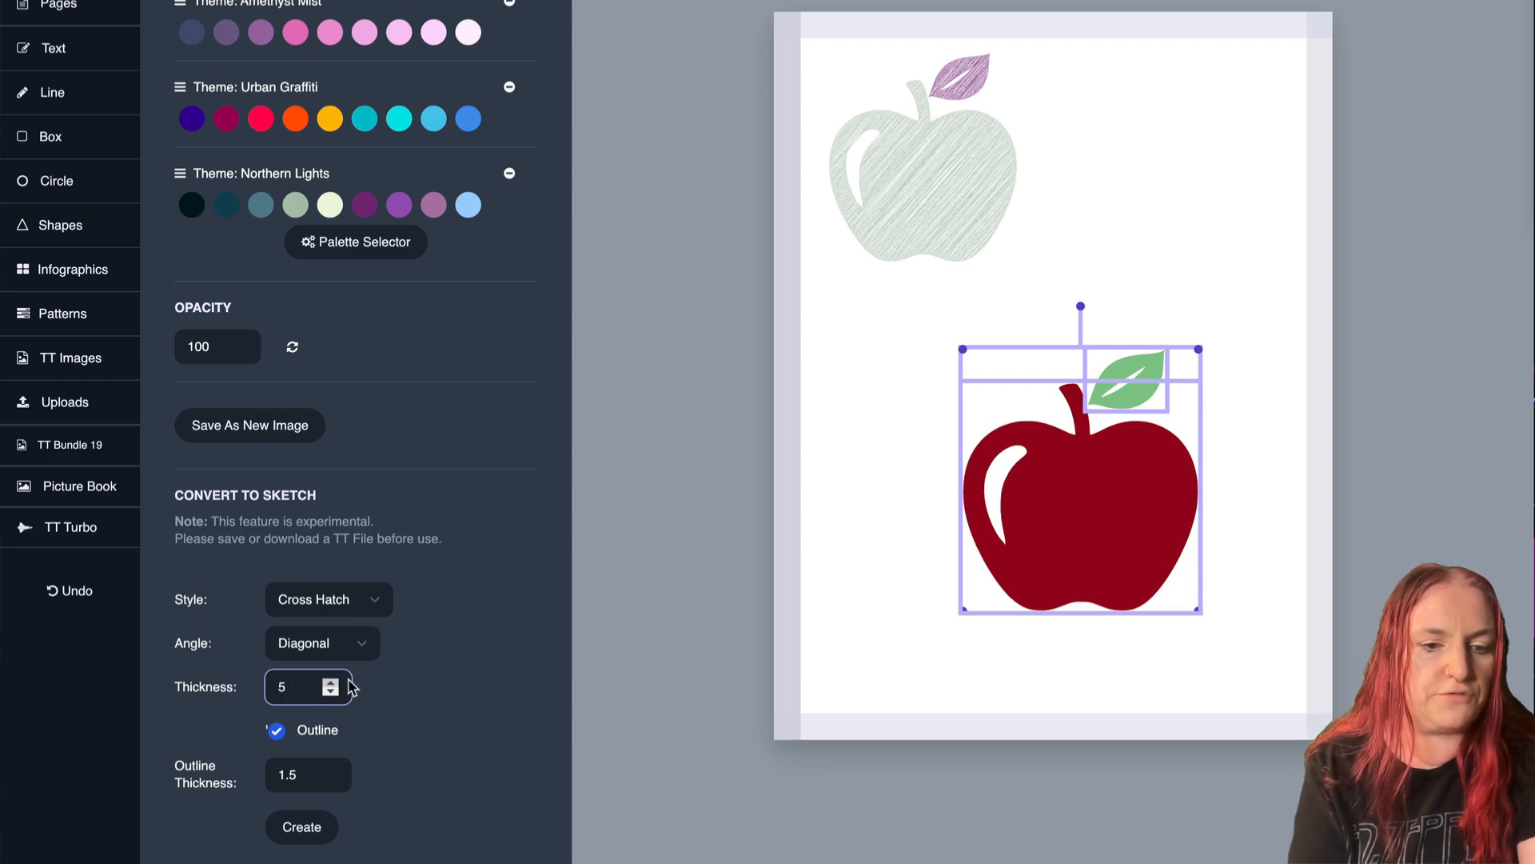
Set the outline thickness to 4 and convert the red apple with the green leaf to a Cross Hatch sketch.
left_click(331, 770)
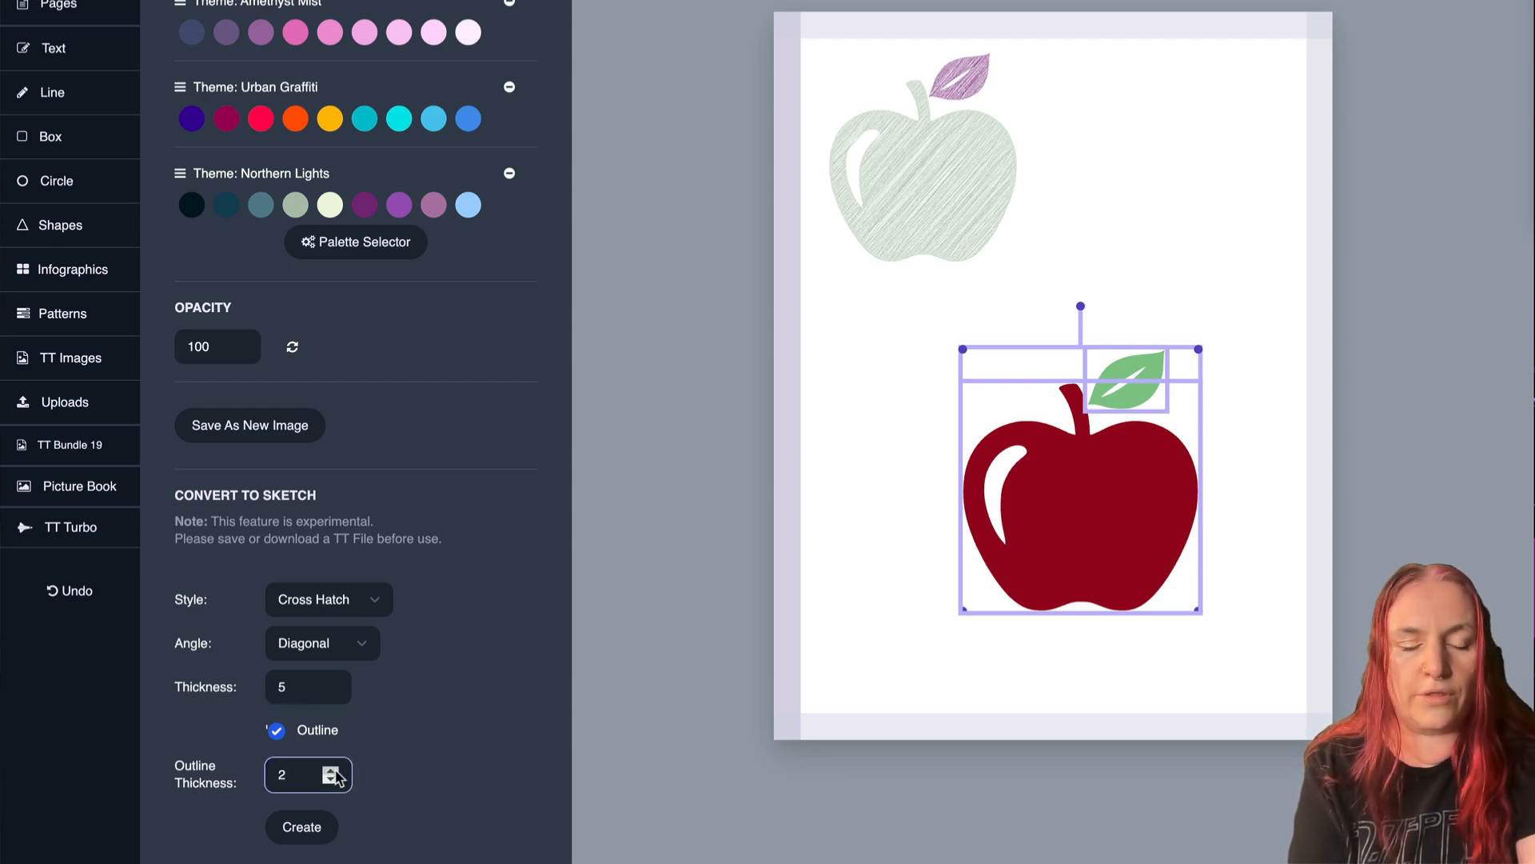
left_click(331, 770)
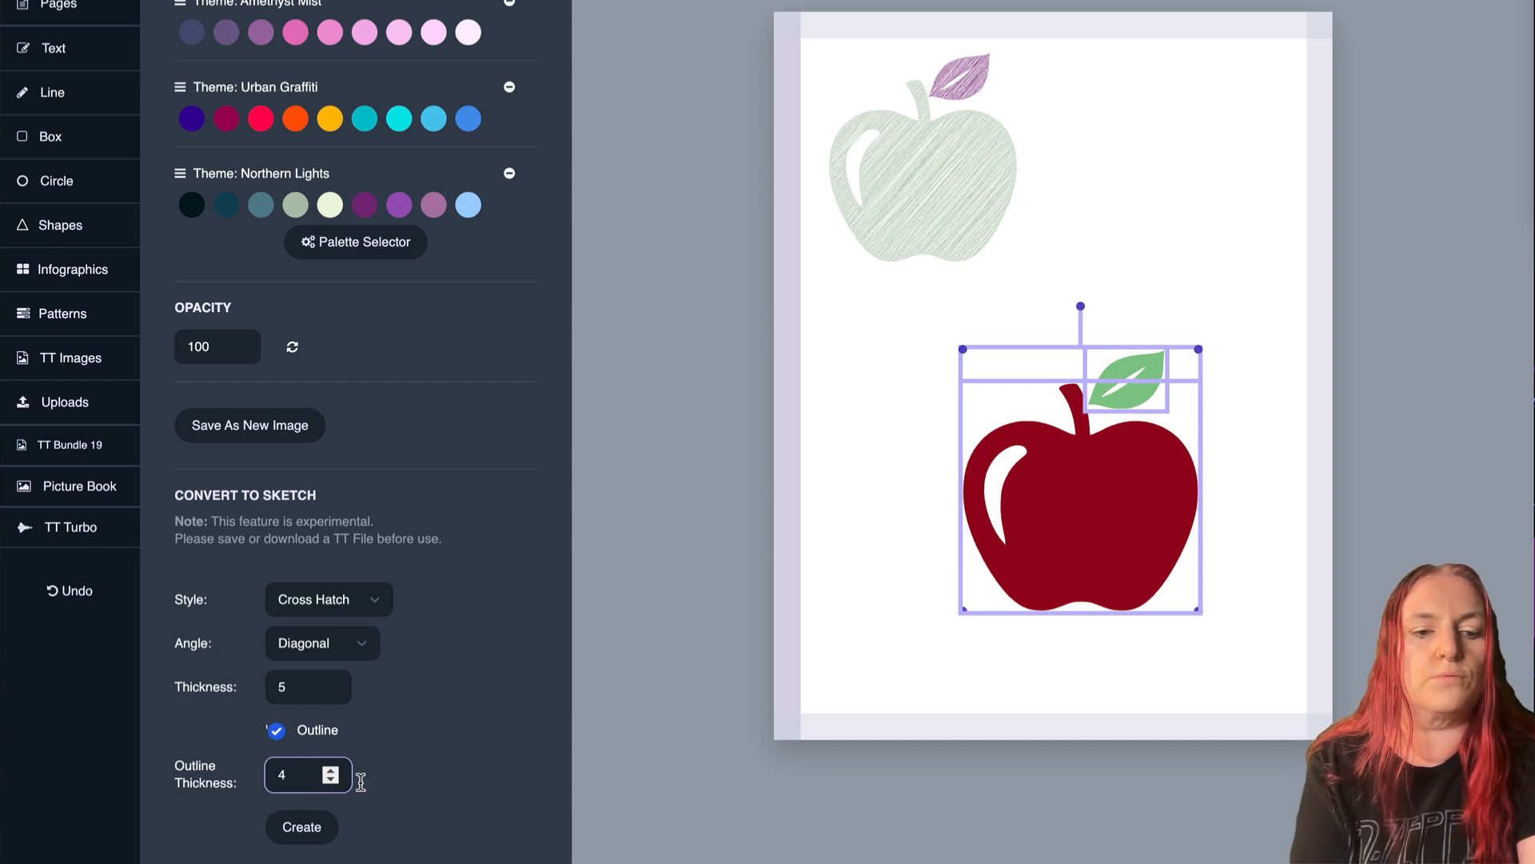
left_click(303, 840)
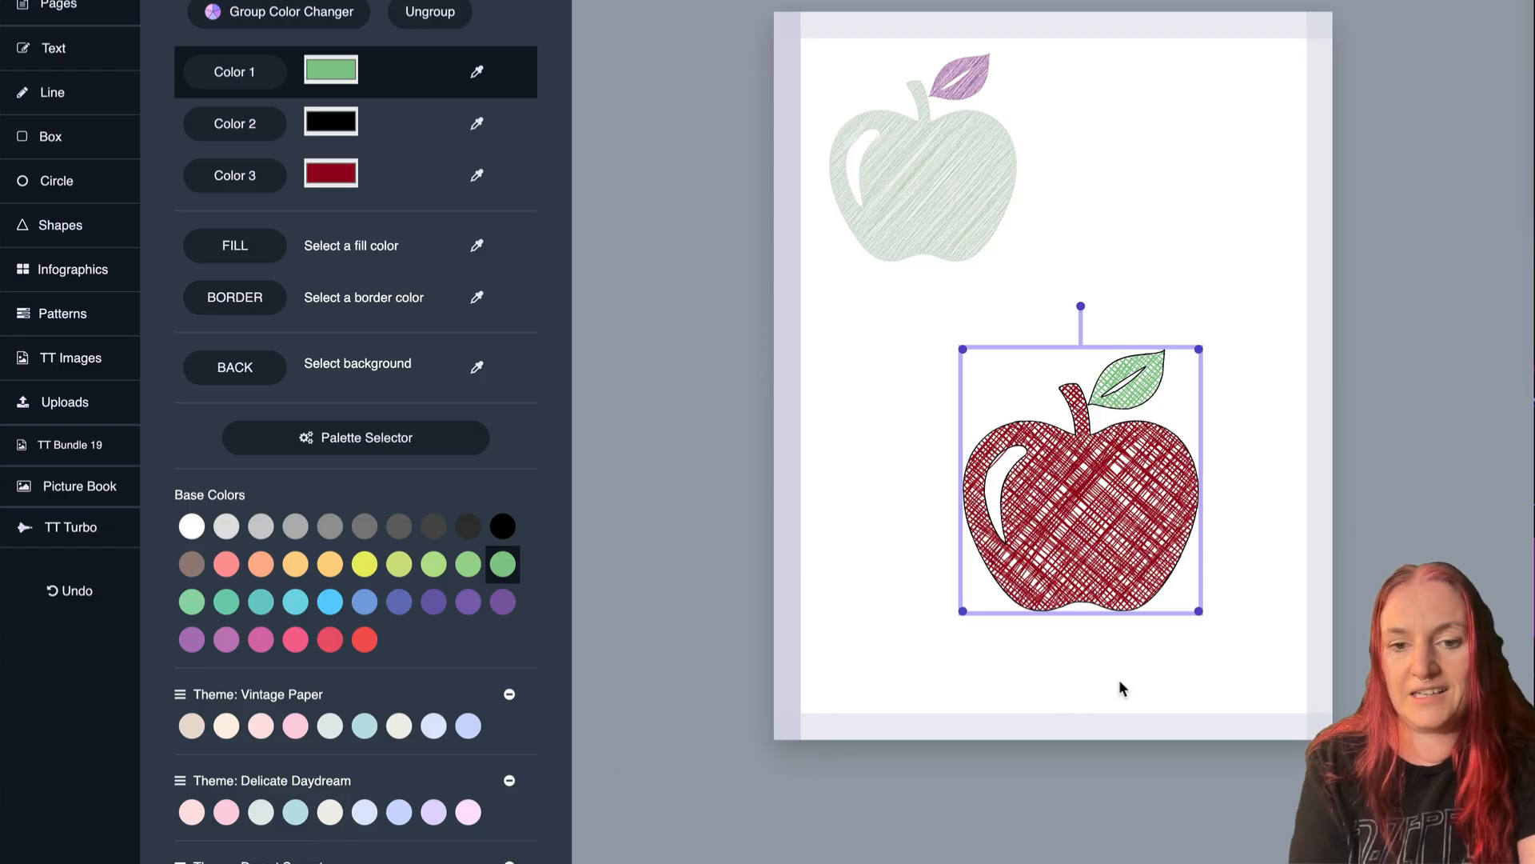
left_click(1119, 679)
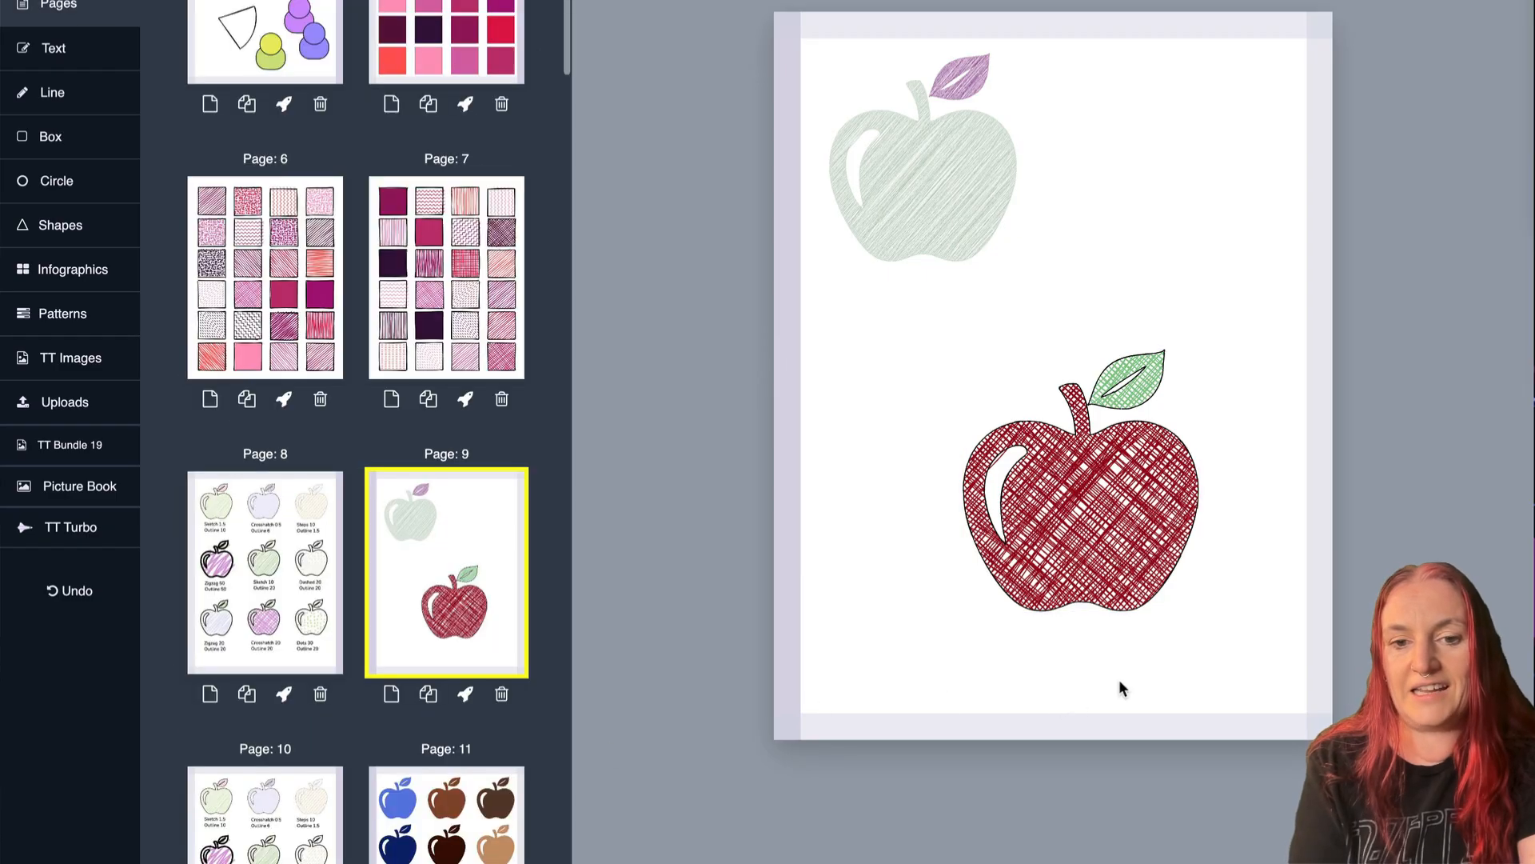
Shrink the red cross-hatched apple and move it to the page's upper-right corner.
left_click_drag(1236, 626, 1010, 339)
left_click_drag(1199, 605, 1224, 158)
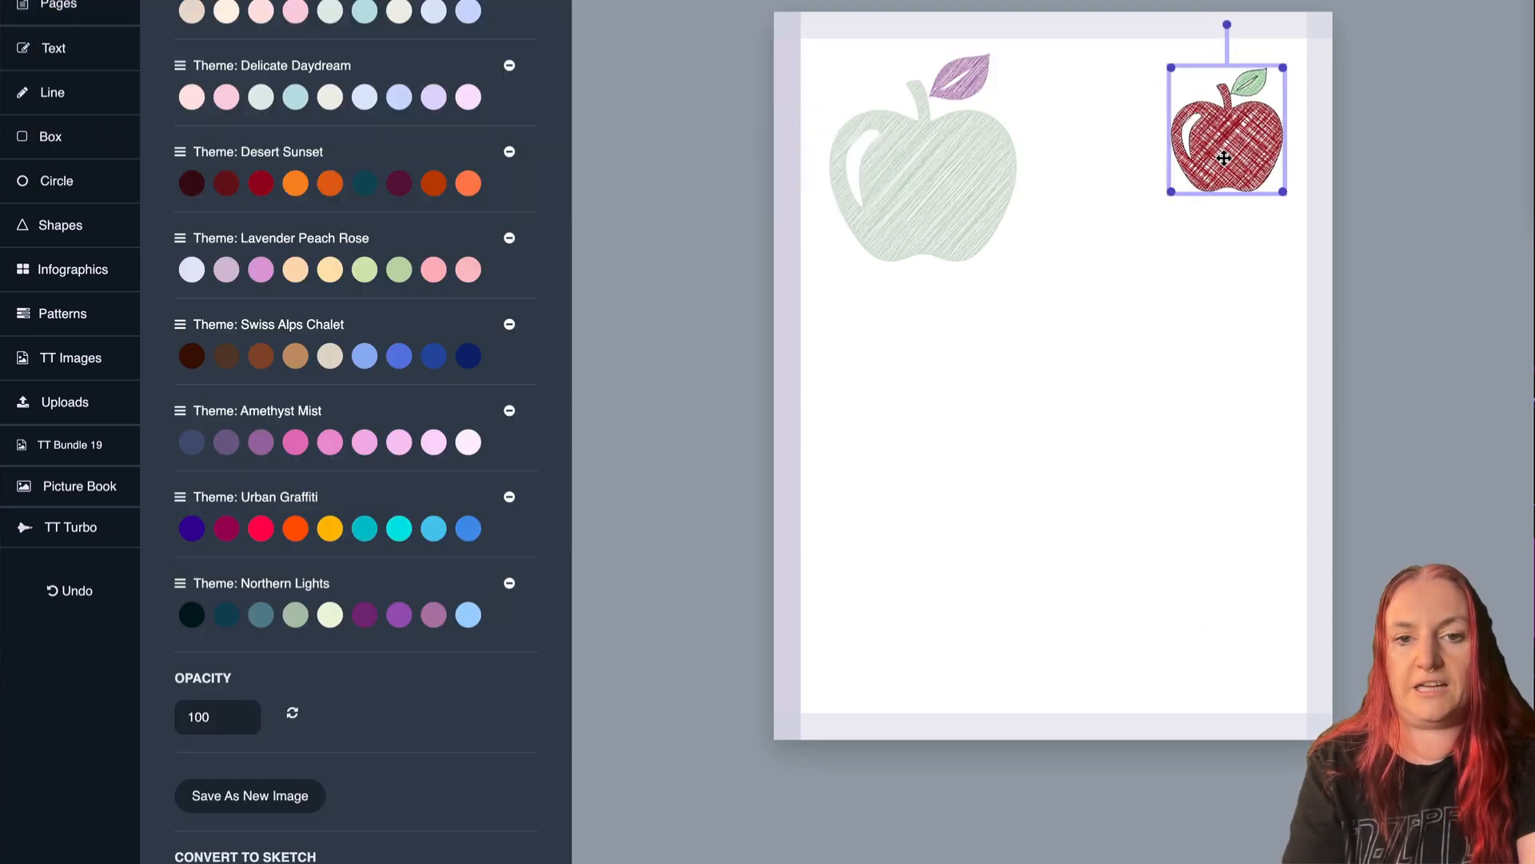
left_click(1179, 439)
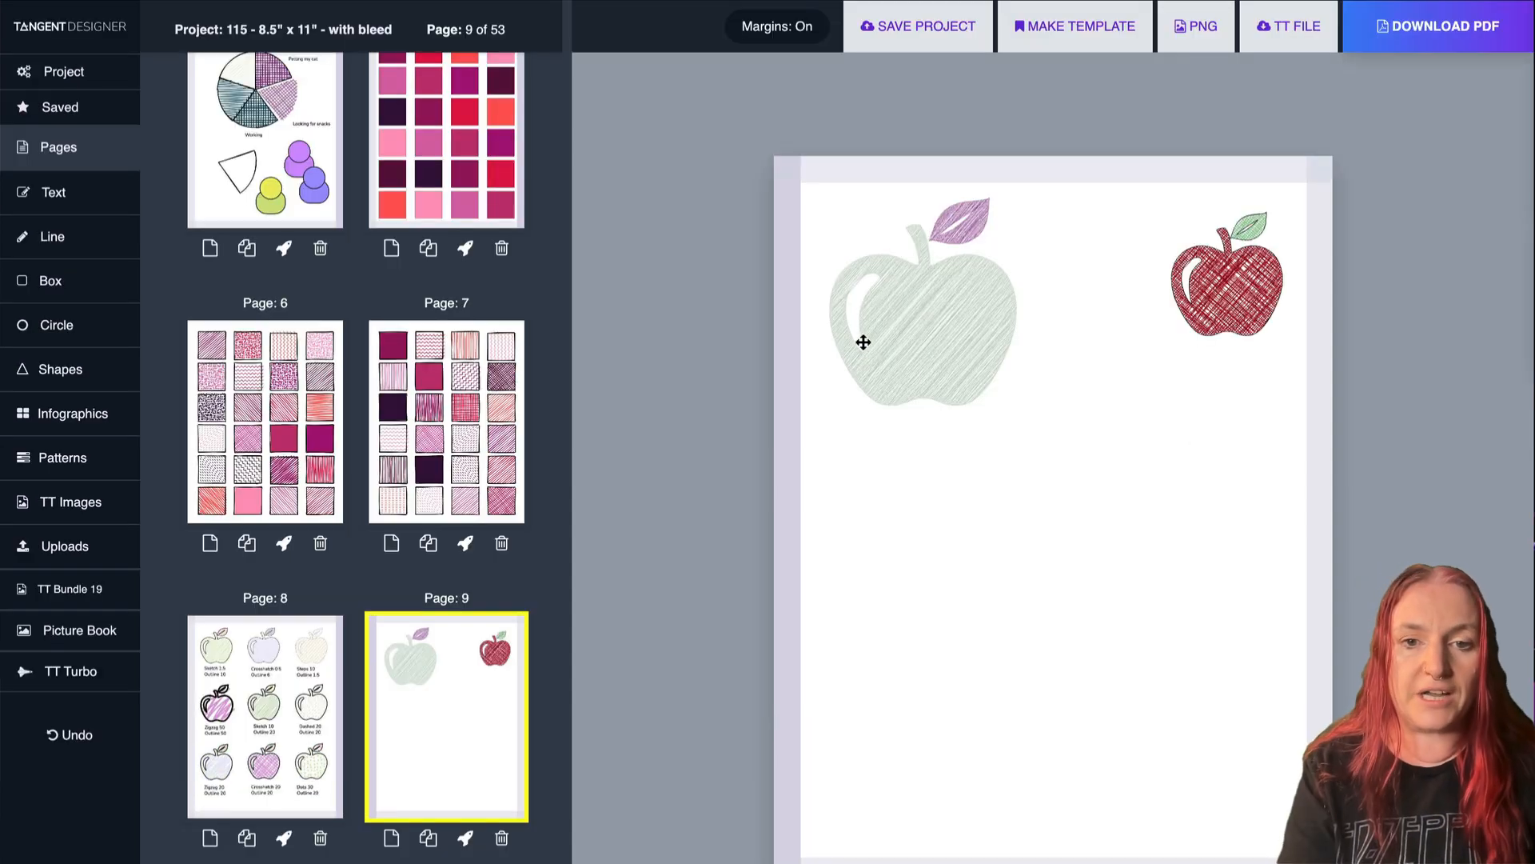
Enlarge the pale green sketched apple slightly, keeping it in the page's upper-left corner.
left_click(864, 341)
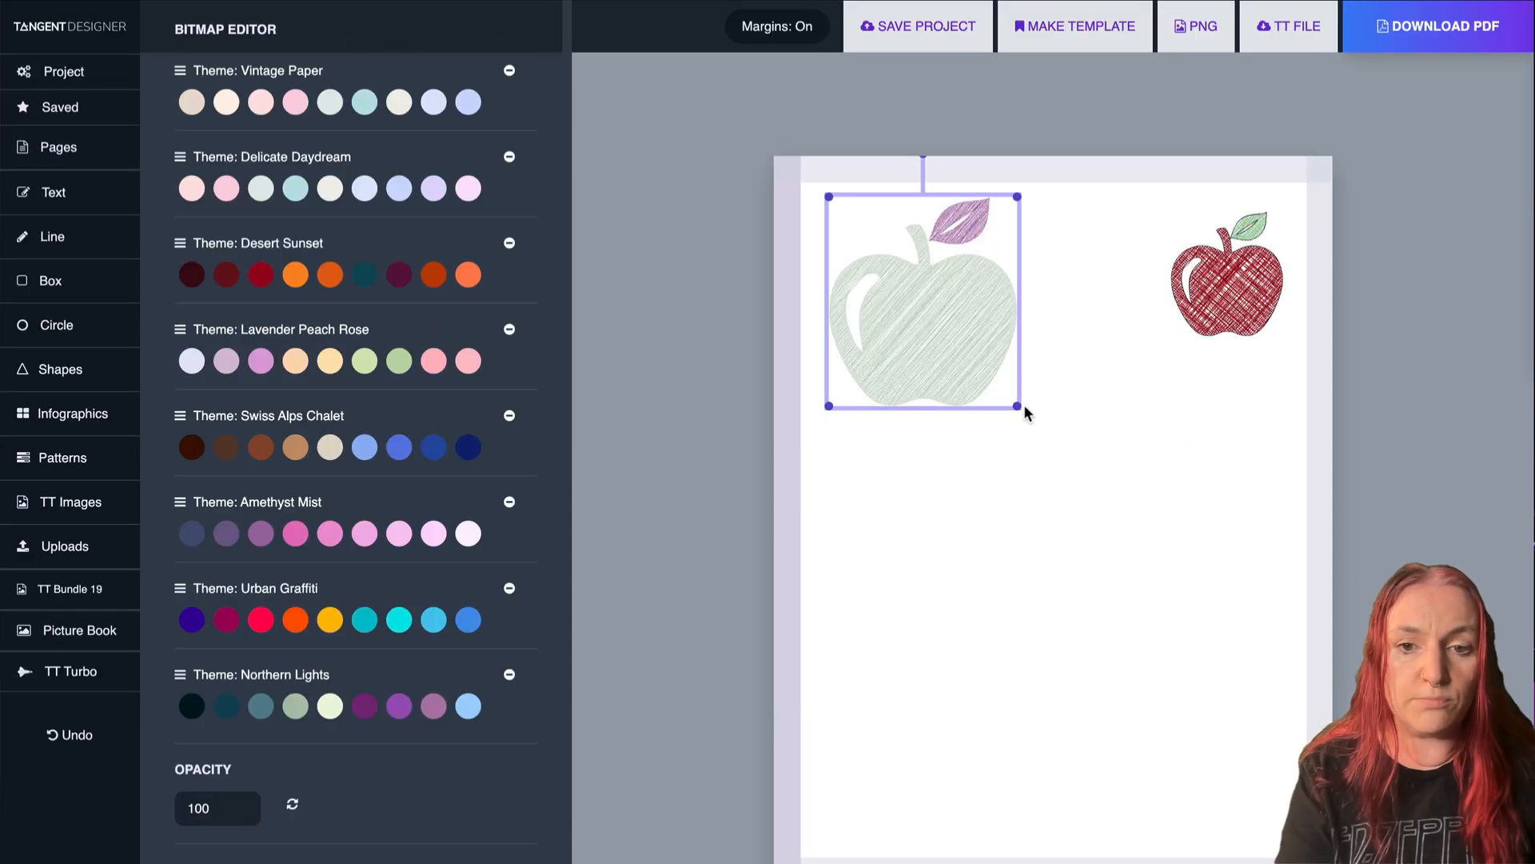
left_click_drag(1018, 407, 1151, 719)
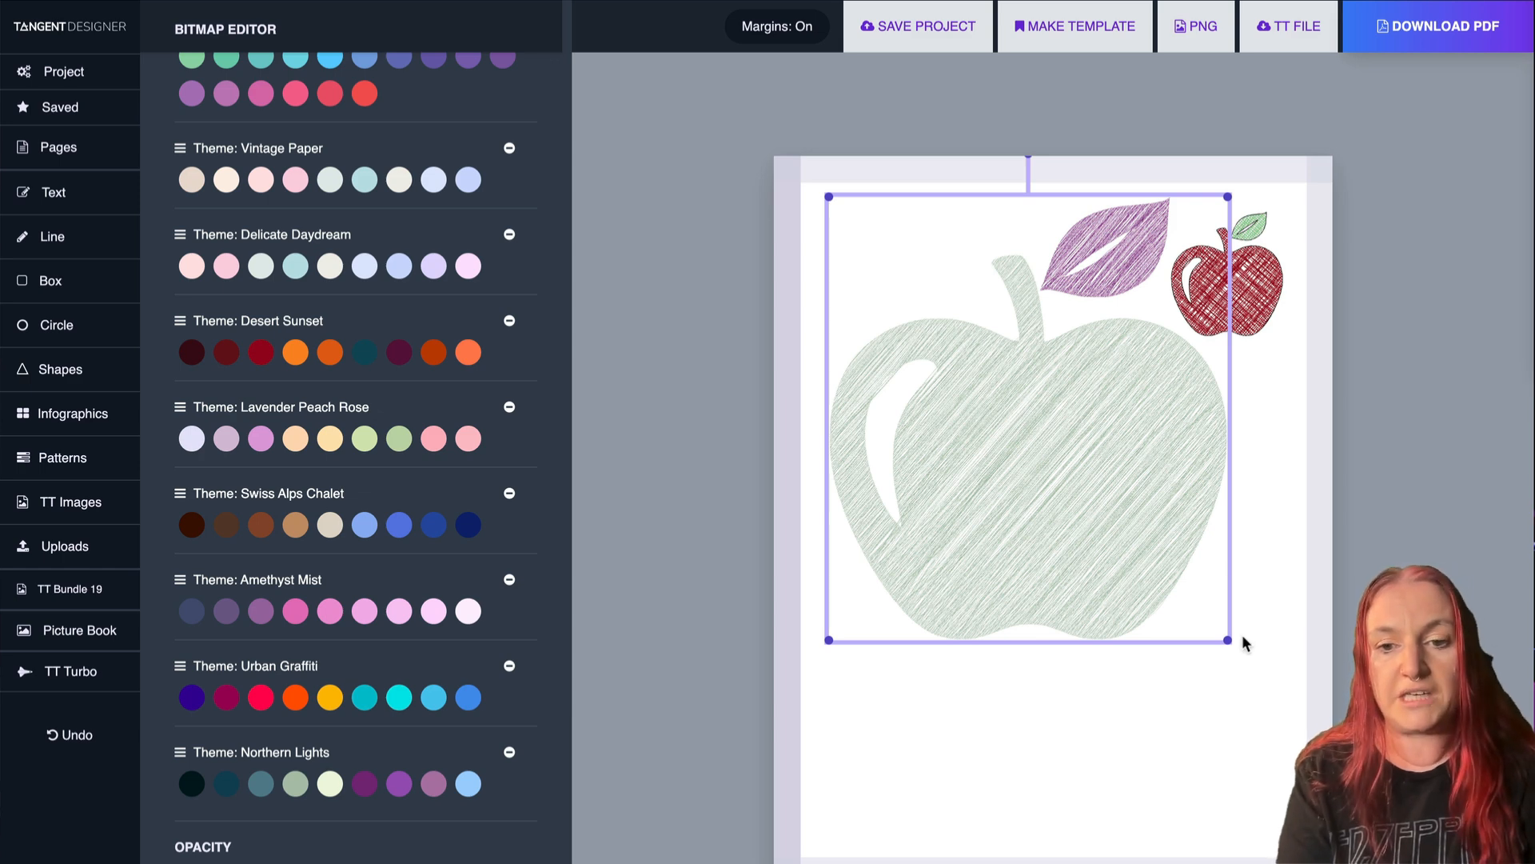
left_click_drag(1227, 642, 1056, 450)
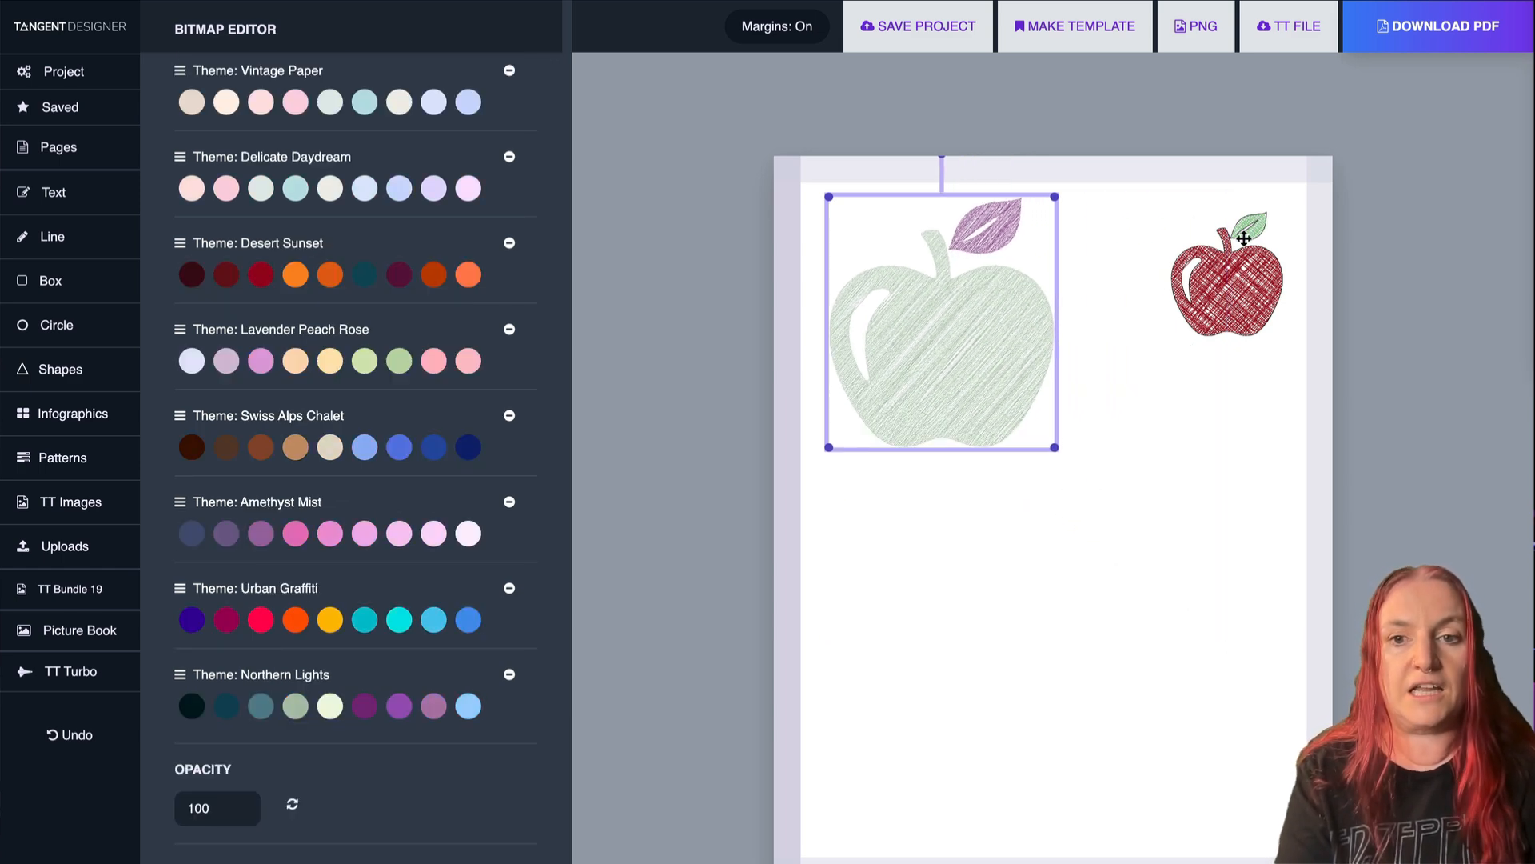
Resize the red cross-hatched apple to match the green apple's size and place it diagonally below it on the right side of the page.
left_click(1226, 268)
left_click_drag(1226, 268, 1072, 703)
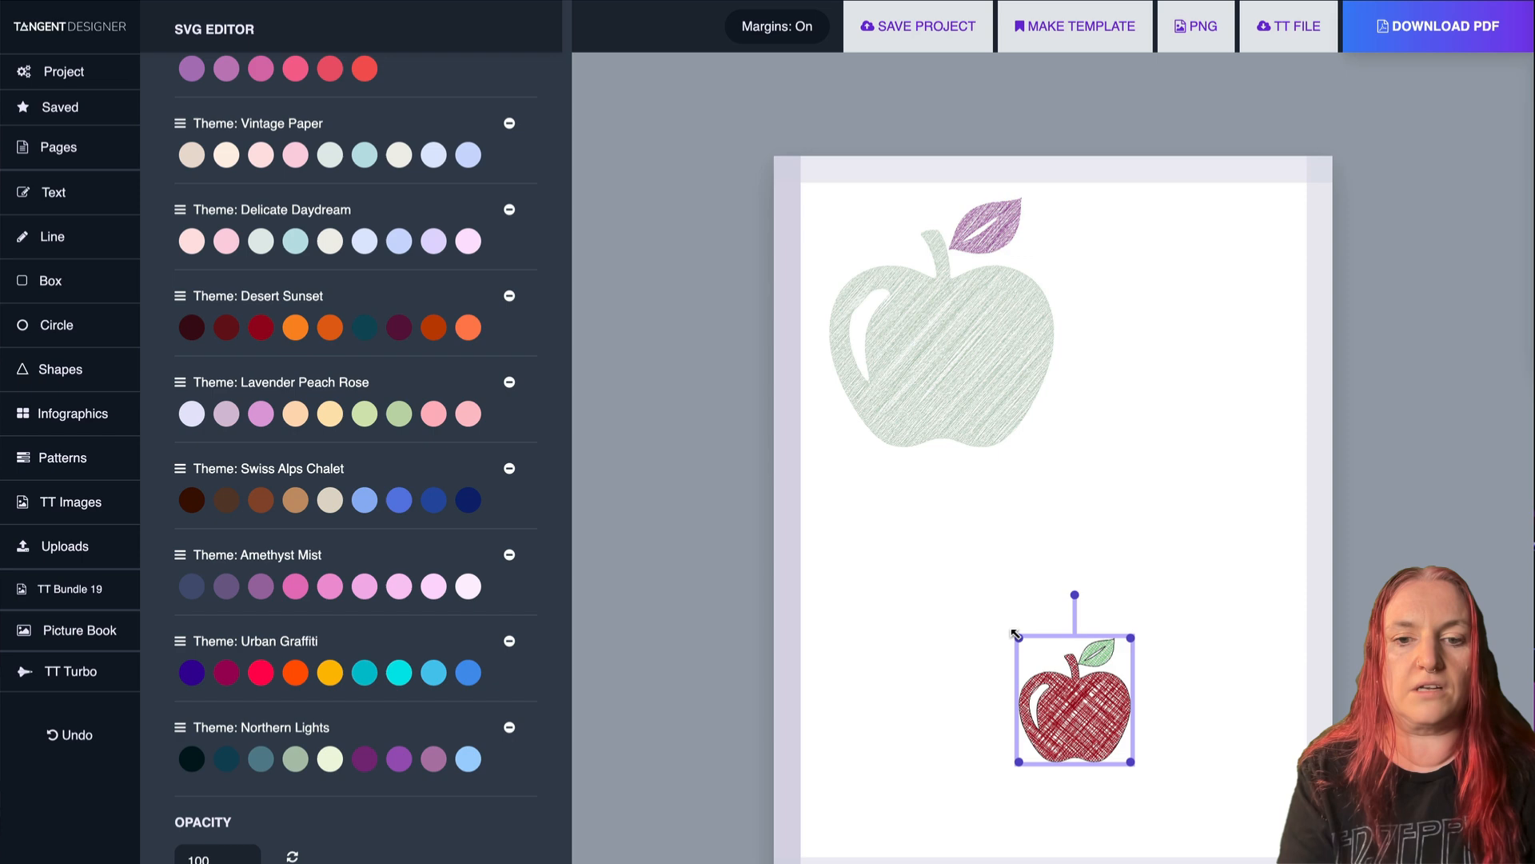
left_click_drag(1019, 645, 756, 373)
left_click_drag(909, 543, 1008, 548)
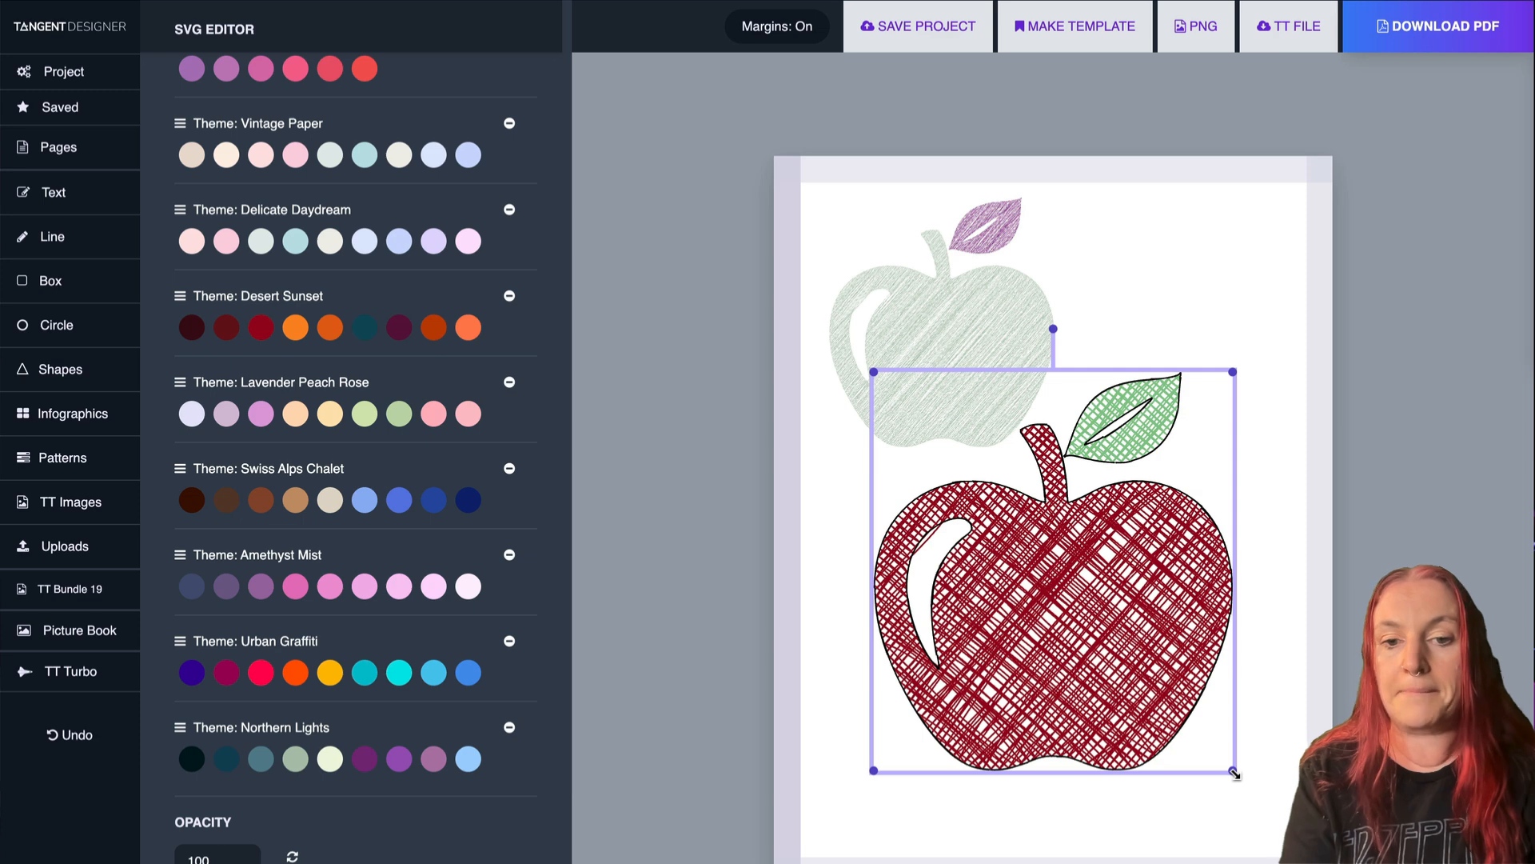
left_click_drag(1234, 772, 1100, 621)
left_click_drag(1050, 550, 1244, 628)
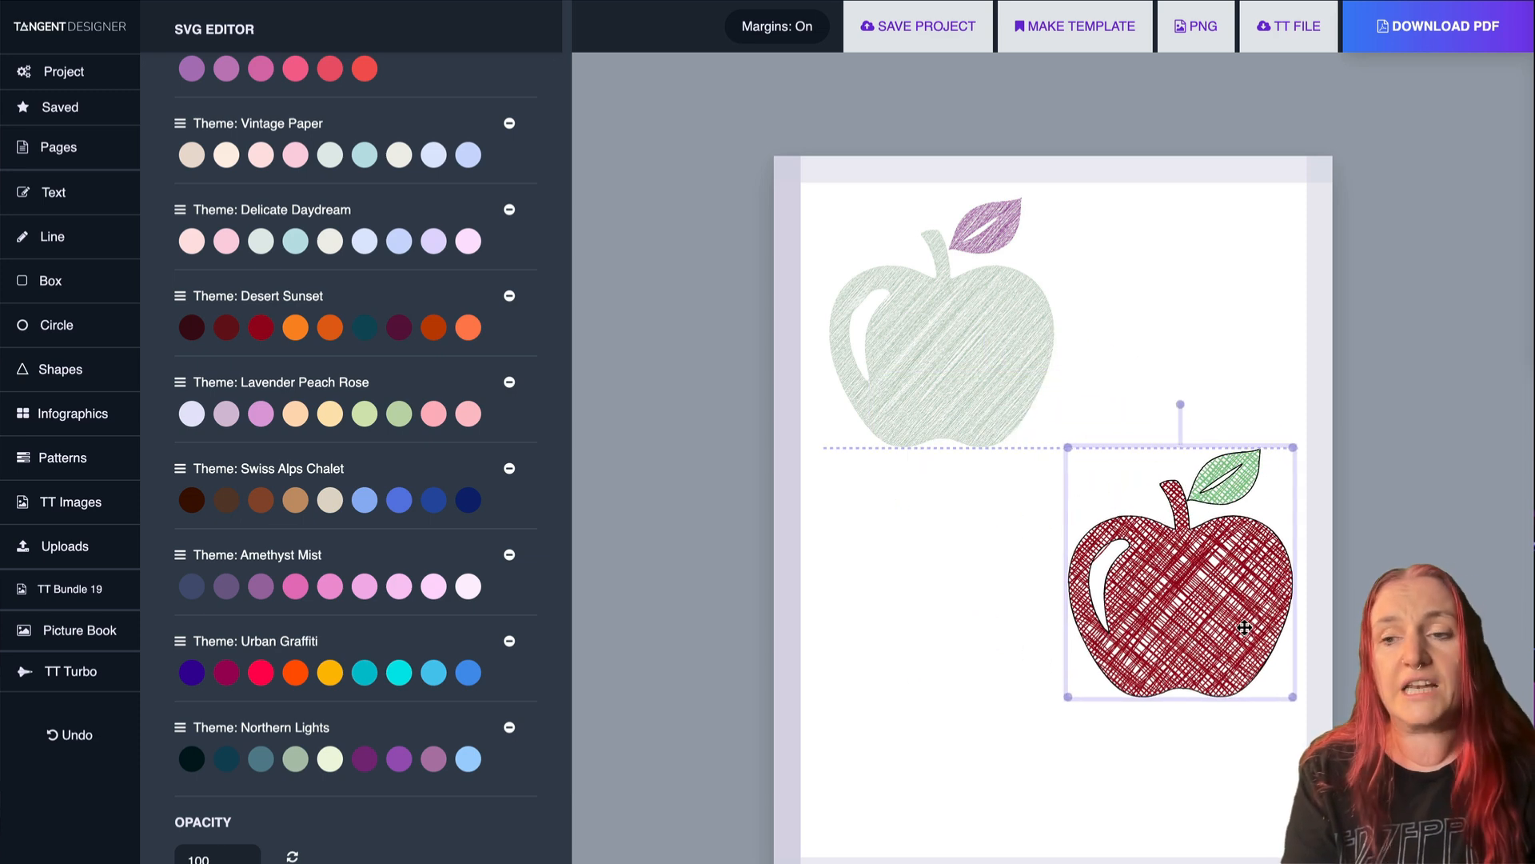
Open page 8 and zoom in on the artboard to examine the apple samples in different sketch styles and thicknesses.
left_click(69, 150)
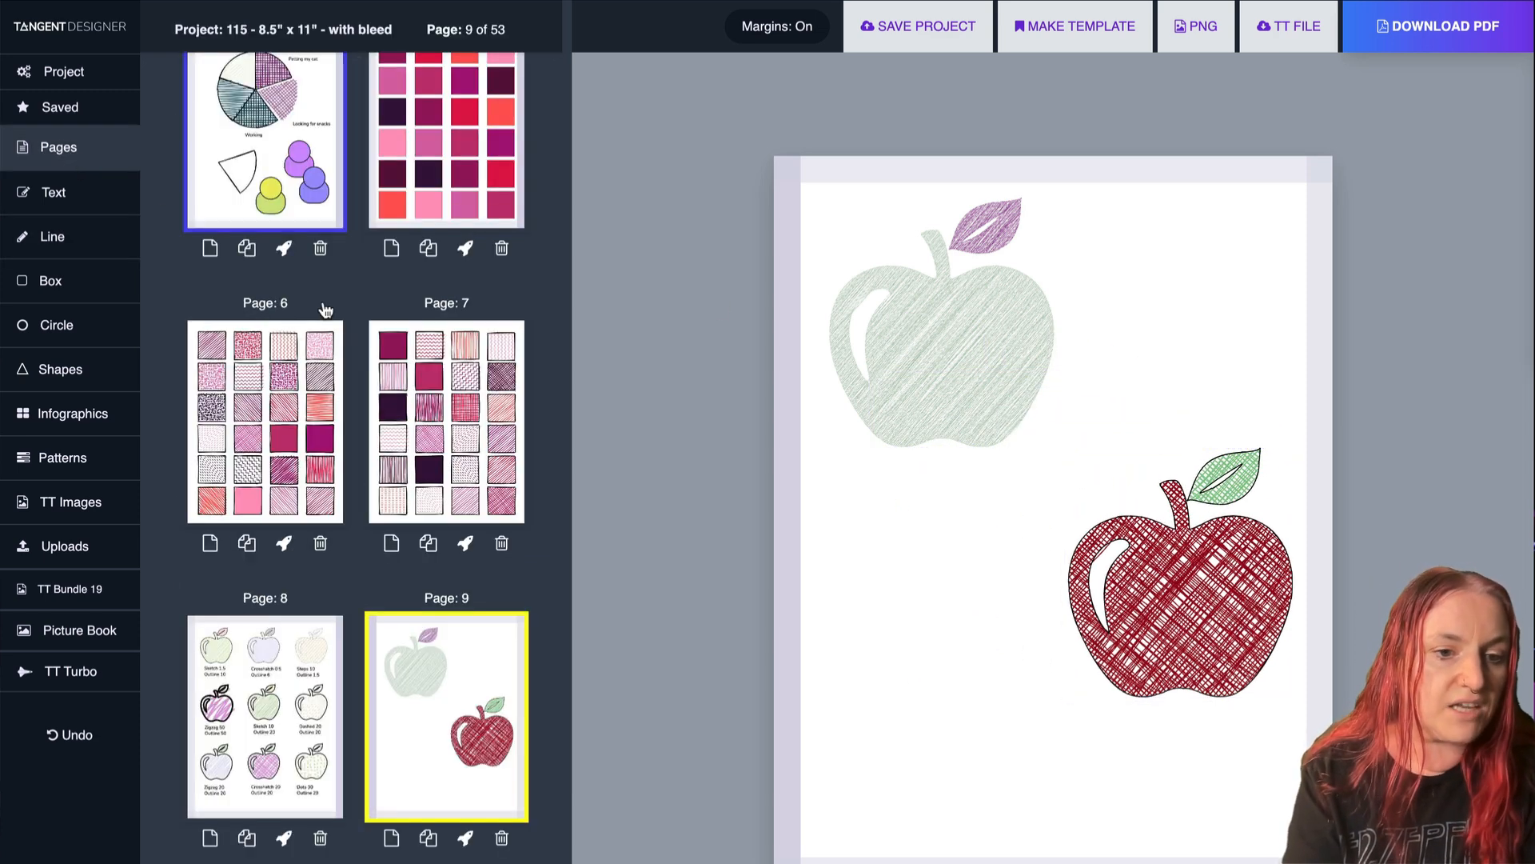
left_click(278, 686)
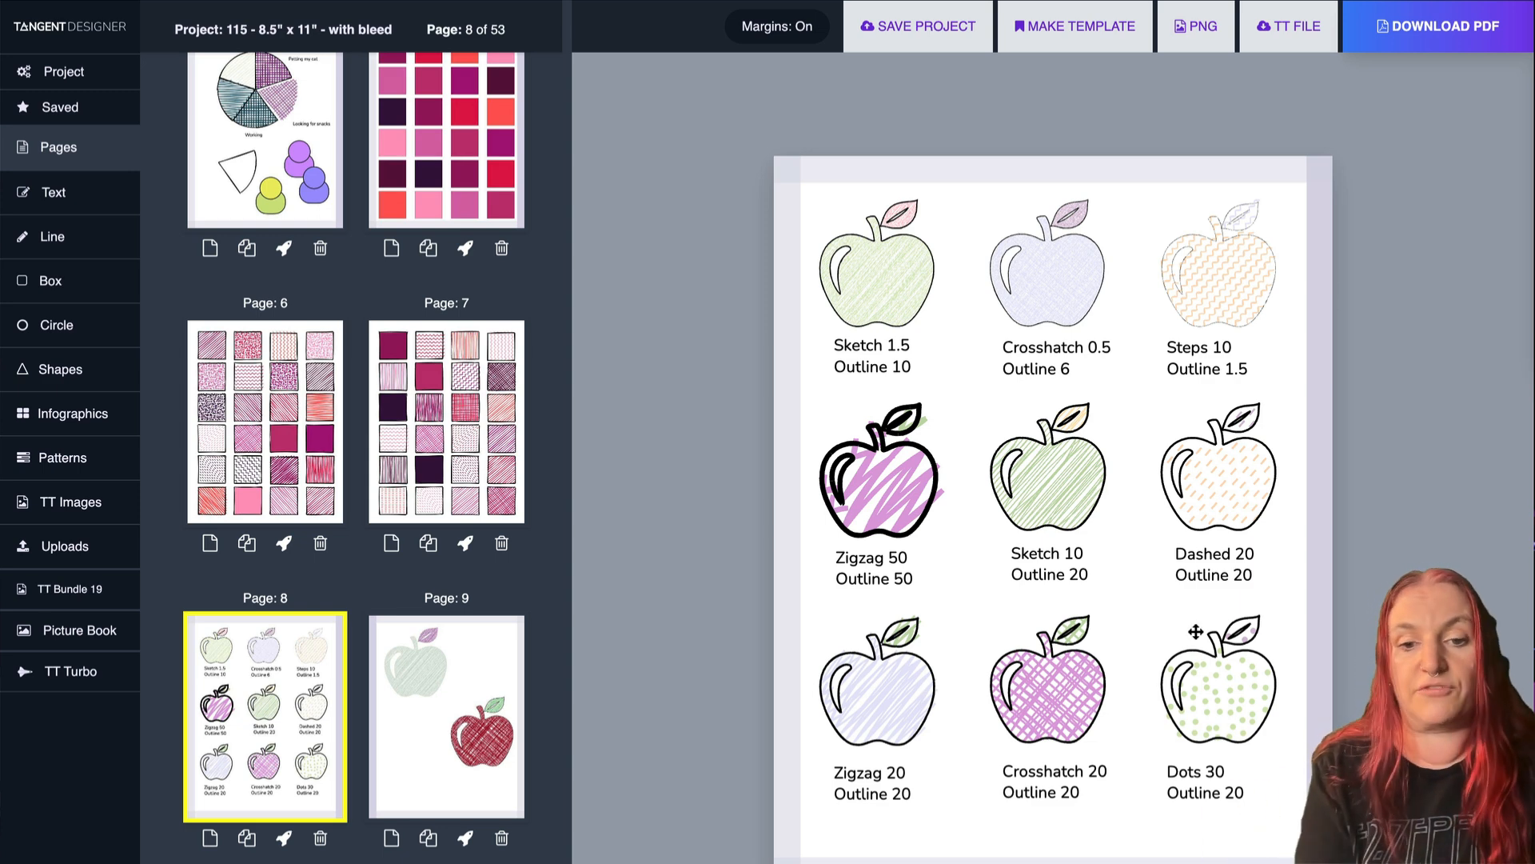
left_click(52, 72)
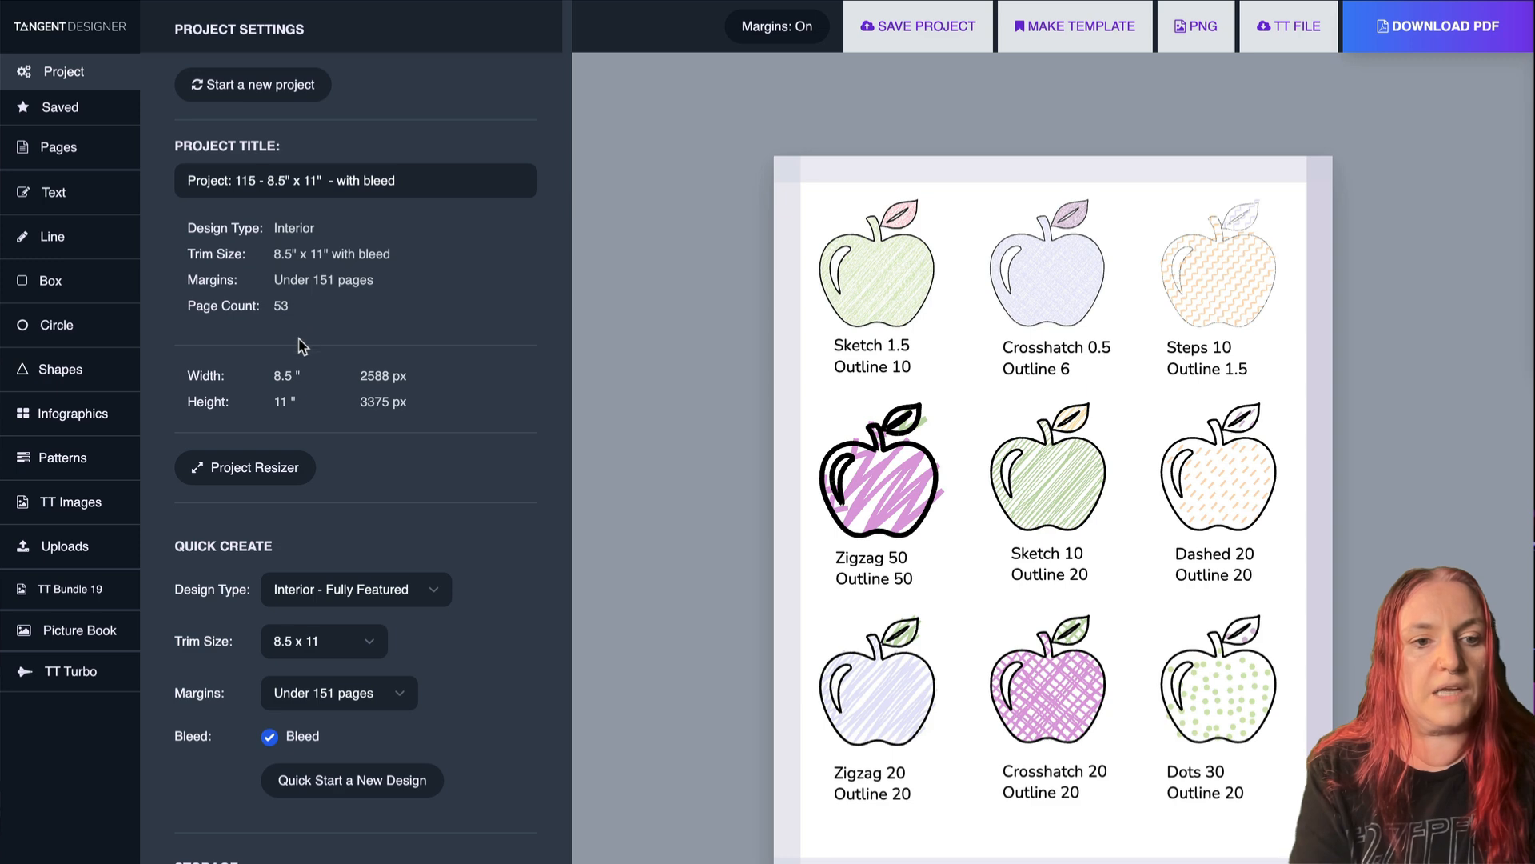
left_click(357, 86)
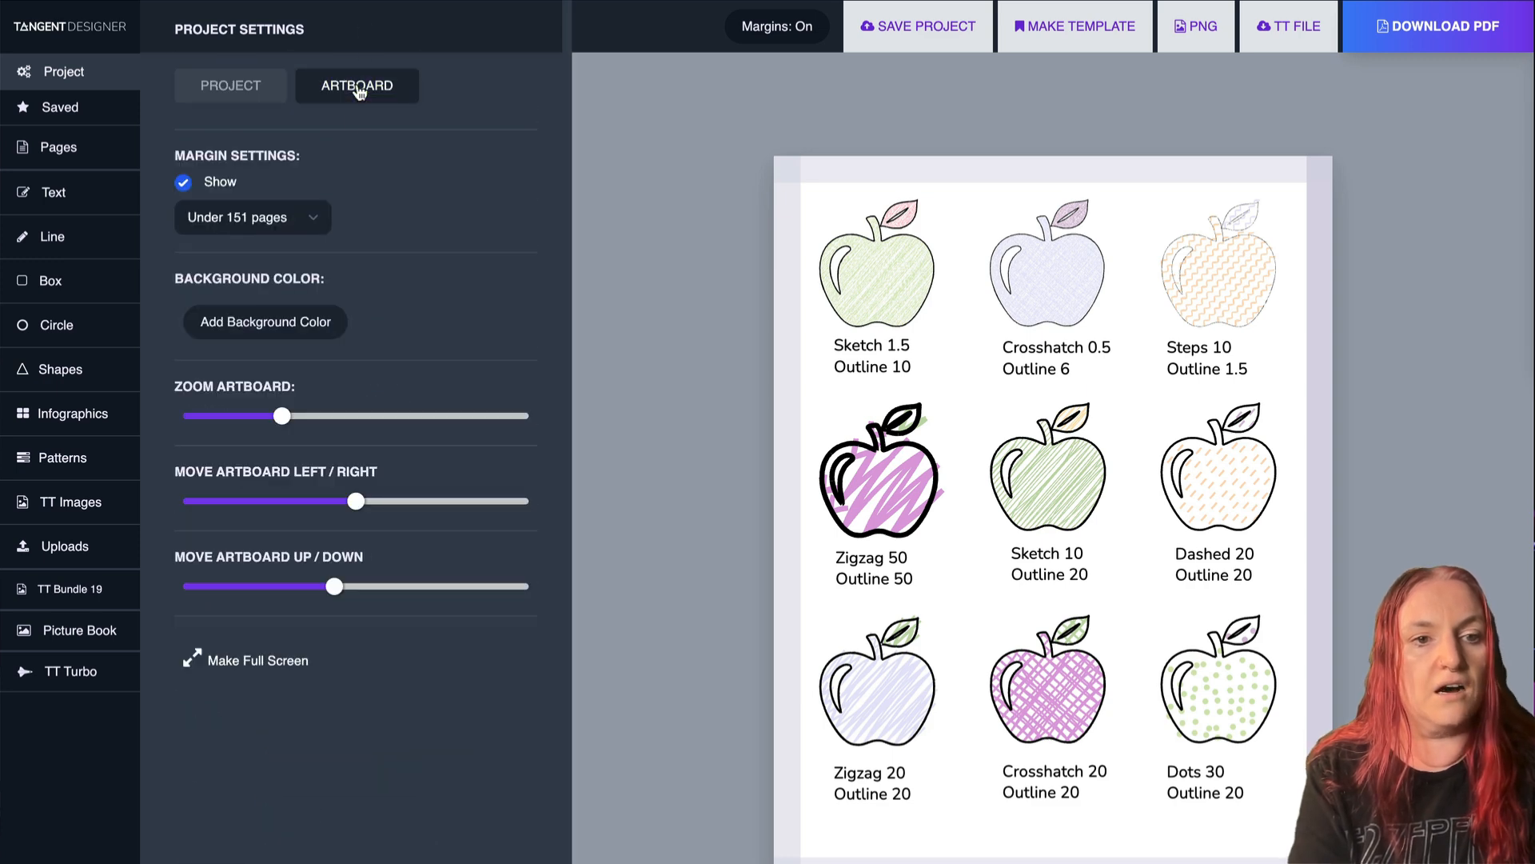
left_click_drag(282, 416, 332, 417)
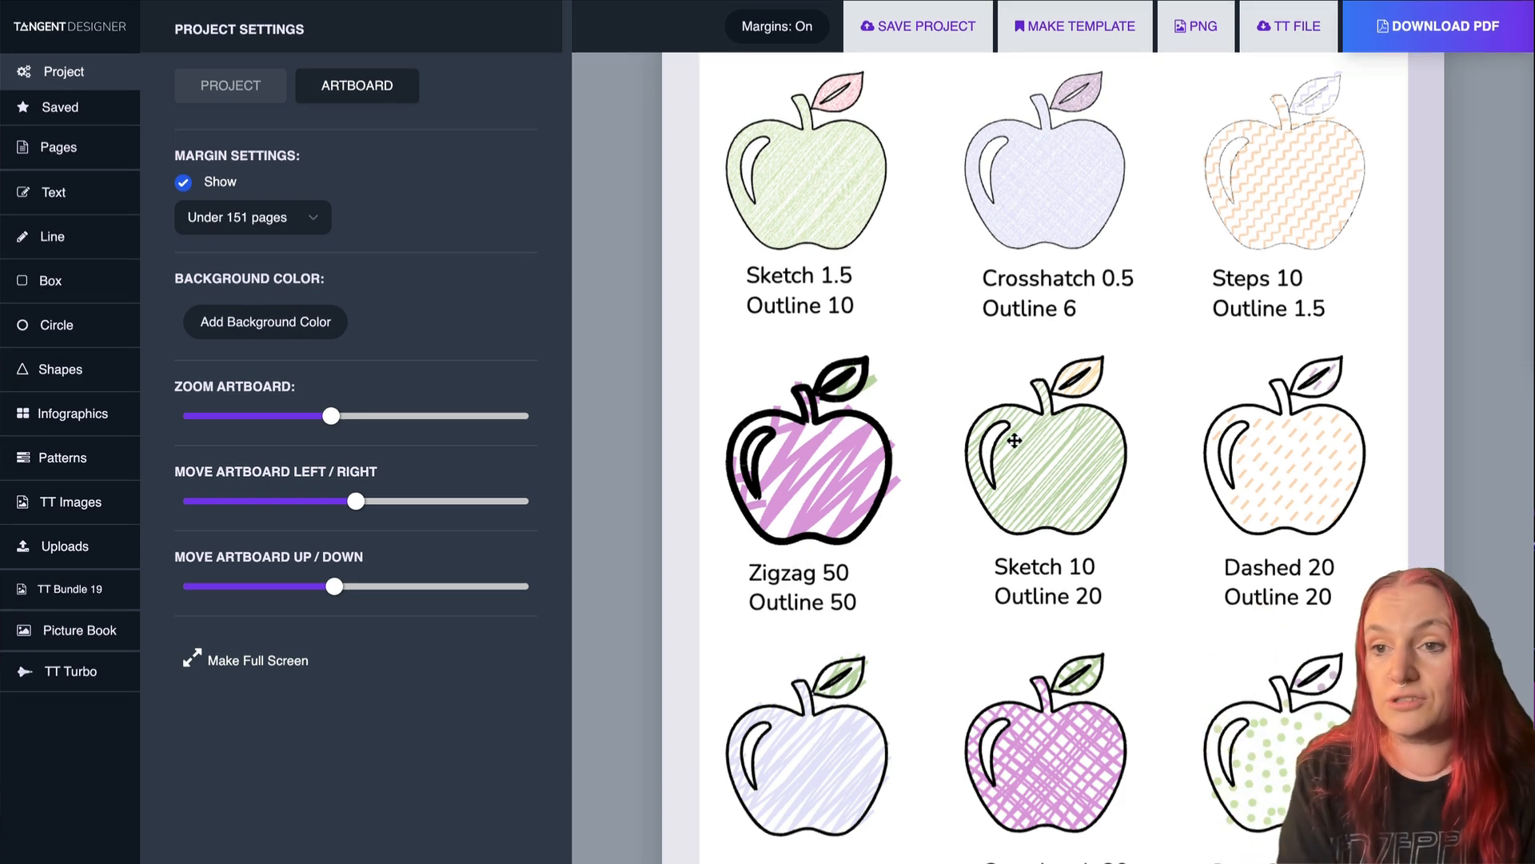
Examine the solid-coloured apples on page 11 and the separate blossom and stem parts of the flower on page 14.
left_click(36, 147)
left_click(451, 593)
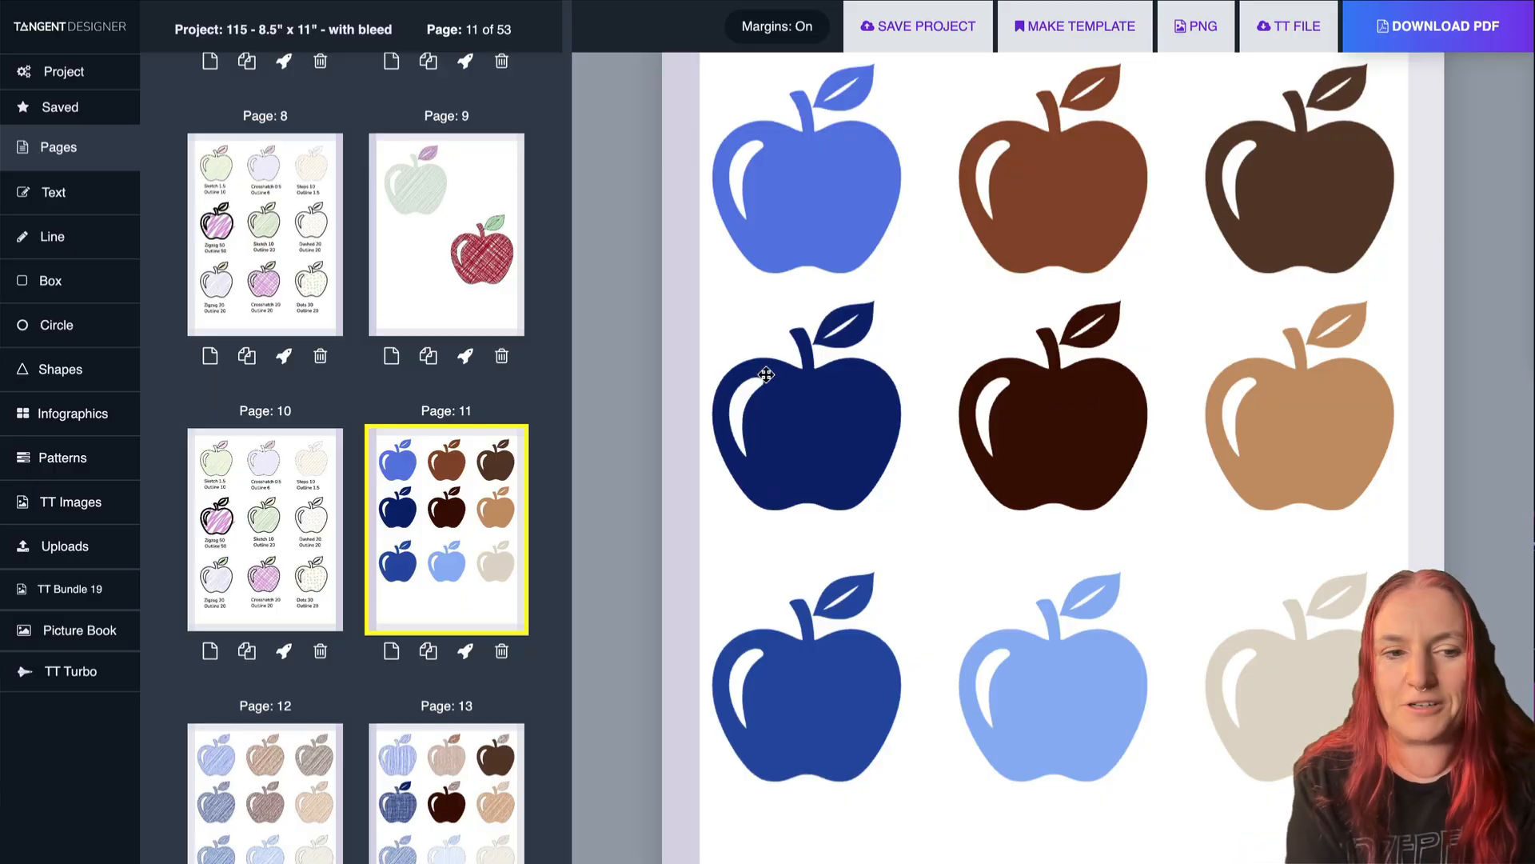
scroll(466, 389, "down", 10)
left_click(296, 480)
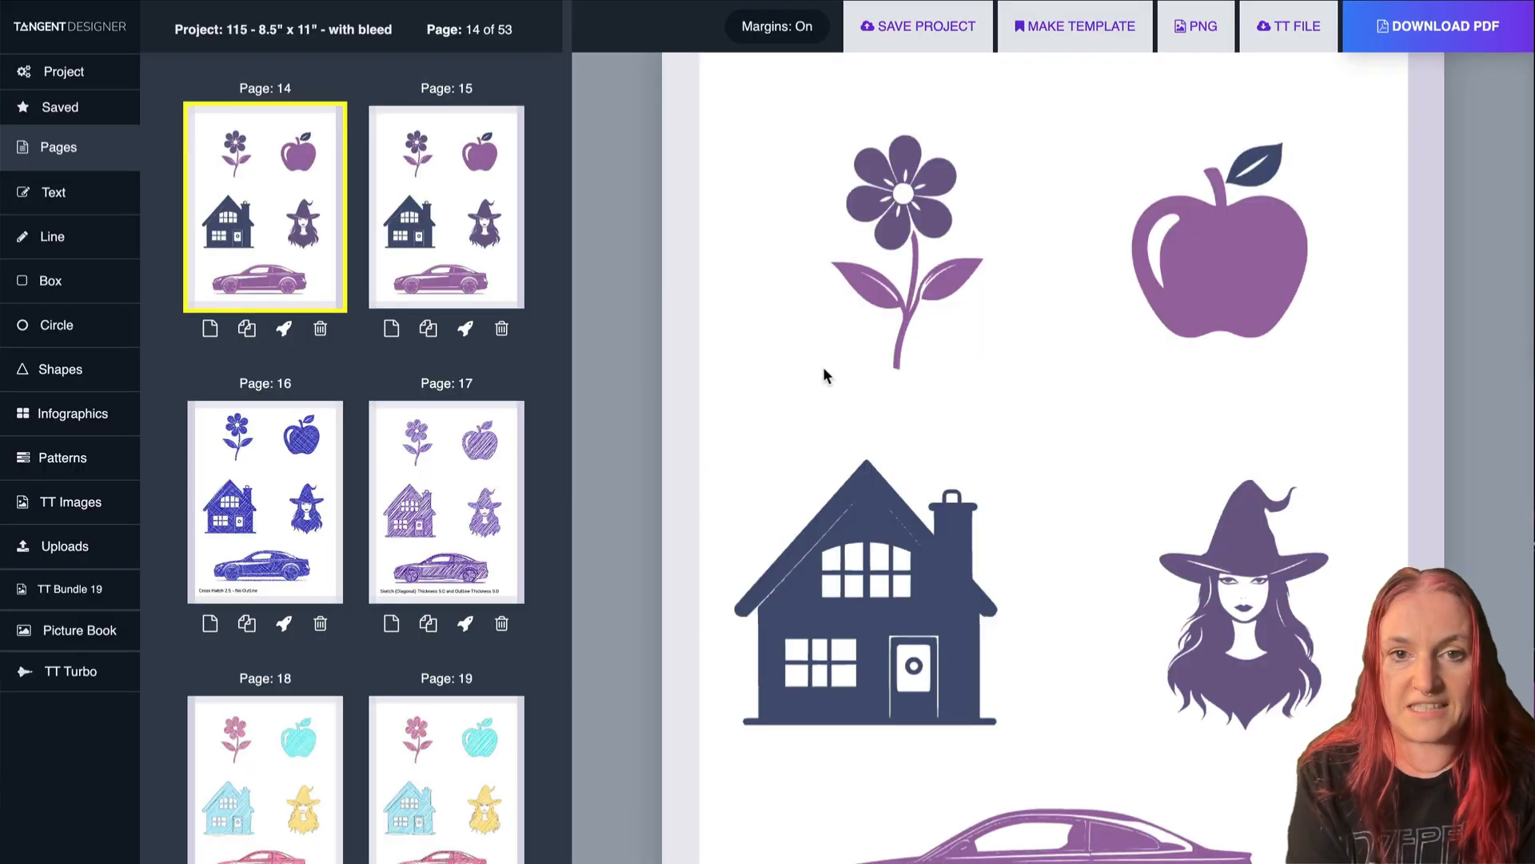
left_click(922, 221)
left_click(918, 296)
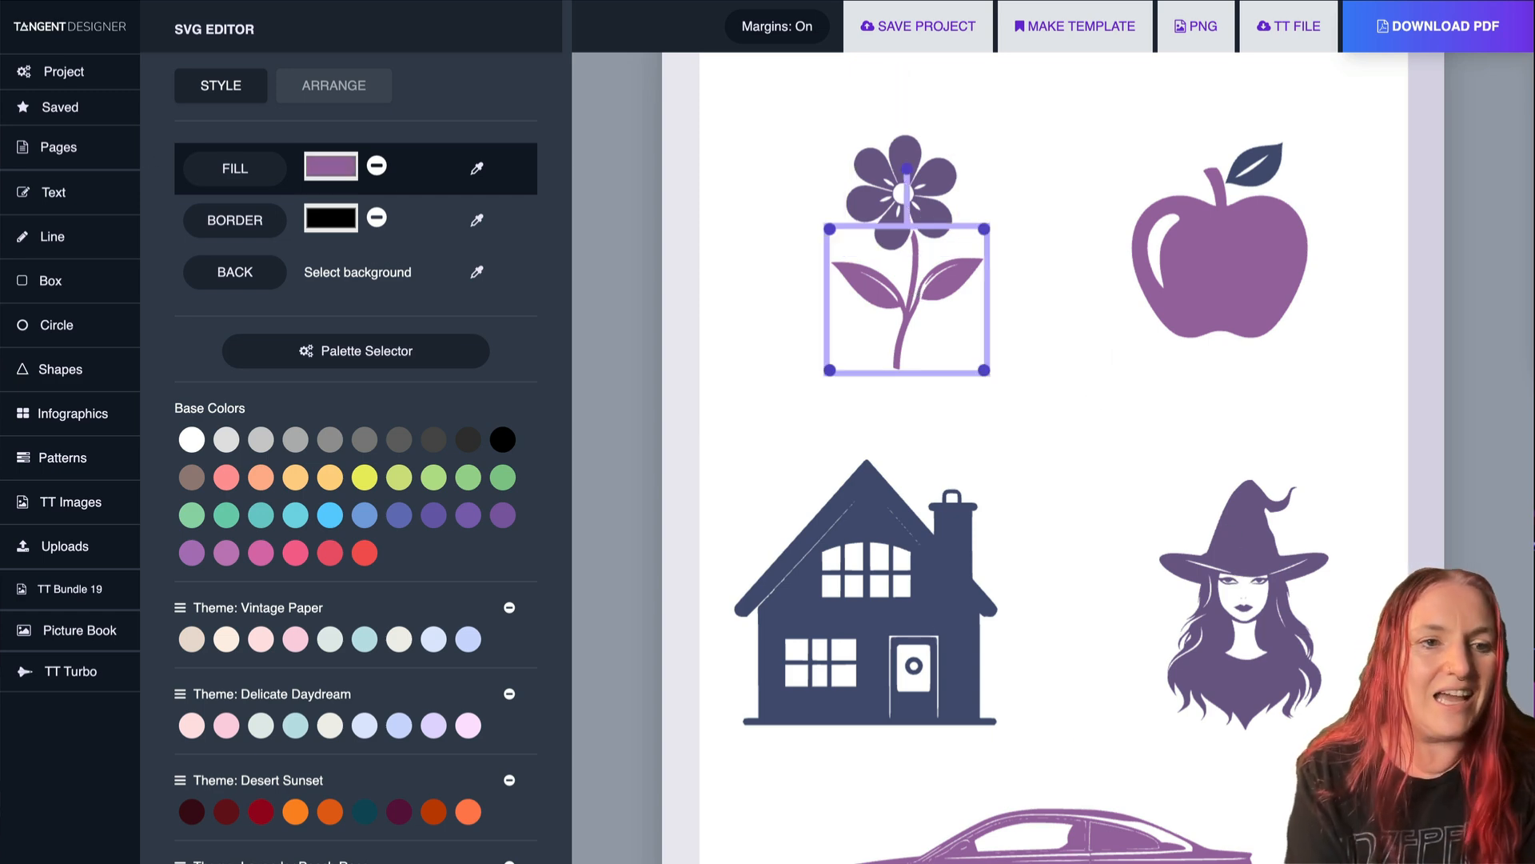
Open page 16 with the blue cross-hatched images and add a box in the page's upper-left corner.
left_click(103, 149)
scroll(244, 571, "down", 5)
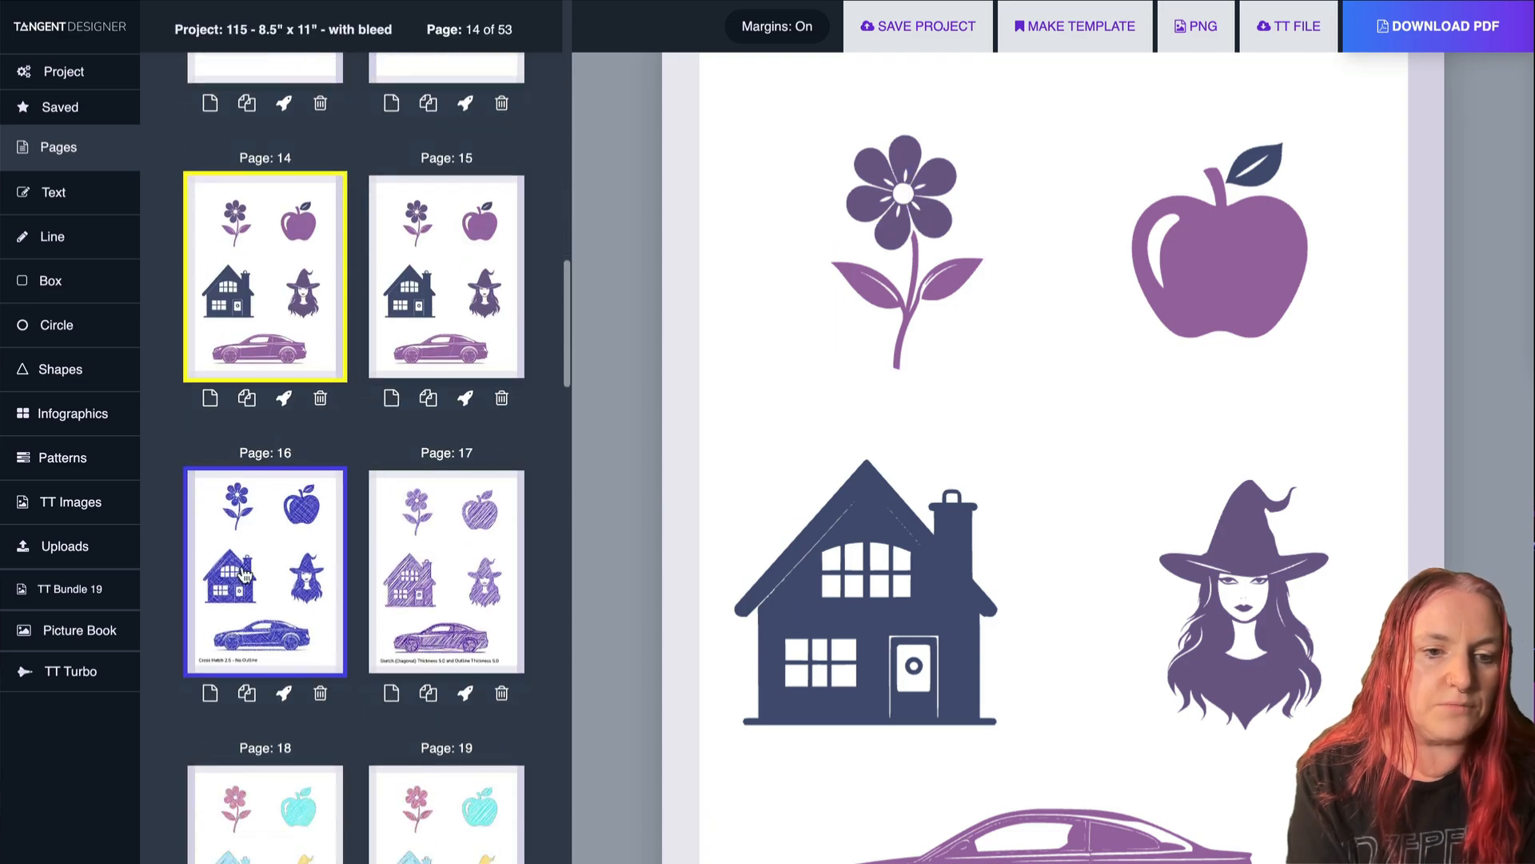
left_click(244, 573)
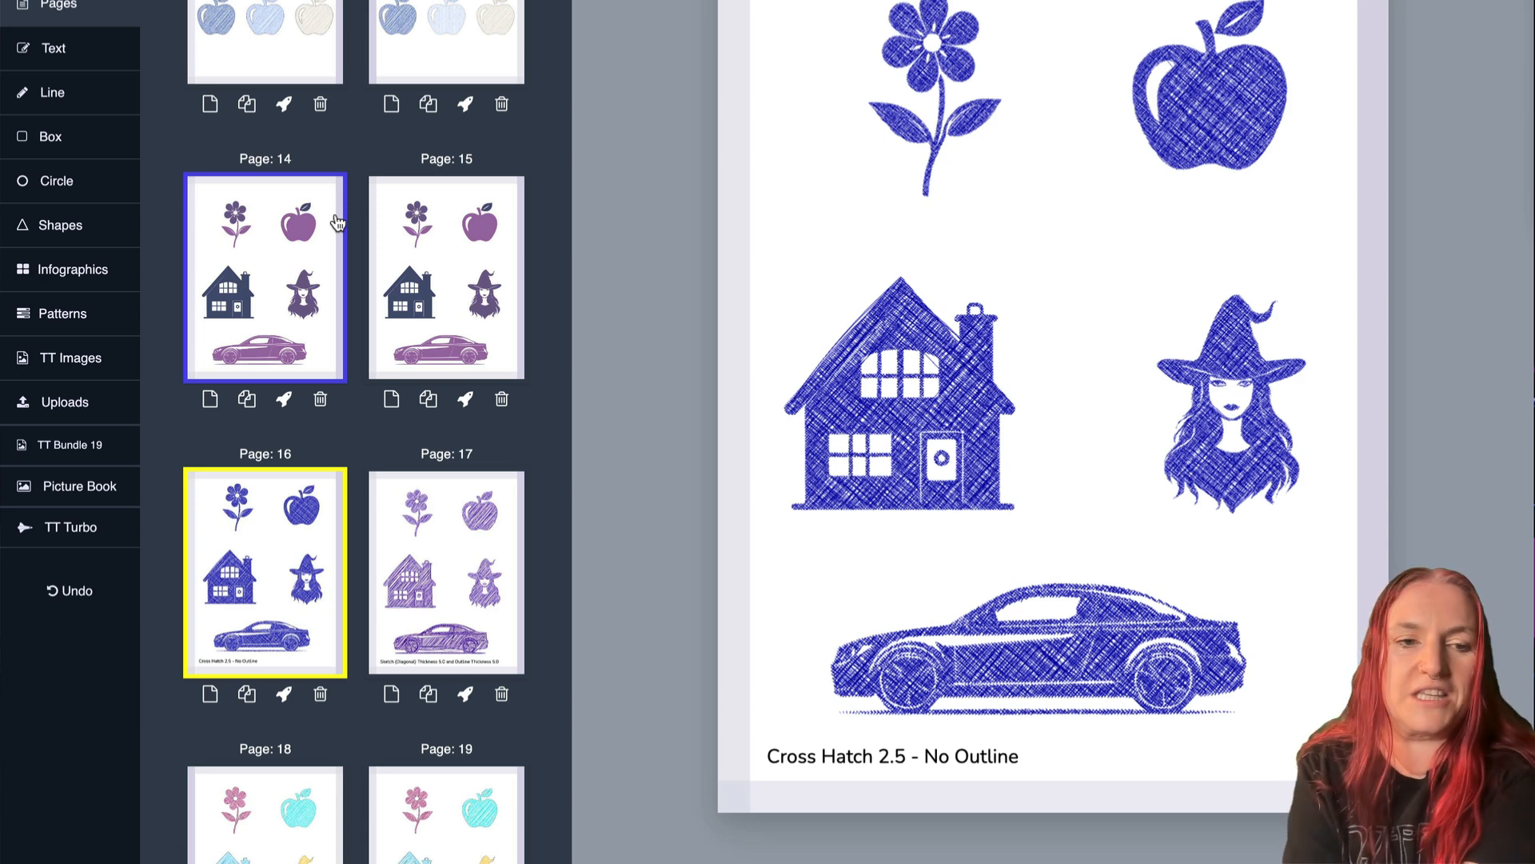
left_click(74, 152)
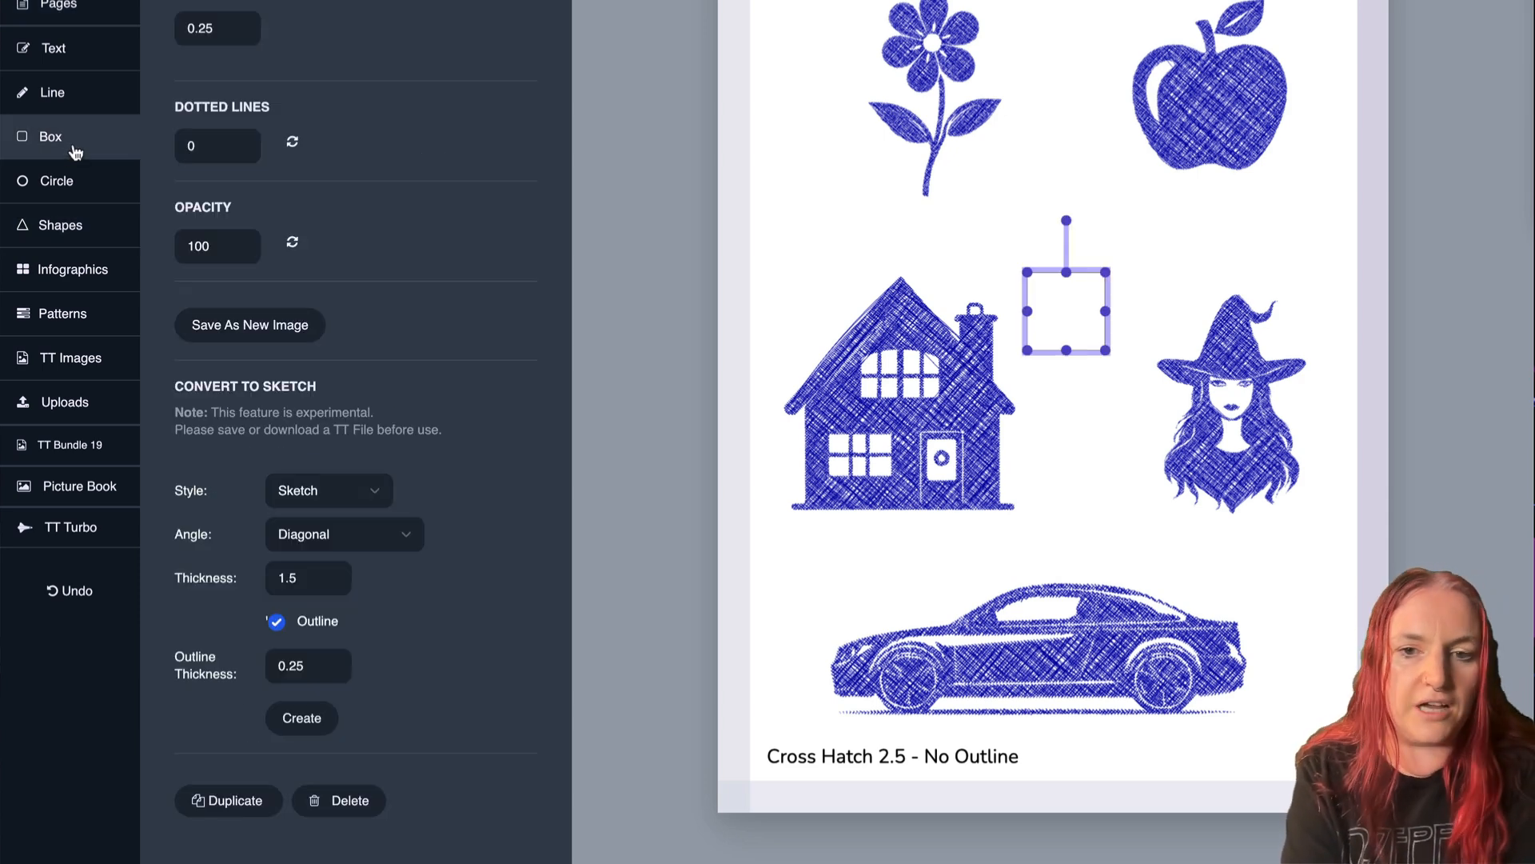
left_click_drag(1060, 319, 754, 0)
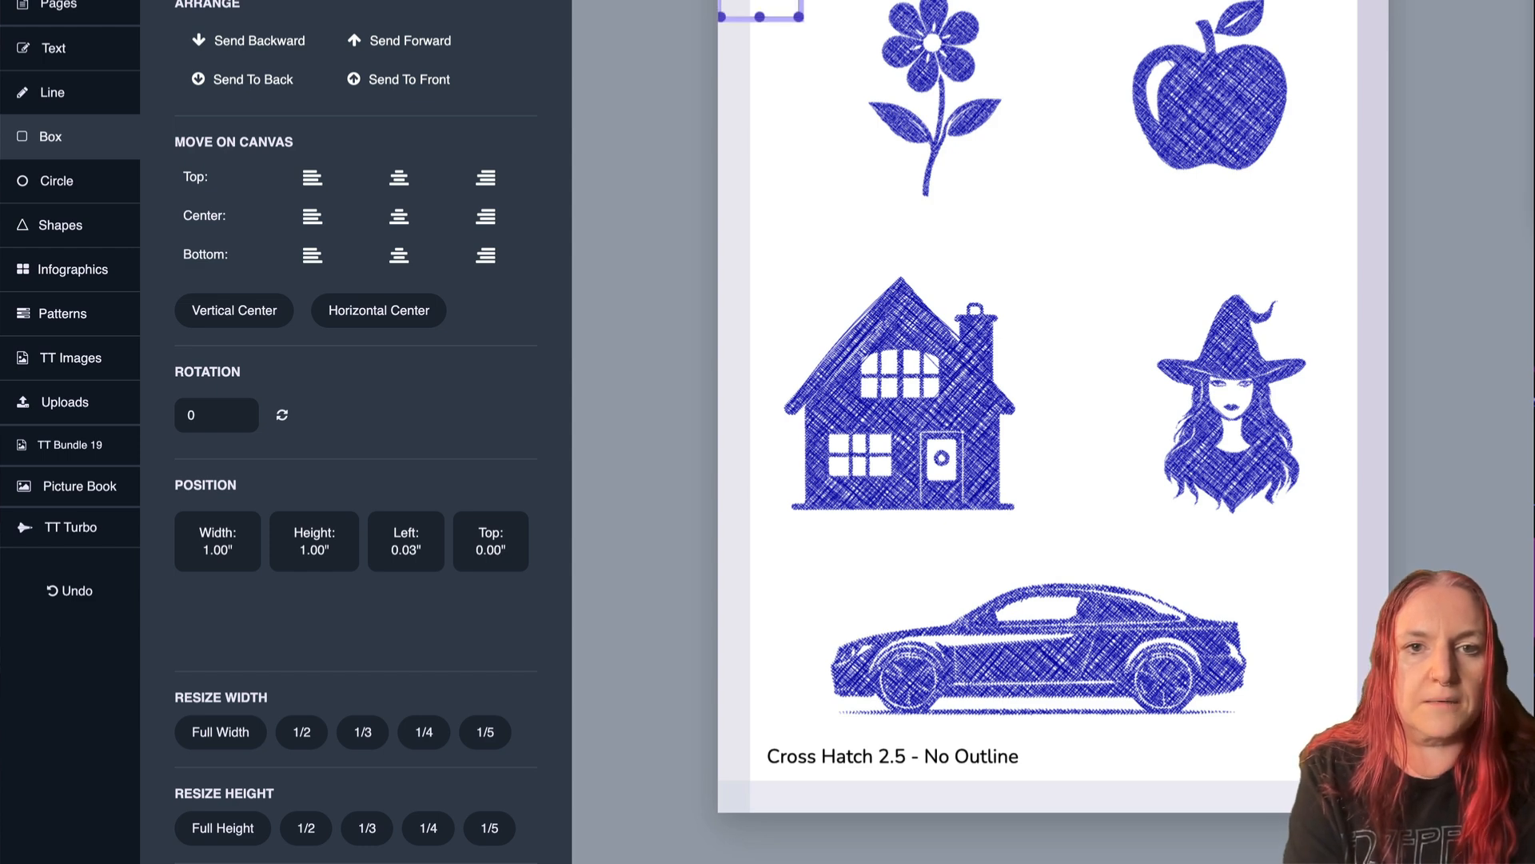
Hide the page margins and stretch the new box to the full page width.
scroll(756, 24, "up", 2)
left_click(760, 32)
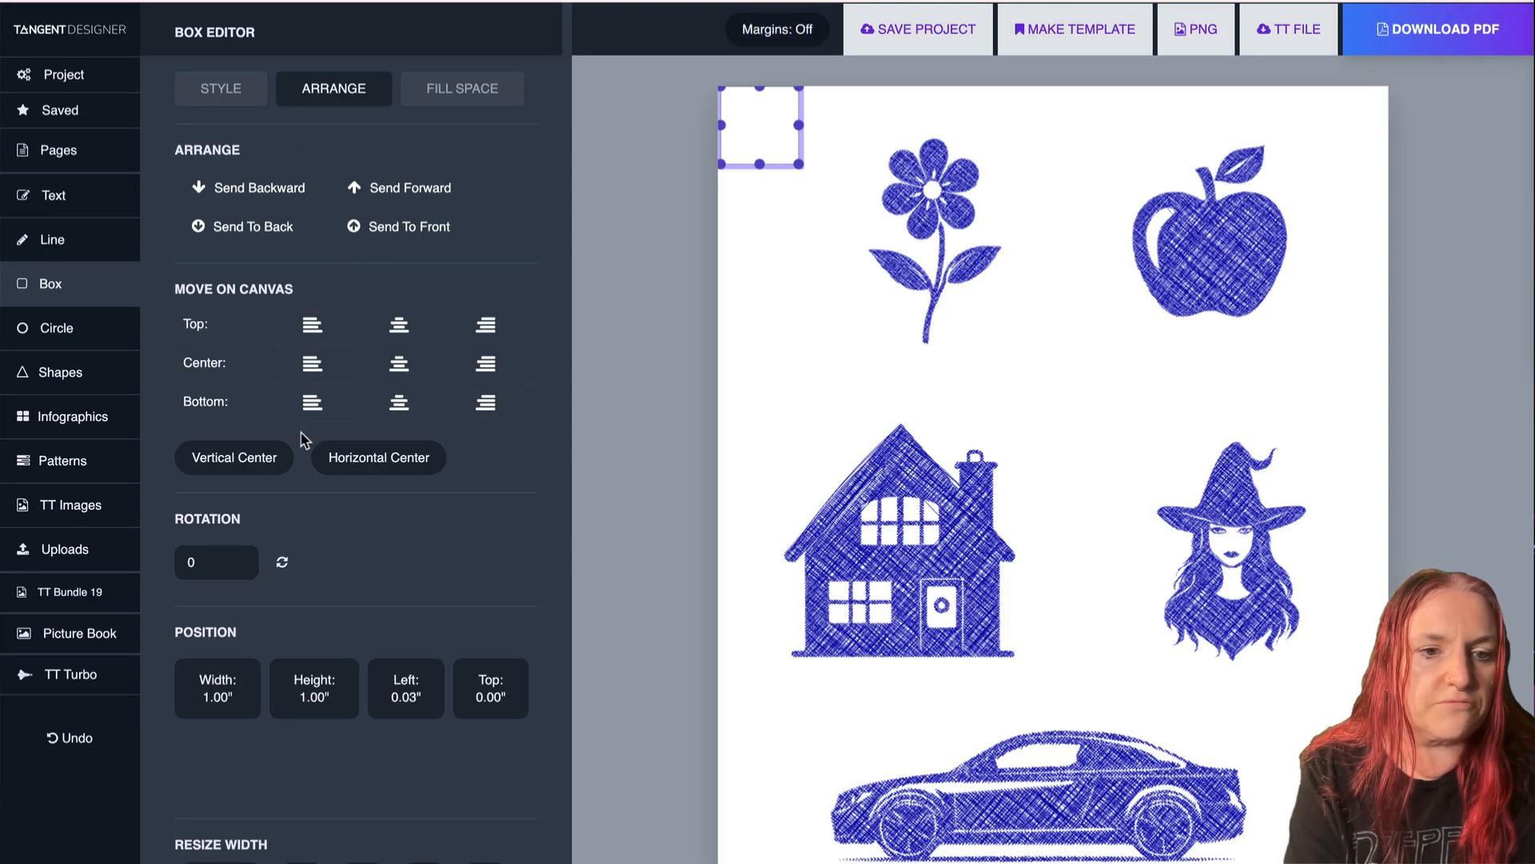
scroll(304, 439, "down", 2)
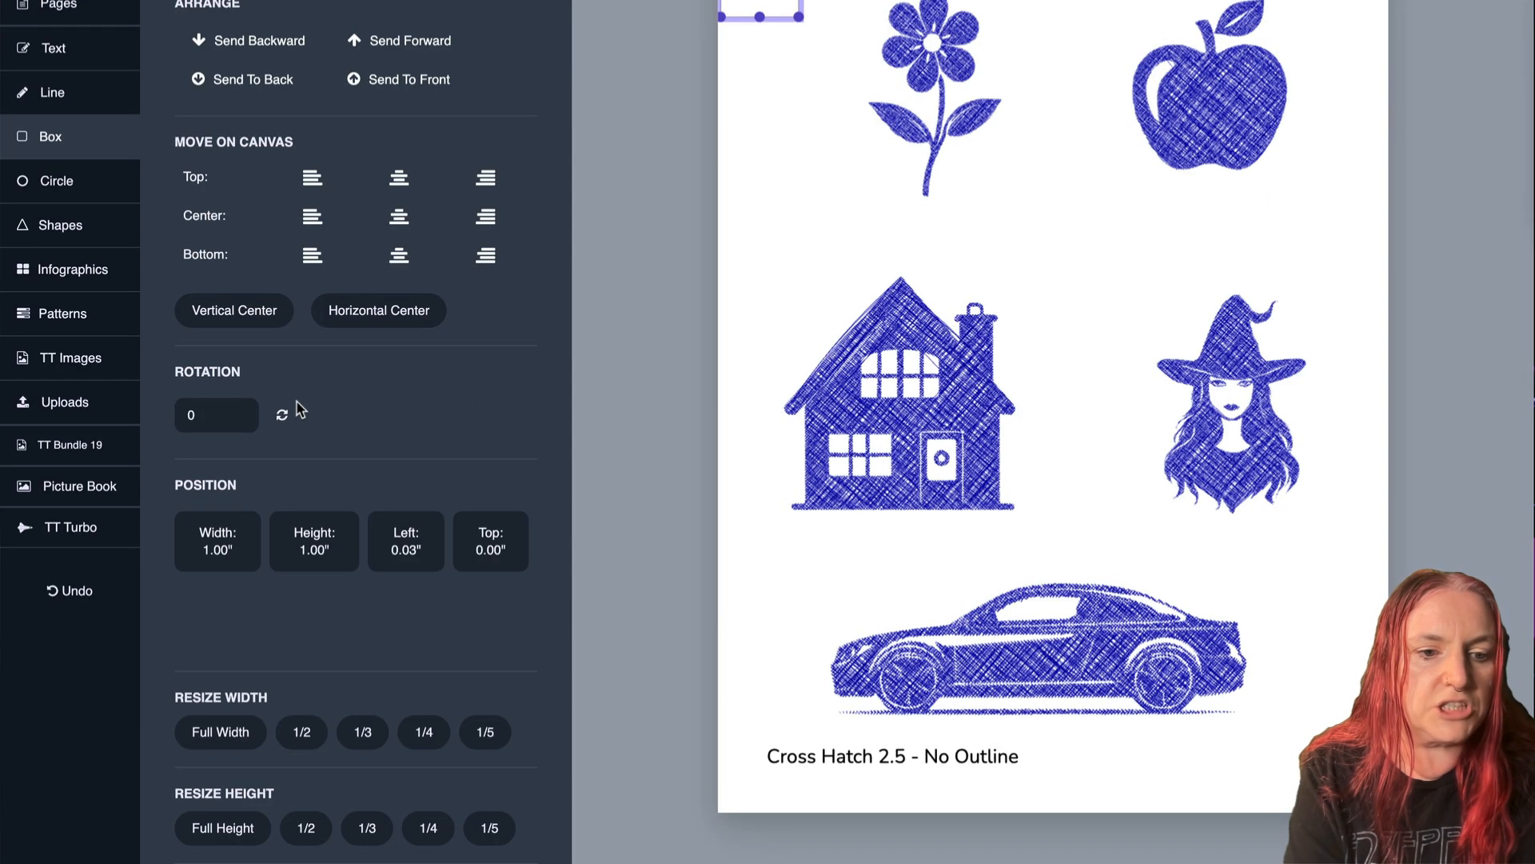
left_click(218, 734)
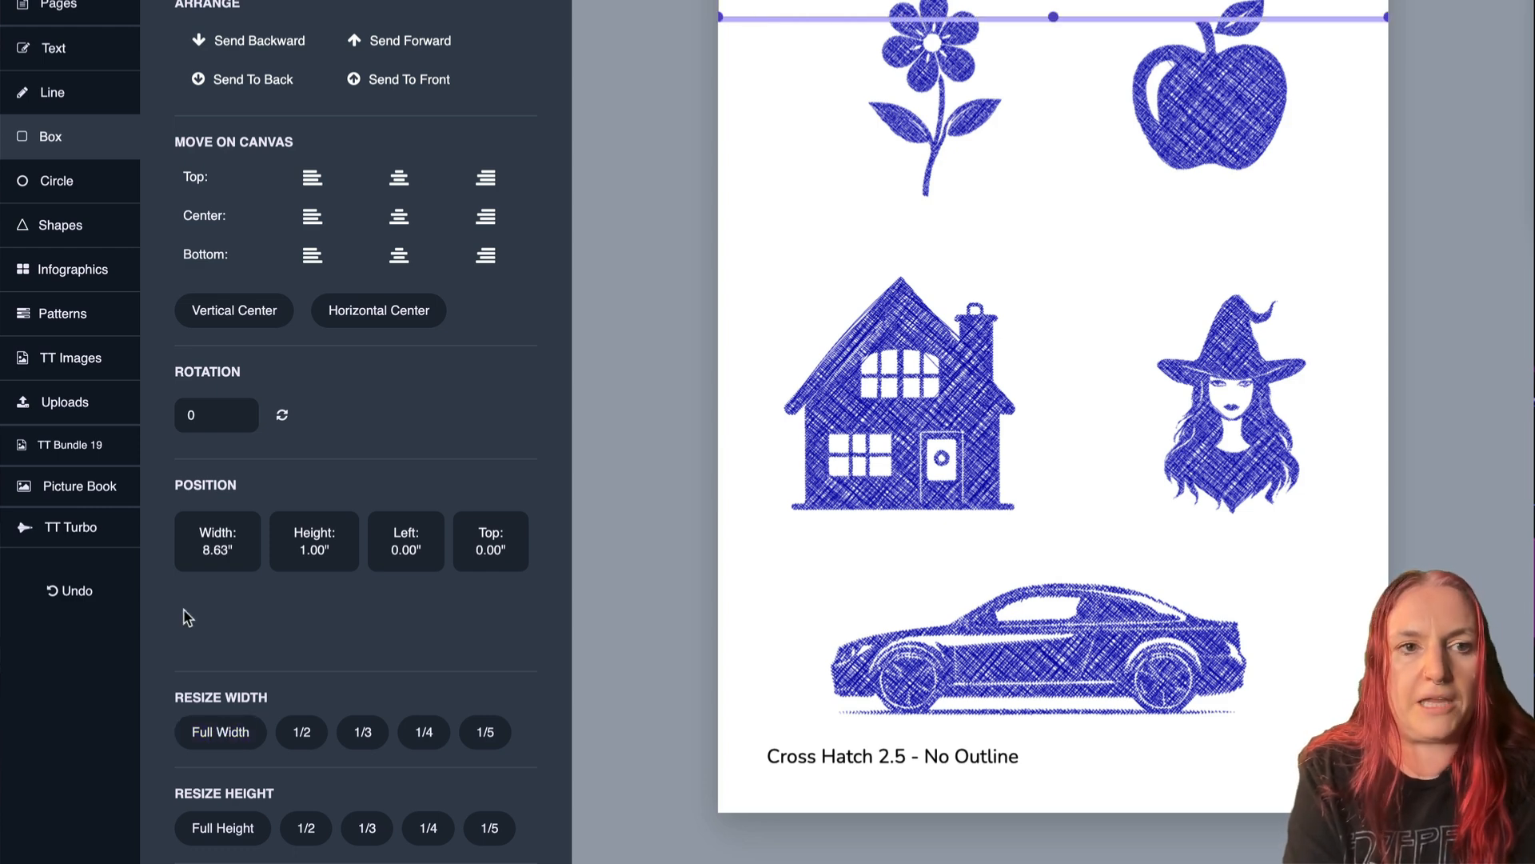
Extend the box downward to just above the caption, to a height of about 10.18 inches.
scroll(336, 117, "up", 2)
scroll(350, 160, "down", 2)
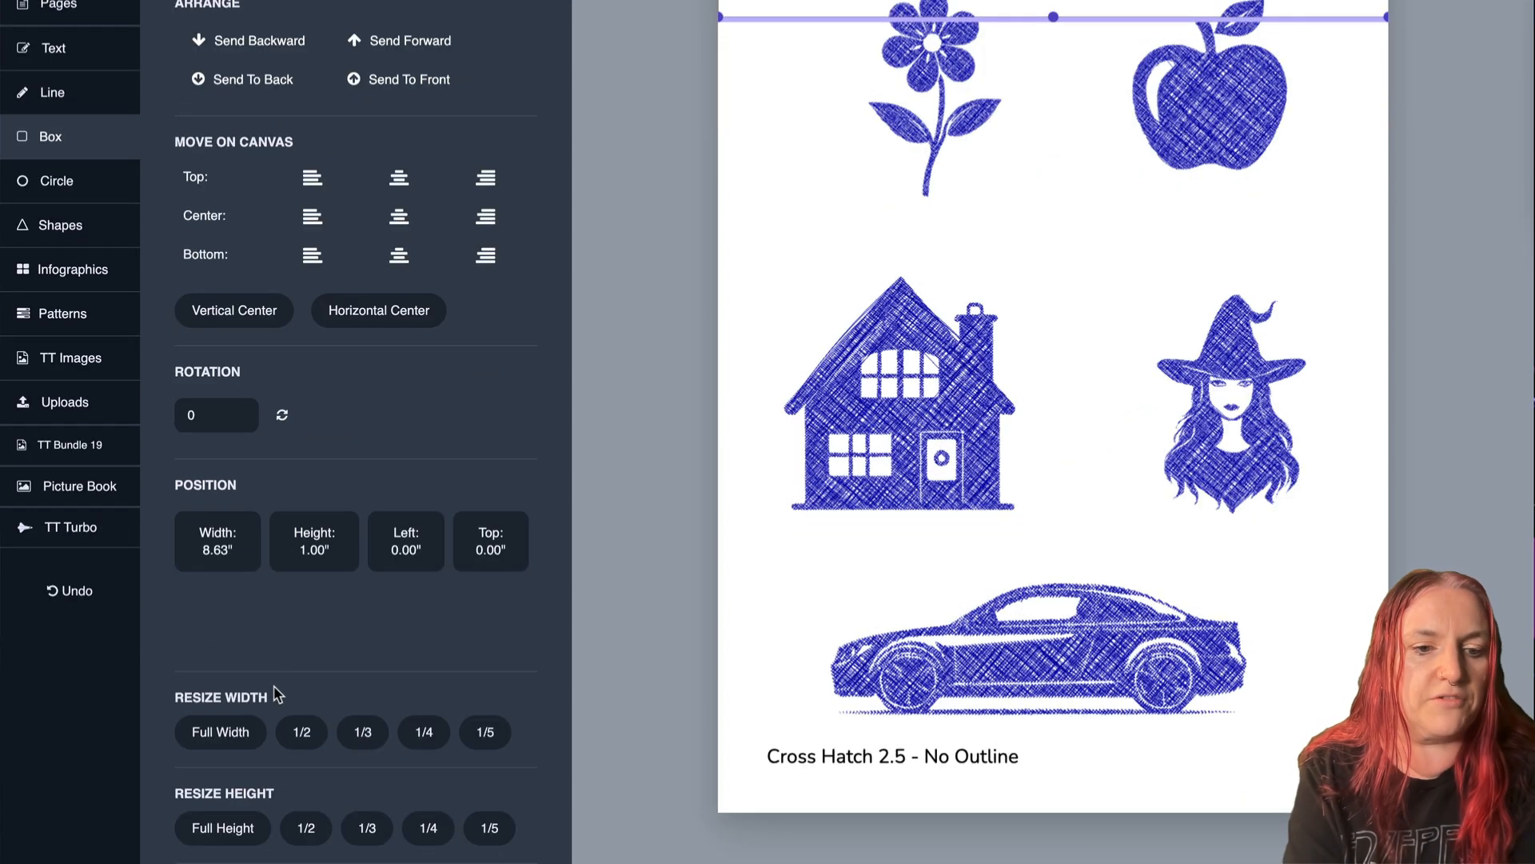
scroll(222, 678, "down", 3)
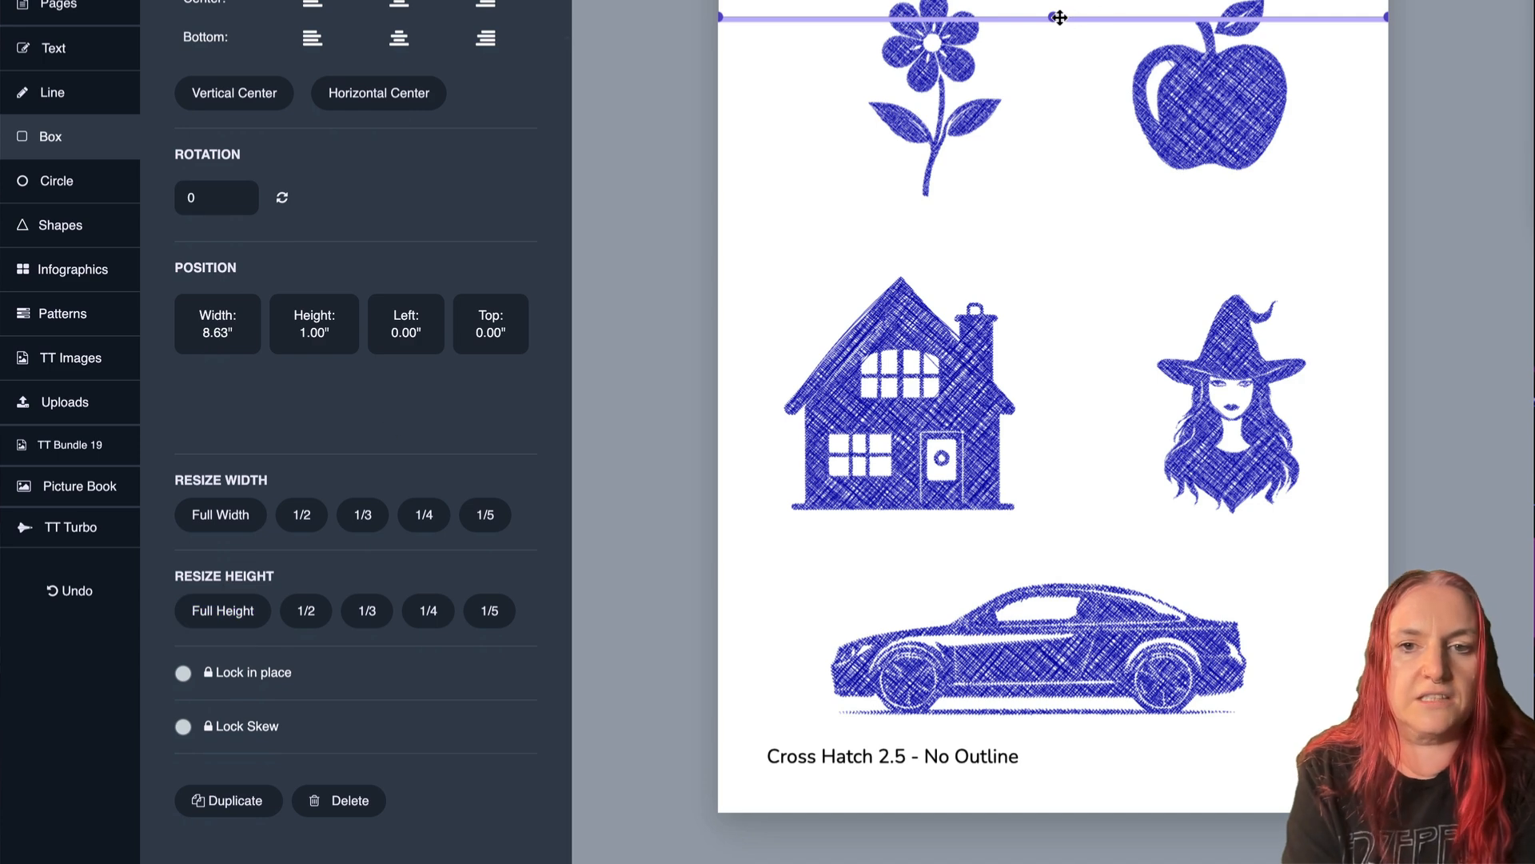
left_click_drag(1054, 18, 1097, 732)
scroll(353, 216, "up", 3)
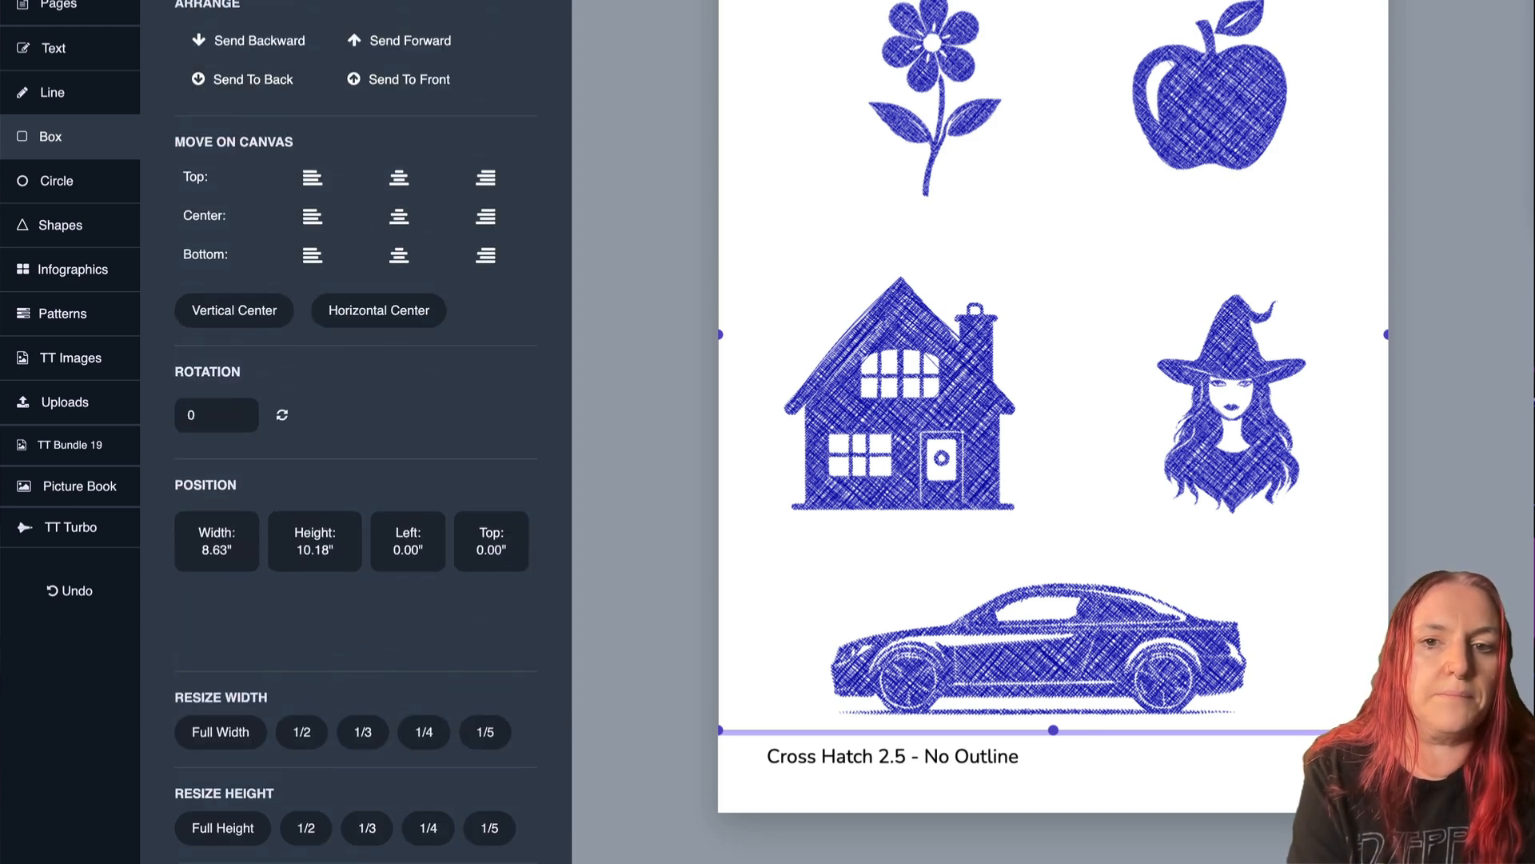
Set the box's lines and dots colour to light grey and fill the box with Wide Ruled lines.
scroll(448, 144, "up", 2)
left_click(472, 93)
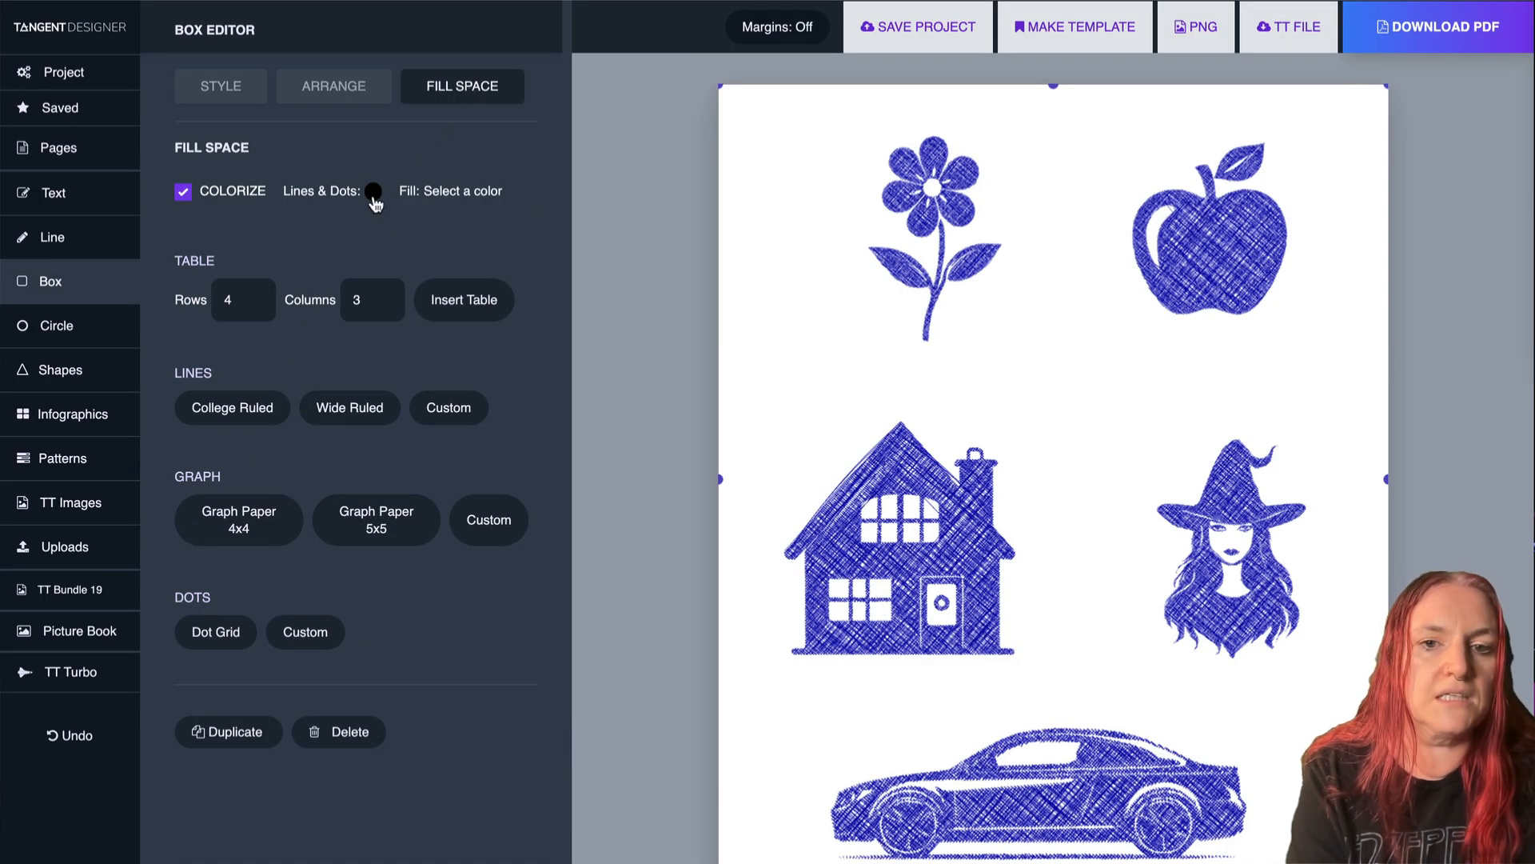
left_click(374, 193)
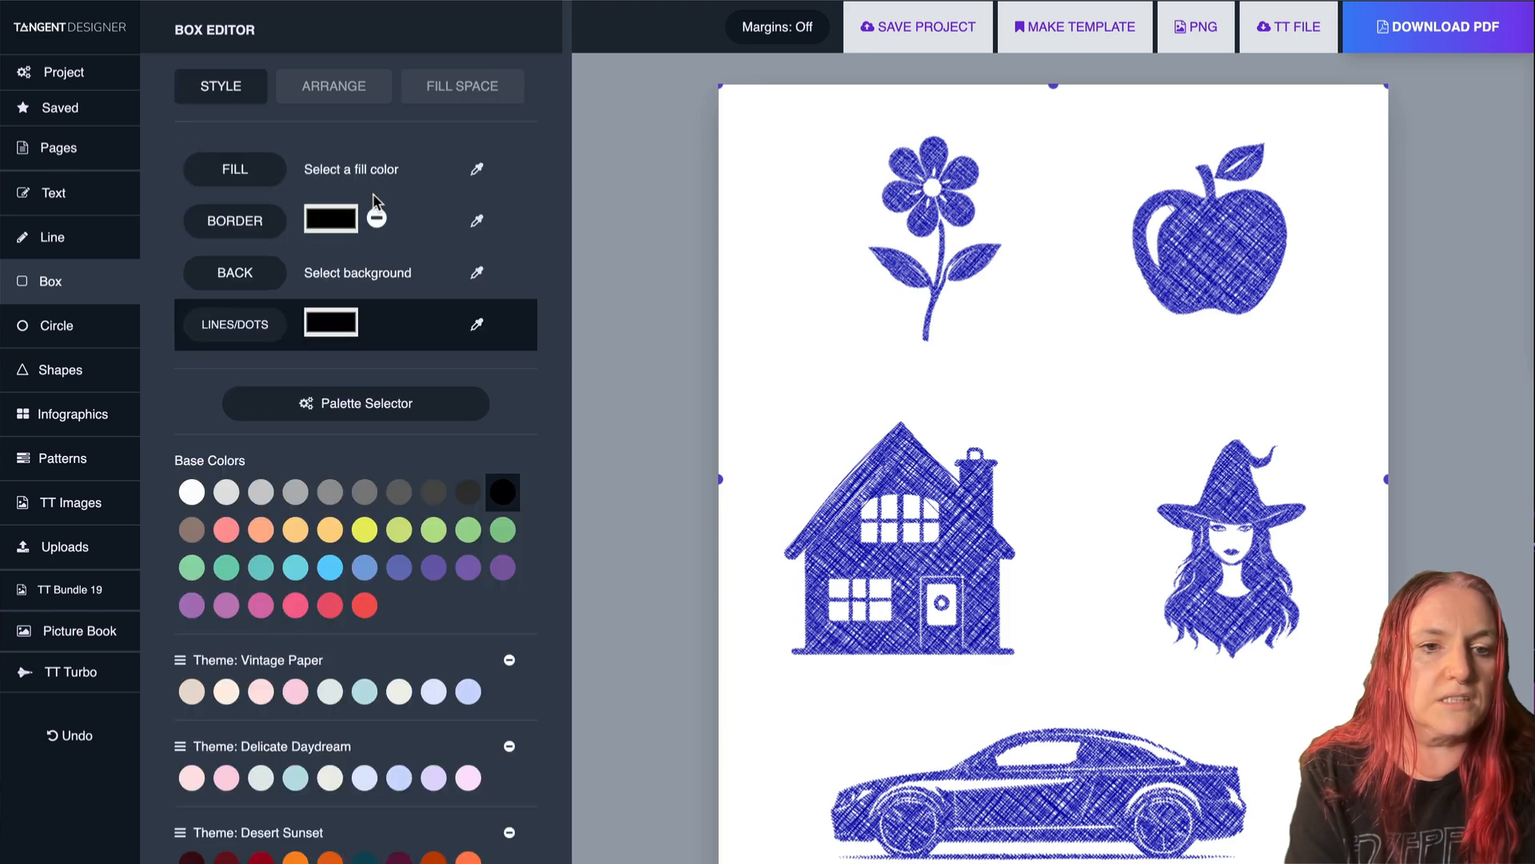
left_click(226, 492)
left_click(261, 493)
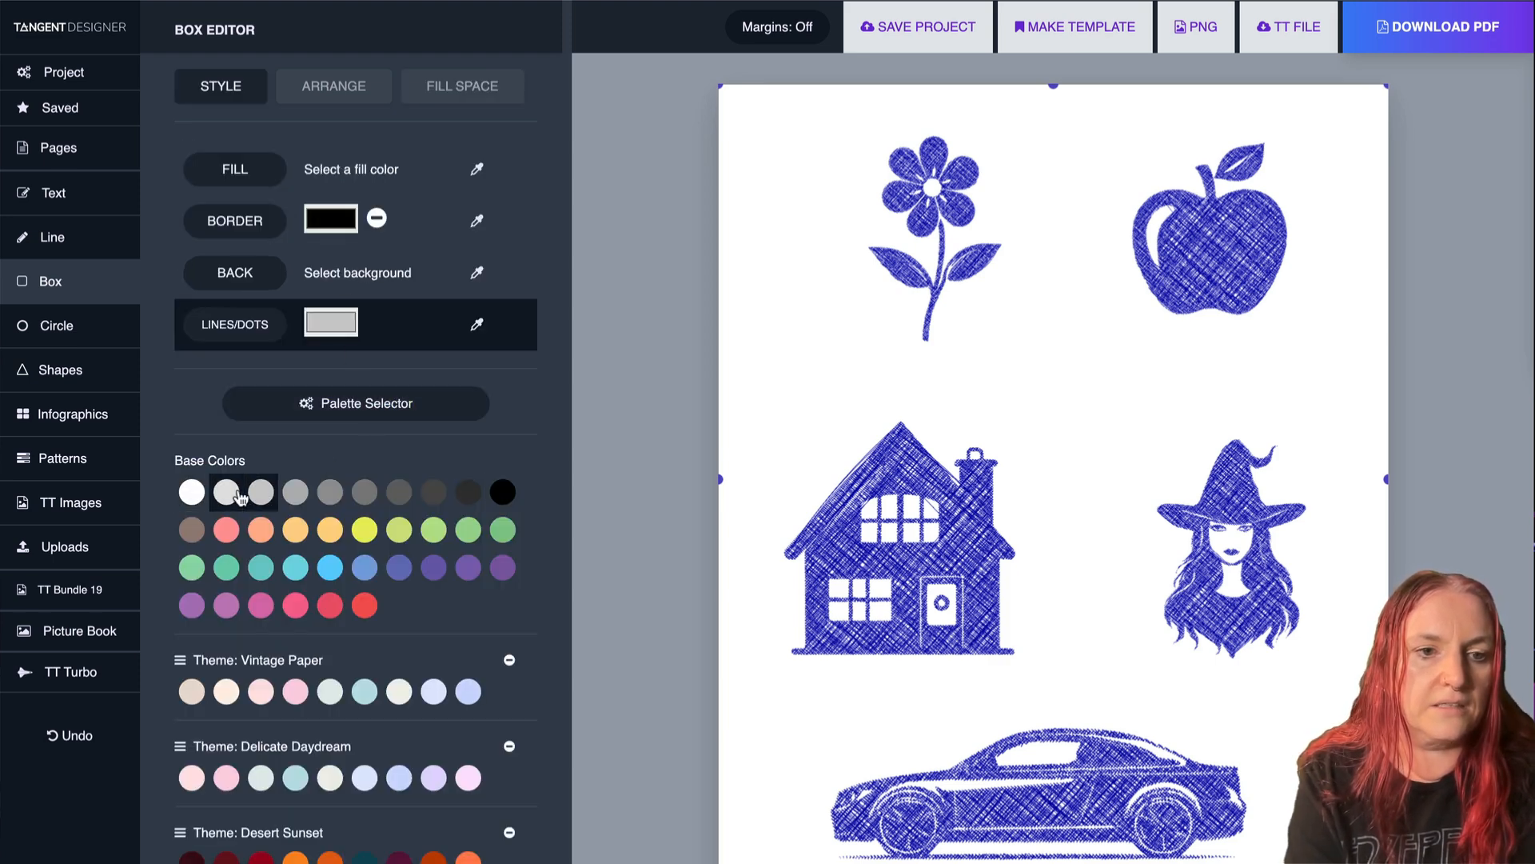
left_click(487, 88)
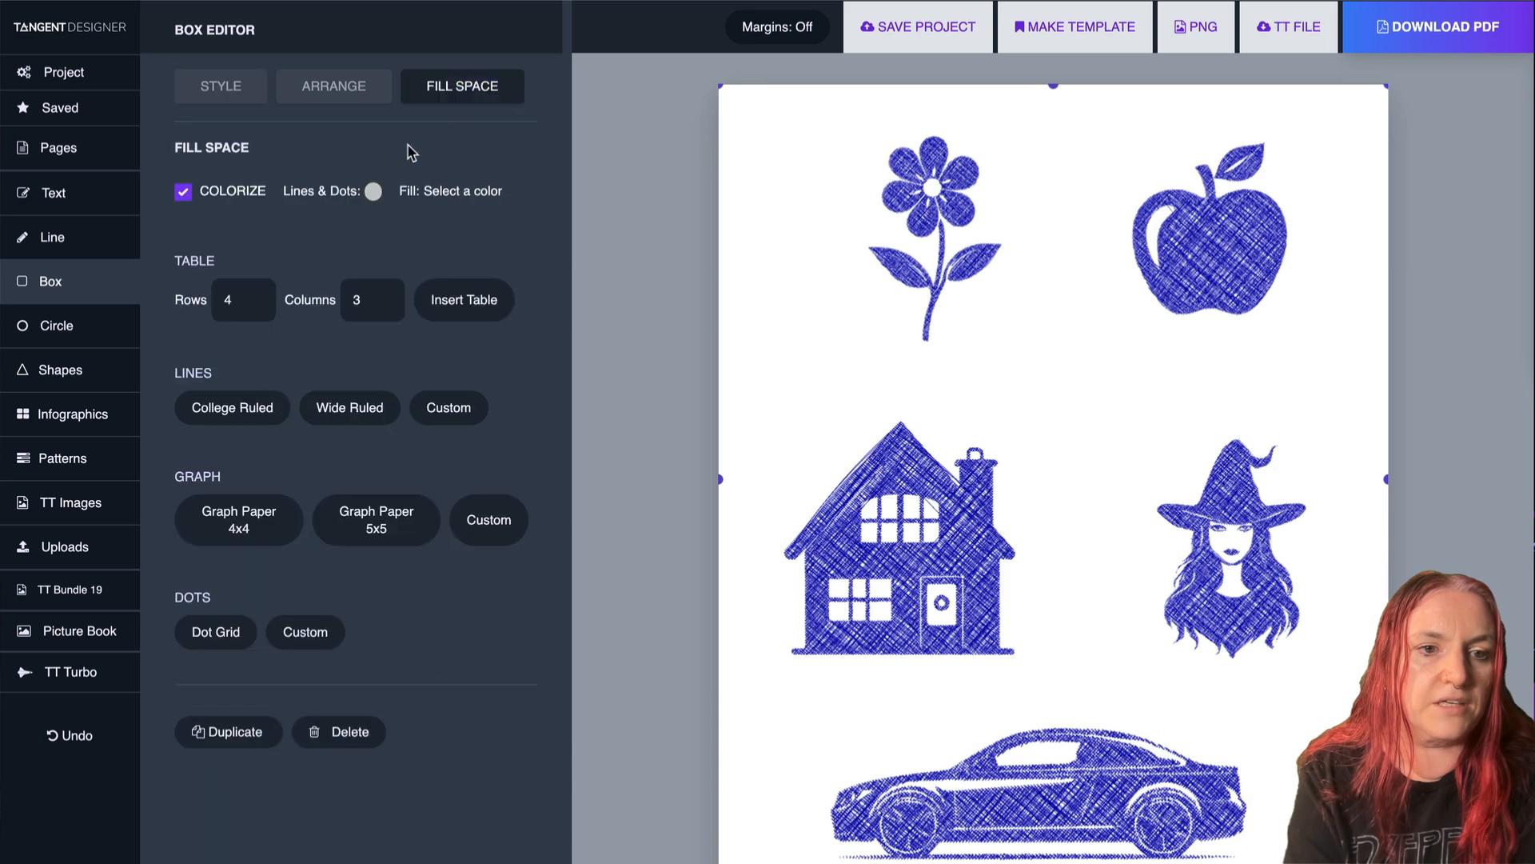
left_click(336, 408)
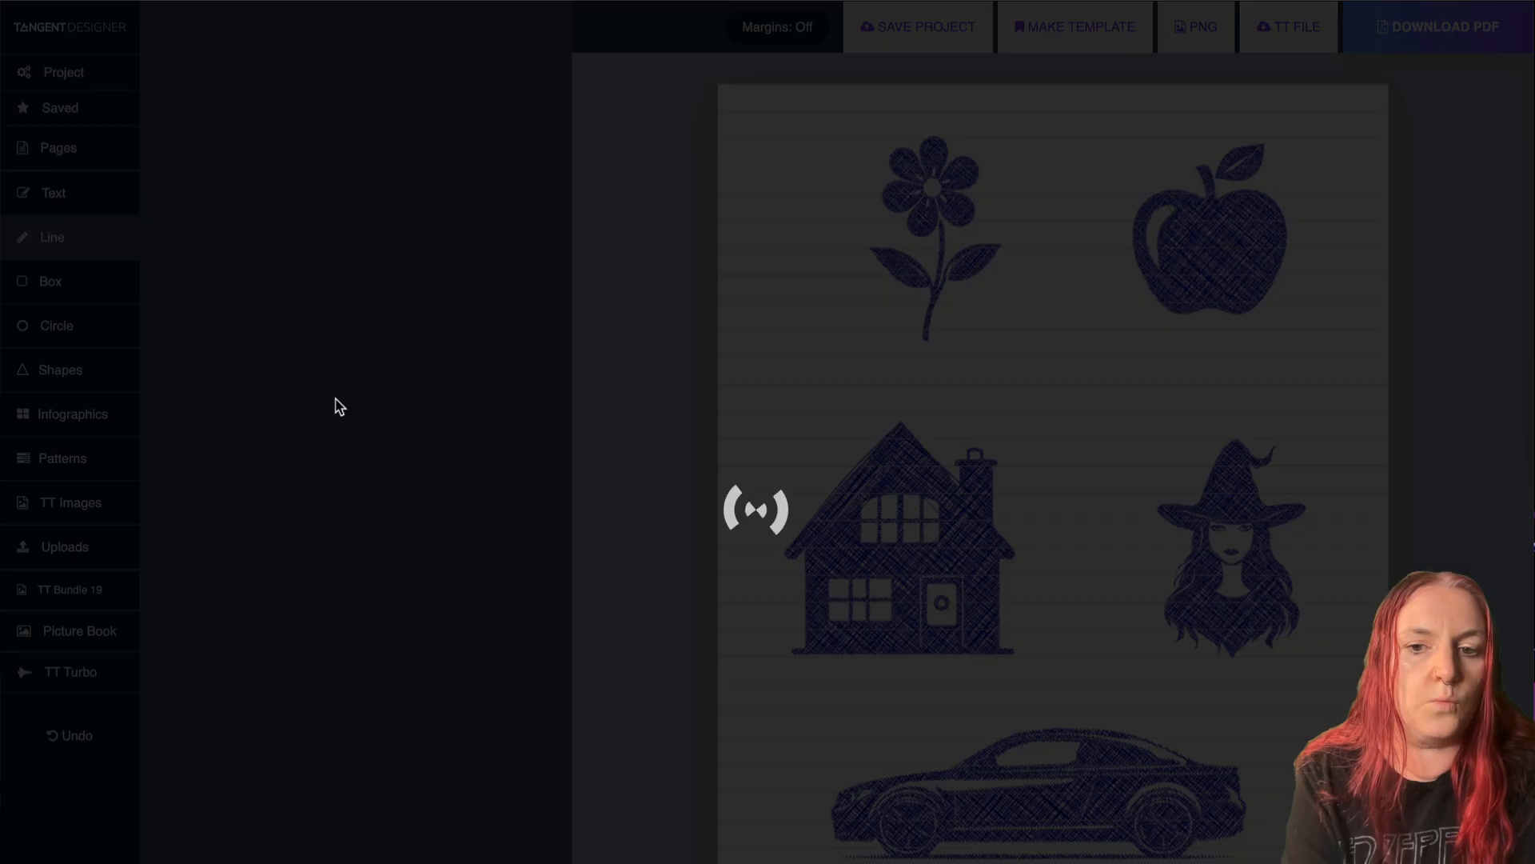
Send the wide ruled lines to the back, behind the cross-hatched images, and deselect them.
left_click(1352, 674)
left_click(348, 126)
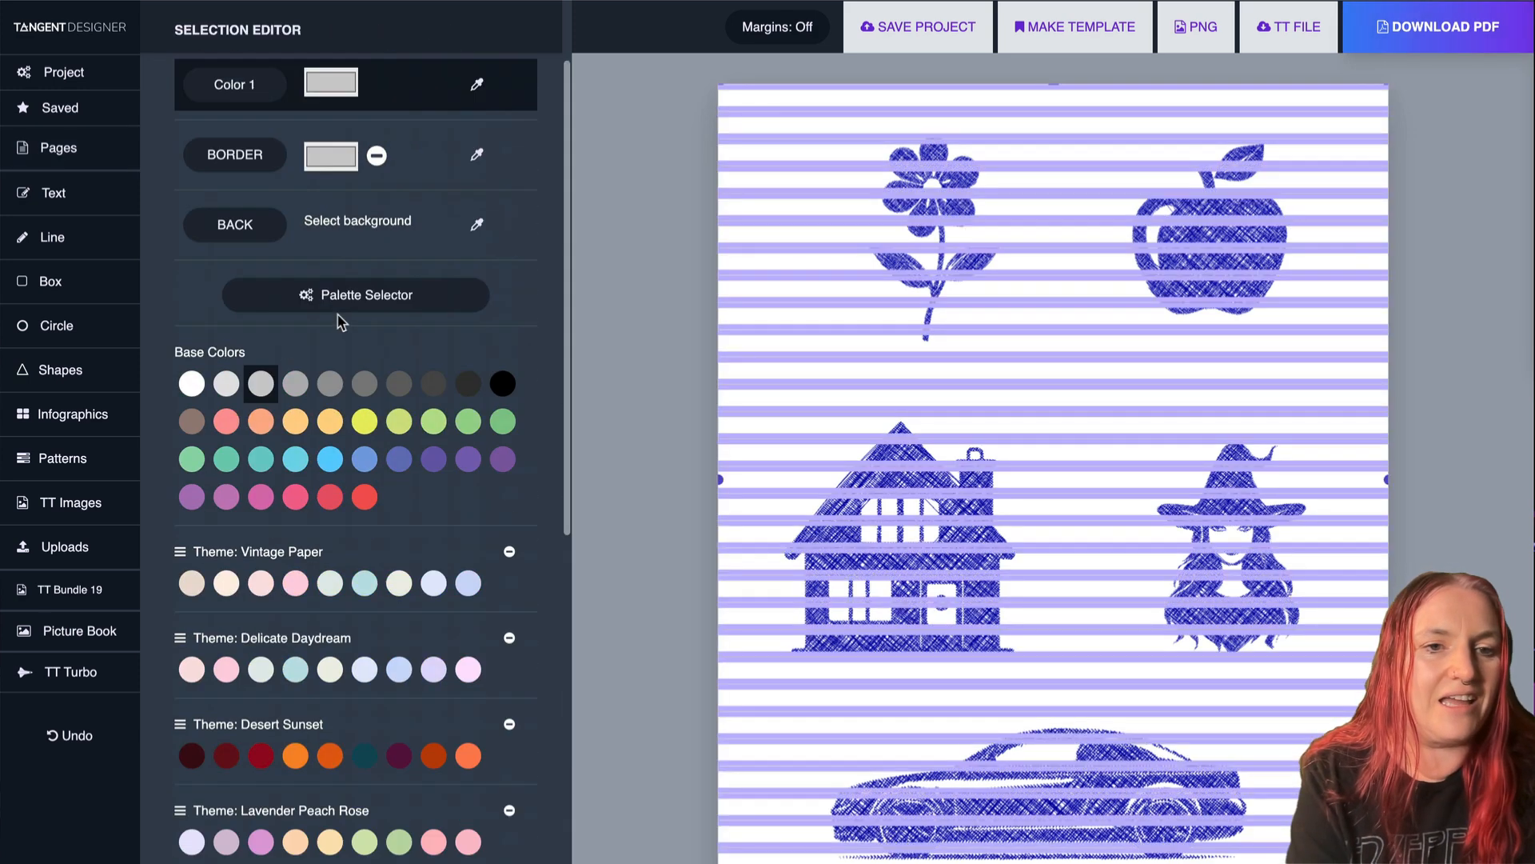
scroll(340, 322, "up", 2)
left_click(353, 100)
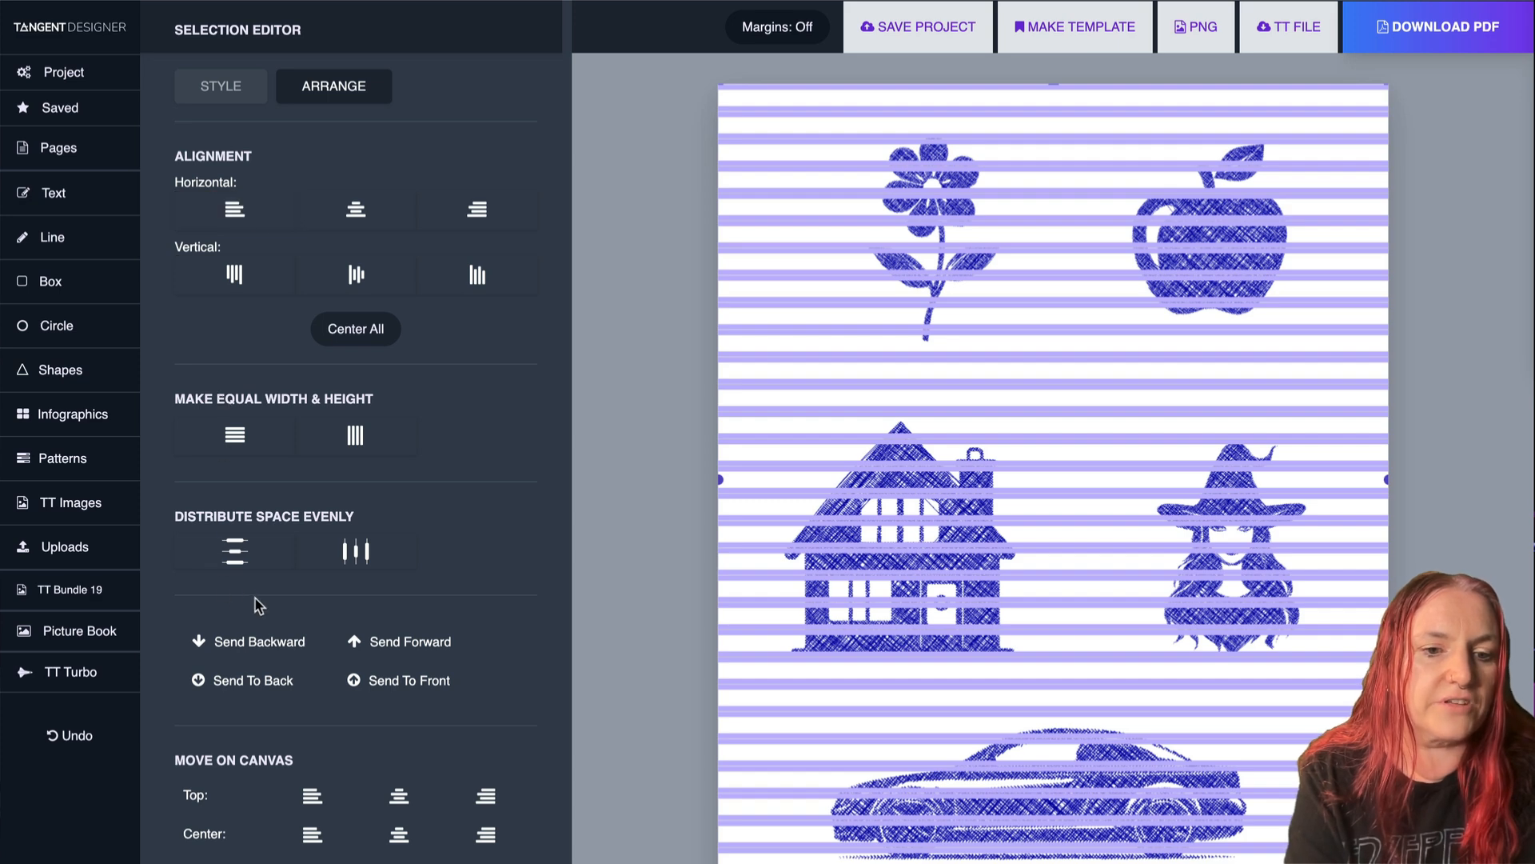
left_click(256, 681)
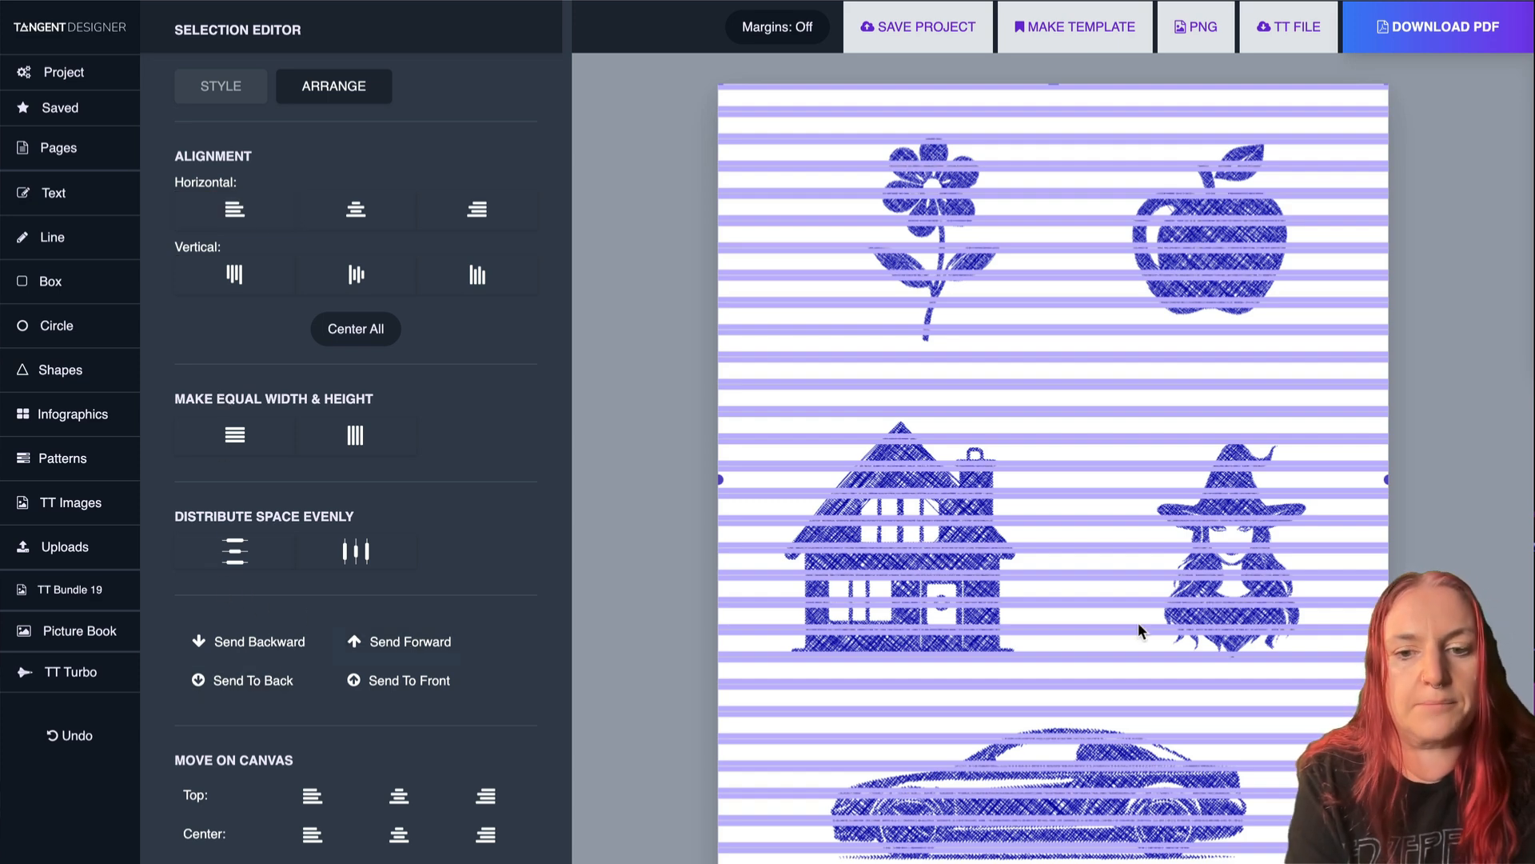
left_click(1447, 664)
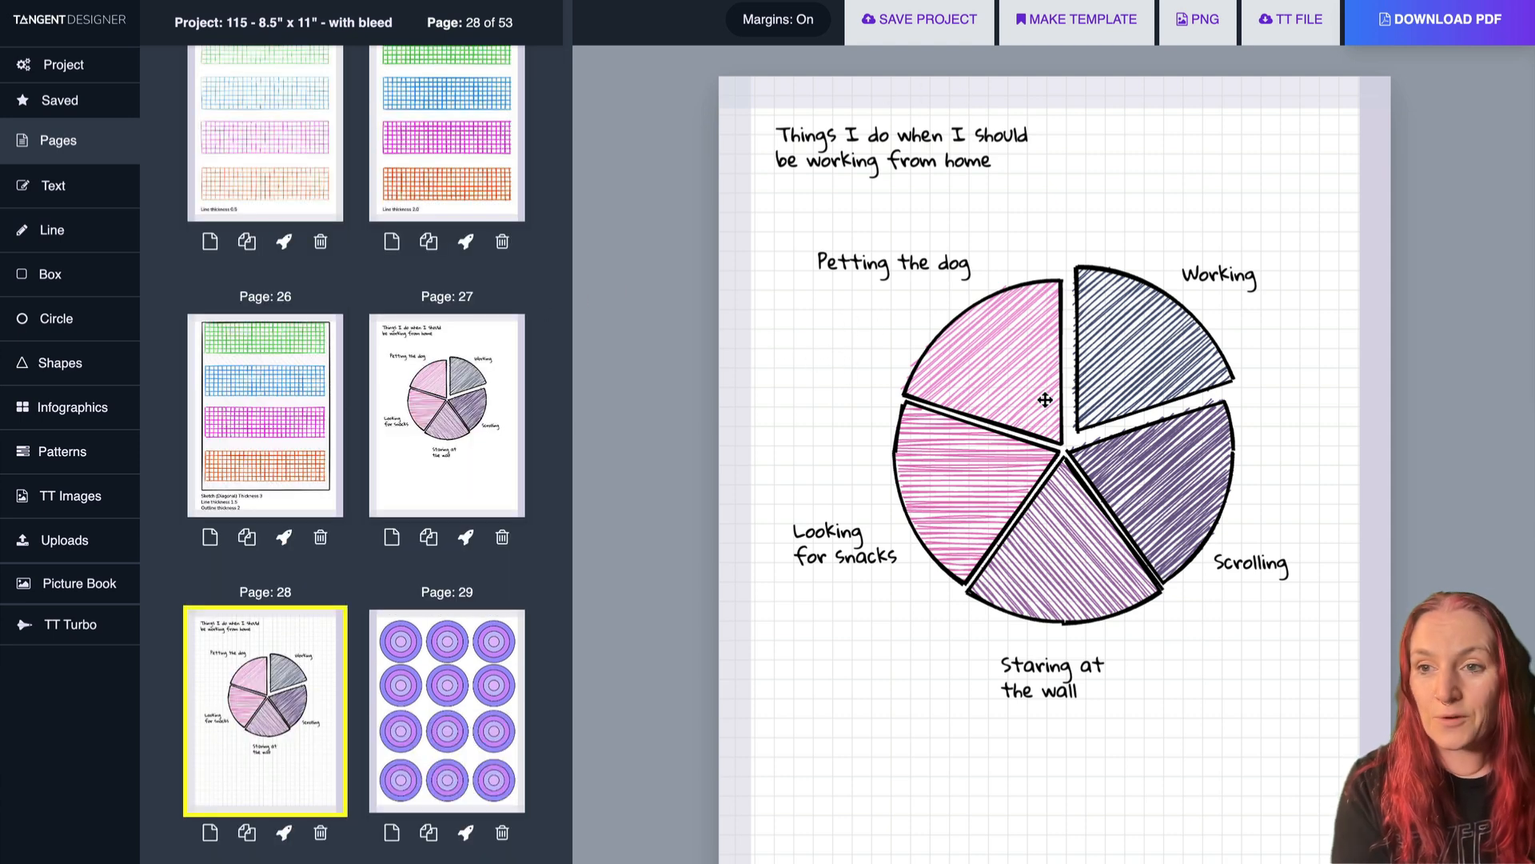
Examine which font the title text above the pie chart uses and search the font list for "glo".
left_click(841, 154)
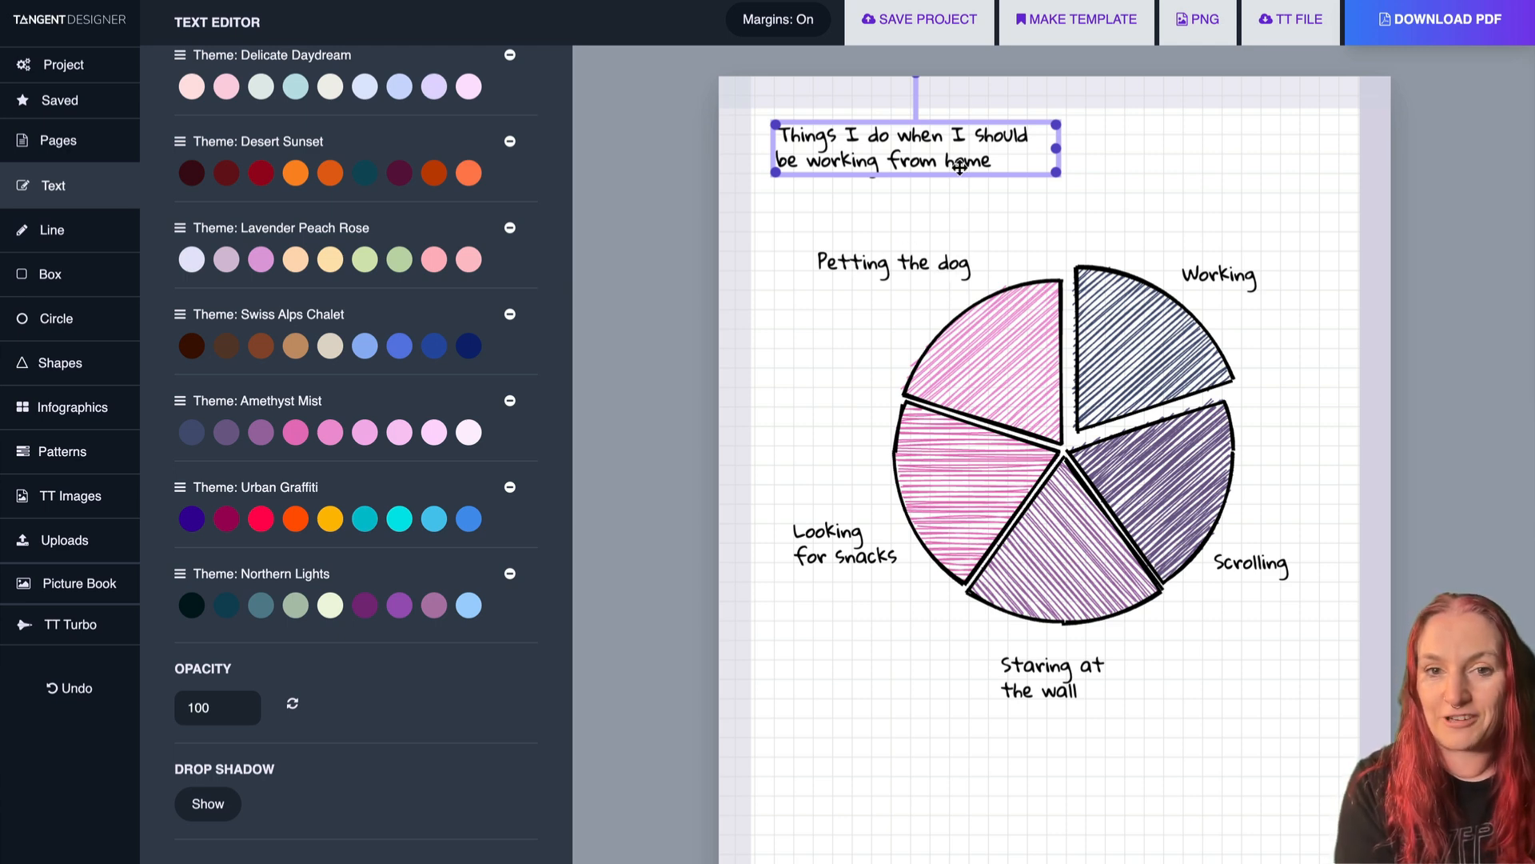
scroll(492, 156, "up", 8)
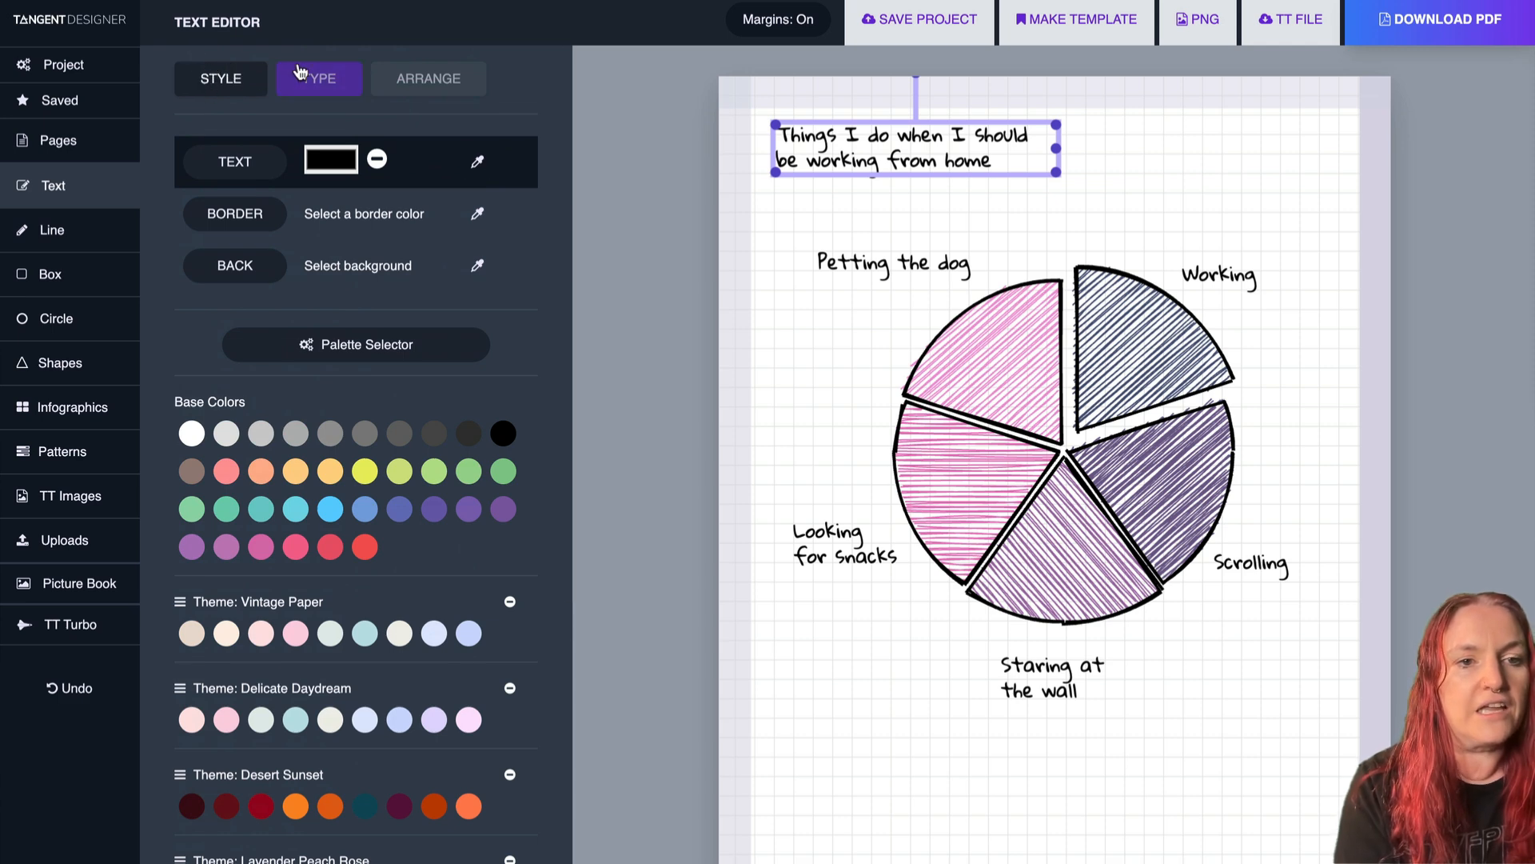
left_click(328, 78)
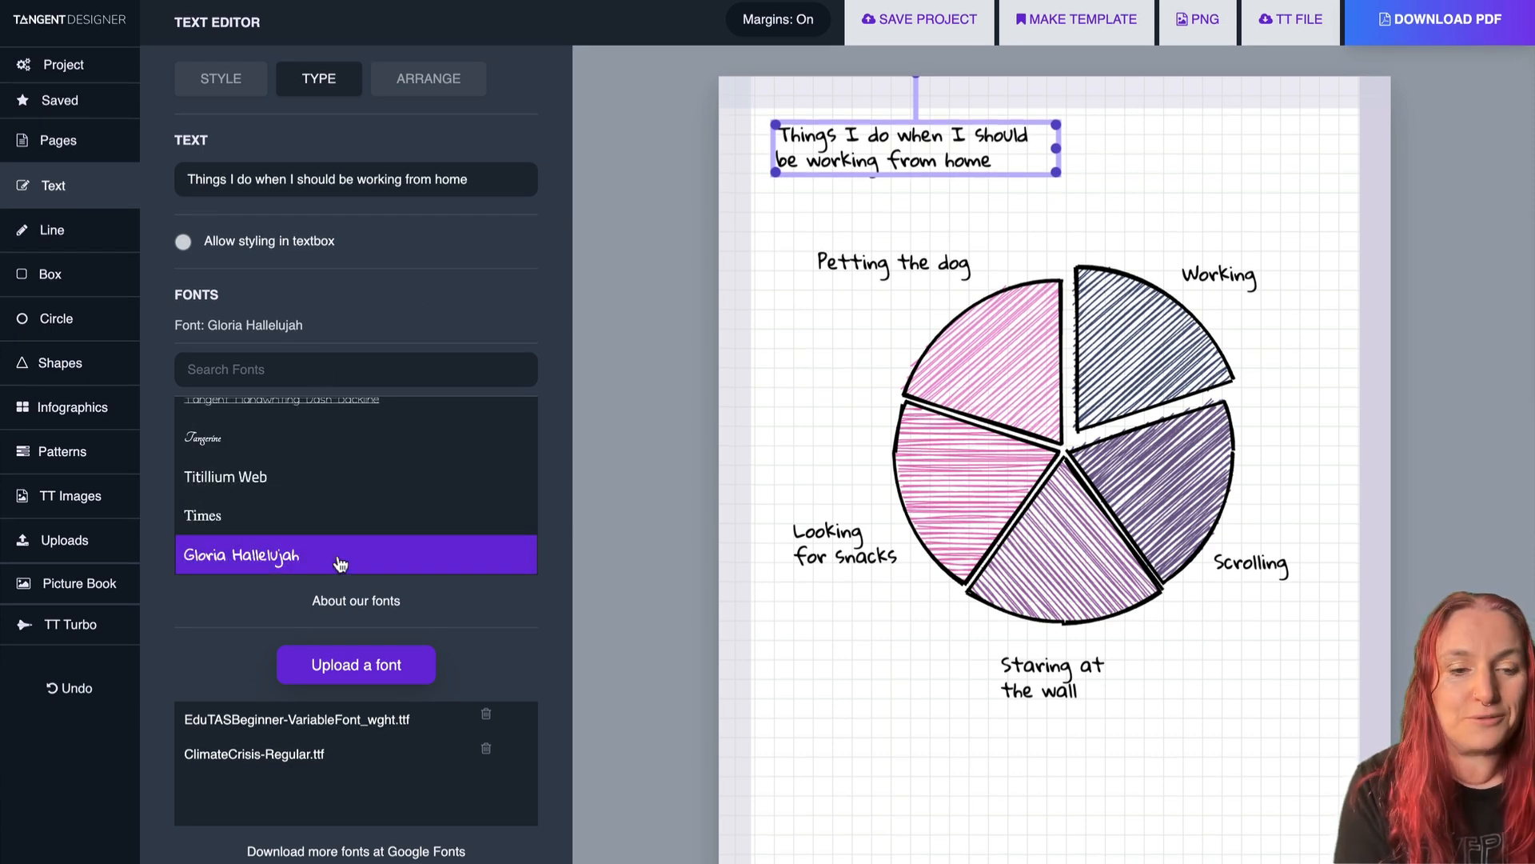
left_click(280, 355)
type("glo")
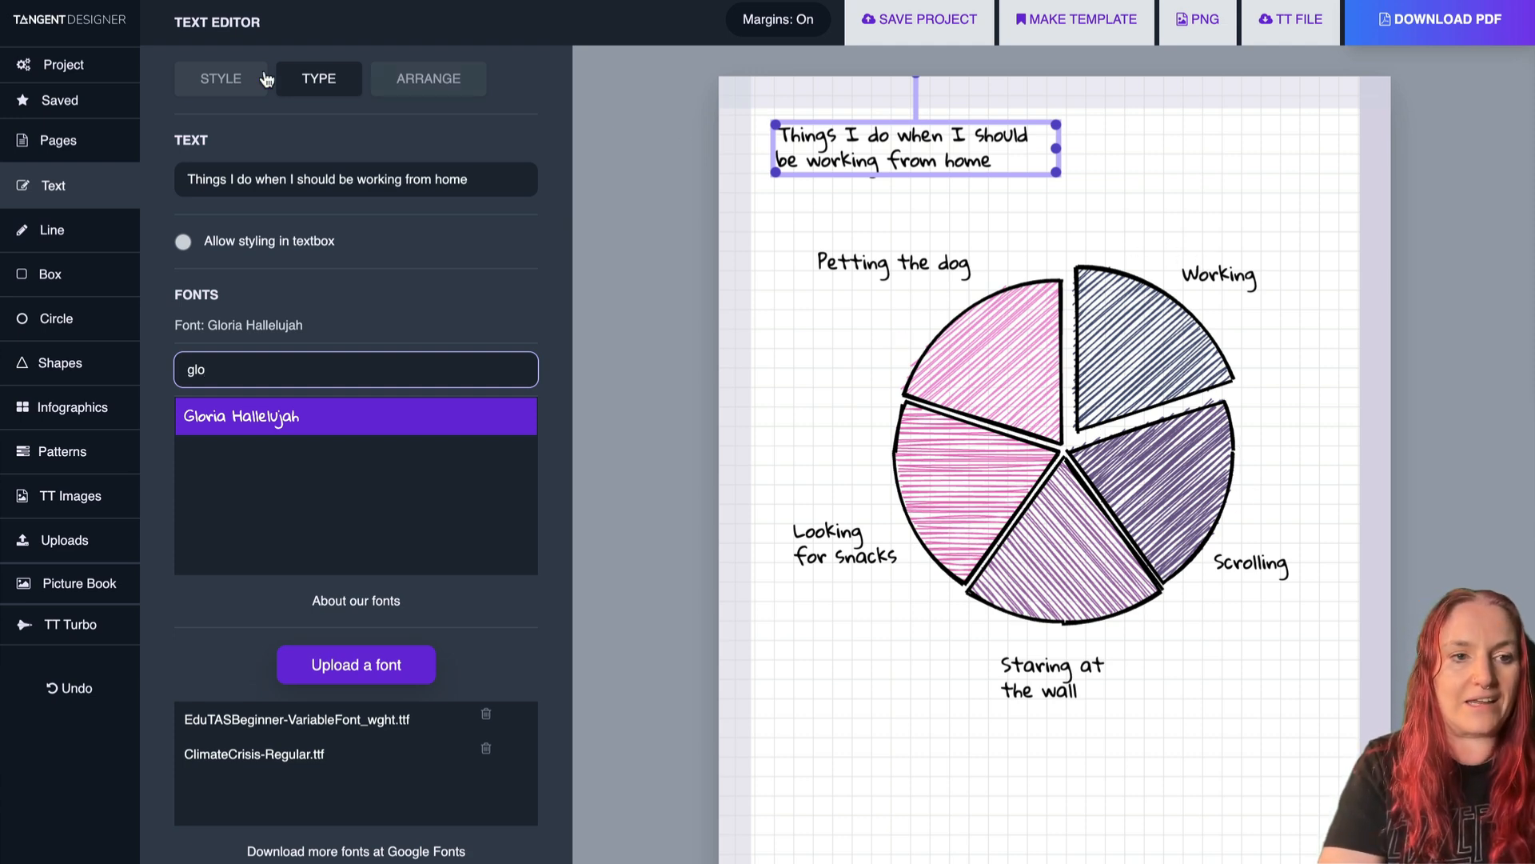
Insert a new page after page 28 and replace its content with the Journal preset.
left_click(58, 141)
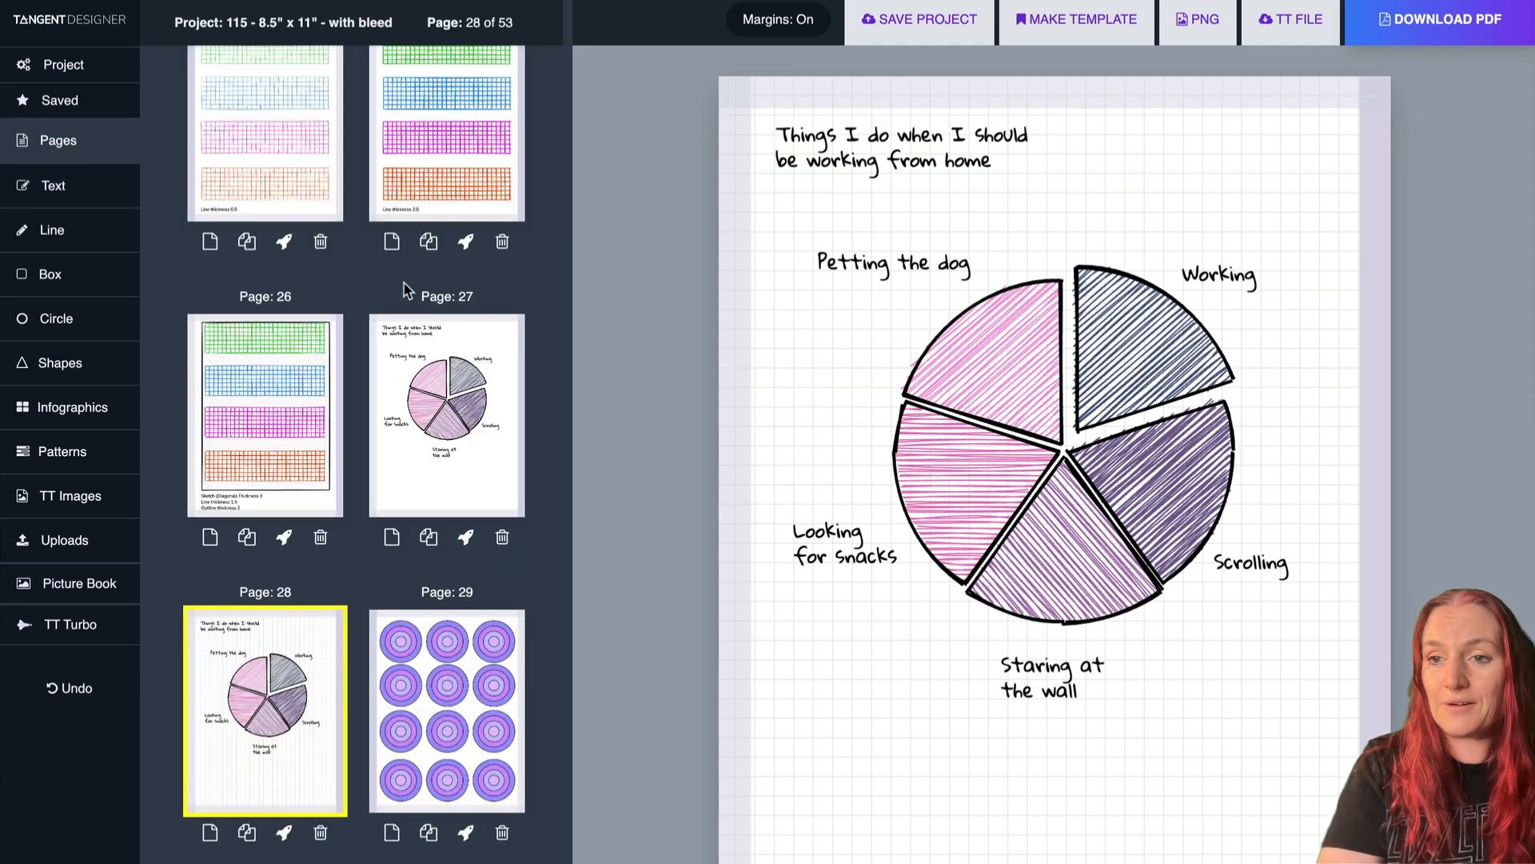
left_click(211, 834)
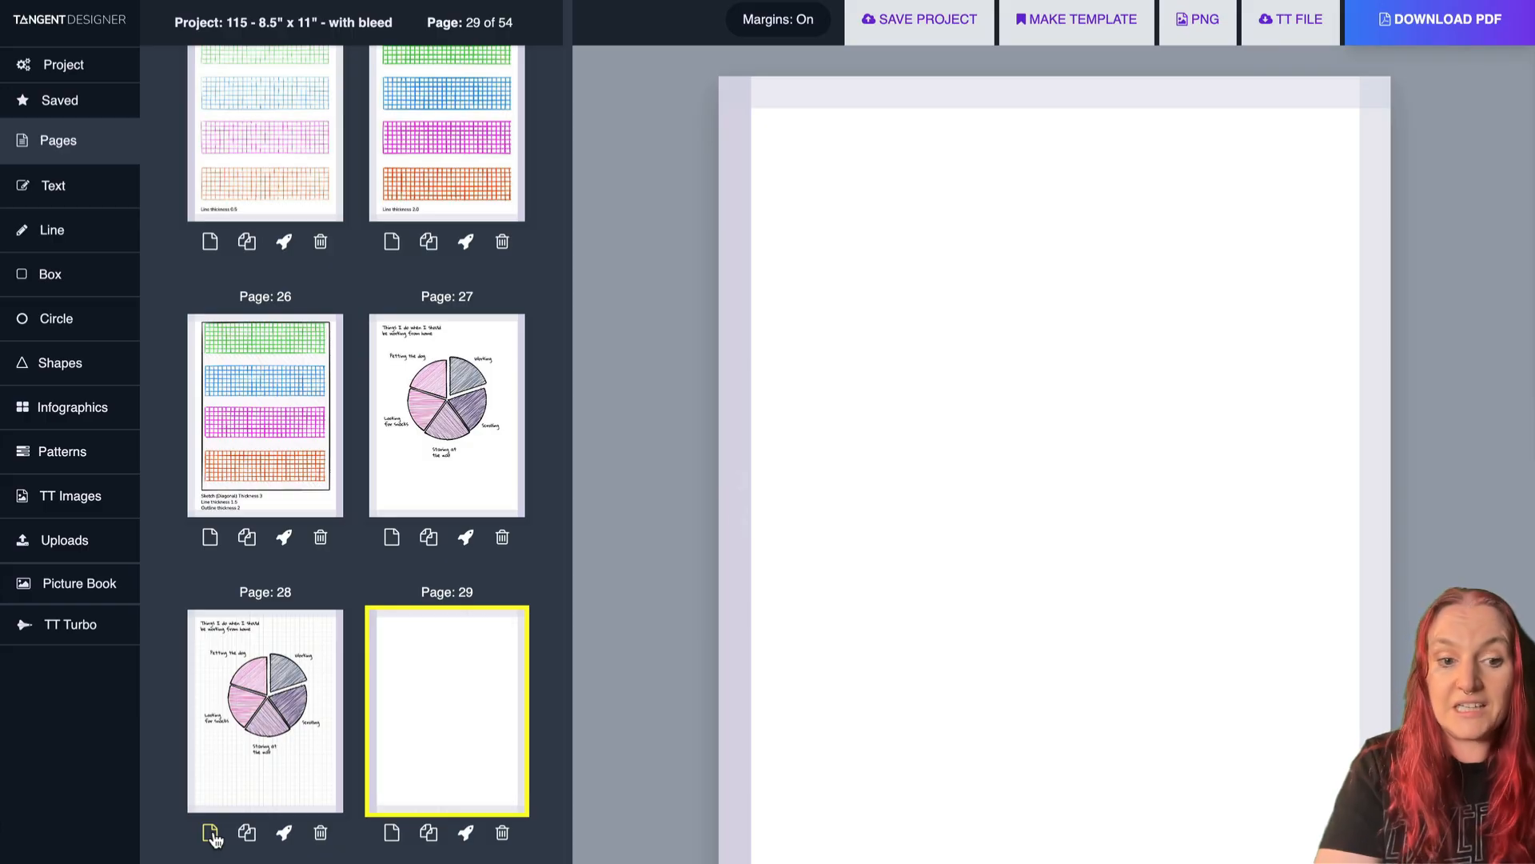
left_click(467, 834)
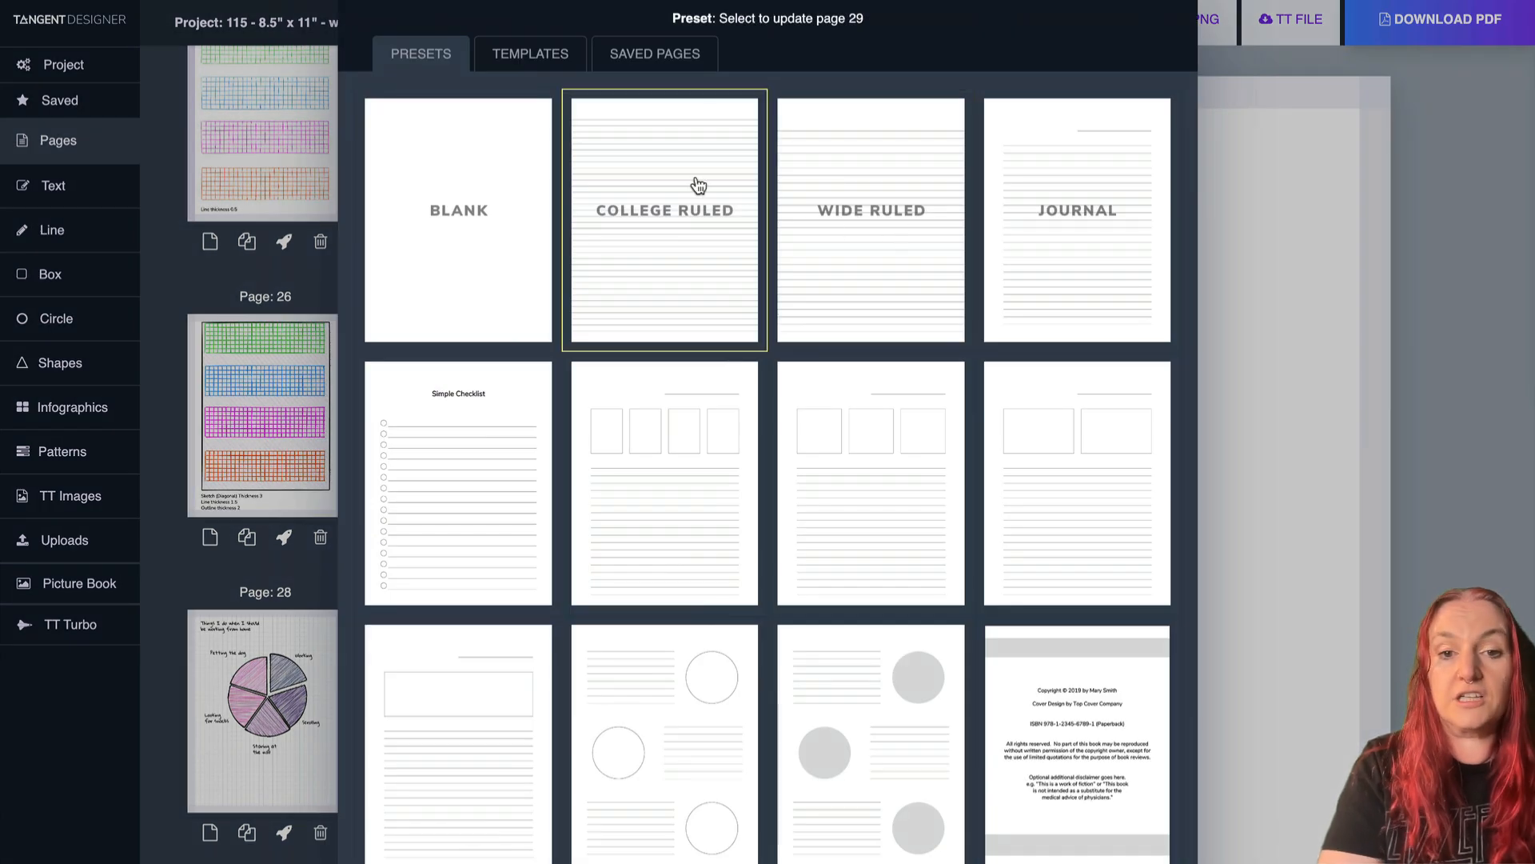
left_click(1030, 178)
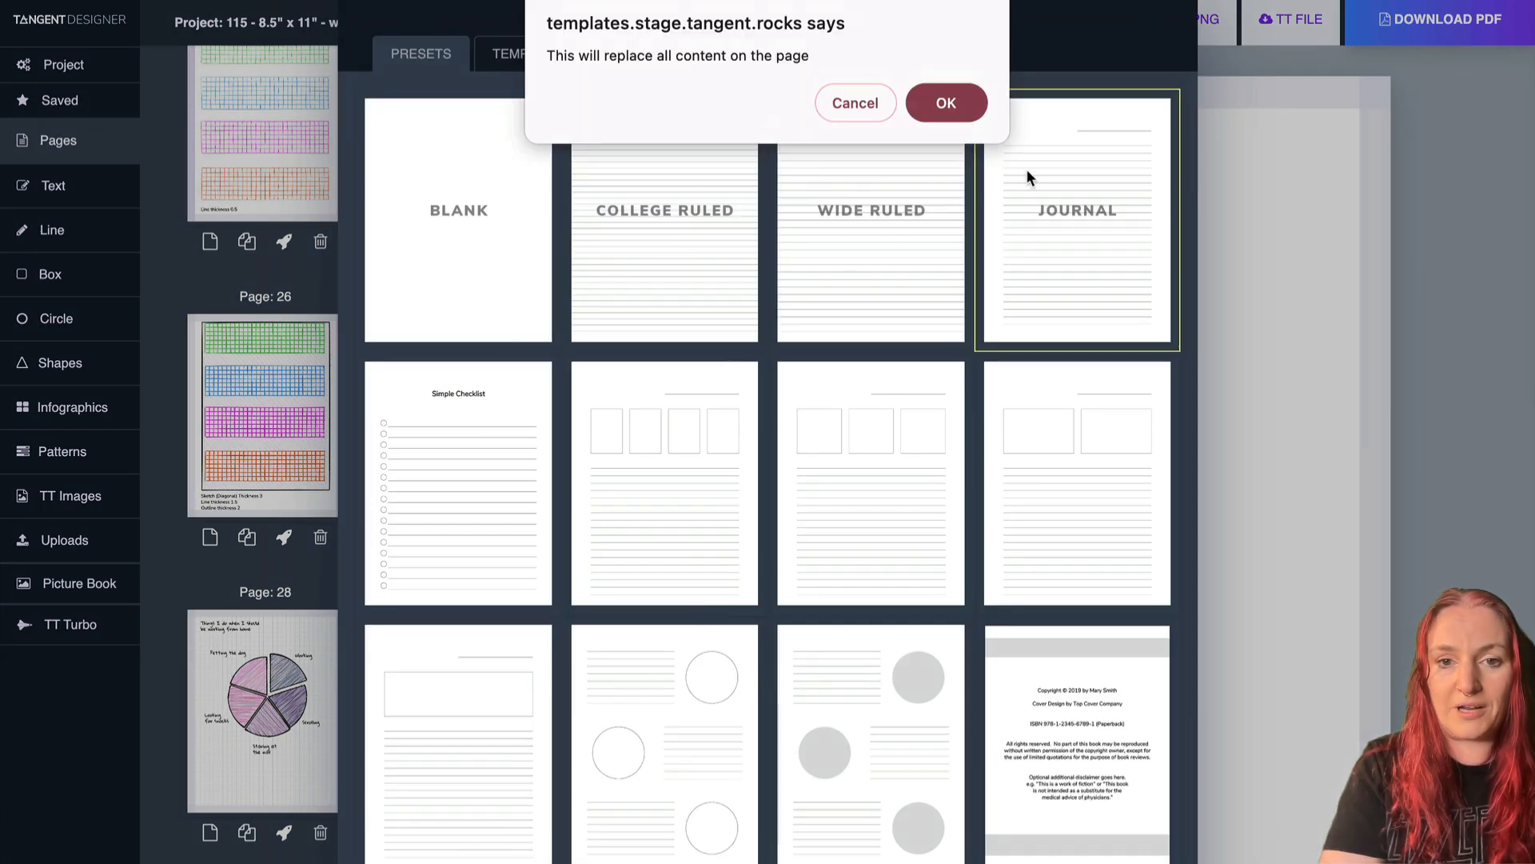
left_click(965, 104)
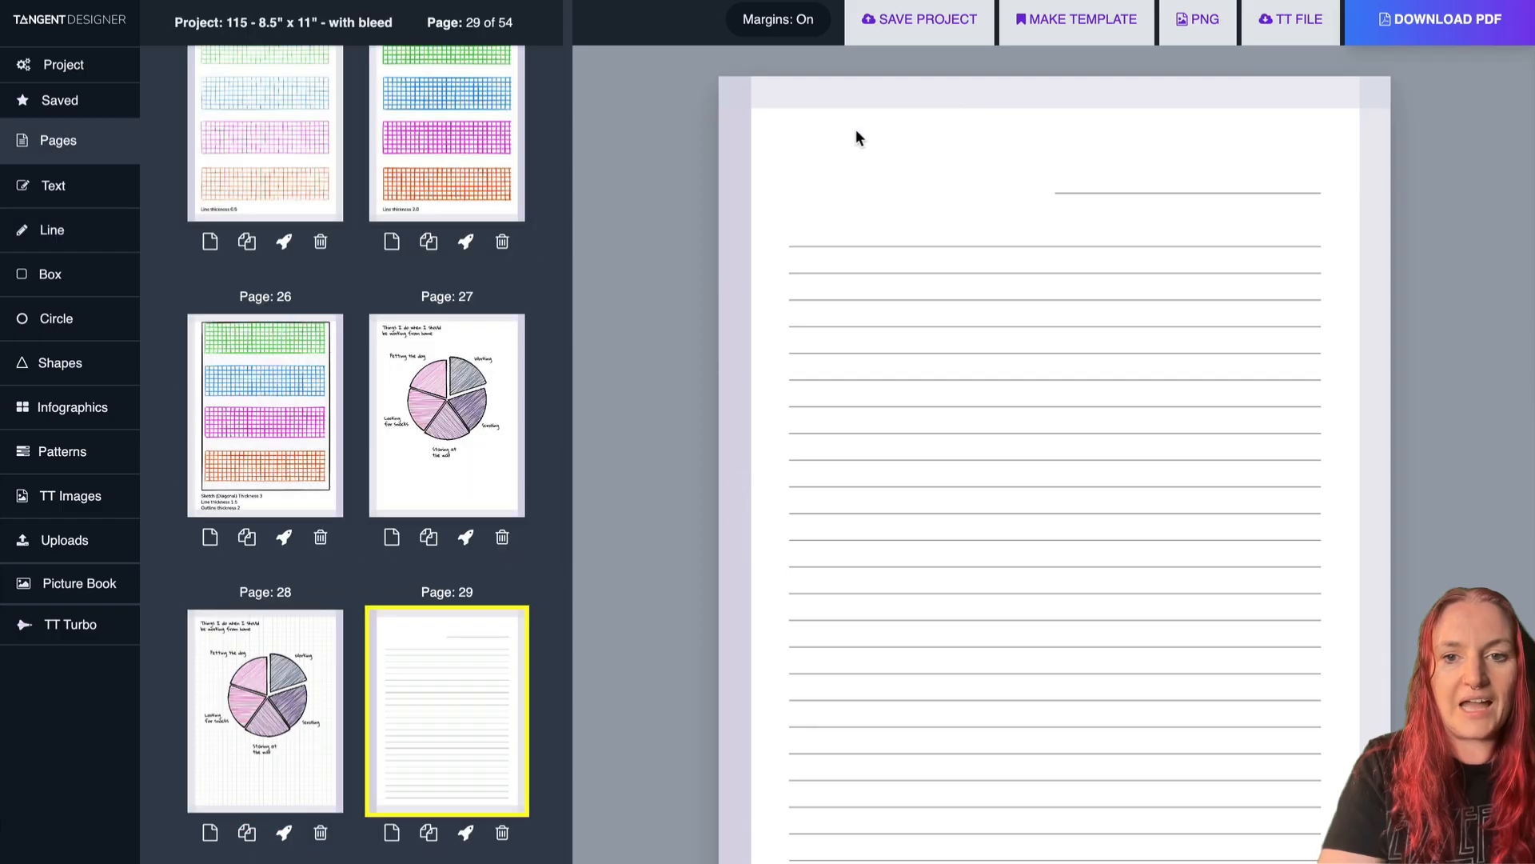
Convert all the journal lines on the page to the diagonal Sketch style with a line thickness of 1.75.
left_click_drag(856, 130, 1257, 863)
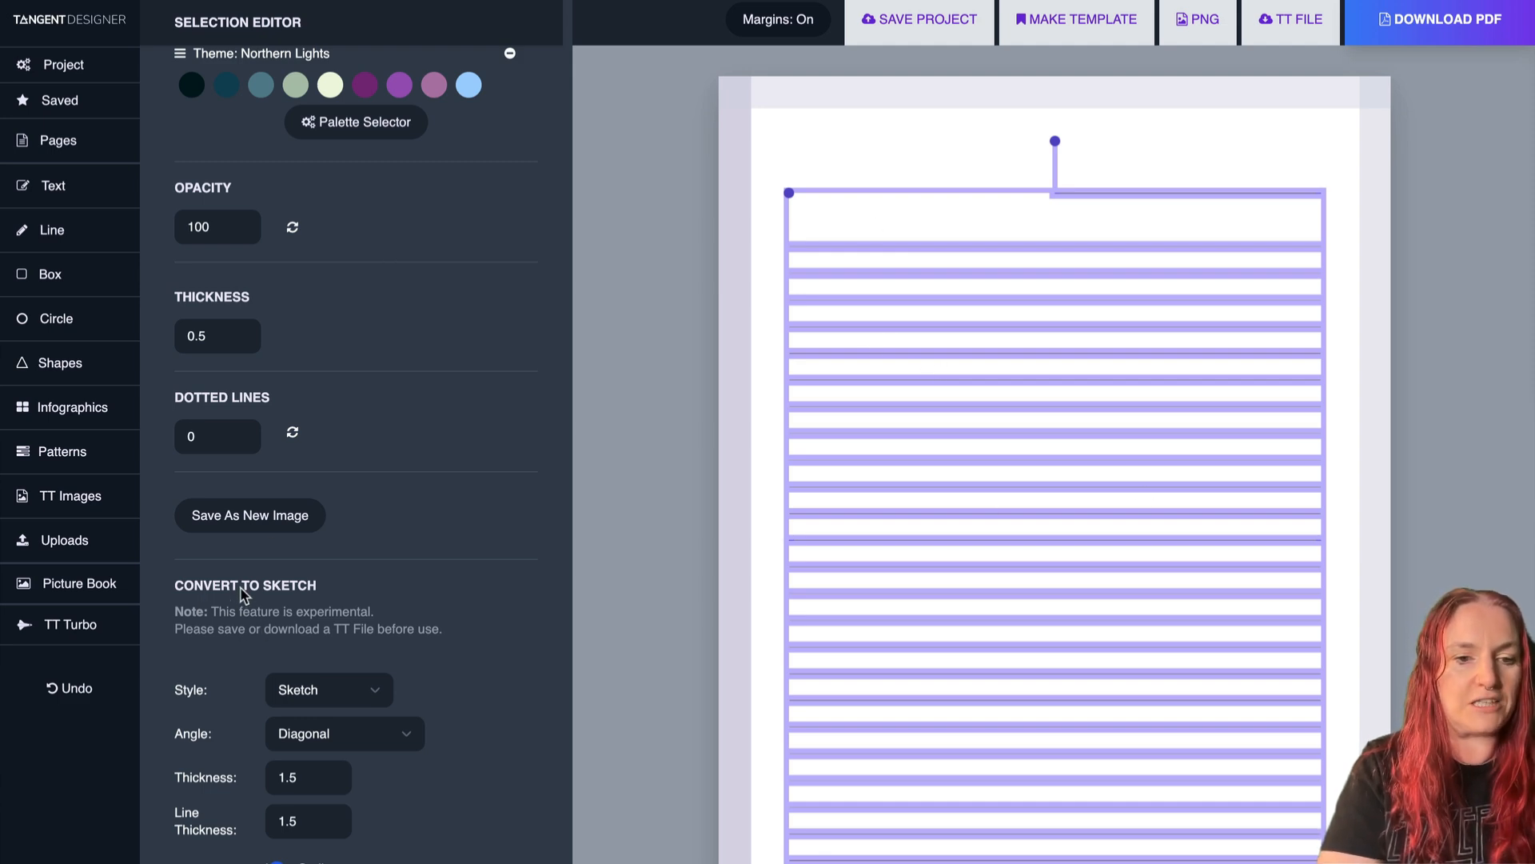
scroll(240, 596, "up", 15)
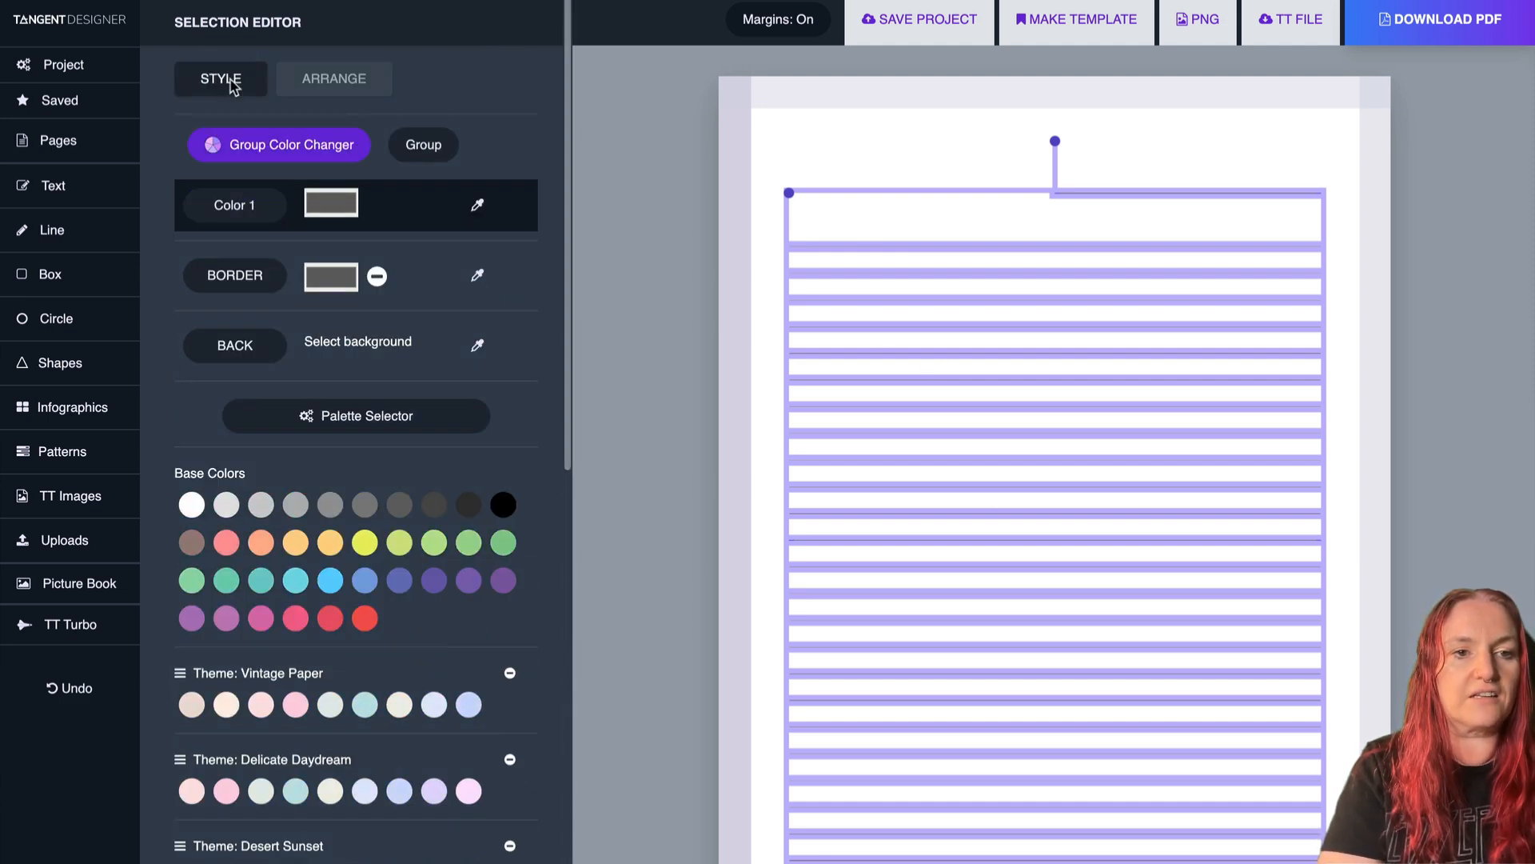
scroll(314, 677, "down", 15)
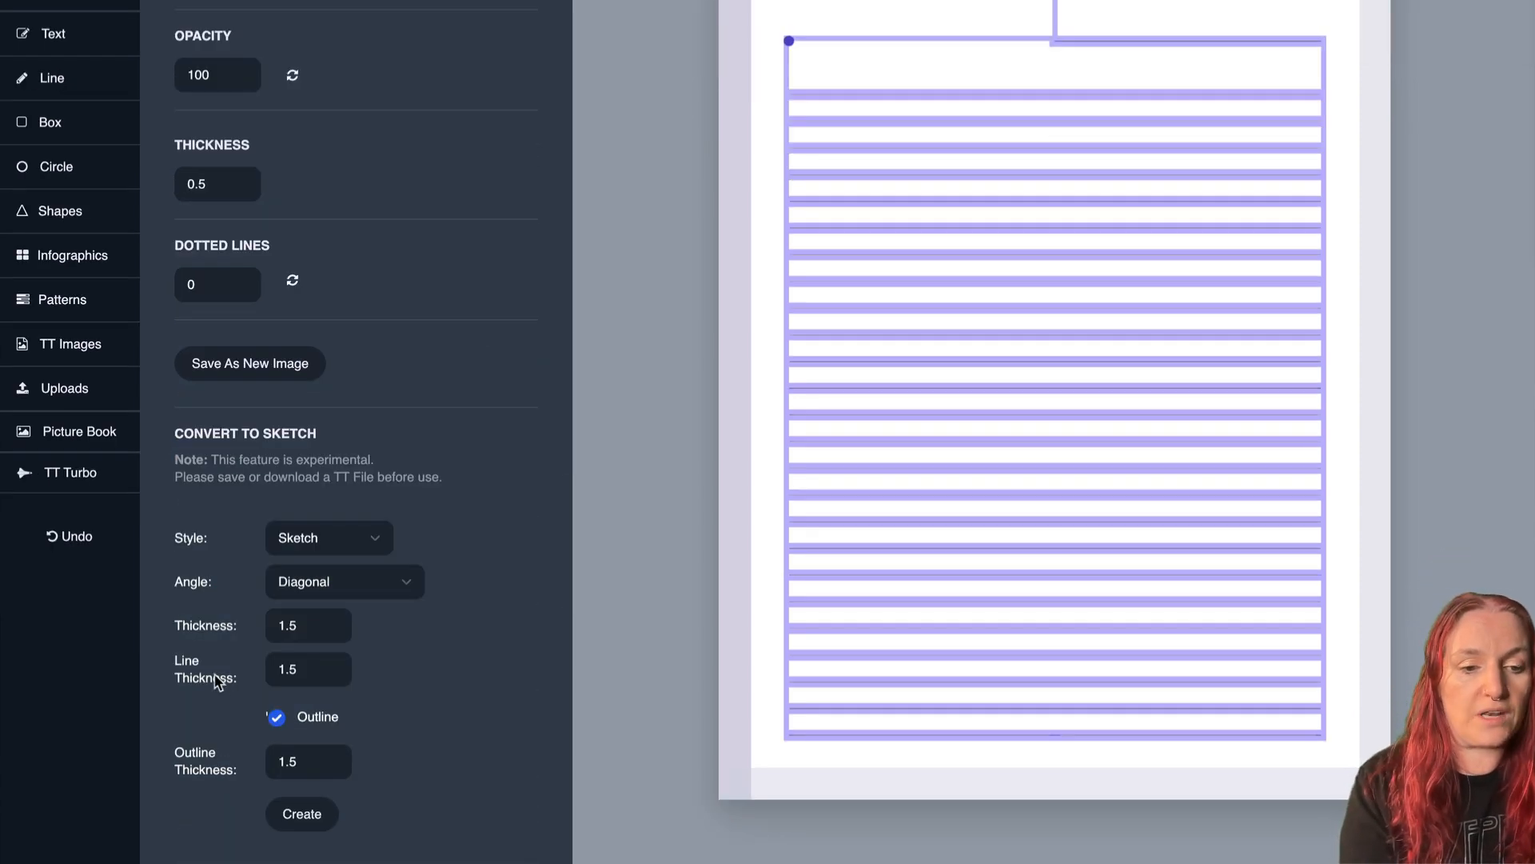
left_click(330, 674)
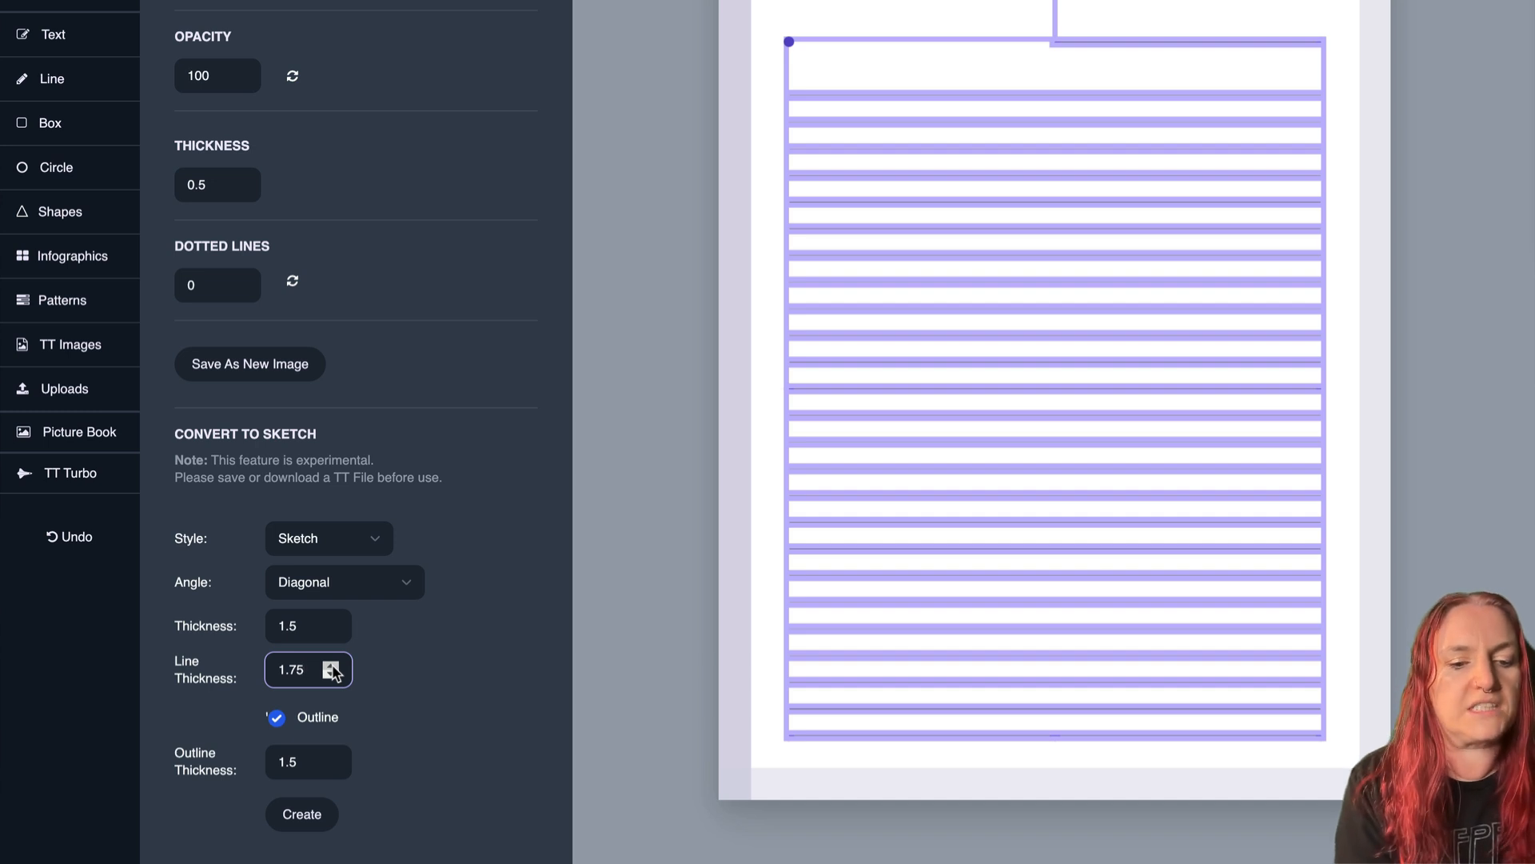
left_click(300, 813)
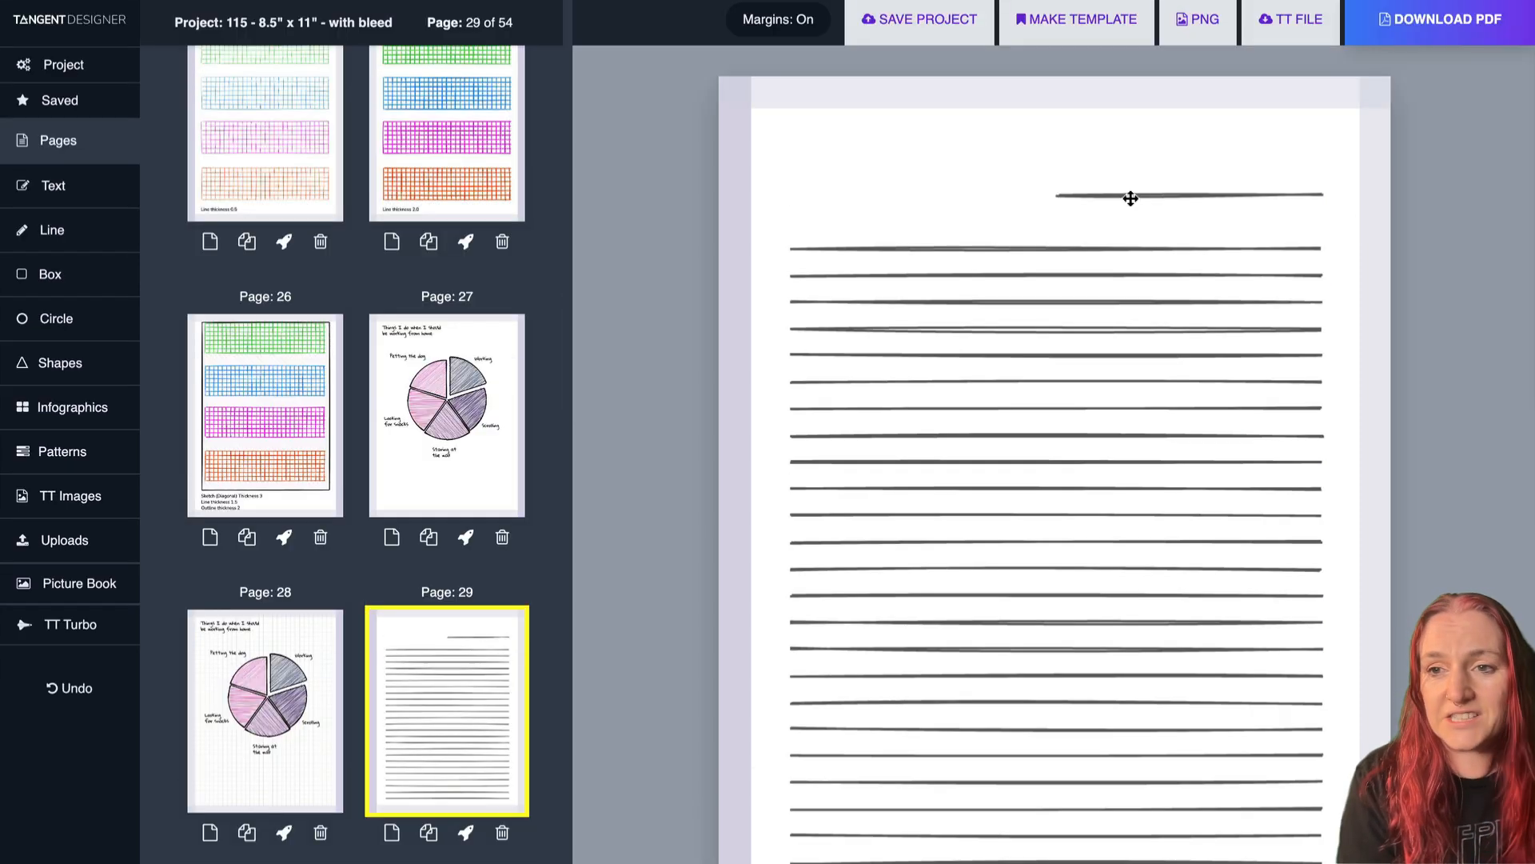
Set the journal page's background to the off-white colour from the Vintage Paper theme and deselect the lines.
left_click(1115, 45)
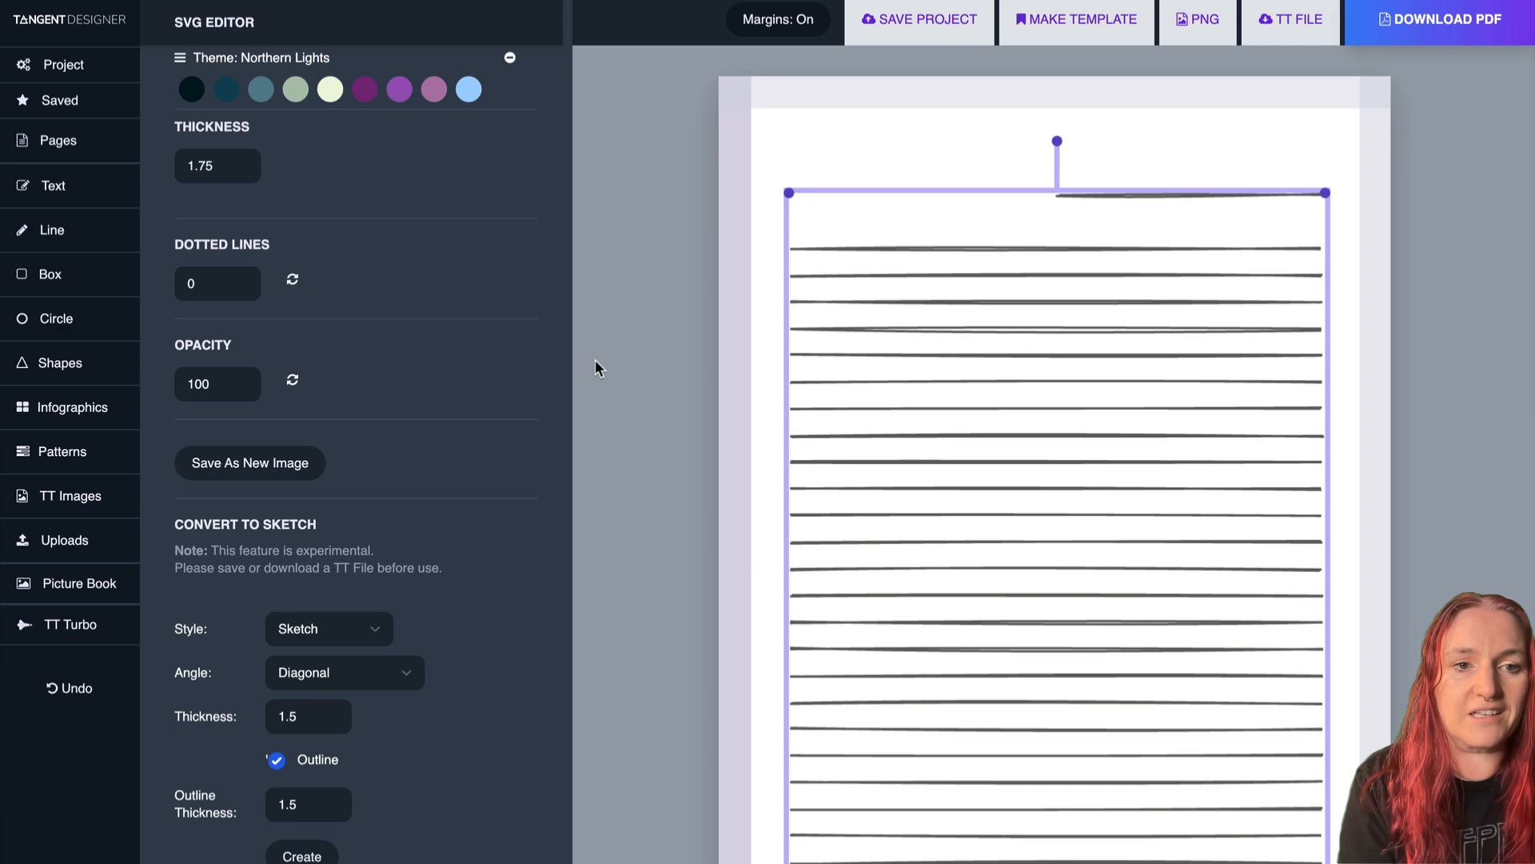
scroll(367, 456, "up", 10)
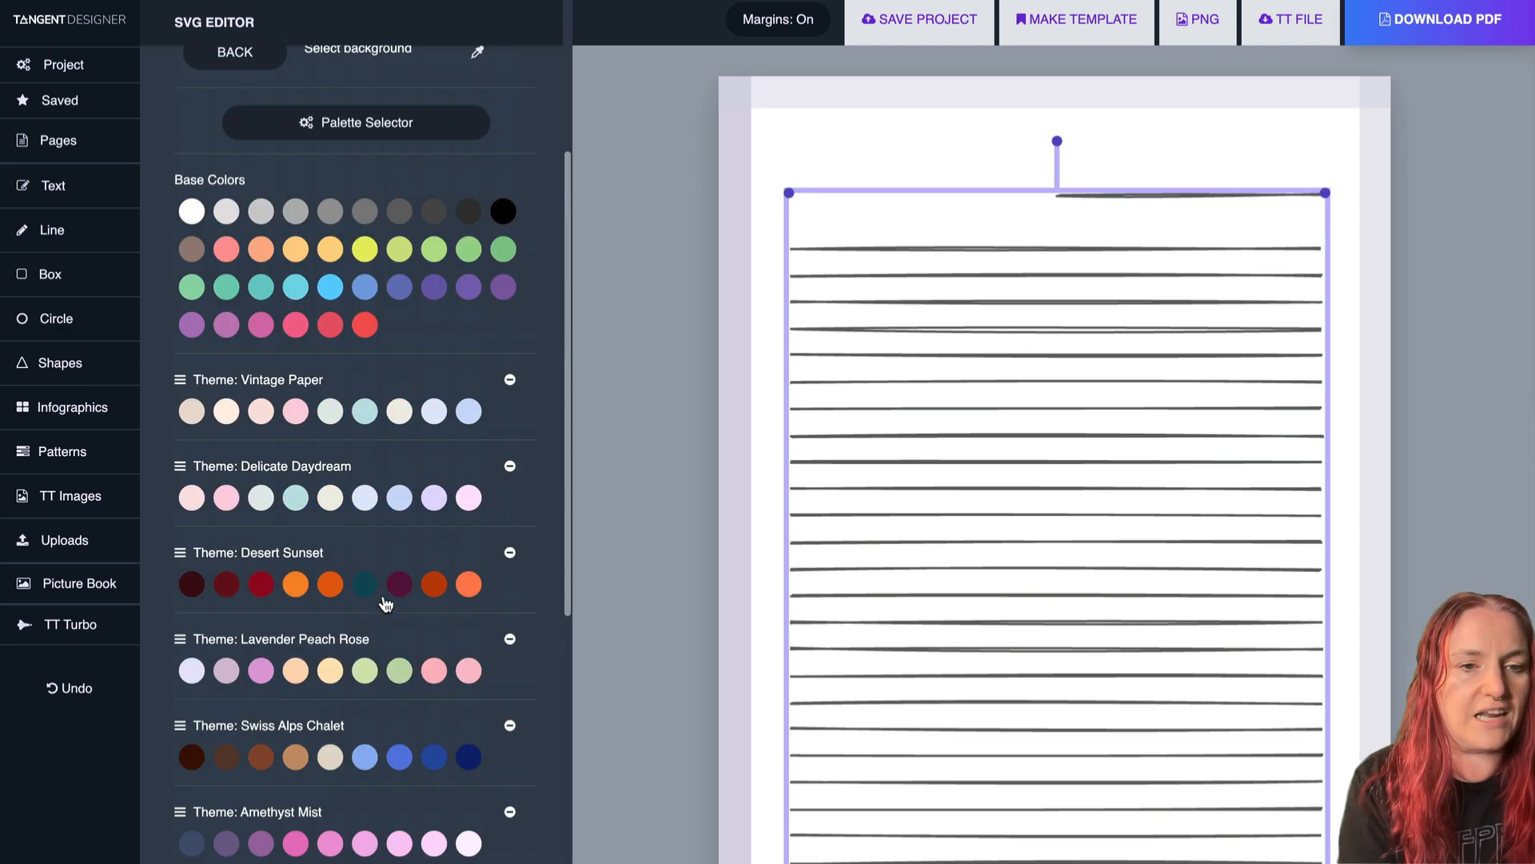
scroll(385, 604, "up", 5)
left_click(243, 408)
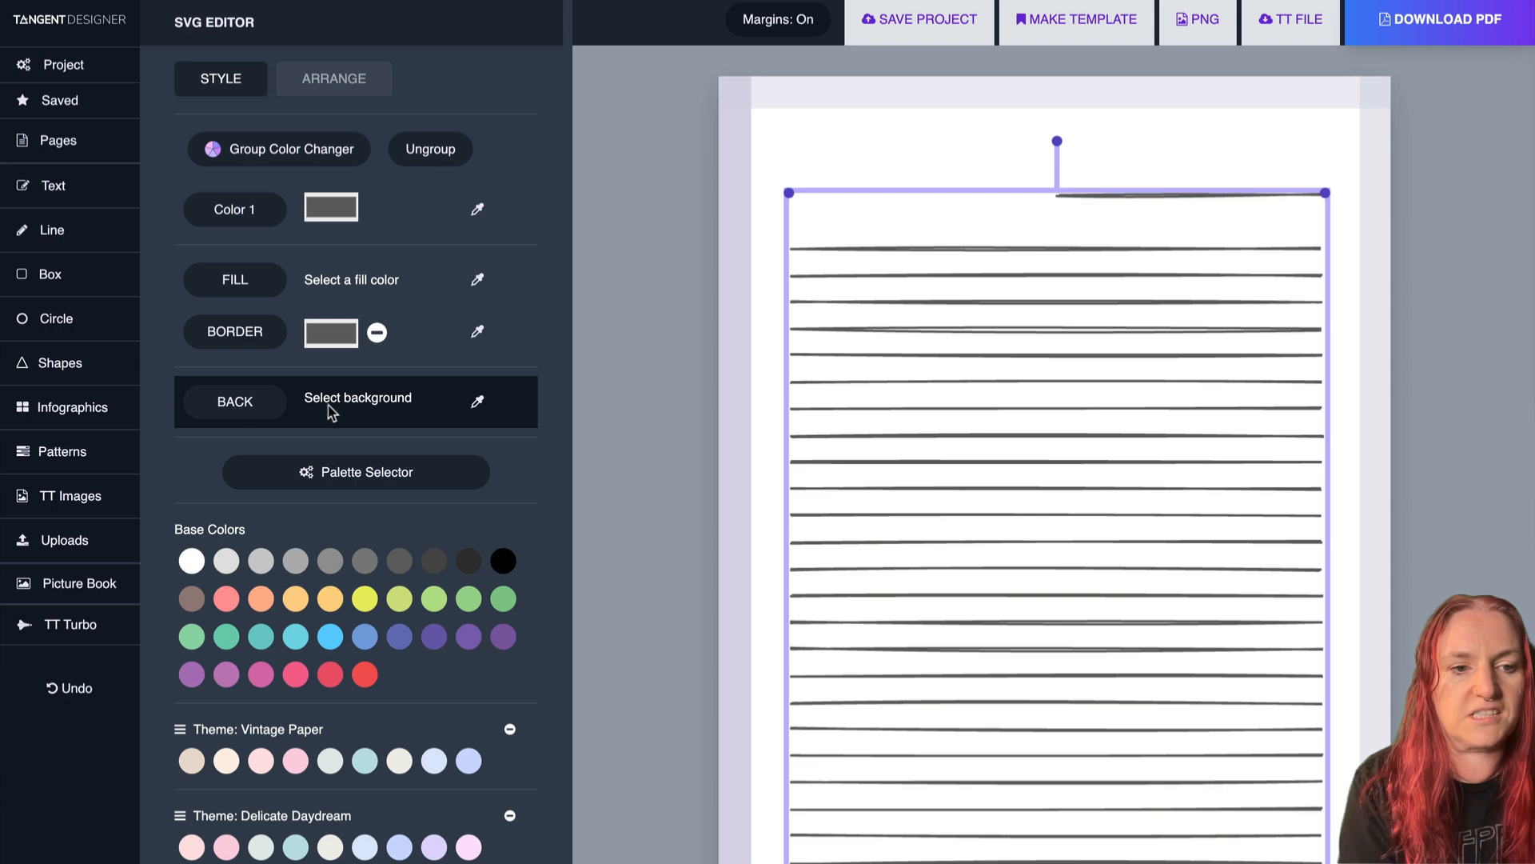
left_click(254, 766)
left_click(329, 762)
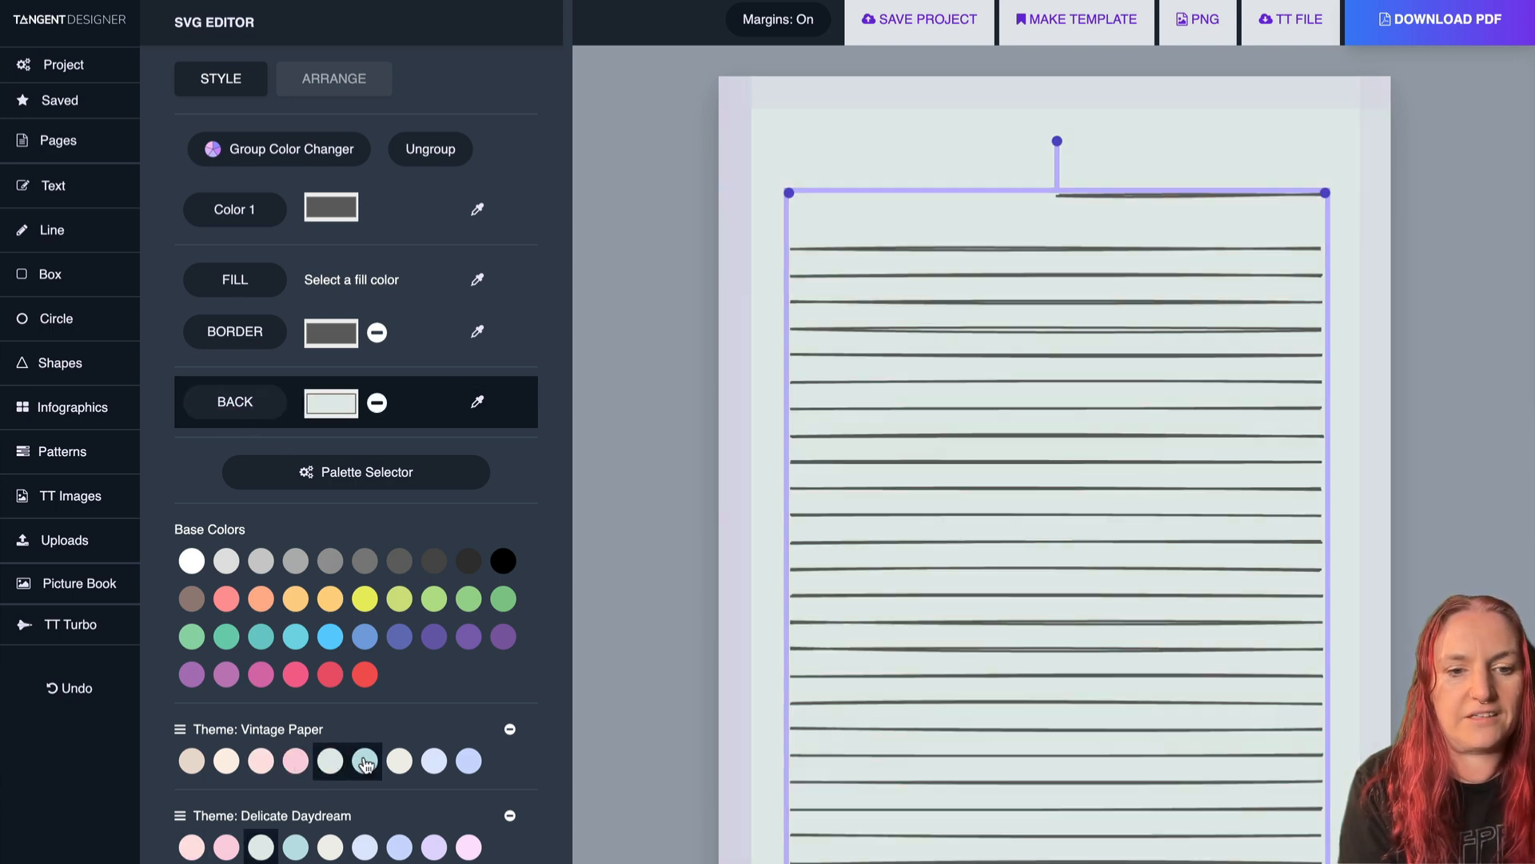
left_click(365, 763)
left_click(924, 147)
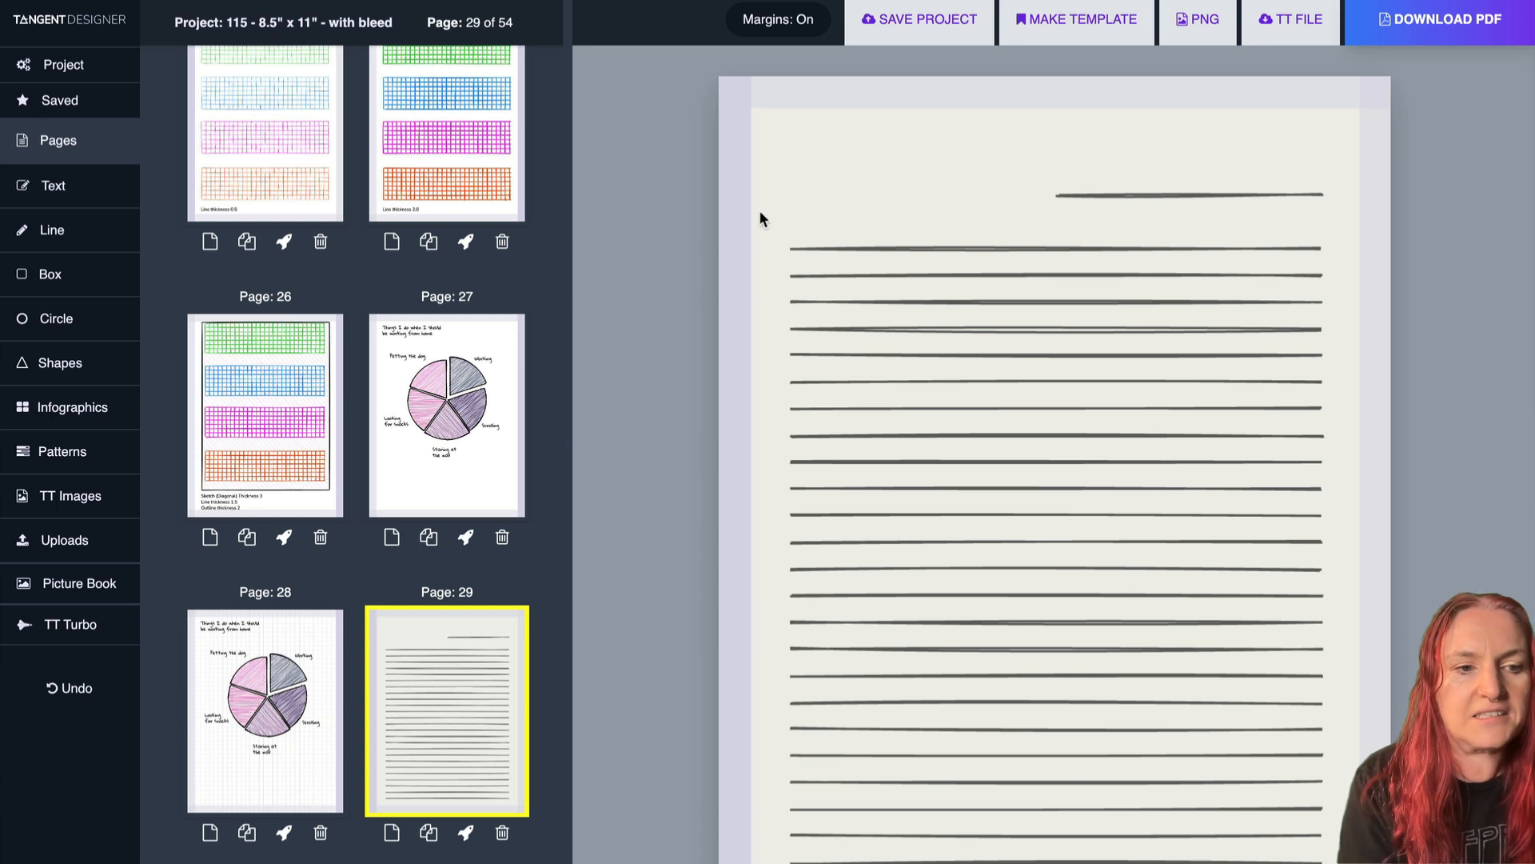
Add the sketched green apple from the TT Generated uploads and shrink it into the page's upper-left corner above the ruled lines.
left_click(52, 541)
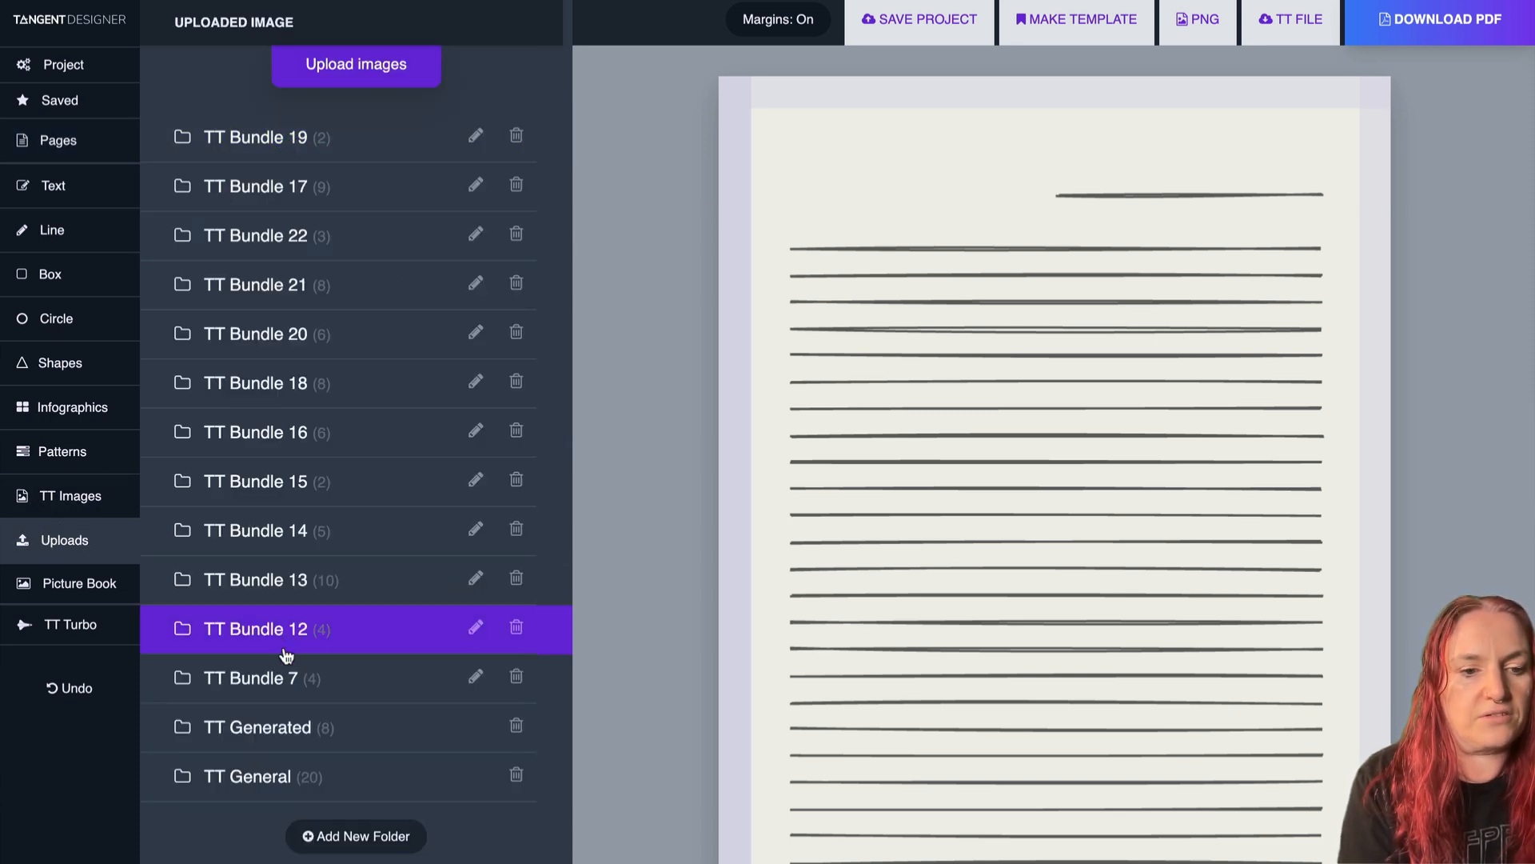
left_click(259, 729)
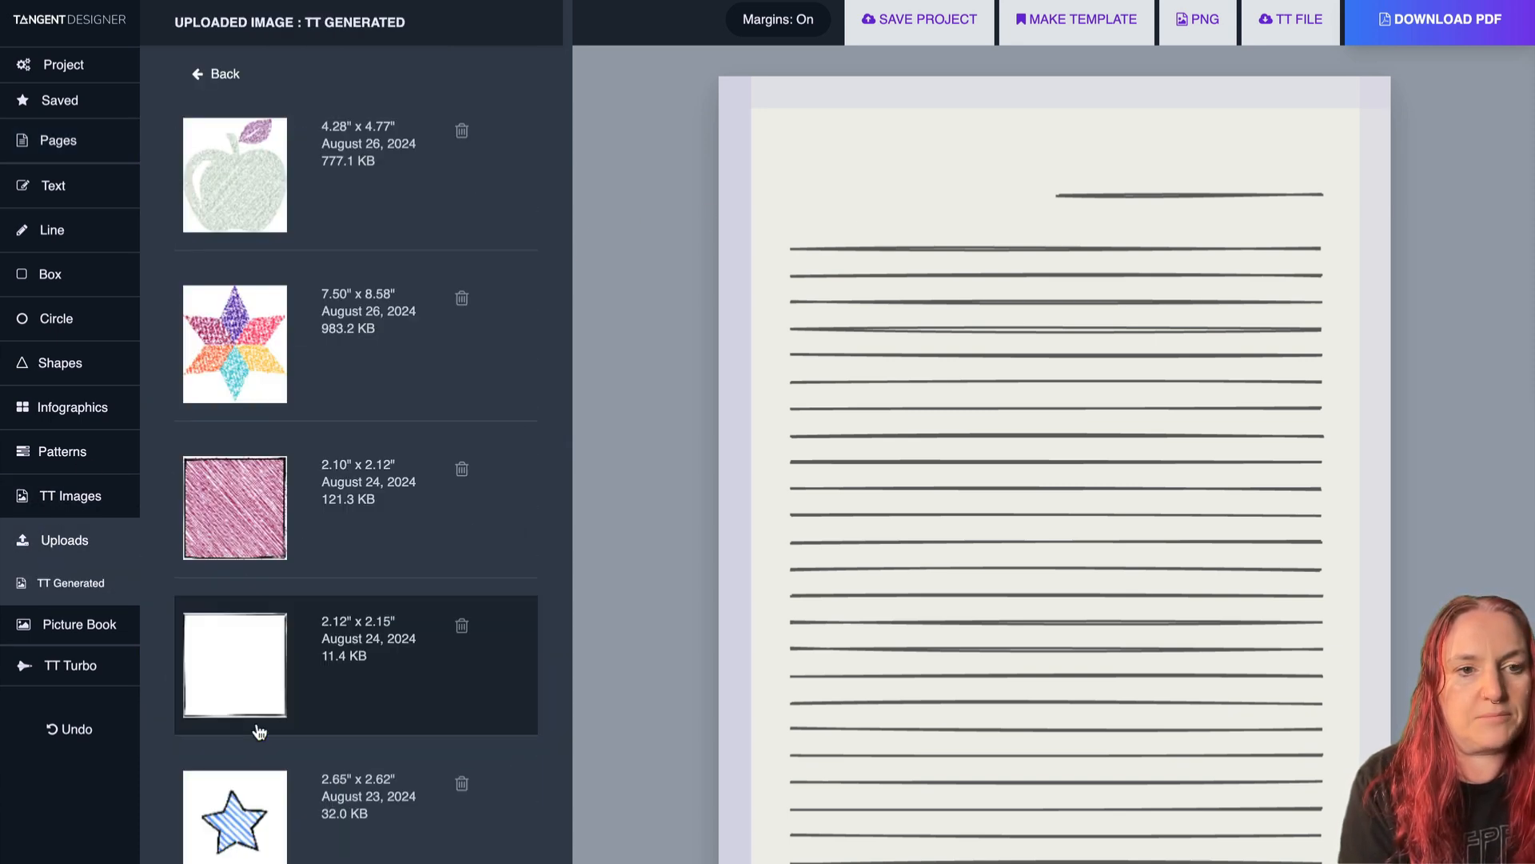
left_click(204, 205)
left_click(1145, 344)
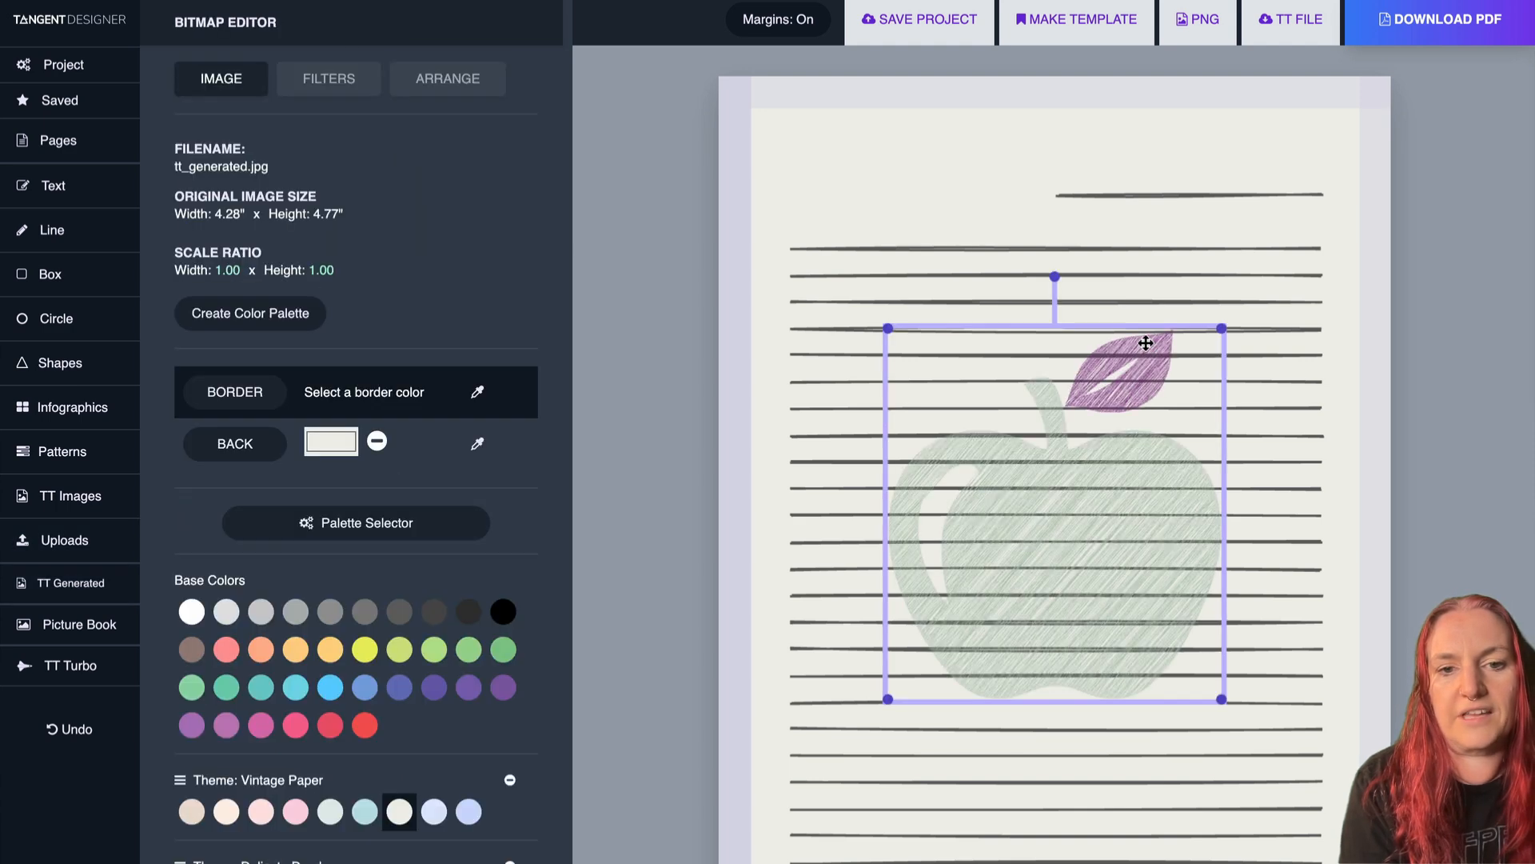
left_click_drag(1146, 344, 1015, 98)
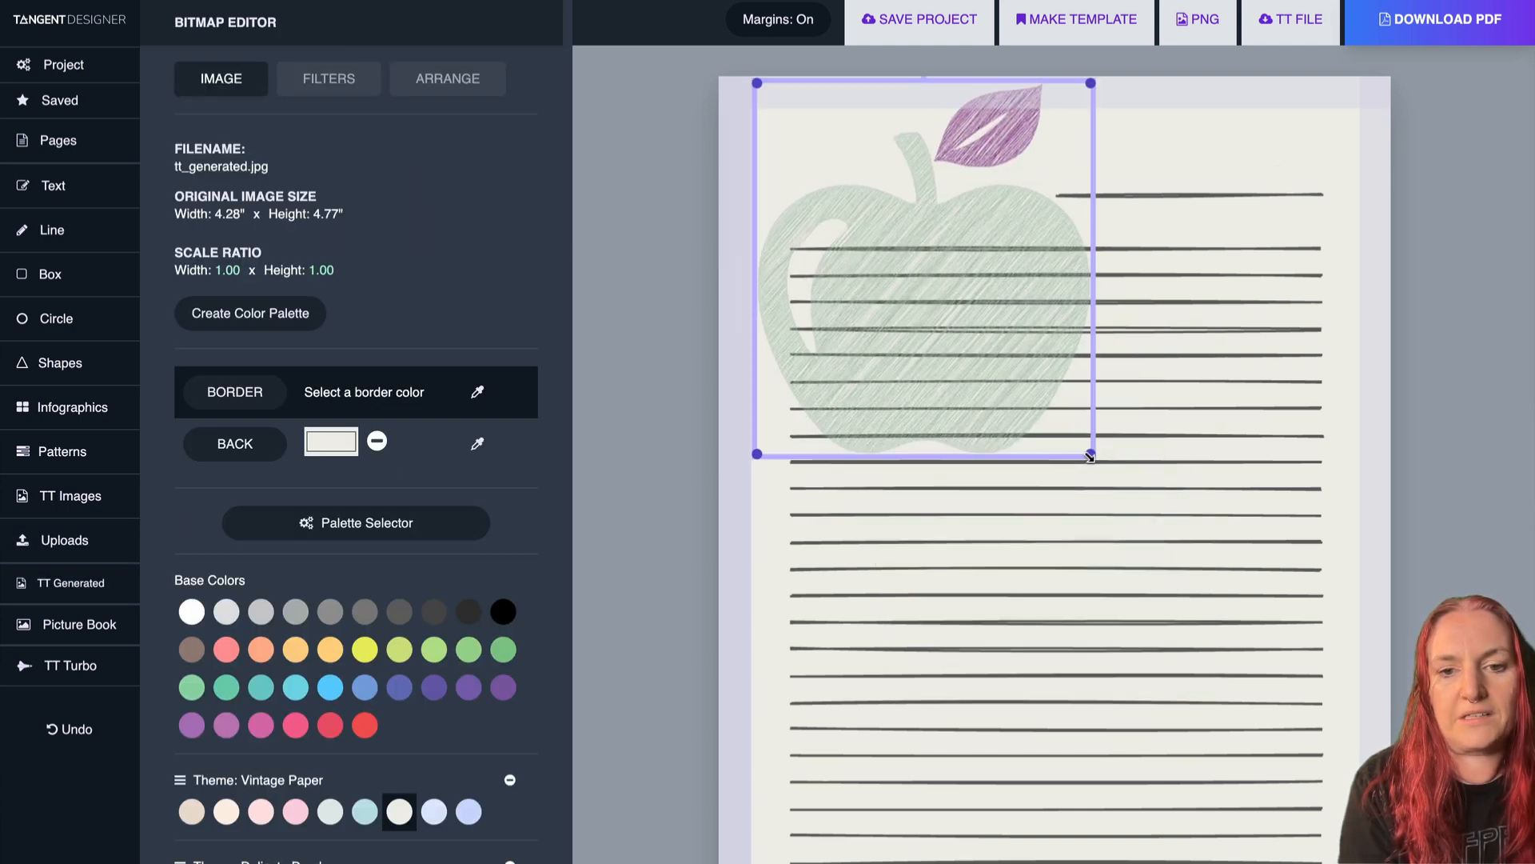
left_click_drag(1090, 453, 883, 196)
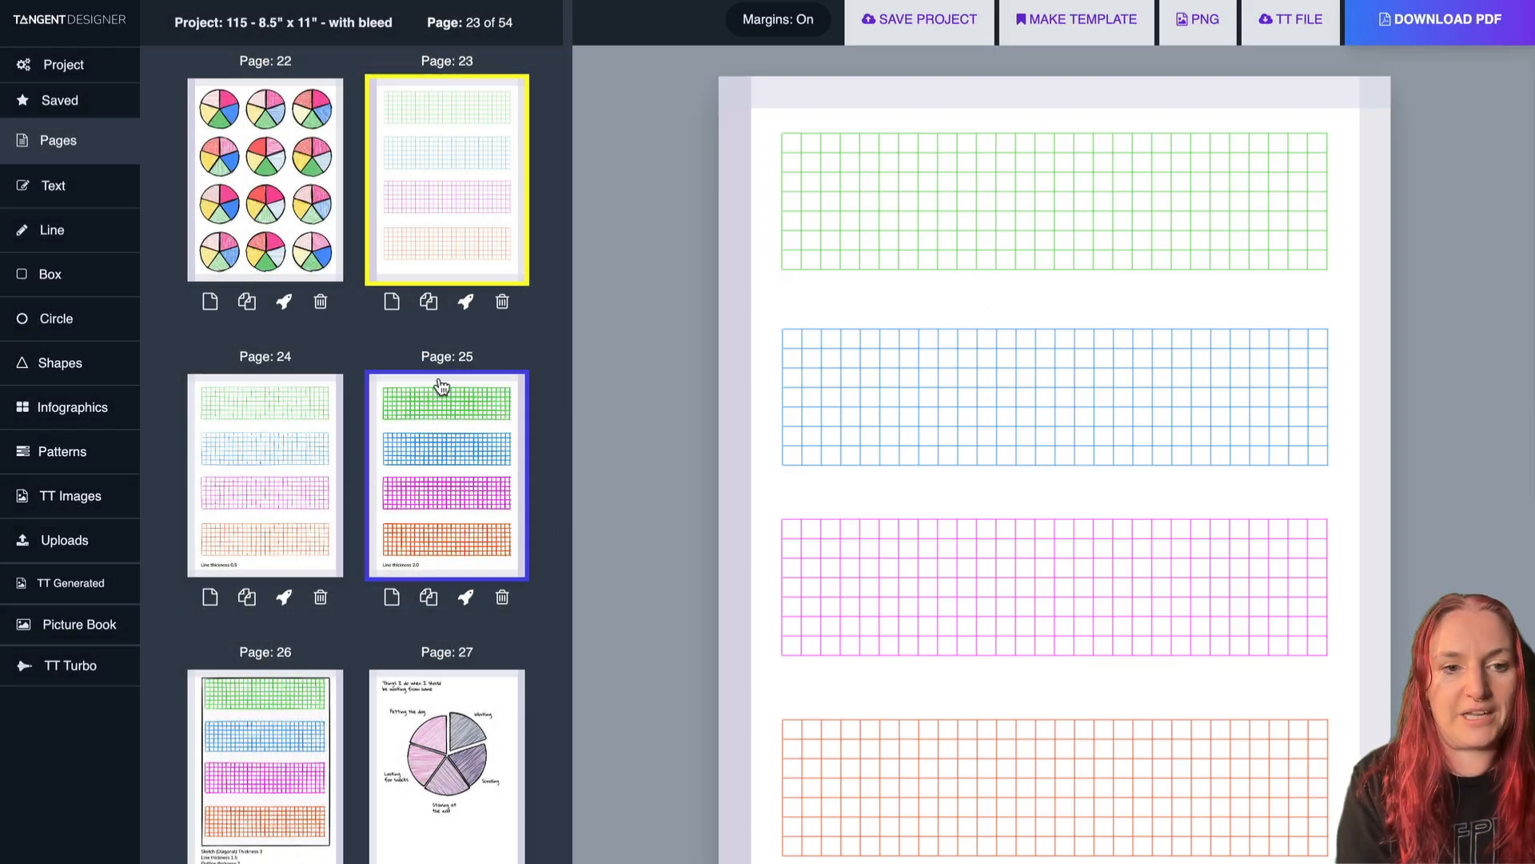
Insert a blank page after page 23 and add a box near its top, stretched across almost the full width between the margins.
left_click(392, 303)
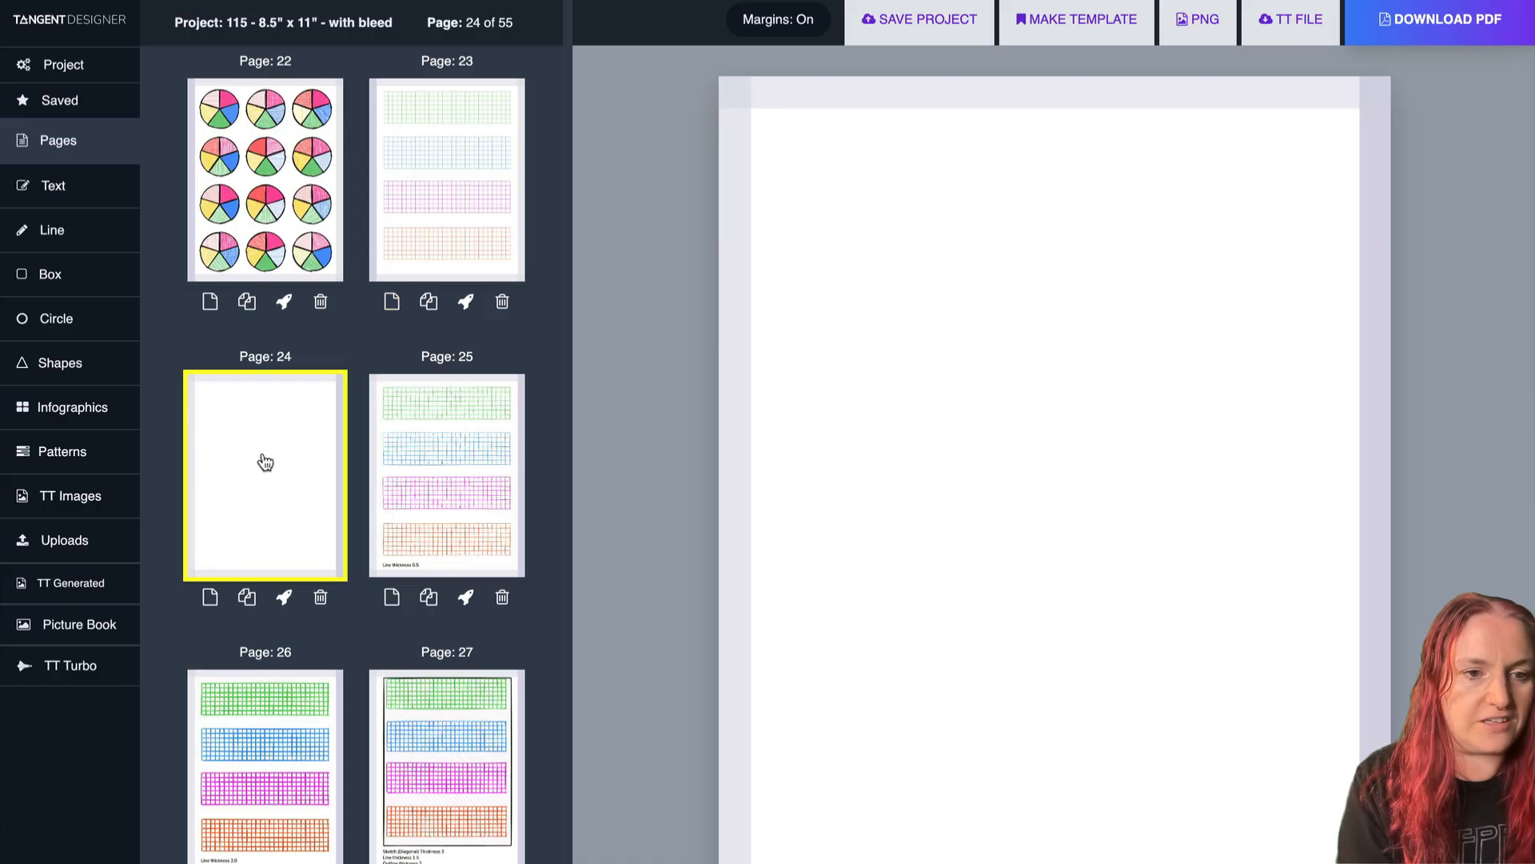
left_click(53, 275)
left_click_drag(1062, 445, 912, 285)
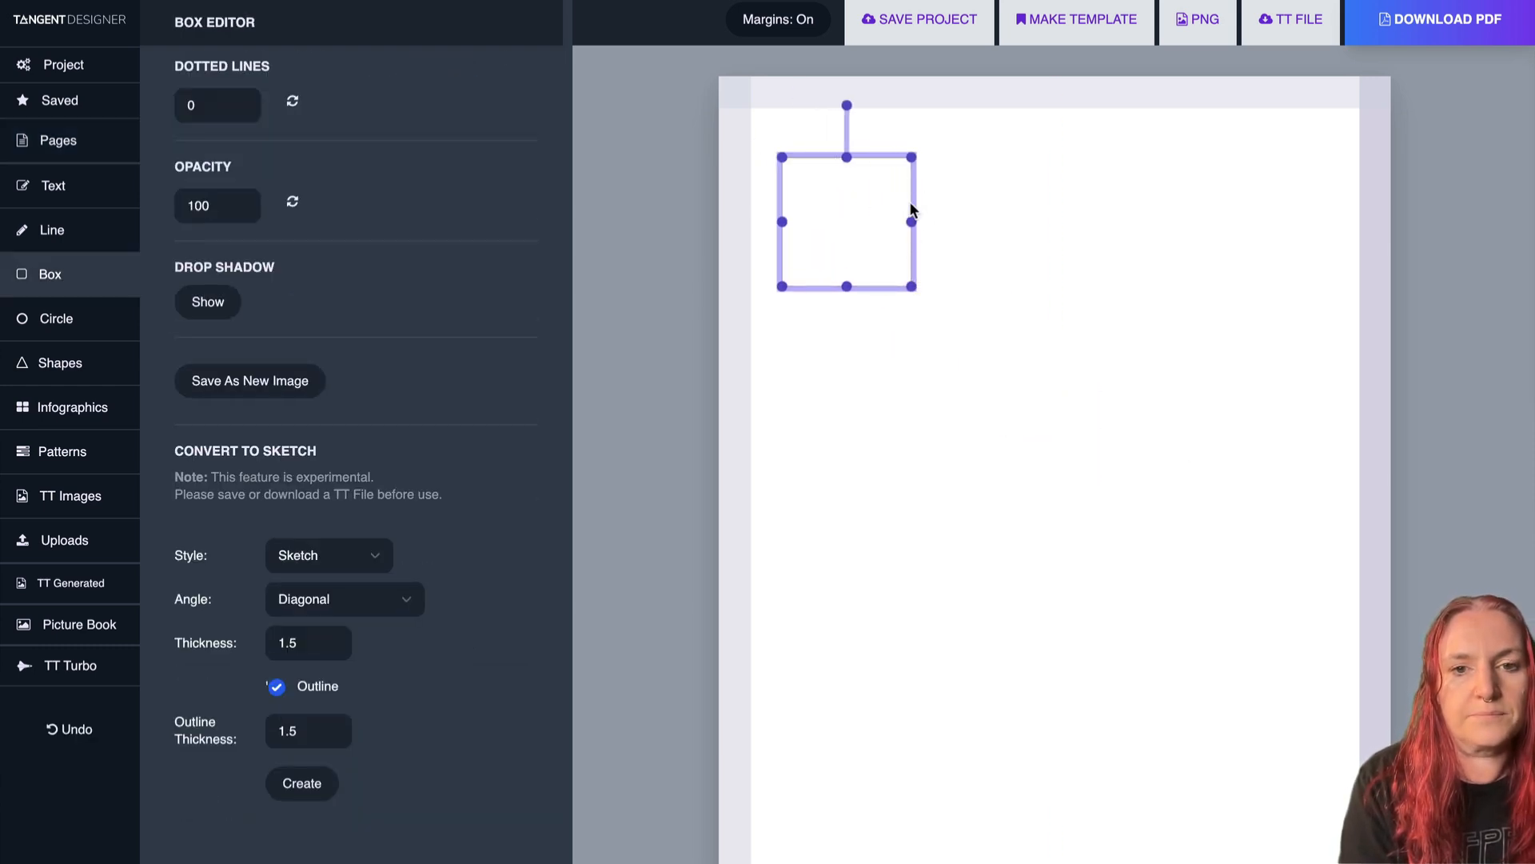
left_click_drag(912, 221, 1187, 225)
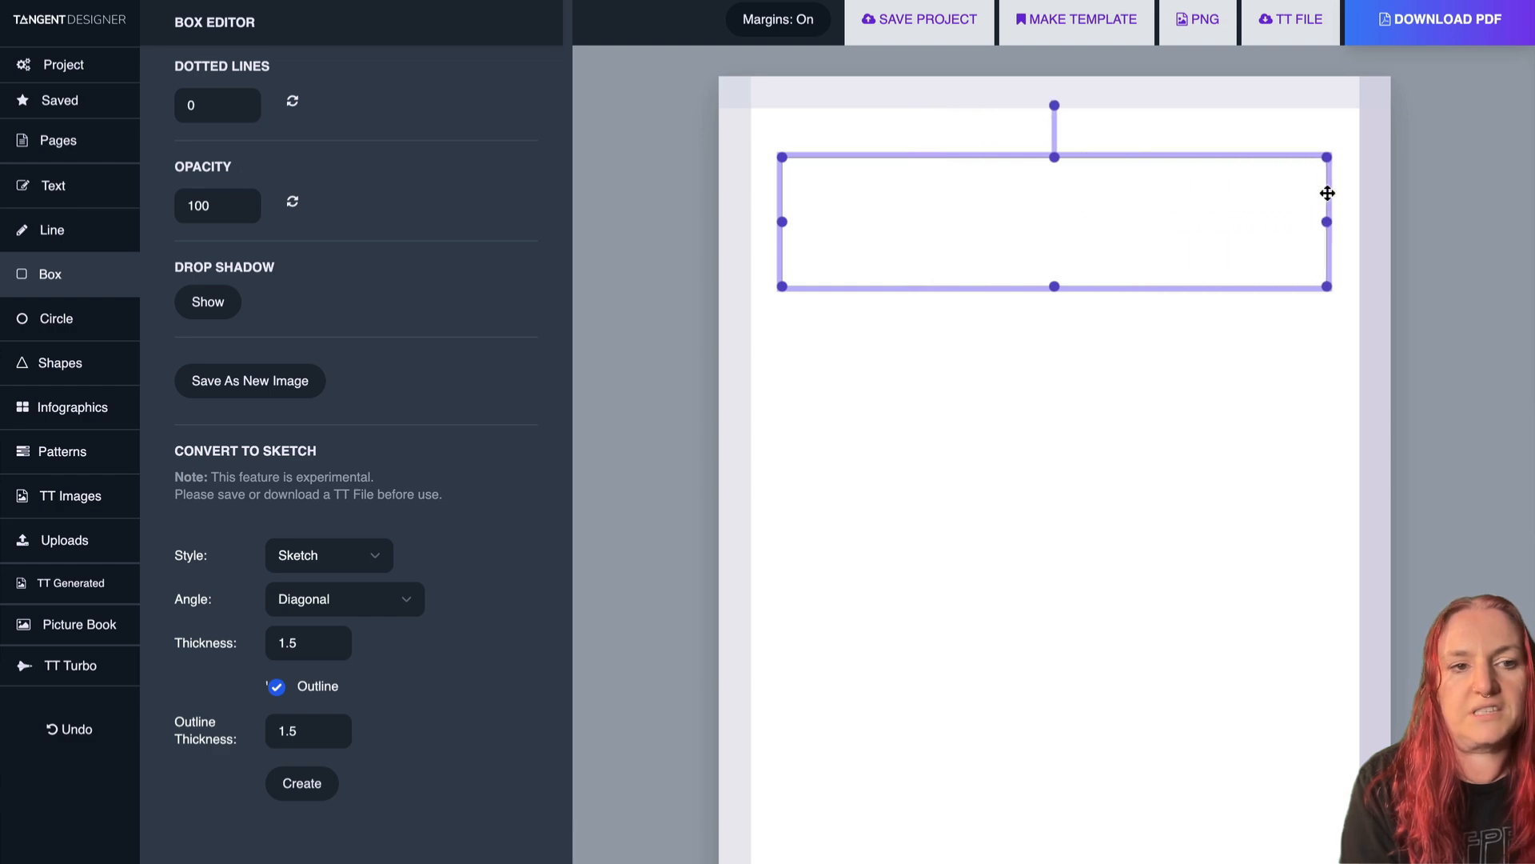
Set the box's lines and dots colour to the Urban Graffiti theme's pinkish red and fill the box with 4x4 graph paper.
scroll(448, 155, "up", 15)
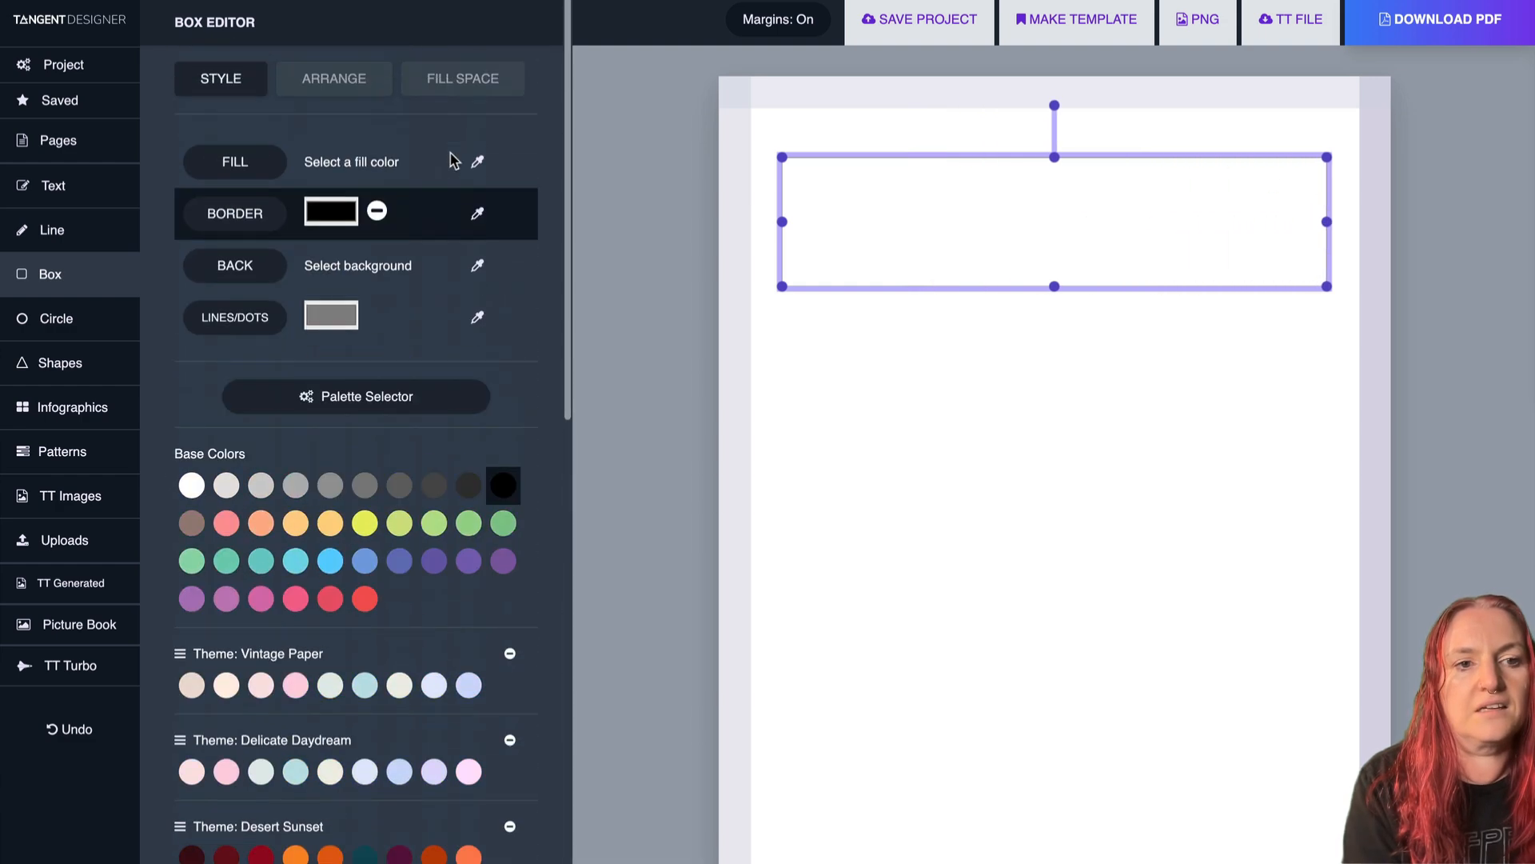
left_click(470, 85)
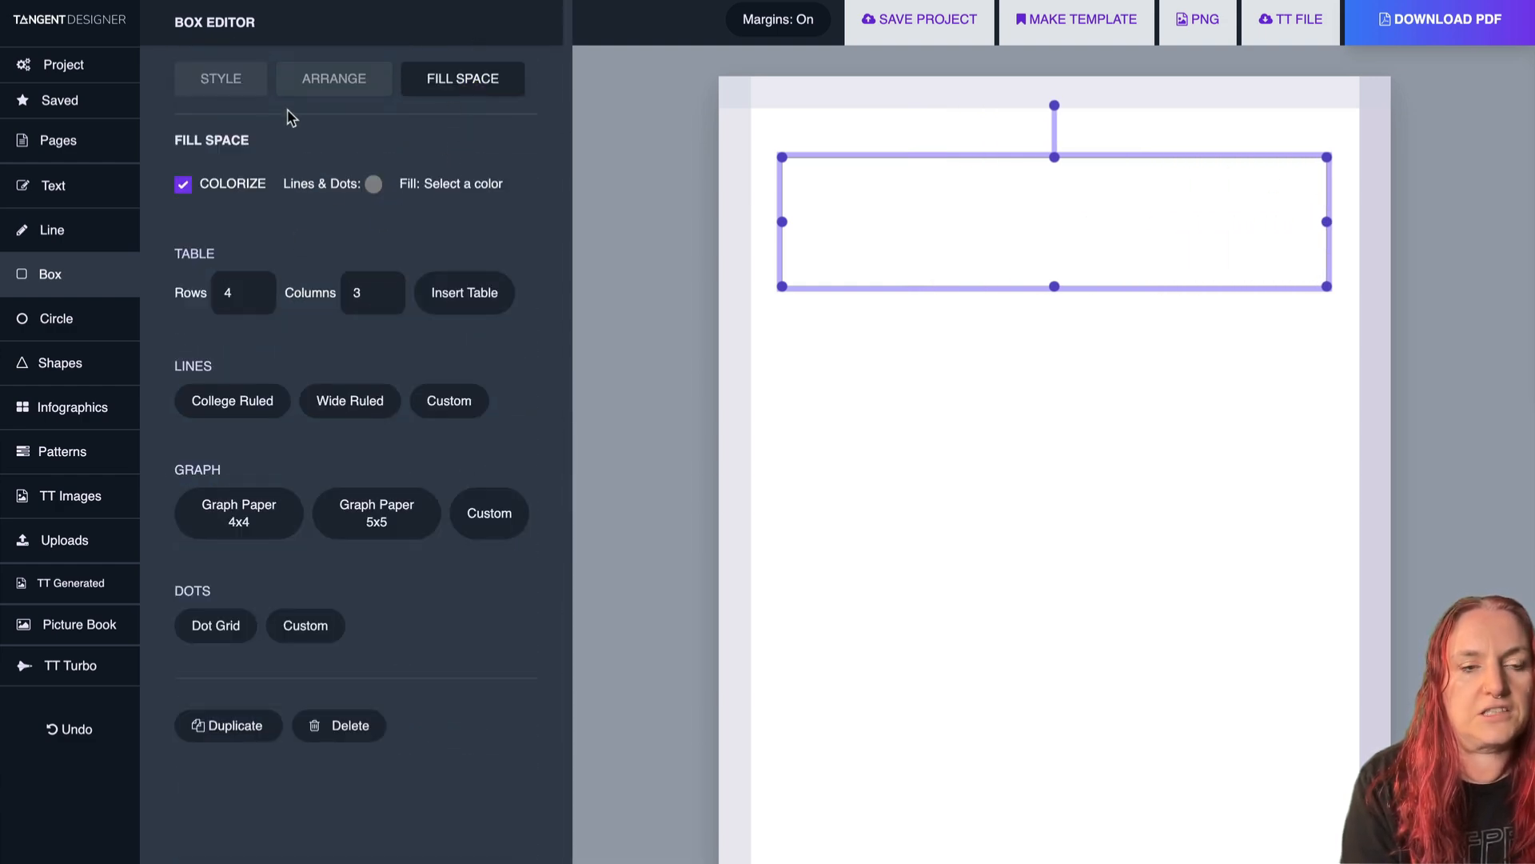
left_click(223, 77)
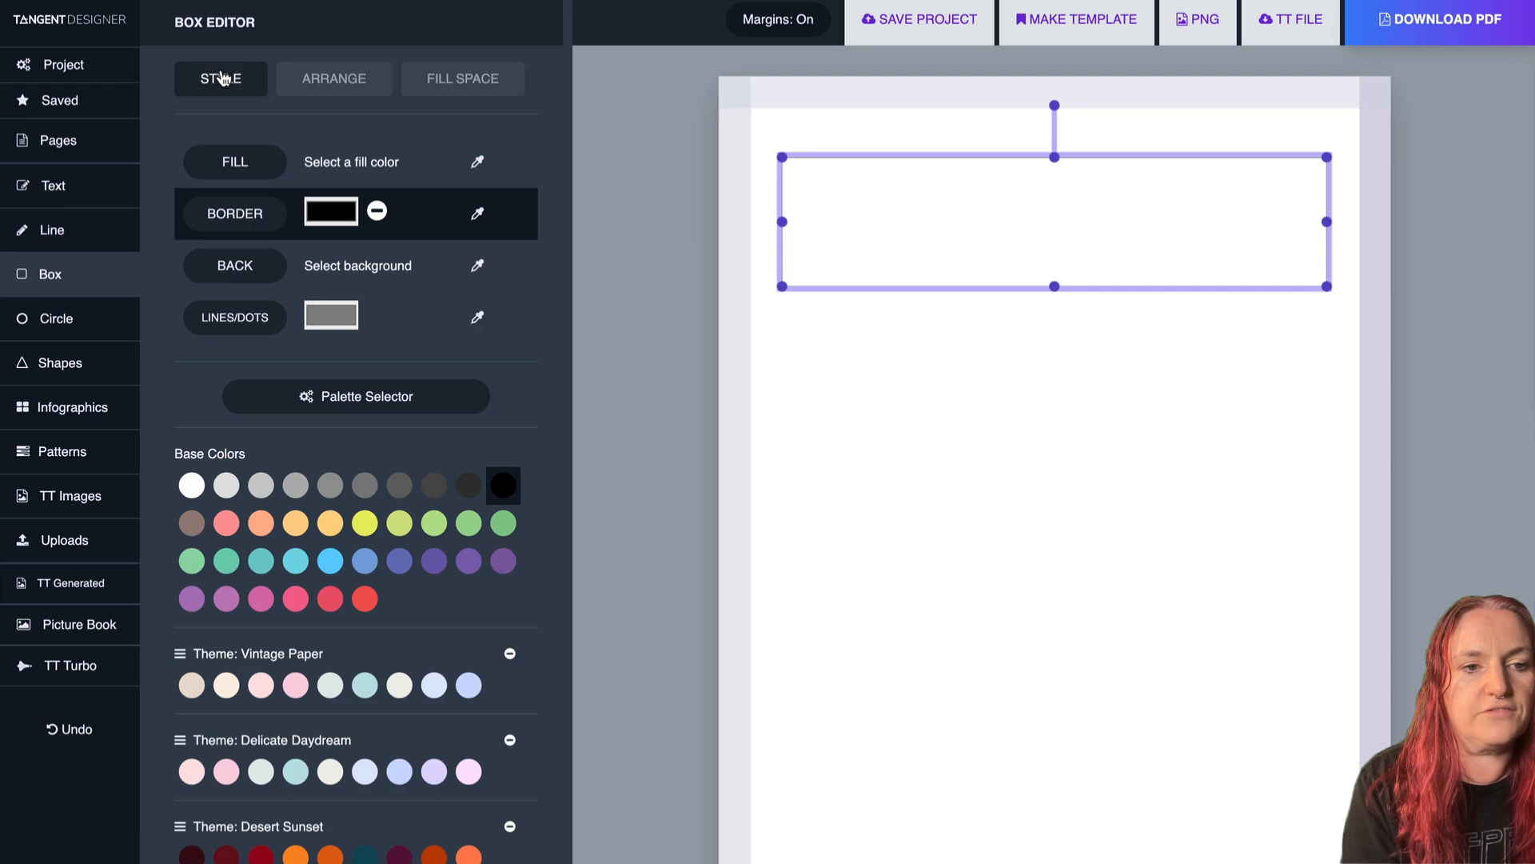
left_click(235, 320)
scroll(302, 538, "down", 5)
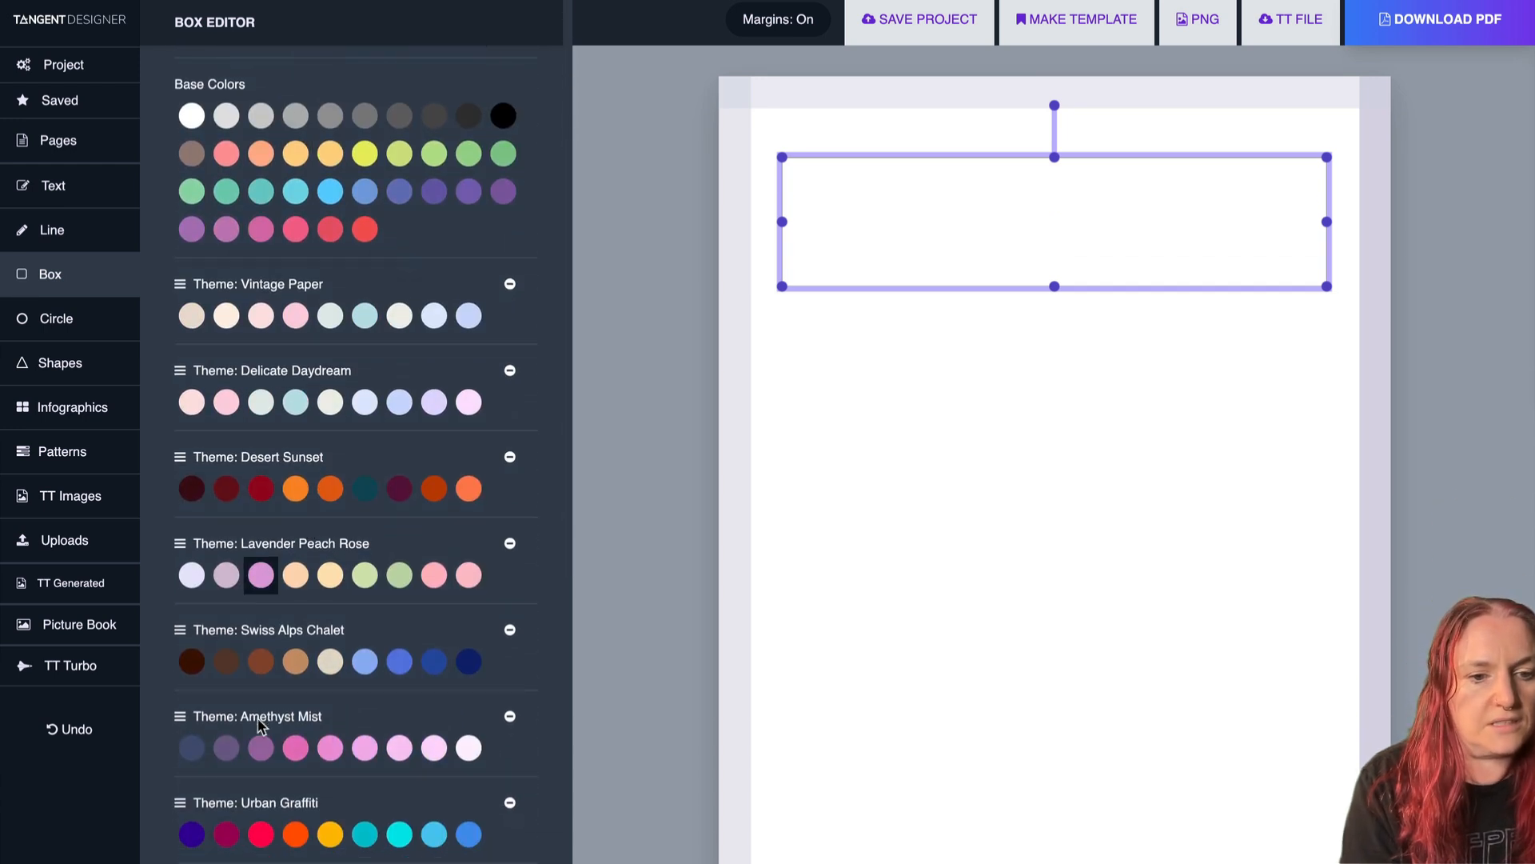
left_click(262, 836)
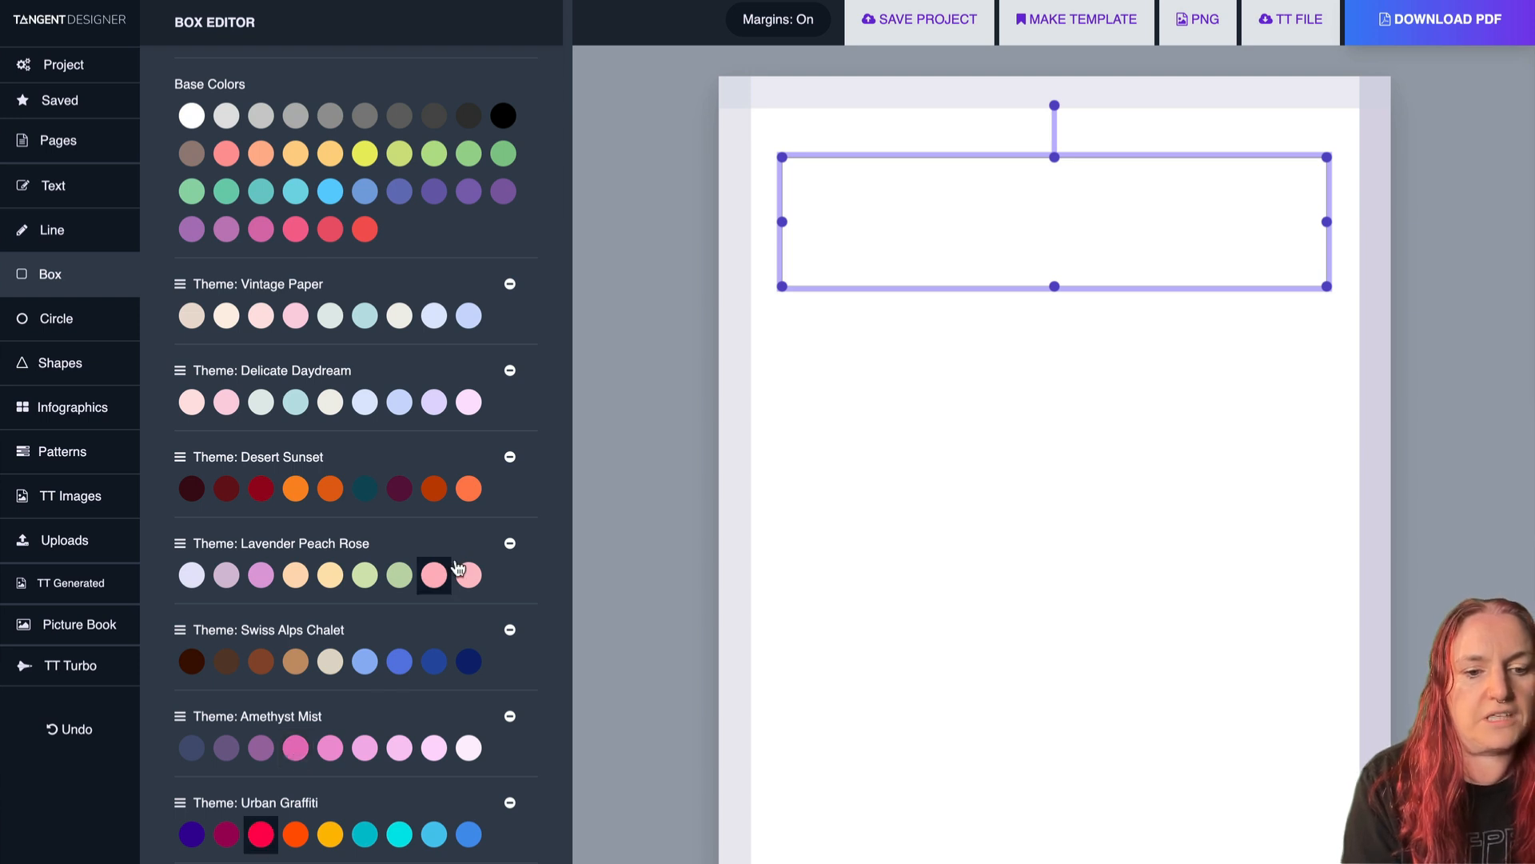
scroll(448, 576, "up", 5)
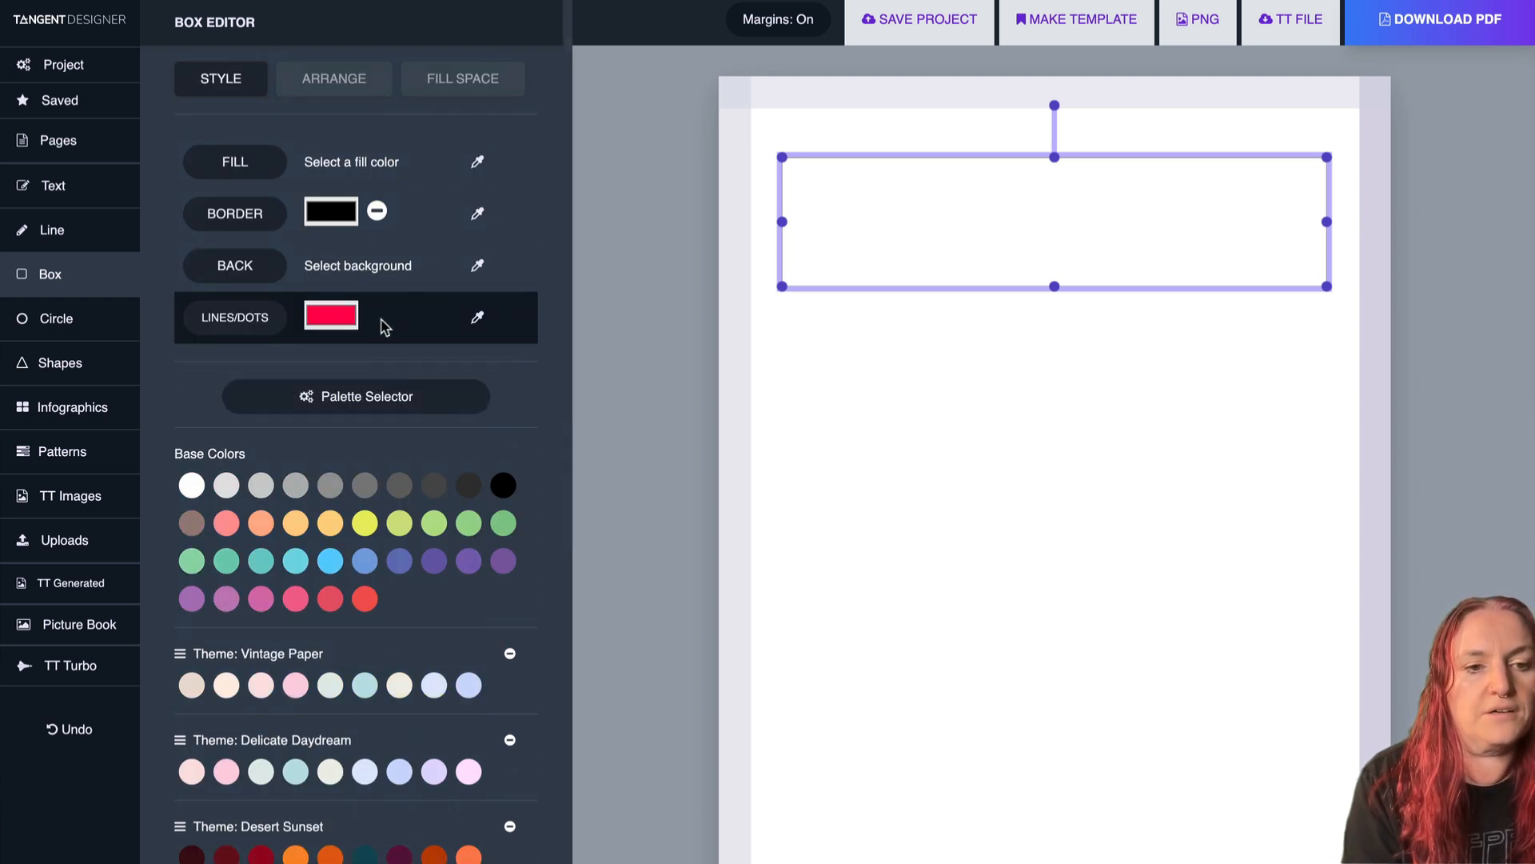
left_click(484, 82)
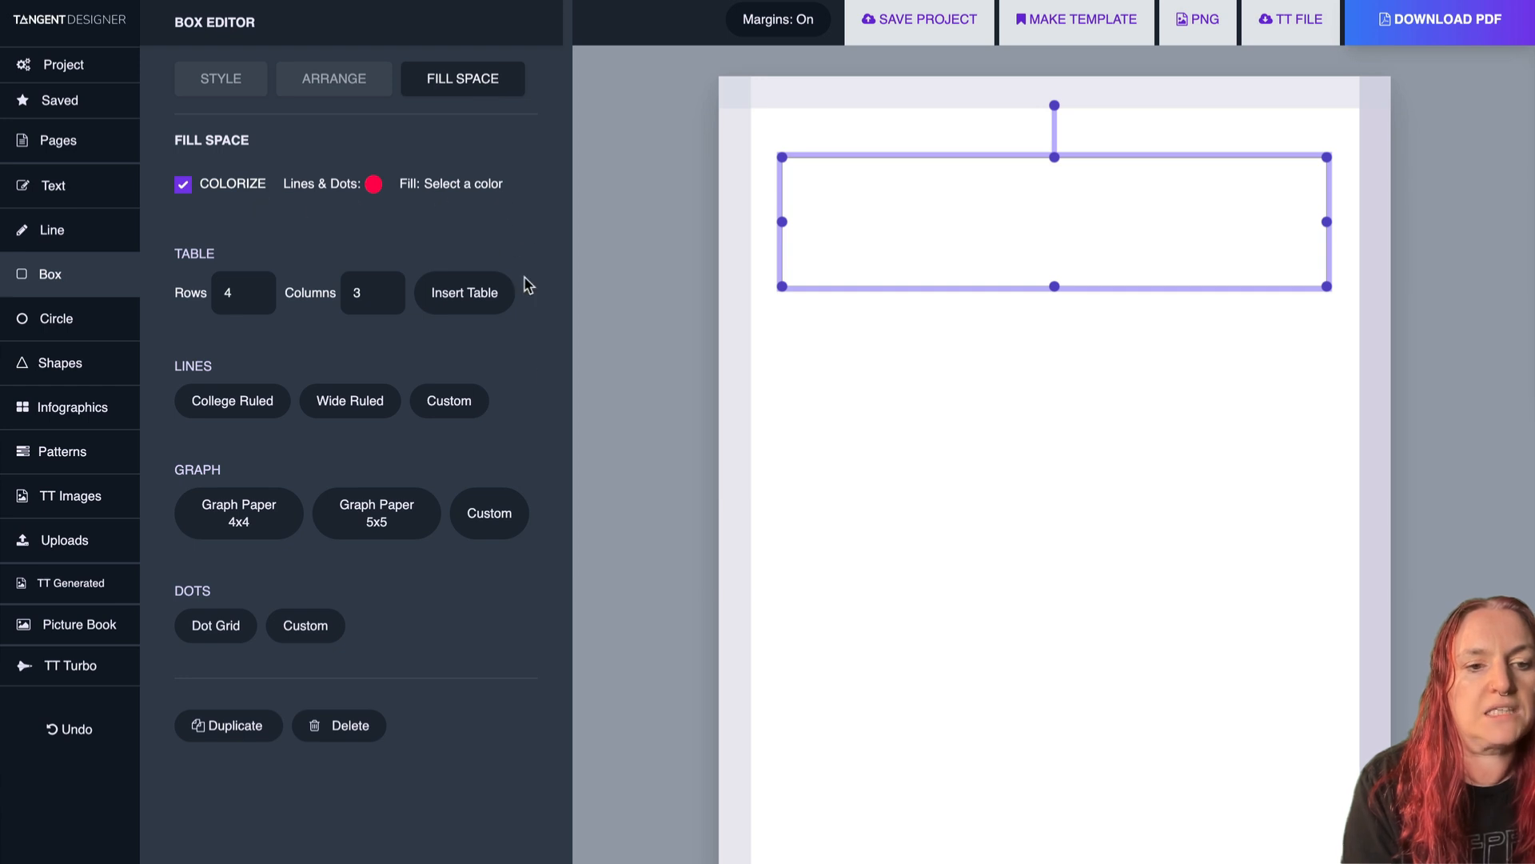
left_click(238, 506)
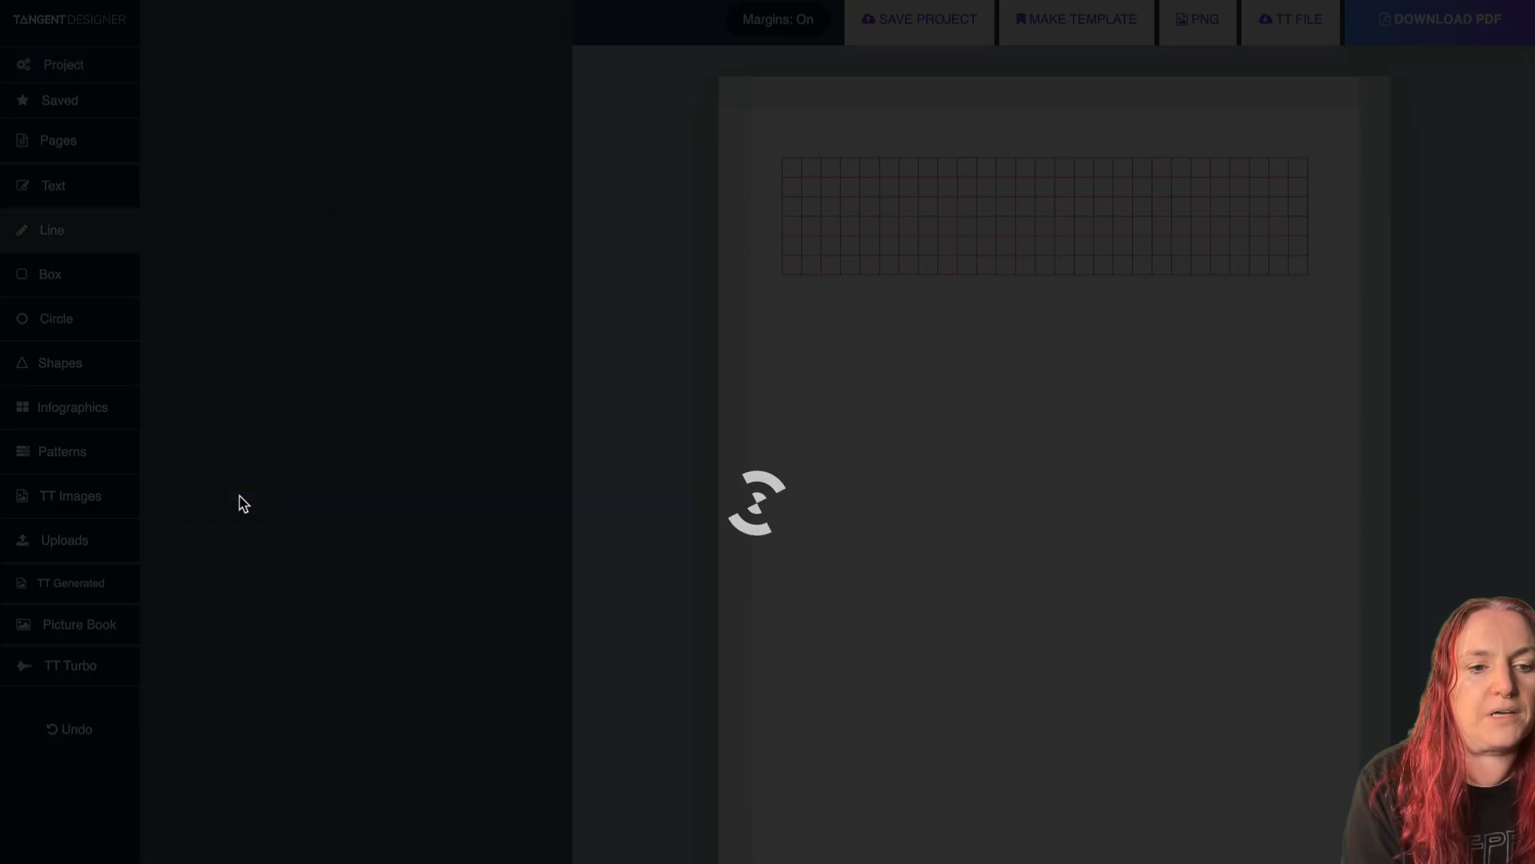
Convert all the graph paper lines to the diagonal Sketch style with a thickness of 1.5, line thickness of 2.5 and outline thickness of 1.5.
left_click_drag(774, 301, 1371, 121)
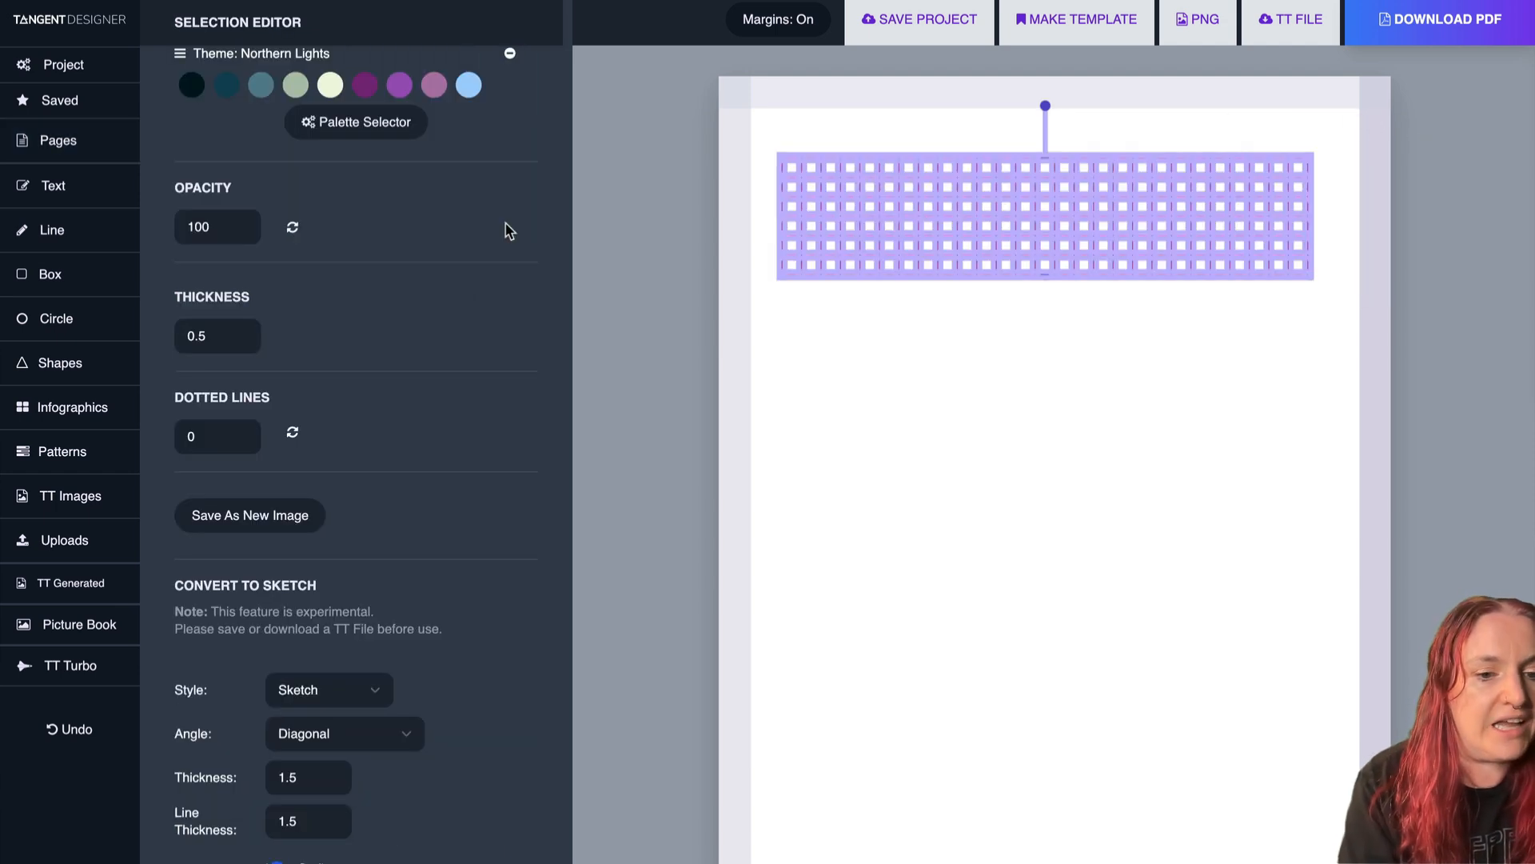
left_click(330, 818)
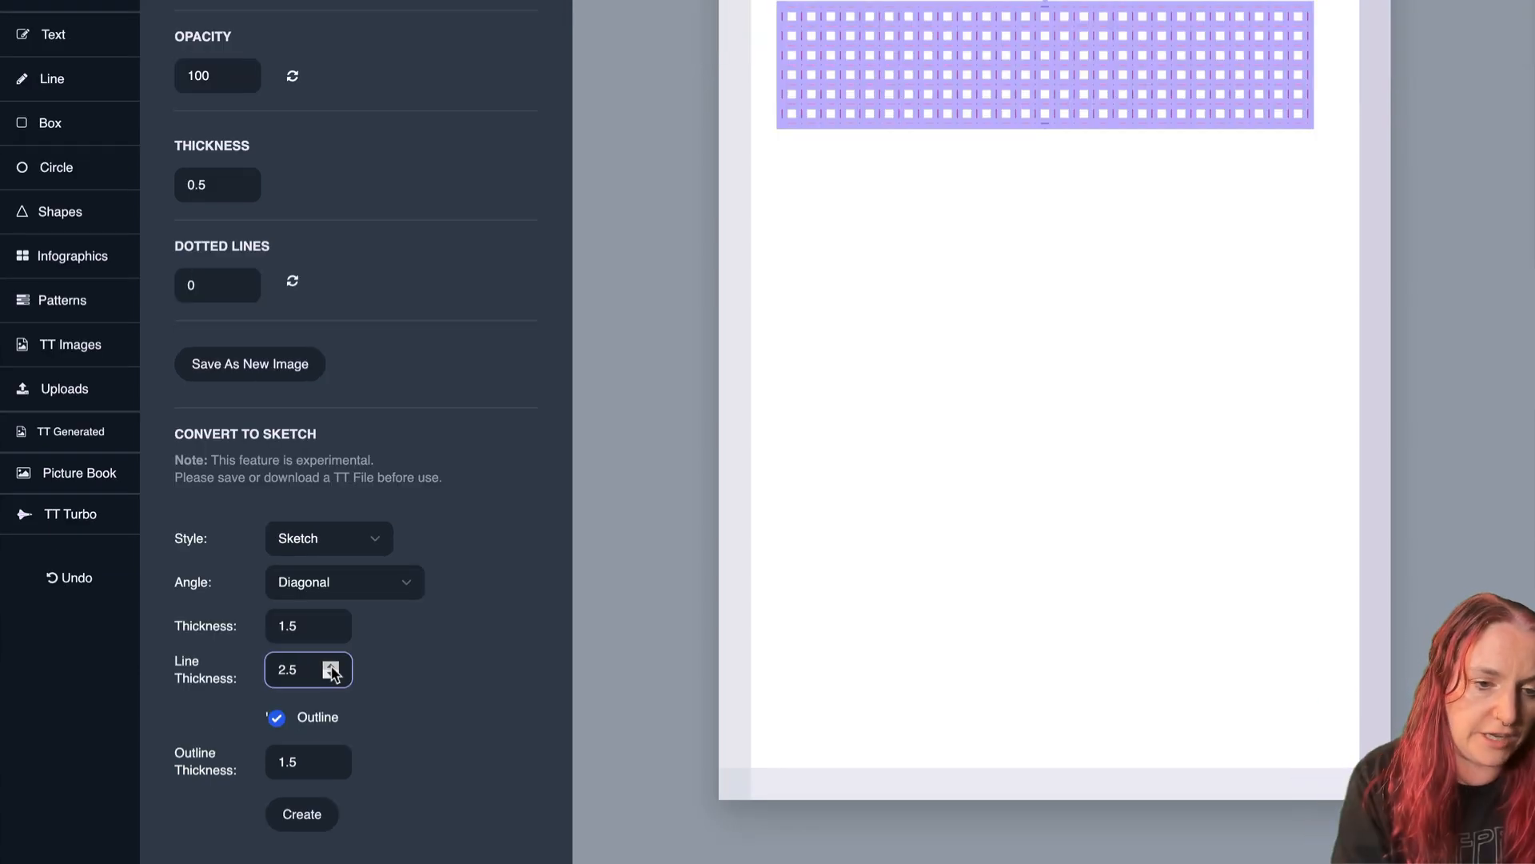
left_click(301, 820)
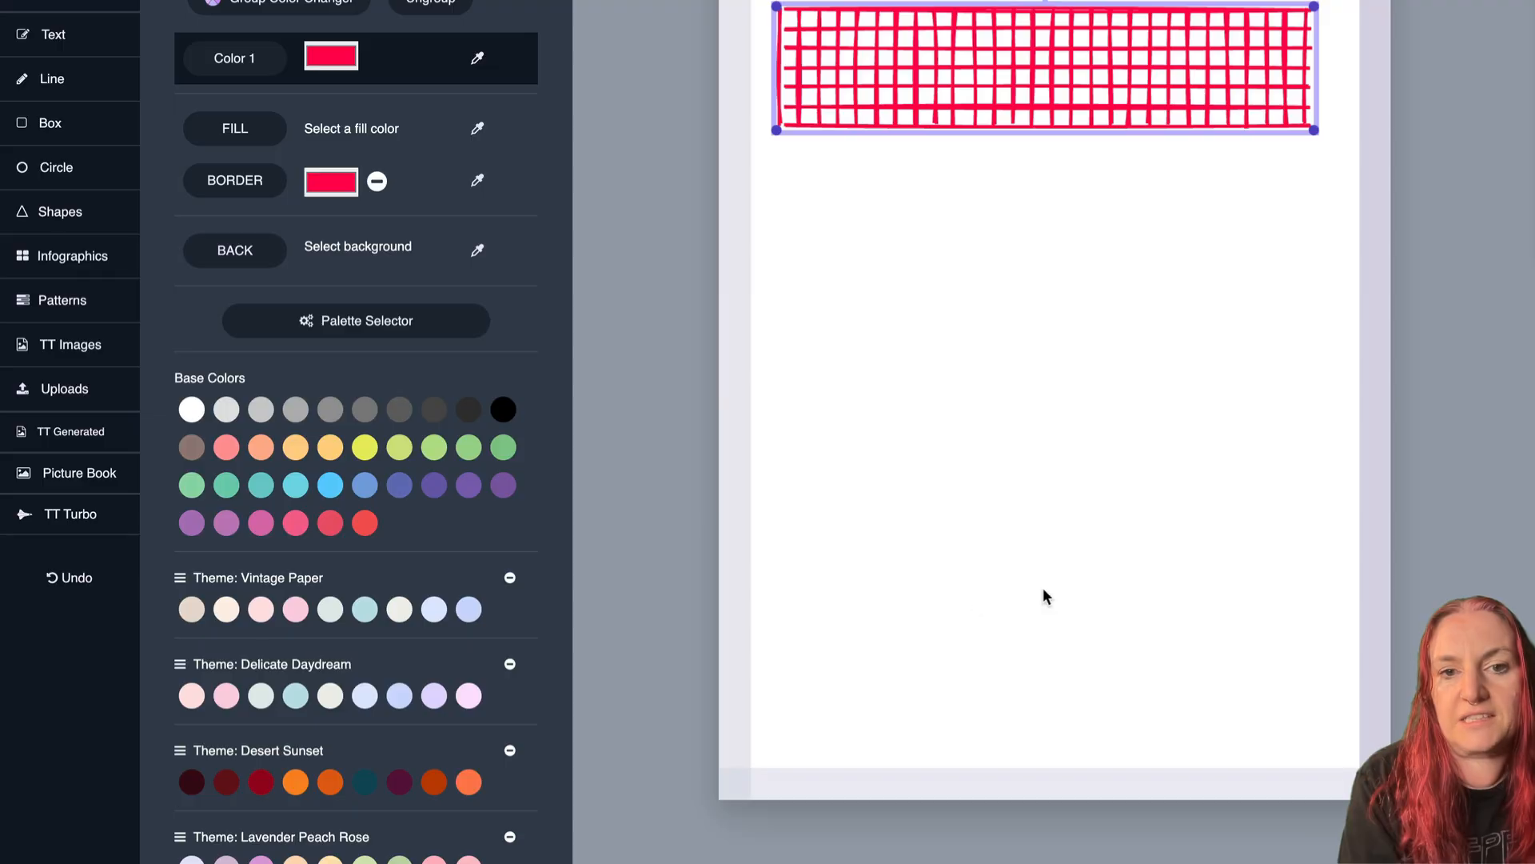
scroll(1043, 587, "up", 2)
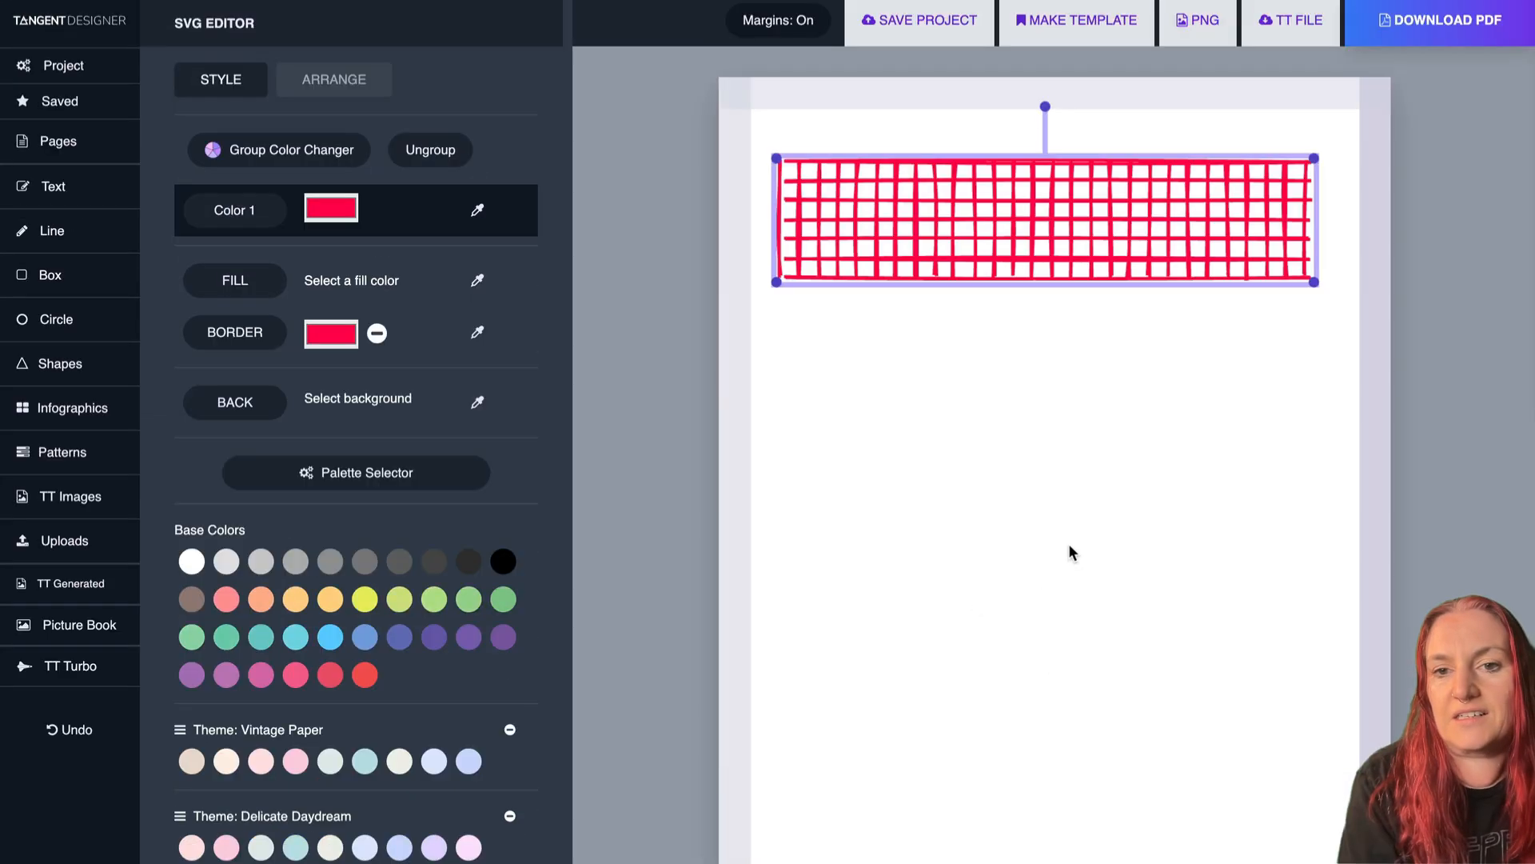
Deselect the sketched grid and compare the thin and thick graph paper samples on pages 25 and 26.
left_click(1069, 545)
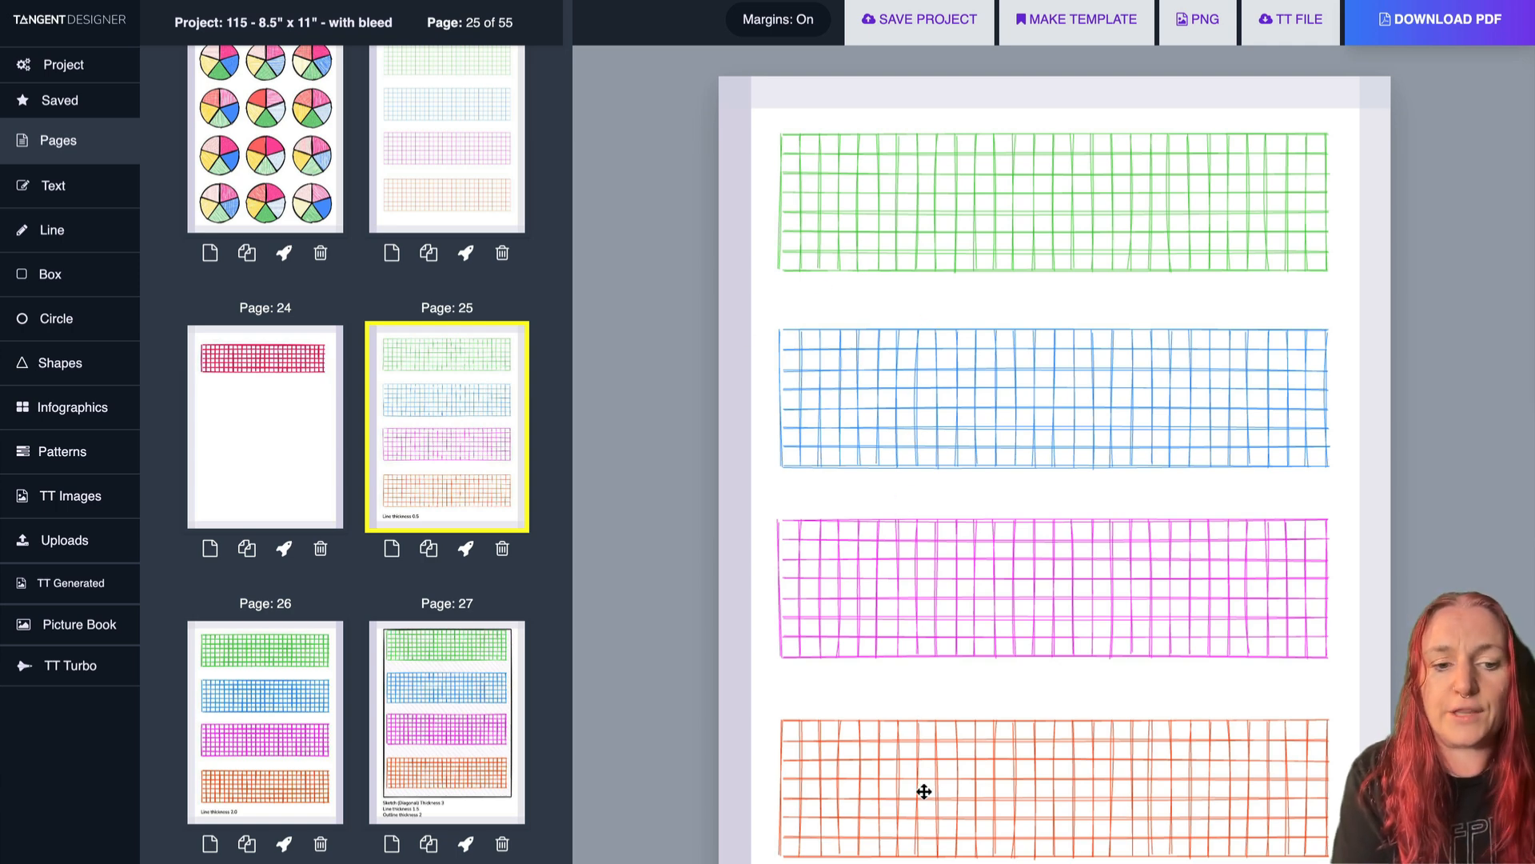
left_click(261, 789)
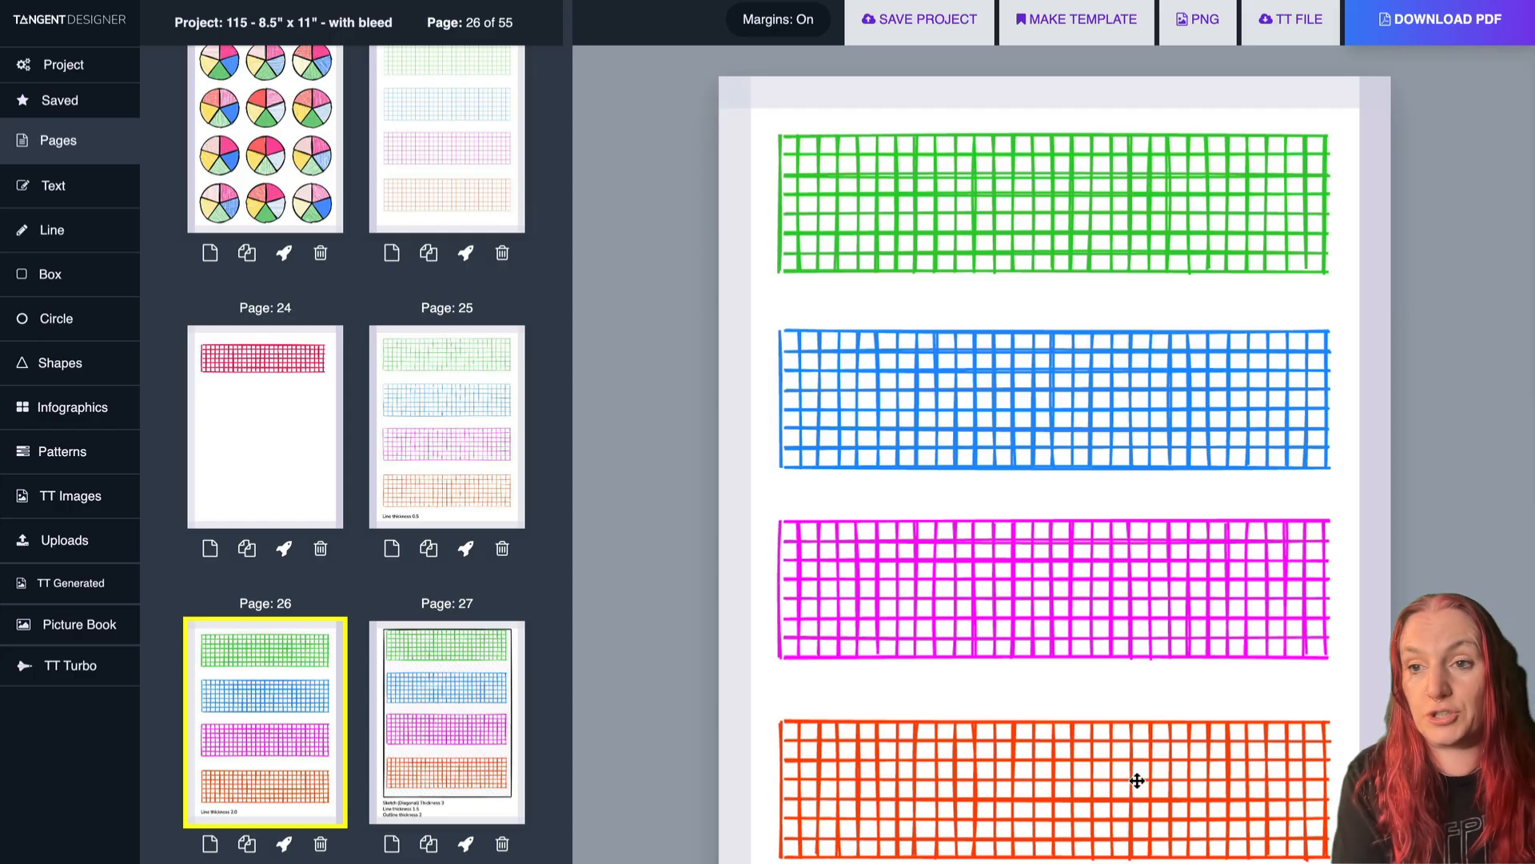
left_click(449, 473)
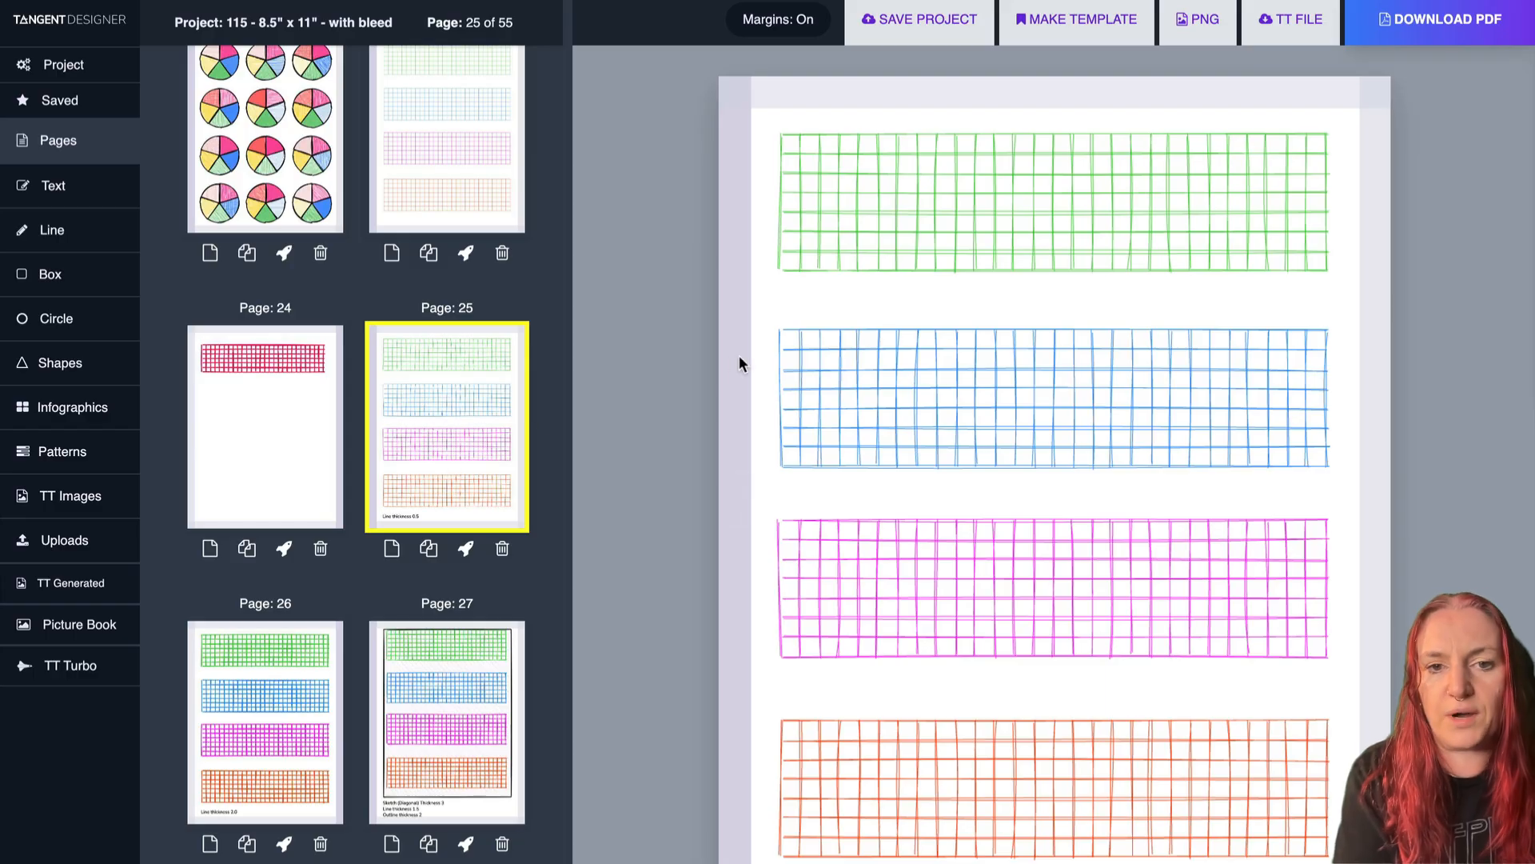
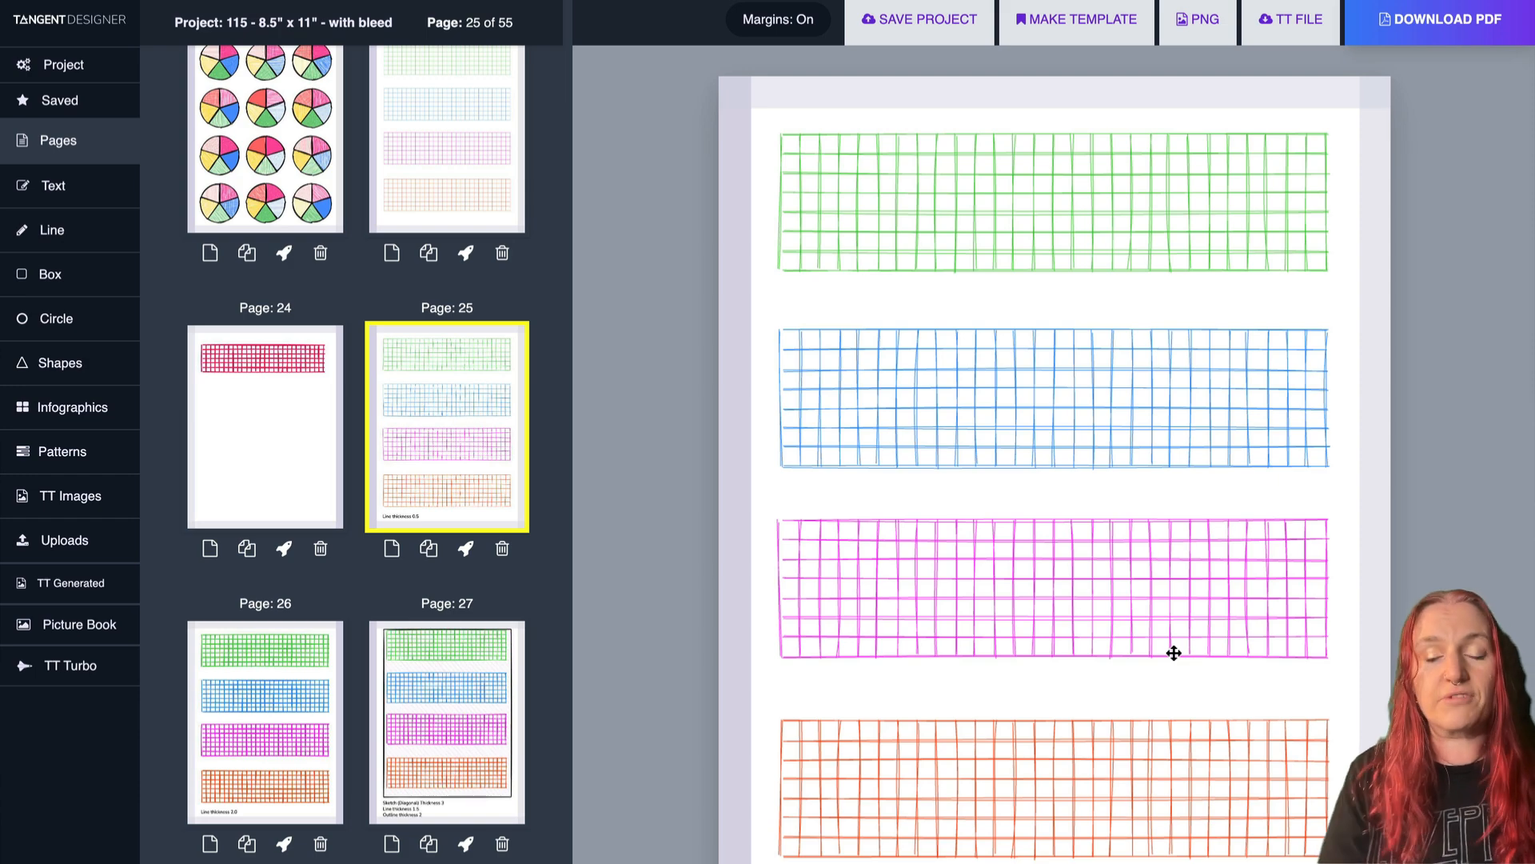
Insert a blank page after page 24 and add a heart shape, enlarged to almost the full width and centred between the margins.
left_click(278, 166)
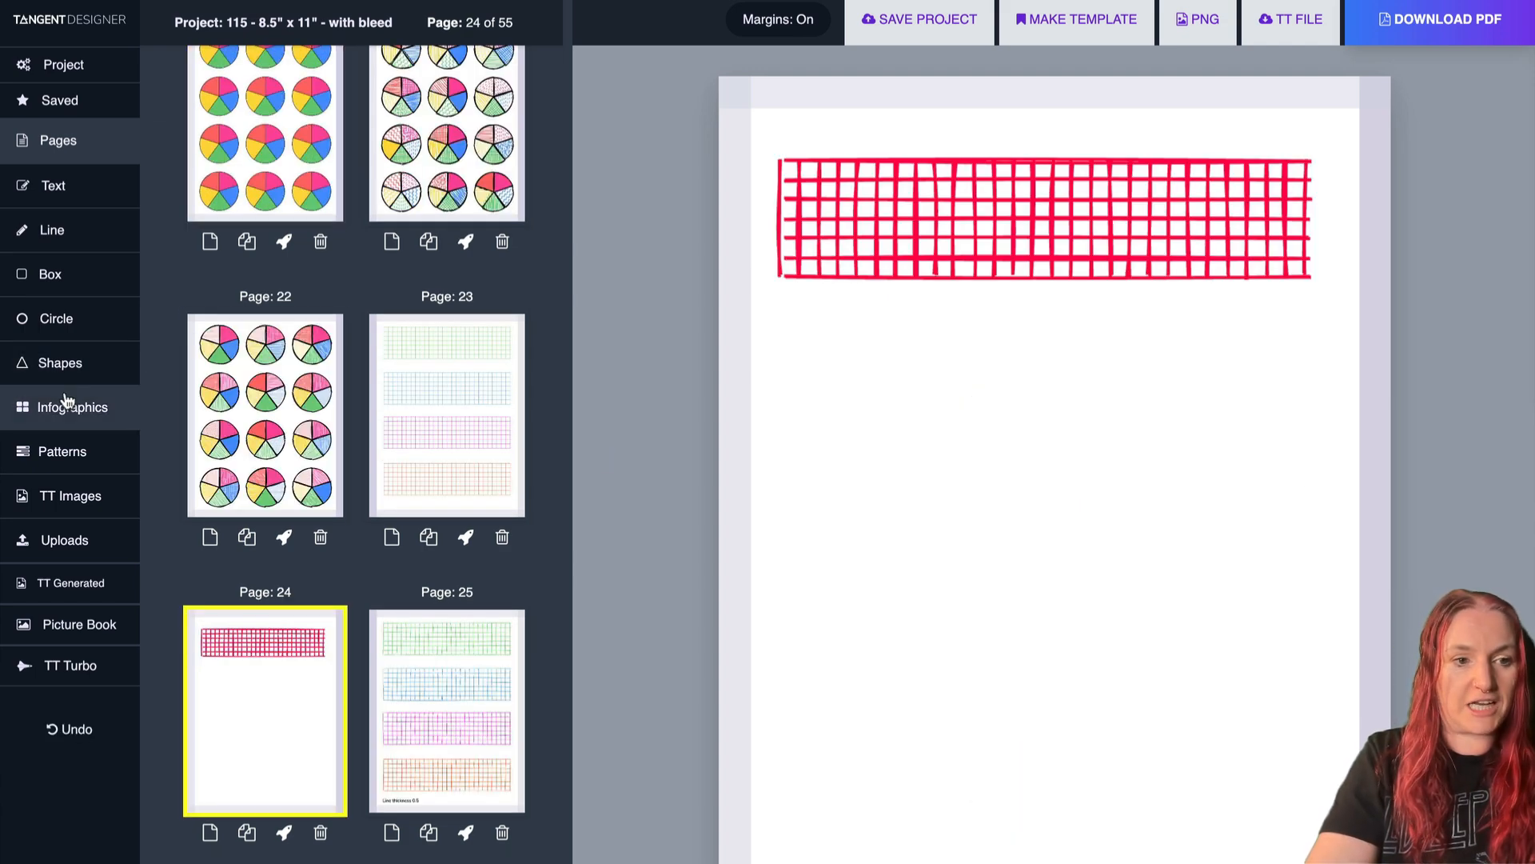
left_click(51, 369)
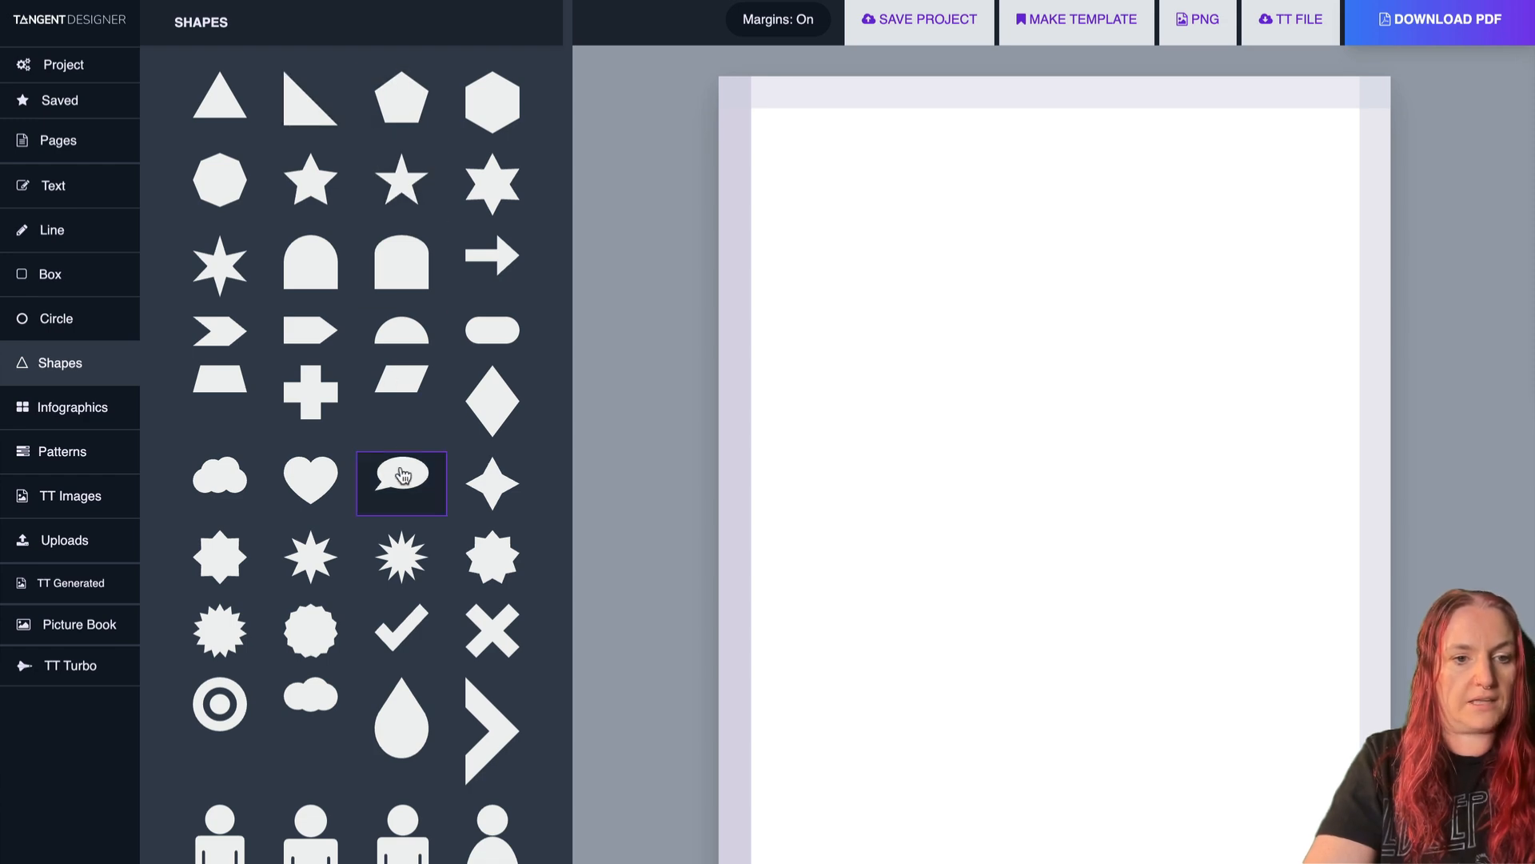
left_click(312, 478)
left_click(888, 227)
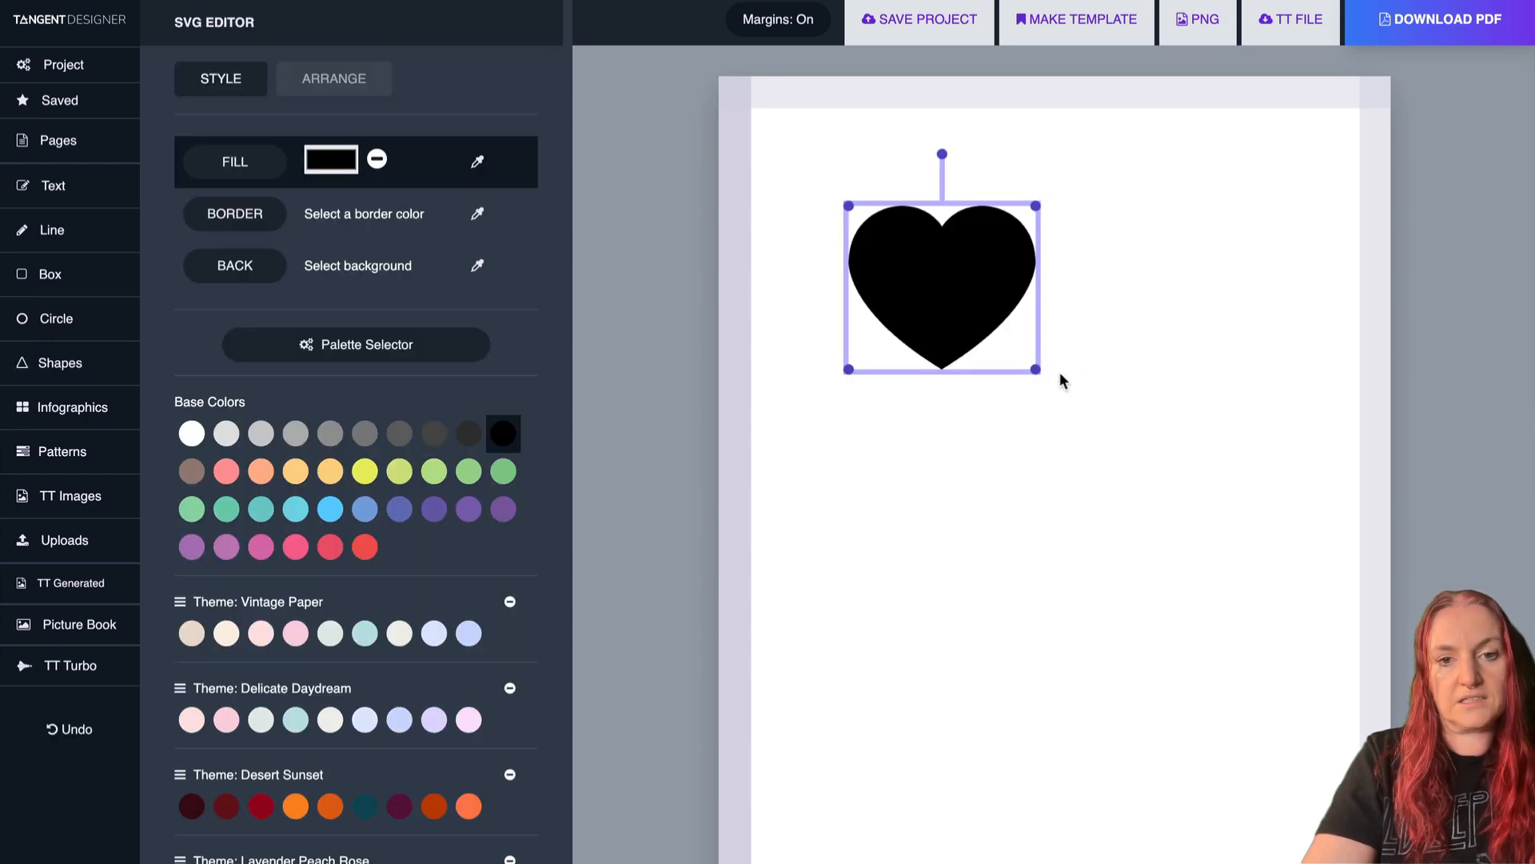
left_click_drag(1037, 368, 1330, 743)
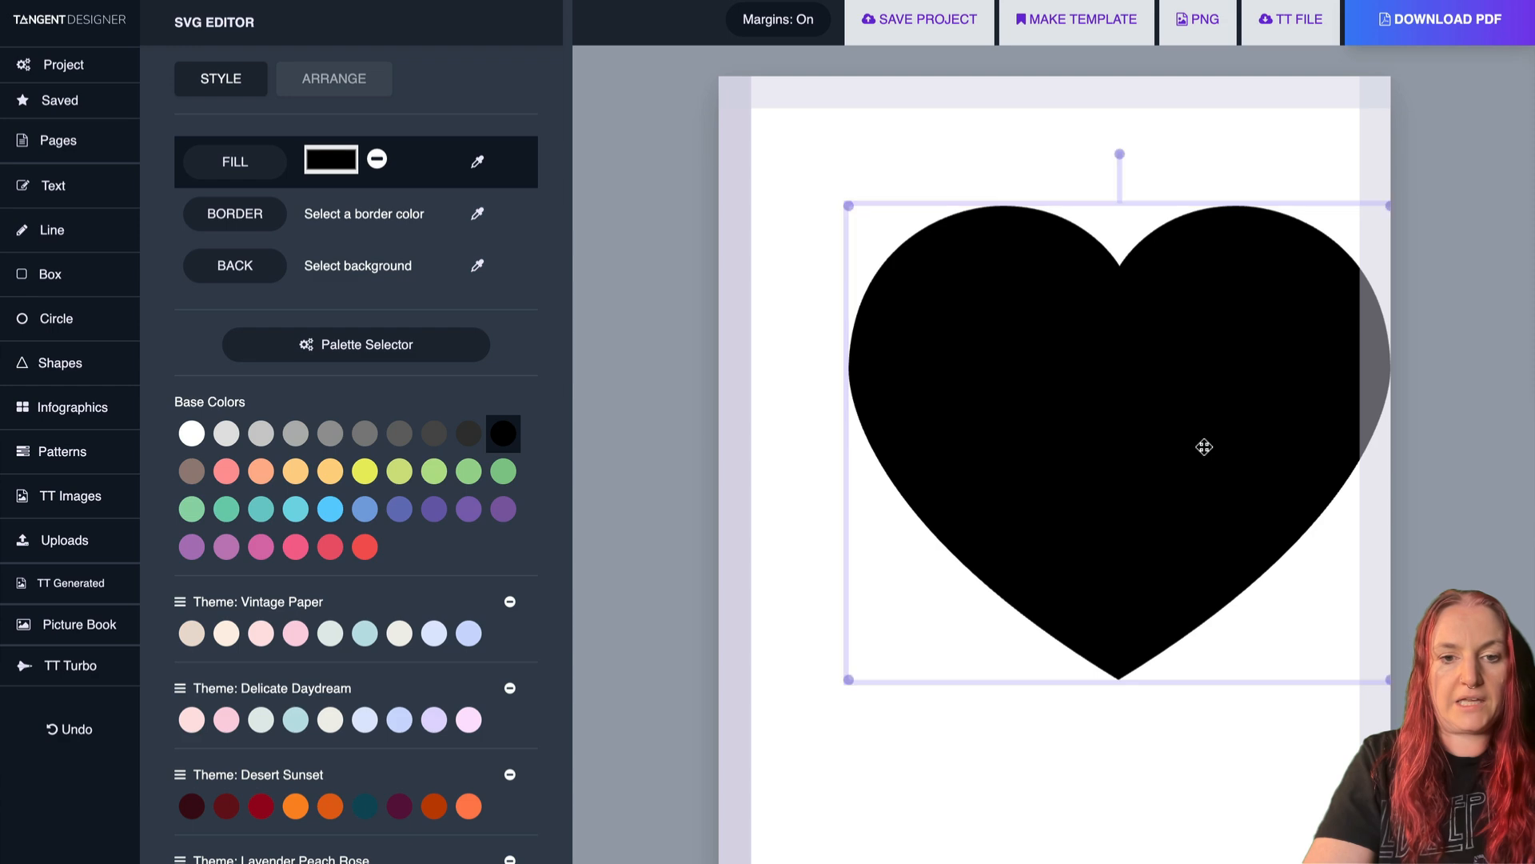
left_click_drag(1203, 445, 1148, 521)
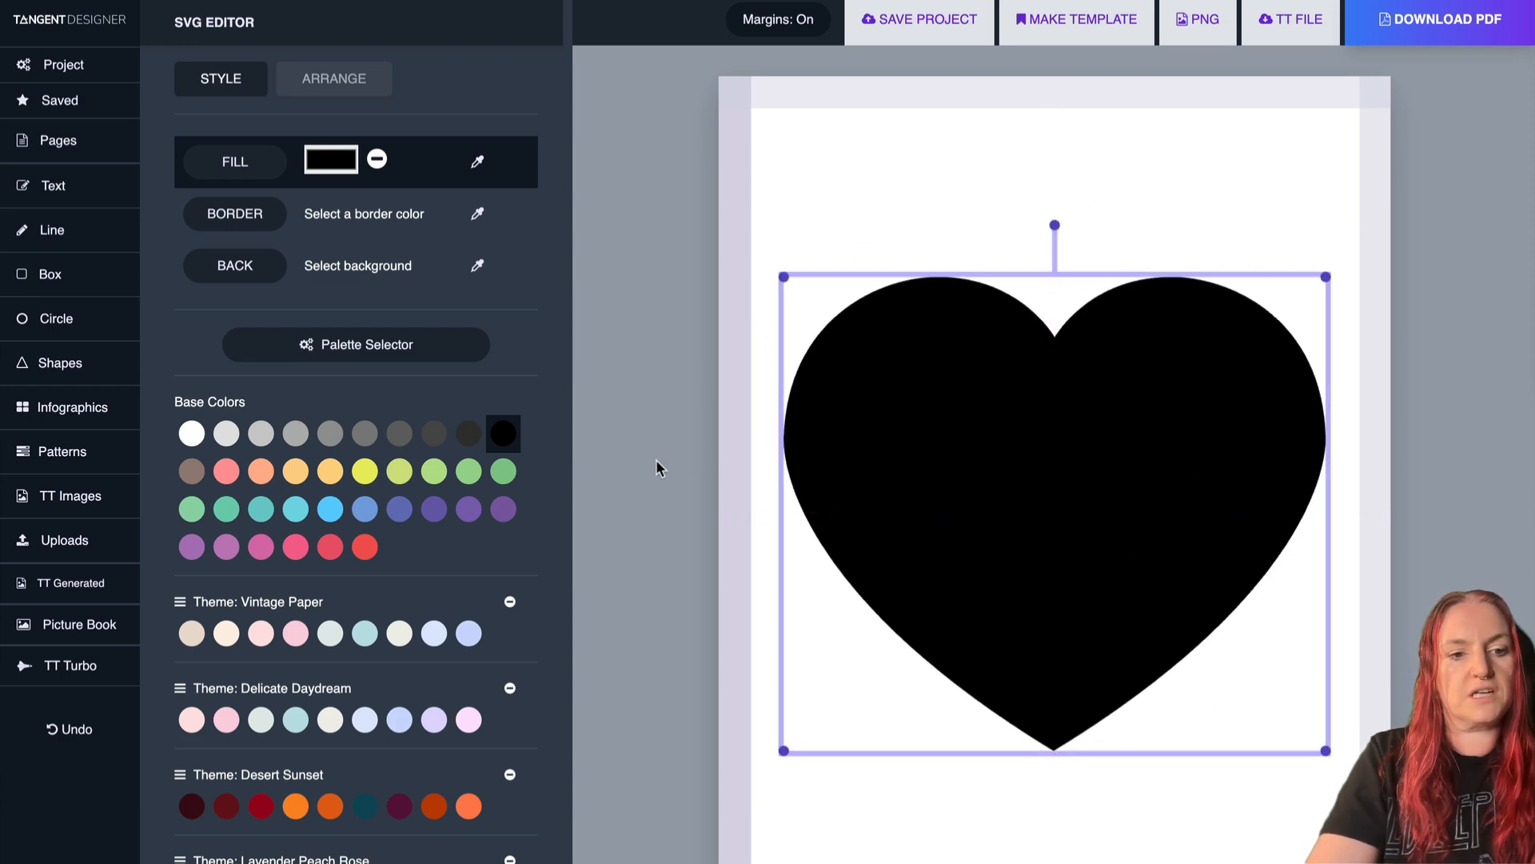
Fill the heart with the Vintage Paper theme's pink and convert it to the diagonal Sketch style with thickness 1 and no outline.
left_click(295, 633)
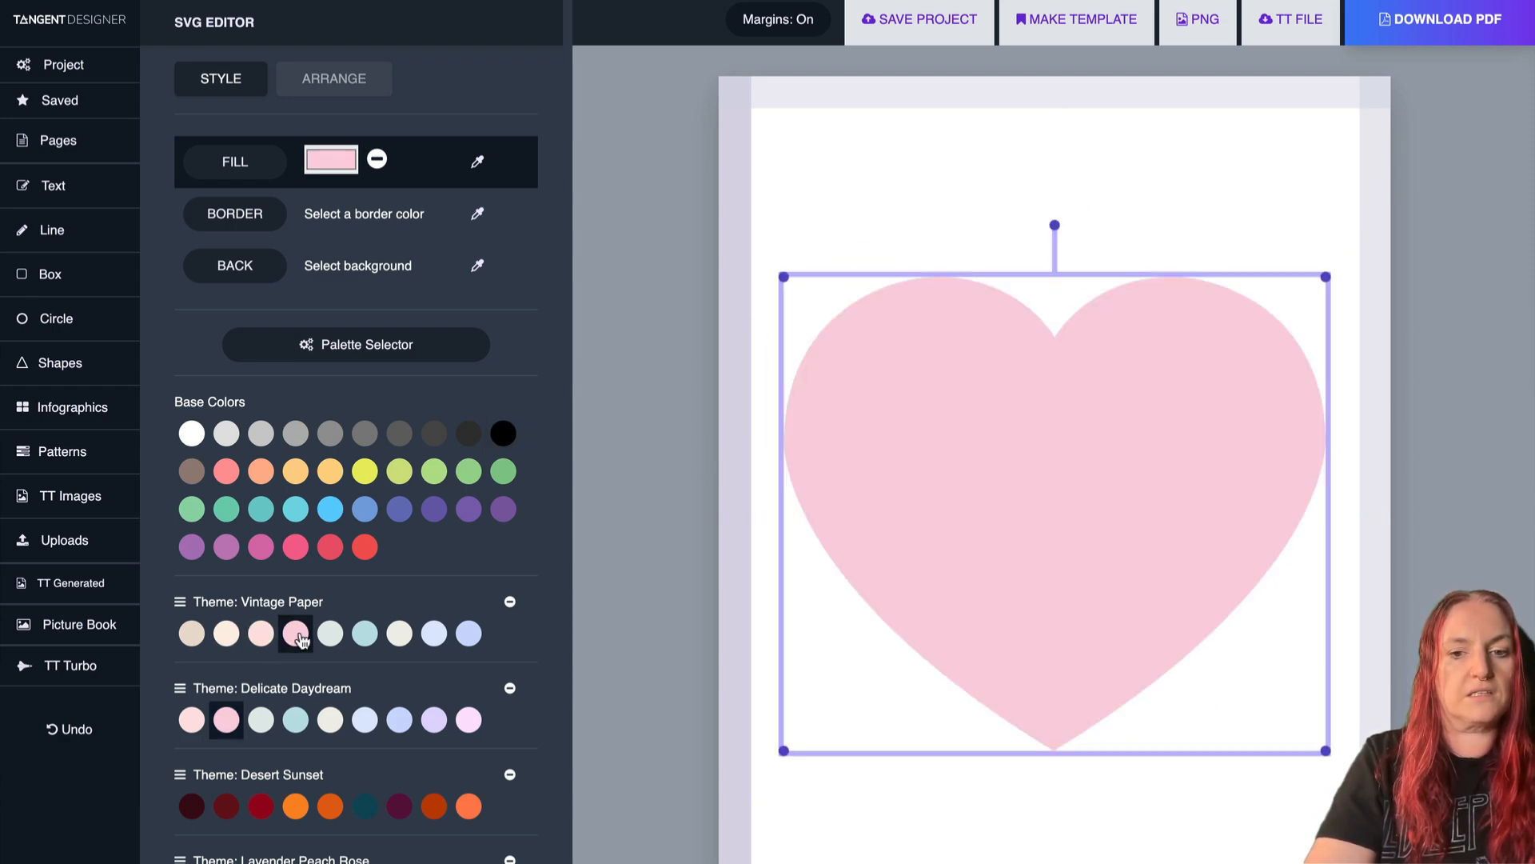
scroll(460, 472, "down", 12)
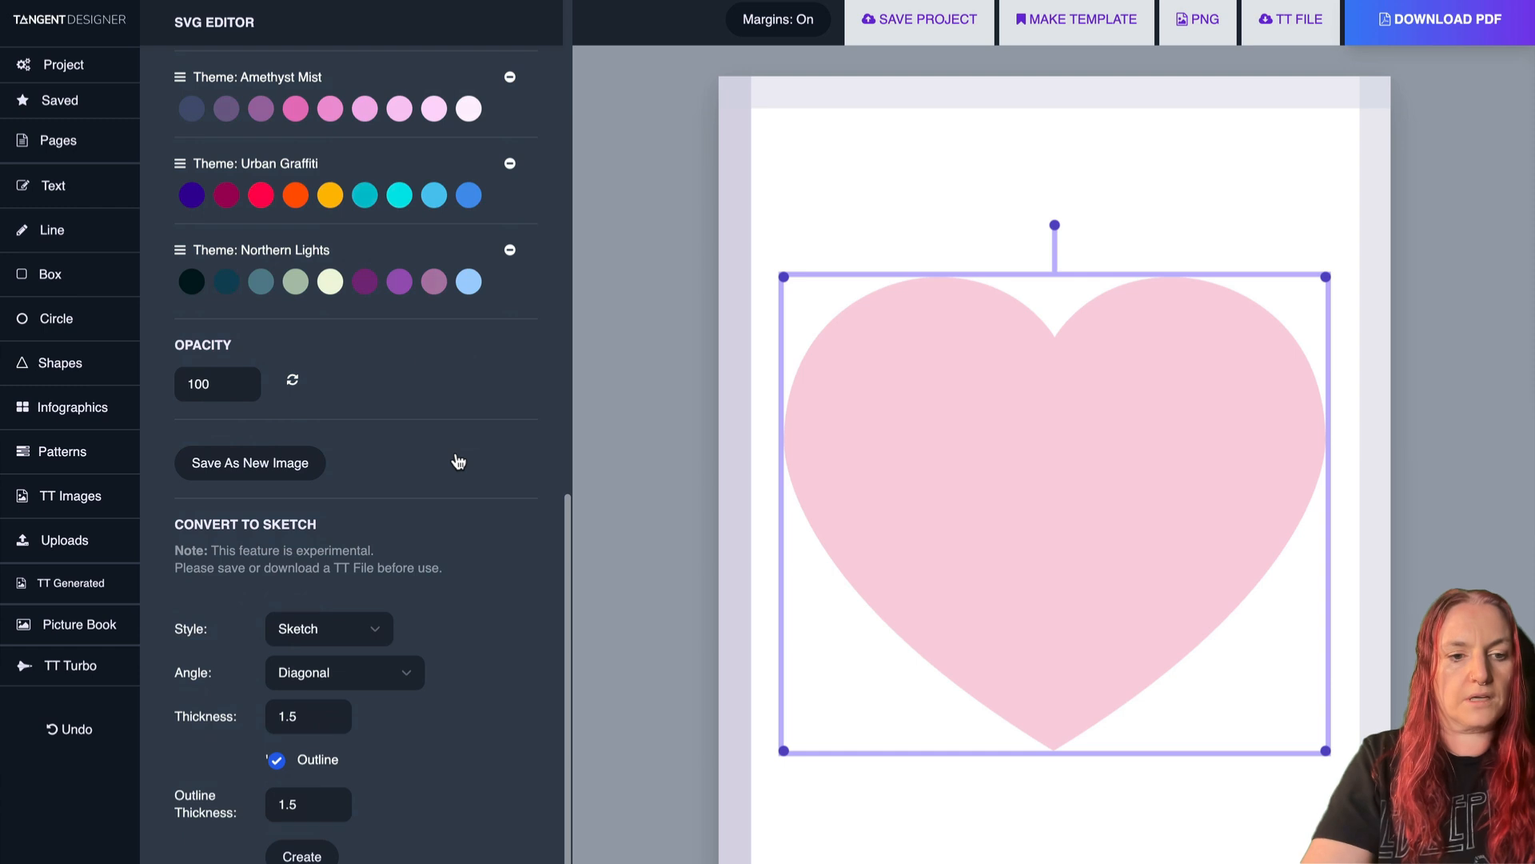
left_click(331, 720)
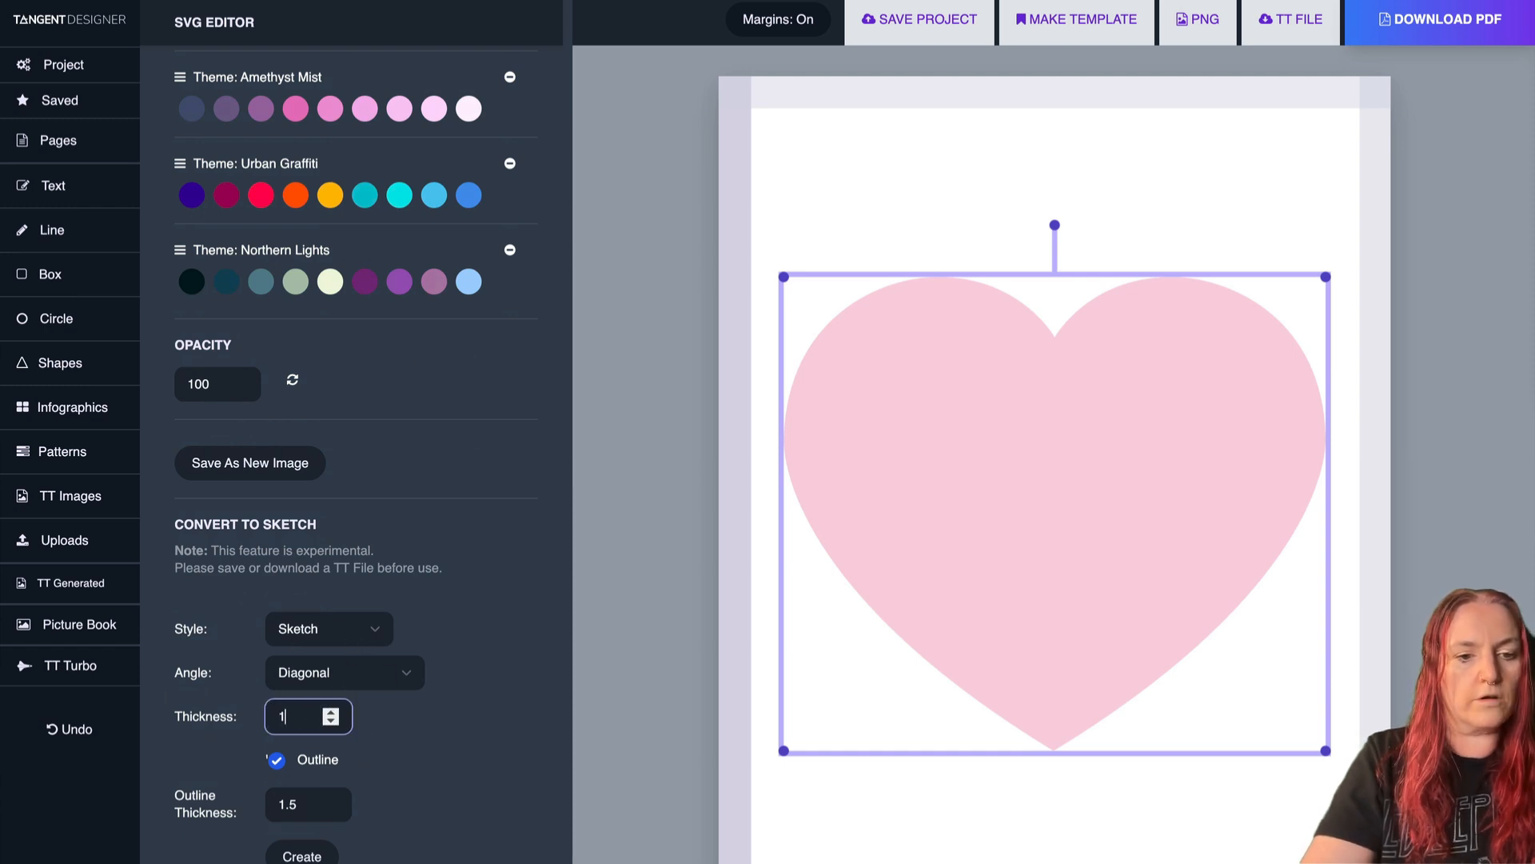
left_click(276, 759)
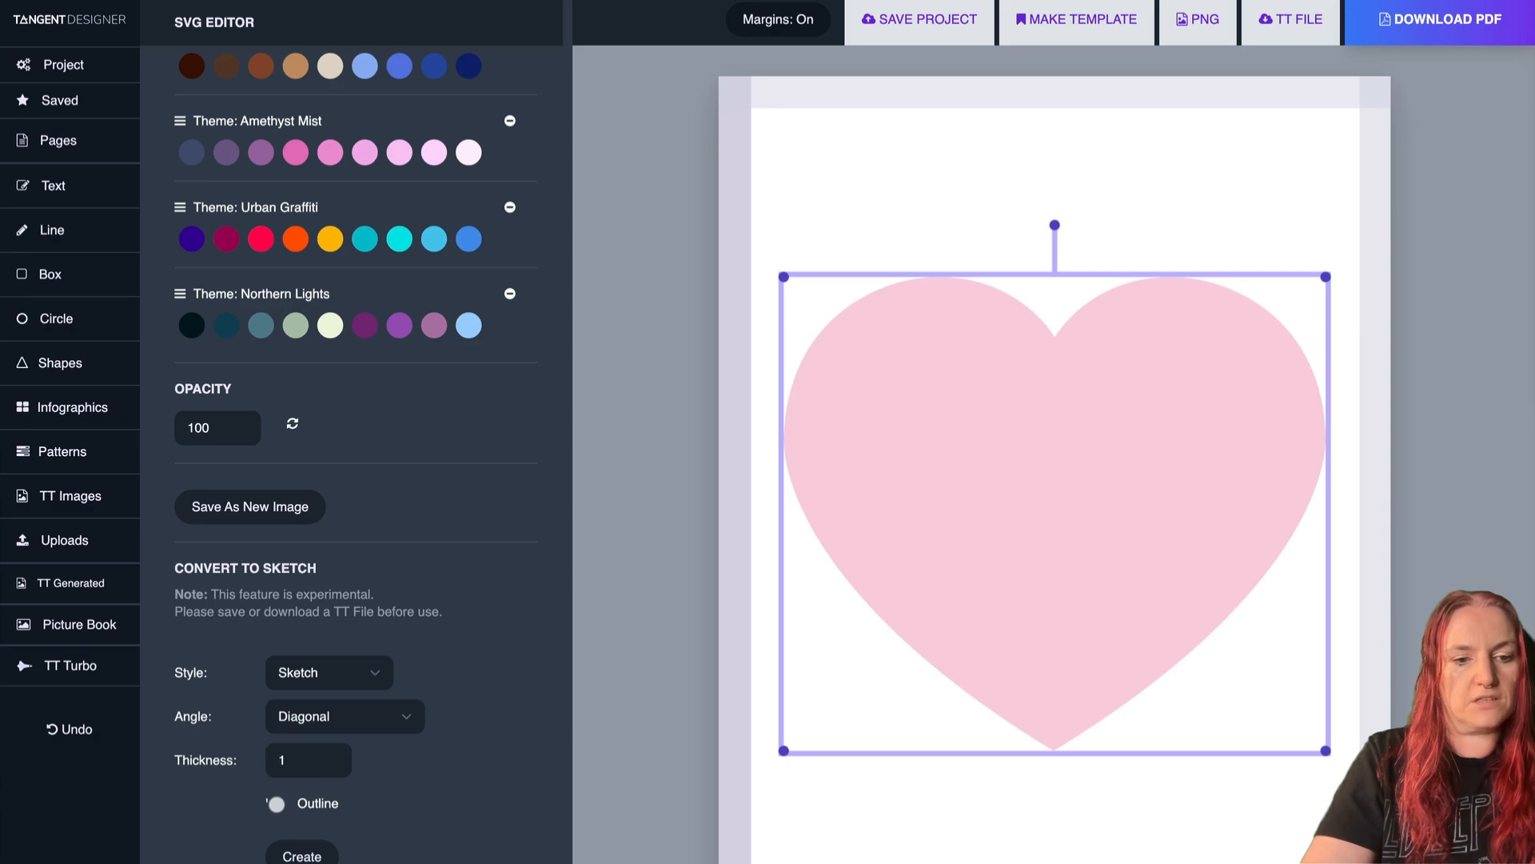
left_click(303, 856)
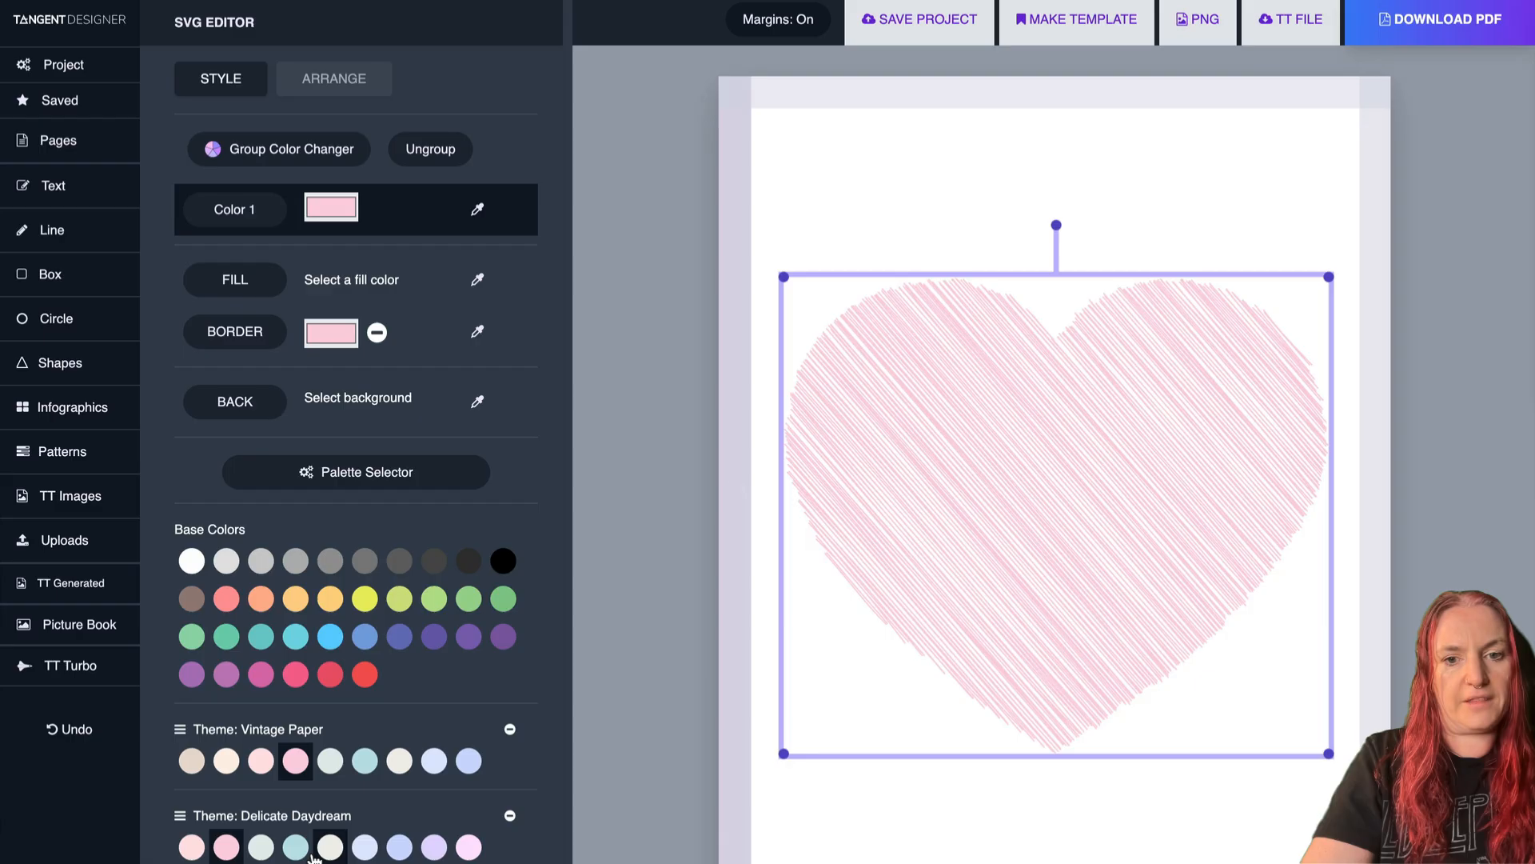
left_click(1045, 815)
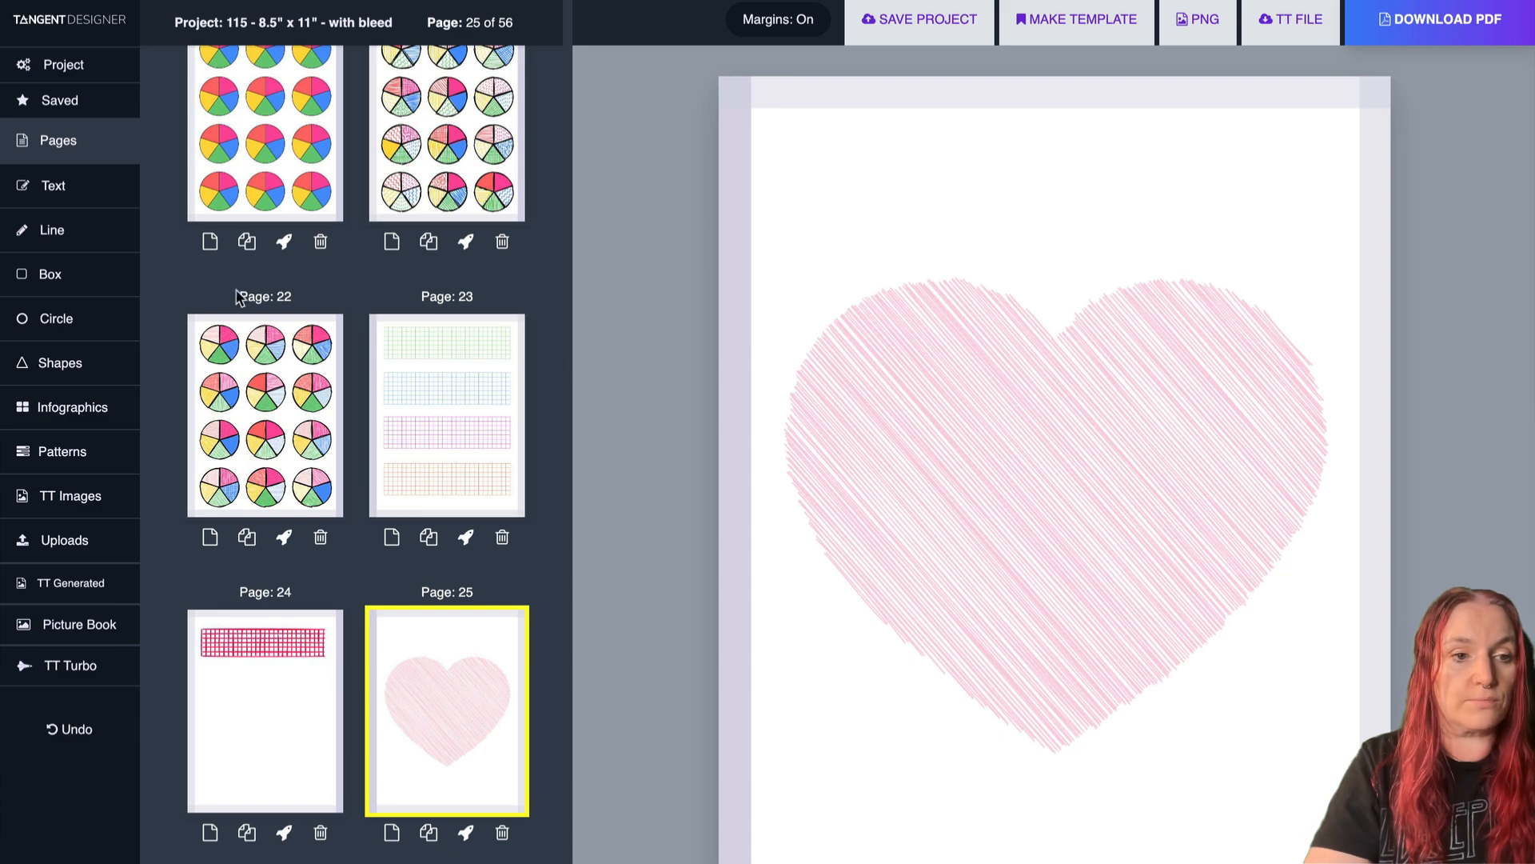
Recolour the sketched heart with the light grey from the base colours and deselect it.
left_click_drag(712, 178, 1364, 763)
scroll(480, 520, "up", 15)
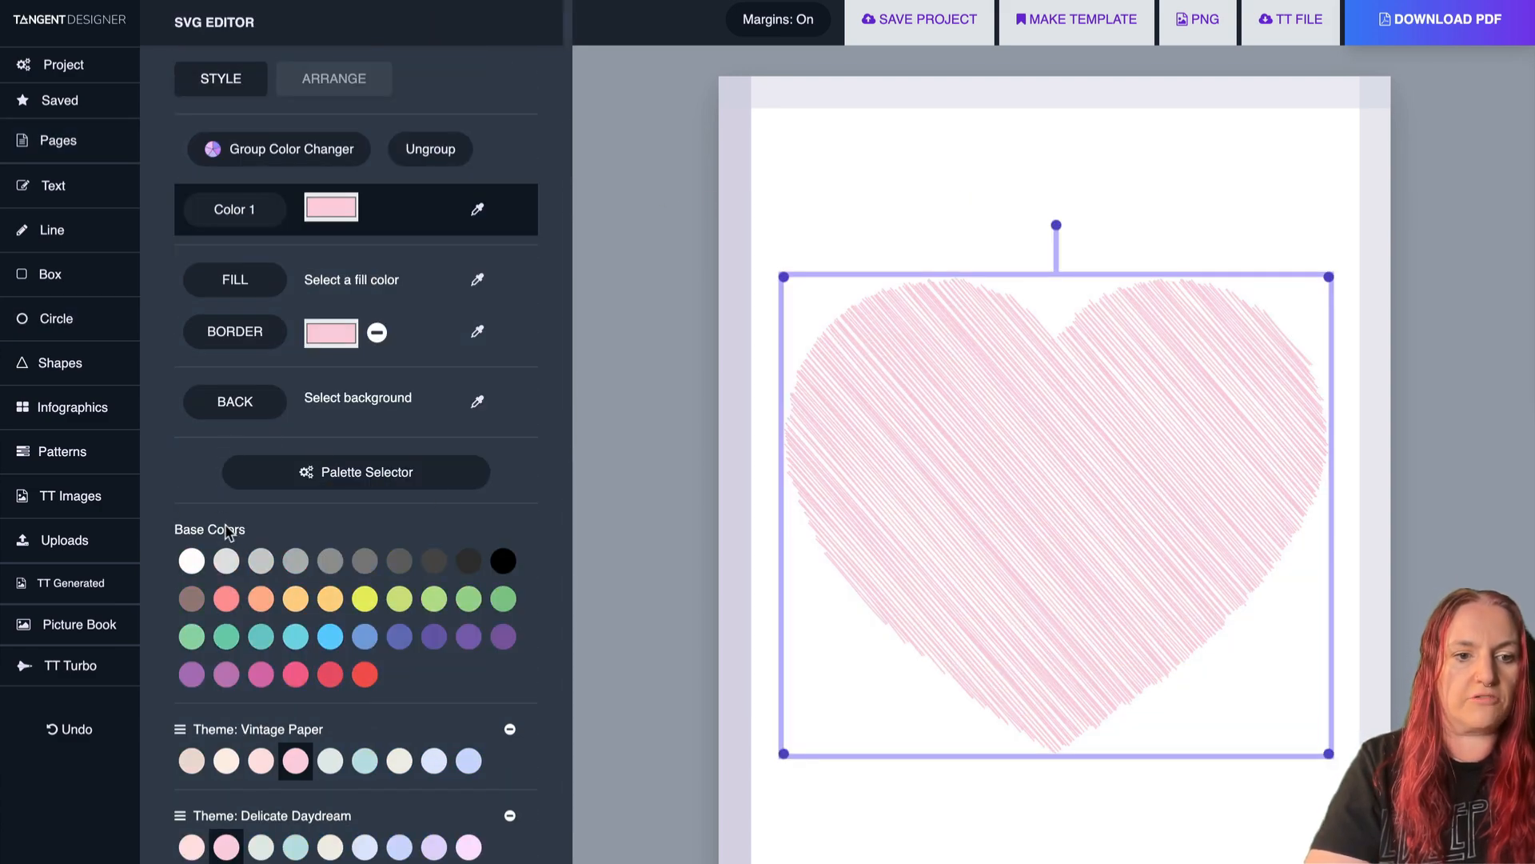
left_click(228, 562)
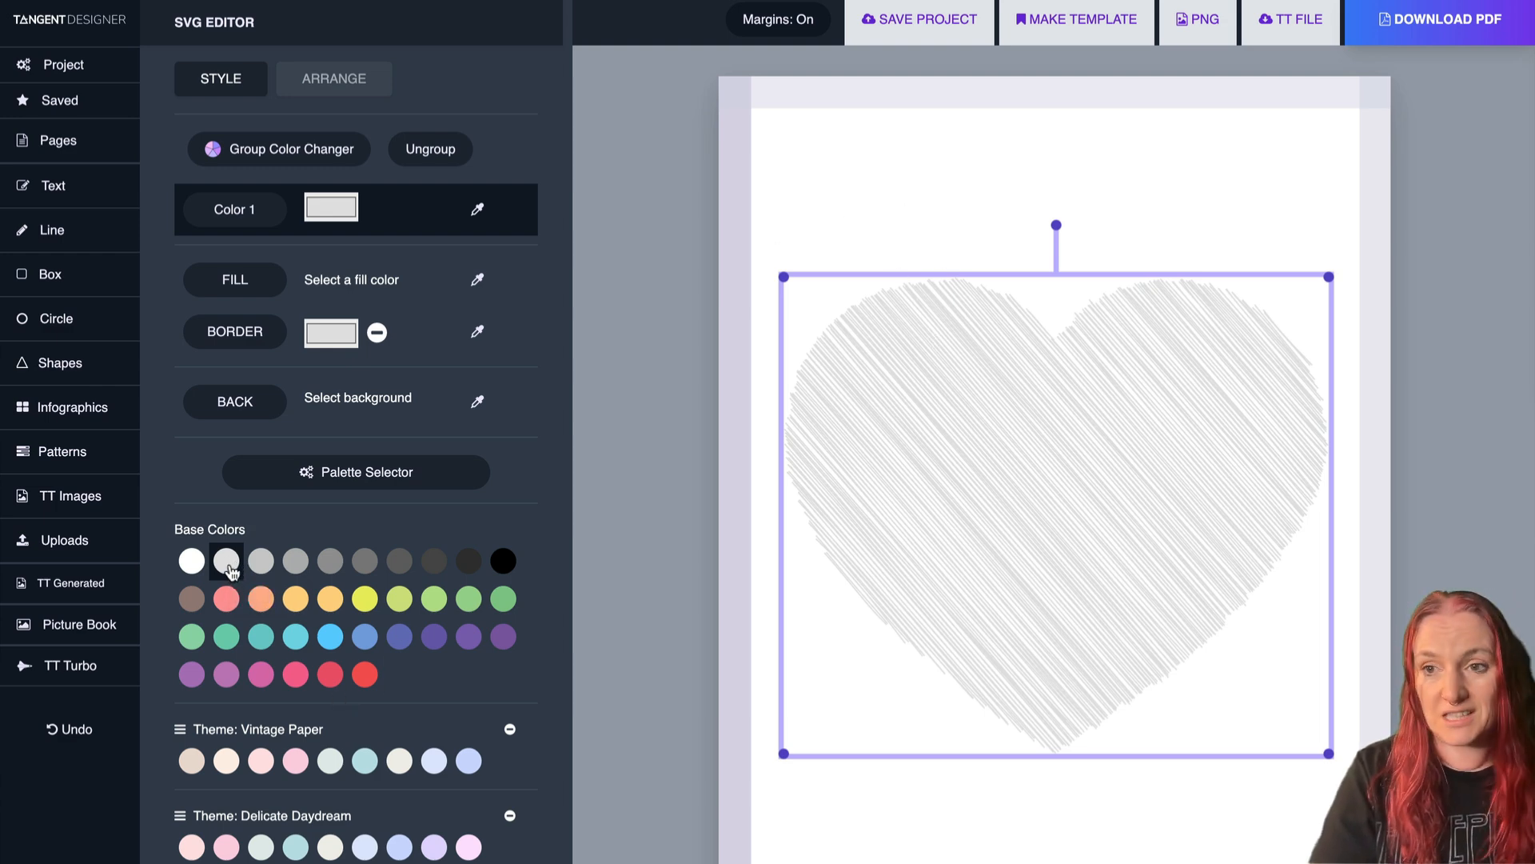
left_click(749, 170)
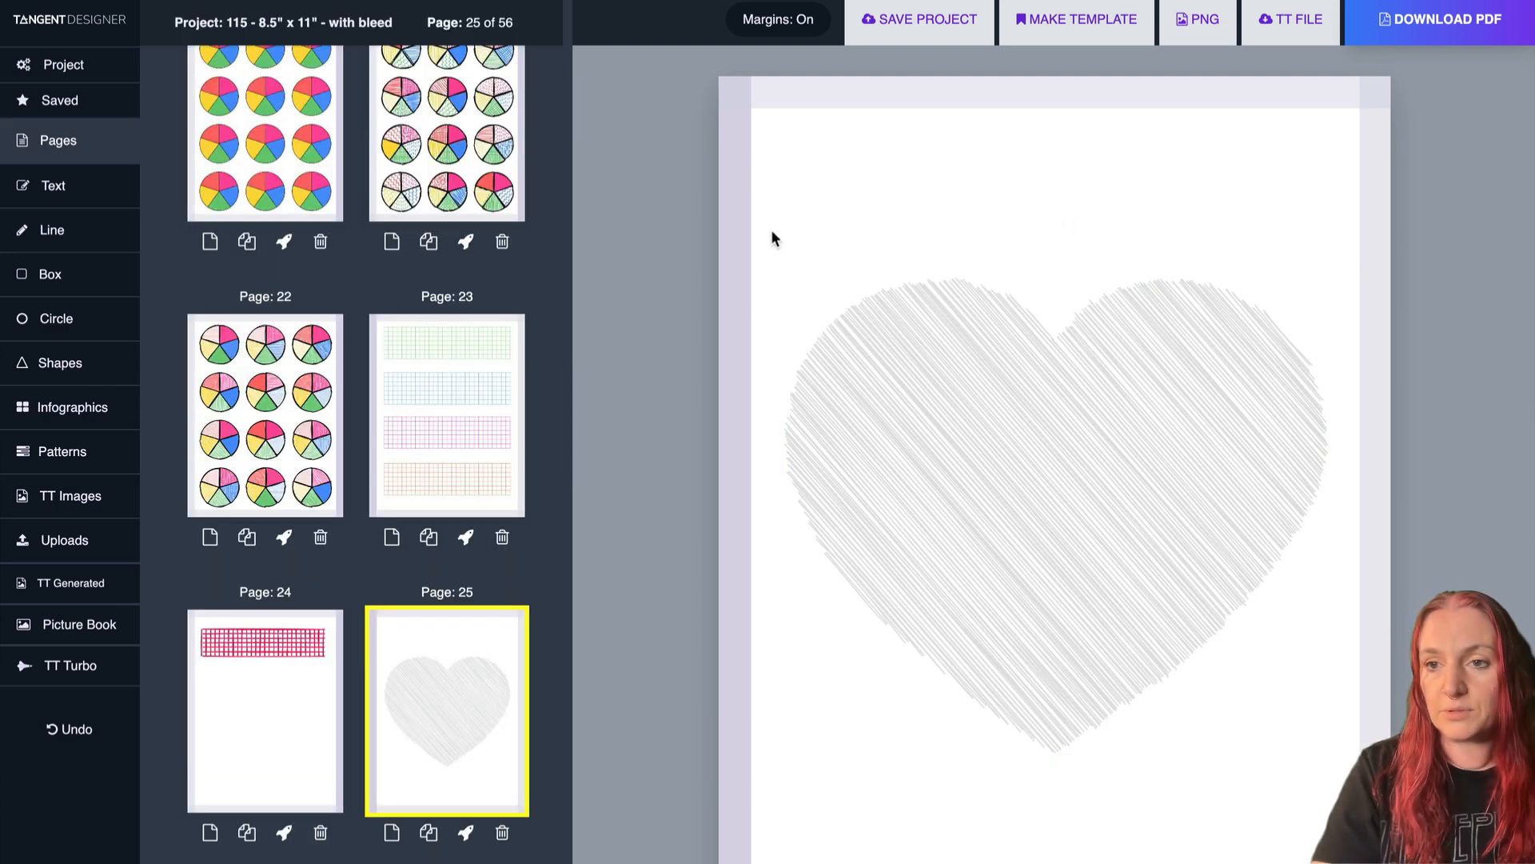
Add a box over the heart page, stretched from near the top down toward the page bottom and almost the full width between the margins.
left_click(946, 405)
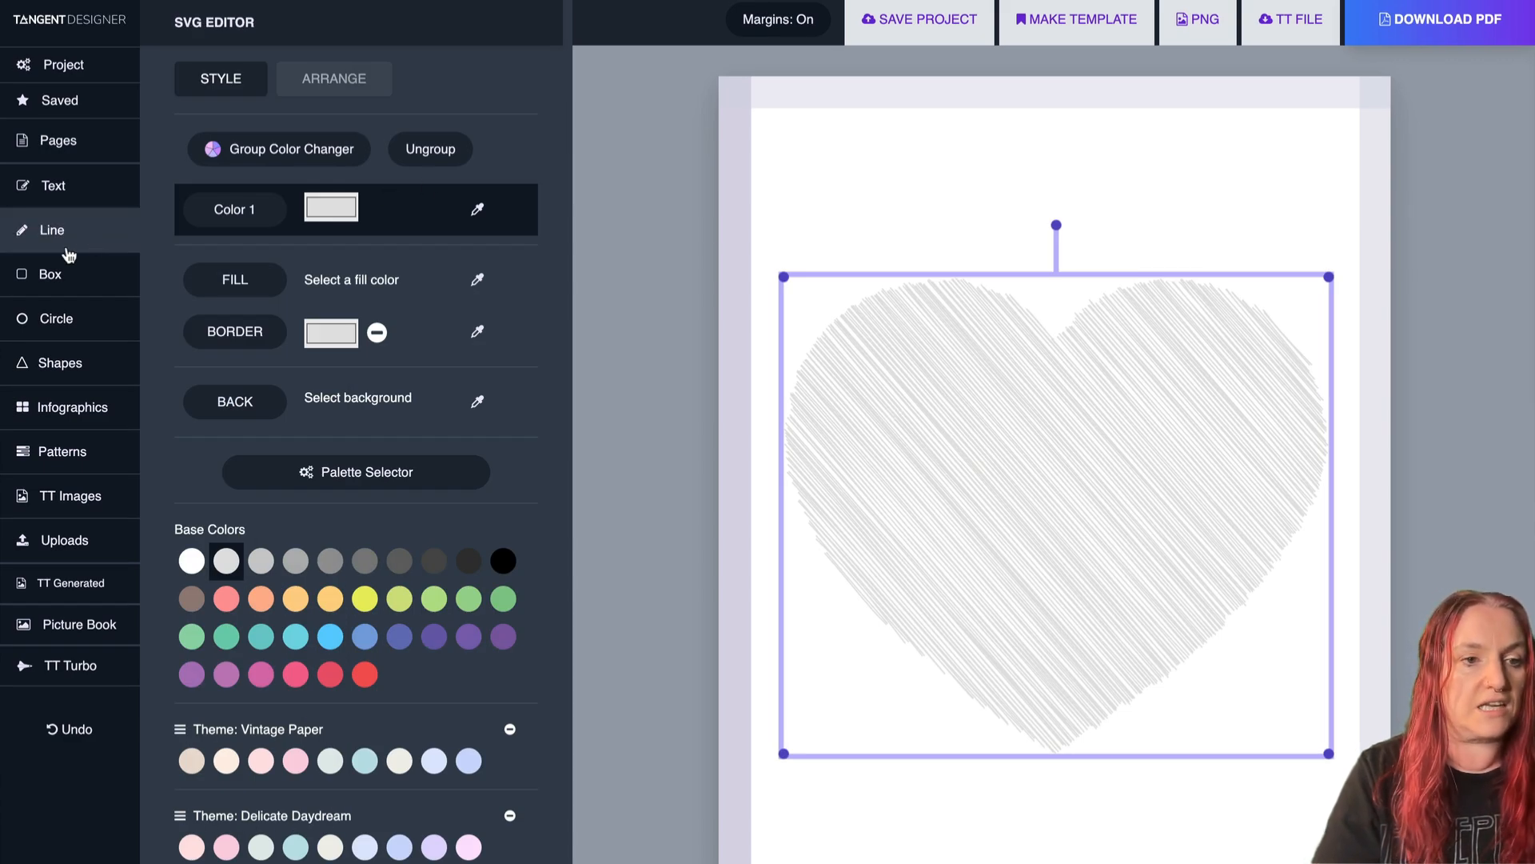
left_click(46, 289)
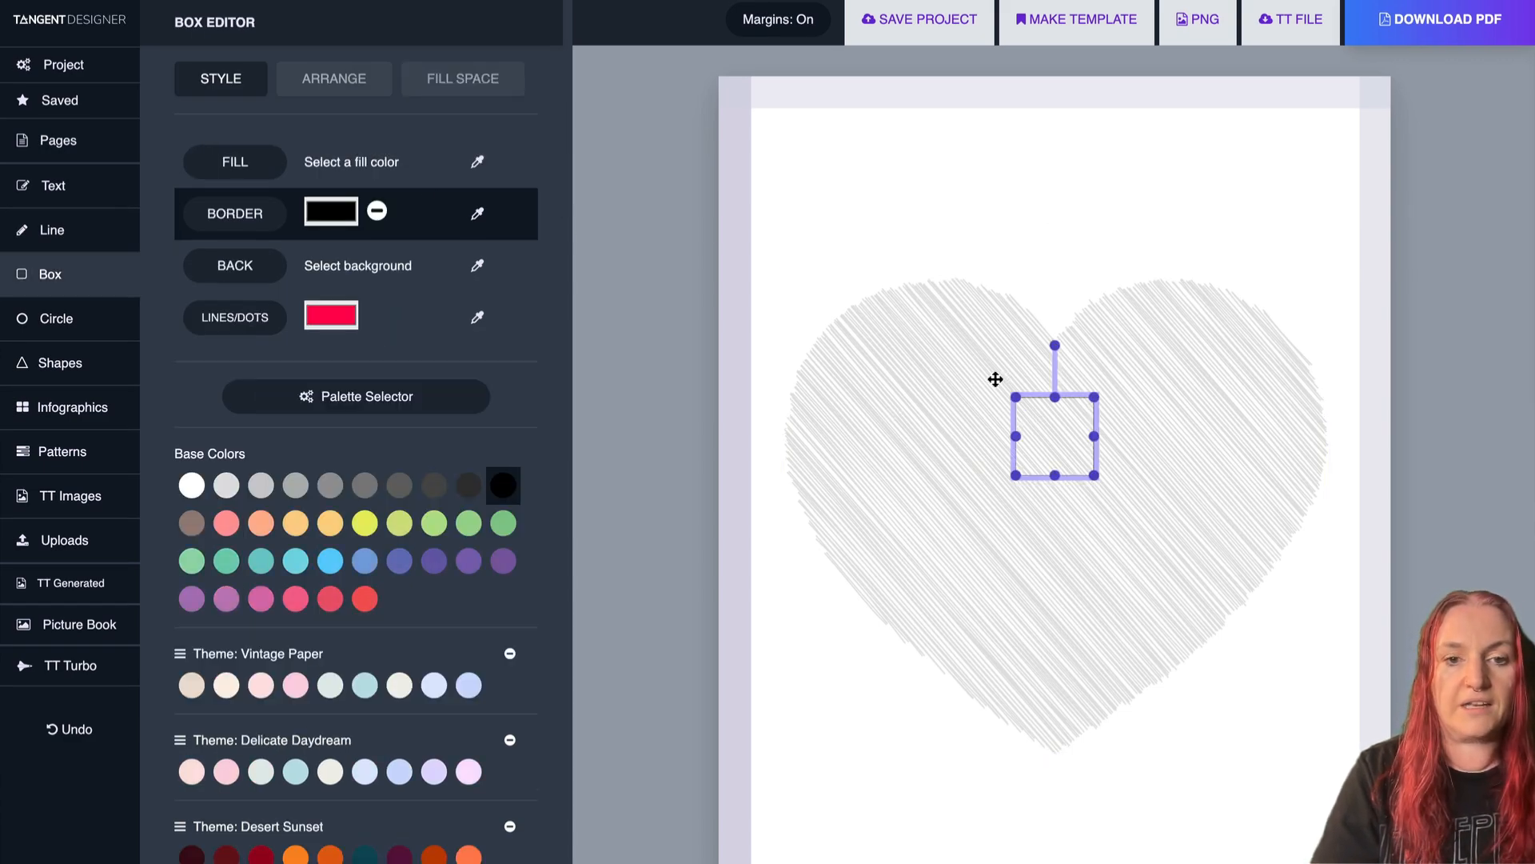
left_click_drag(1032, 414, 815, 178)
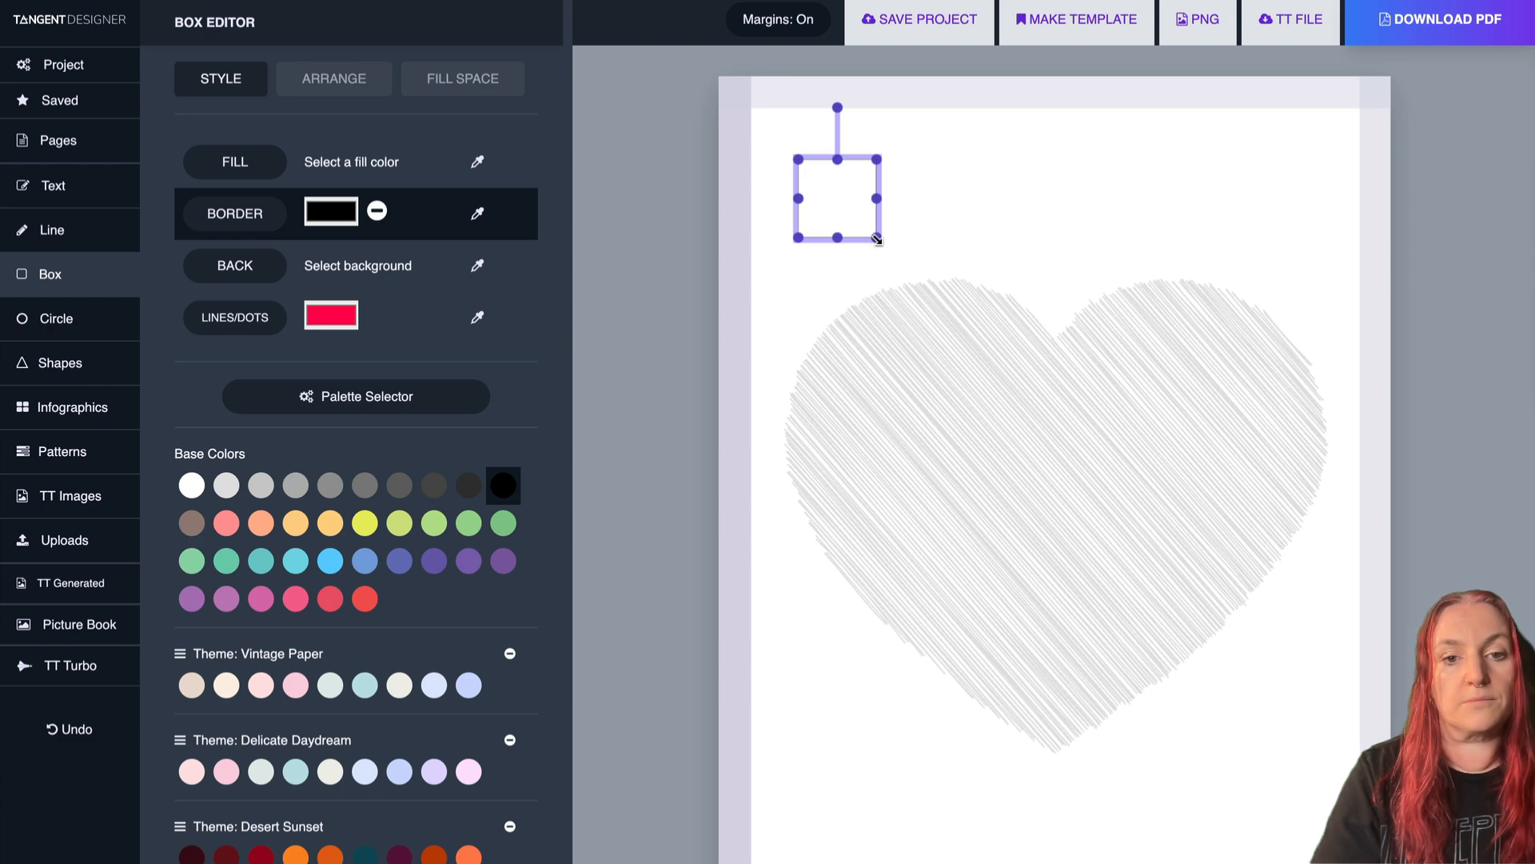
left_click_drag(876, 239, 1357, 665)
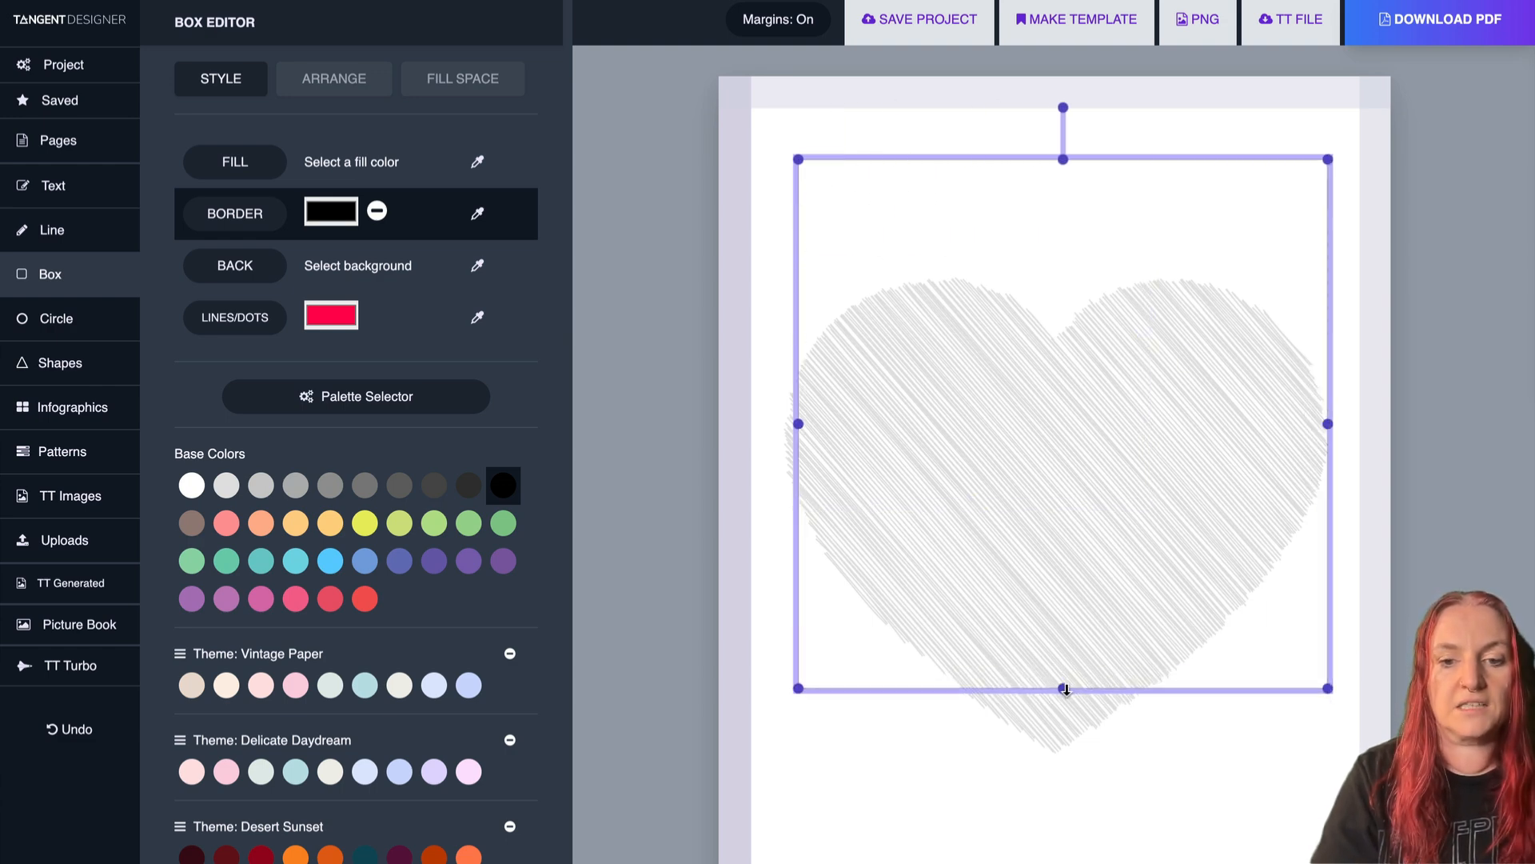
left_click_drag(1063, 689, 1063, 863)
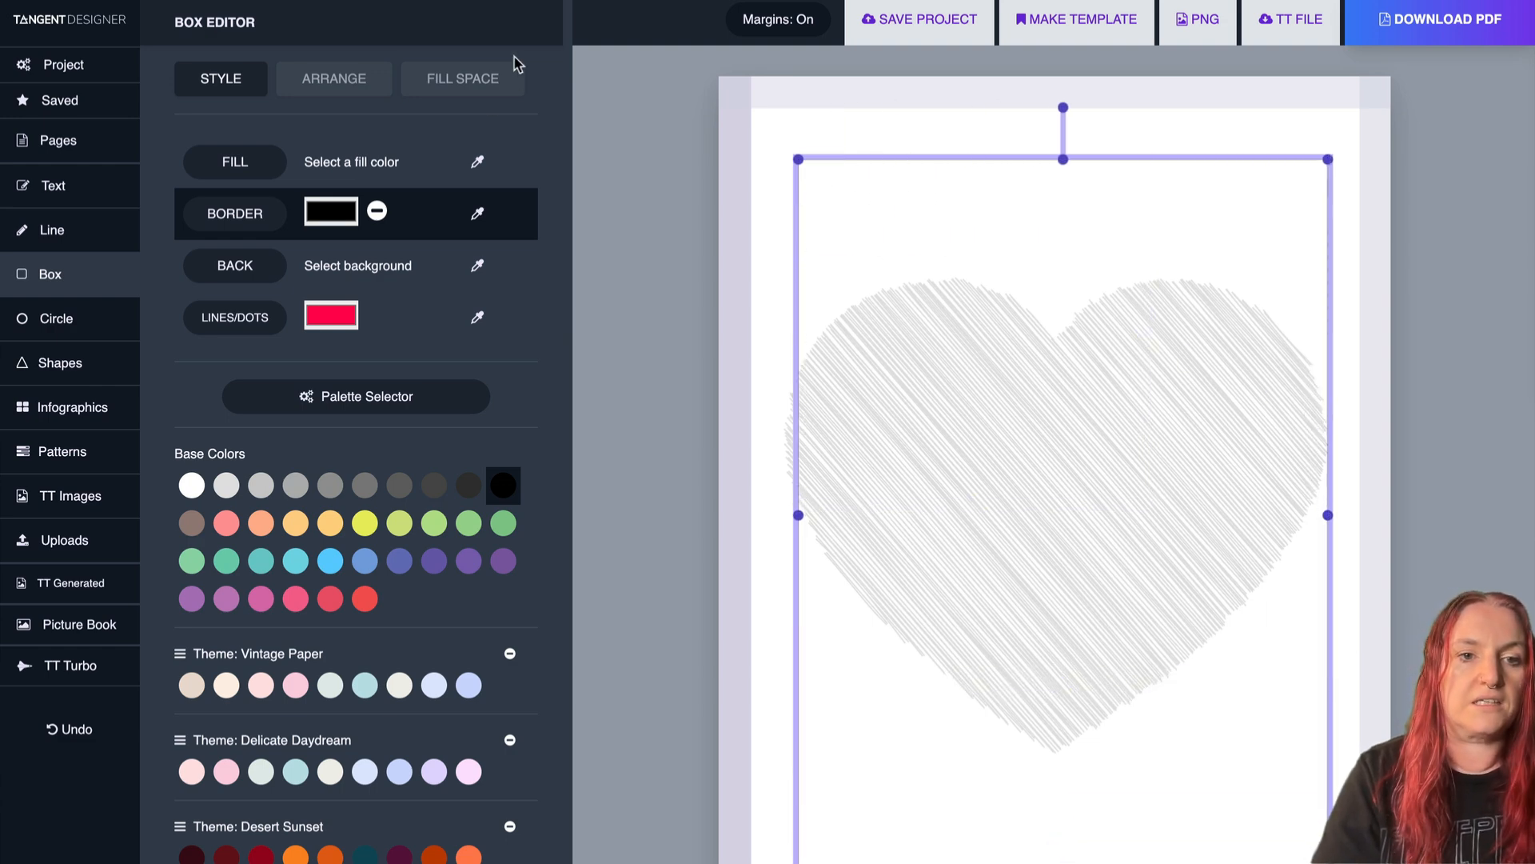
Set the box's line colour to dark grey from the base colors and fill the box with wide ruled lines.
left_click(459, 99)
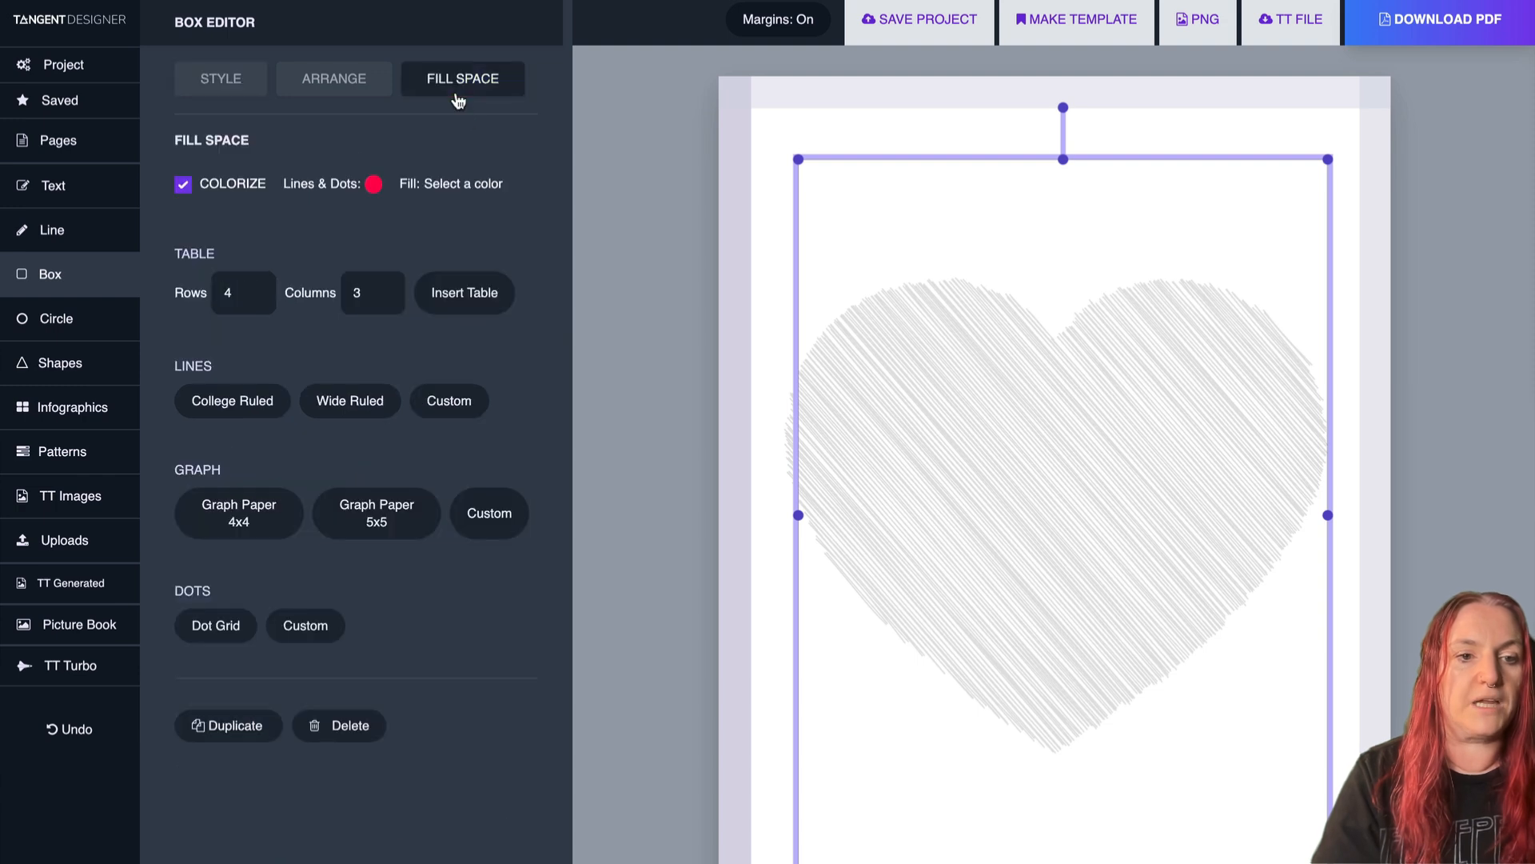
left_click(374, 184)
left_click(505, 485)
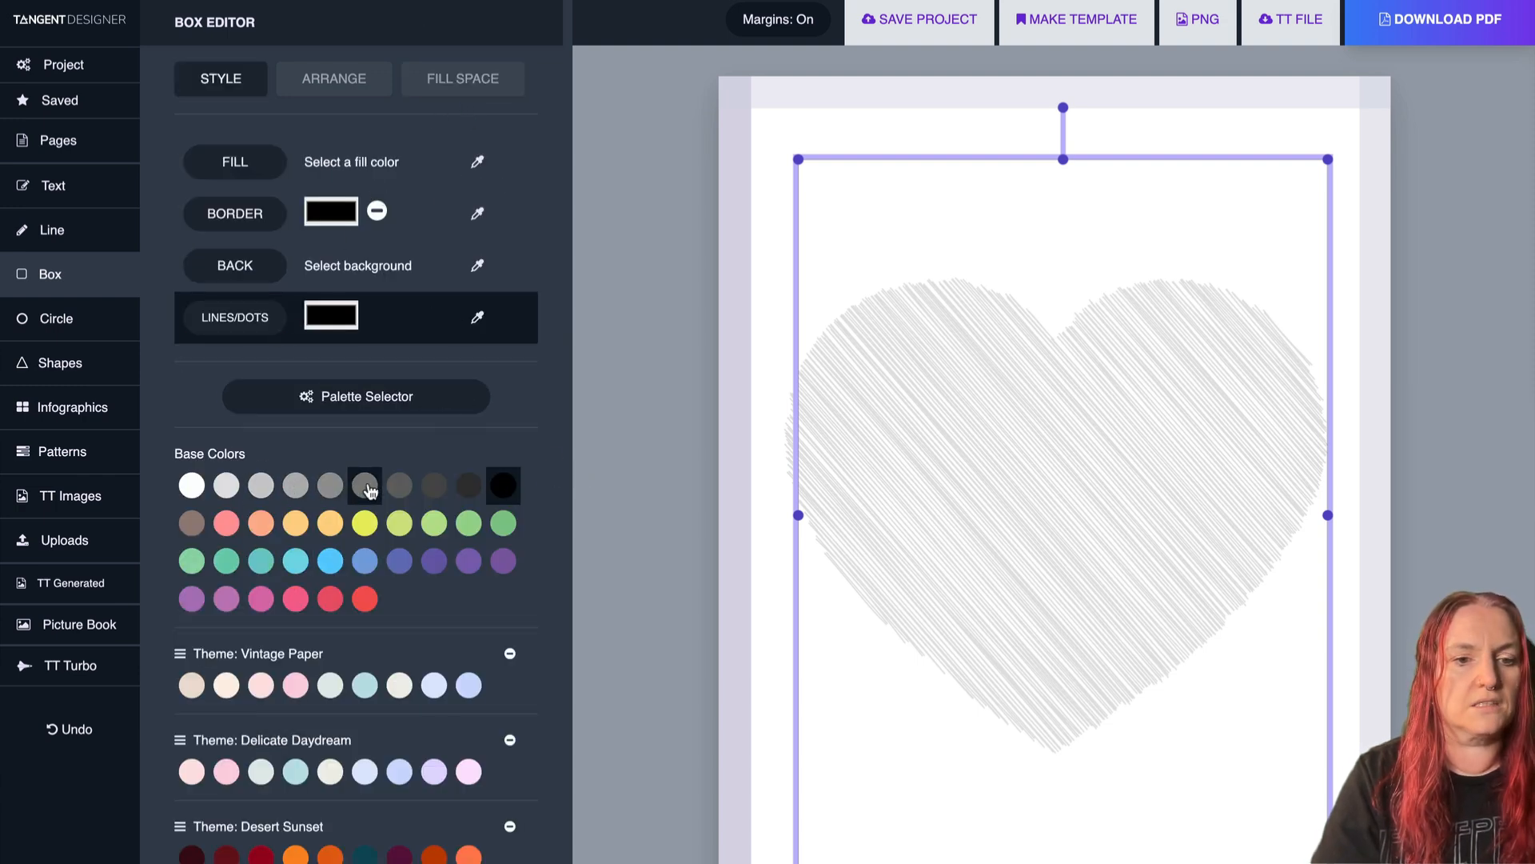
left_click(431, 483)
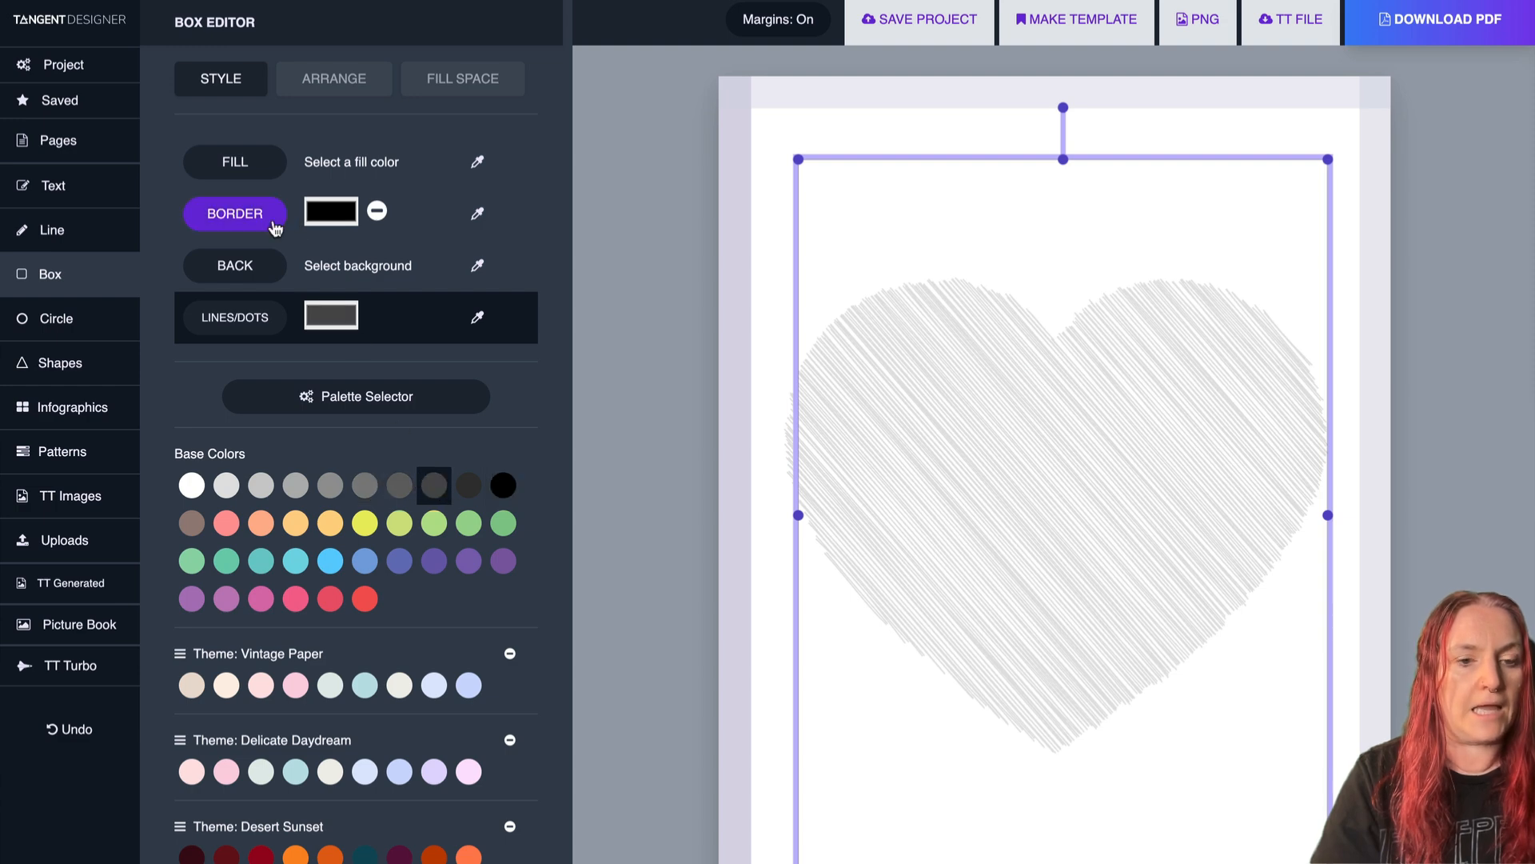
left_click(455, 80)
left_click(360, 405)
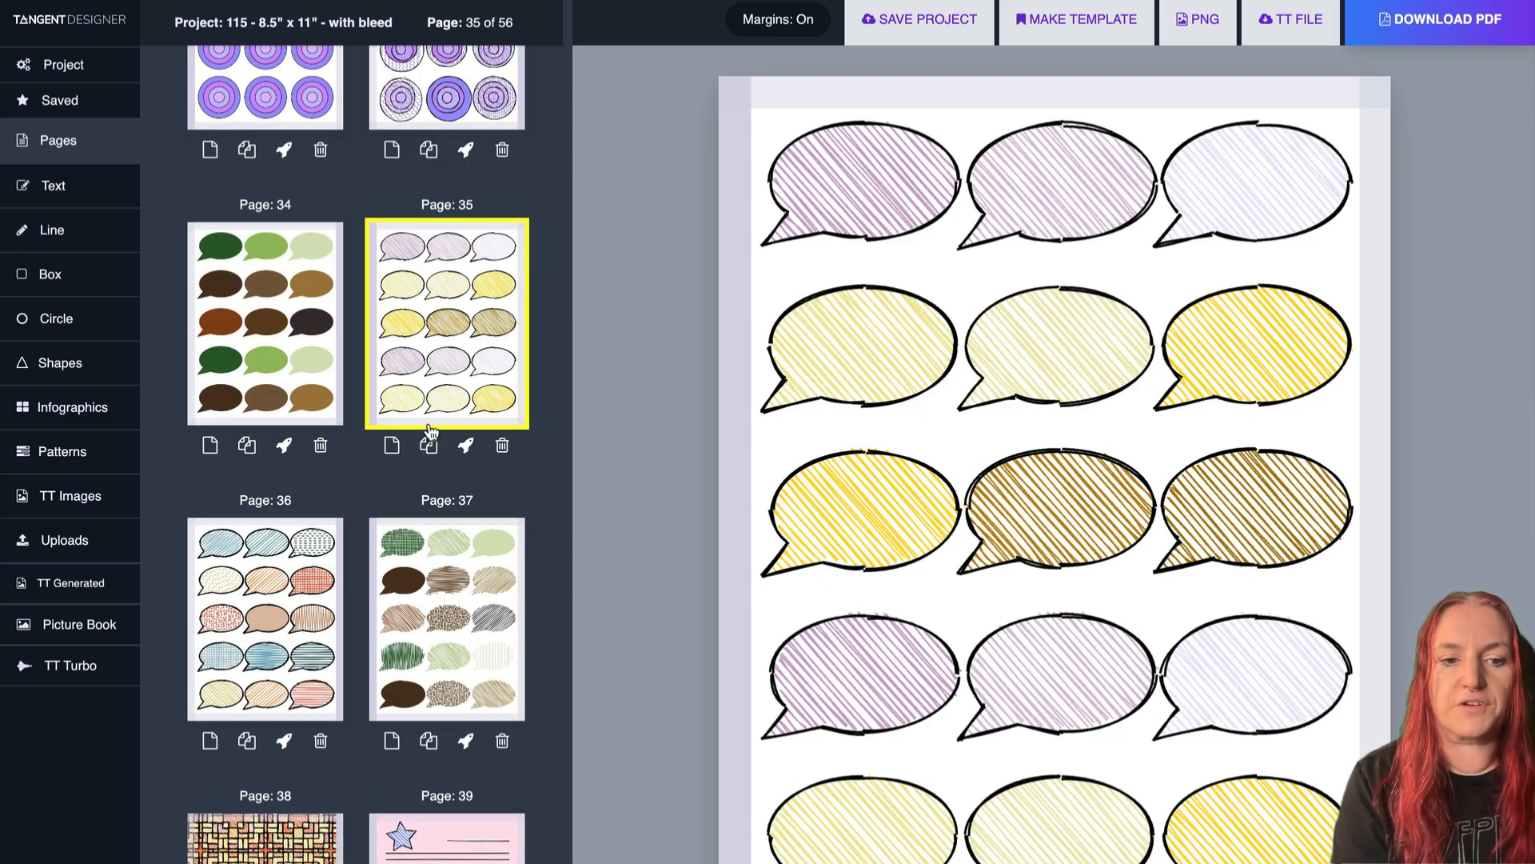
Open page 40 with the rainbow people figures and duplicate it.
left_click(462, 574)
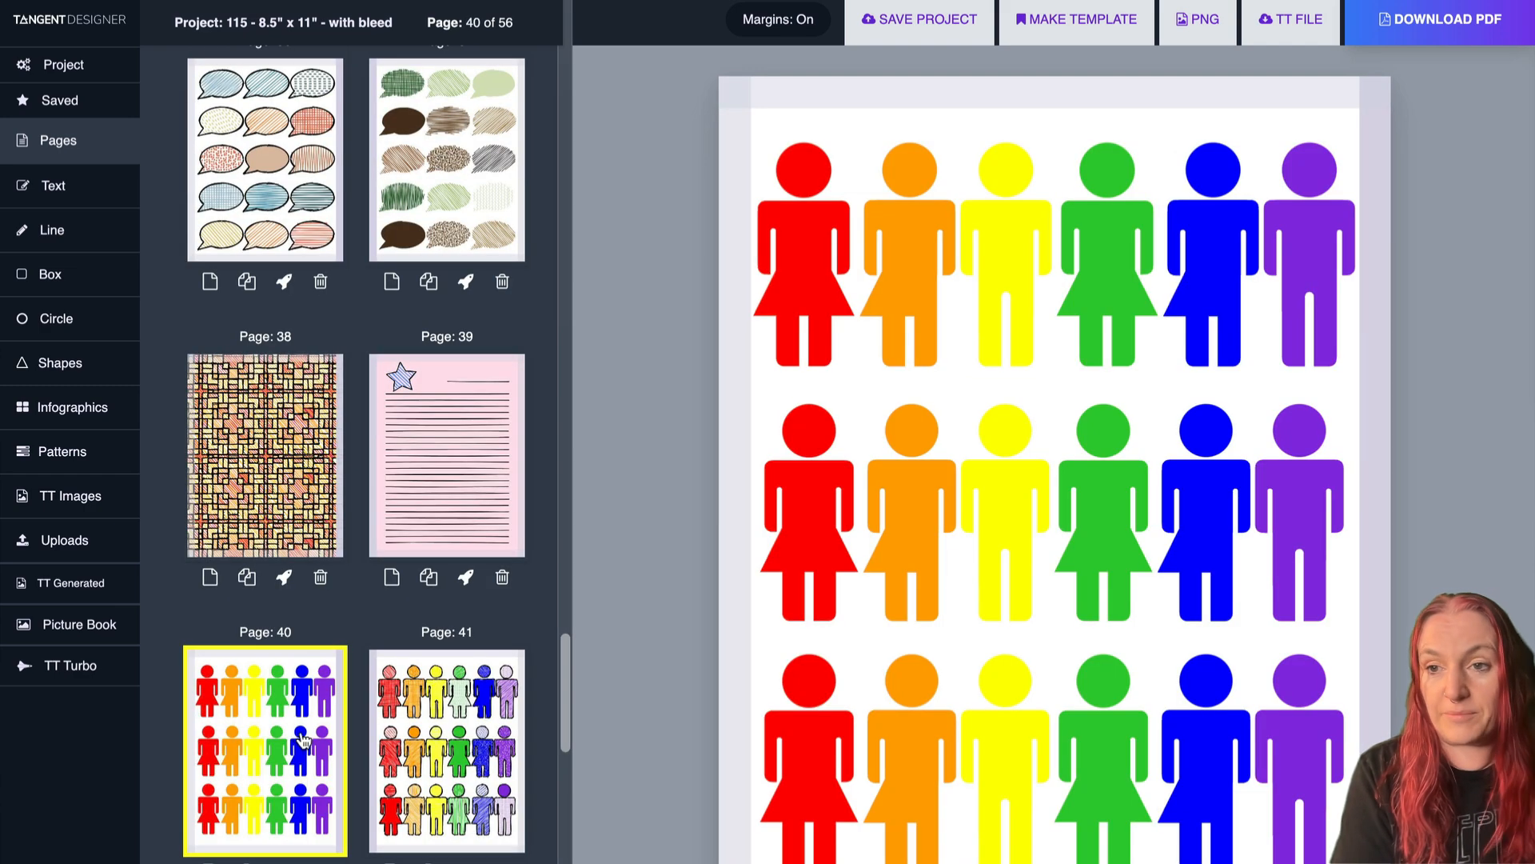
left_click(388, 752)
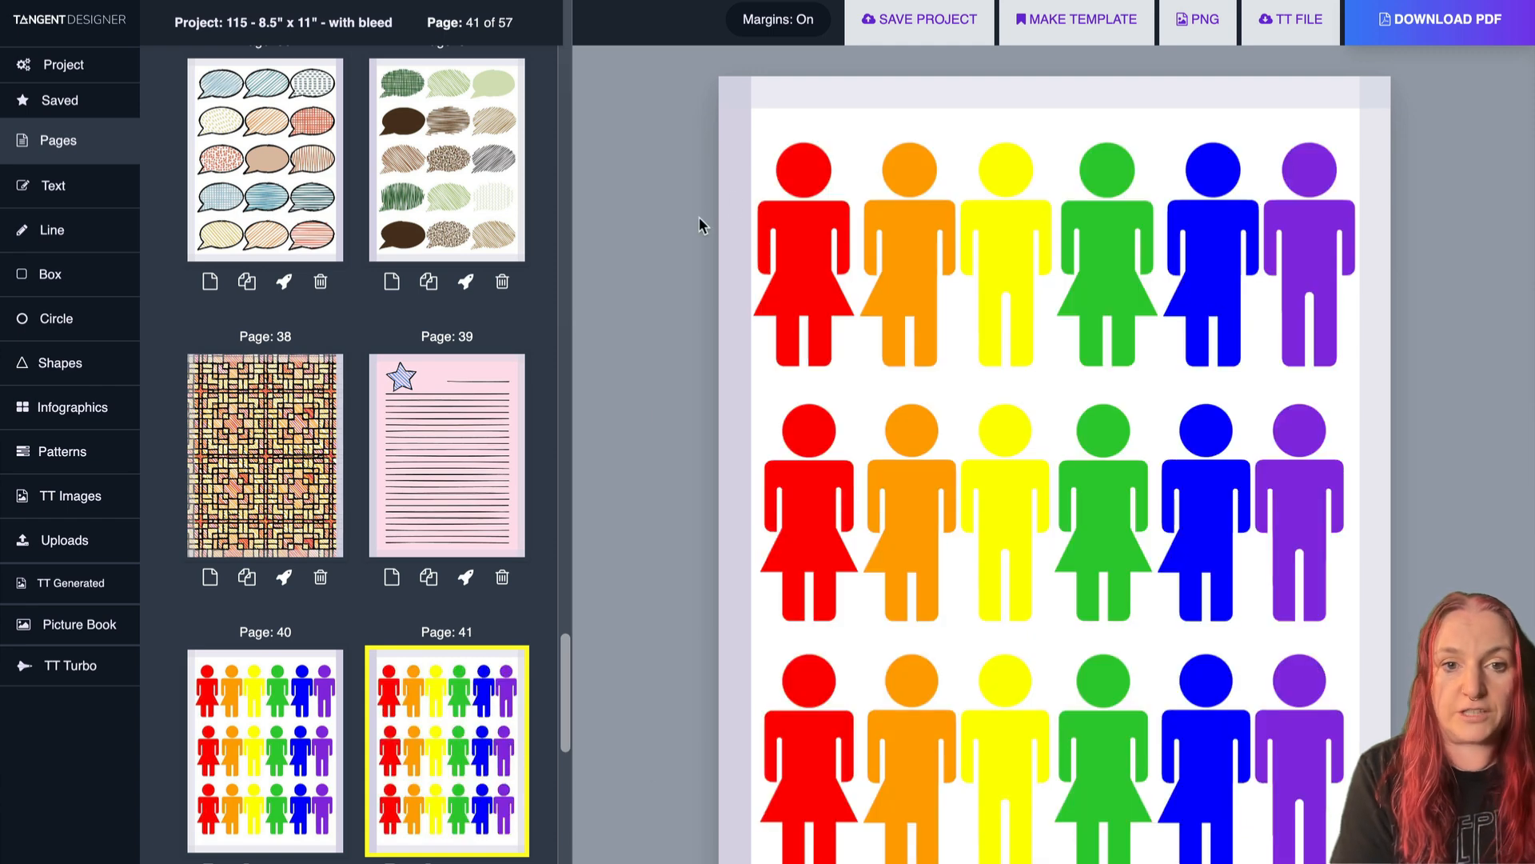
left_click(740, 148)
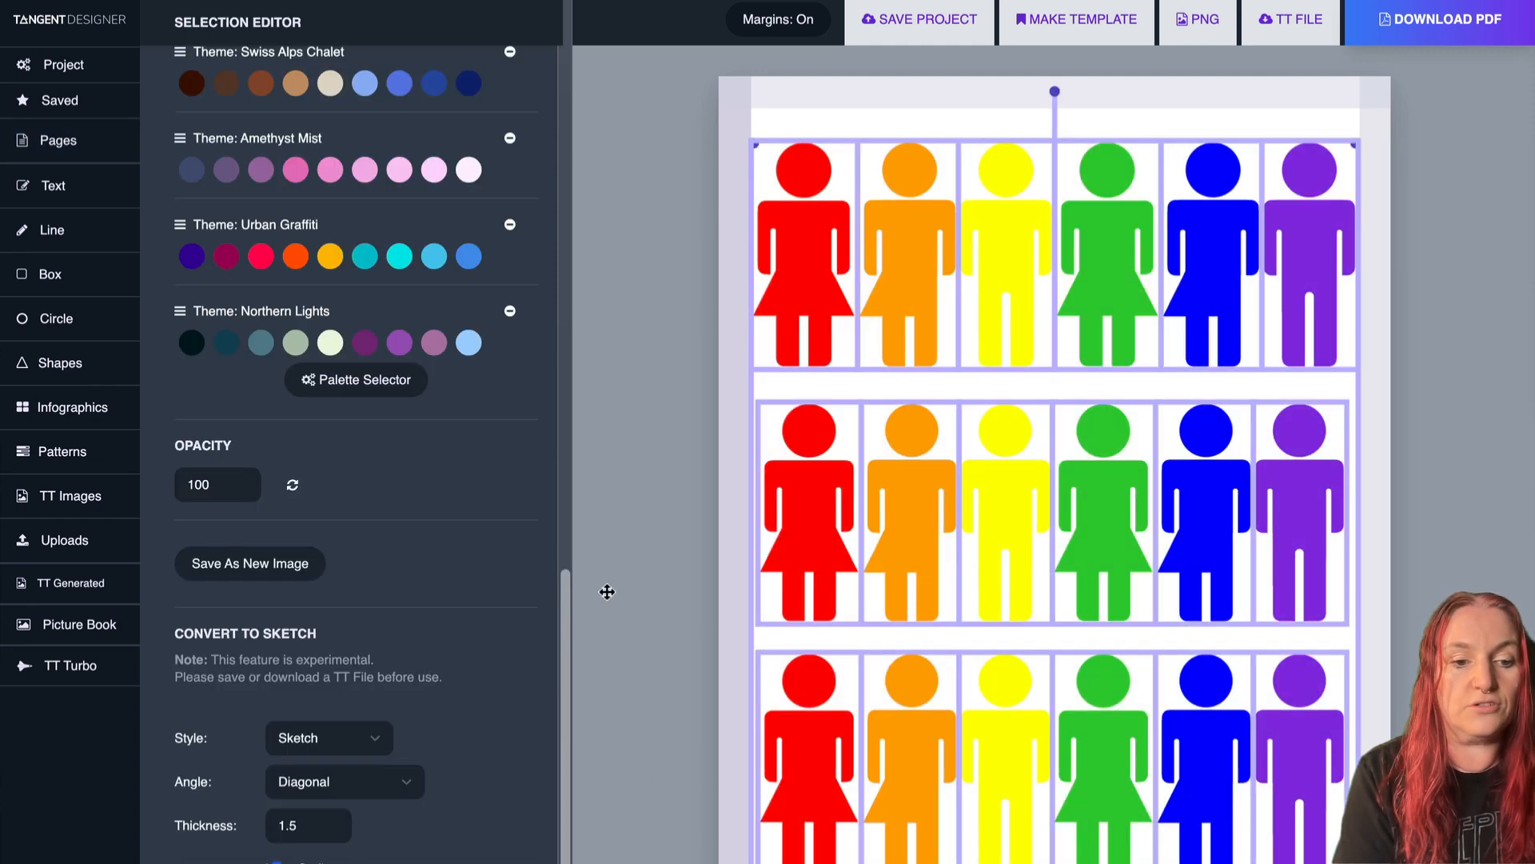
left_click(346, 743)
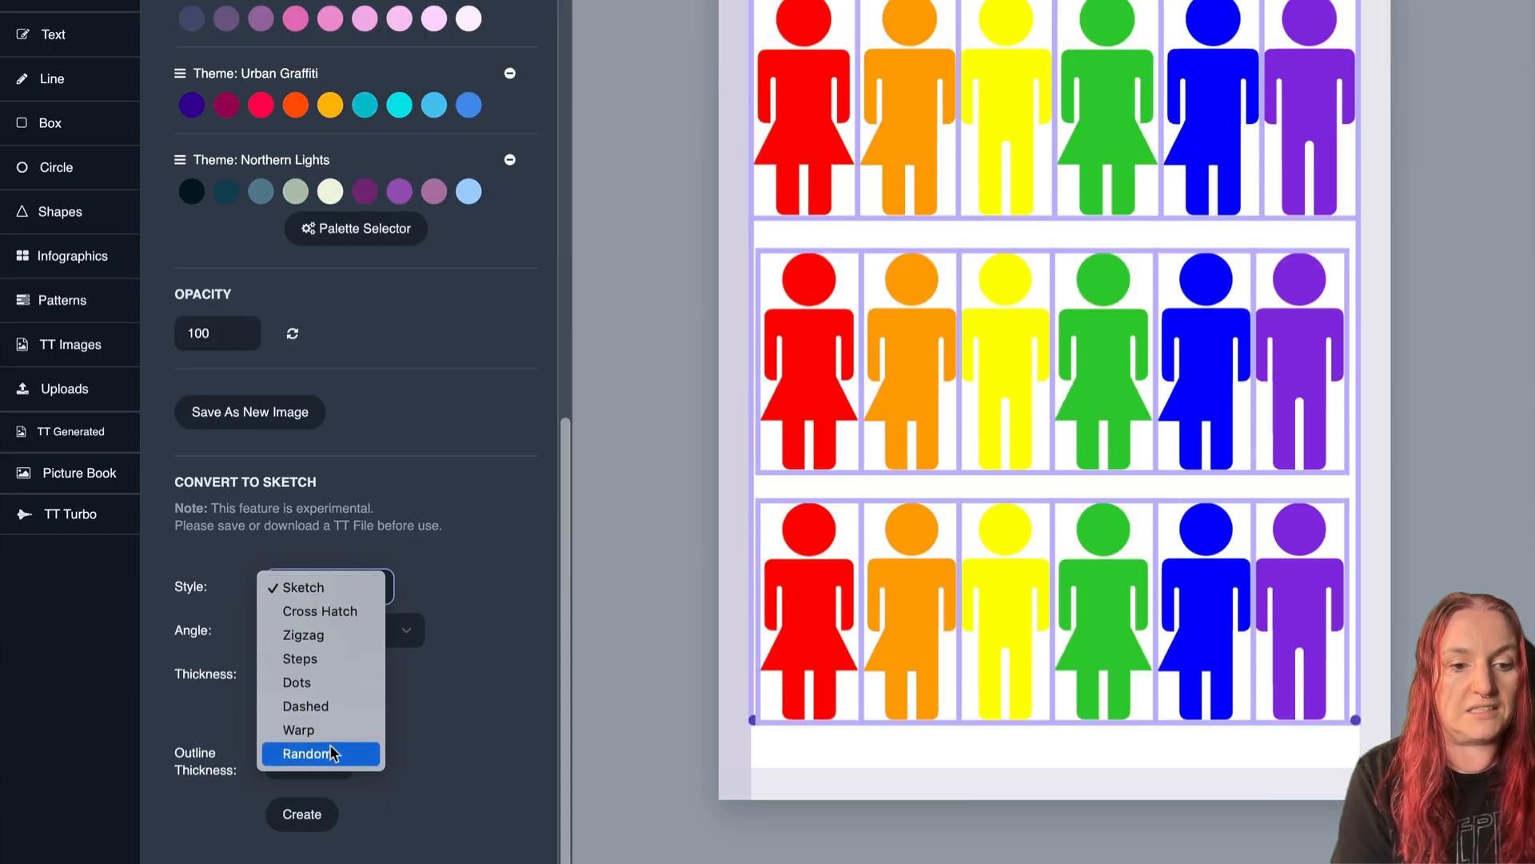
left_click(330, 752)
left_click(328, 634)
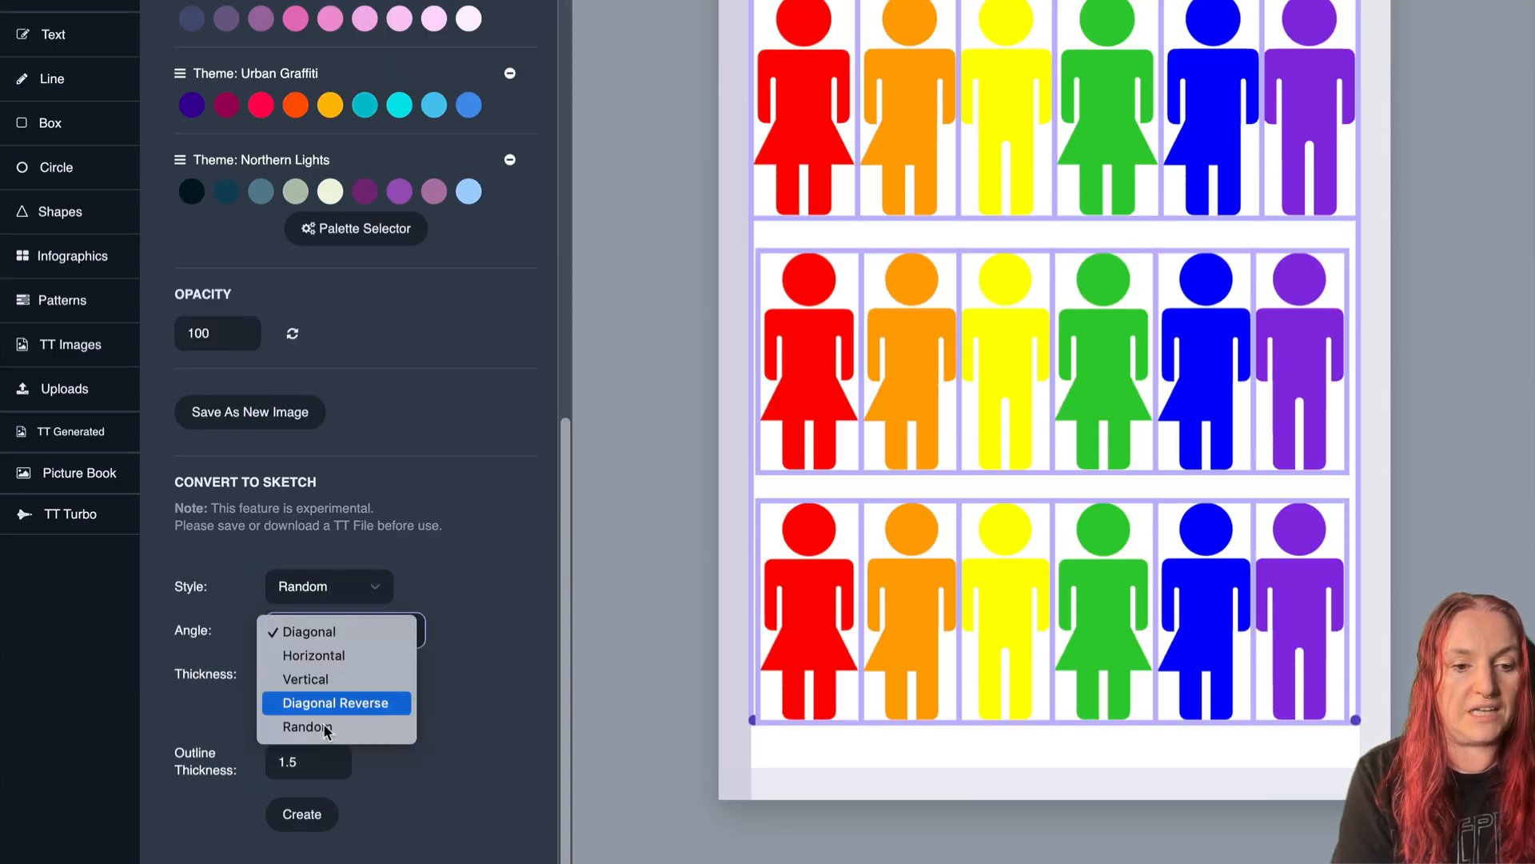
left_click(325, 728)
left_click(312, 820)
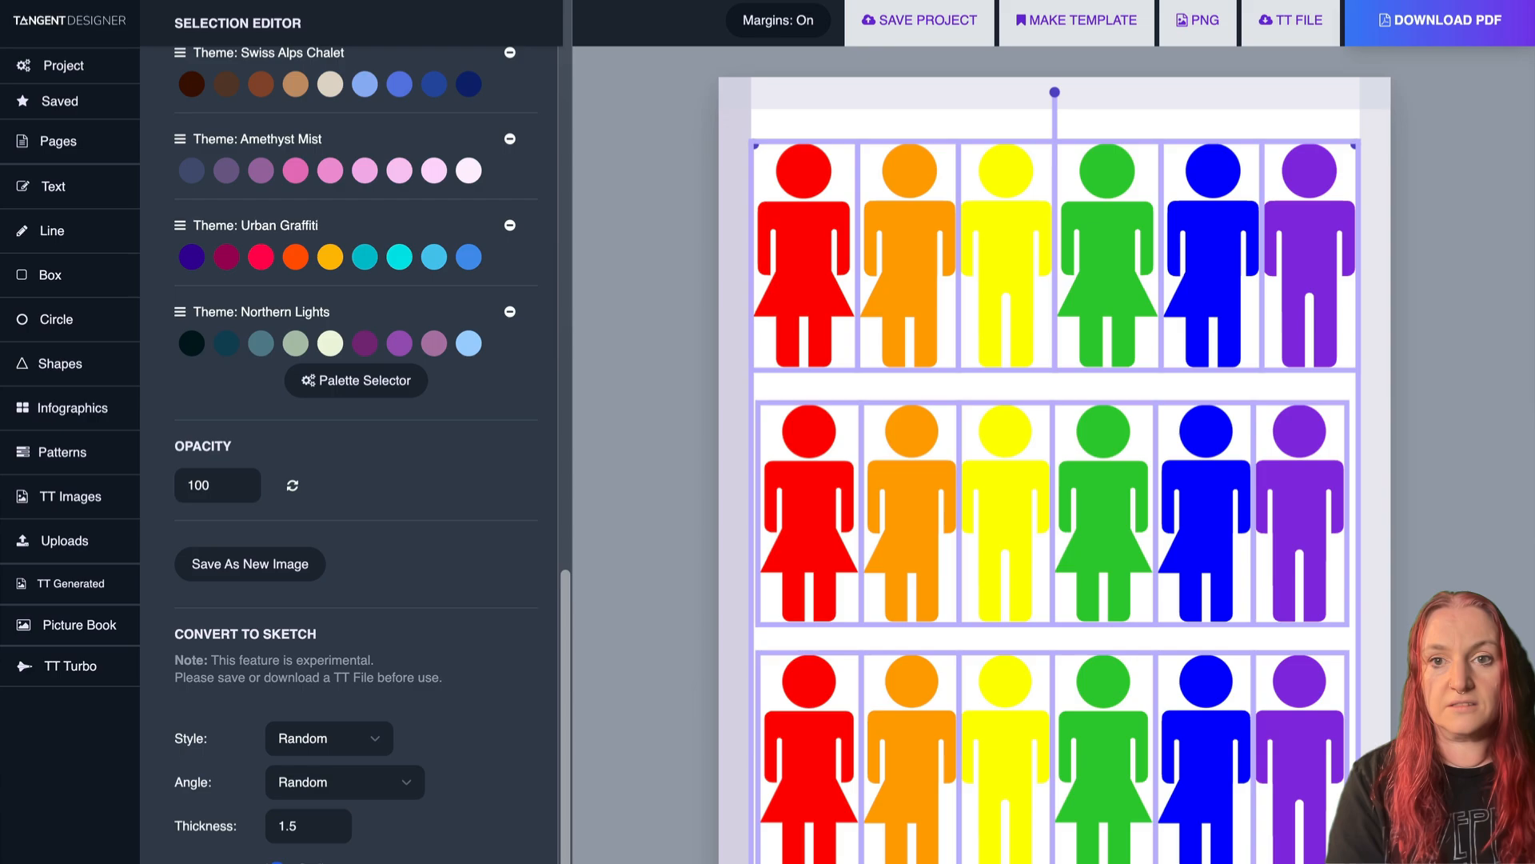
Export the current project as a TT file.
left_click(1290, 37)
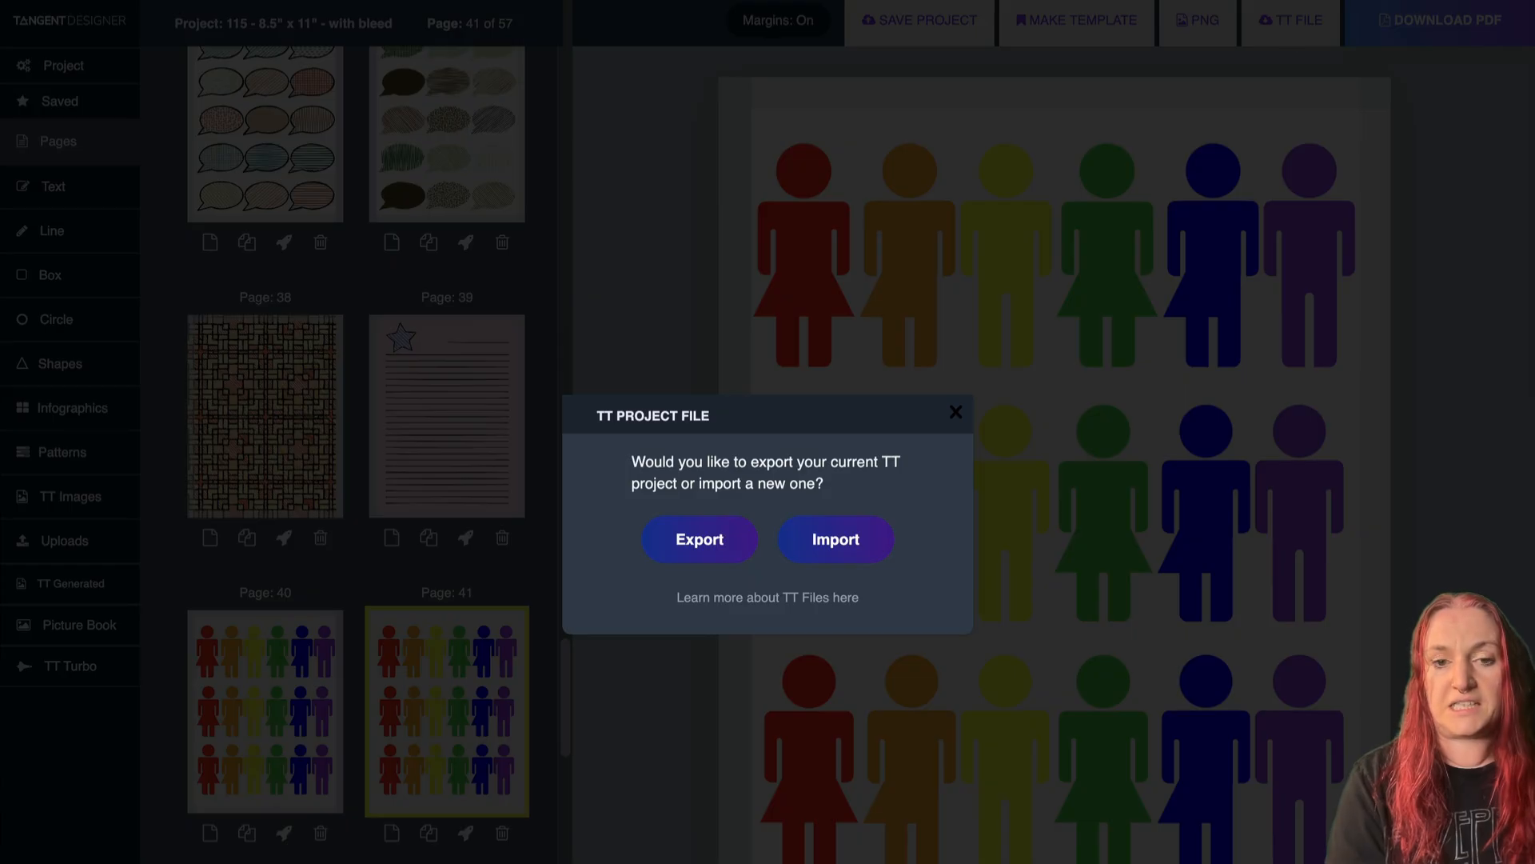
left_click(678, 540)
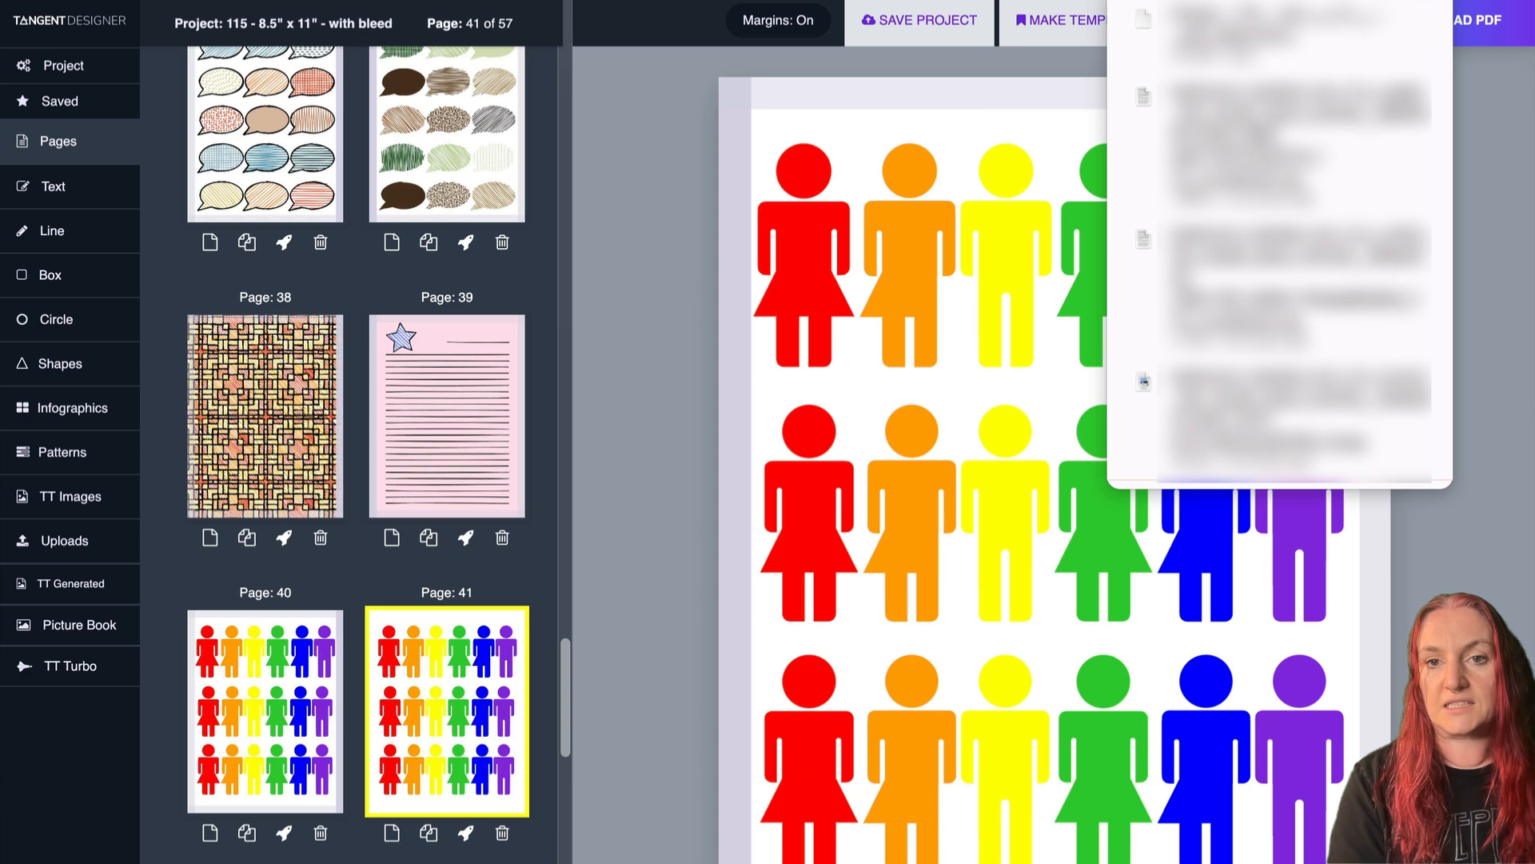
Select all figures on the duplicated page and convert them to sketch with Random style, Random angle, thickness 1.5 and a 1.5 outline.
left_click(699, 233)
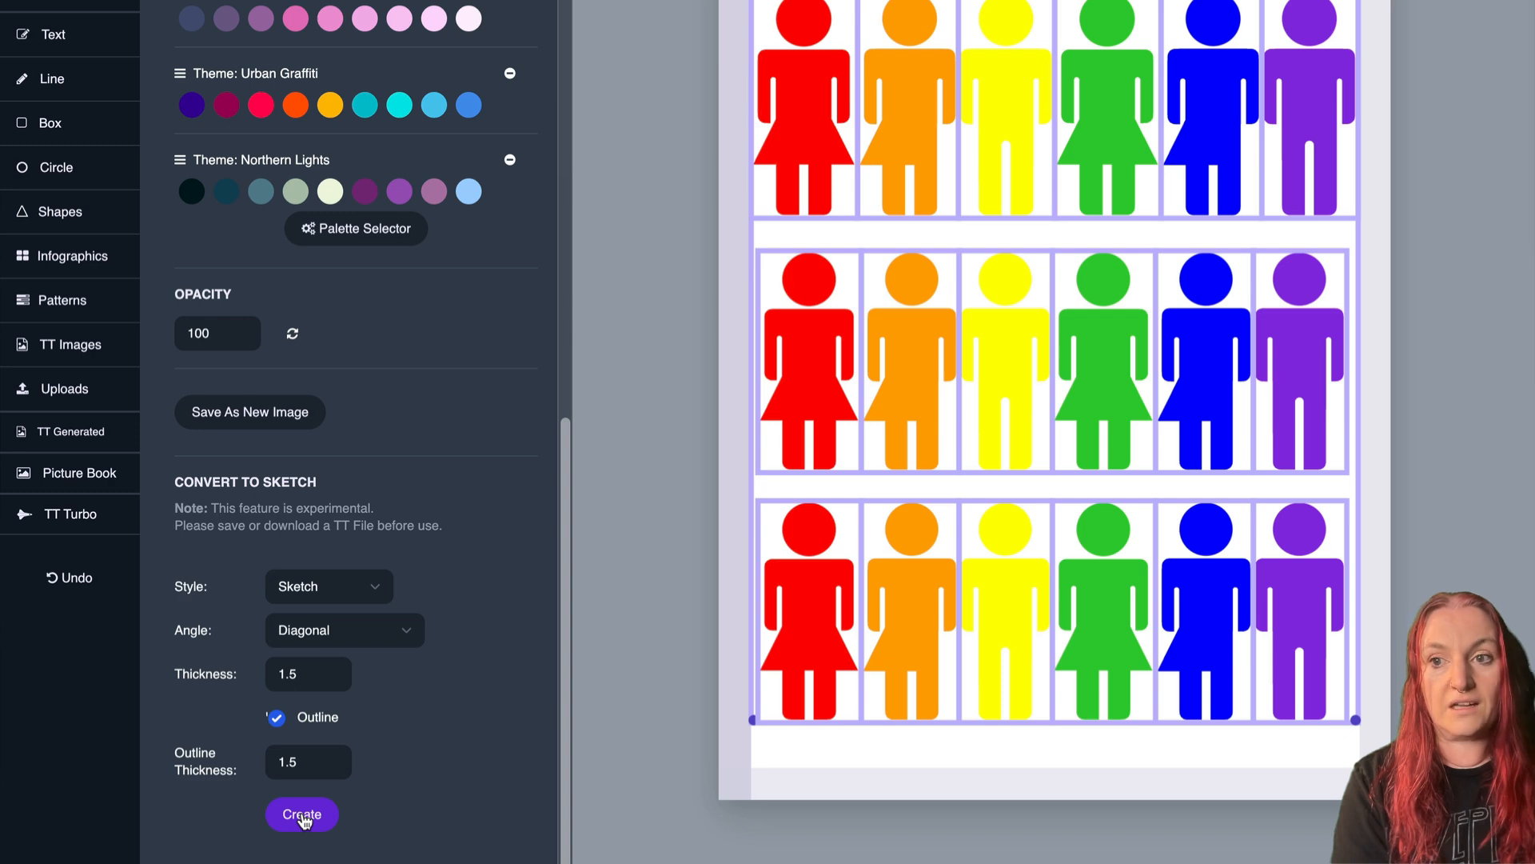
left_click(303, 817)
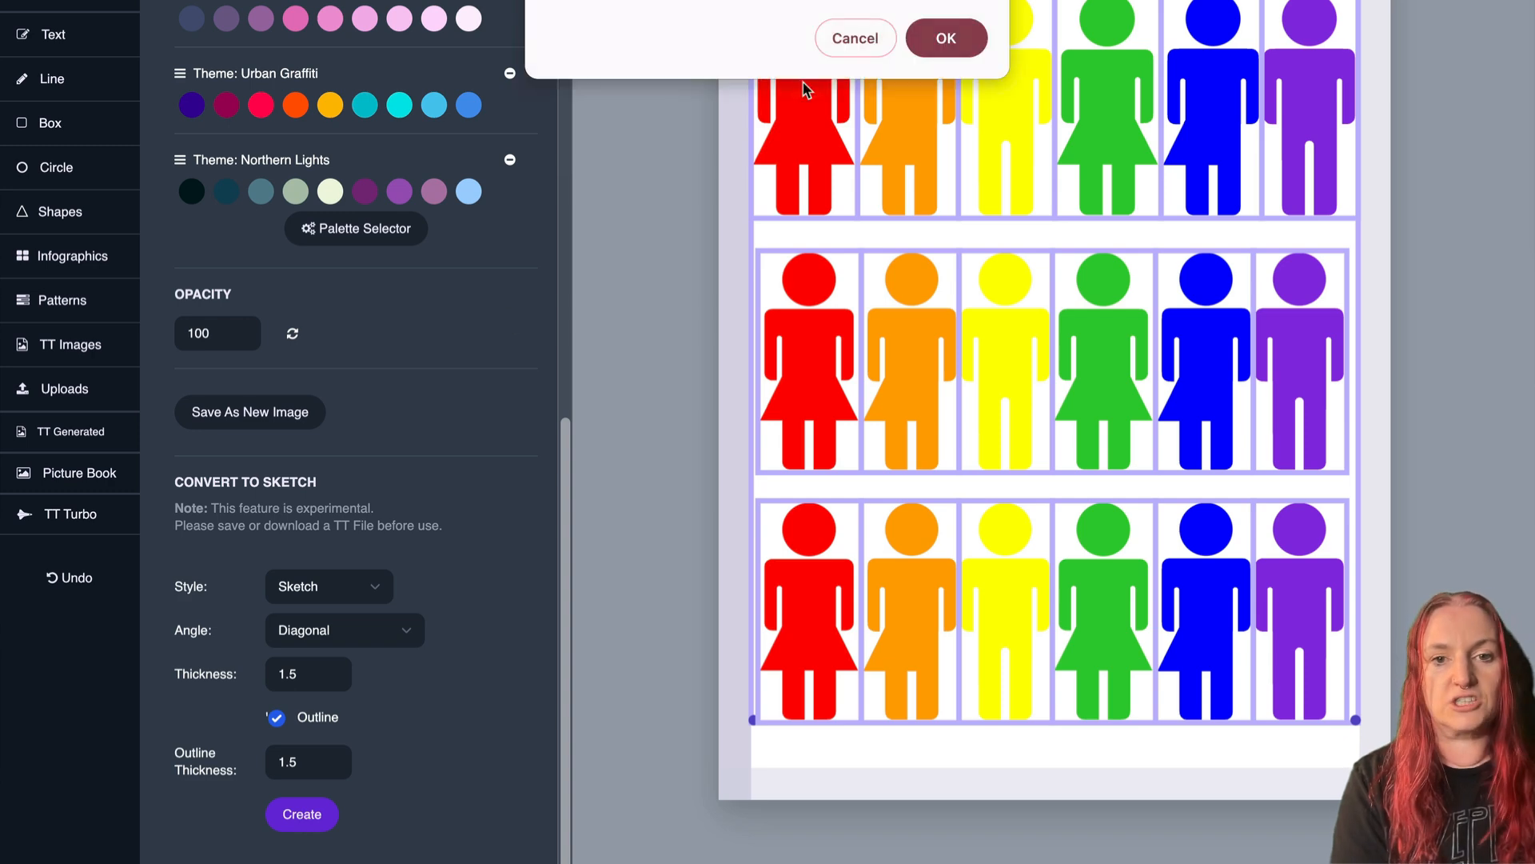
left_click(852, 38)
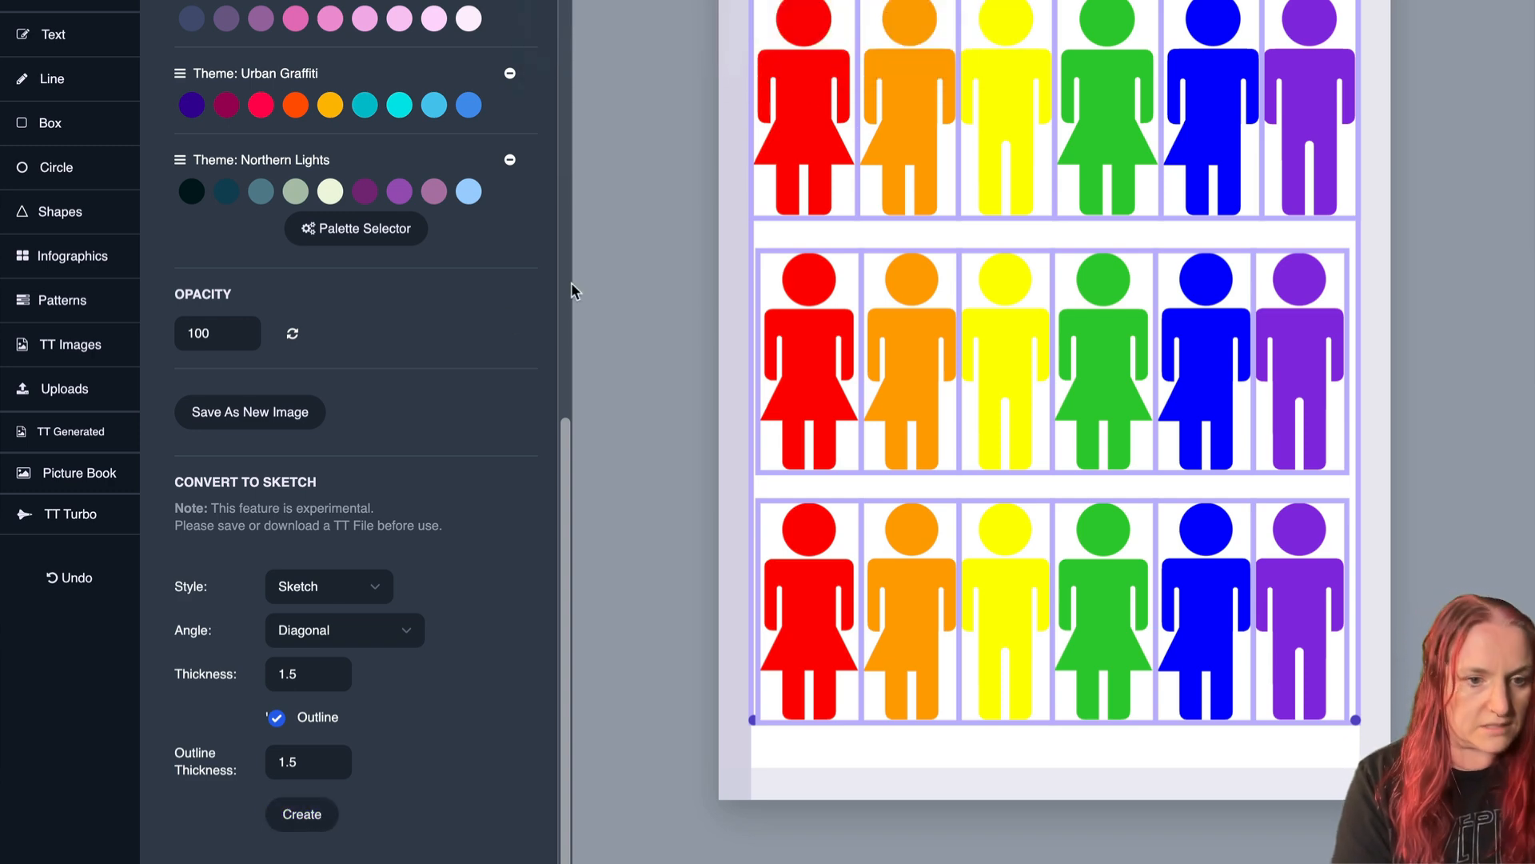
left_click(328, 587)
left_click(316, 755)
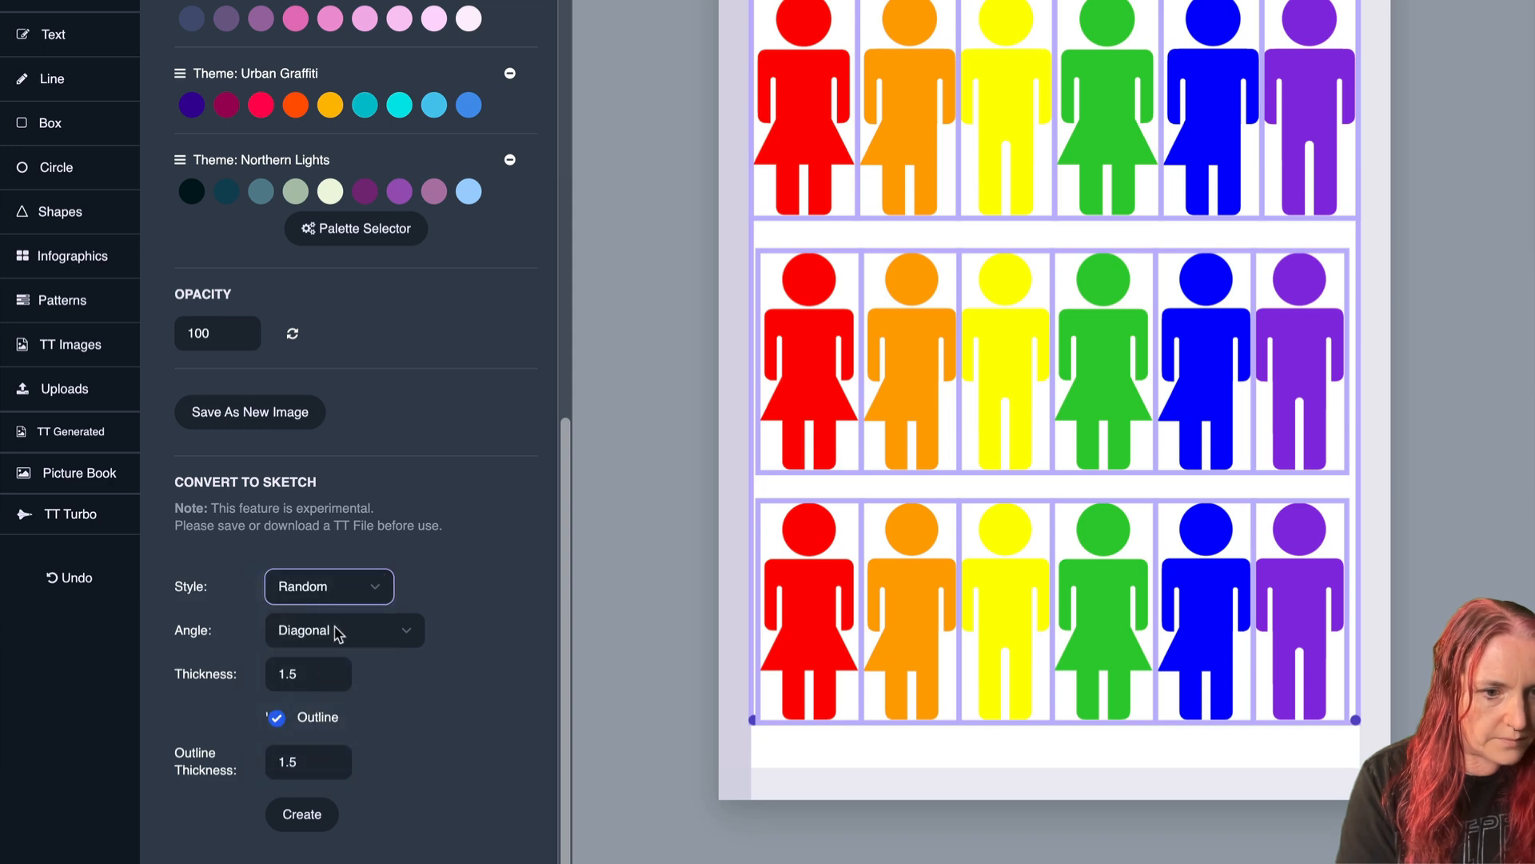
left_click(336, 632)
left_click(334, 726)
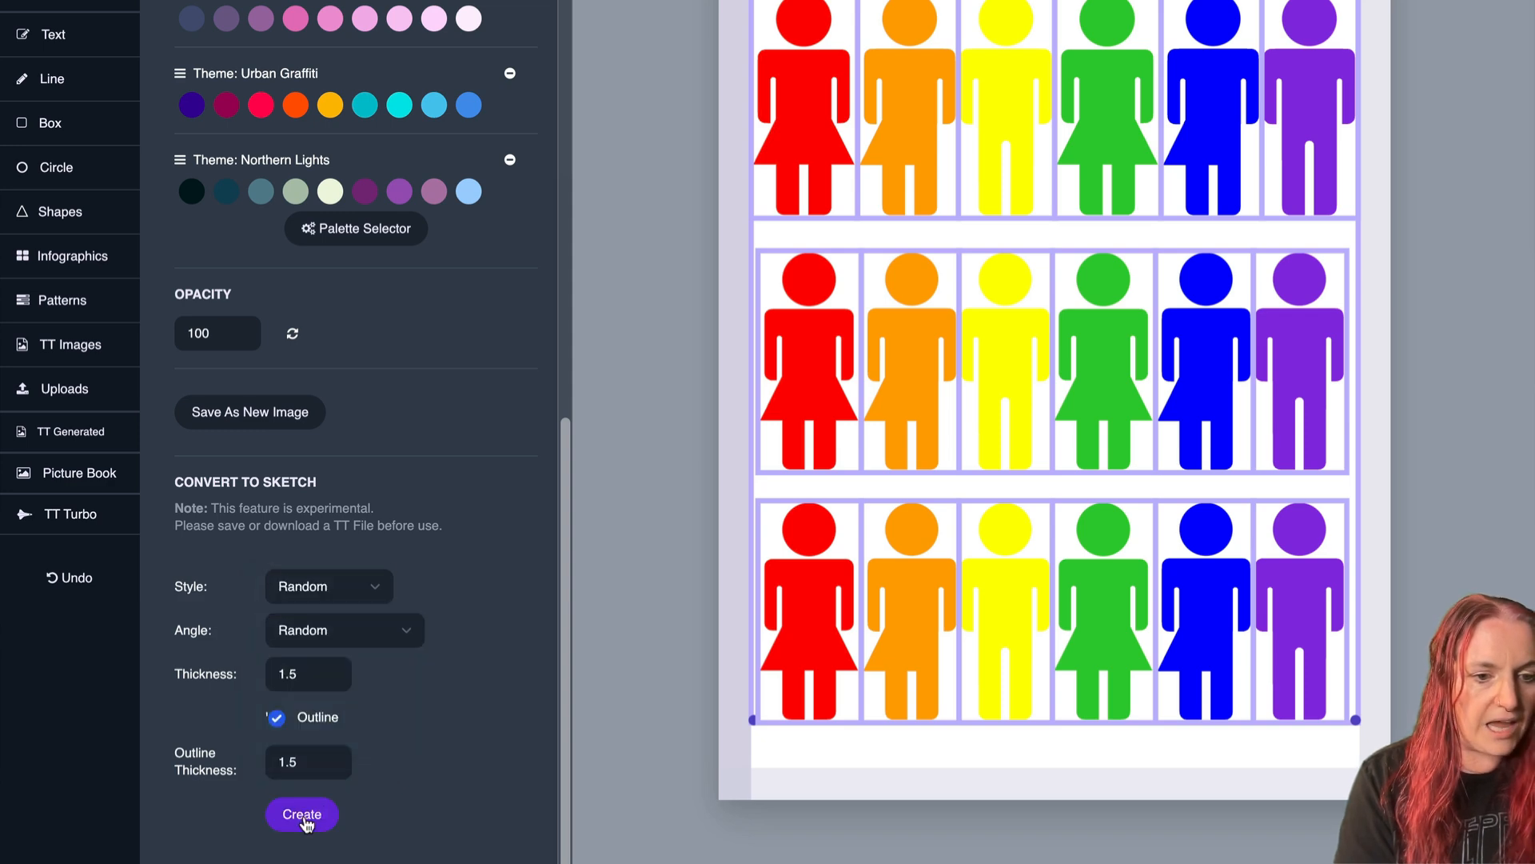
left_click(302, 816)
left_click(946, 189)
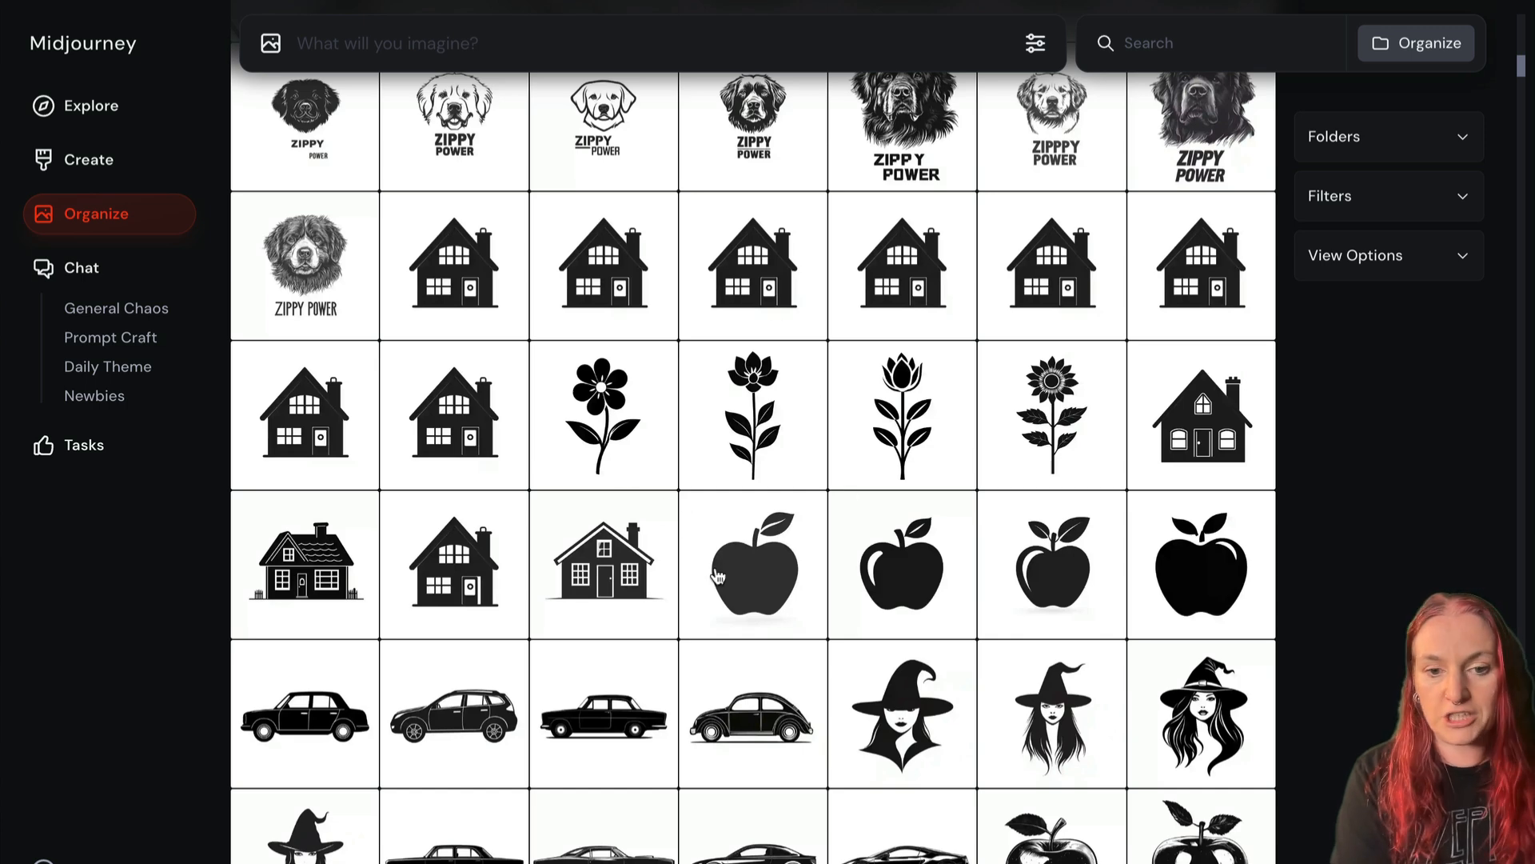
Look through the Midjourney image gallery and the product page of the free weekly planner TT file.
scroll(716, 572, "down", 2)
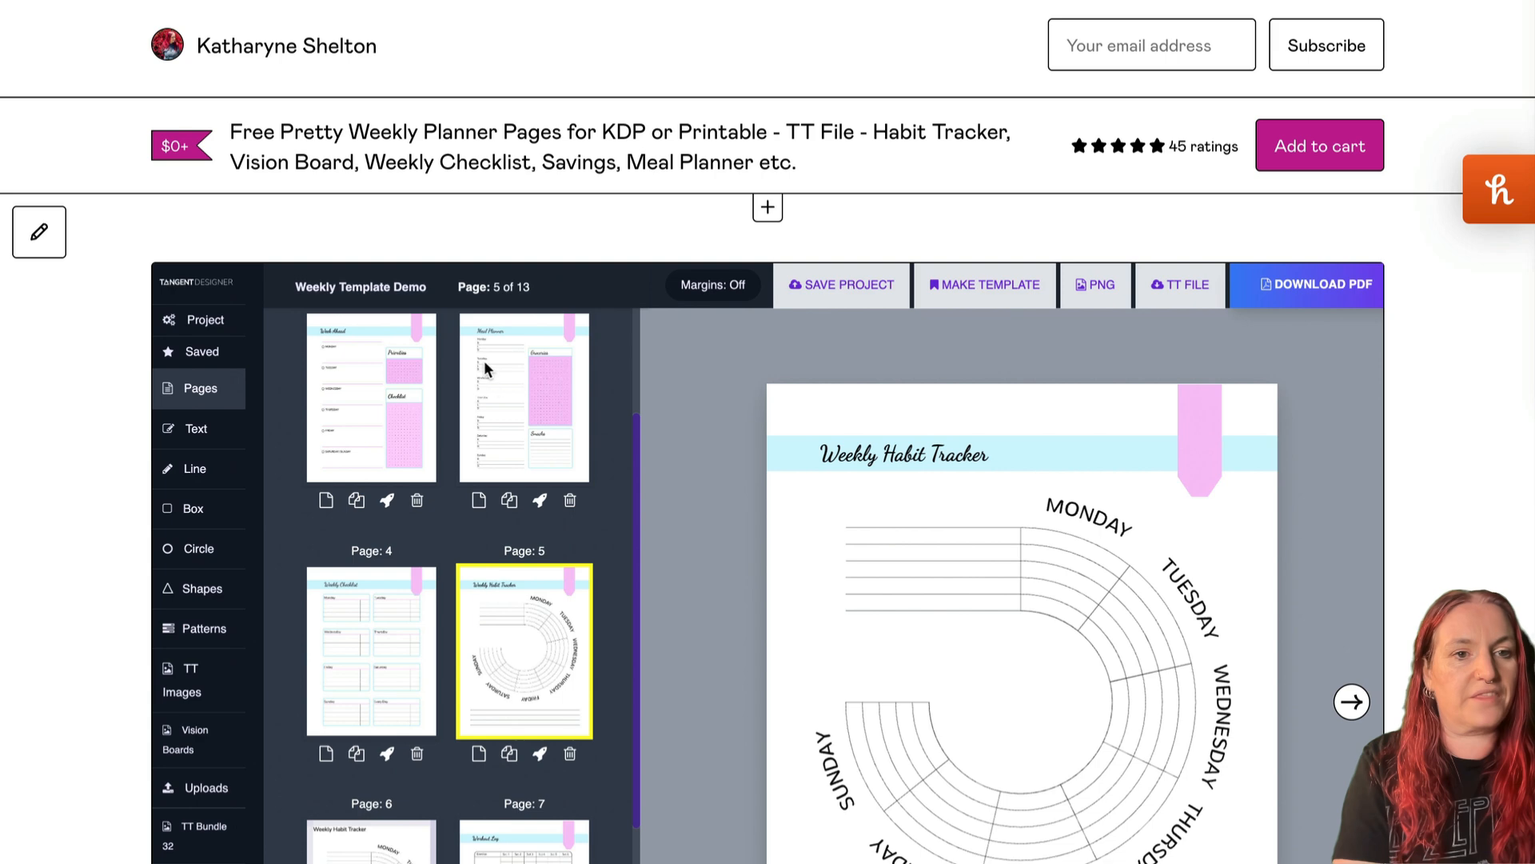
scroll(483, 360, "down", 4)
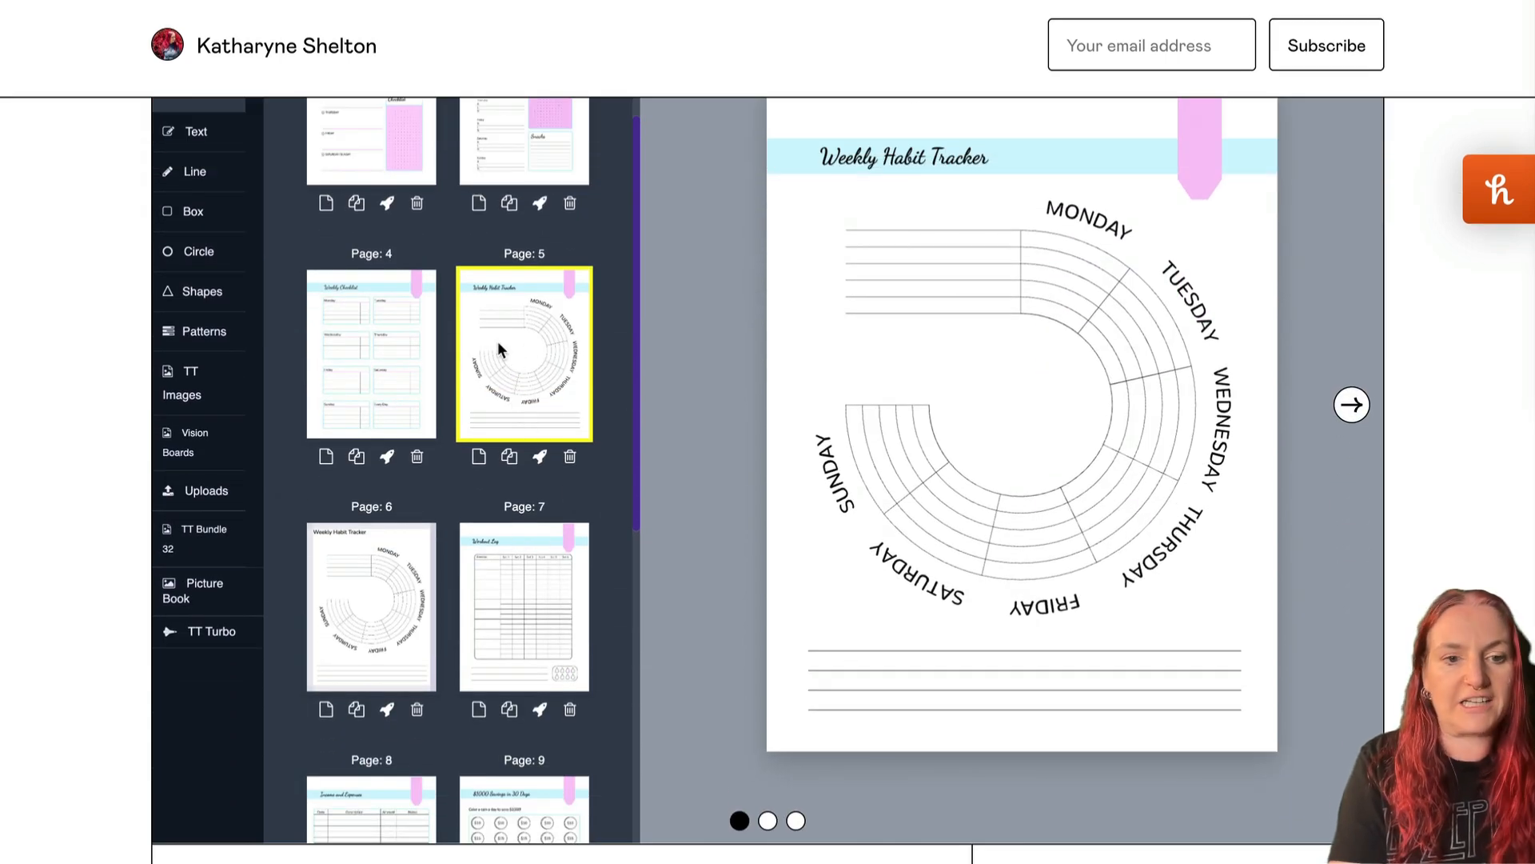
scroll(497, 342, "down", 6)
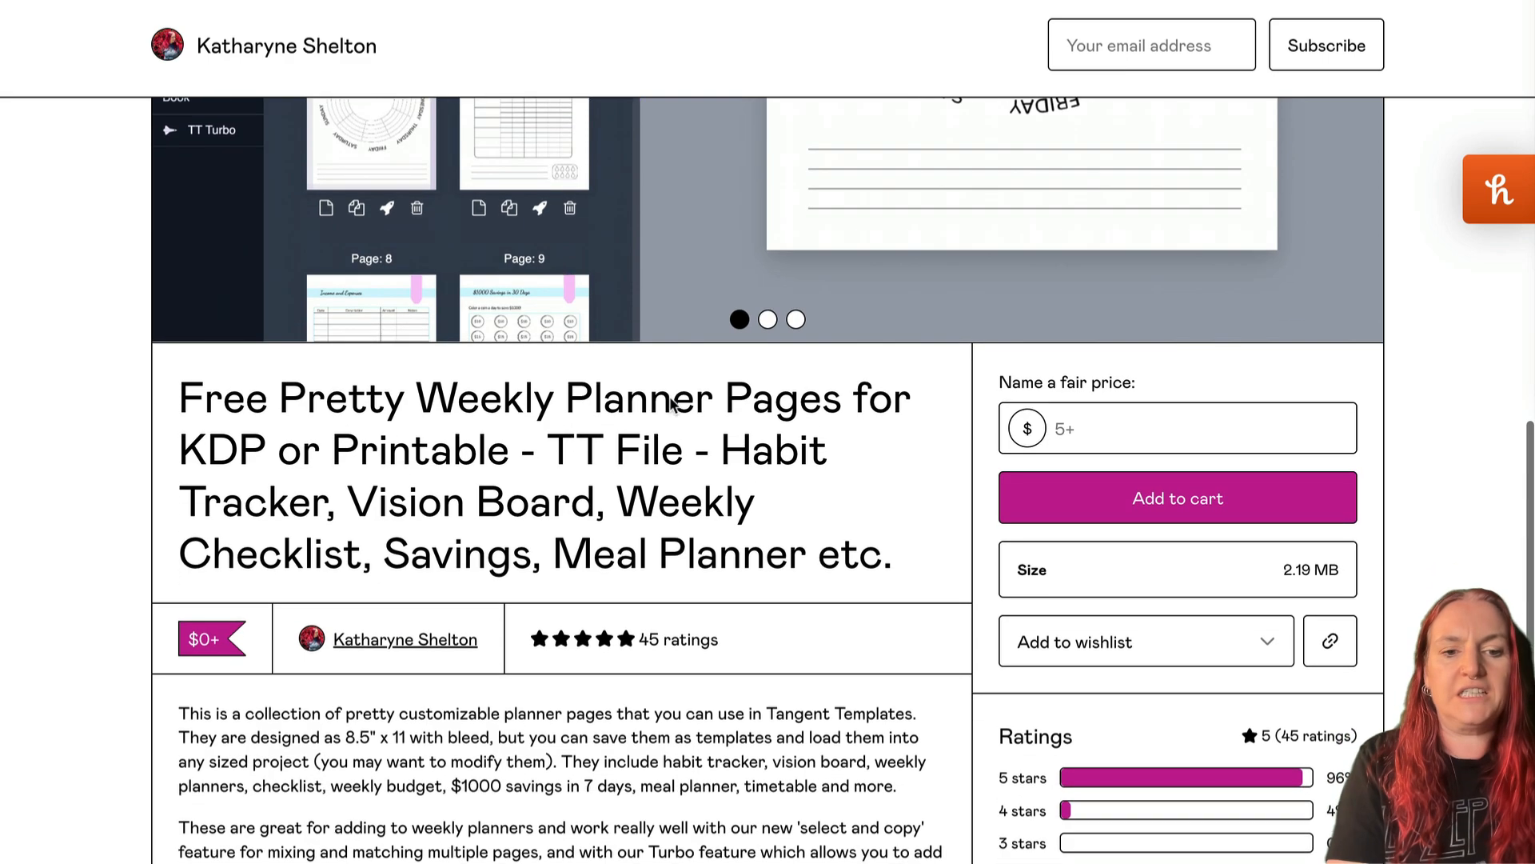
scroll(999, 360, "up", 7)
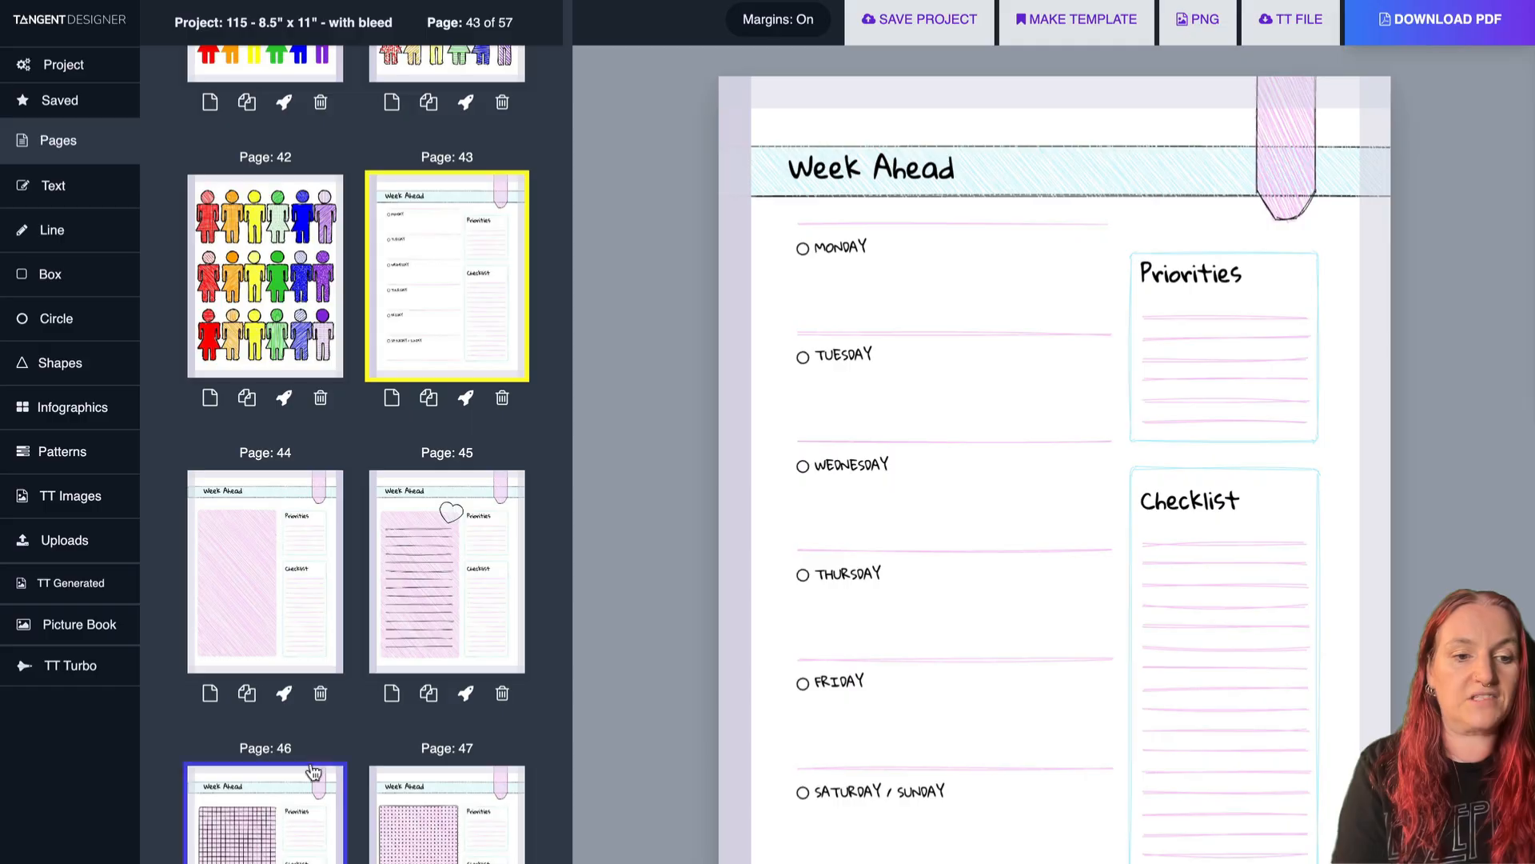
Examine the sketched fills, ruled lines, graph grid and dot grid on the Week Ahead planner pages 44 to 47.
left_click(282, 824)
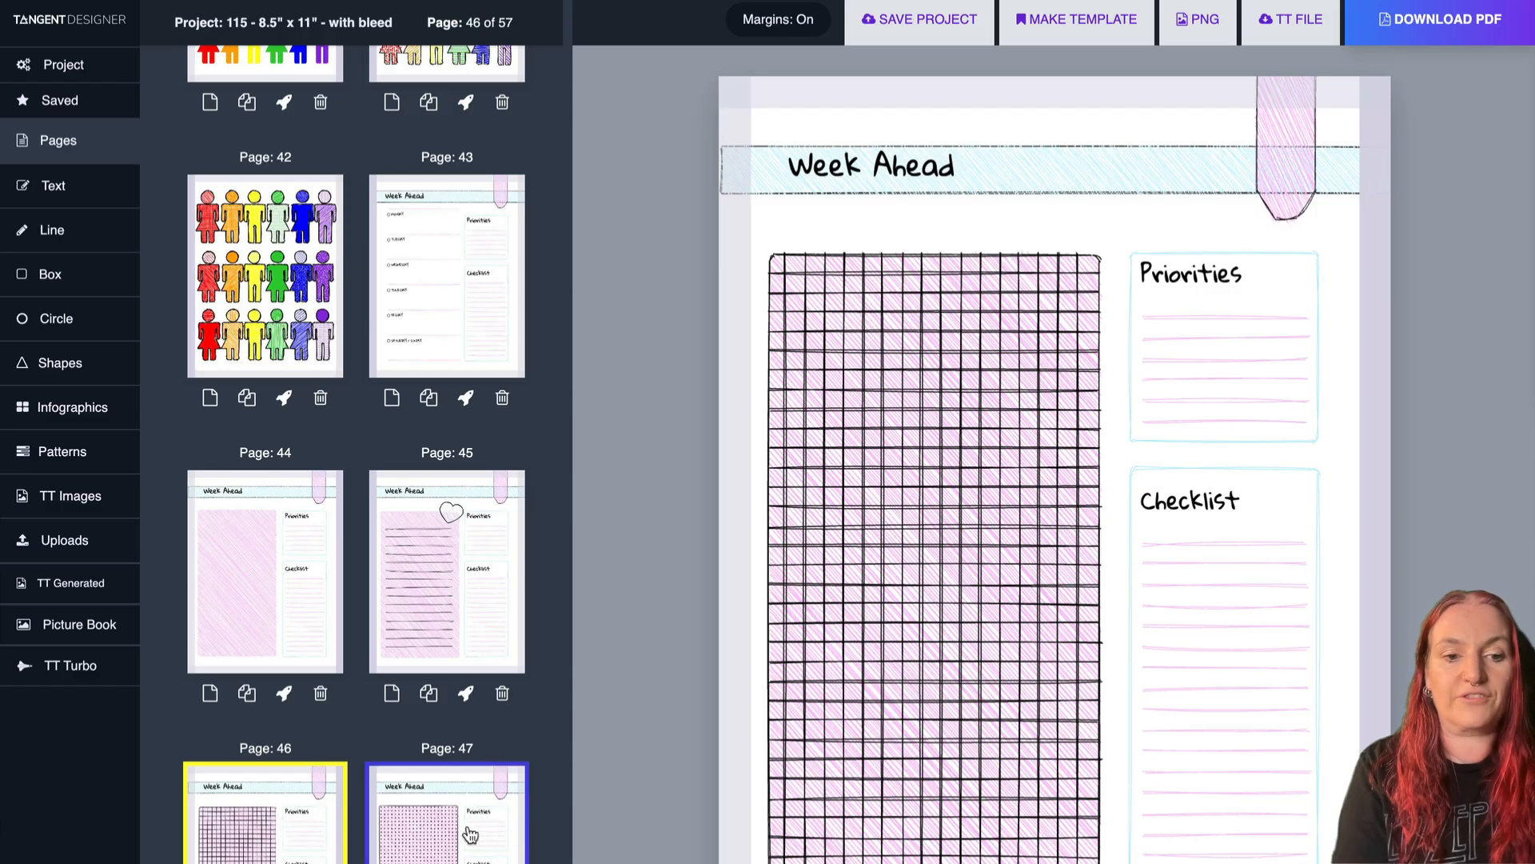
left_click(470, 835)
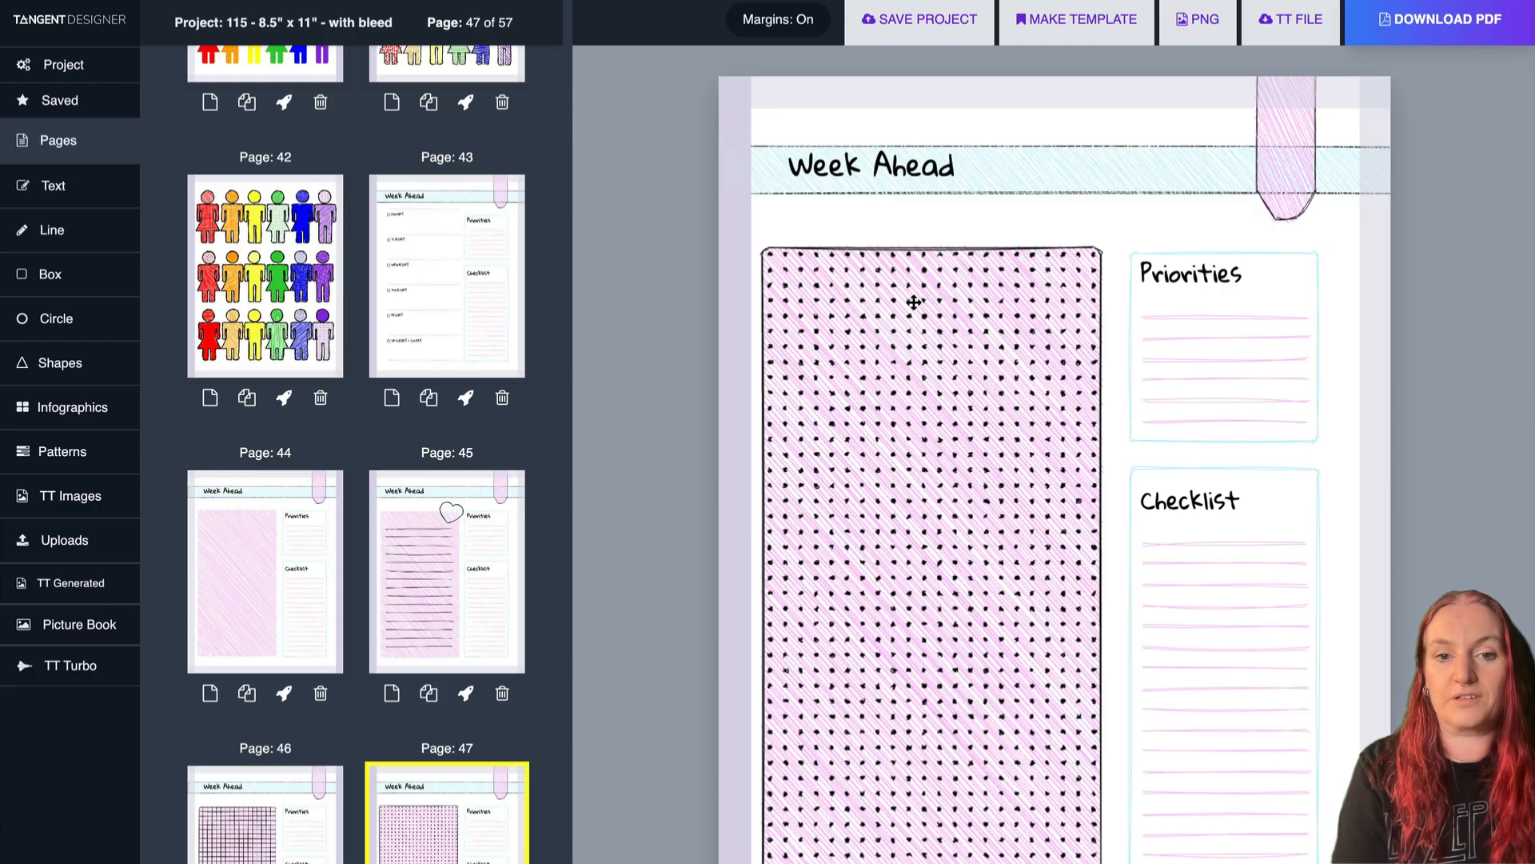
left_click(266, 858)
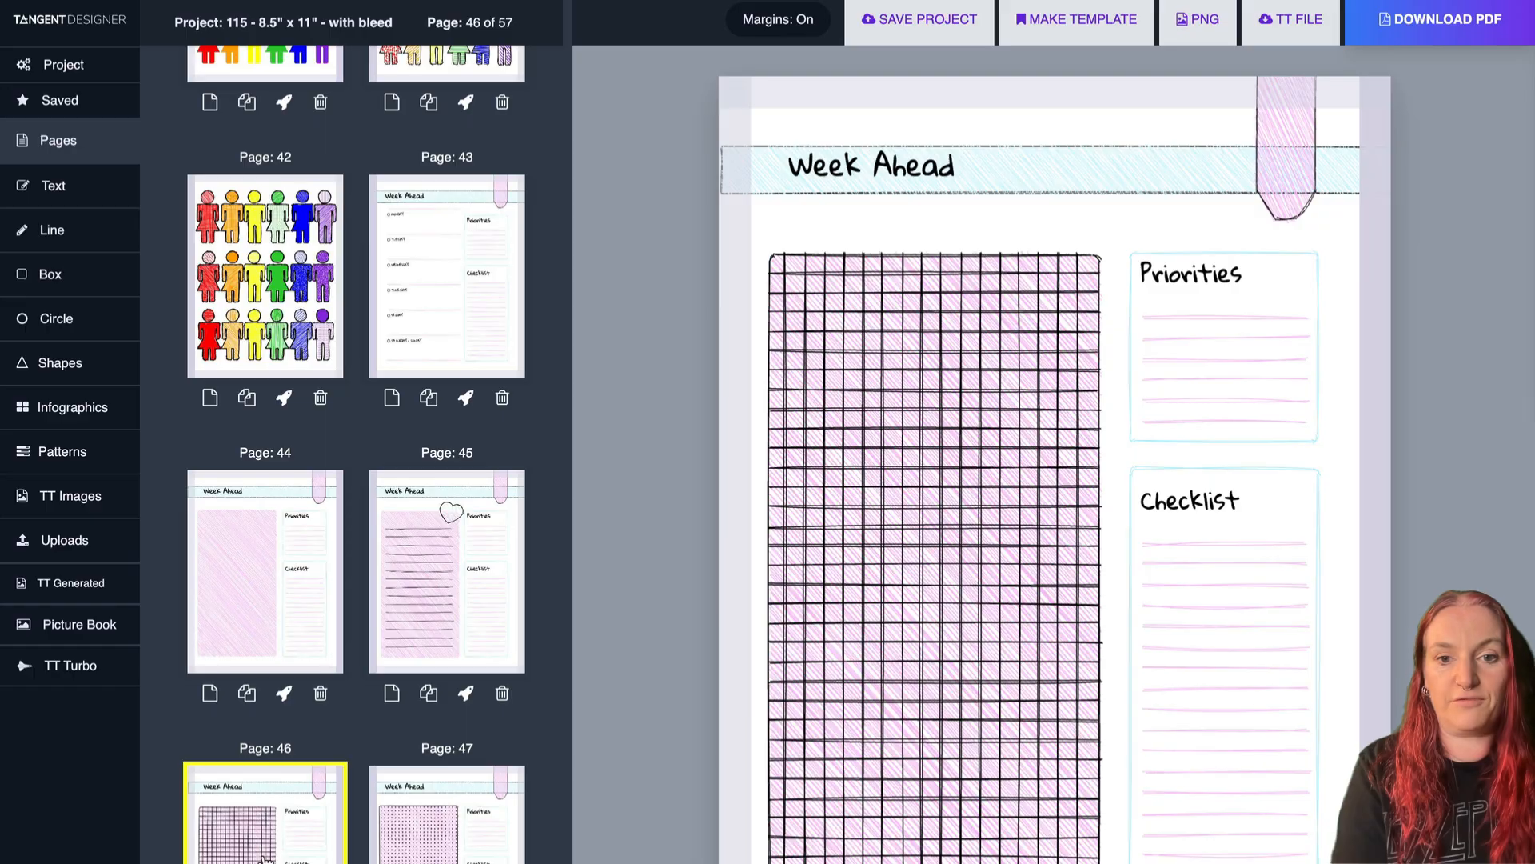
left_click(510, 487)
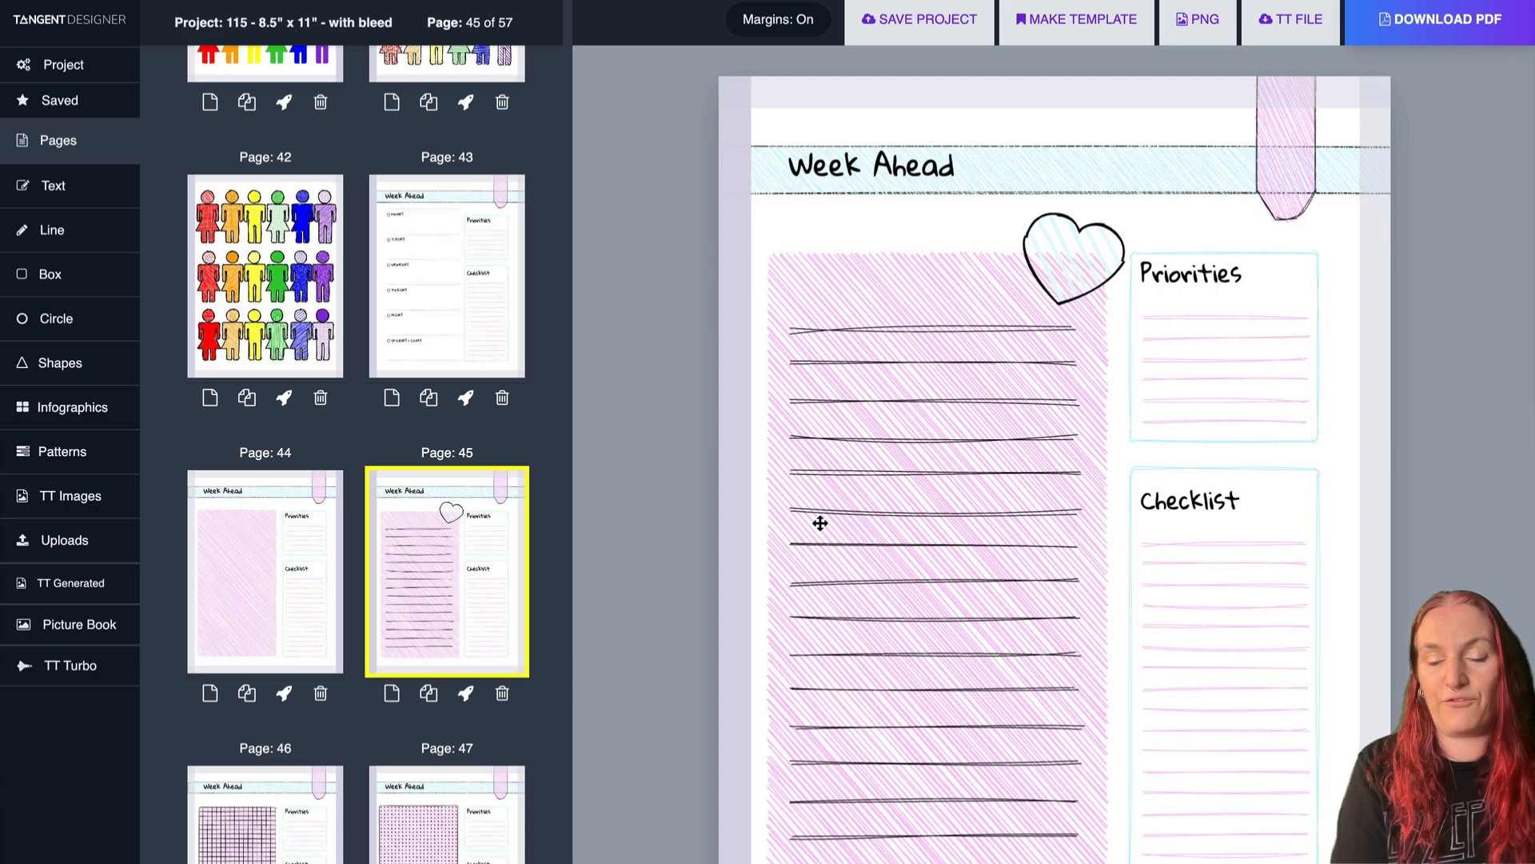
left_click(299, 579)
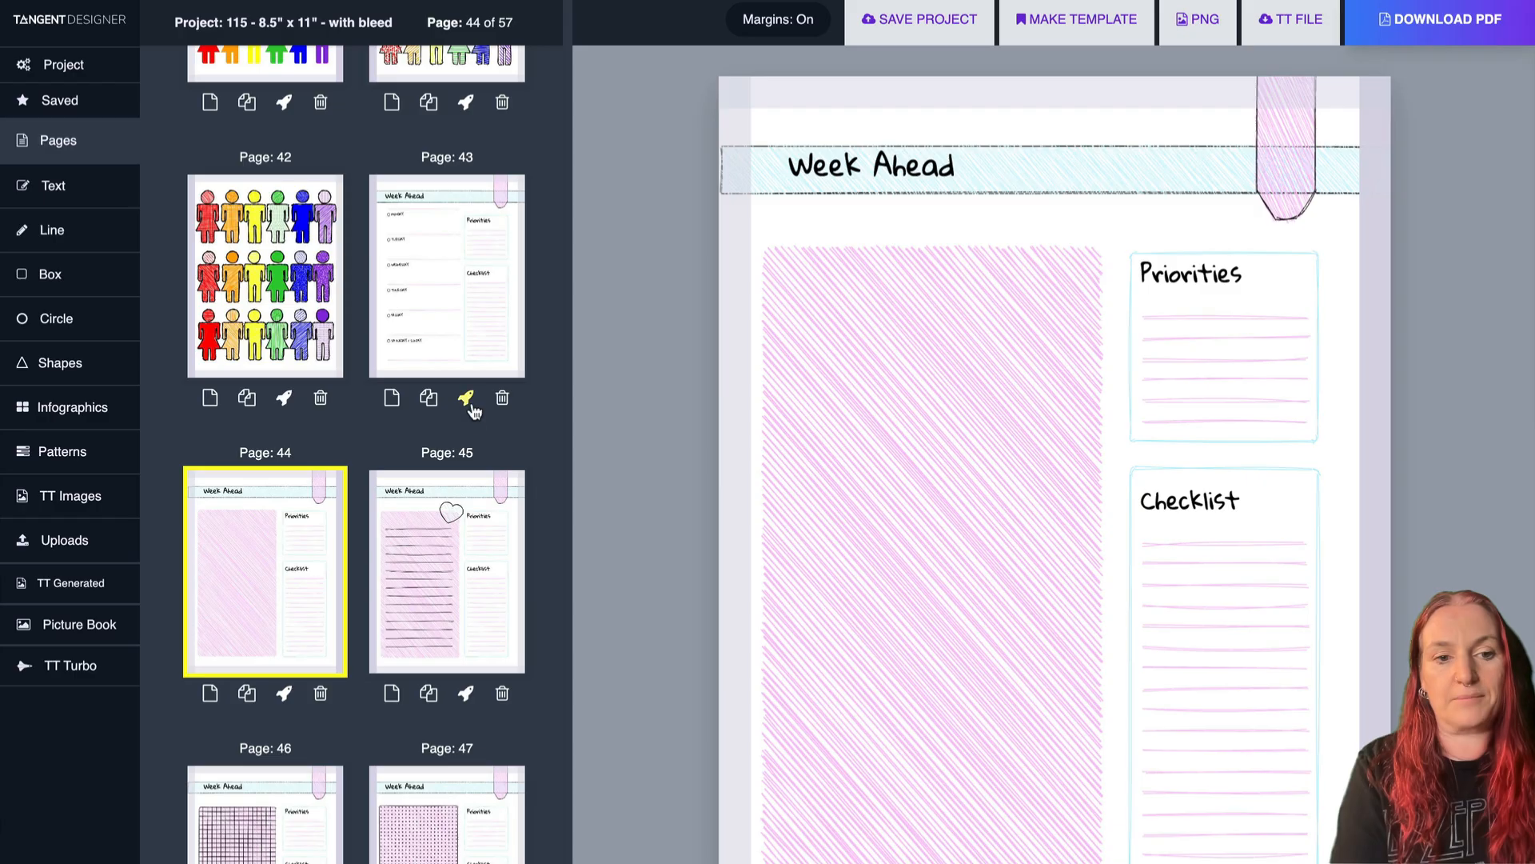
left_click(435, 784)
scroll(437, 783, "down", 1)
scroll(437, 784, "down", 5)
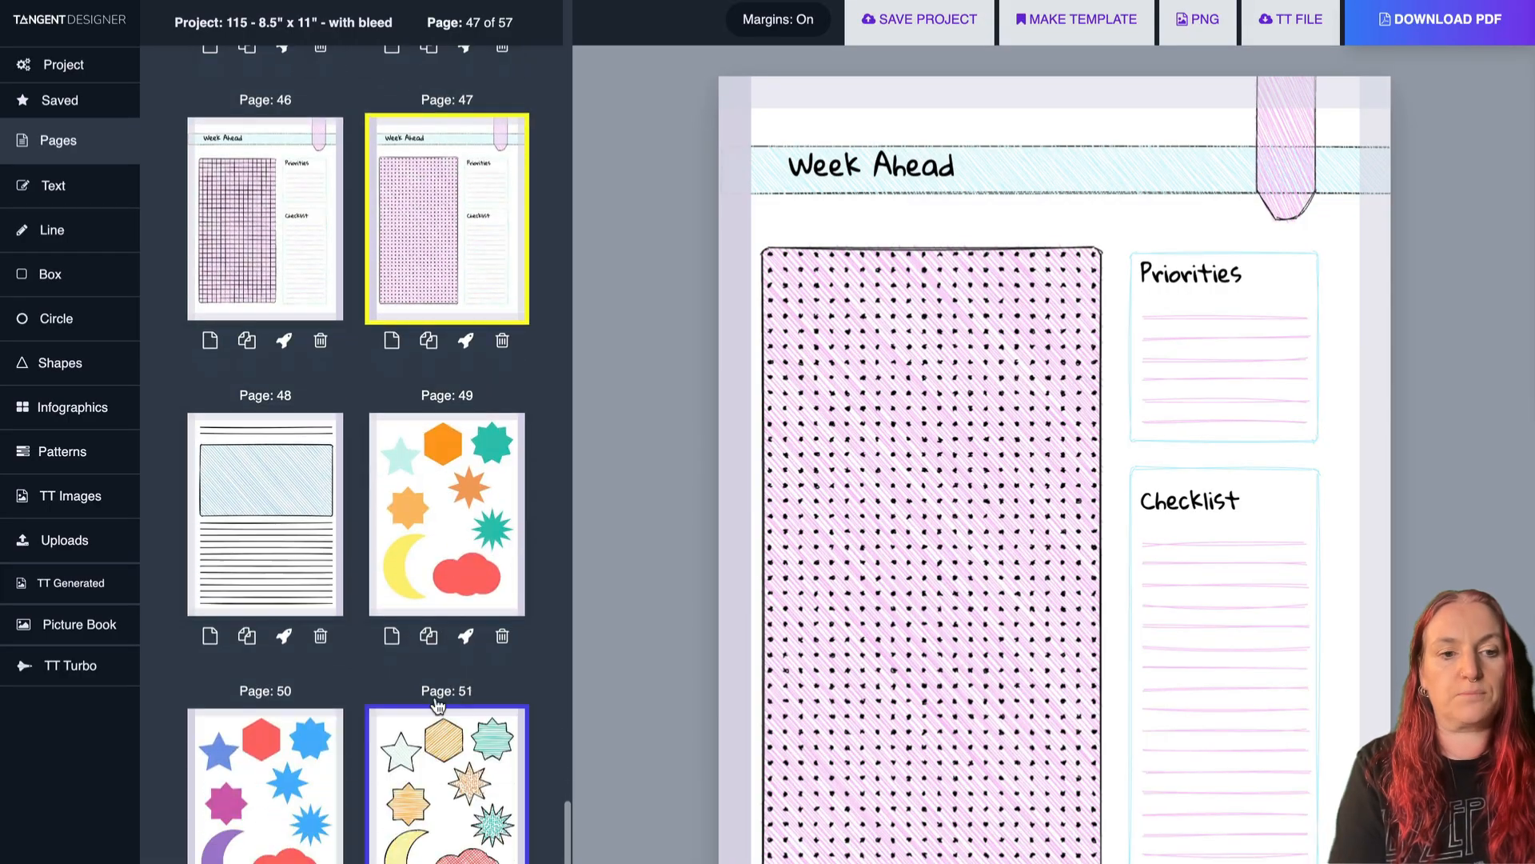
Examine the sketched blue box and lines on page 48 and the coloured lined boxes on pages 52, 55 and 56.
left_click(315, 543)
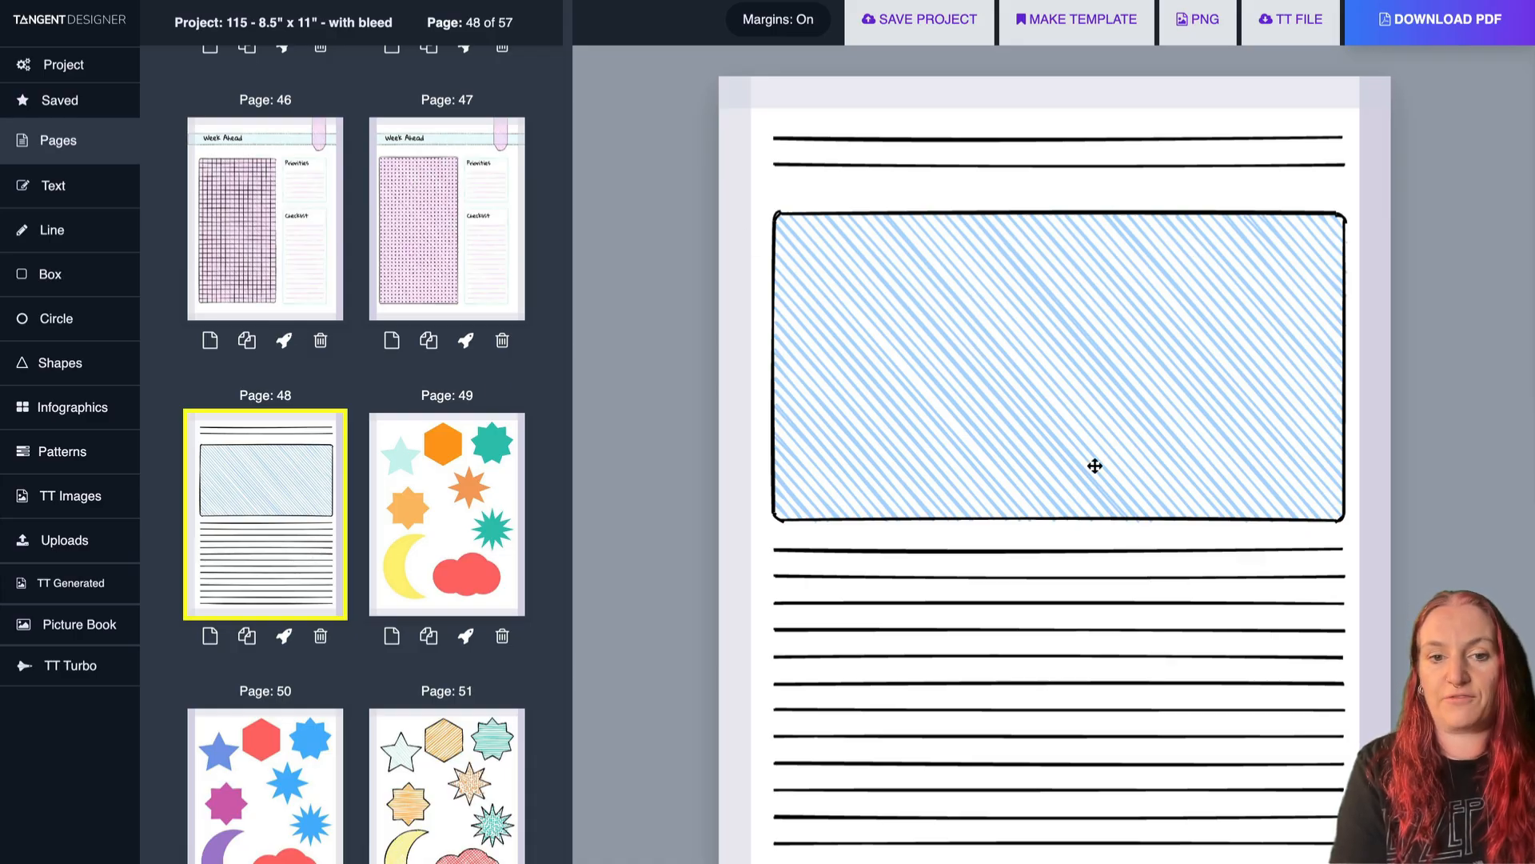
left_click(1200, 296)
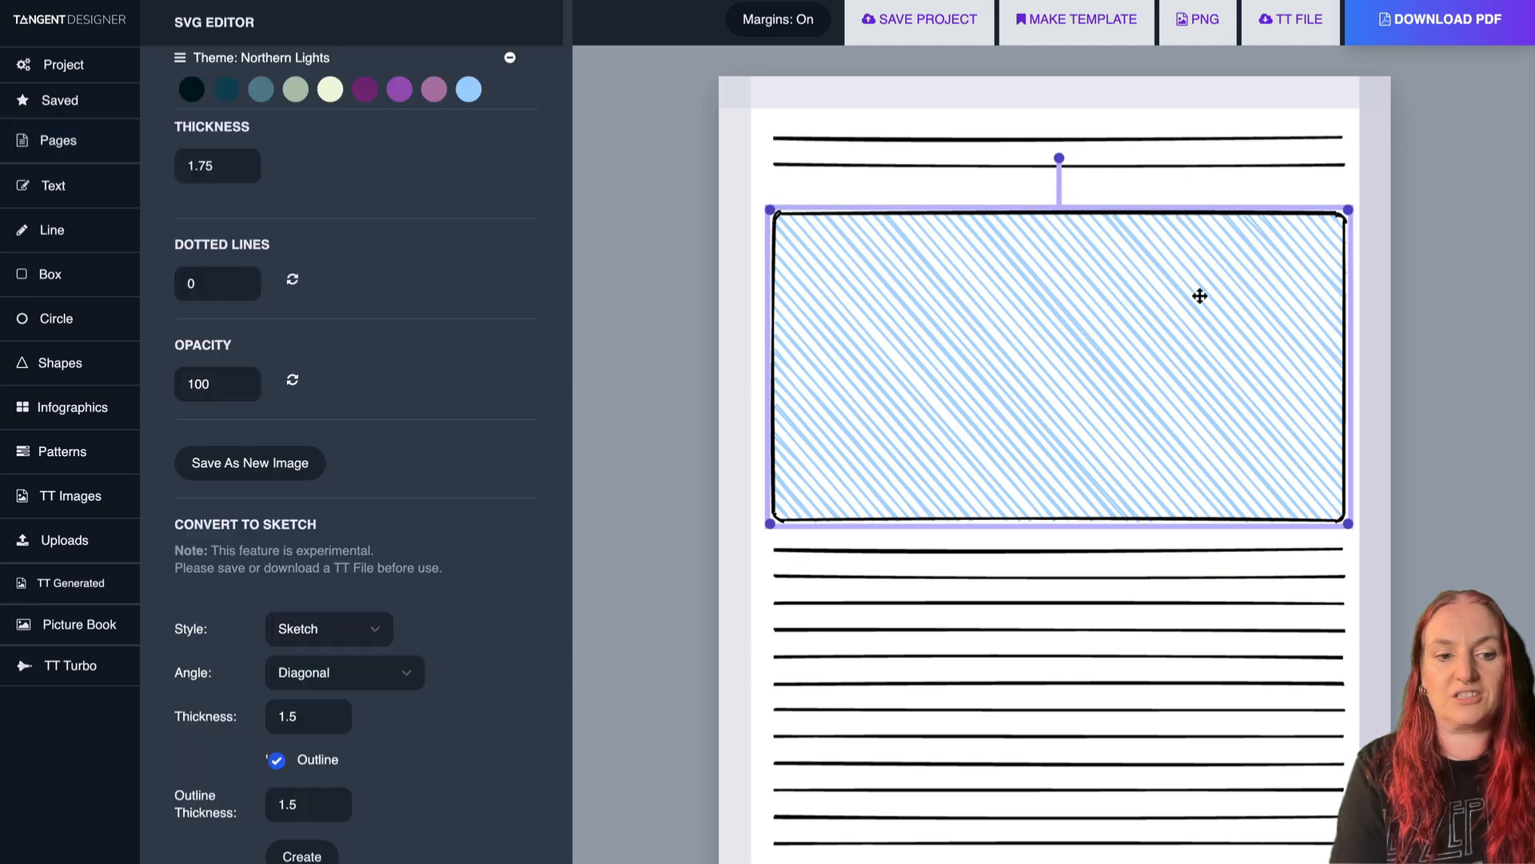
left_click(732, 345)
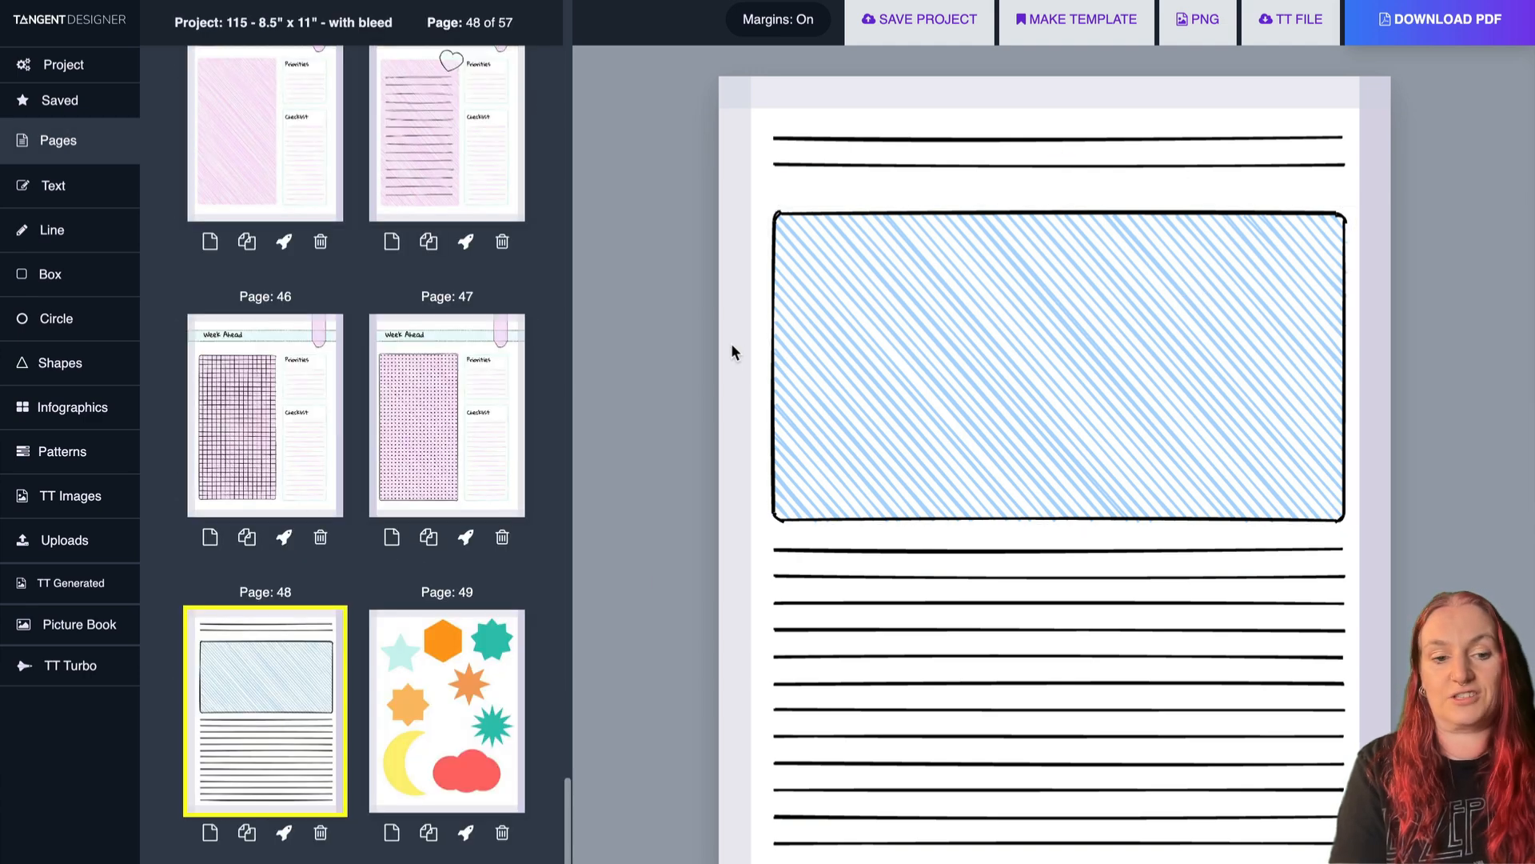
scroll(298, 642, "down", 6)
left_click(304, 641)
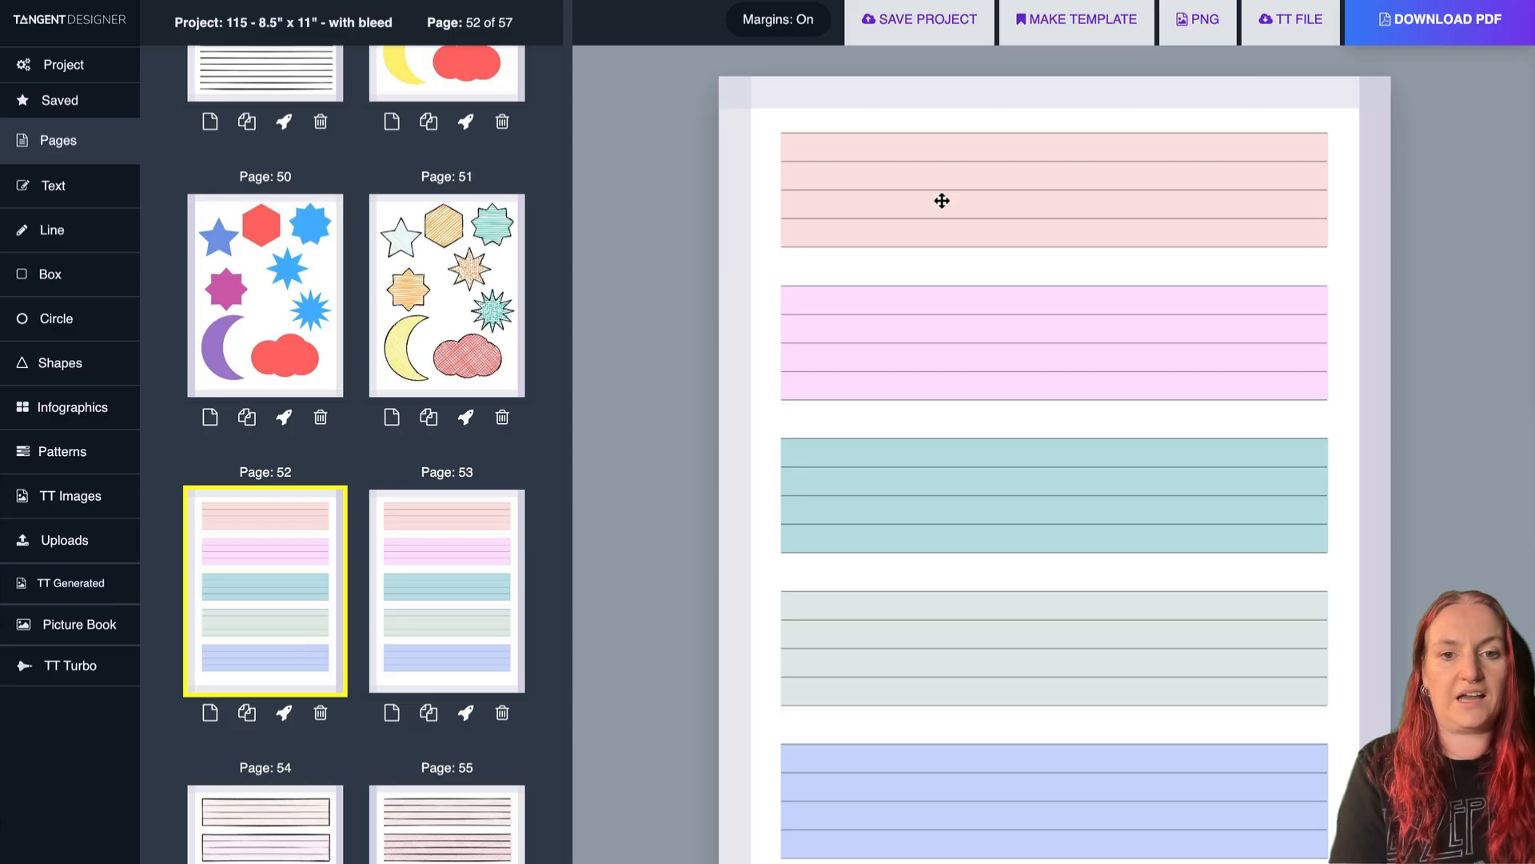
left_click(431, 831)
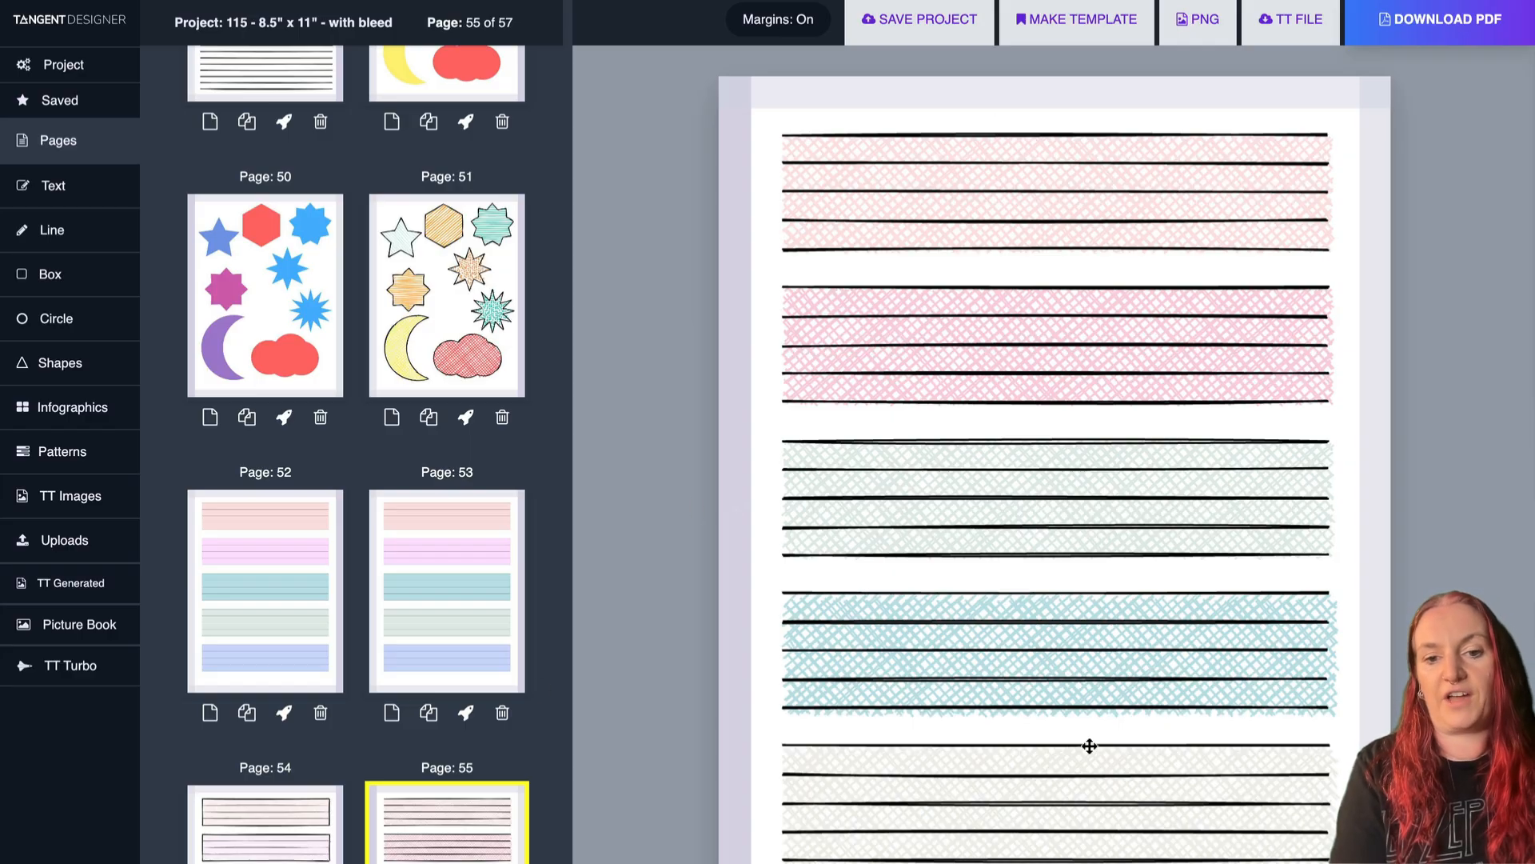
scroll(305, 675, "down", 5)
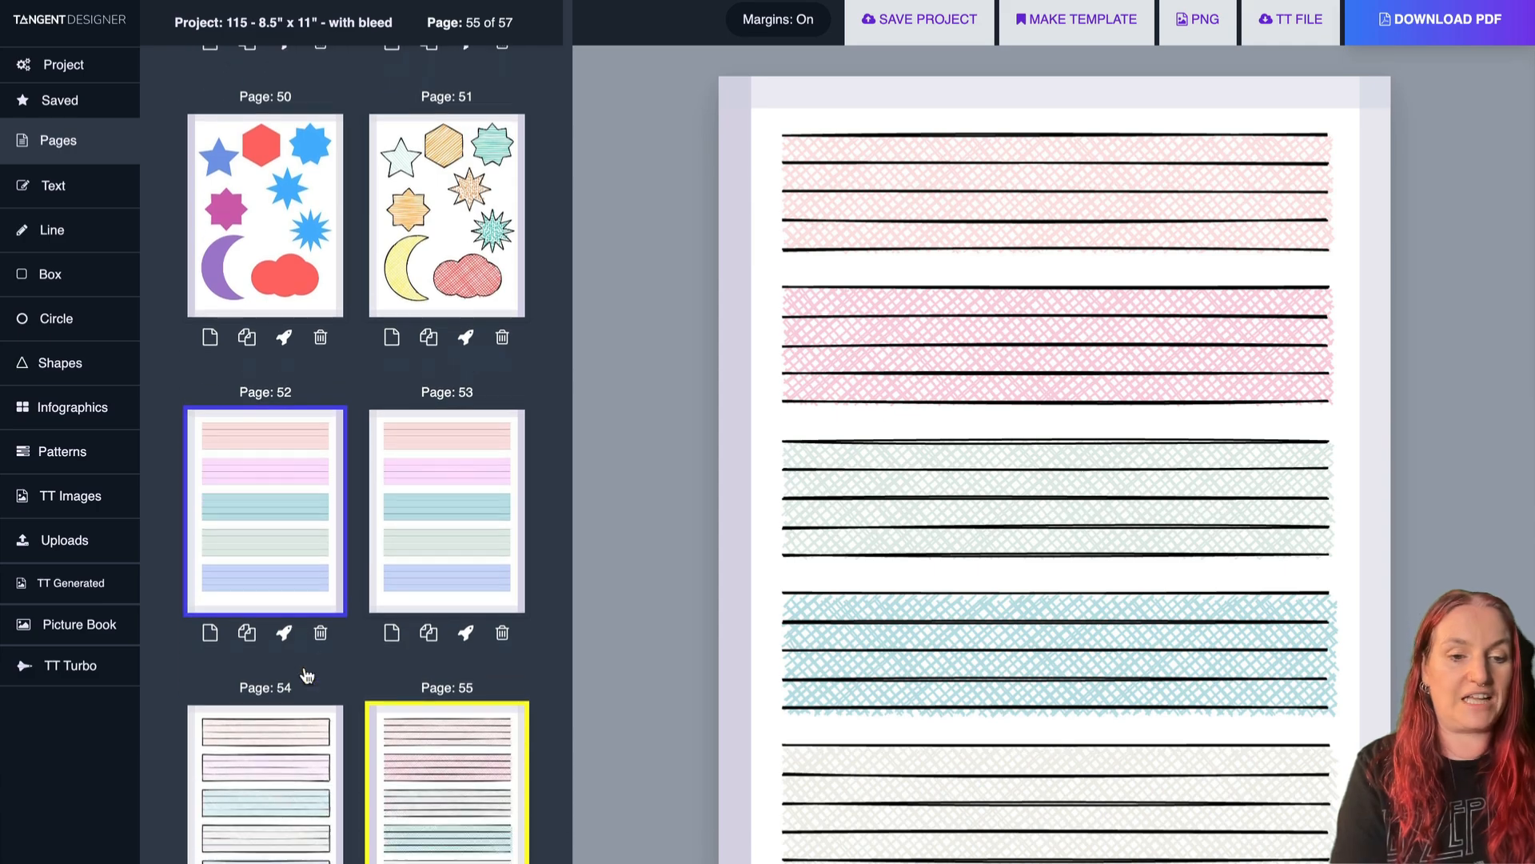
left_click(266, 705)
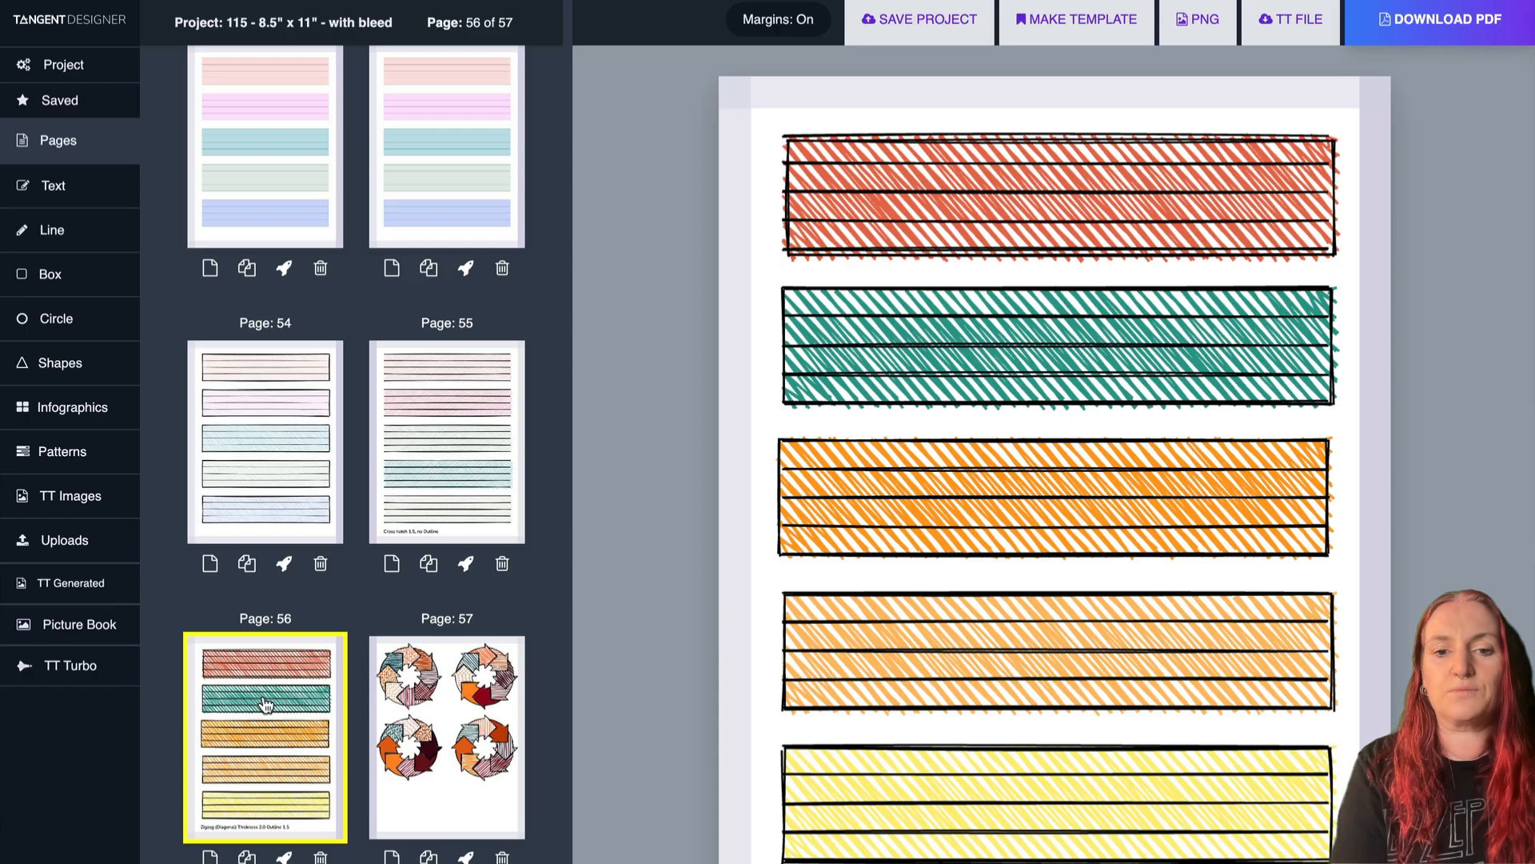
Open page 57 and add the people-pyramid infographic with six figures from the infographics library.
left_click(447, 701)
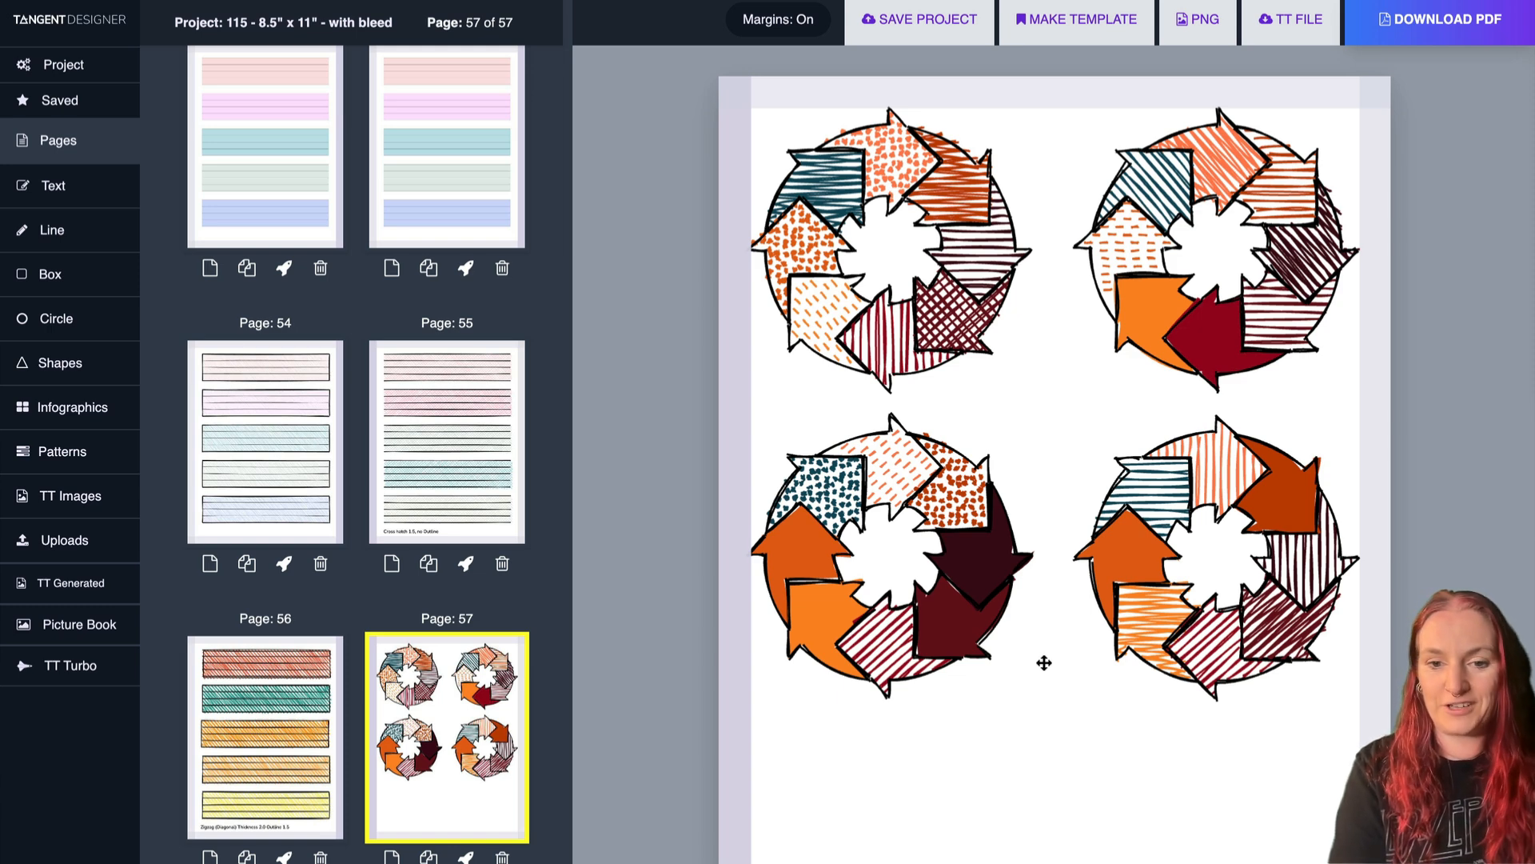
left_click(67, 415)
scroll(429, 428, "down", 8)
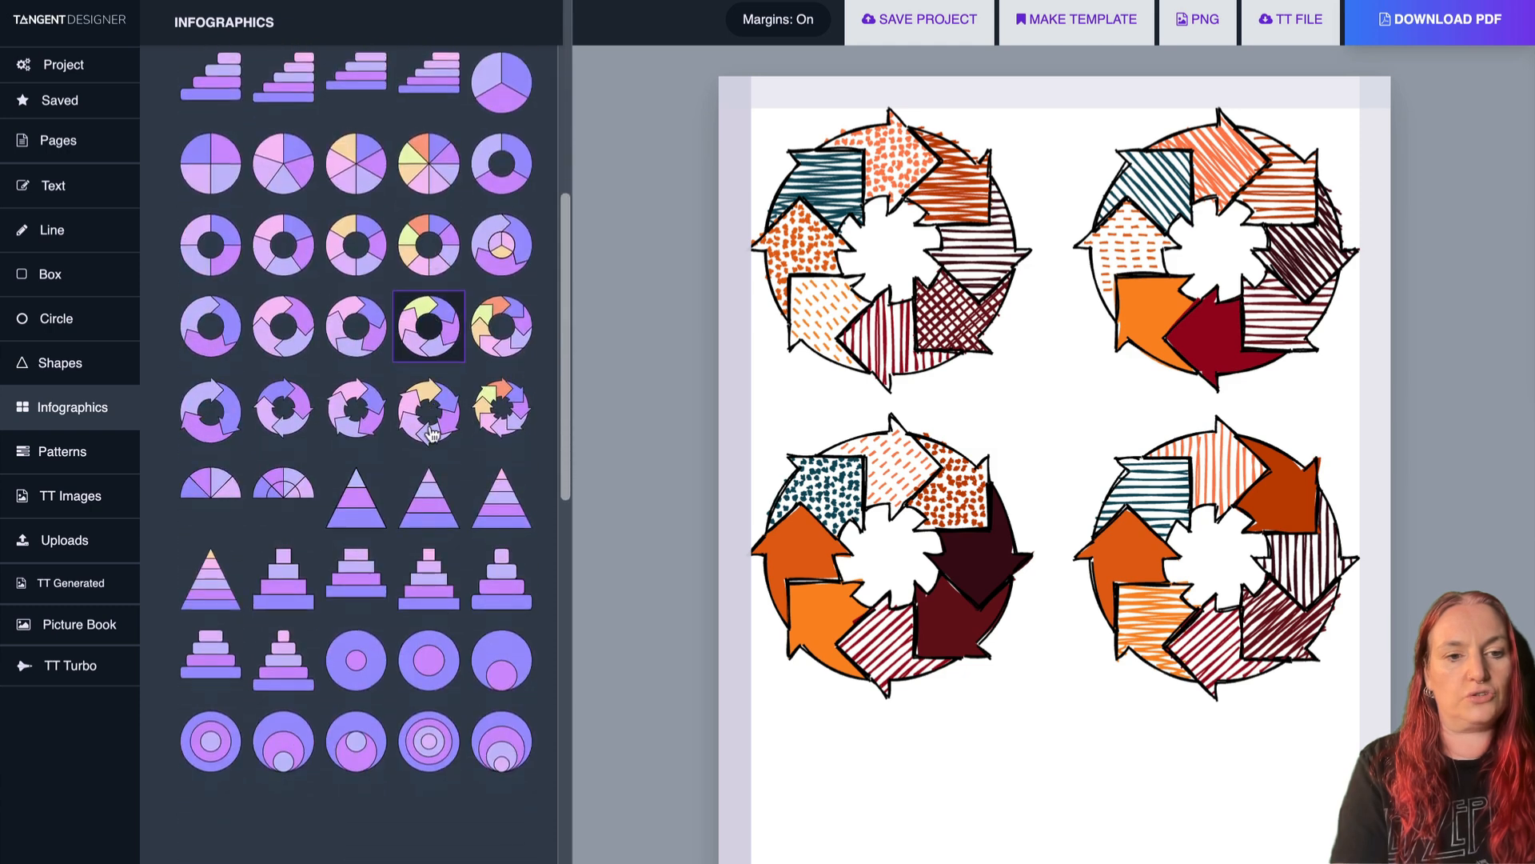
scroll(432, 432, "down", 1)
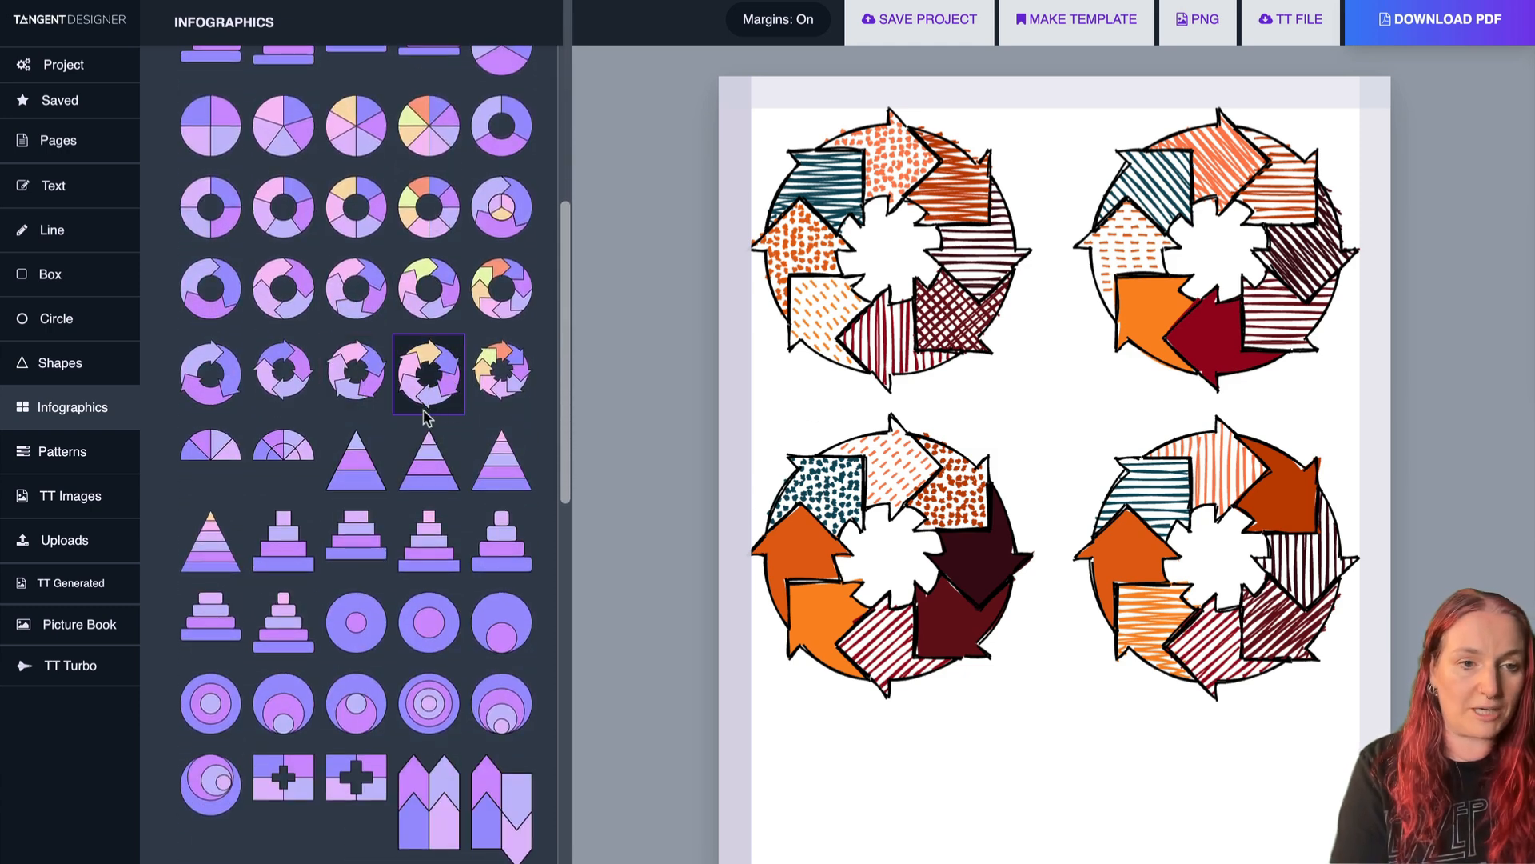
scroll(425, 417, "down", 6)
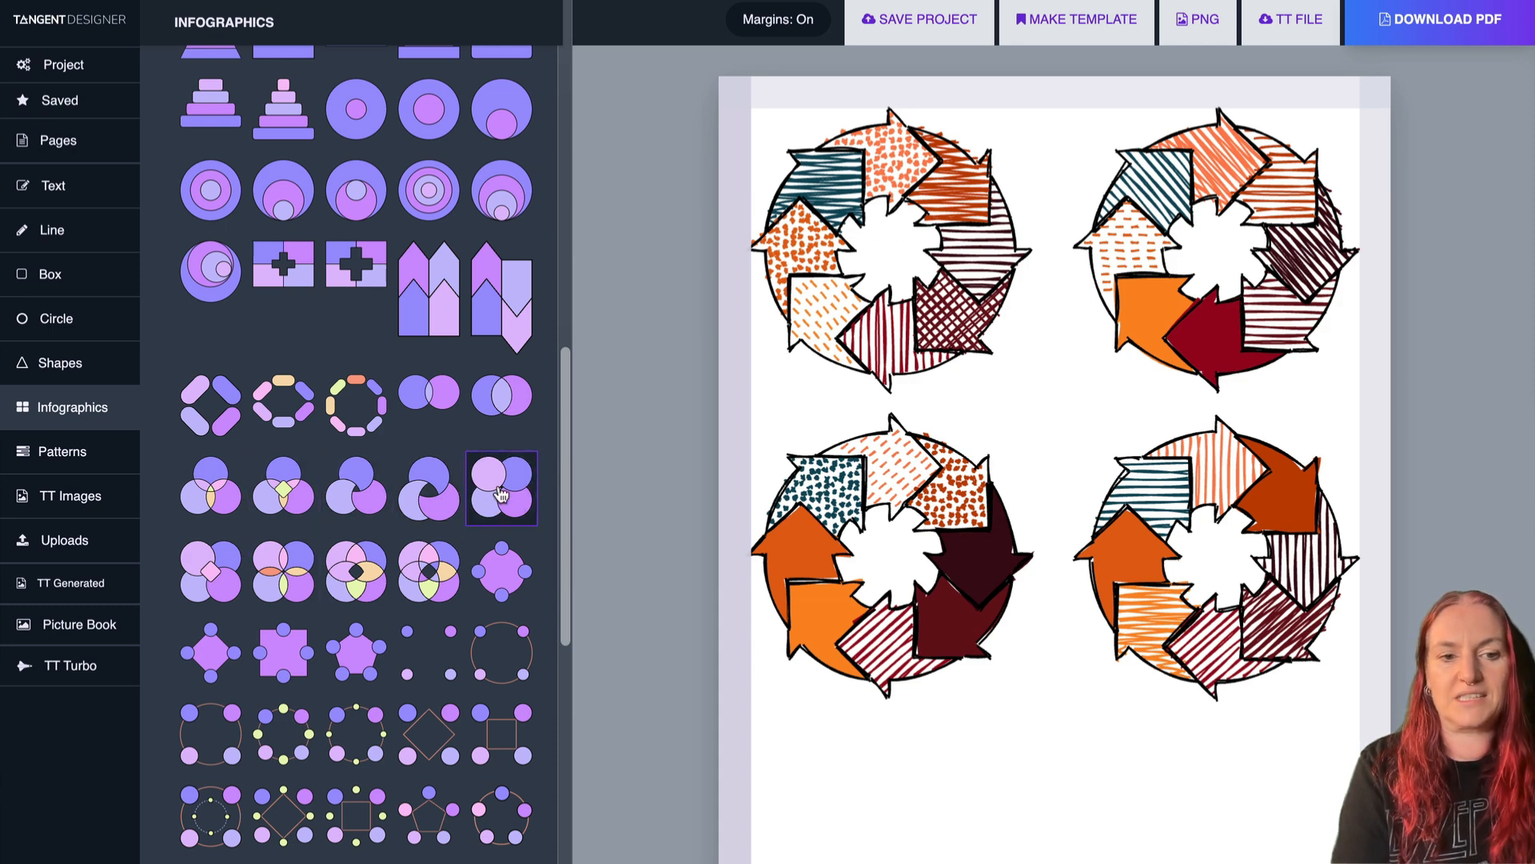
scroll(340, 700, "down", 7)
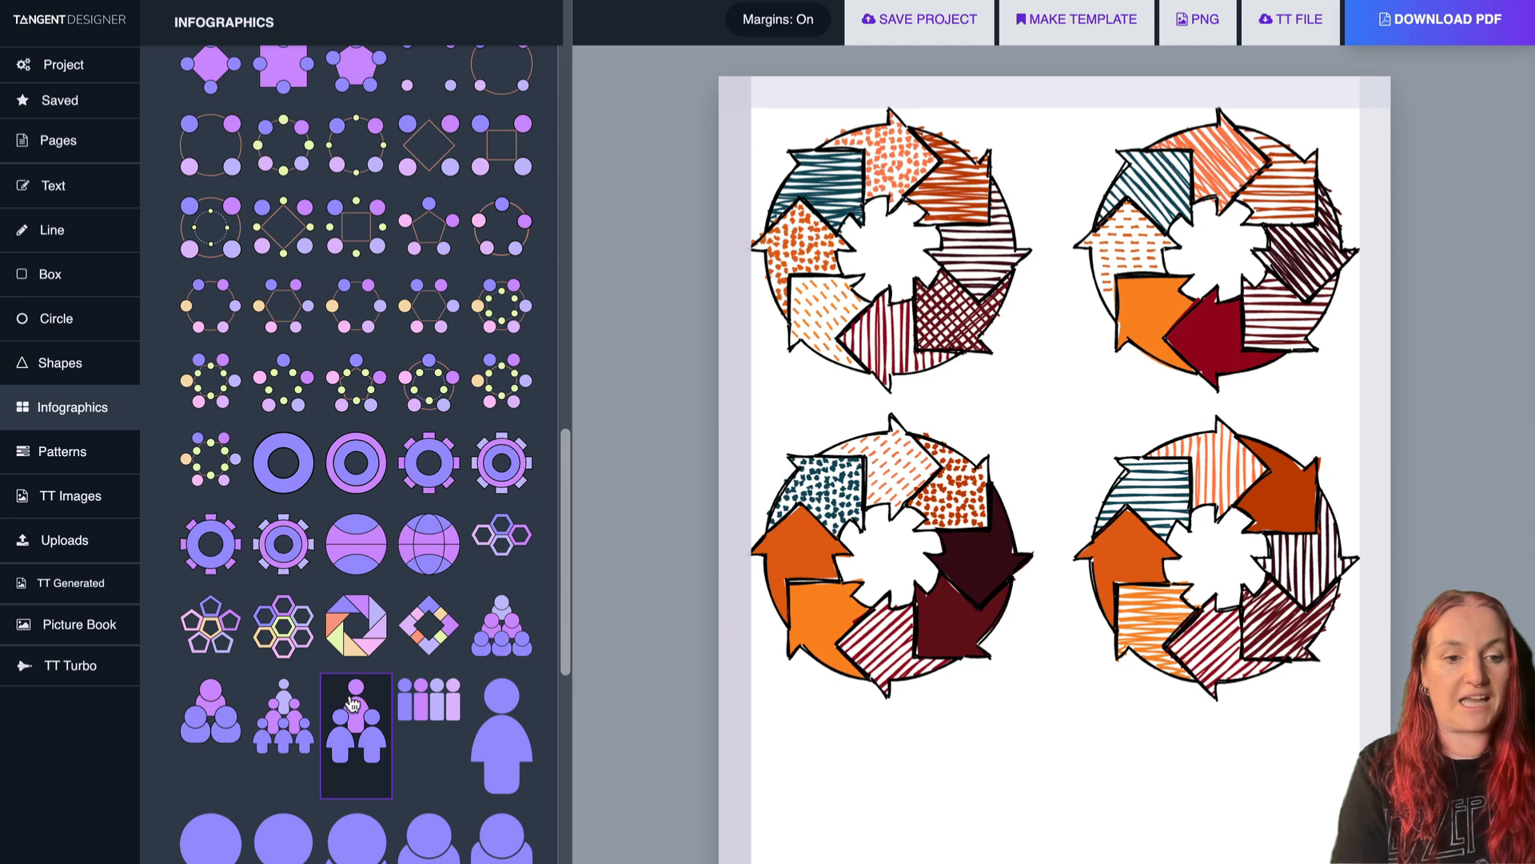
left_click(343, 700)
Place the people pyramid below the four arrow wheels, resized to fit the empty space between them.
left_click(1071, 392)
left_click_drag(1070, 393, 1111, 644)
left_click_drag(1254, 458, 1028, 593)
left_click_drag(994, 730, 1057, 726)
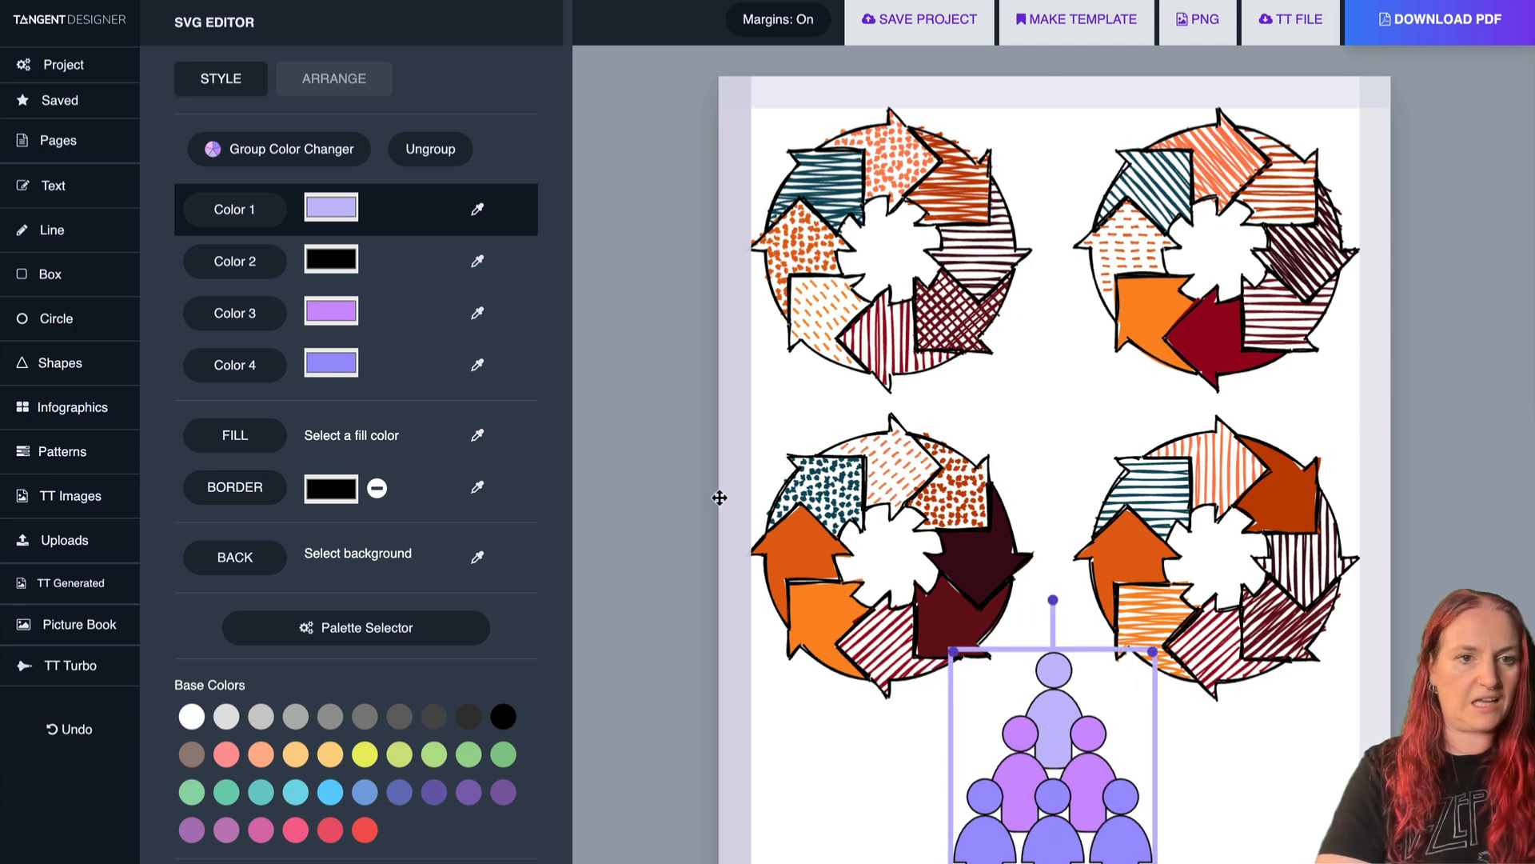
Recolour the people pyramid with the Fall Colors theme, shifting the palette to dark teal, light teal and red.
left_click(318, 160)
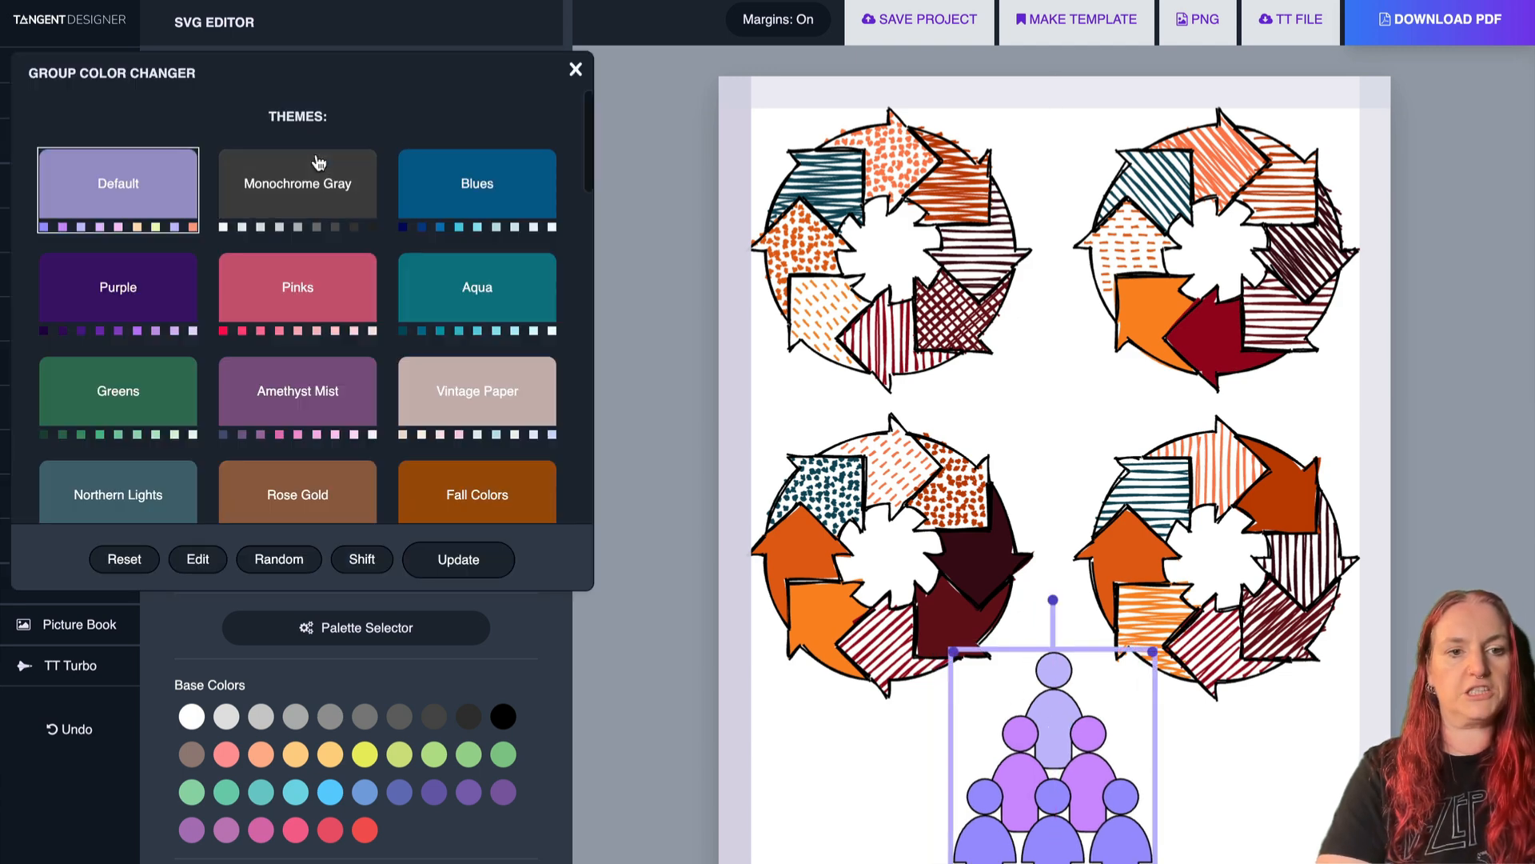
scroll(484, 485, "down", 1)
scroll(484, 484, "down", 2)
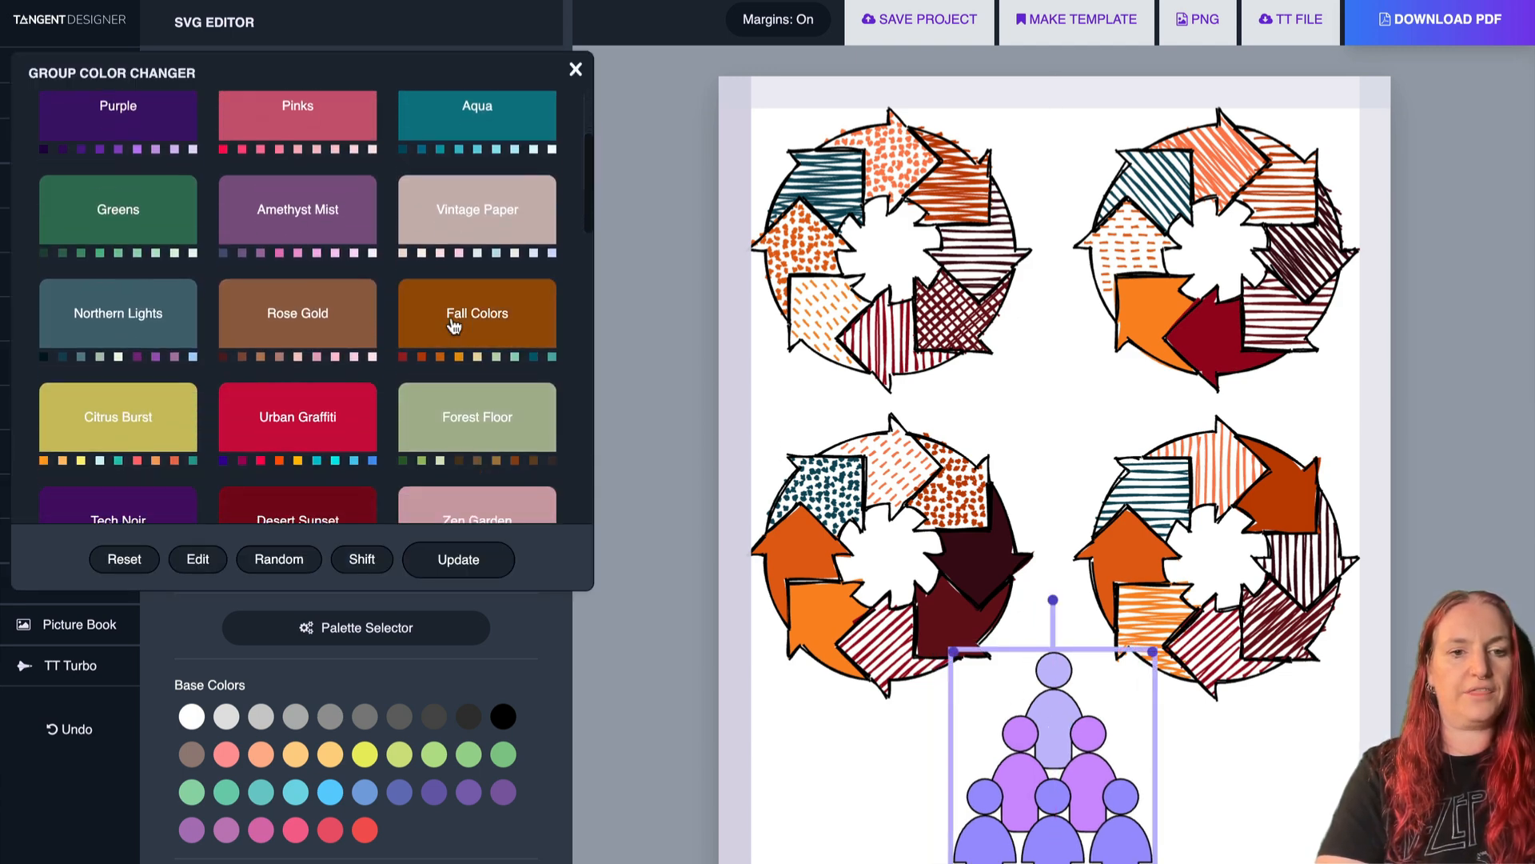
left_click(454, 325)
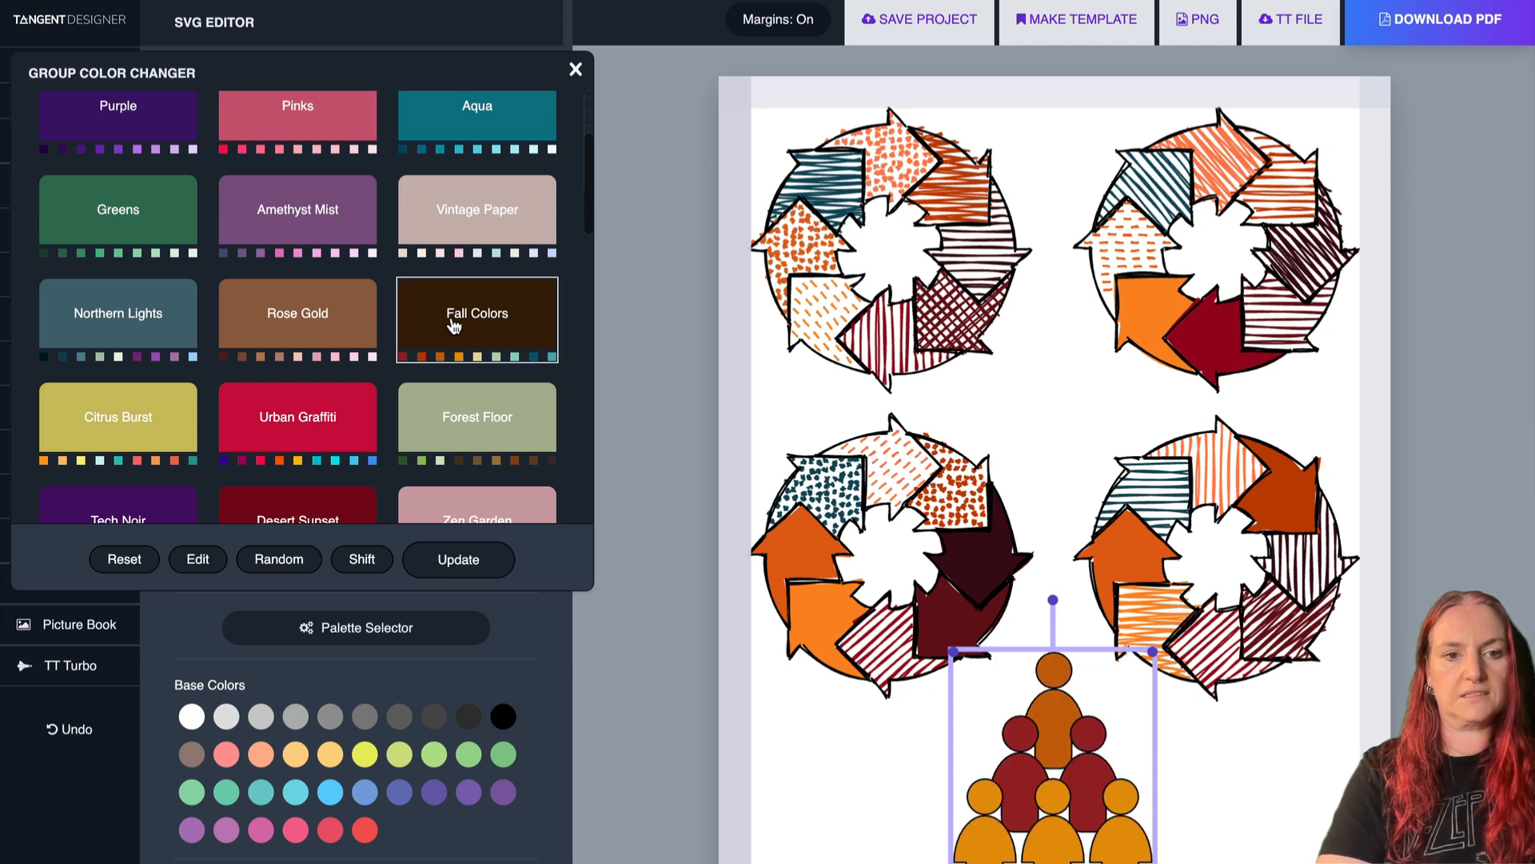
left_click(362, 561)
left_click(364, 564)
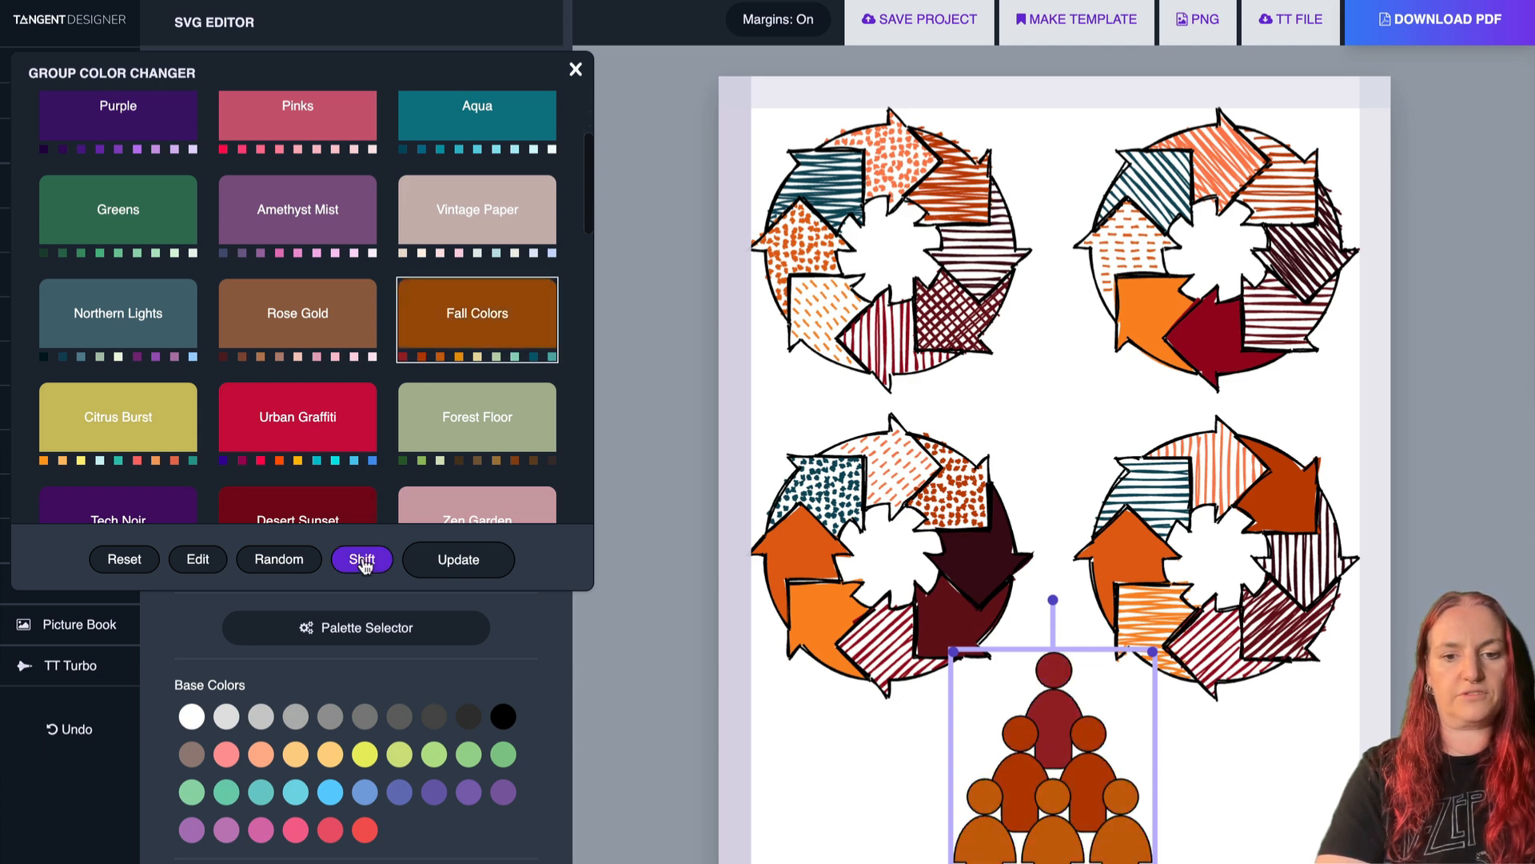
left_click(364, 564)
left_click(363, 564)
left_click(364, 564)
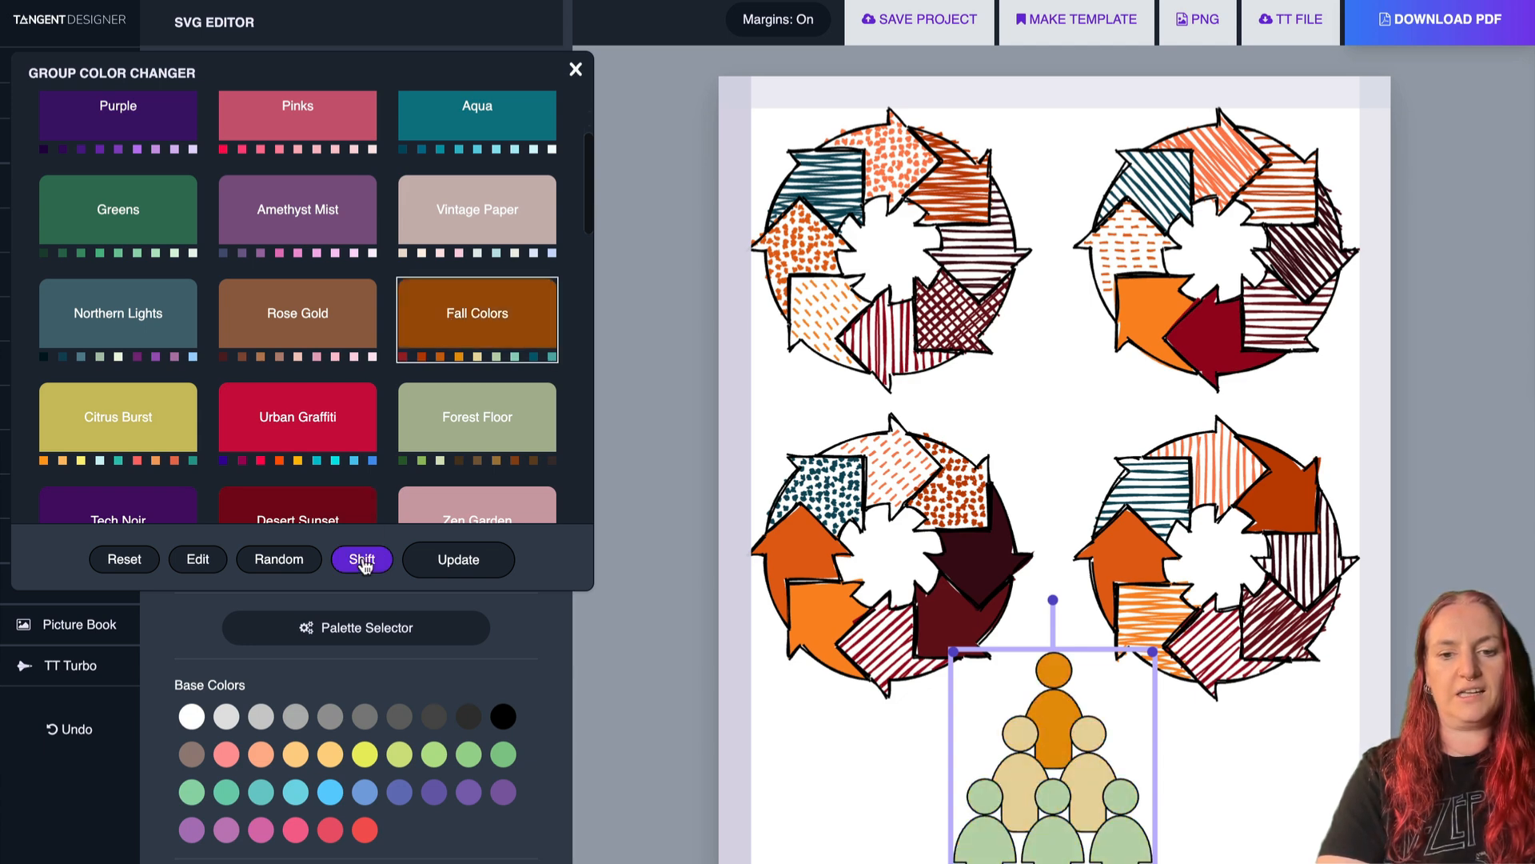
left_click(363, 564)
left_click(364, 564)
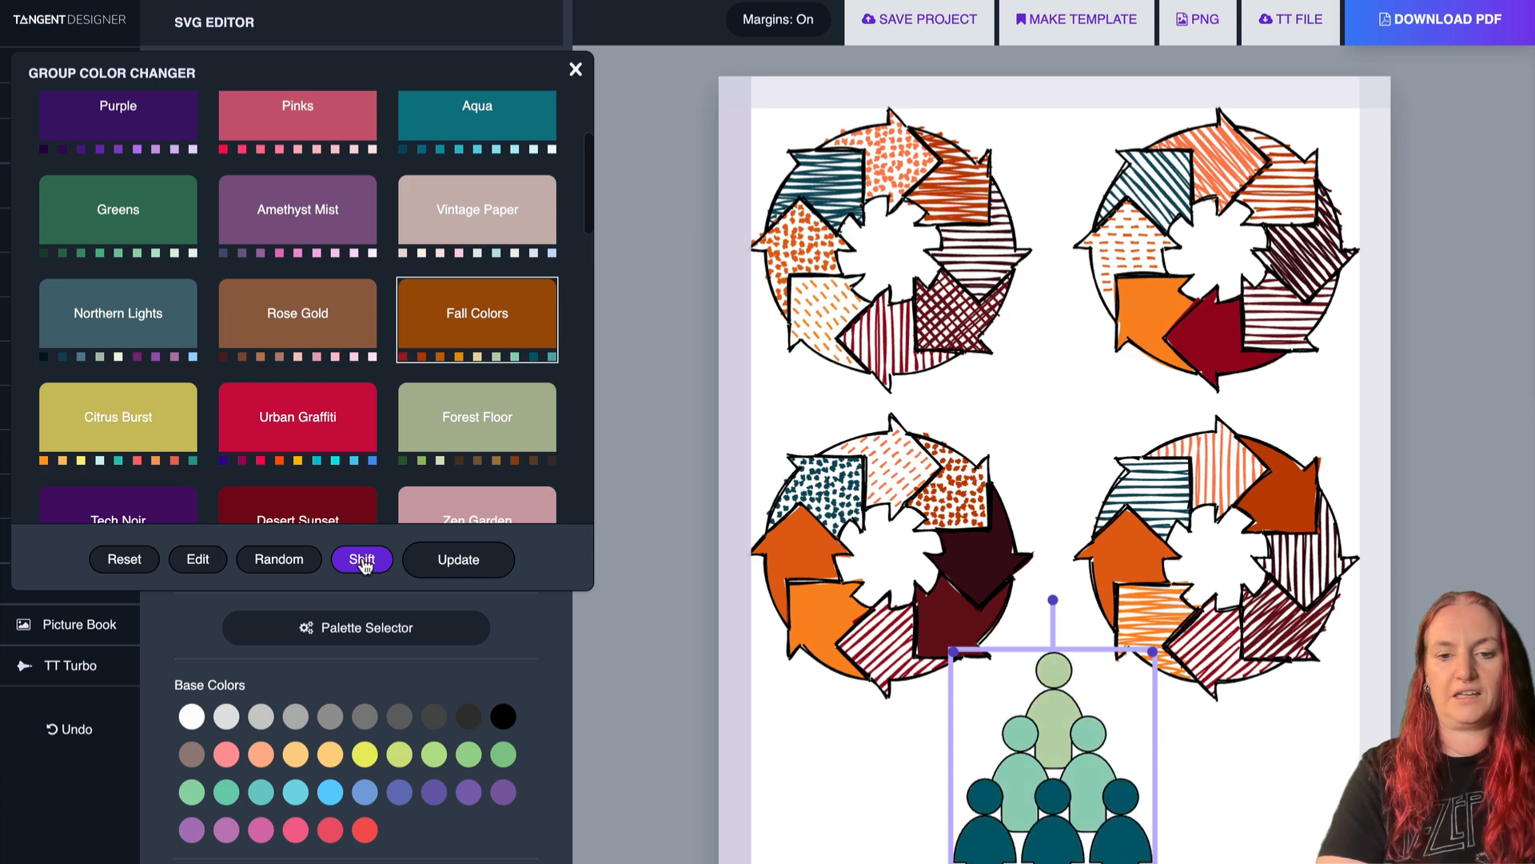
left_click(364, 564)
left_click(364, 564)
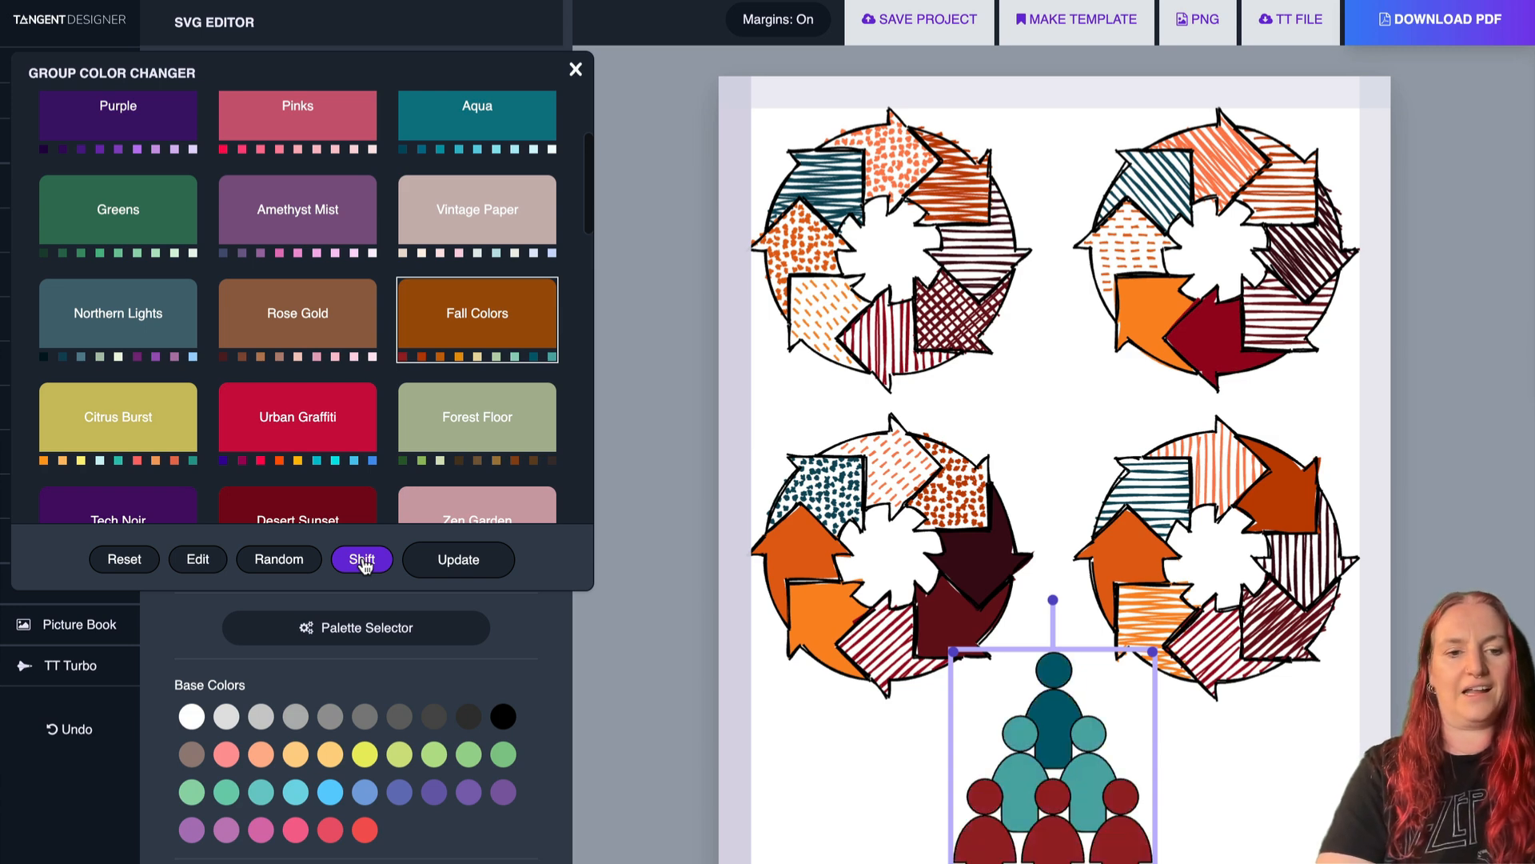
left_click(461, 559)
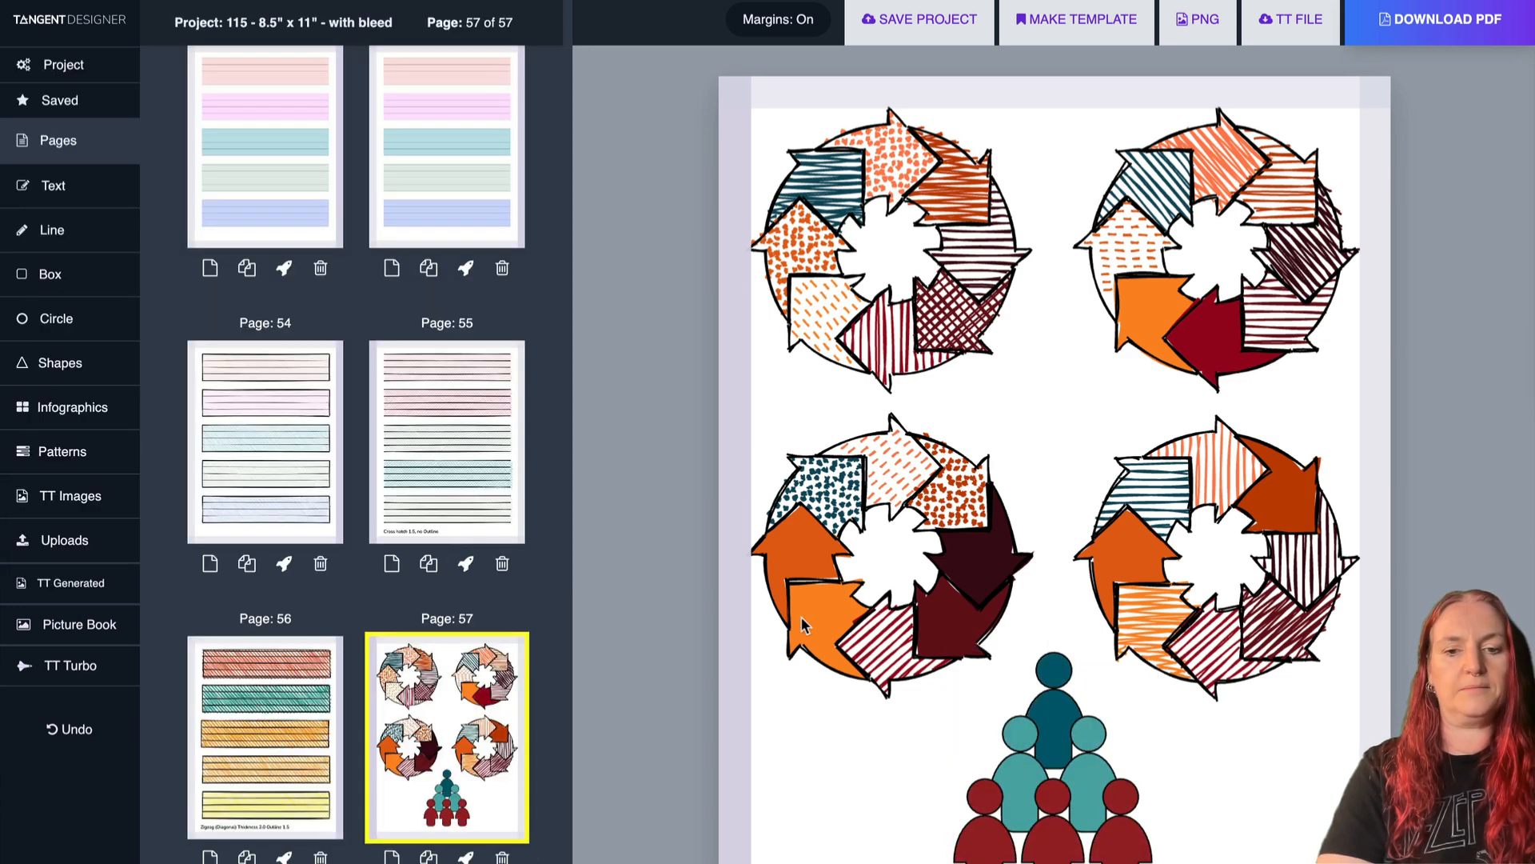
Convert the people pyramid to sketch with Random style, Random angle, thickness 1.5 and outline thickness 1.75.
left_click(1007, 791)
left_click(316, 477)
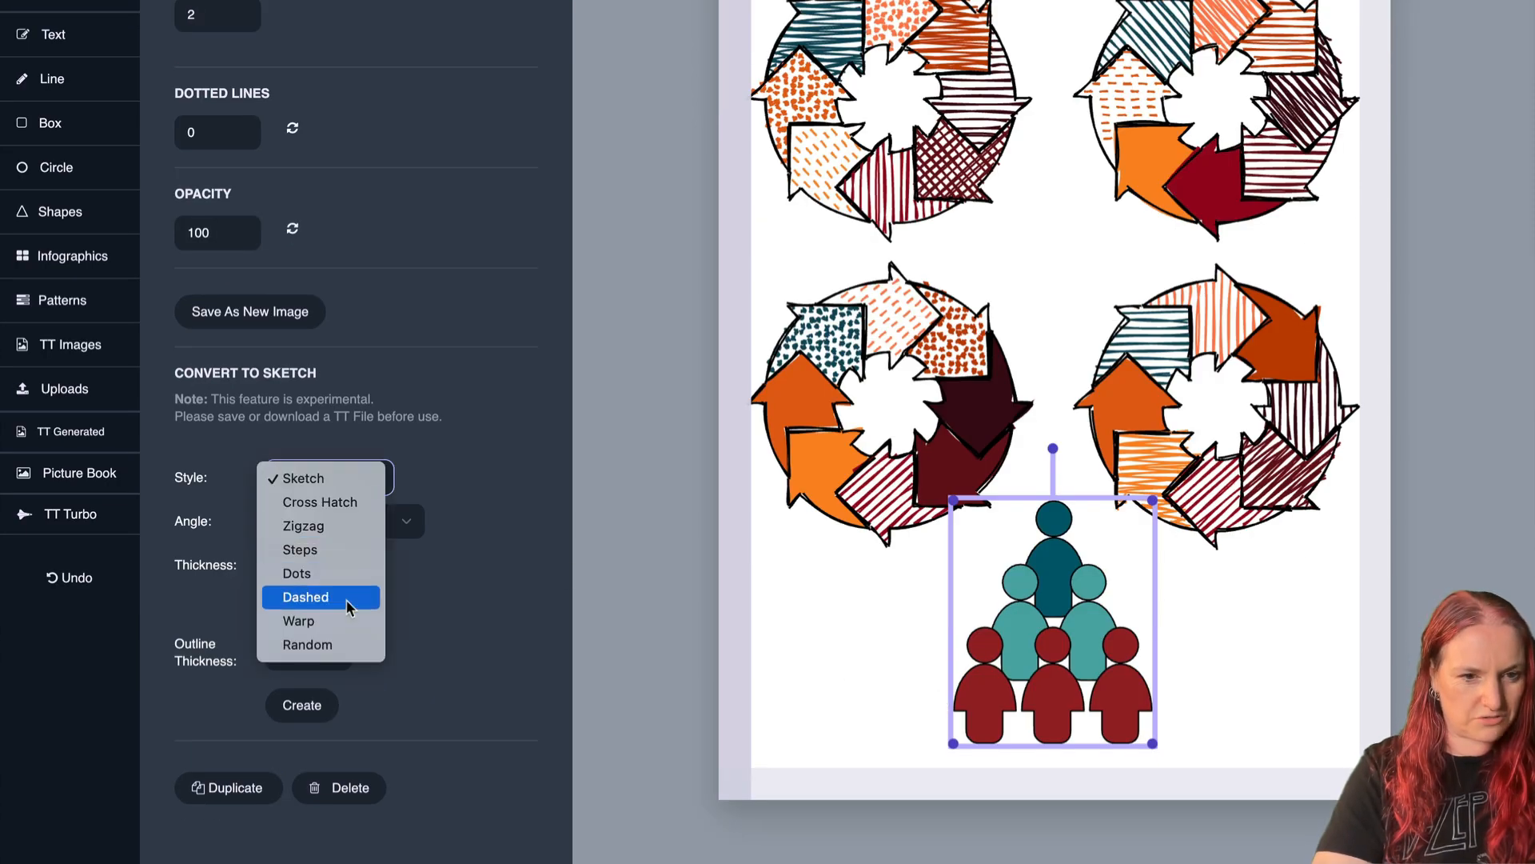
left_click(347, 642)
left_click(313, 531)
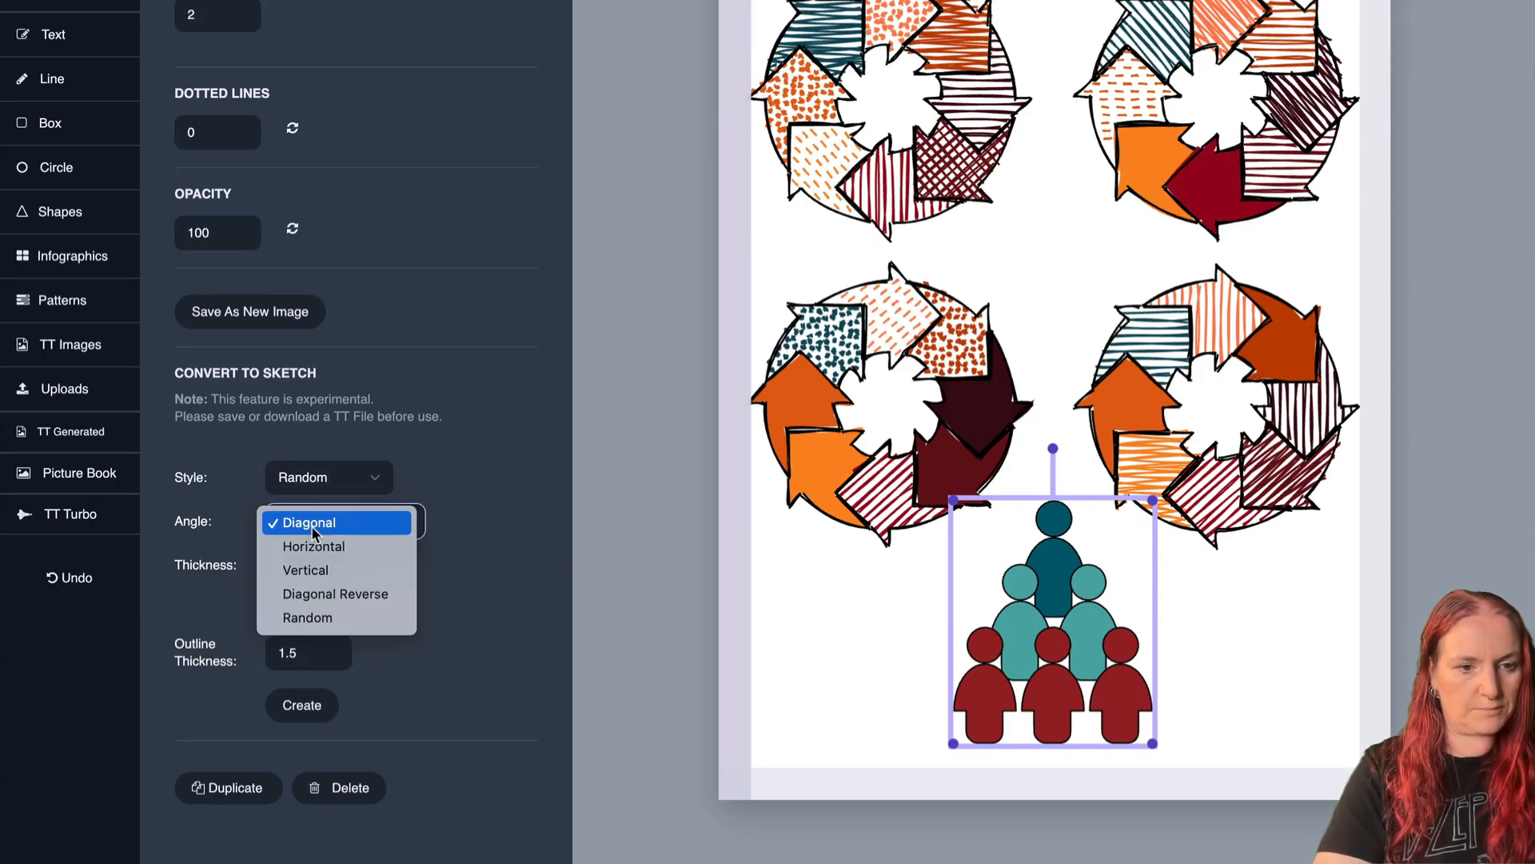
left_click(341, 613)
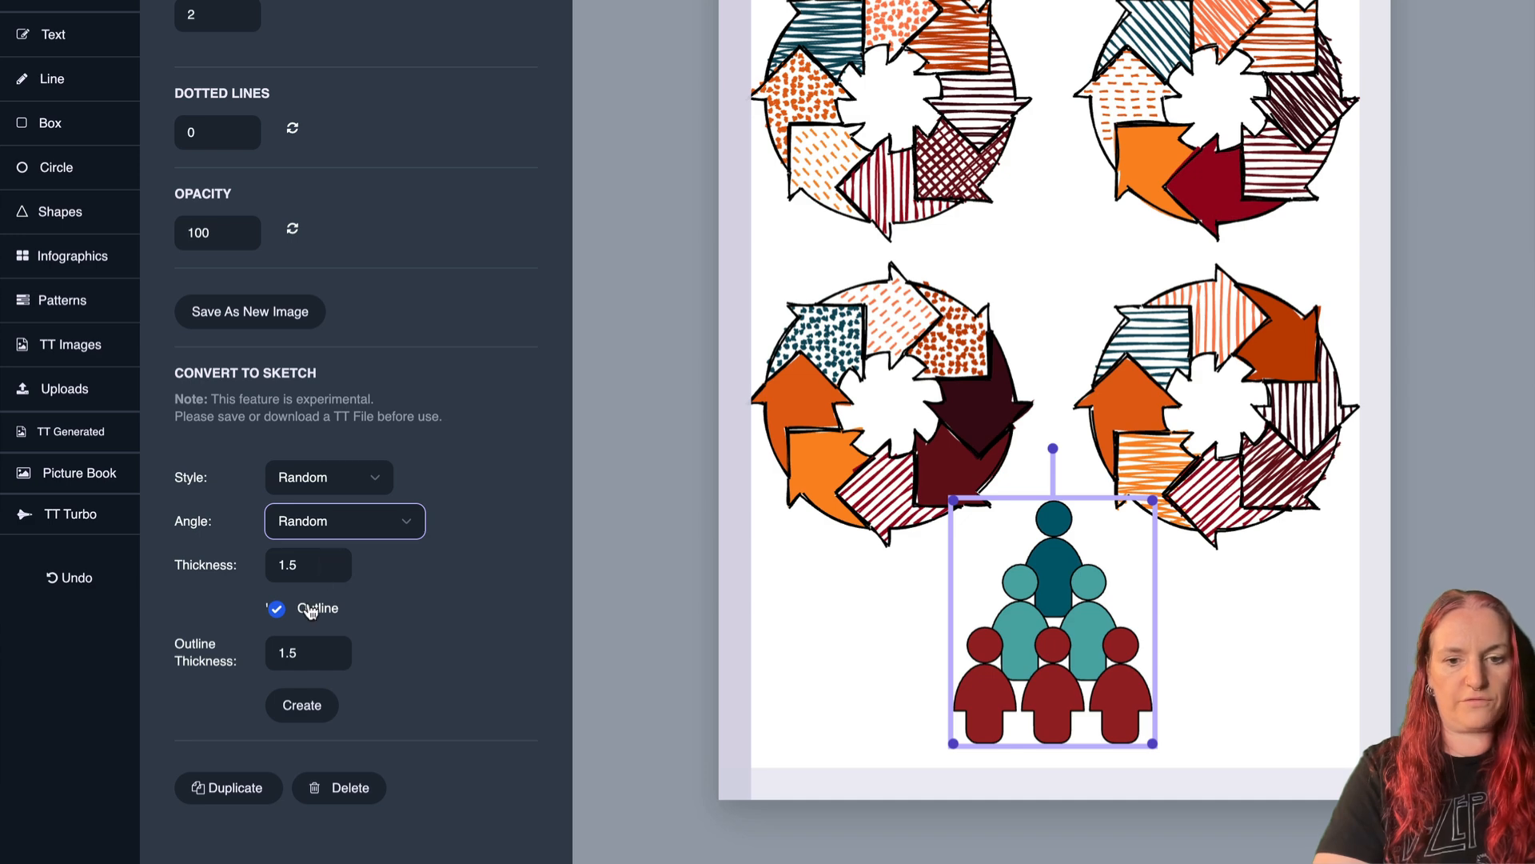
left_click(331, 650)
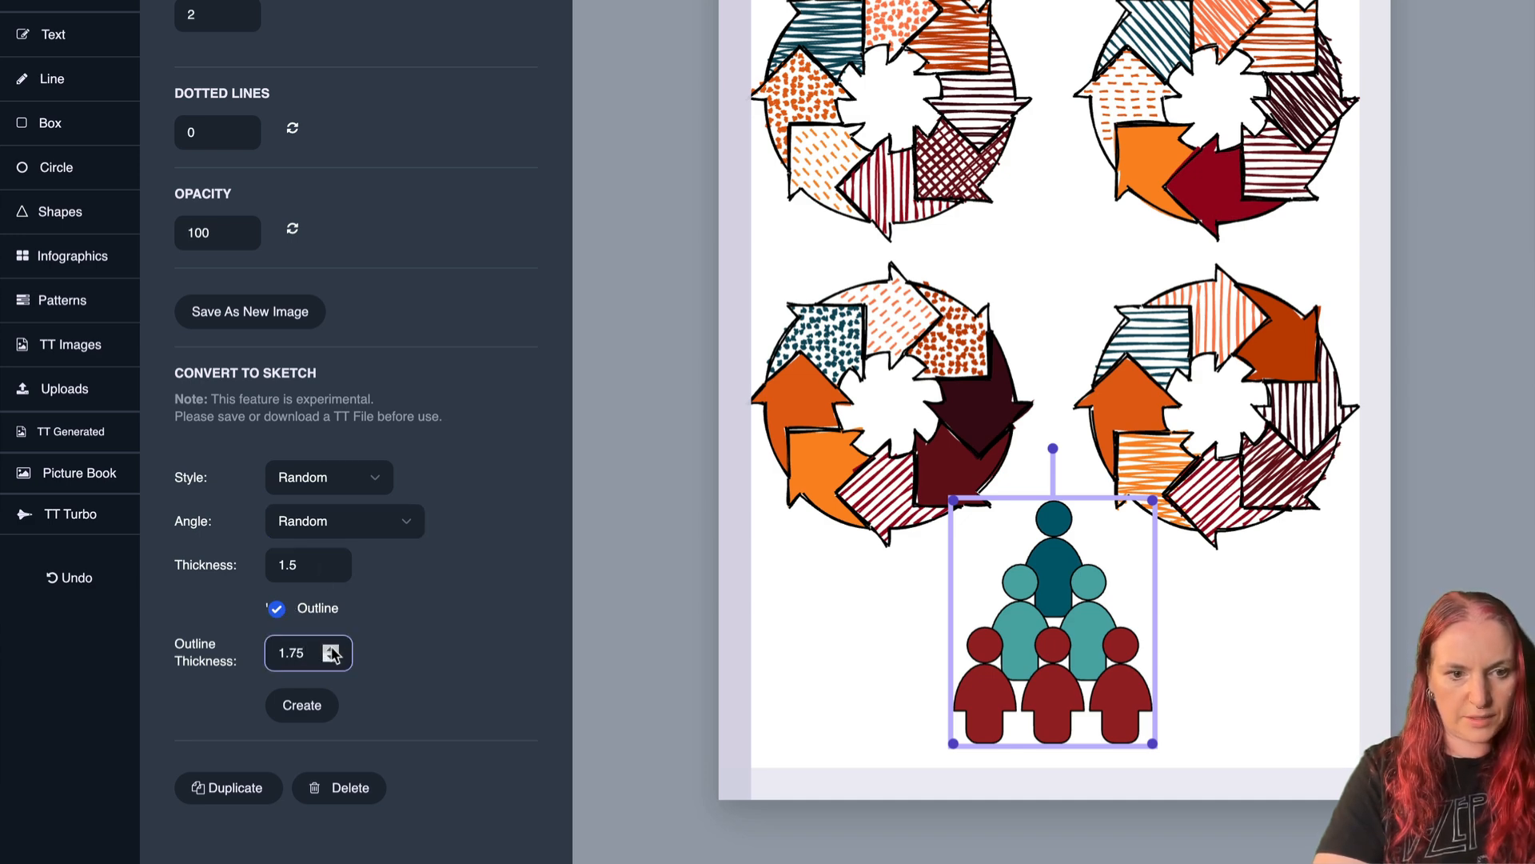
left_click(302, 705)
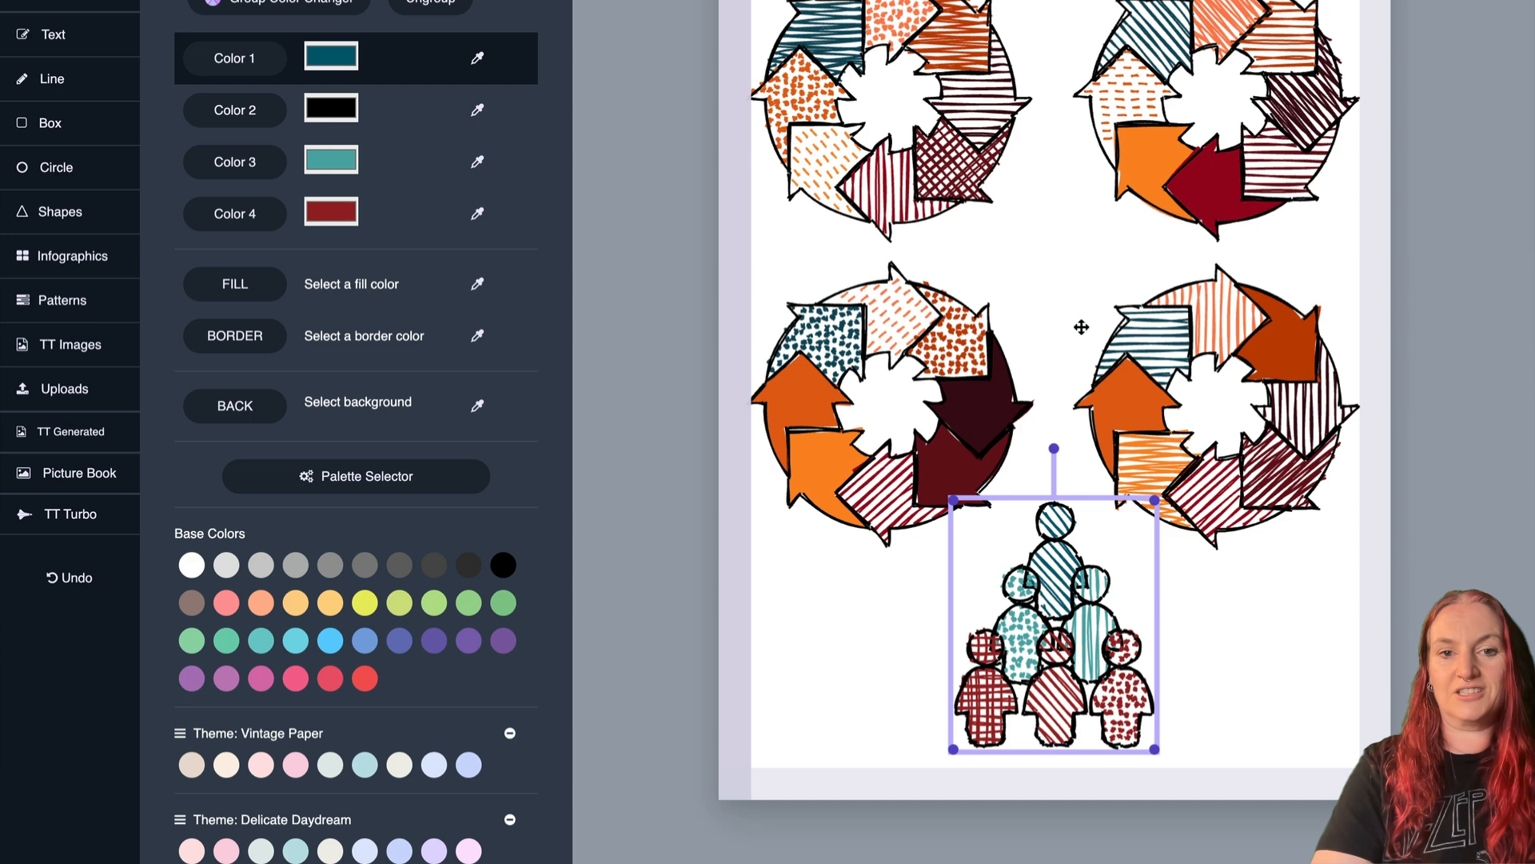
Move the four sketched arrow wheels slightly up the page.
left_click_drag(1032, 645, 911, 645)
left_click(891, 350)
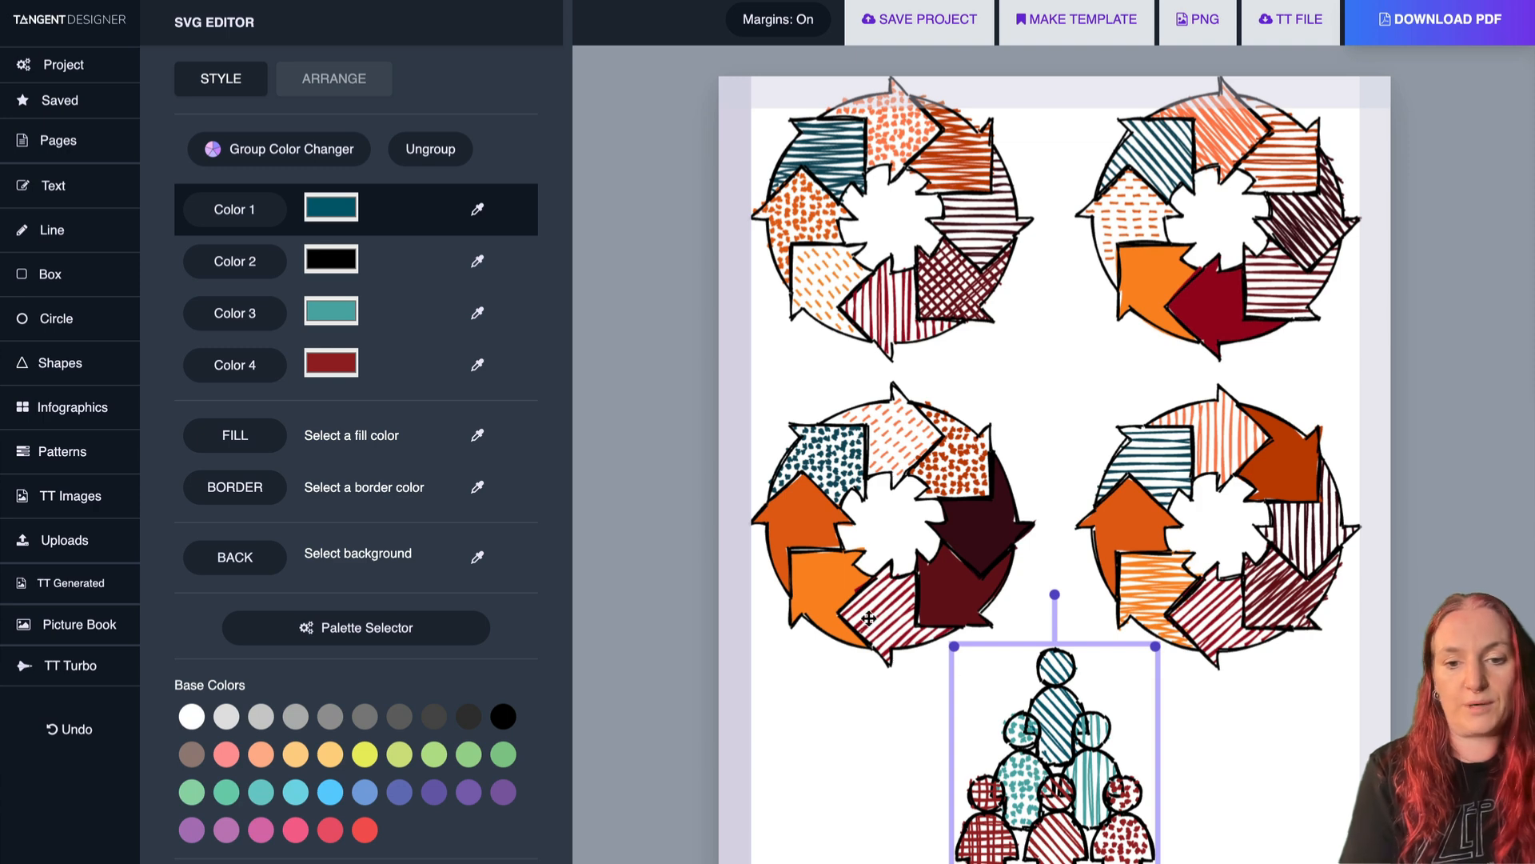
Ungroup the sketched people pyramid and spread its figures apart in a staggered arrangement below the wheels.
left_click(424, 152)
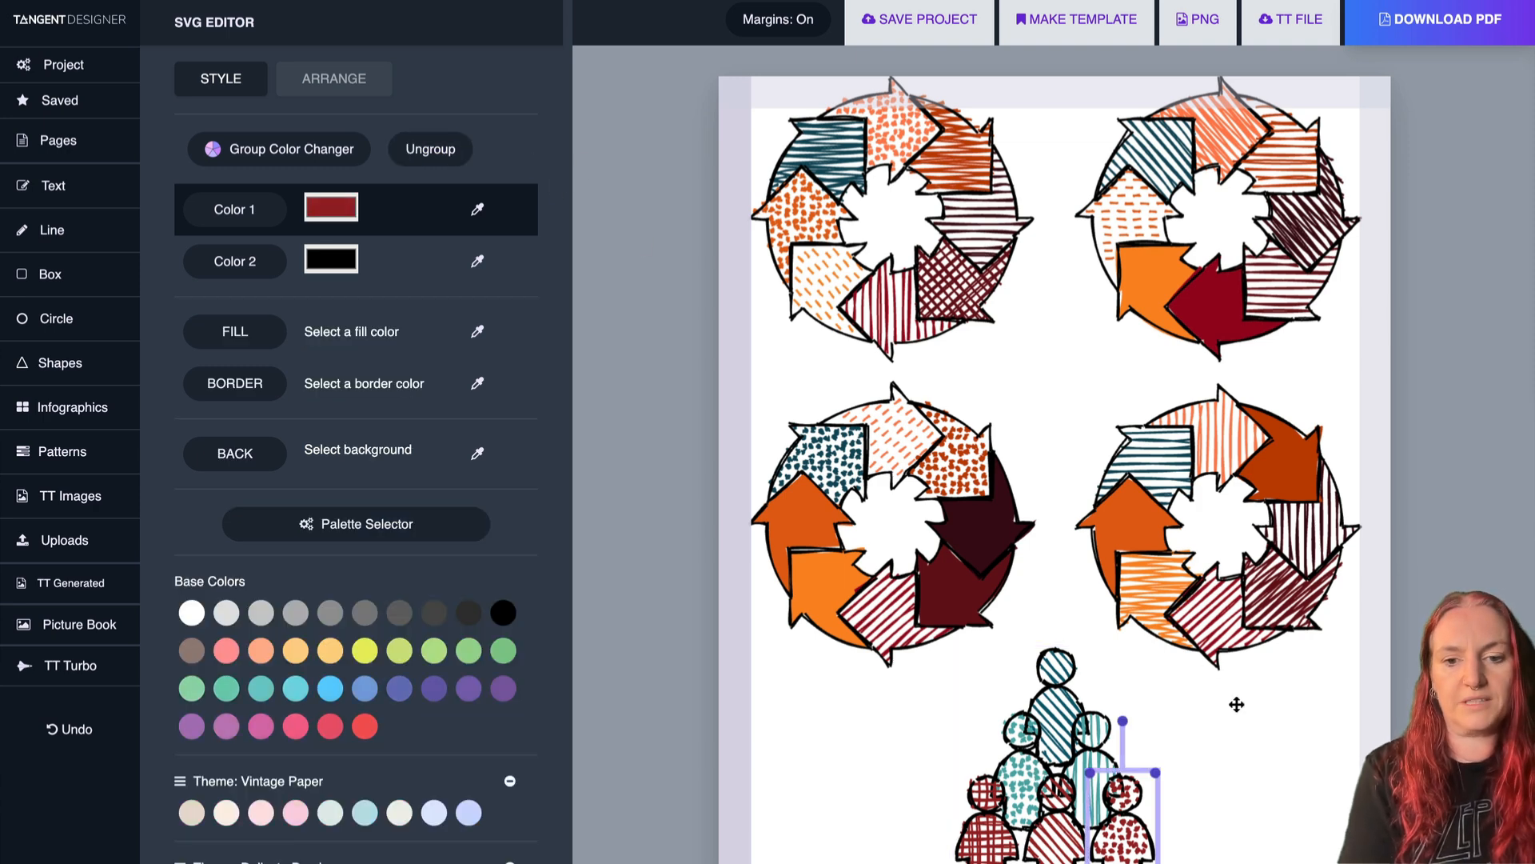
left_click_drag(1132, 849, 1278, 815)
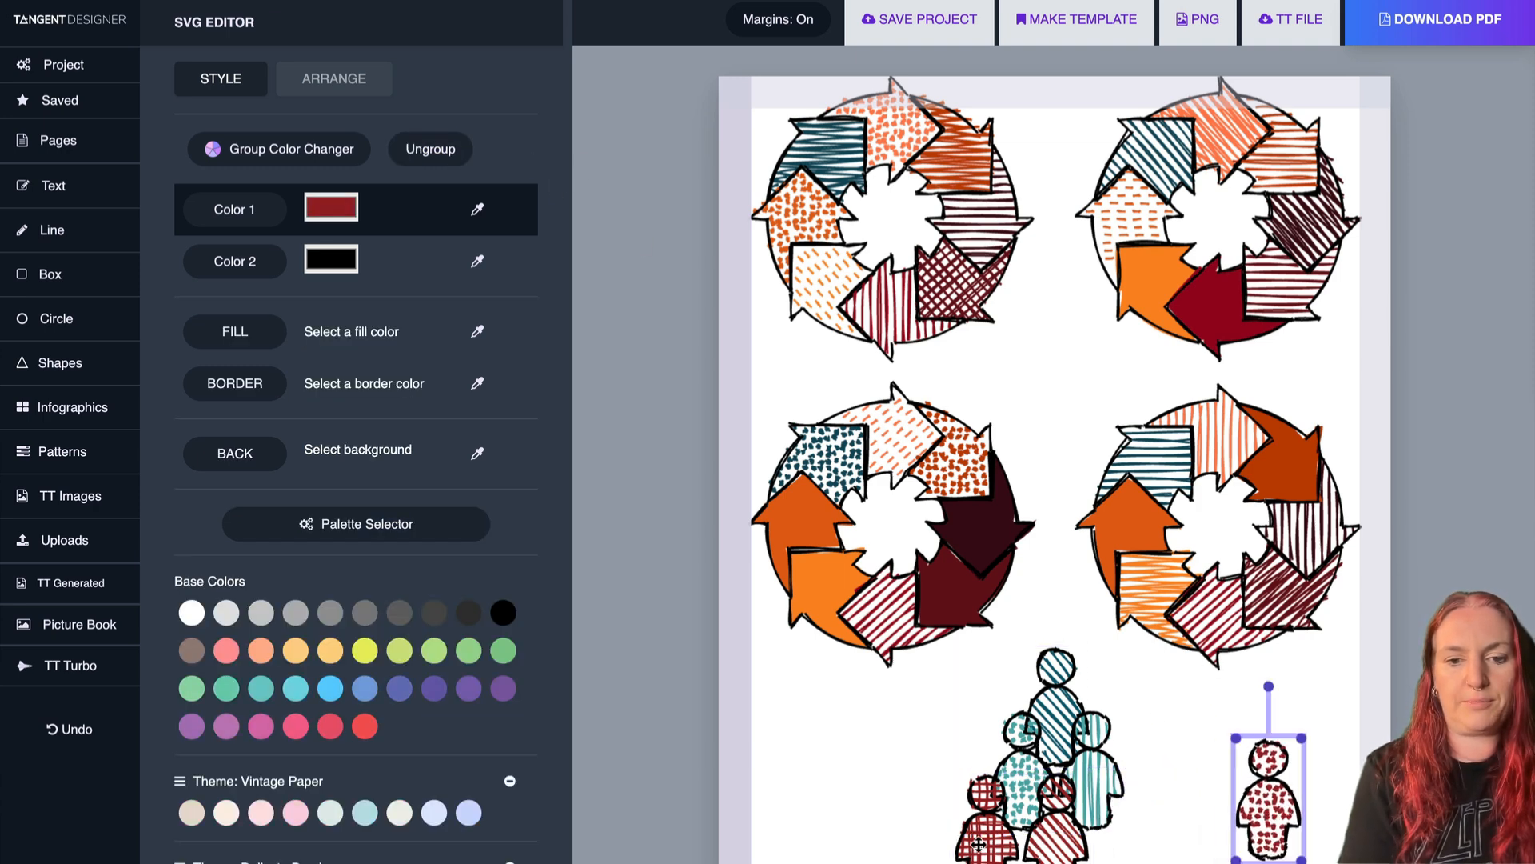
left_click_drag(979, 844, 836, 800)
left_click_drag(1017, 798, 944, 786)
left_click_drag(1120, 785, 1164, 791)
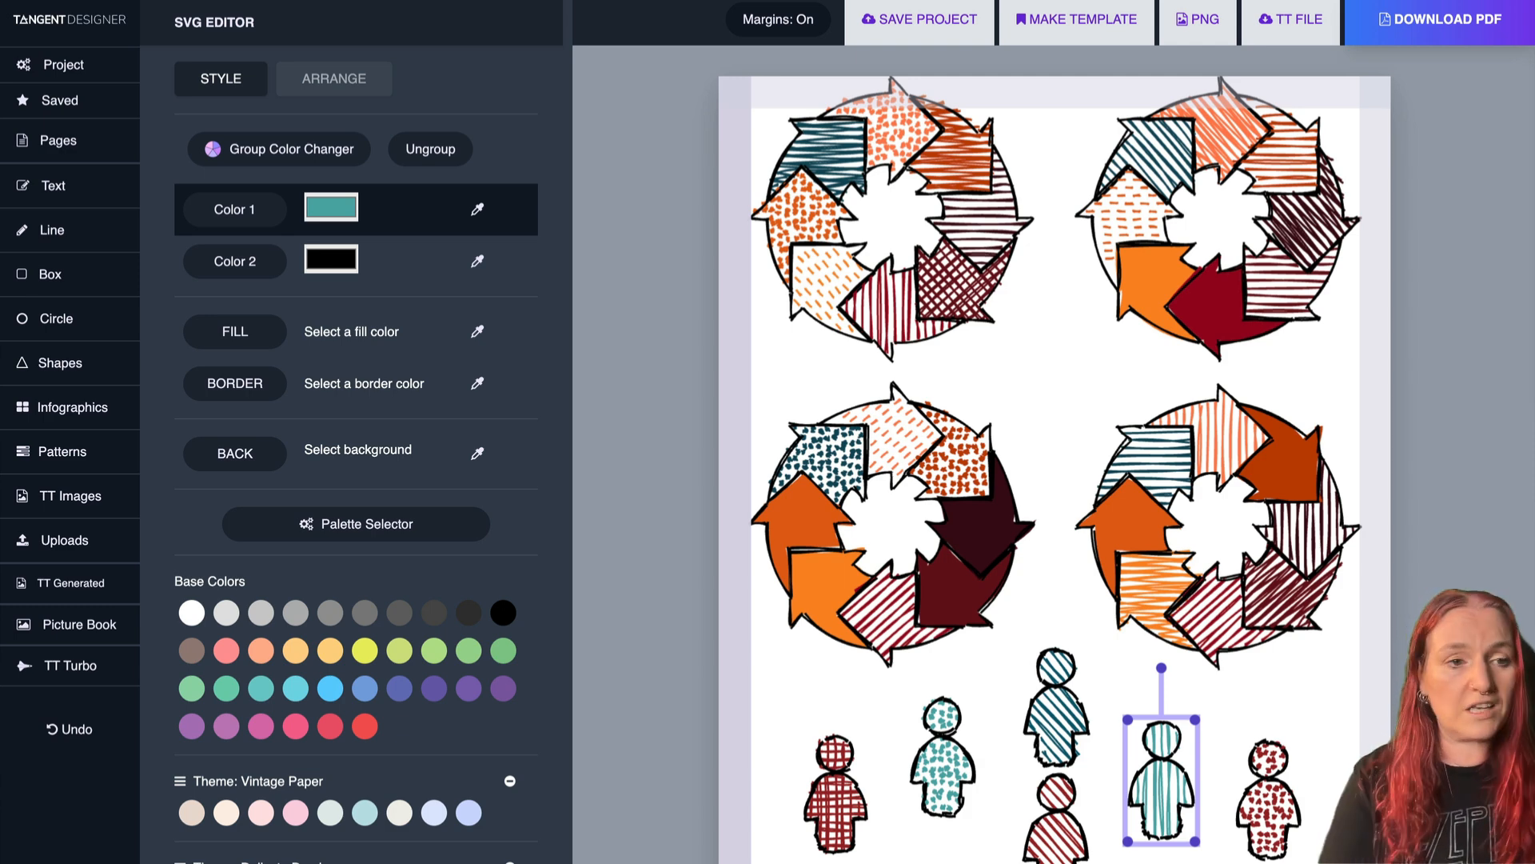
Add a page after page 57 using the Grimoire [Spell Paper] template.
left_click(67, 153)
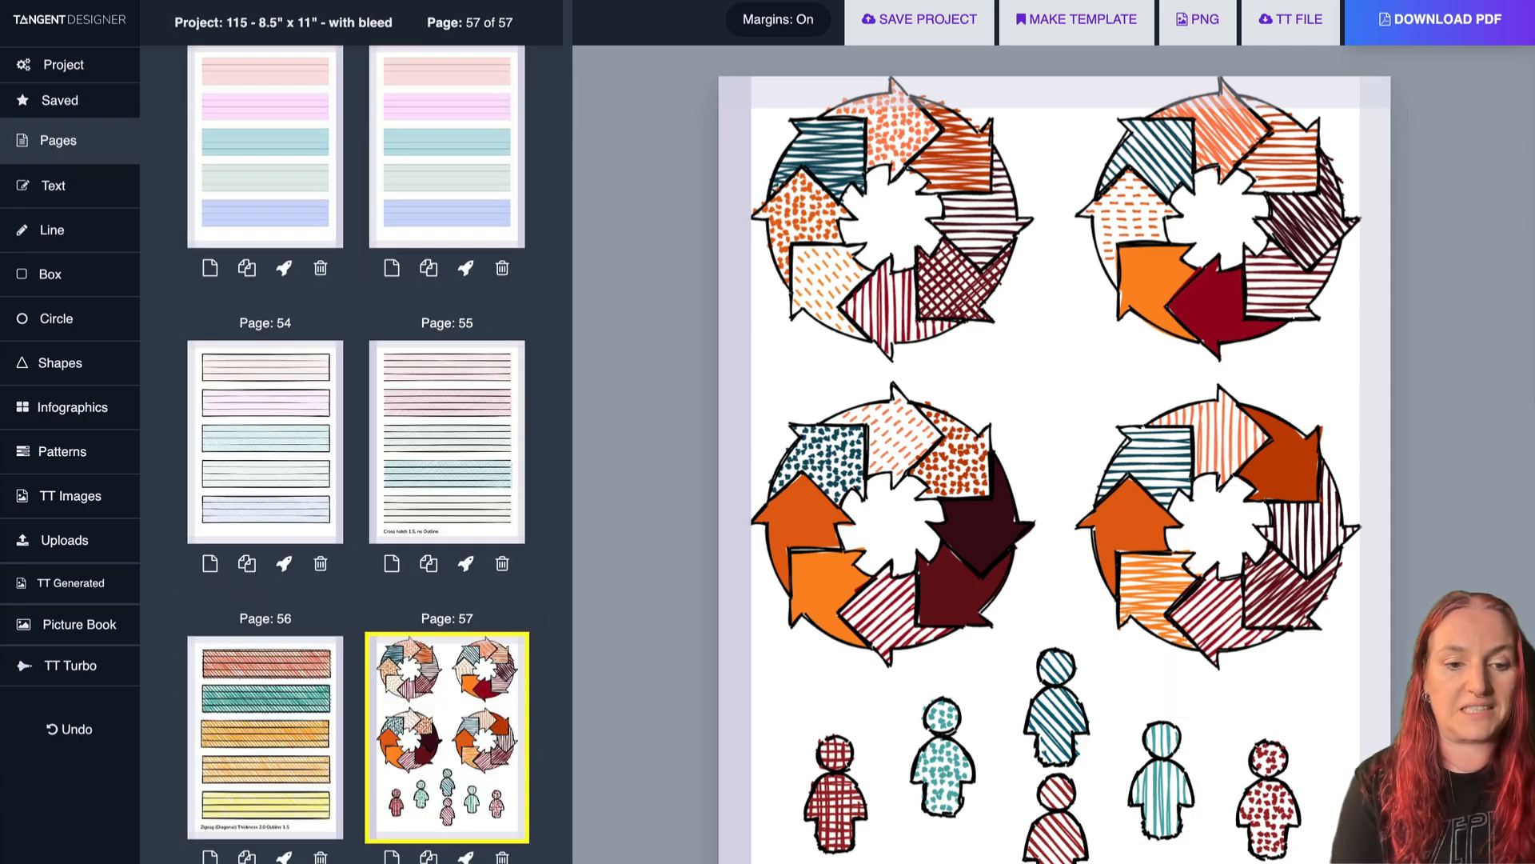
left_click(391, 858)
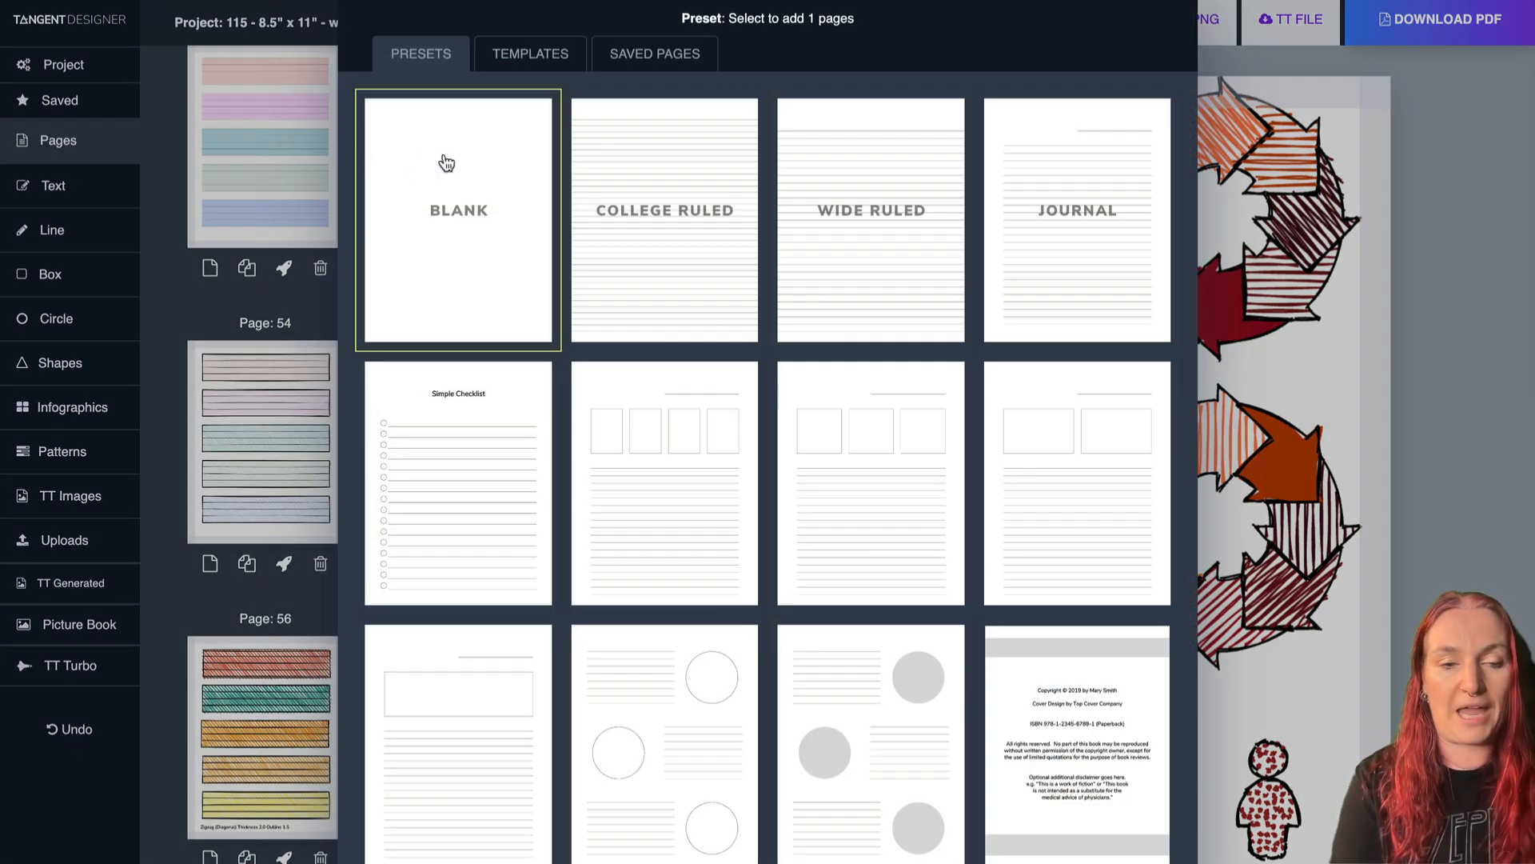
left_click(531, 55)
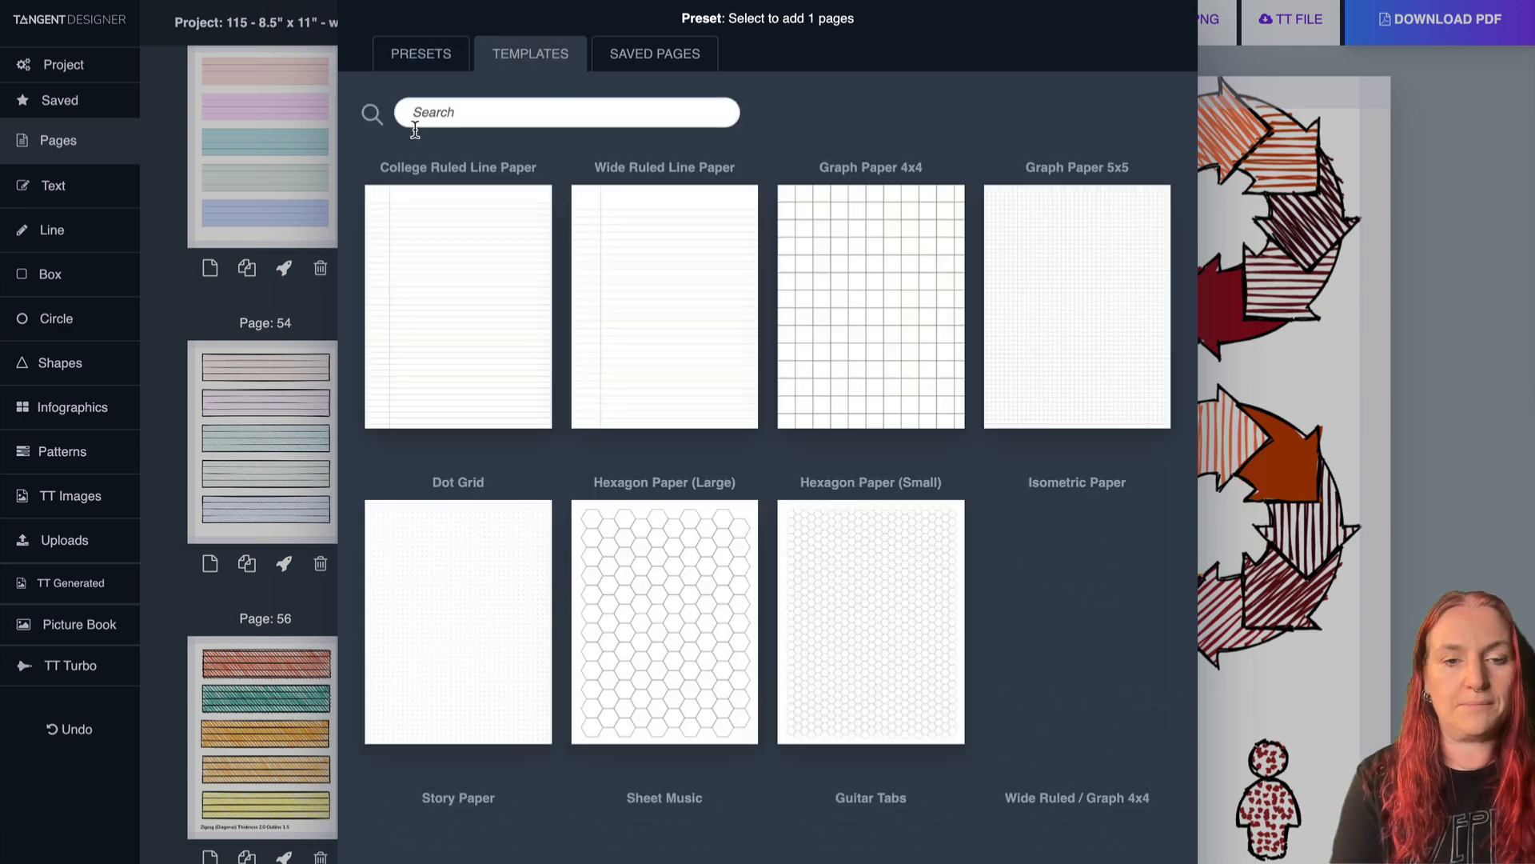
scroll(832, 432, "down", 10)
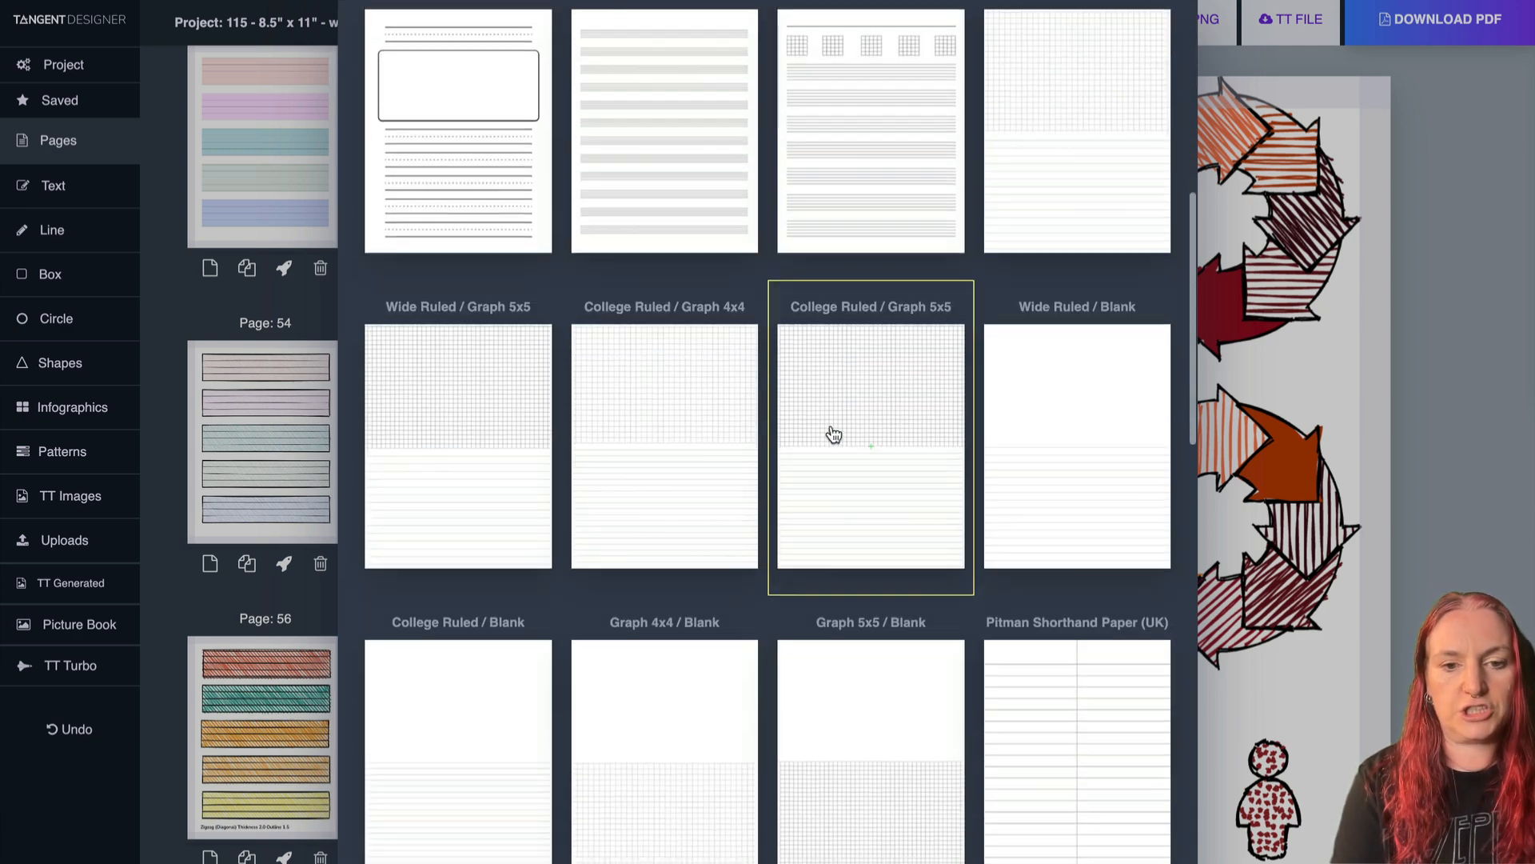
scroll(832, 433, "down", 14)
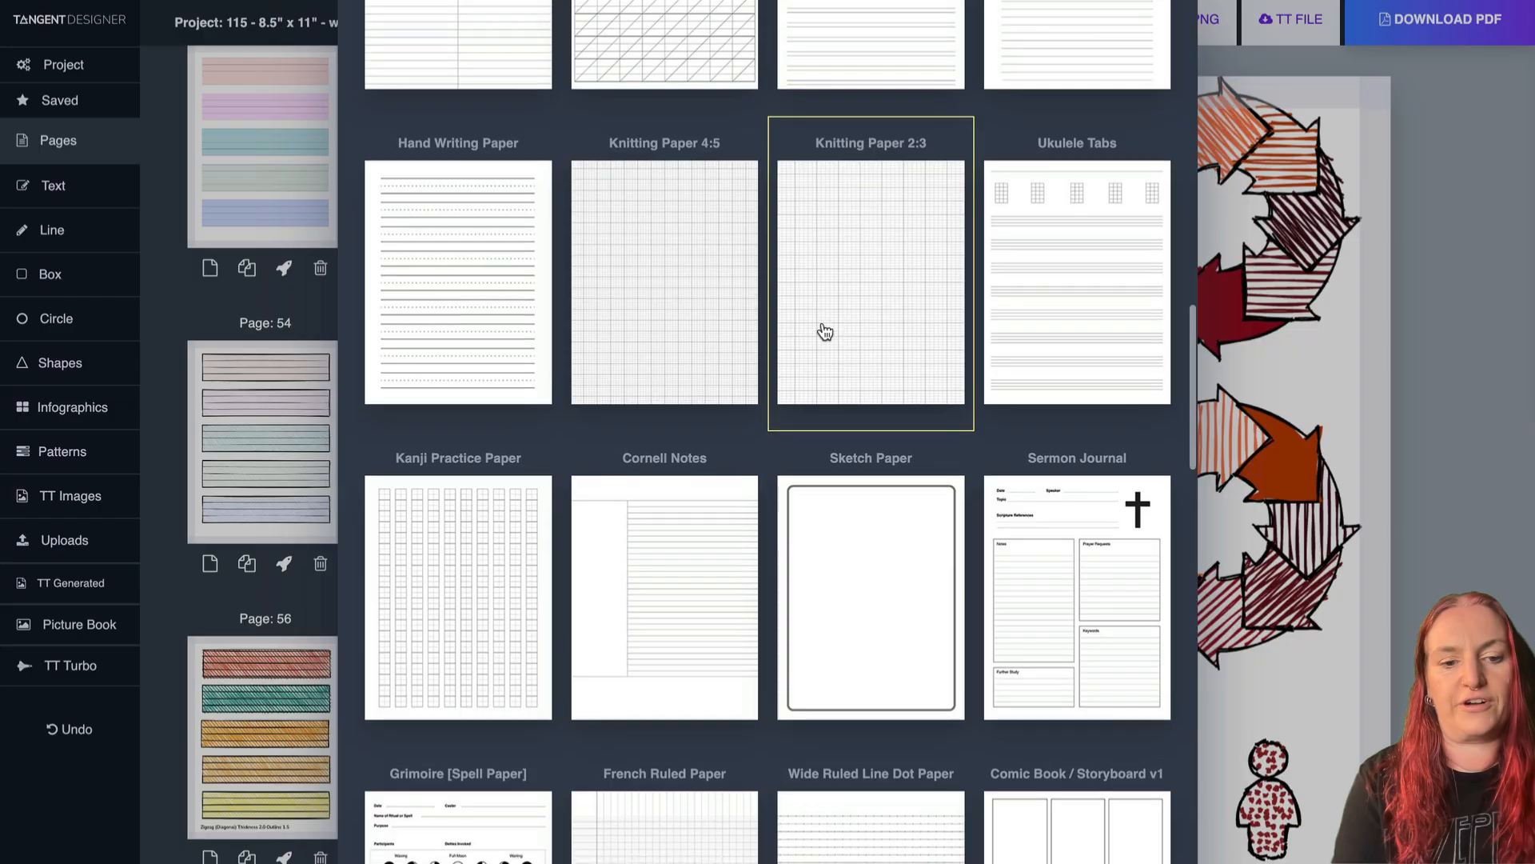
scroll(824, 332, "down", 6)
left_click(497, 370)
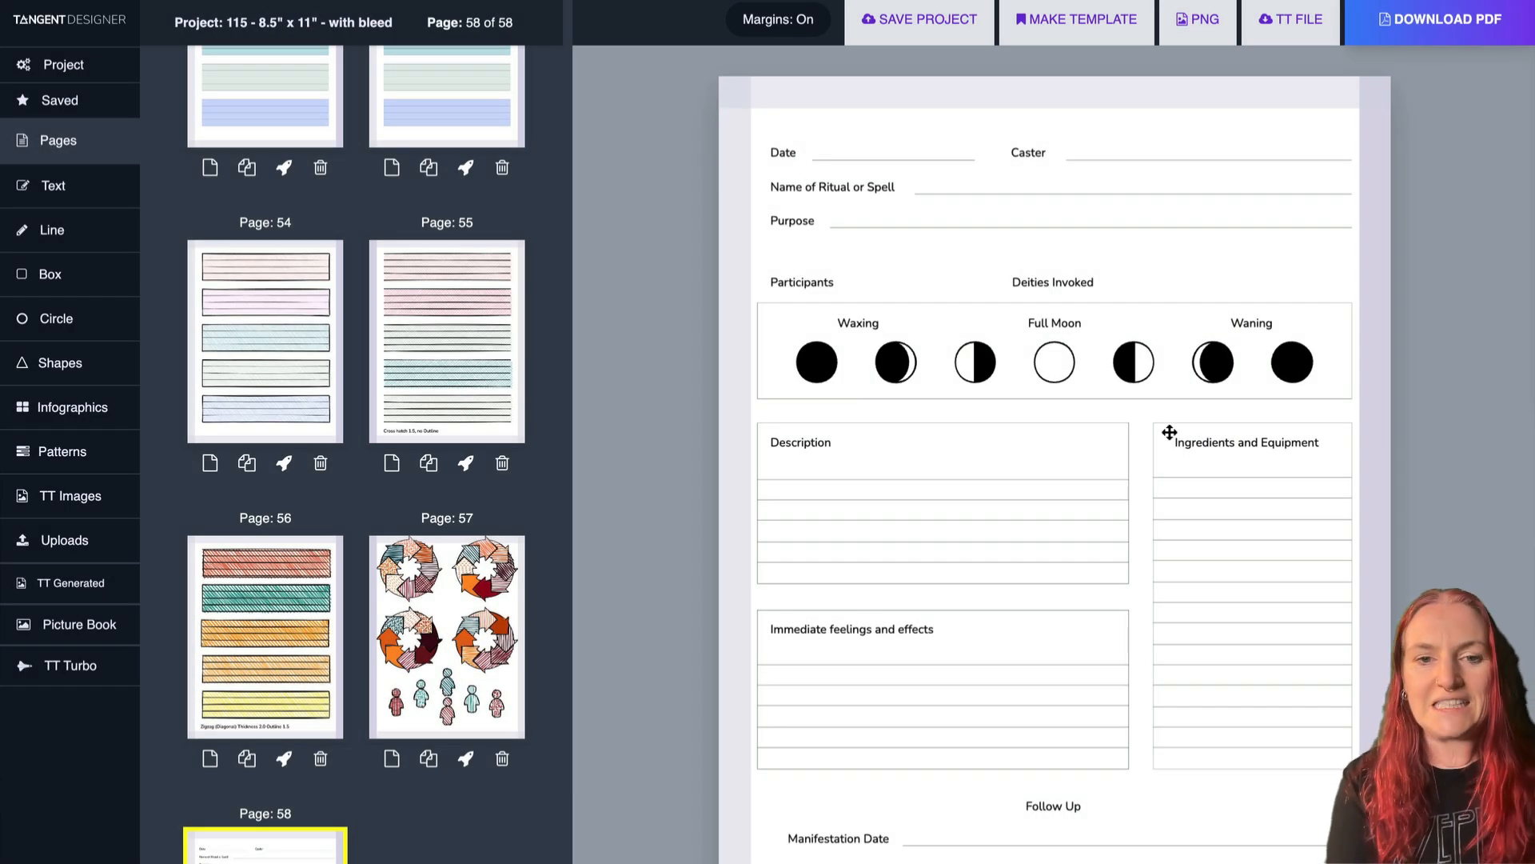
Ungroup the spell page template and select one of its separate text labels.
left_click(1105, 381)
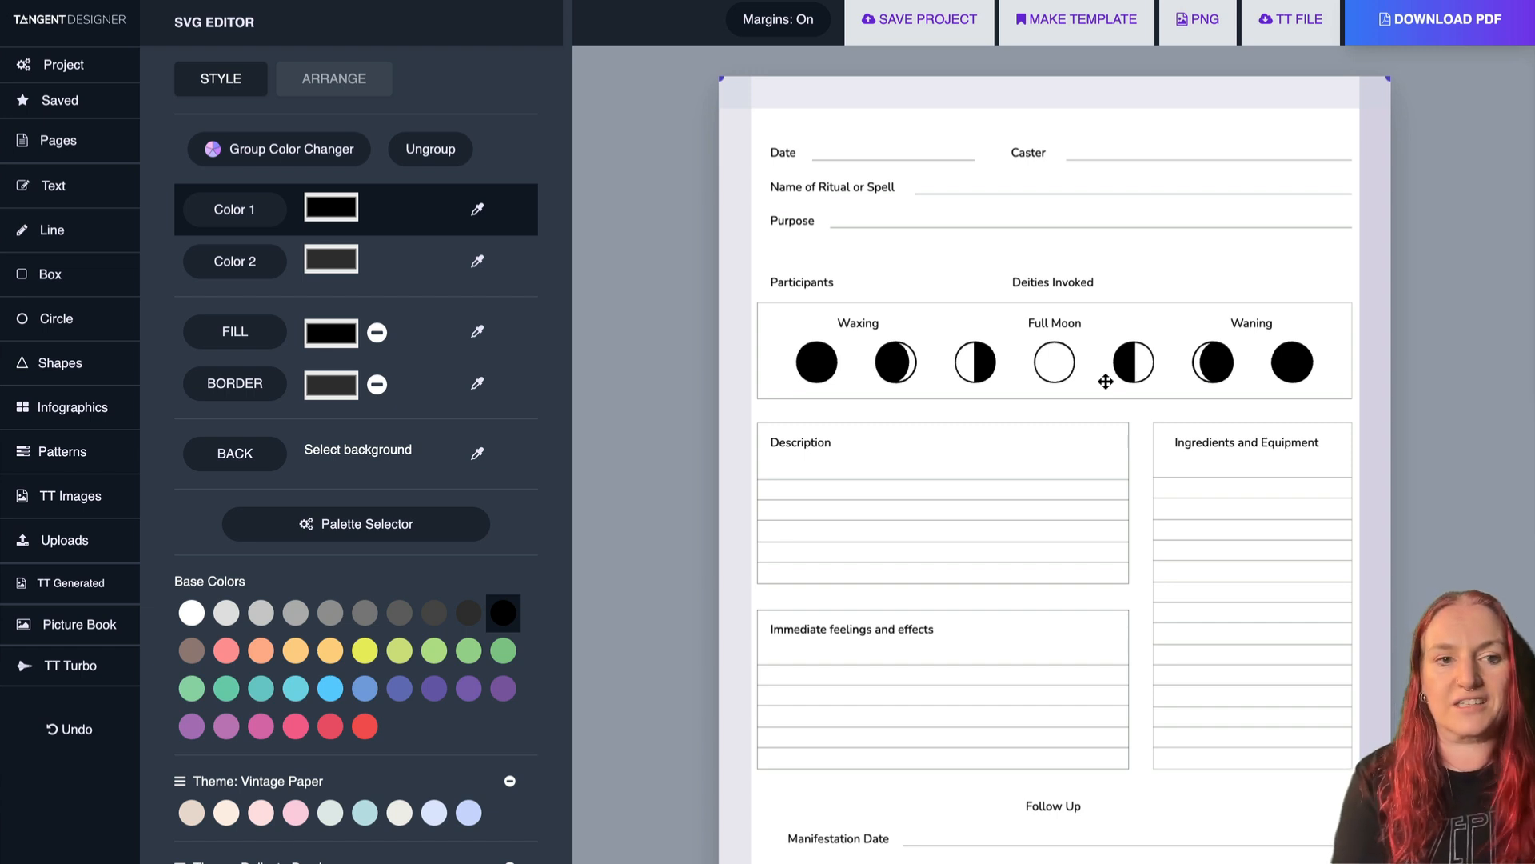
mouse_move(943, 285)
left_mouse_down()
mouse_move(1322, 487)
mouse_move(1069, 339)
mouse_move(956, 315)
mouse_move(1018, 357)
mouse_move(939, 319)
mouse_move(918, 288)
mouse_move(938, 292)
left_mouse_up()
left_click(431, 149)
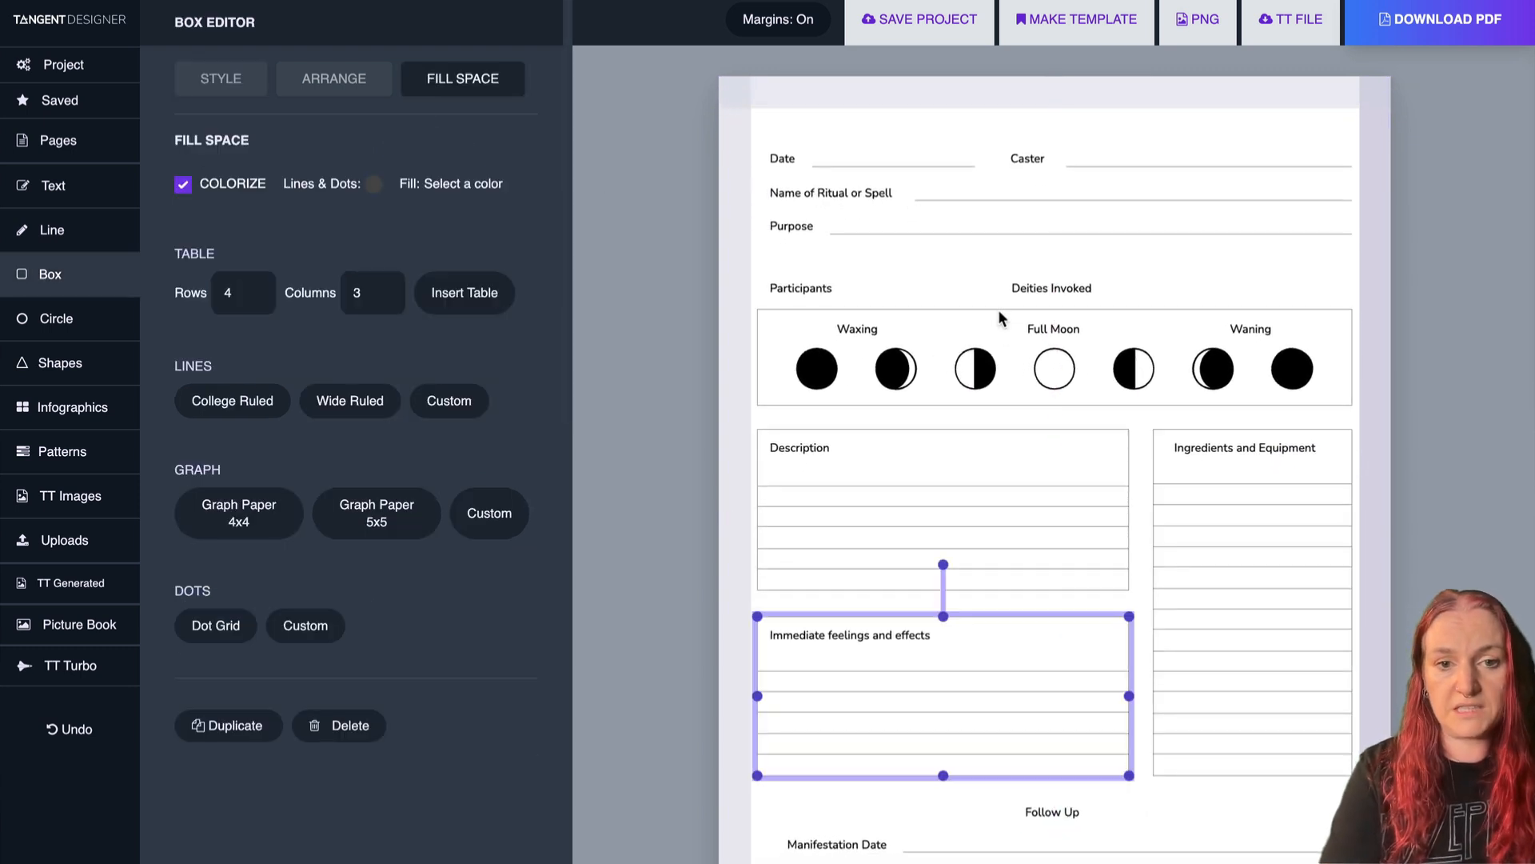
left_click(860, 329)
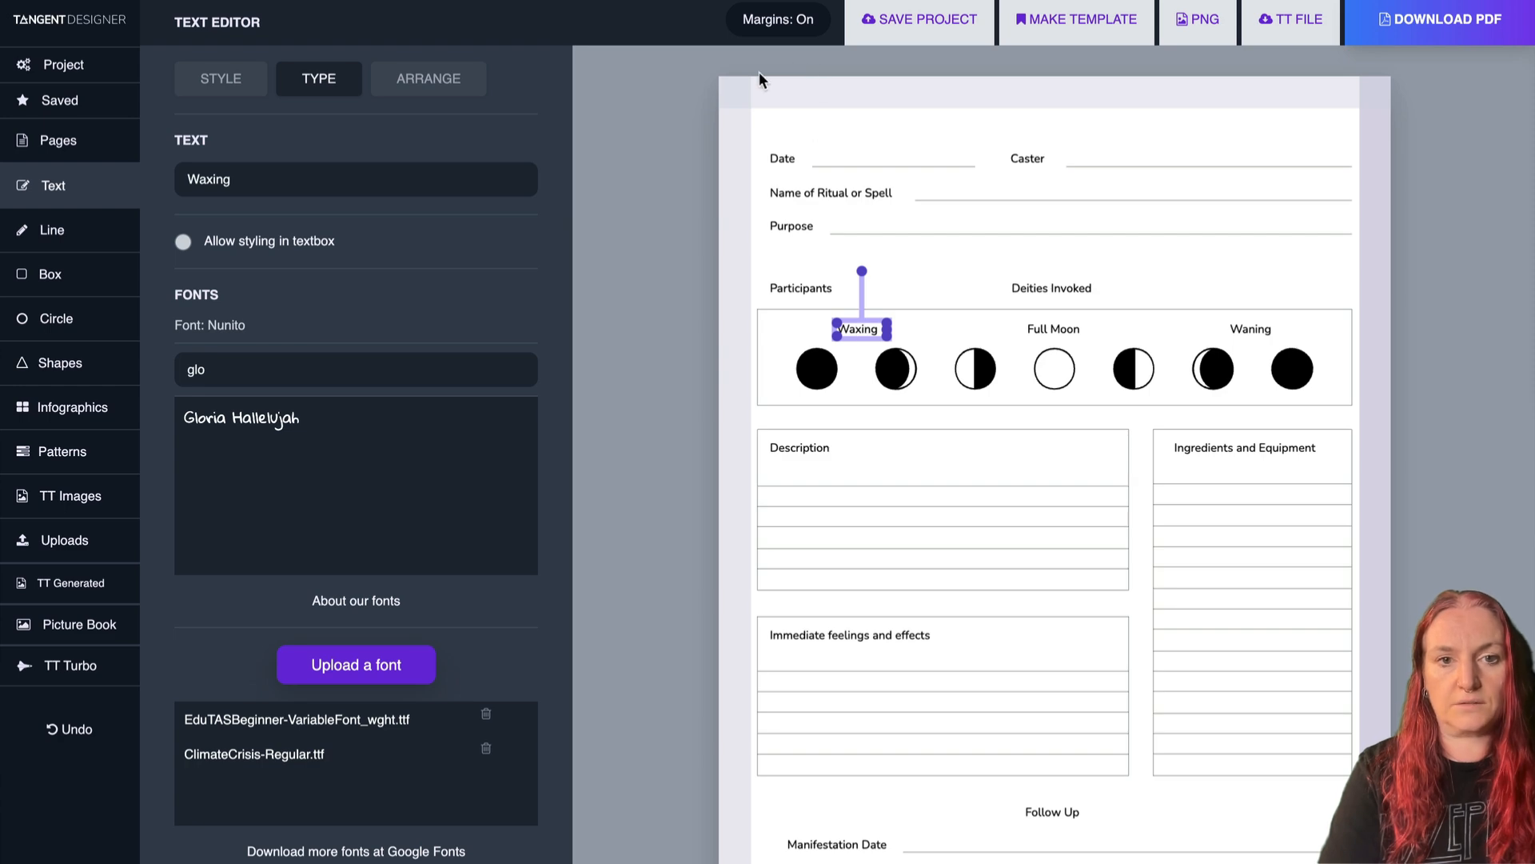
Select every element of the spell page and group them together.
left_click_drag(741, 71, 1375, 859)
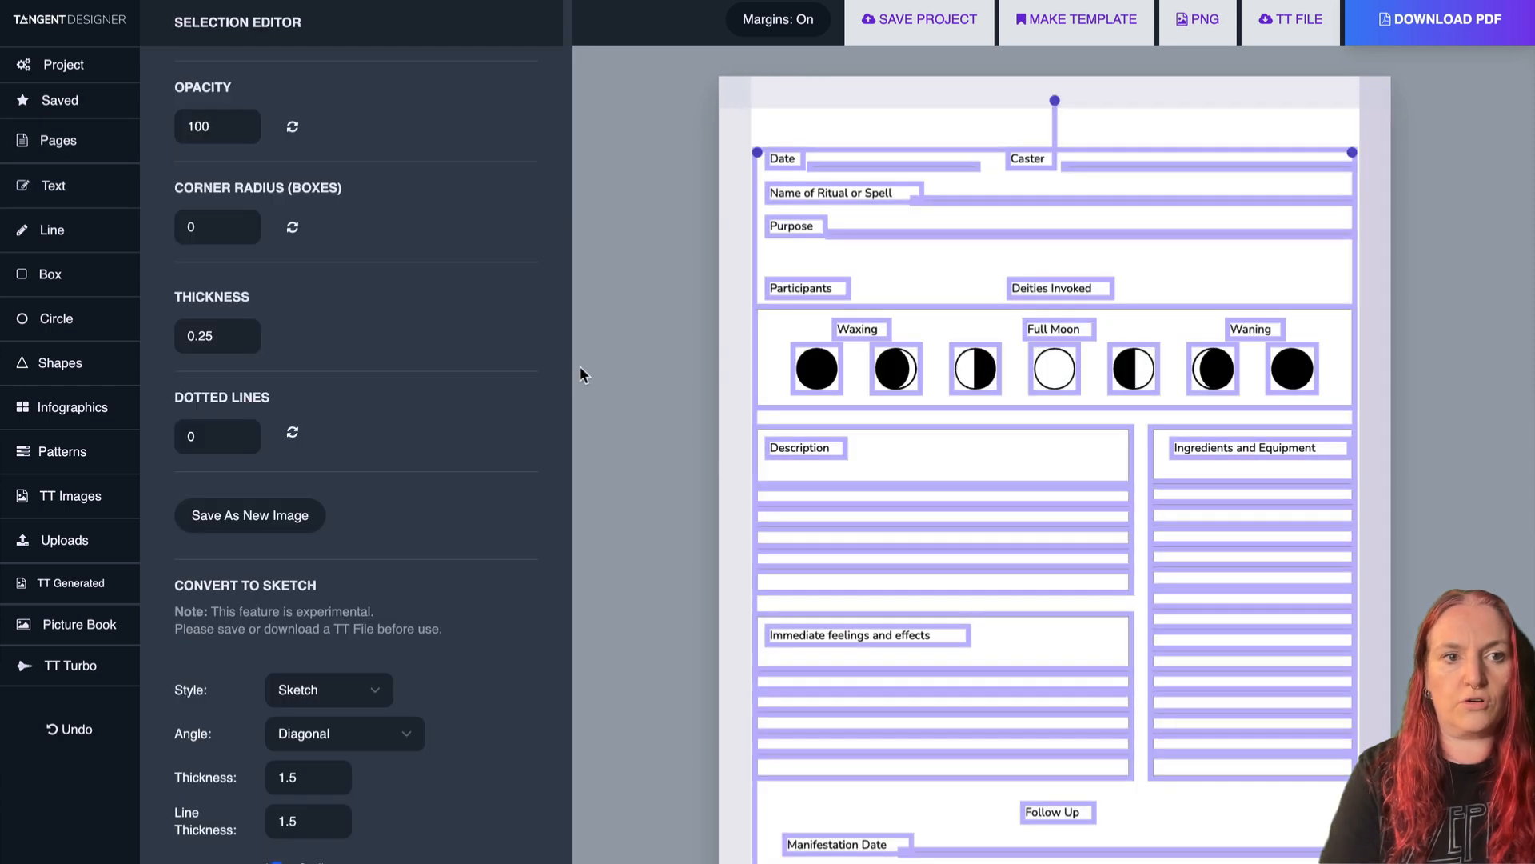
scroll(319, 282, "up", 5)
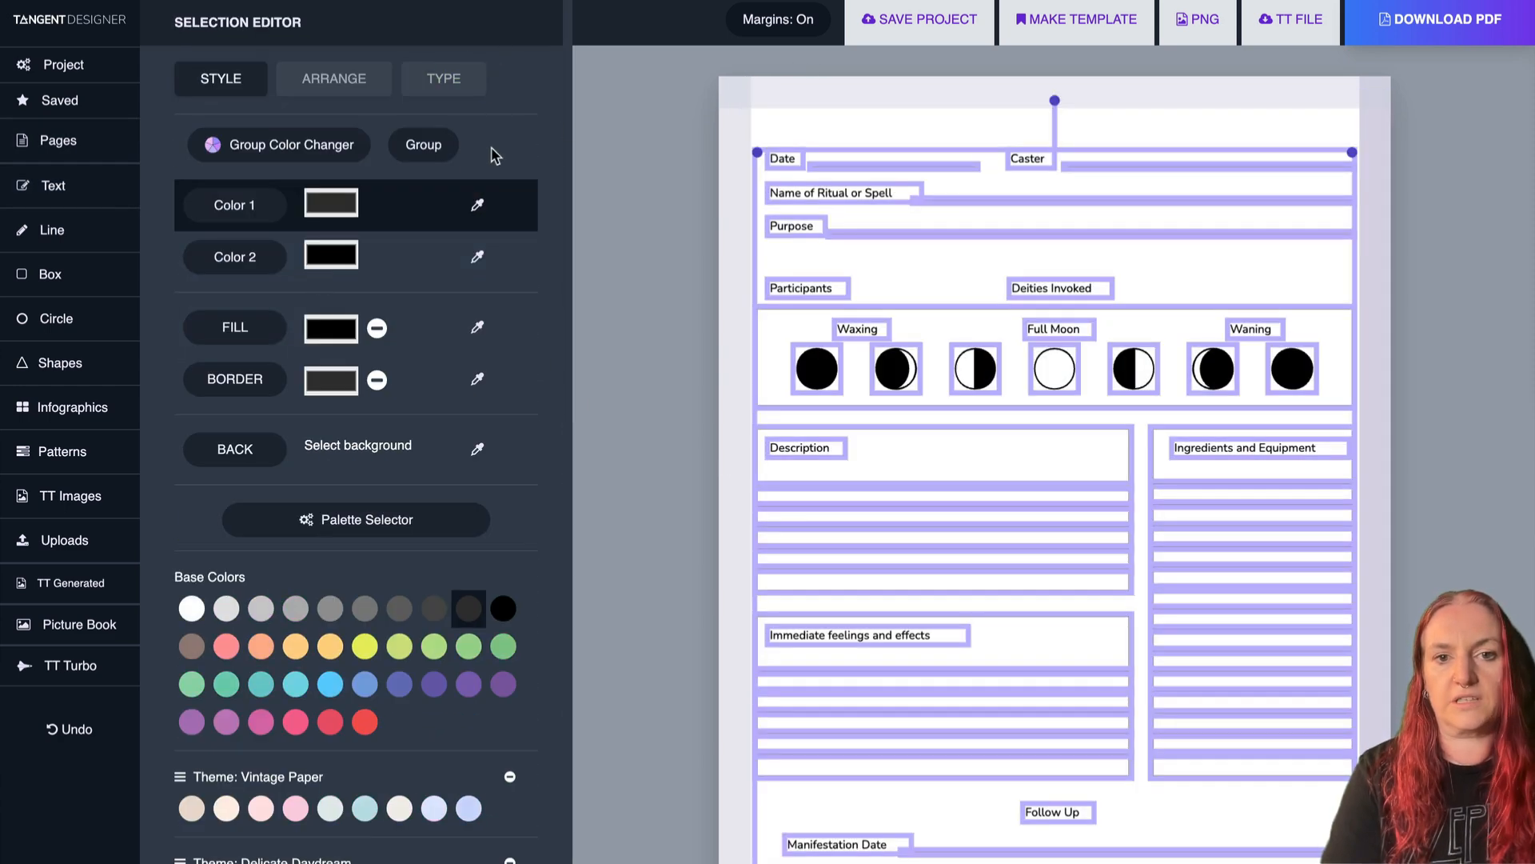
left_click(424, 145)
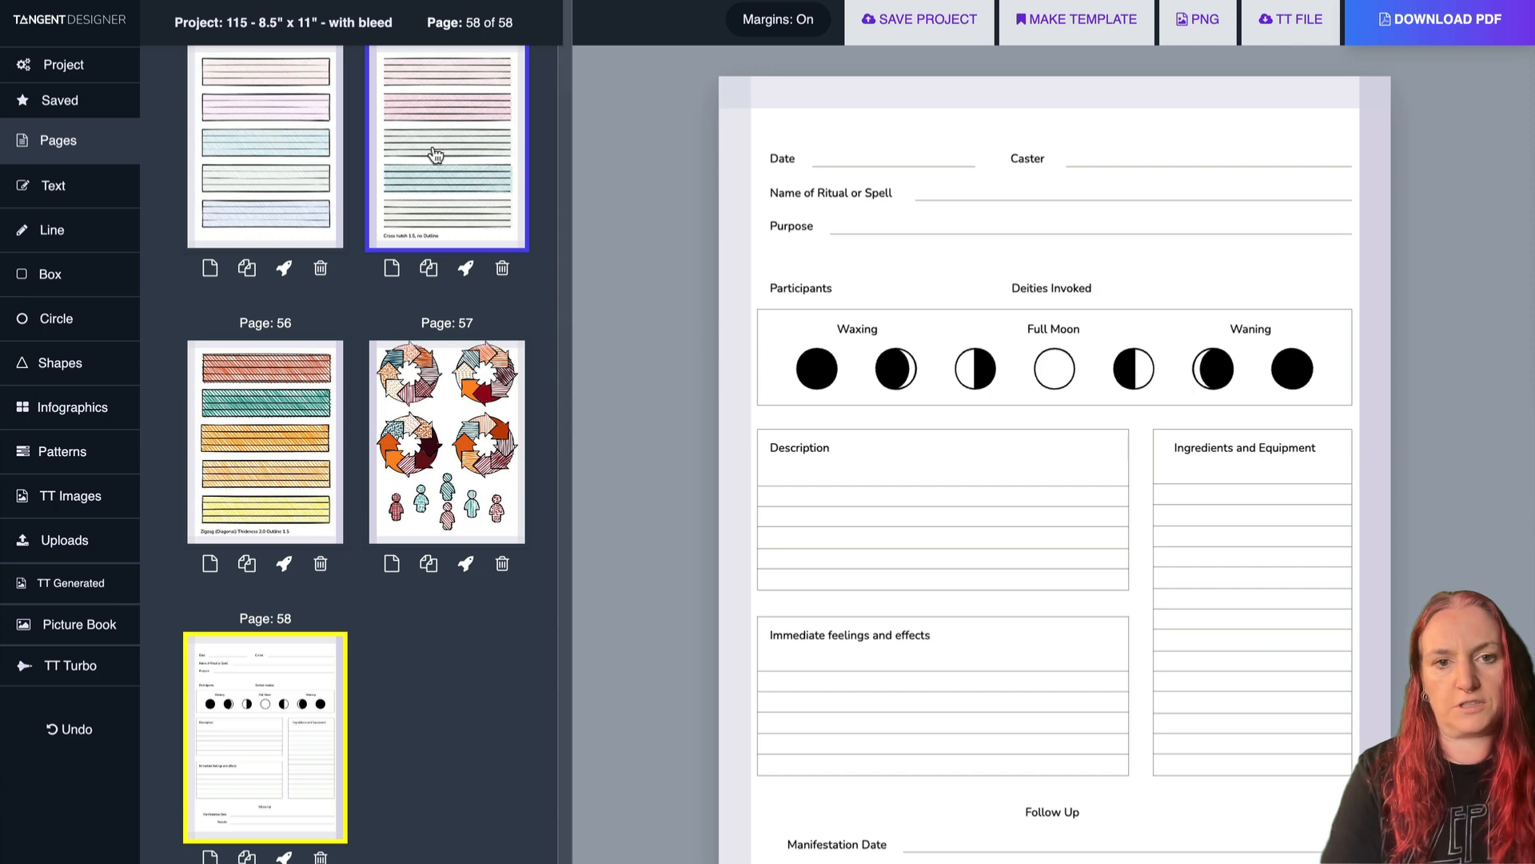
Convert the grouped spell page to Sketch style with a diagonal angle, thickness .5, line thickness 1.5 and a 1.5 outline.
left_click(952, 328)
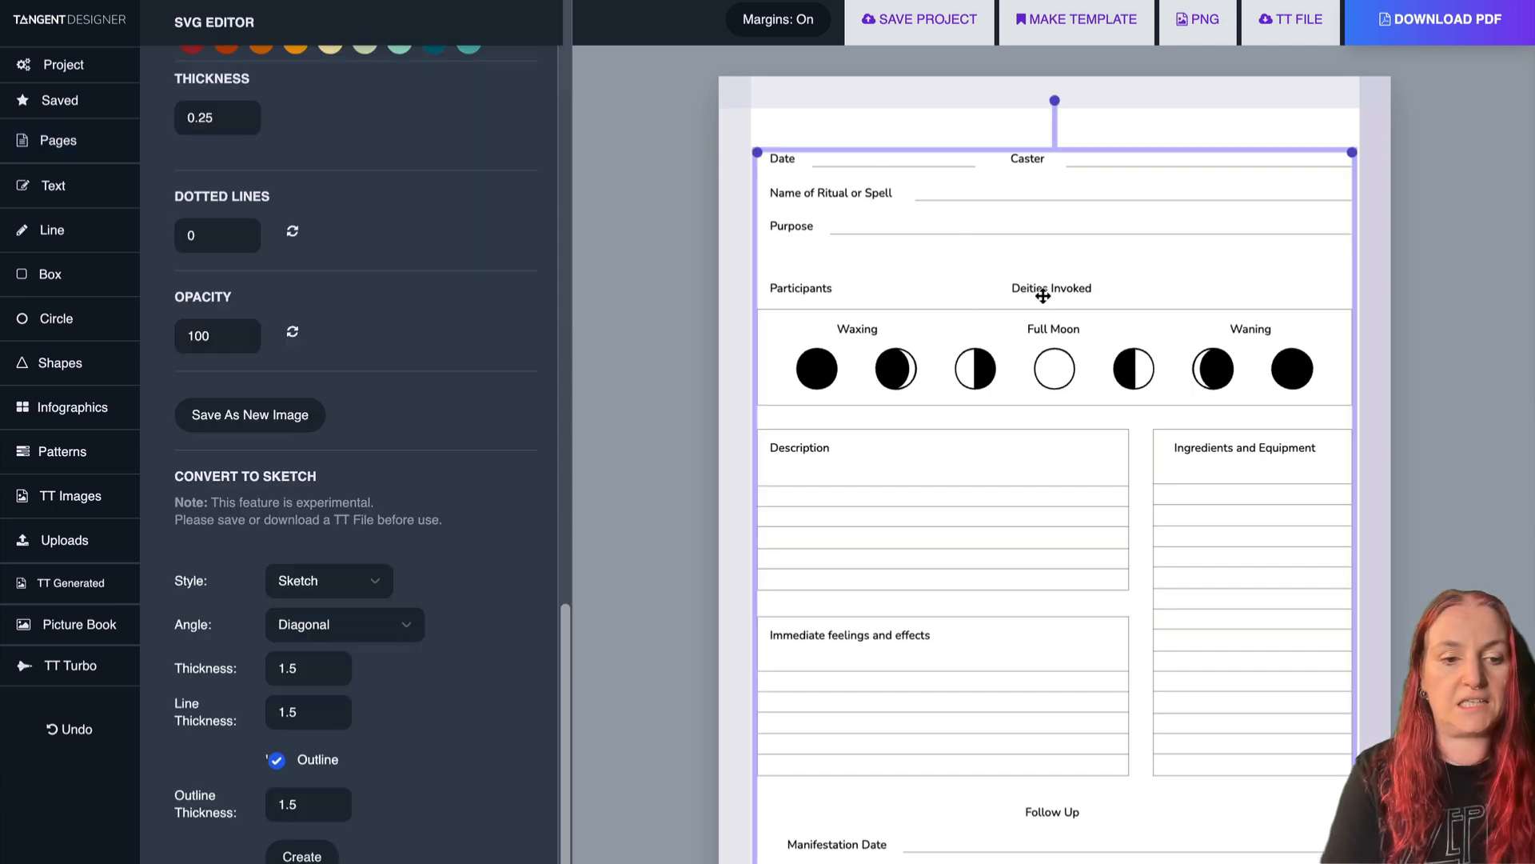
scroll(392, 440, "up", 7)
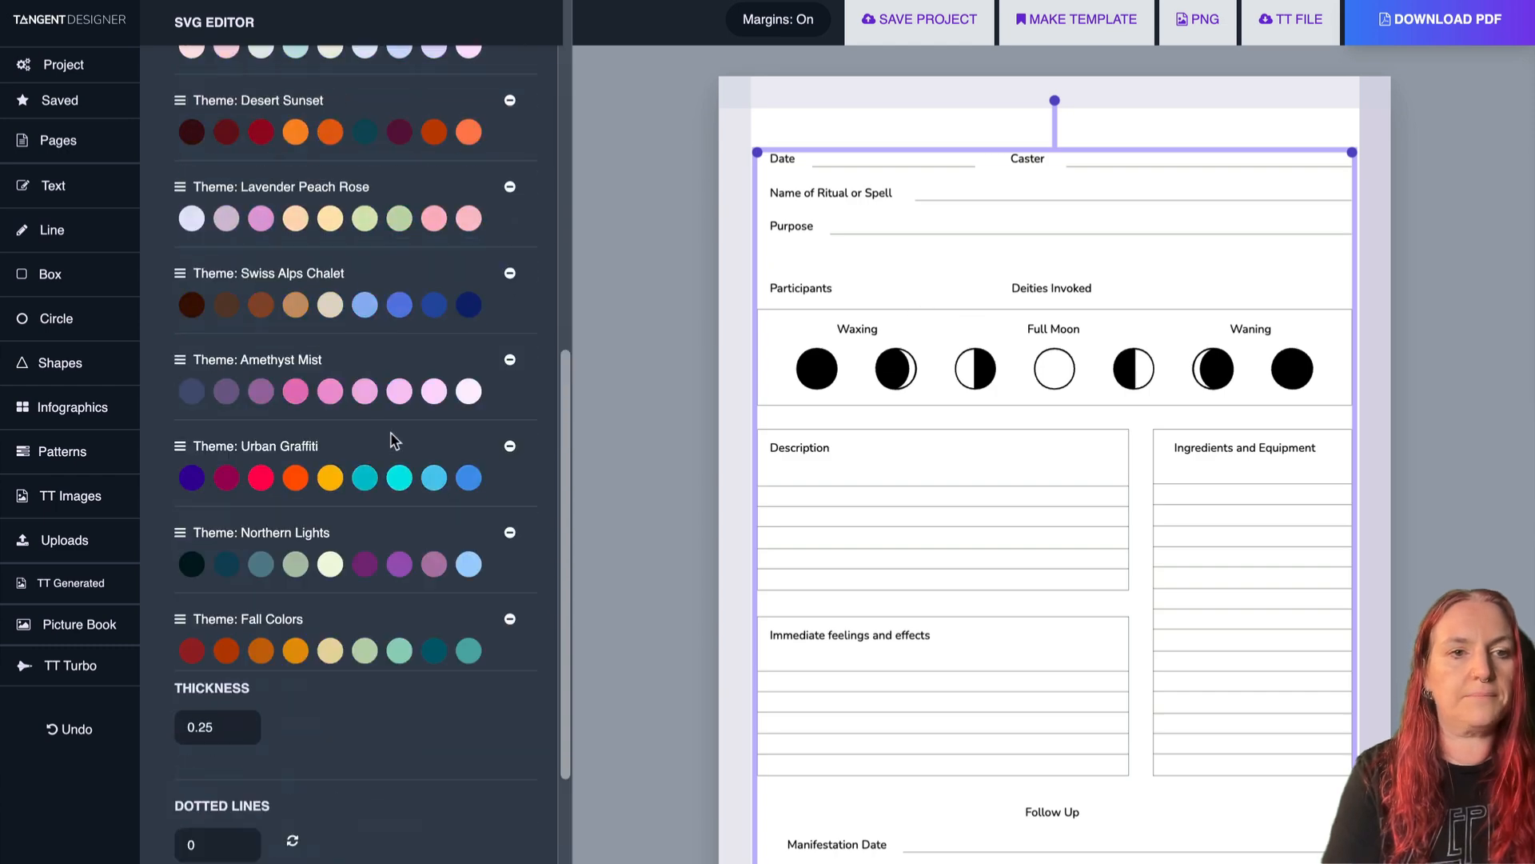
scroll(392, 440, "up", 10)
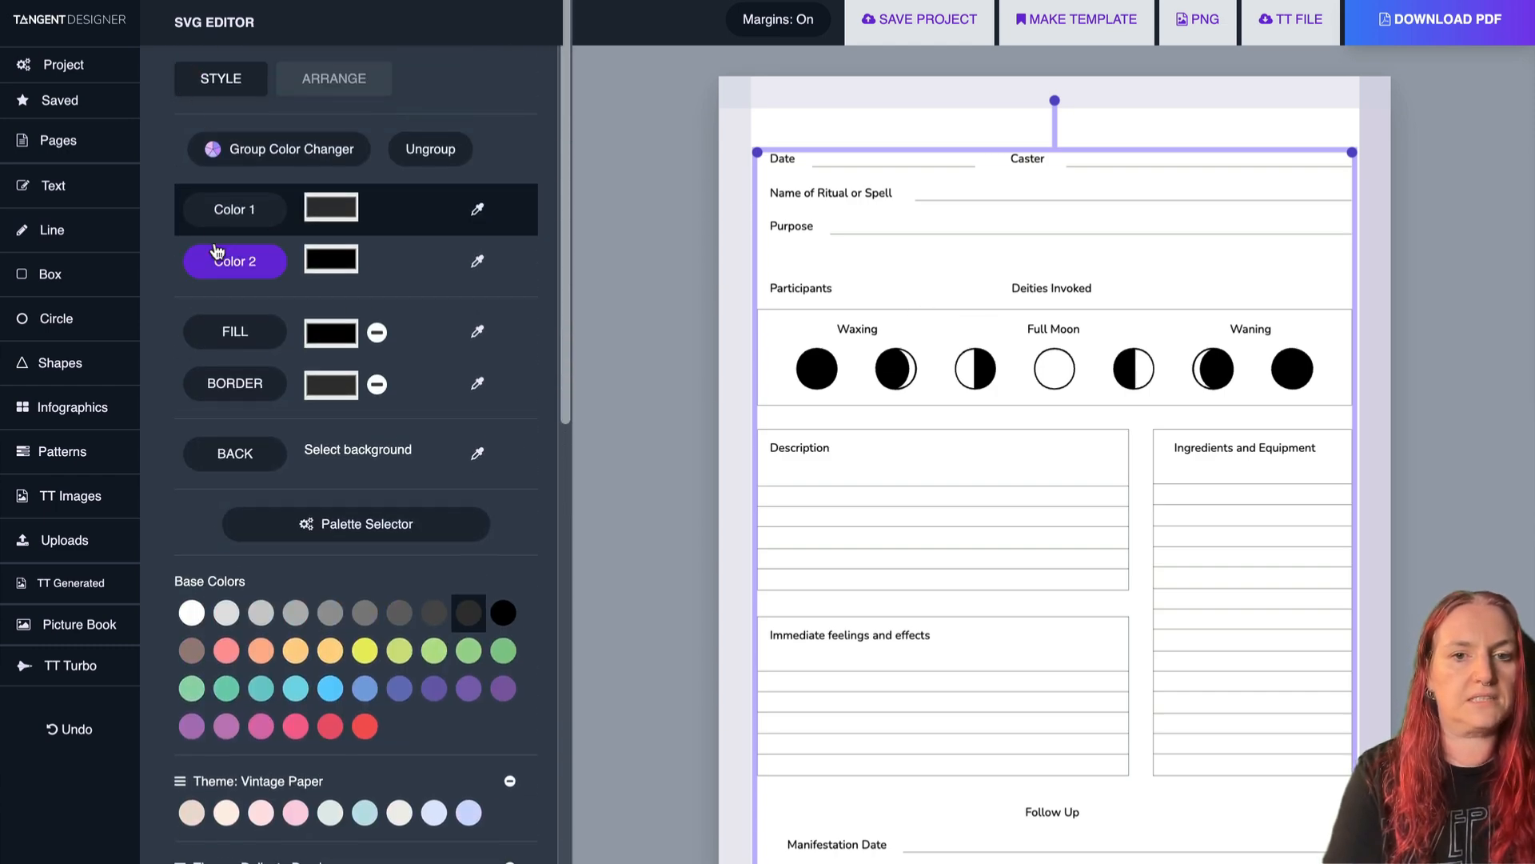
scroll(216, 252, "down", 10)
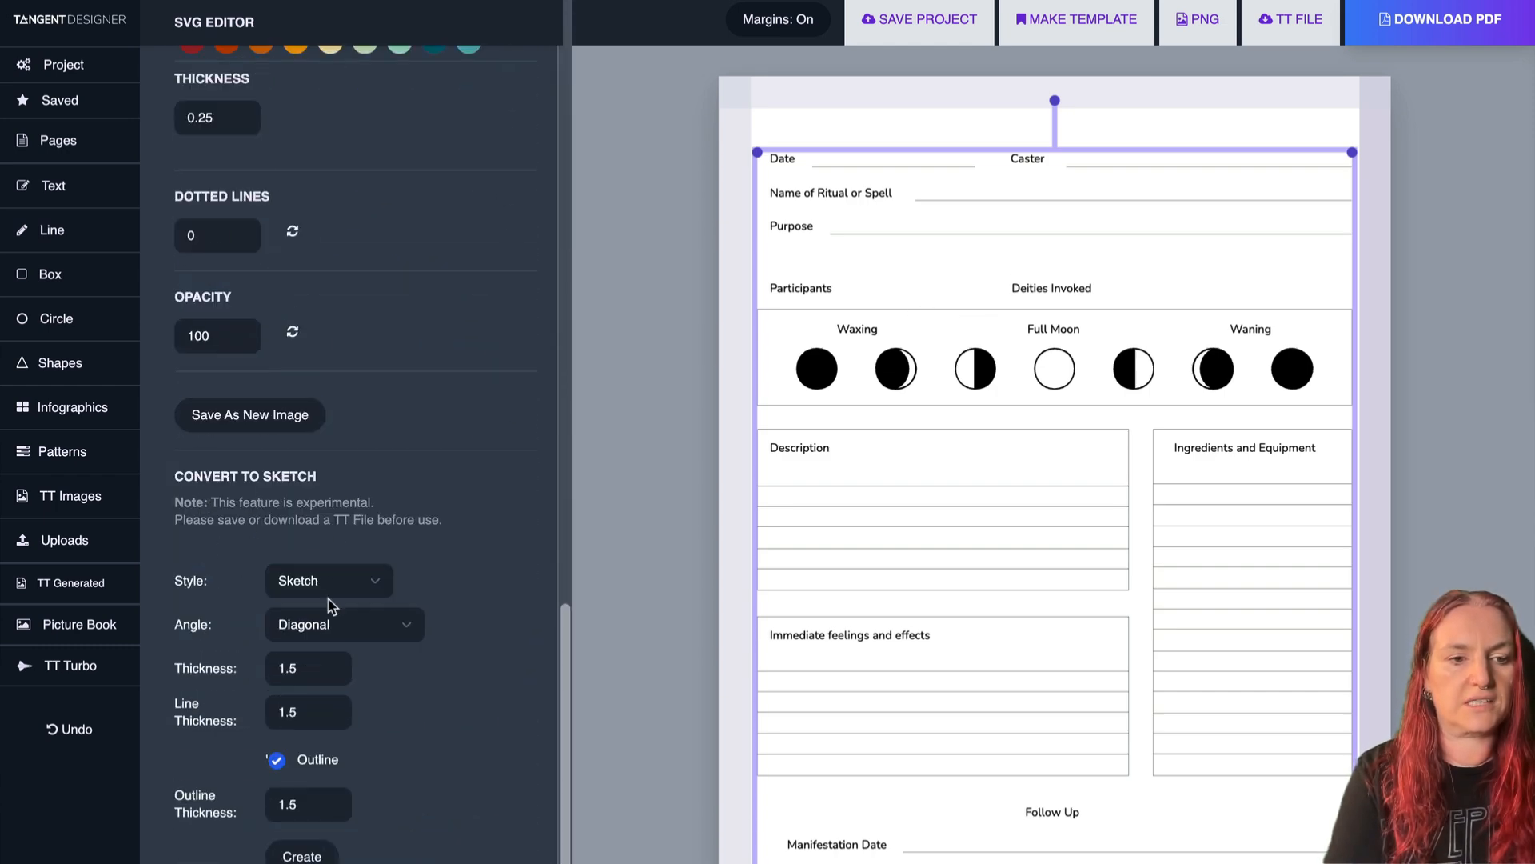
scroll(331, 606, "down", 2)
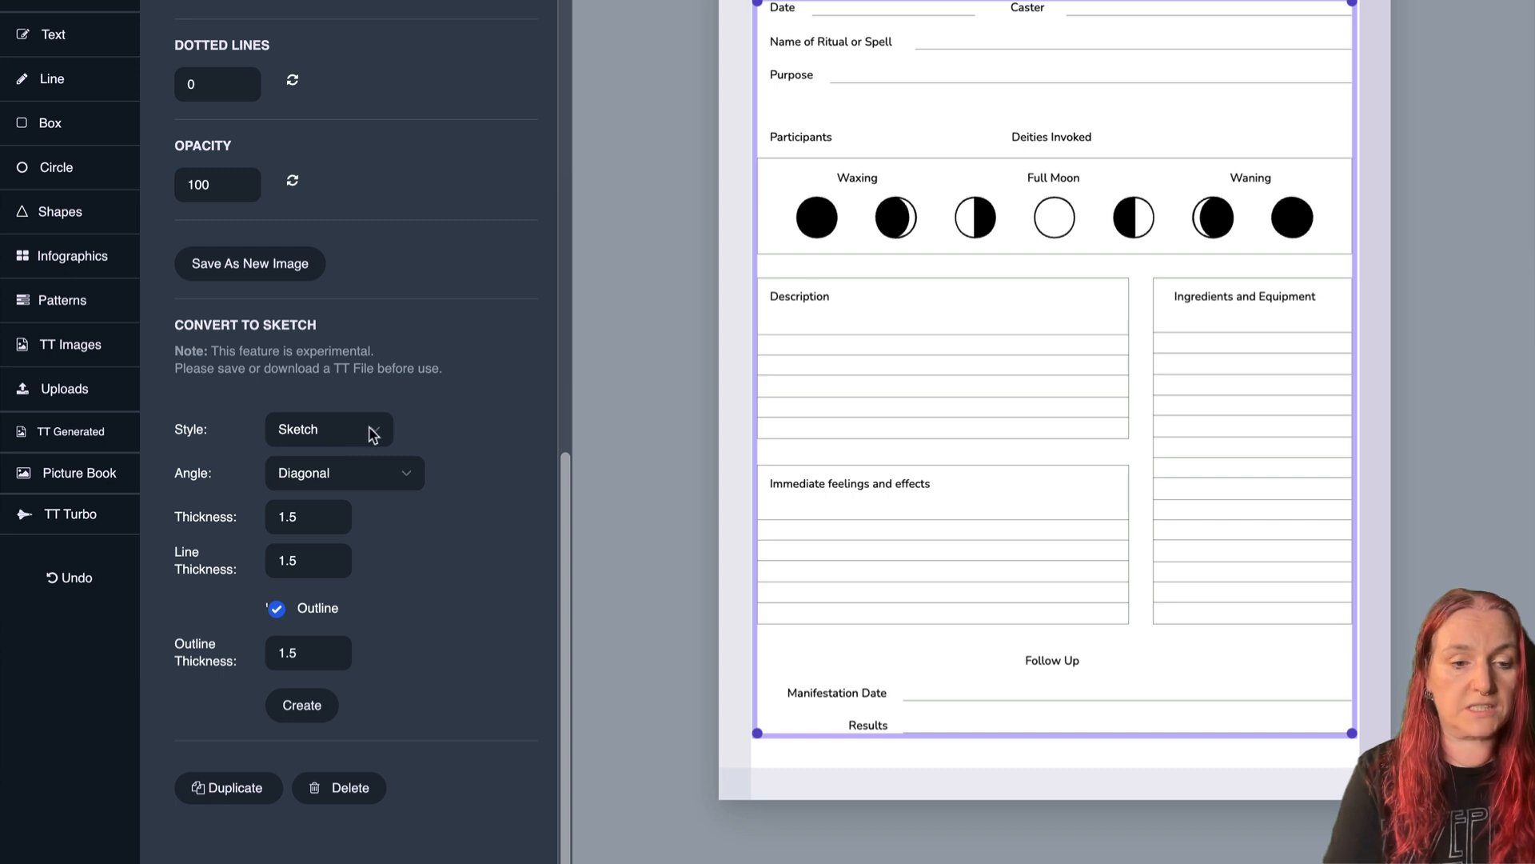
left_click(288, 516)
double_click(287, 517)
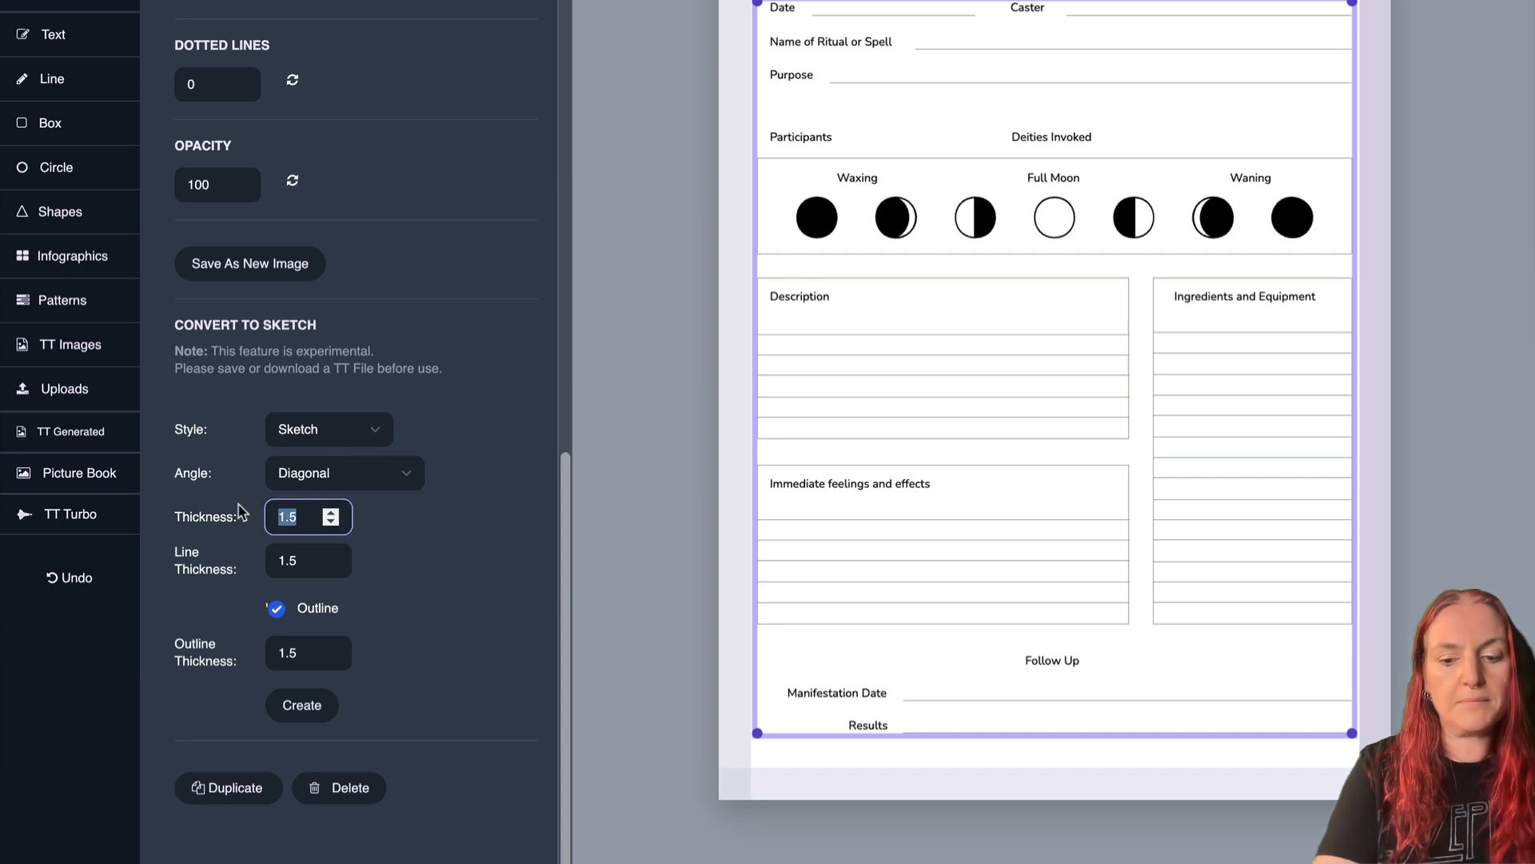
key("BackSpace")
type(".5")
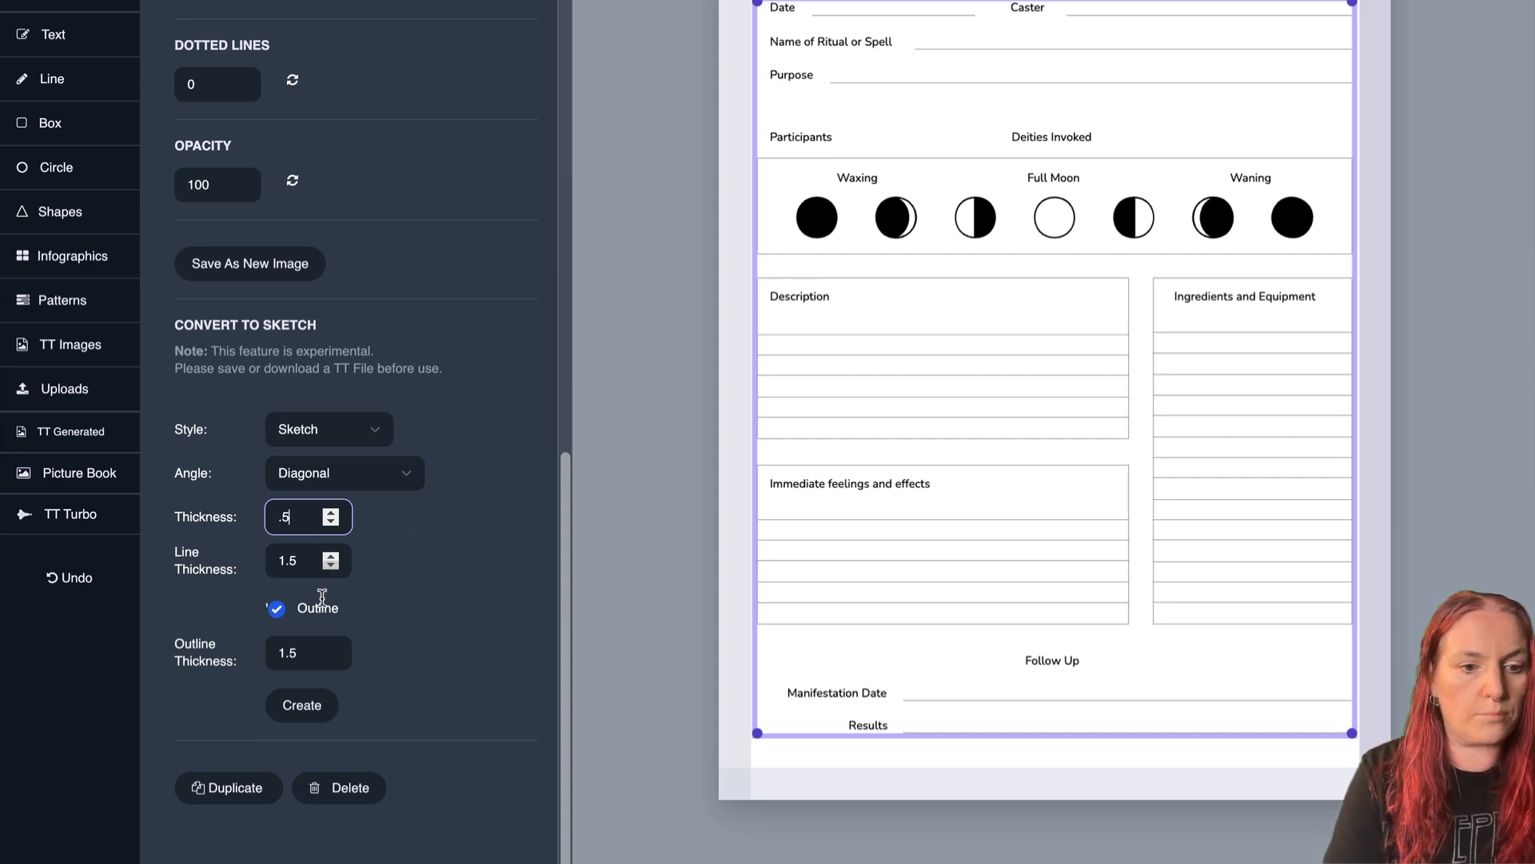
left_click(312, 707)
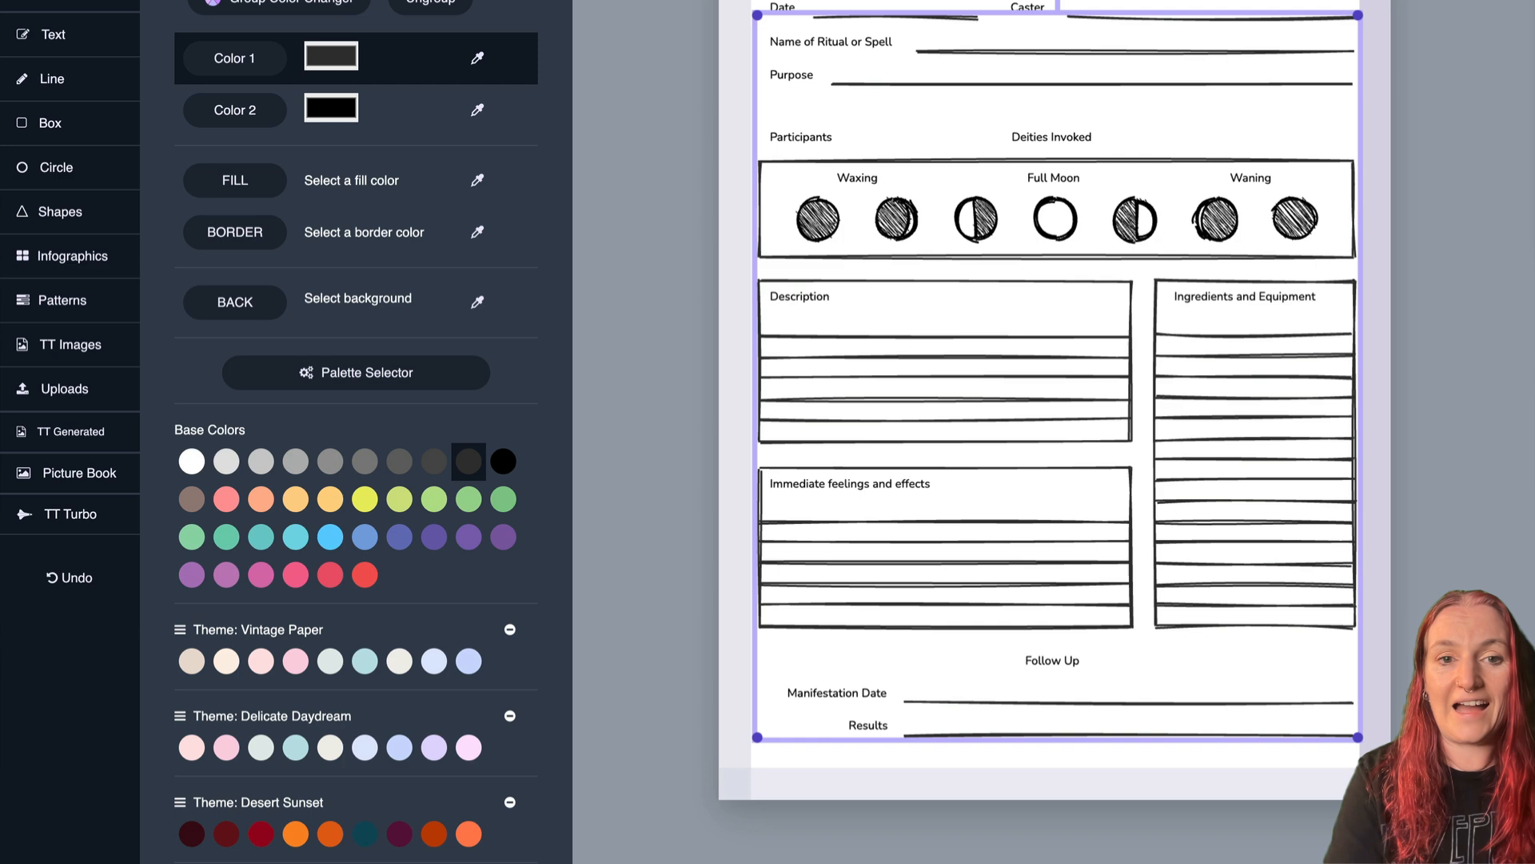
left_click(756, 1)
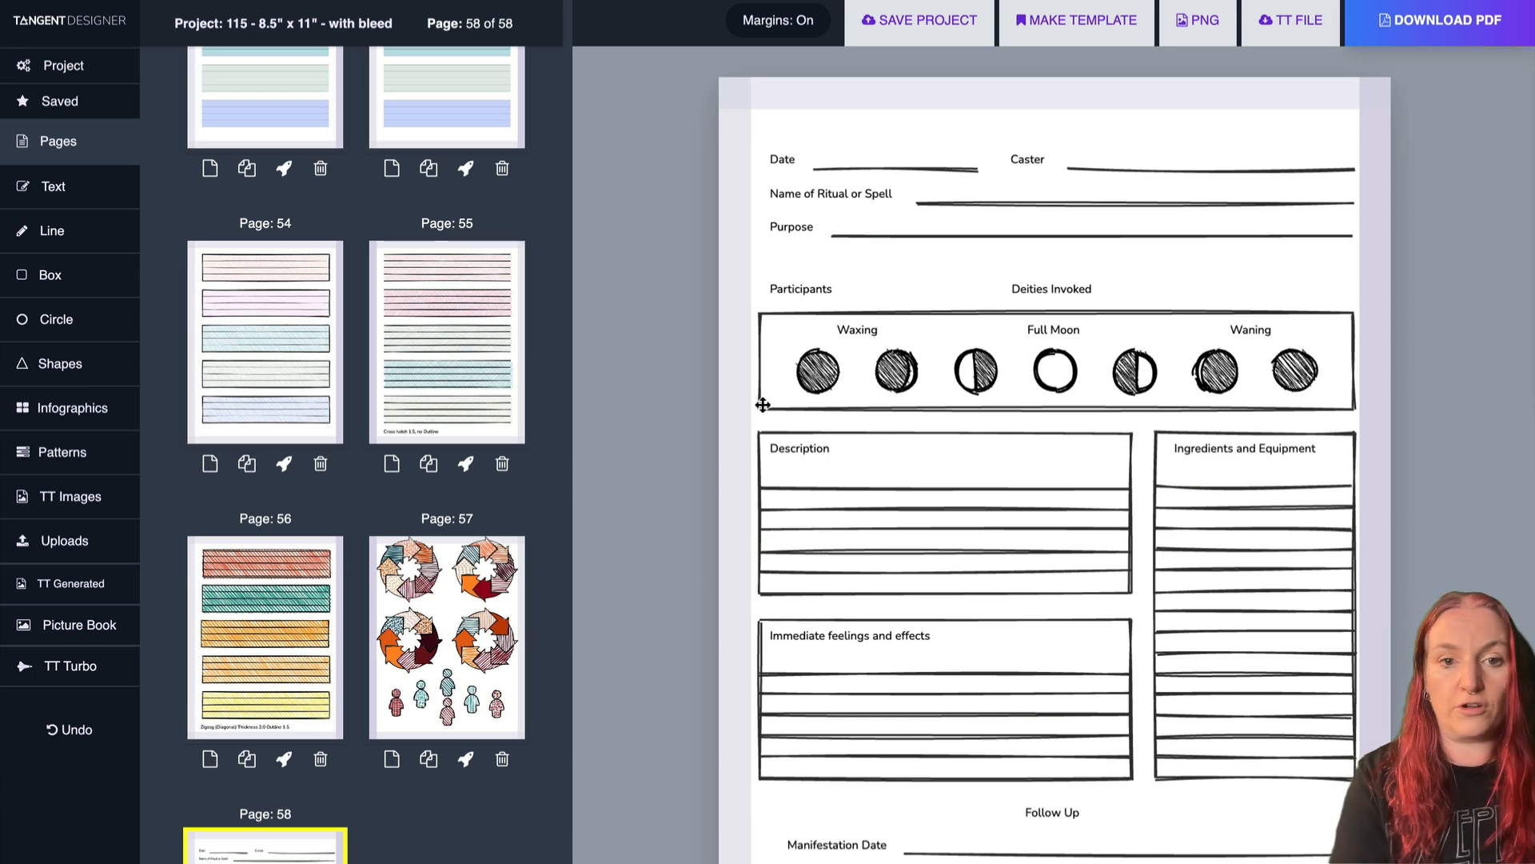
Select all the text labels on the spell page, starting from the Date label.
left_click(785, 160)
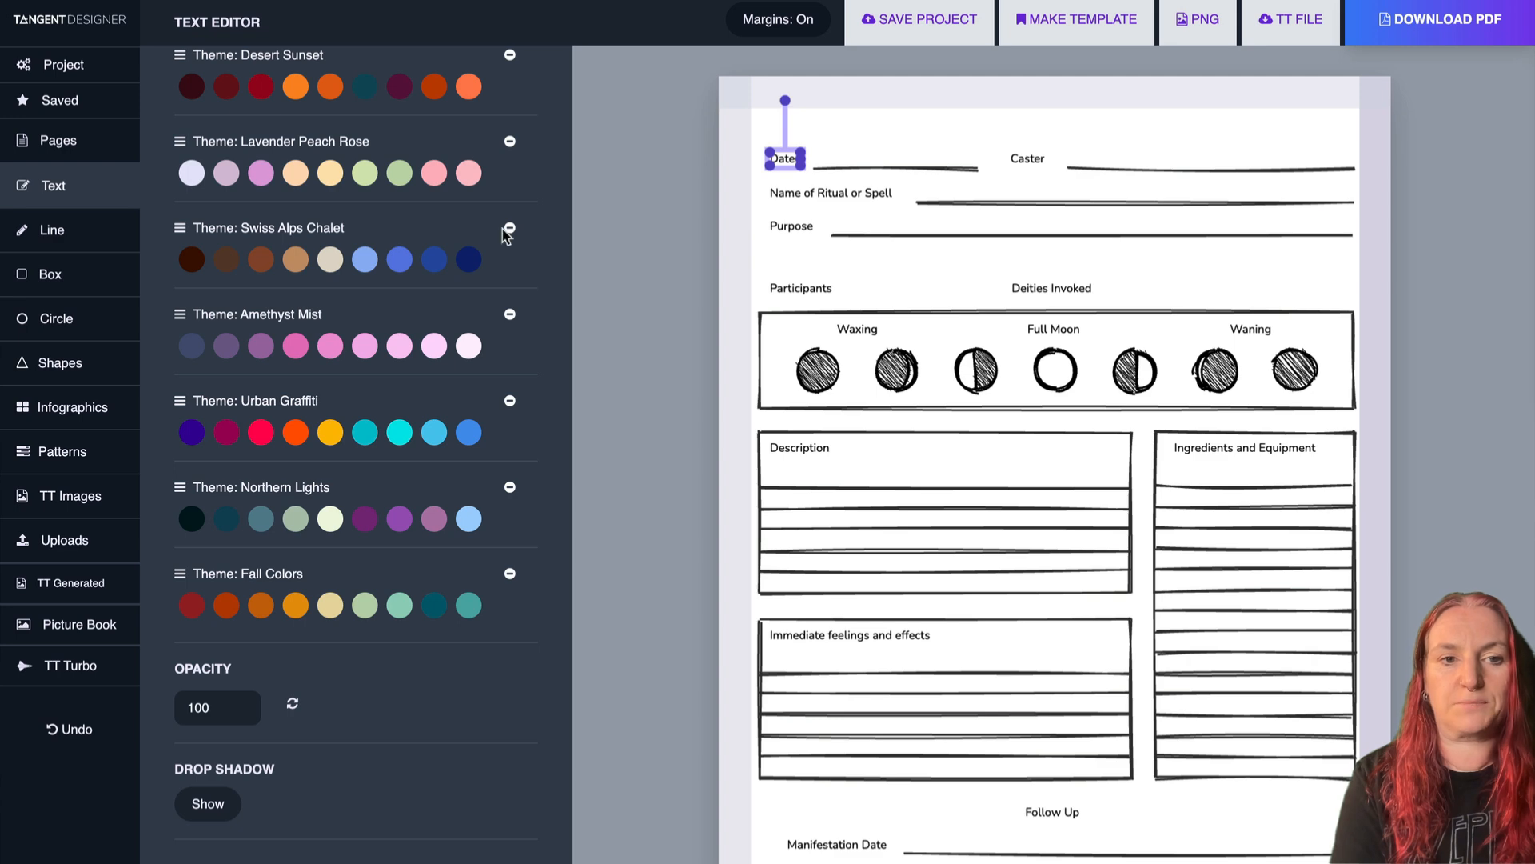
scroll(507, 232, "up", 10)
left_click(445, 80)
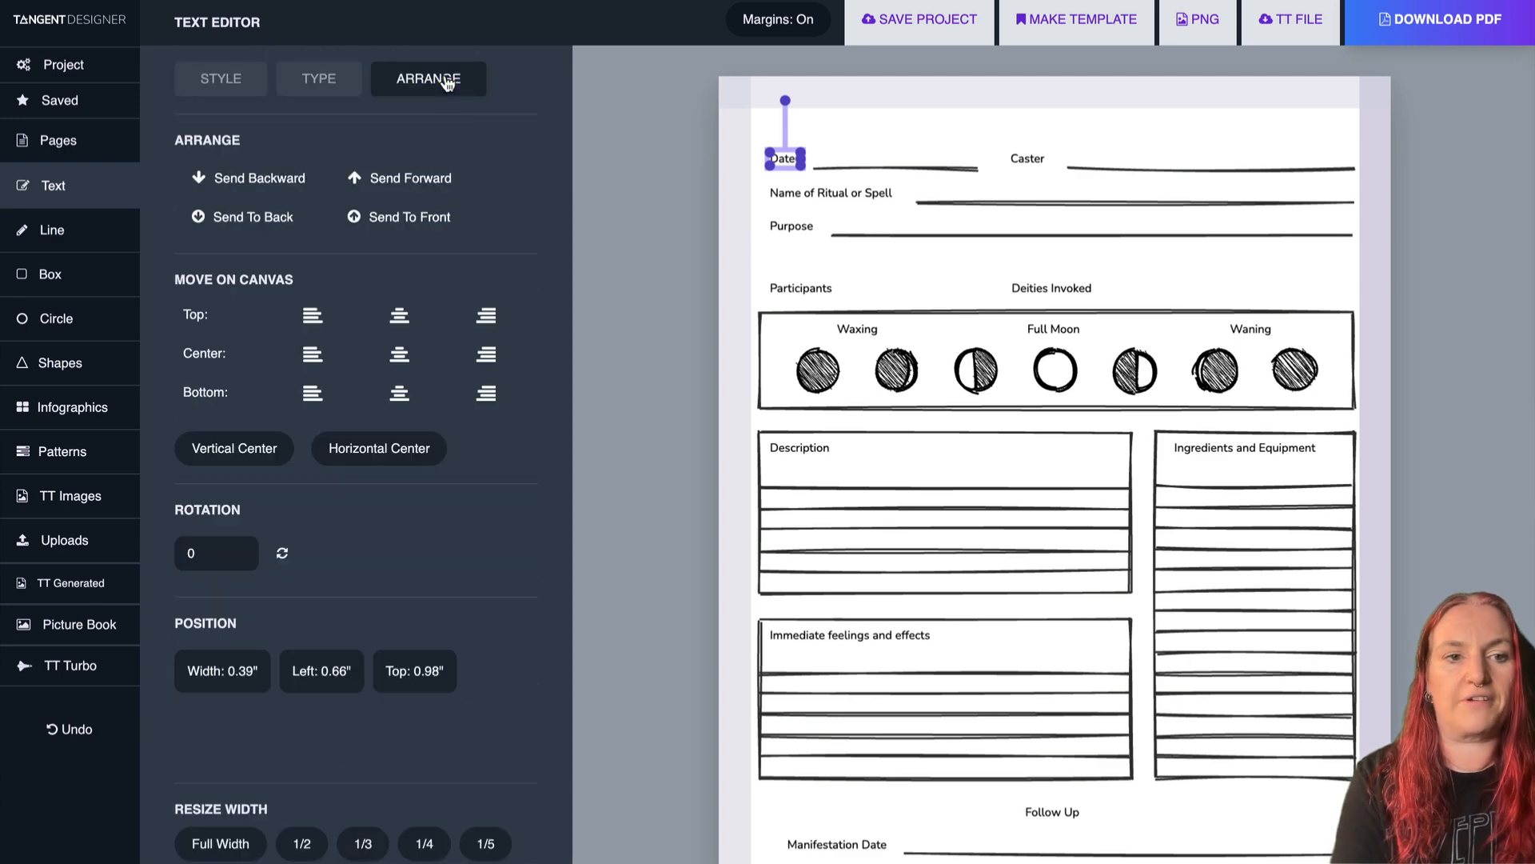
scroll(370, 240, "down", 5)
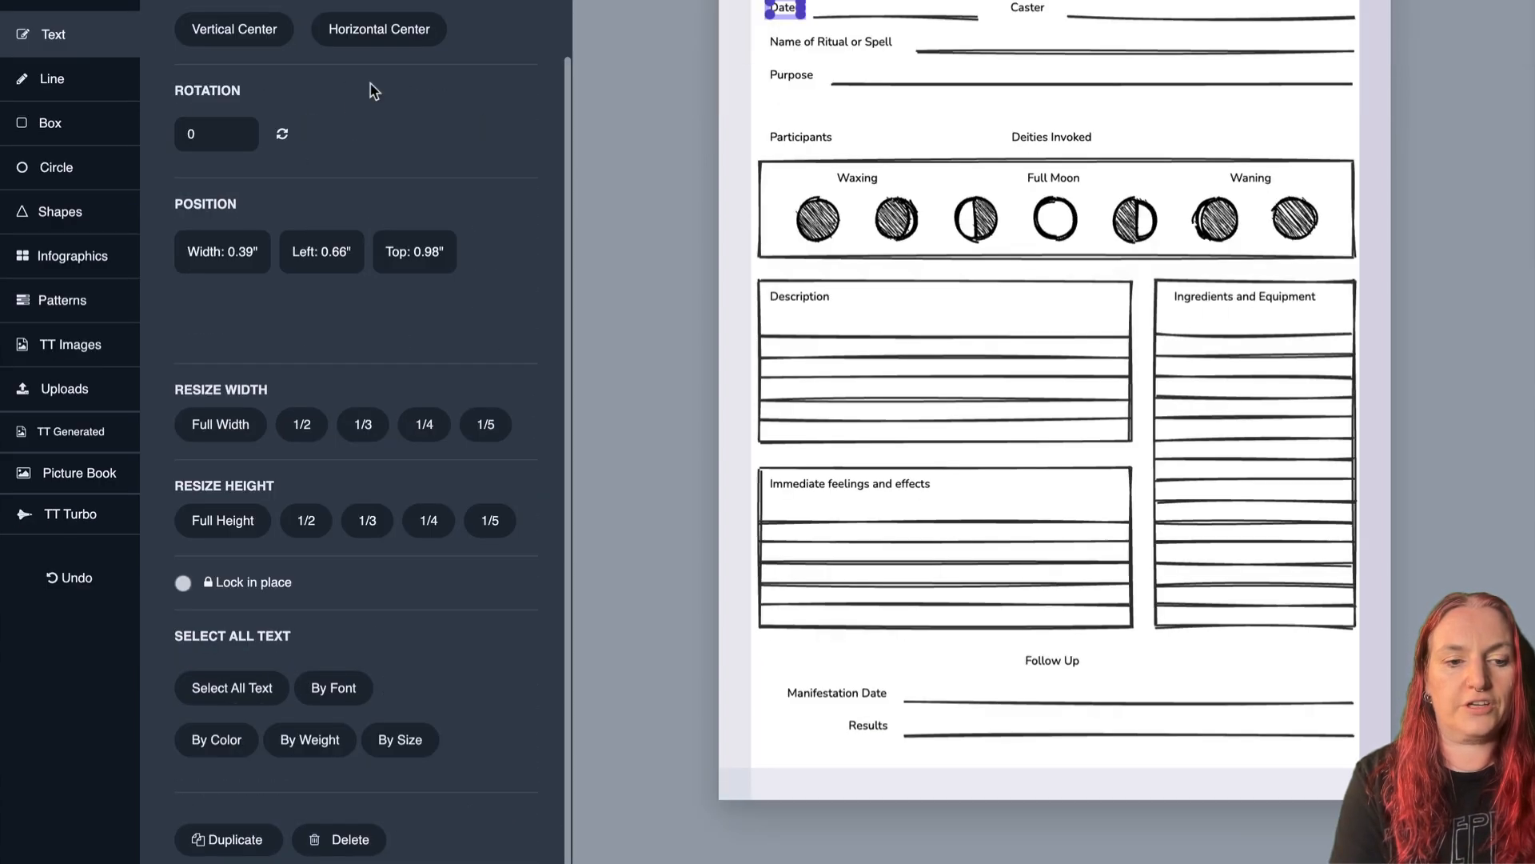
left_click(232, 688)
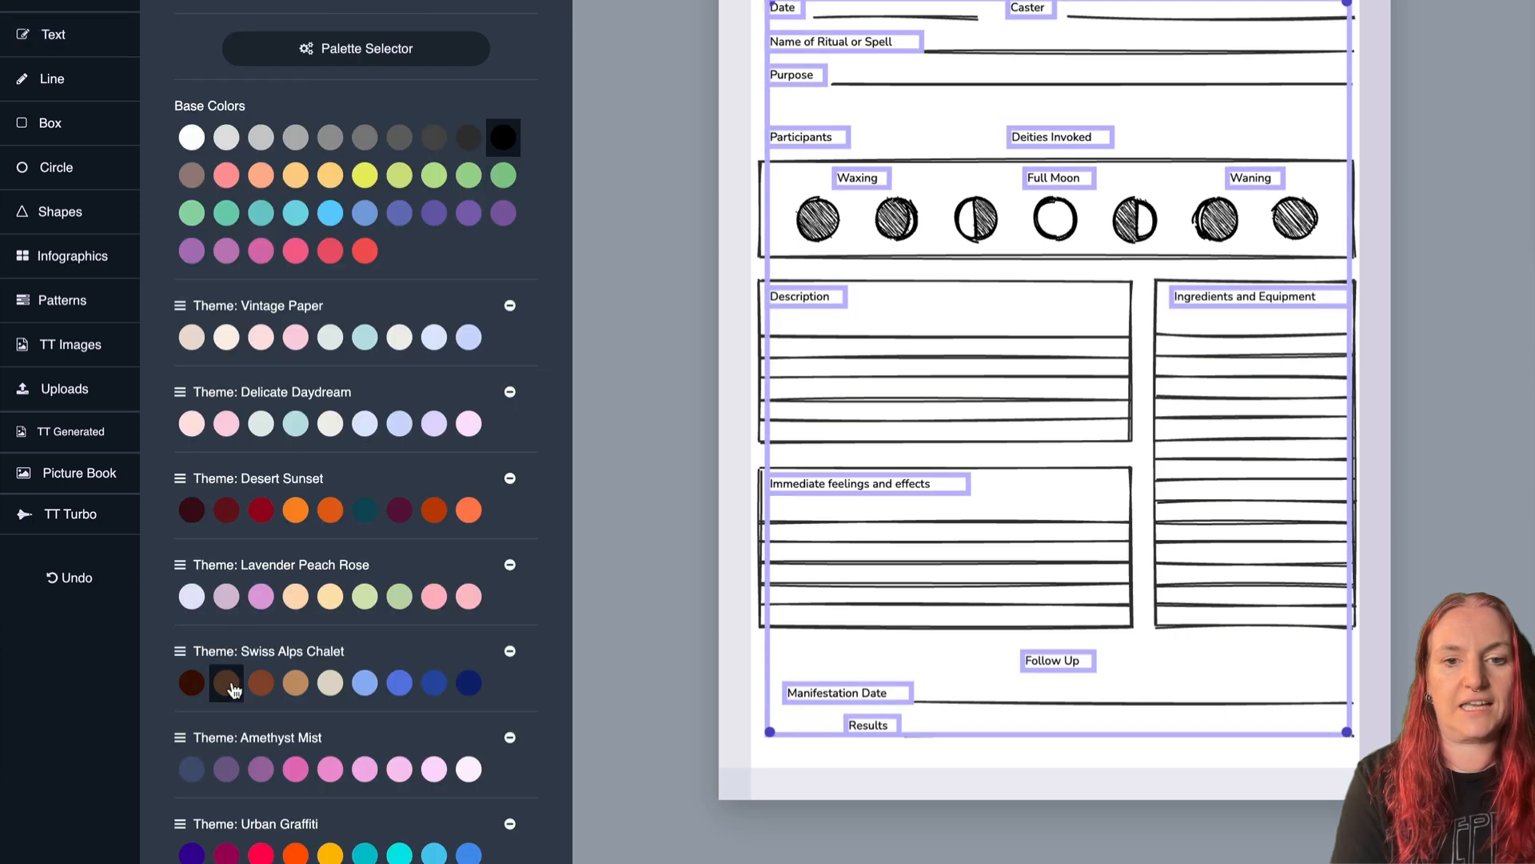
Search the fonts for "glo" and apply Gloria Hallelujah to all the selected labels.
scroll(496, 230, "up", 7)
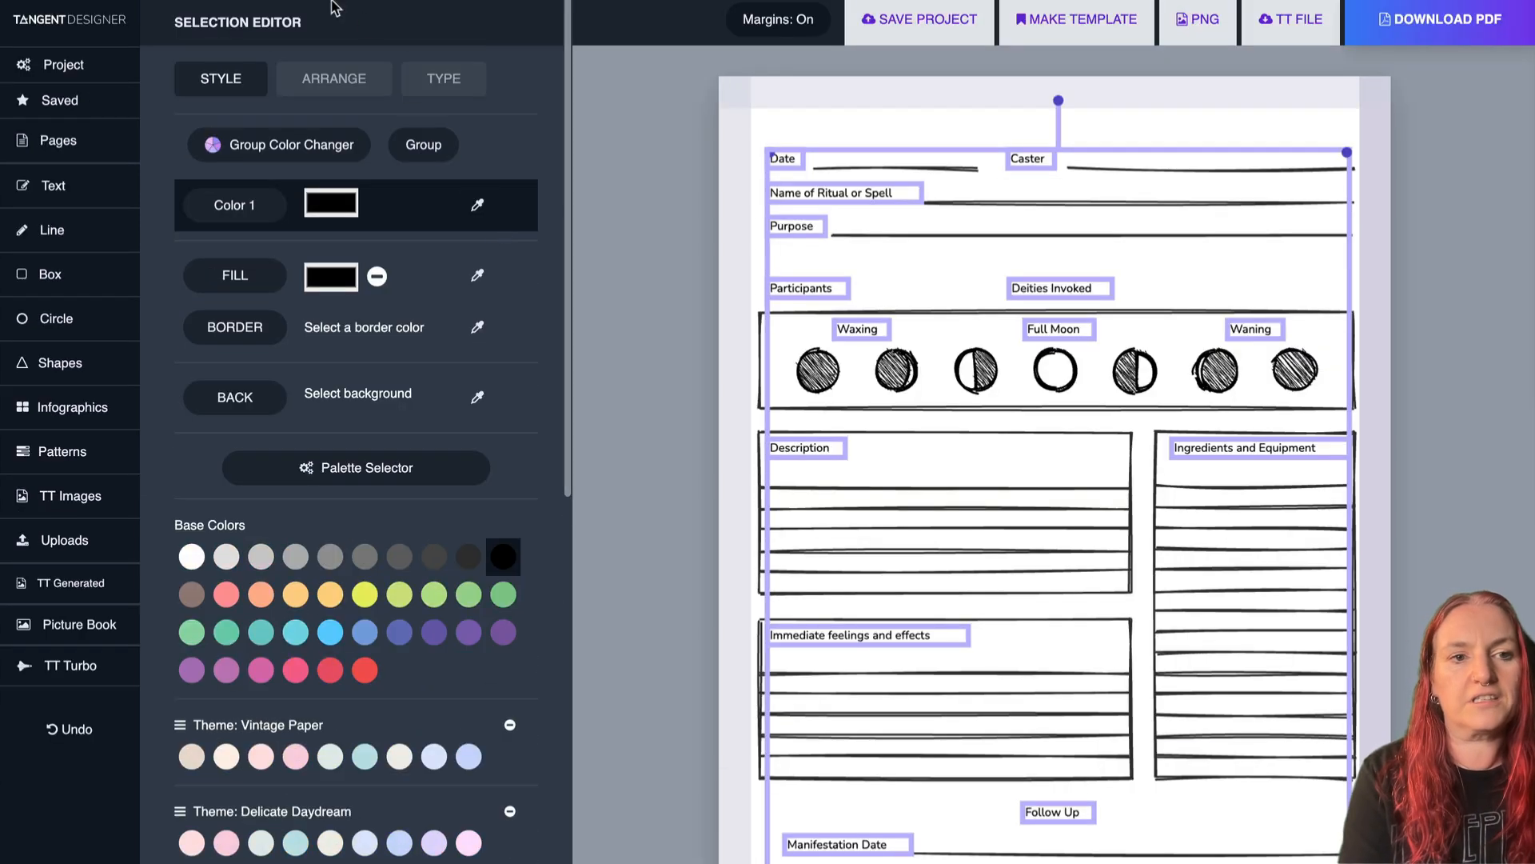
left_click(444, 79)
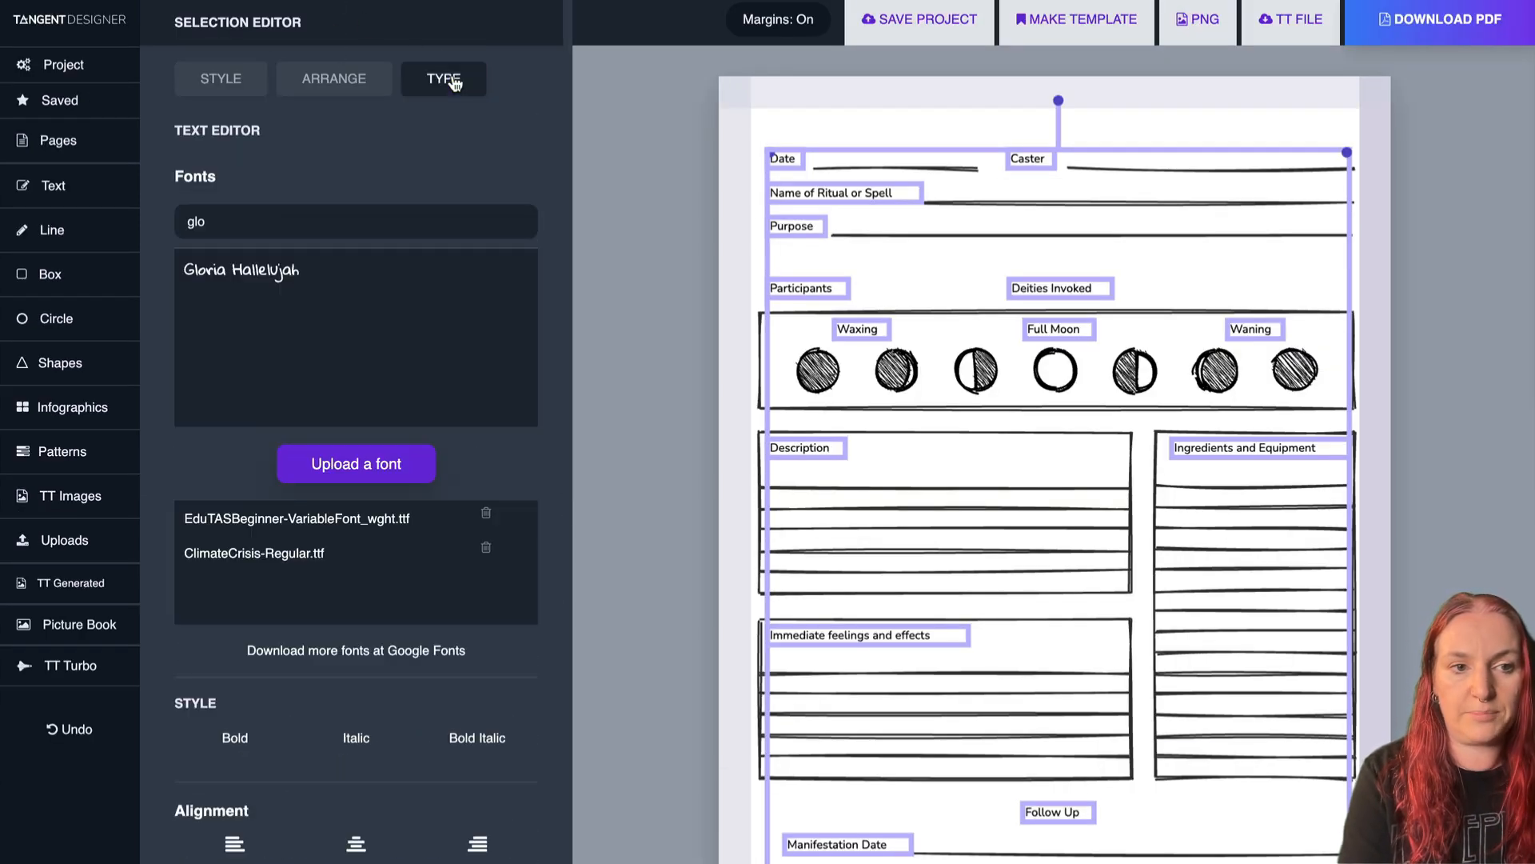
left_click_drag(278, 222, 50, 152)
key("BackSpace")
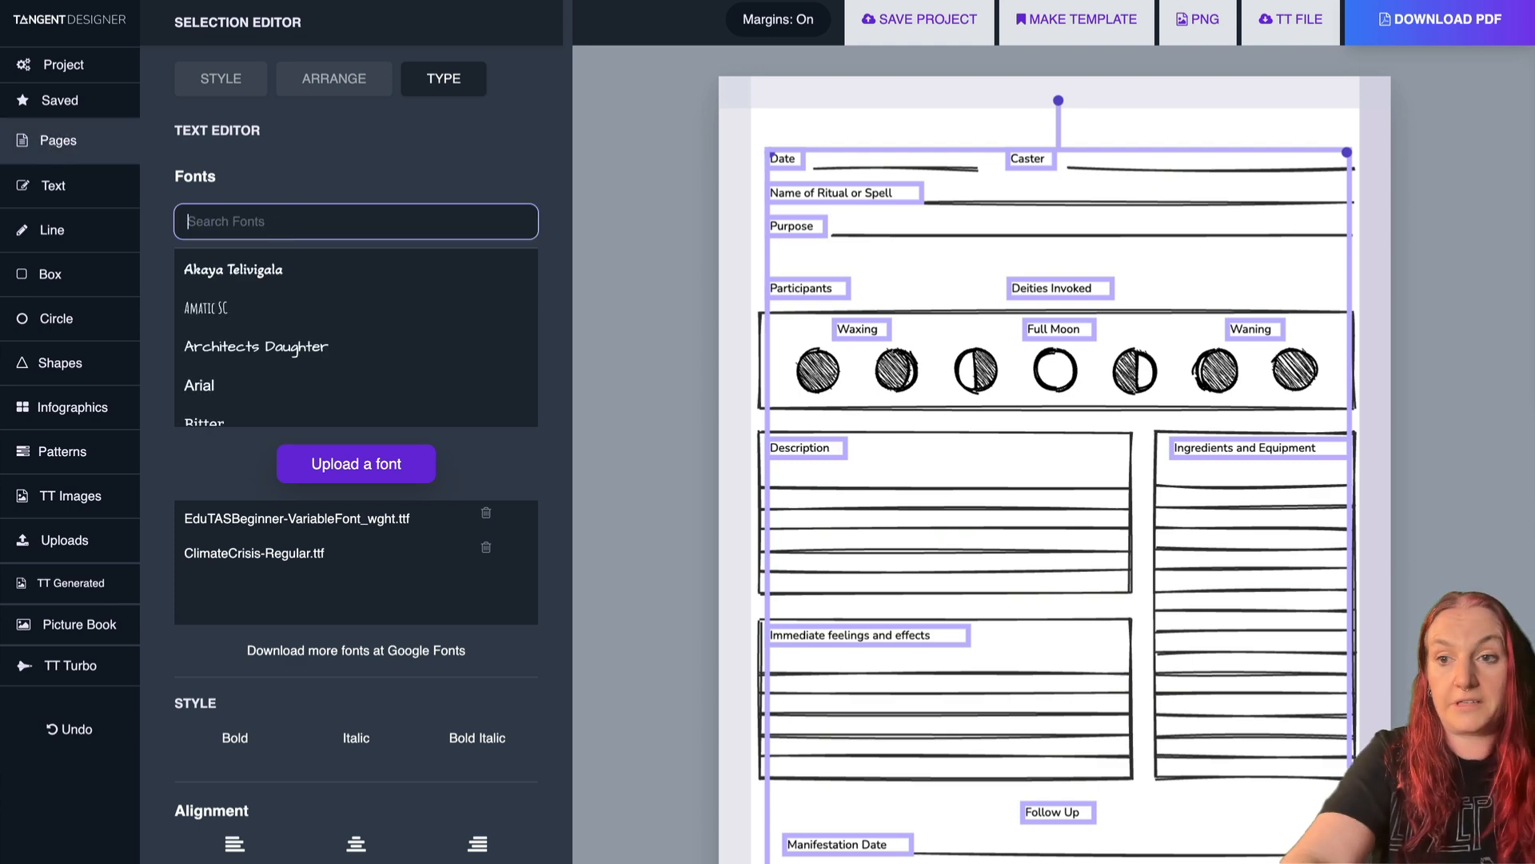
type("glo")
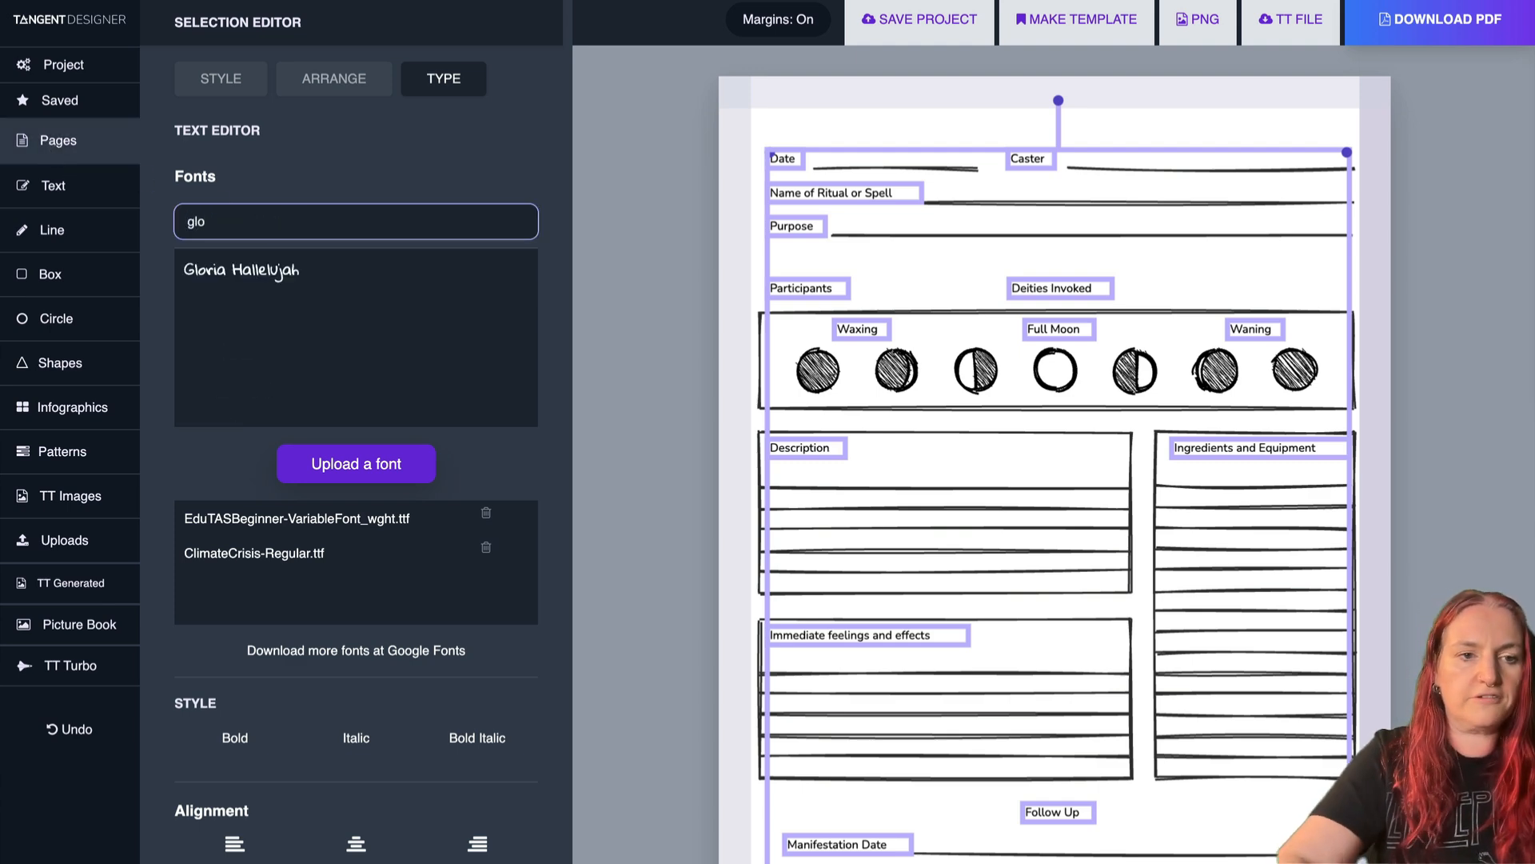
left_click(270, 275)
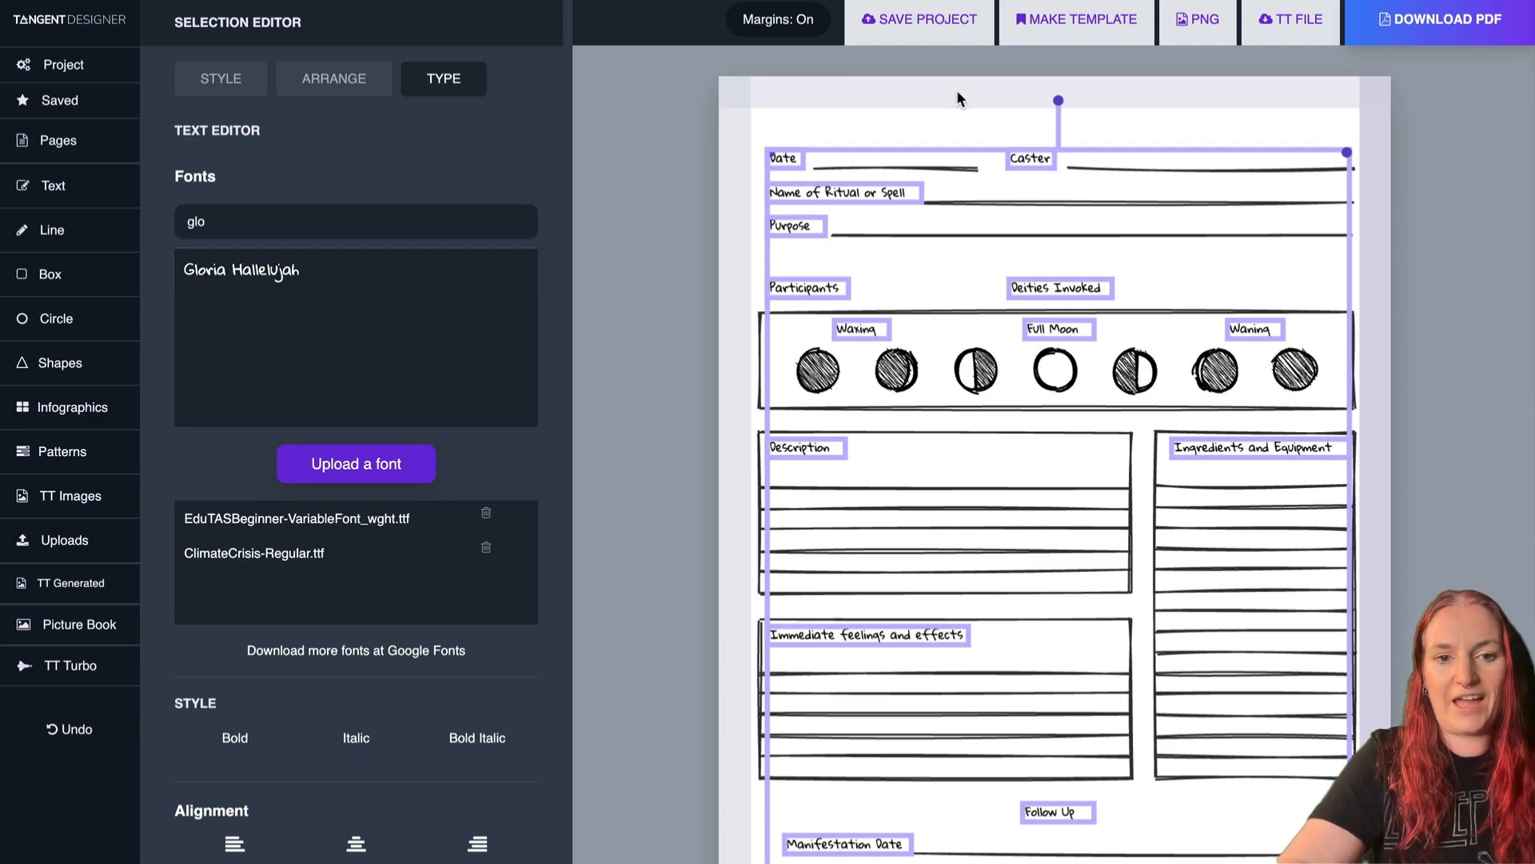
left_click(786, 113)
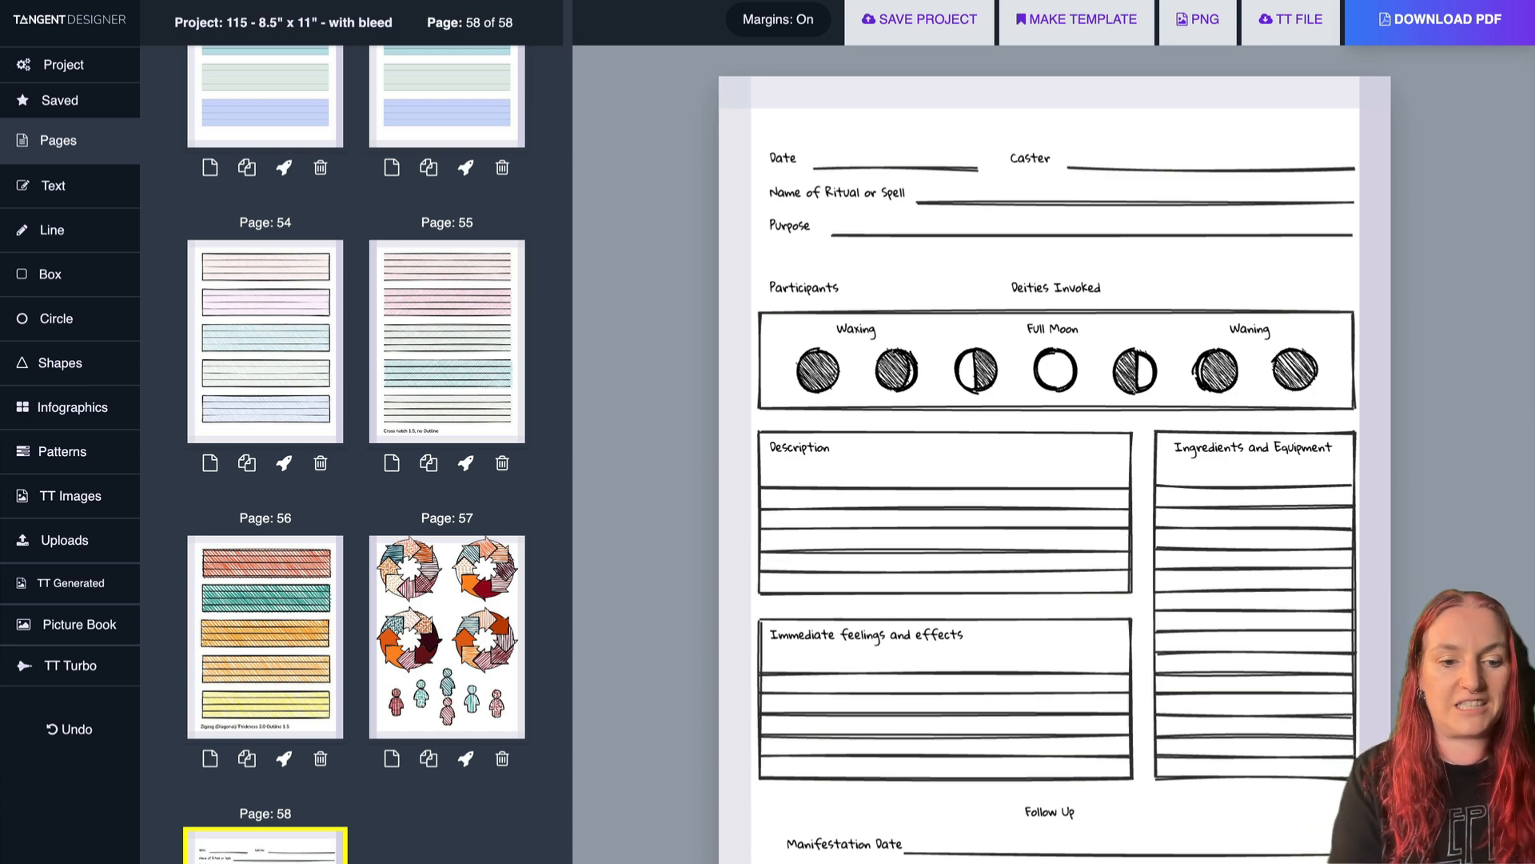
Add a page after page 58 using the Comic Book / Storyboard v4 template.
scroll(406, 836, "down", 3)
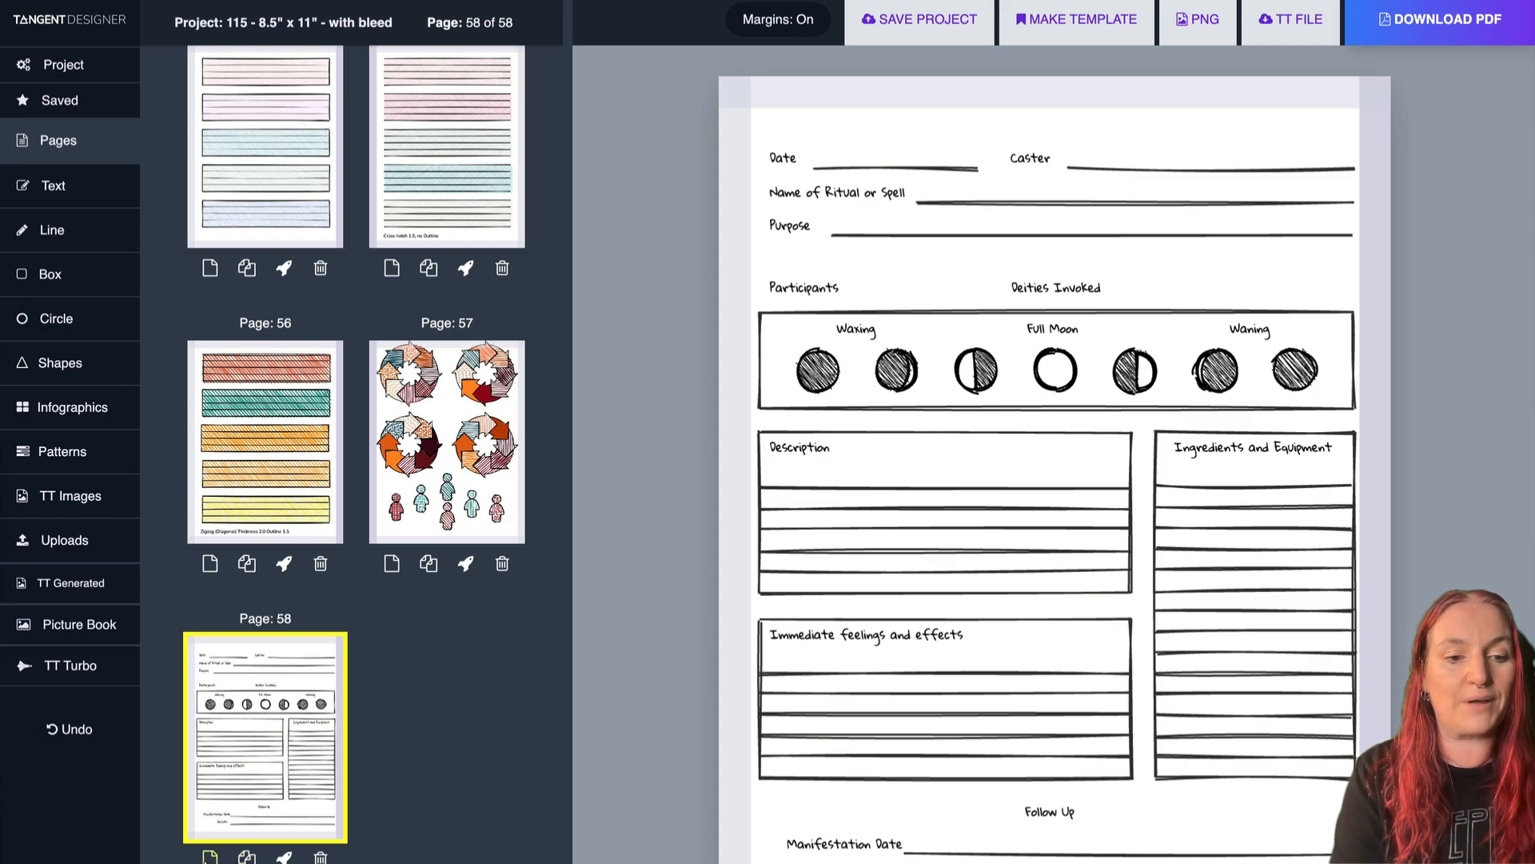
left_click(209, 857)
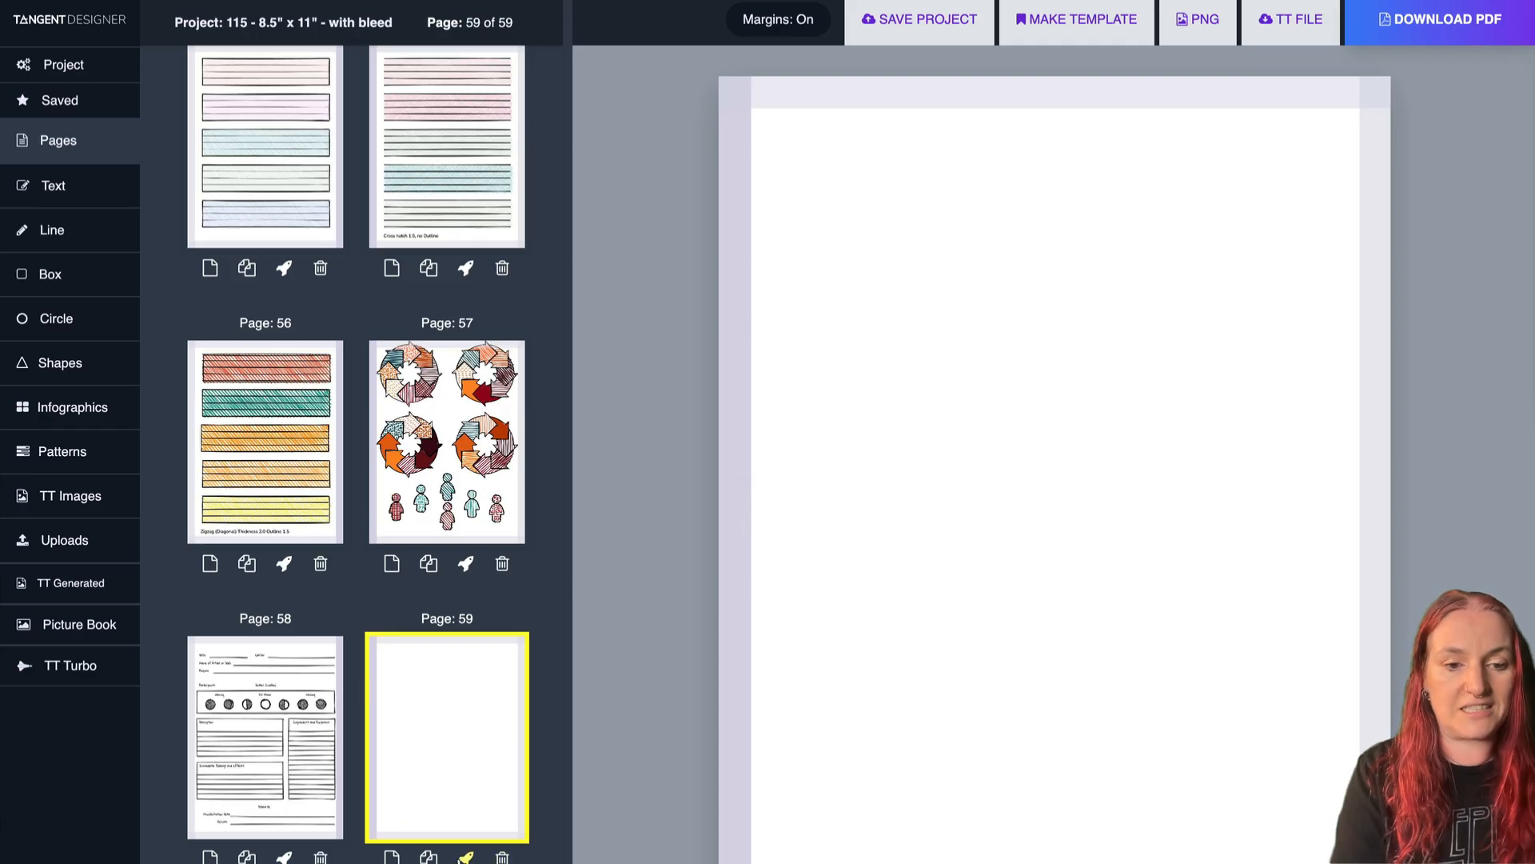
left_click(465, 856)
scroll(836, 192, "down", 10)
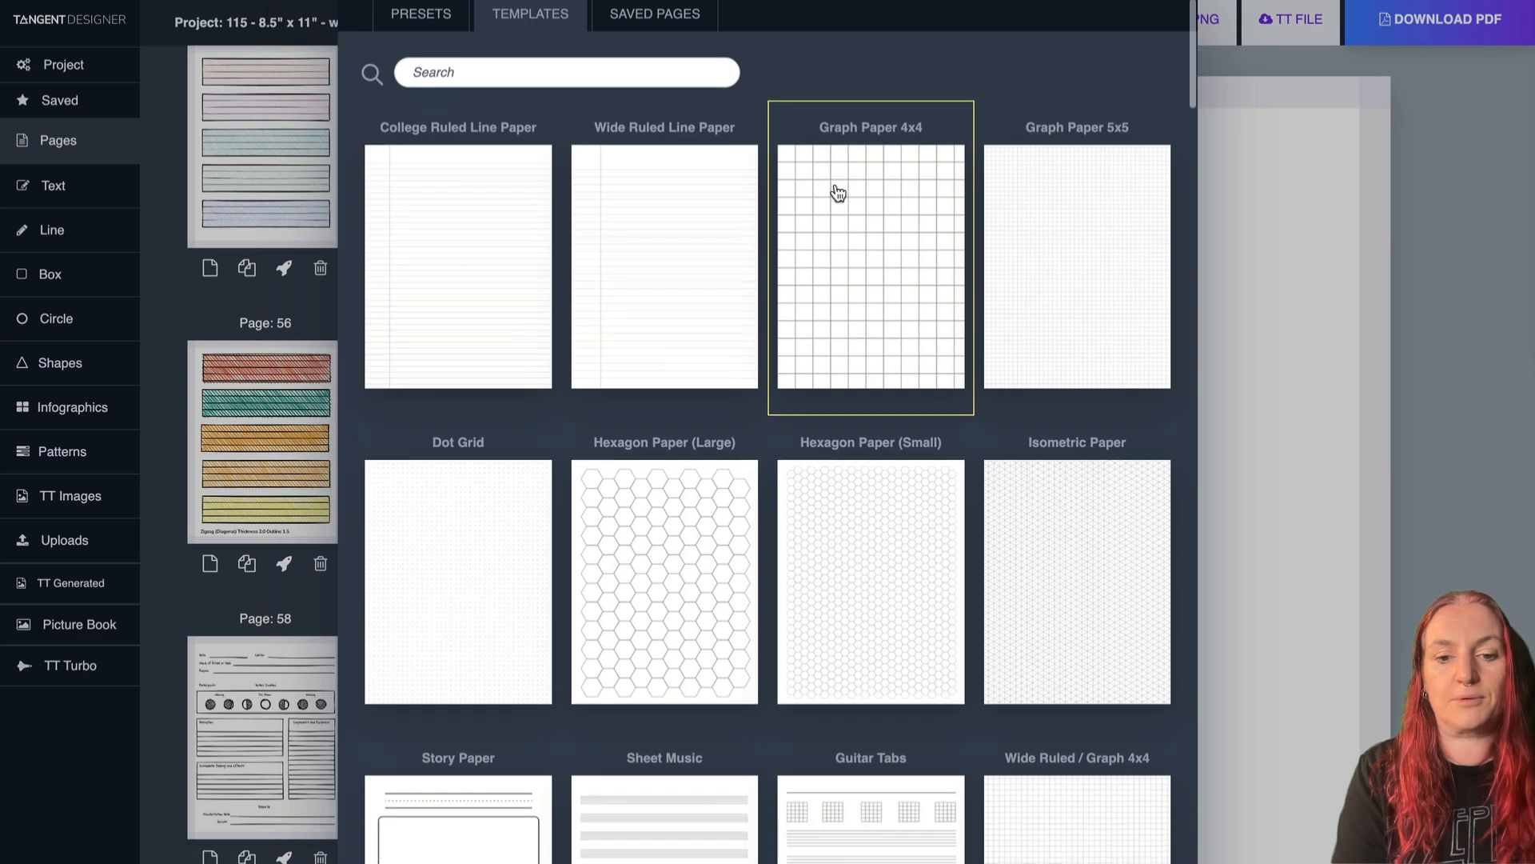
scroll(838, 192, "down", 15)
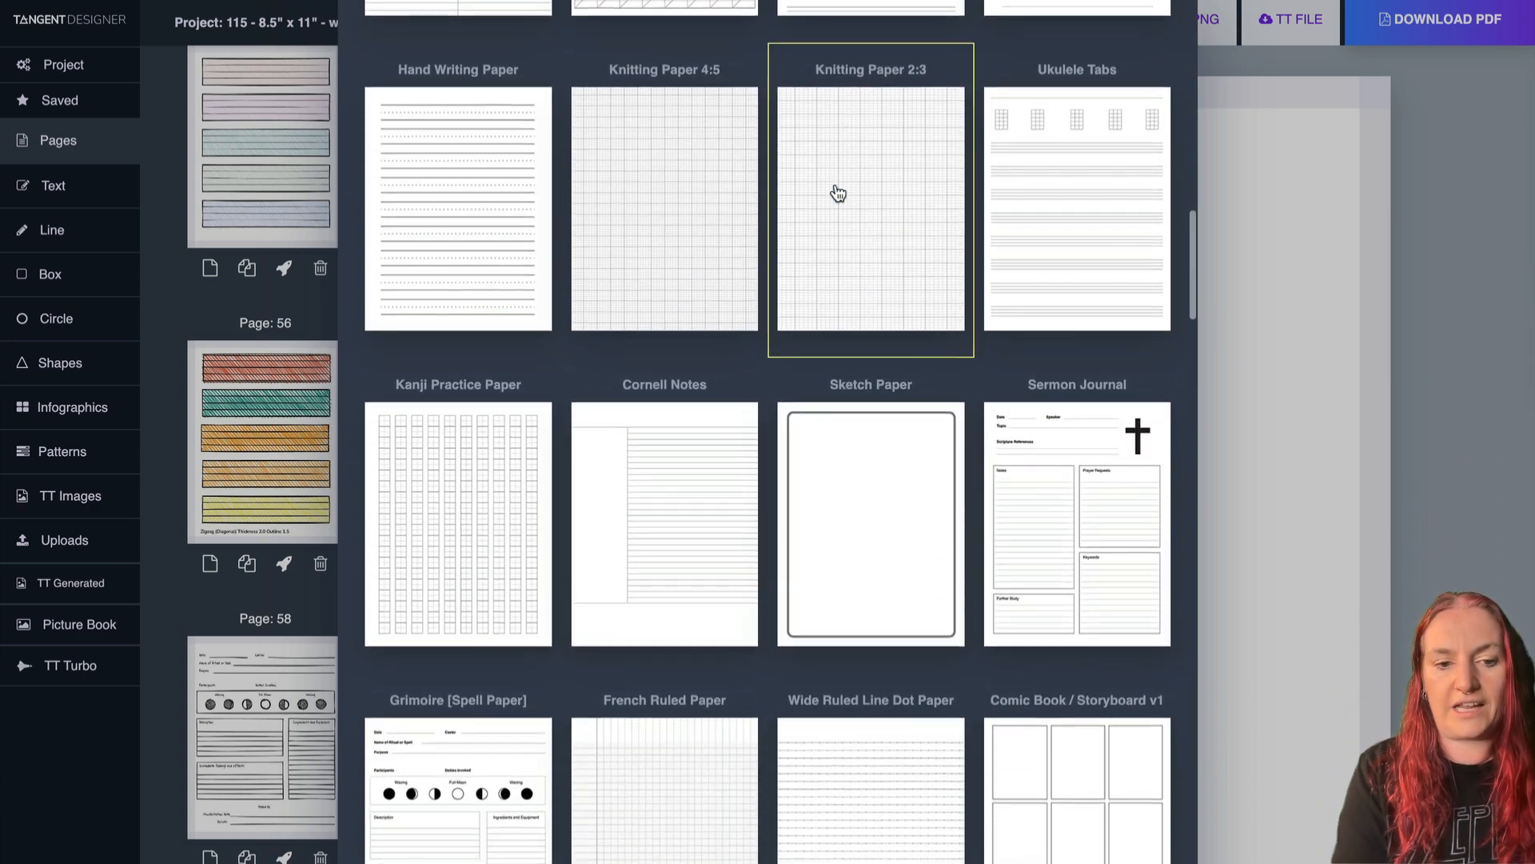
scroll(837, 192, "down", 2)
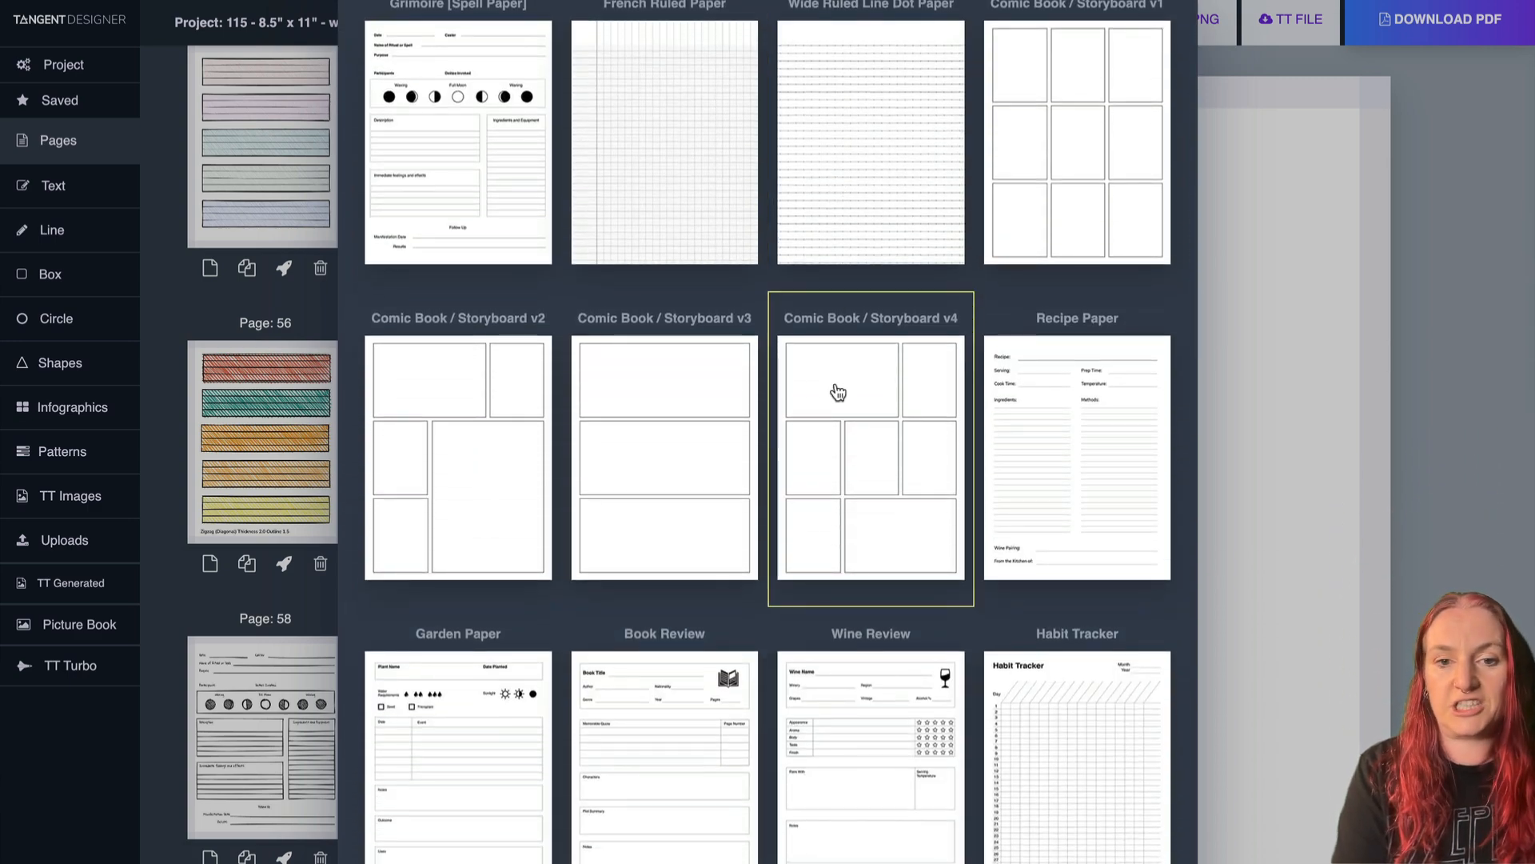
left_click(837, 392)
Convert the comic storyboard to diagonal Sketch style with an increased thickness and a 1.5 outline thickness.
left_click(879, 144)
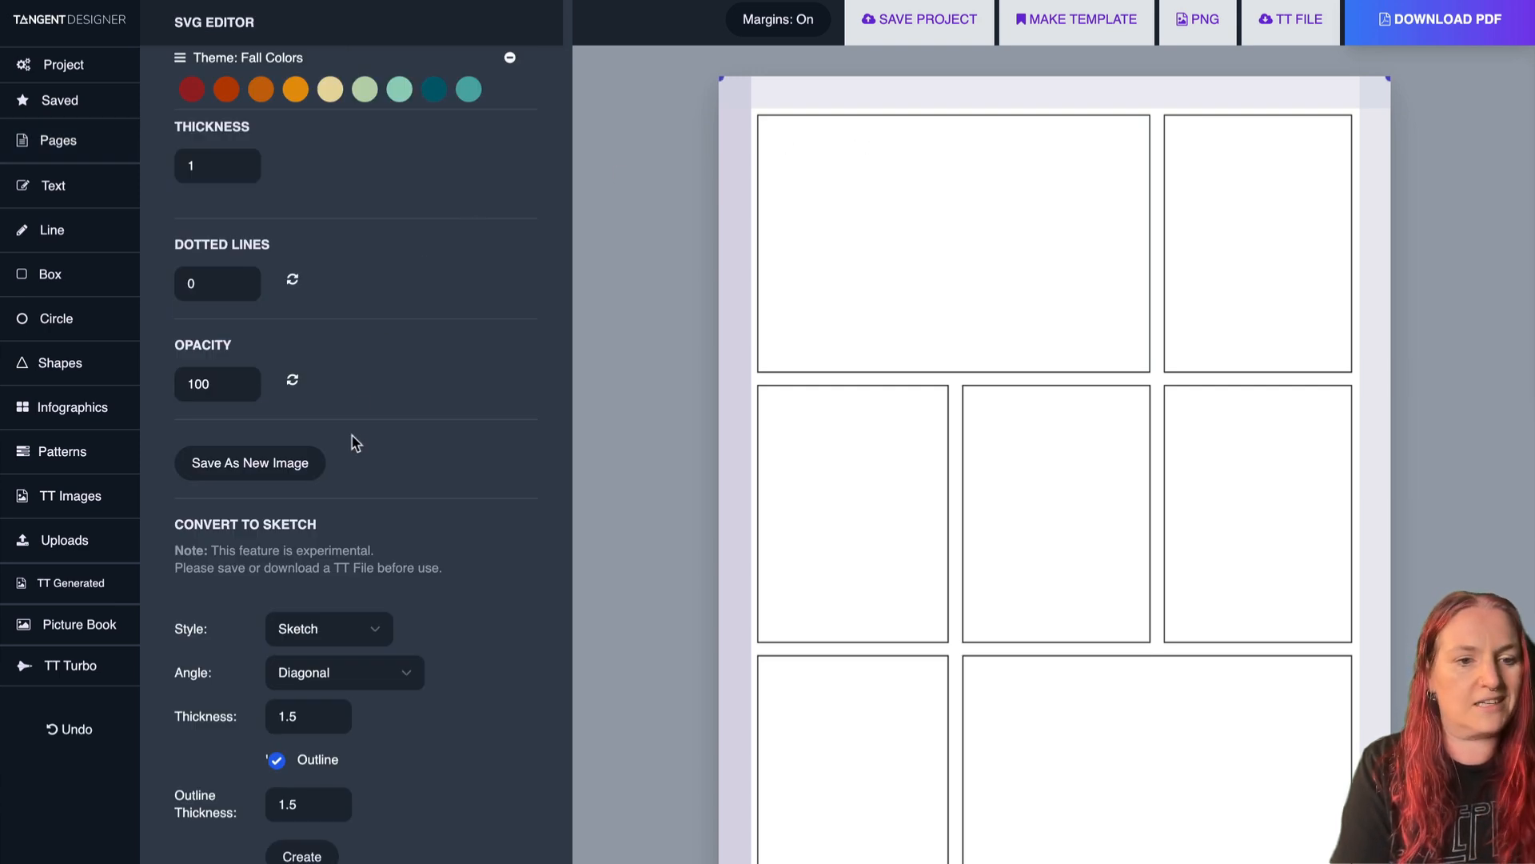
left_click(331, 714)
left_click(330, 713)
left_click(331, 714)
left_click(330, 714)
left_click(331, 713)
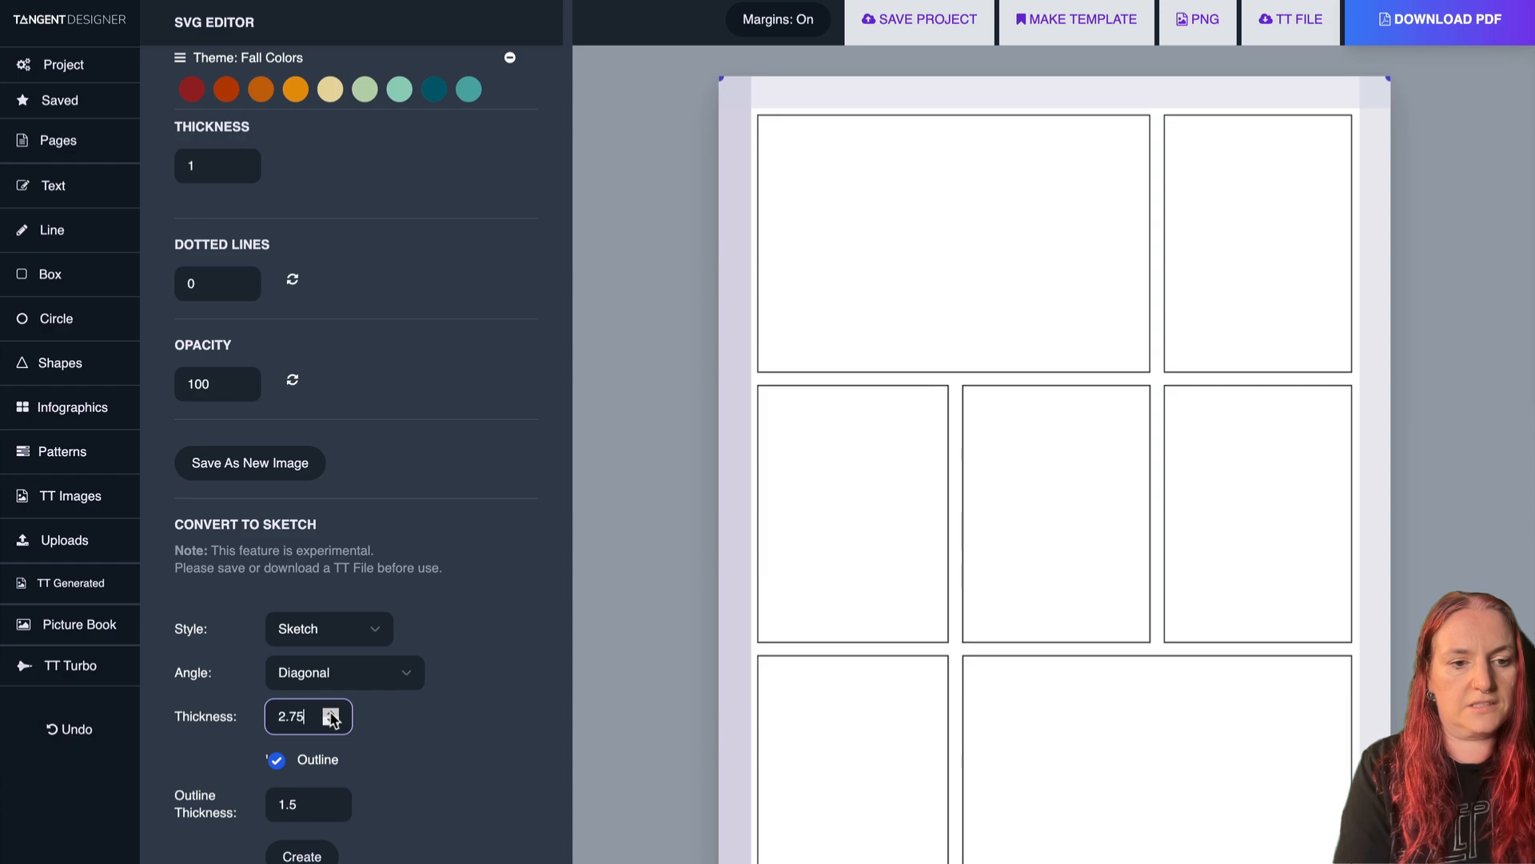
left_click(330, 713)
left_click(302, 854)
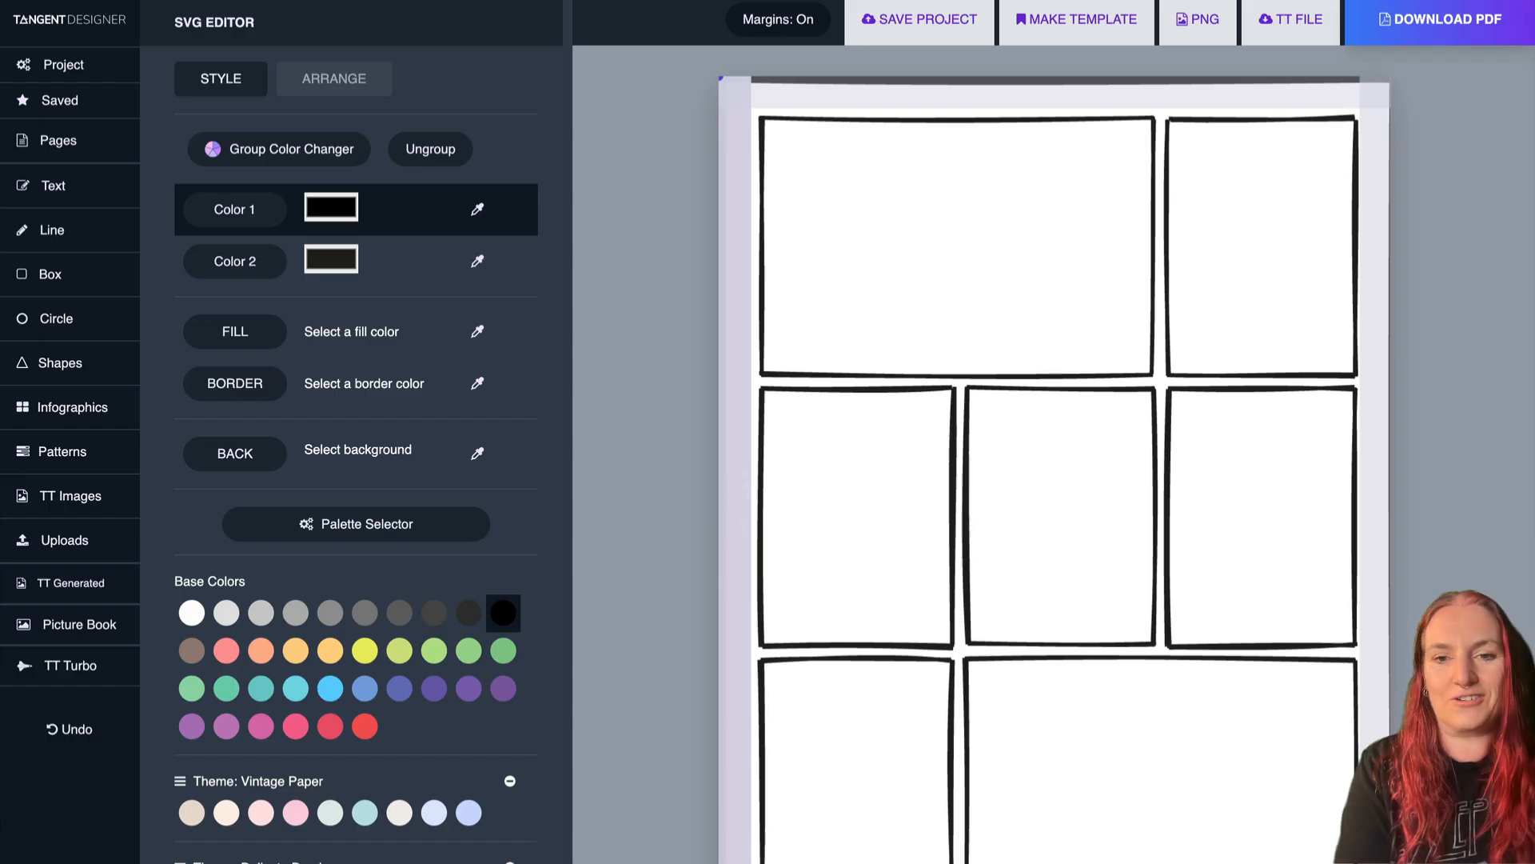
Scale and reposition the sketched comic storyboard on the page.
left_click_drag(795, 773, 824, 760)
left_click_drag(846, 352, 906, 497)
left_click_drag(835, 211, 1006, 426)
left_click_drag(1184, 678, 1025, 397)
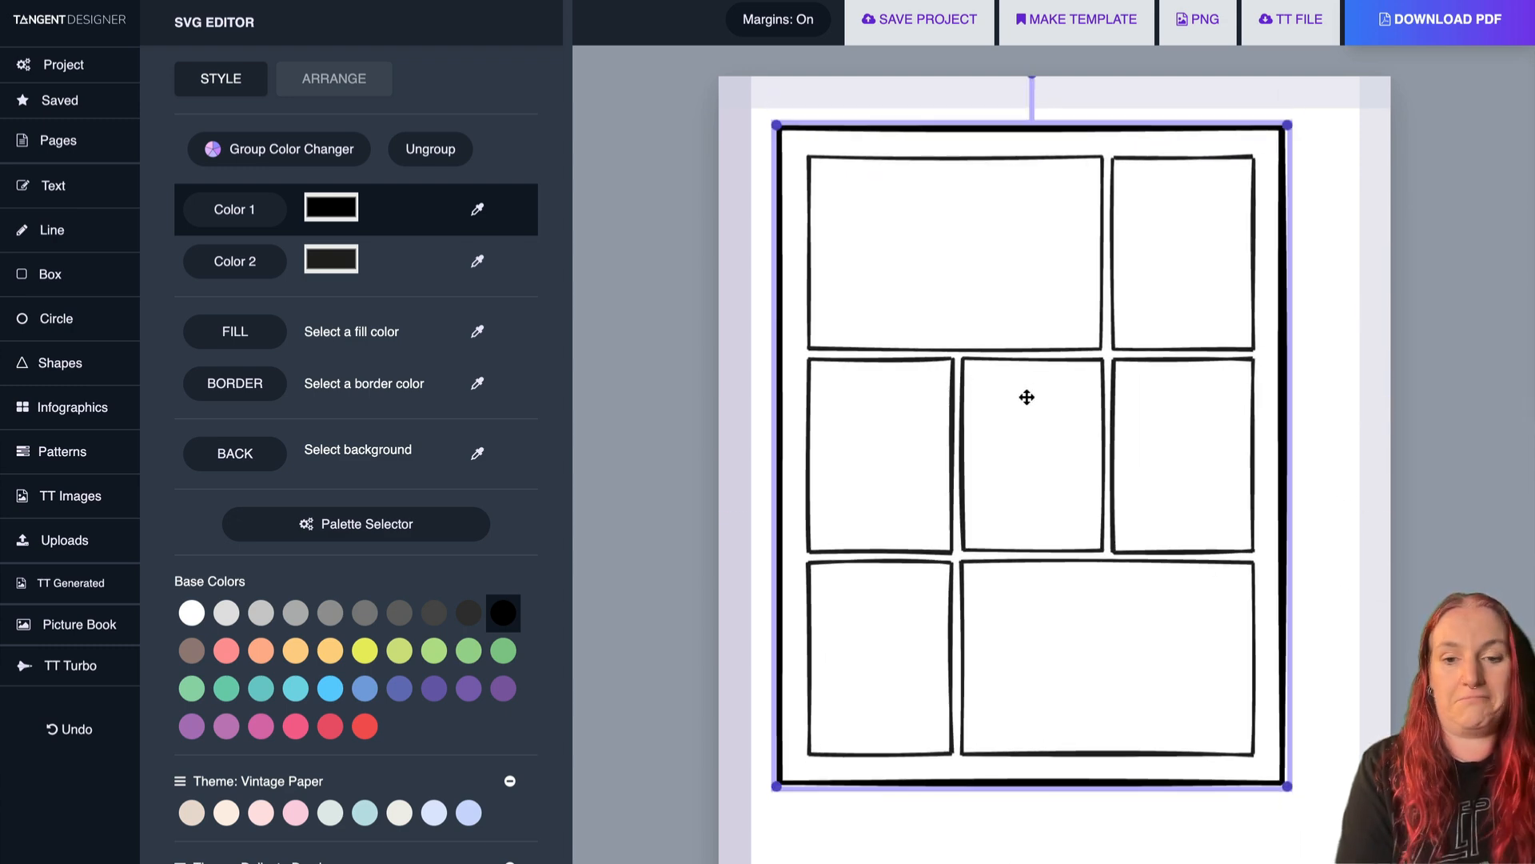
left_click_drag(1289, 793, 1341, 859)
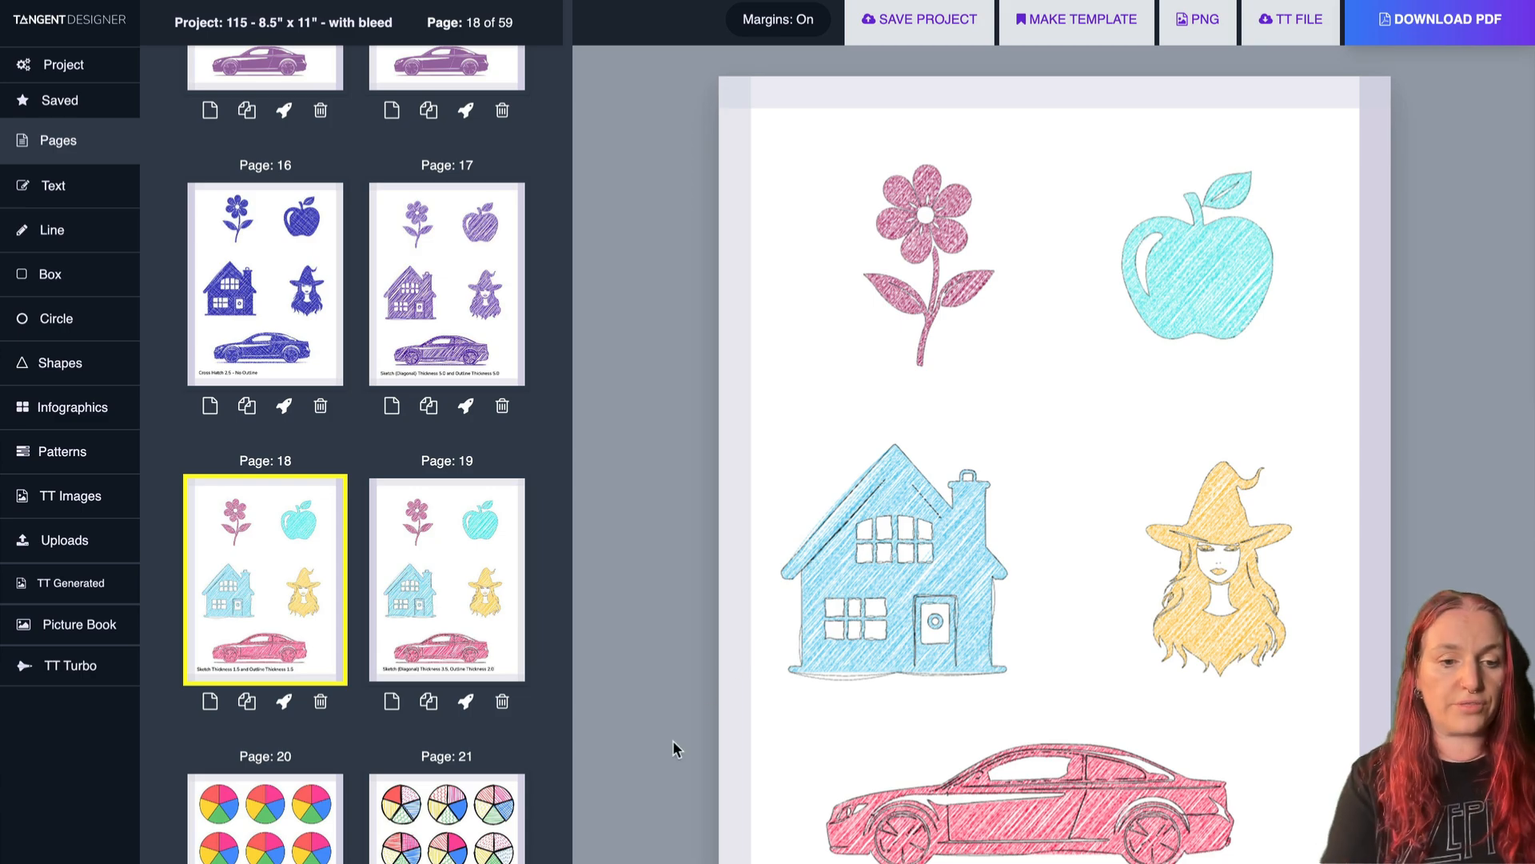
Open page 21 to view the pie wheels with sketched pattern fills.
left_click(447, 811)
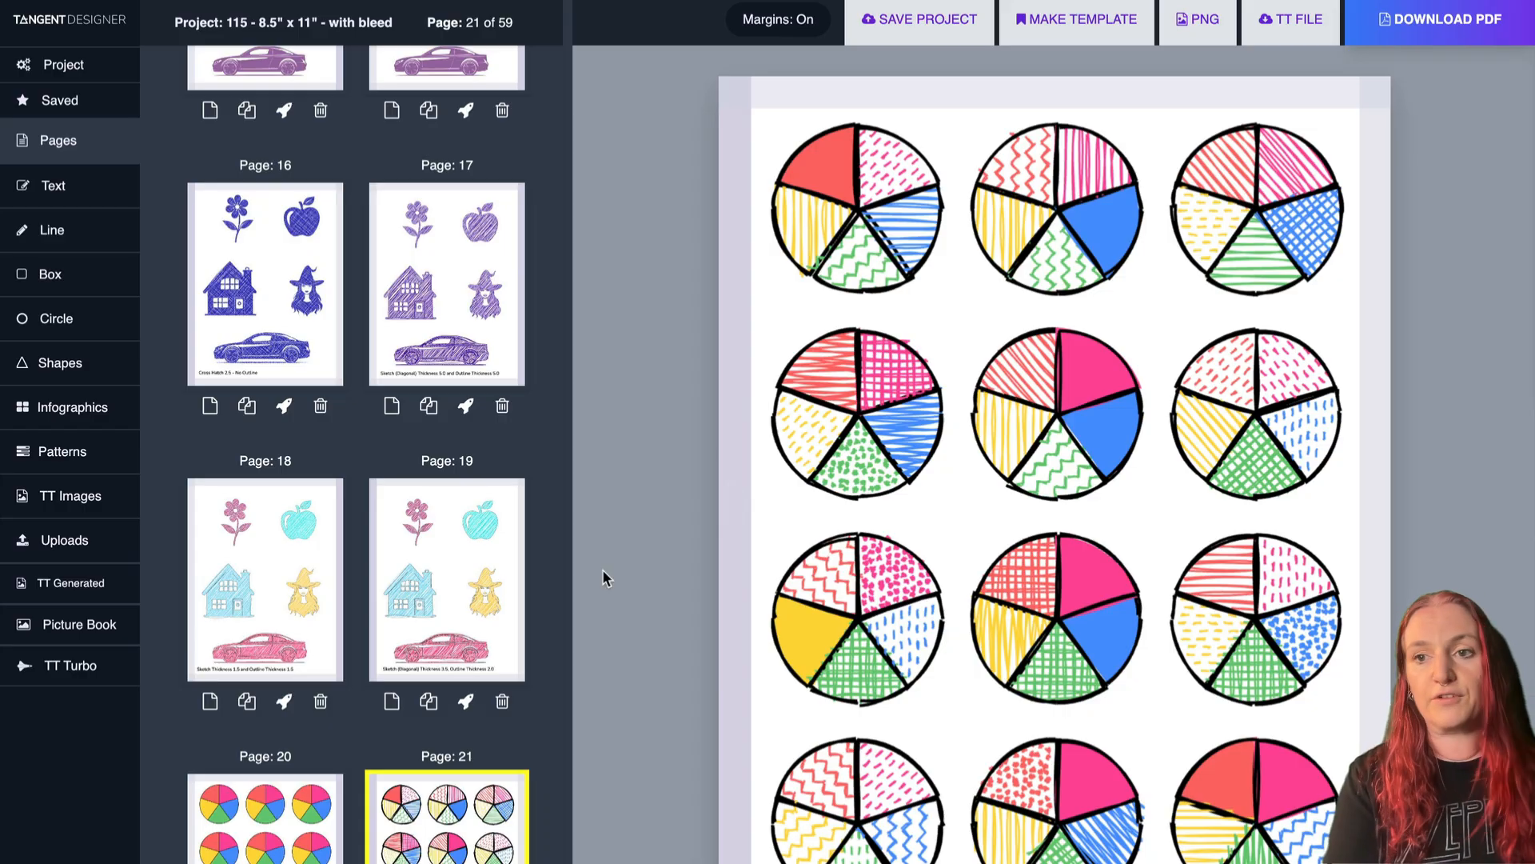